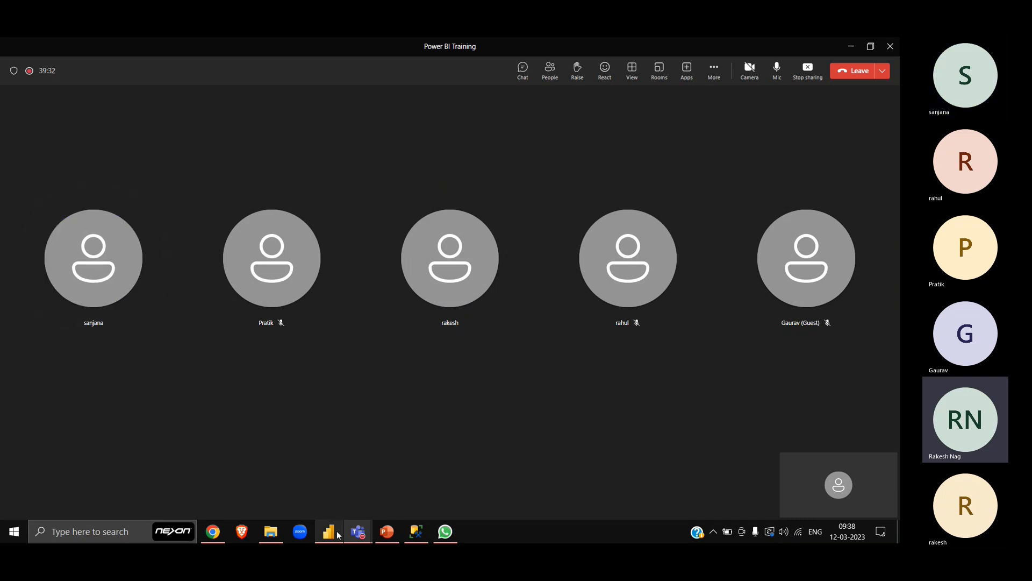
- Switch to the untitled report in Power BI Desktop
click(321, 480)
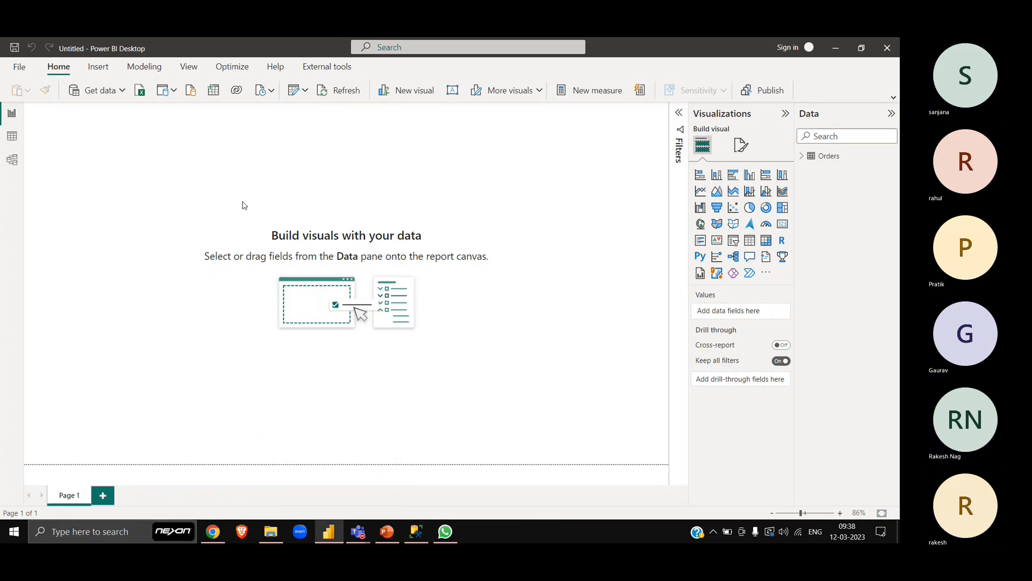
click(306, 91)
click(162, 188)
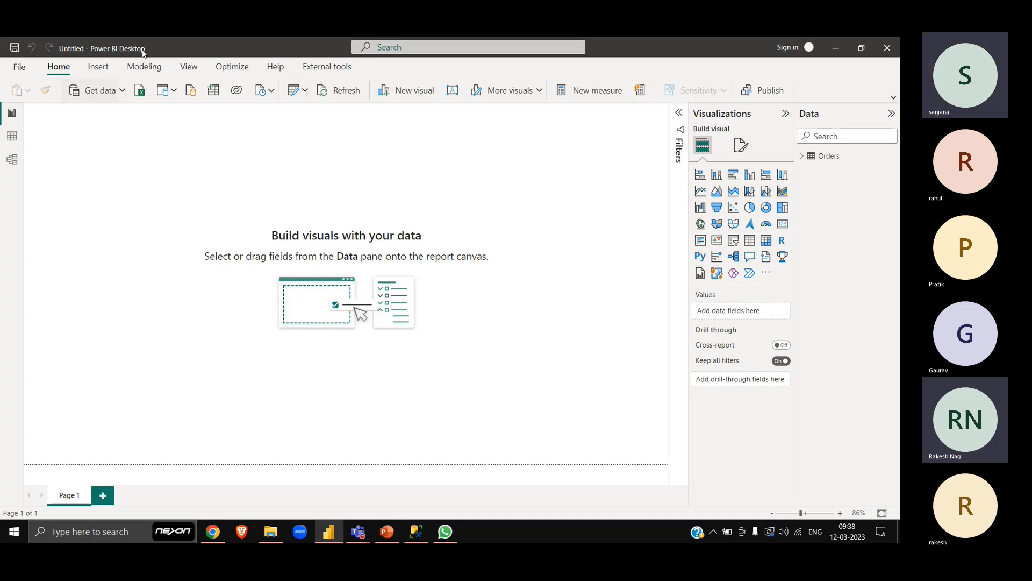
key(alt+Tab)
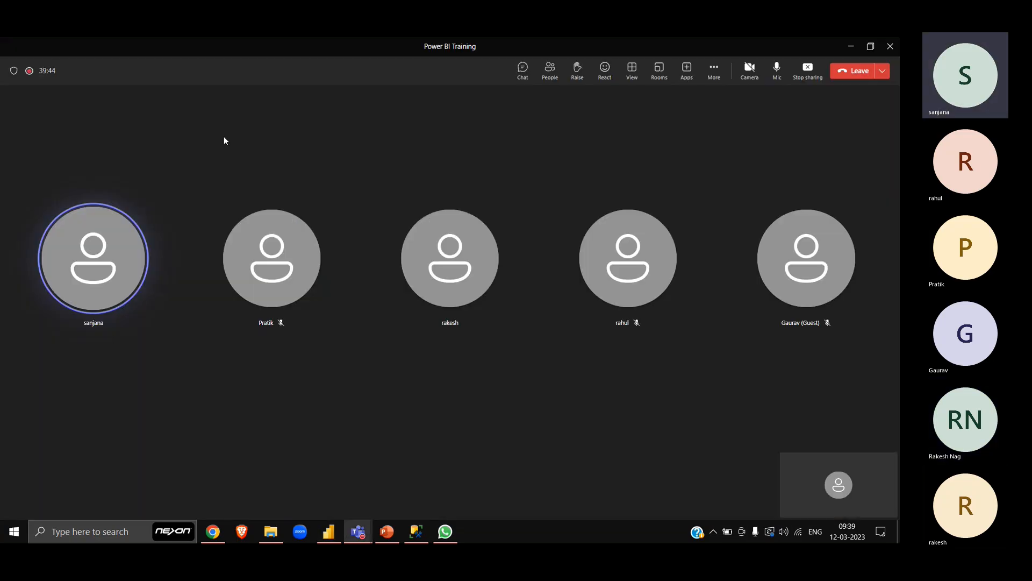
key(alt+Tab)
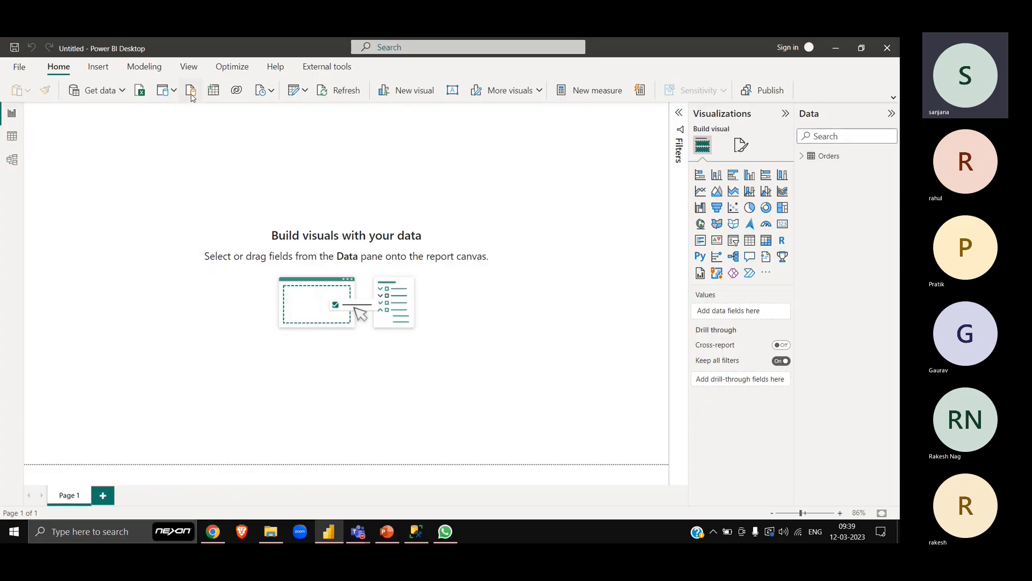
click(267, 91)
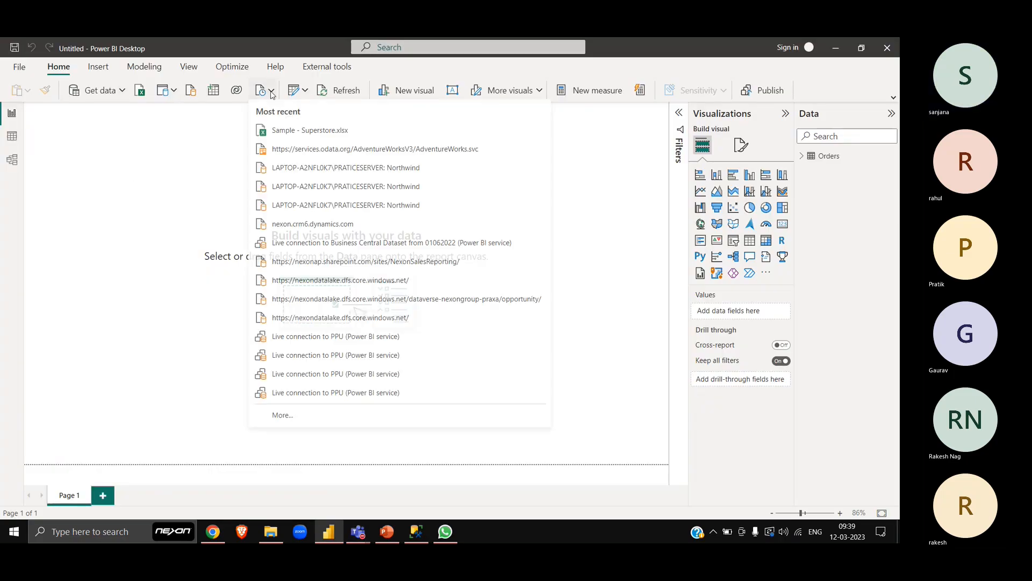
click(336, 170)
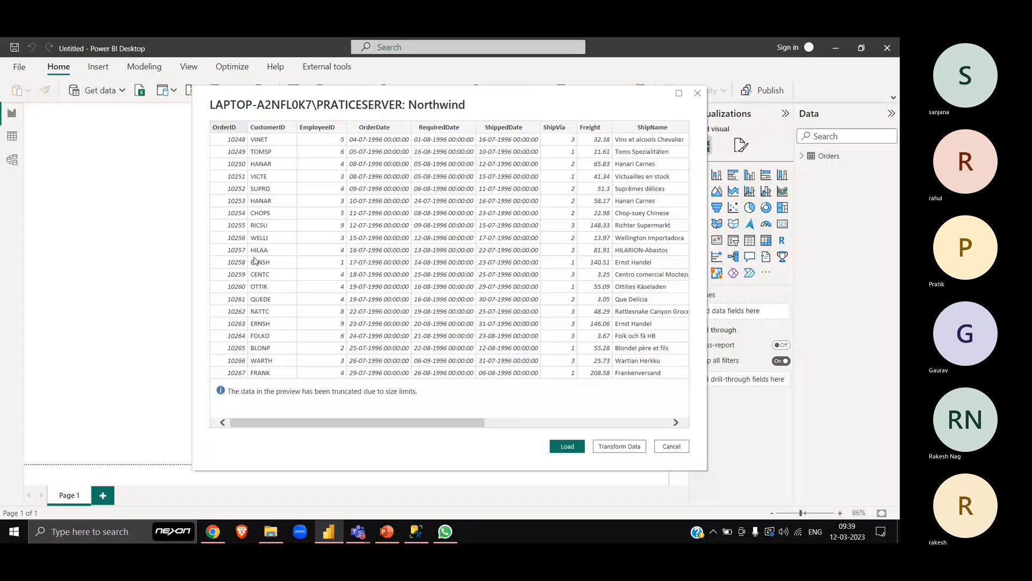
click(697, 94)
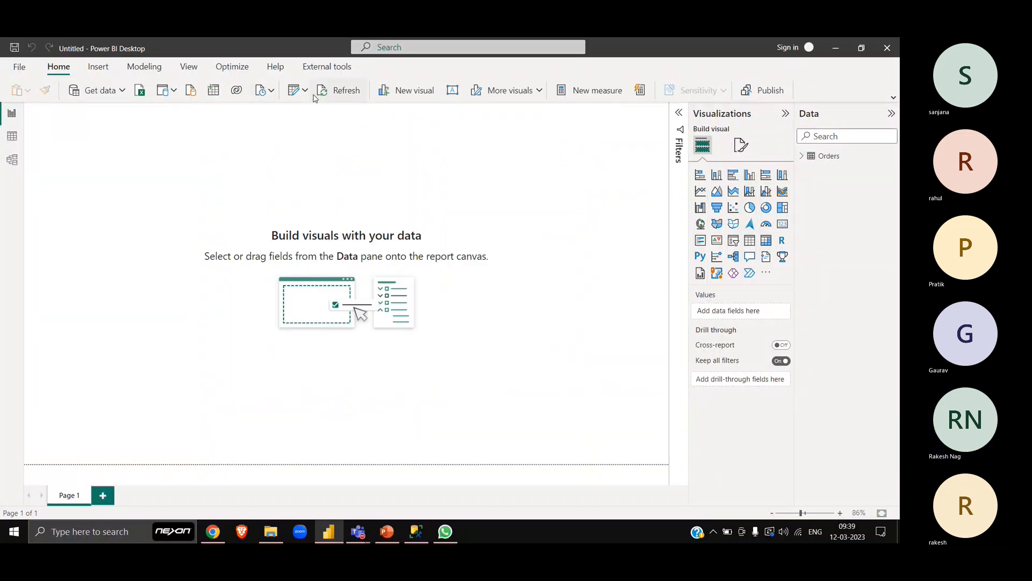
- Connect to a recent PRATICESERVER: Northwind source and open its orders data for transformation in Import mode
click(272, 92)
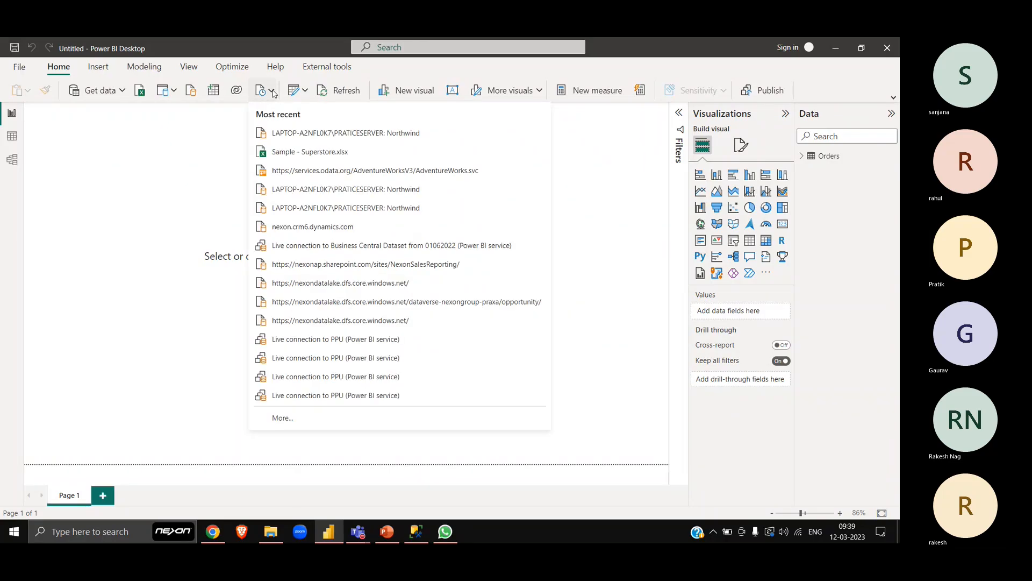
click(365, 212)
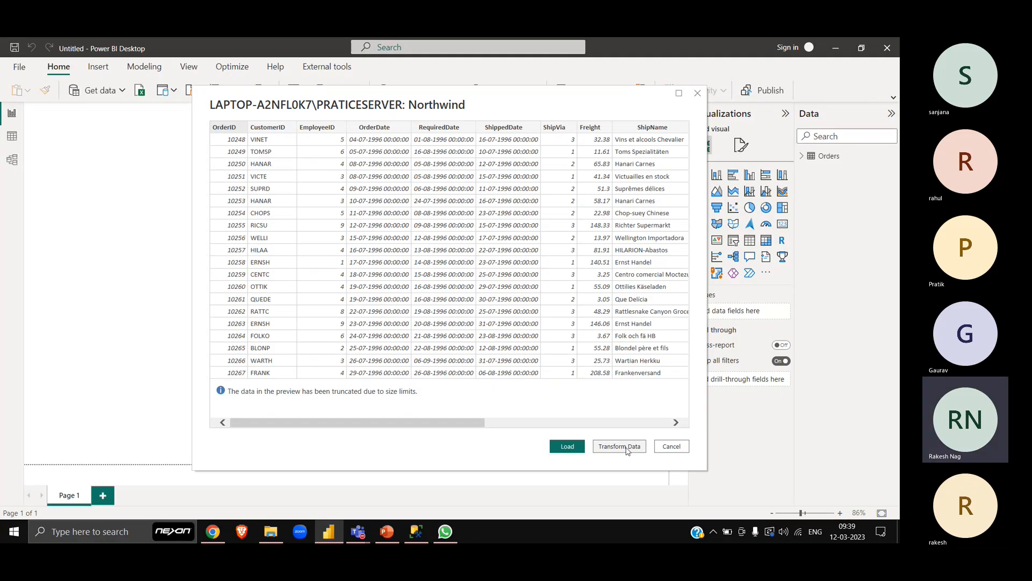
click(627, 447)
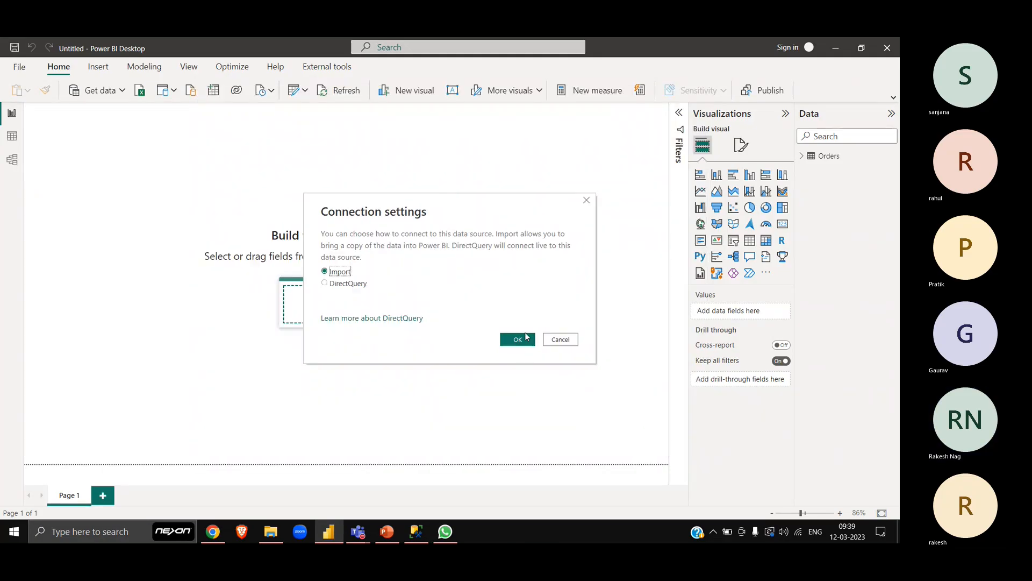
click(519, 339)
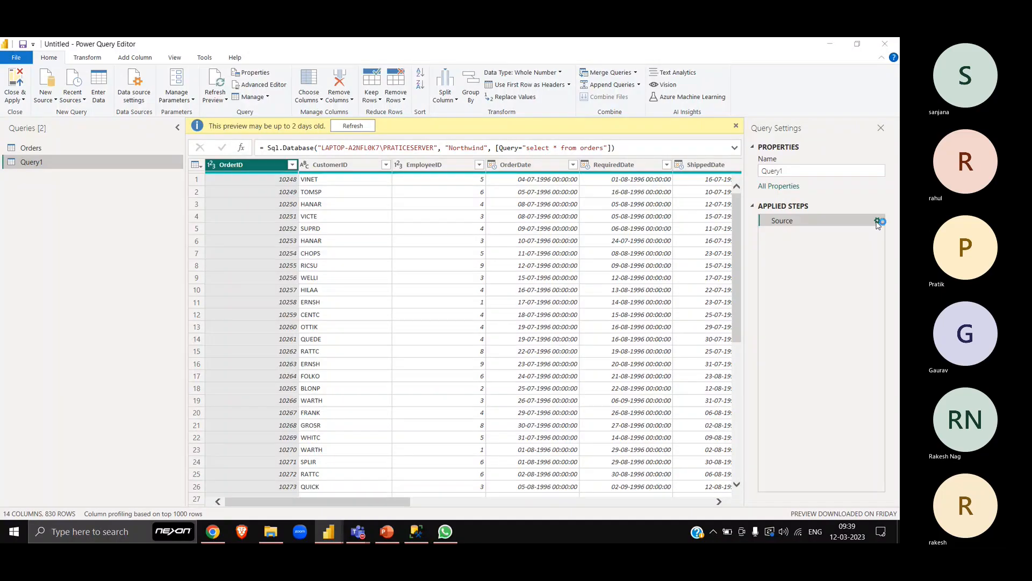
- Edit Query1's Source step so that its SQL statement reads select Top 10* from orders
click(878, 220)
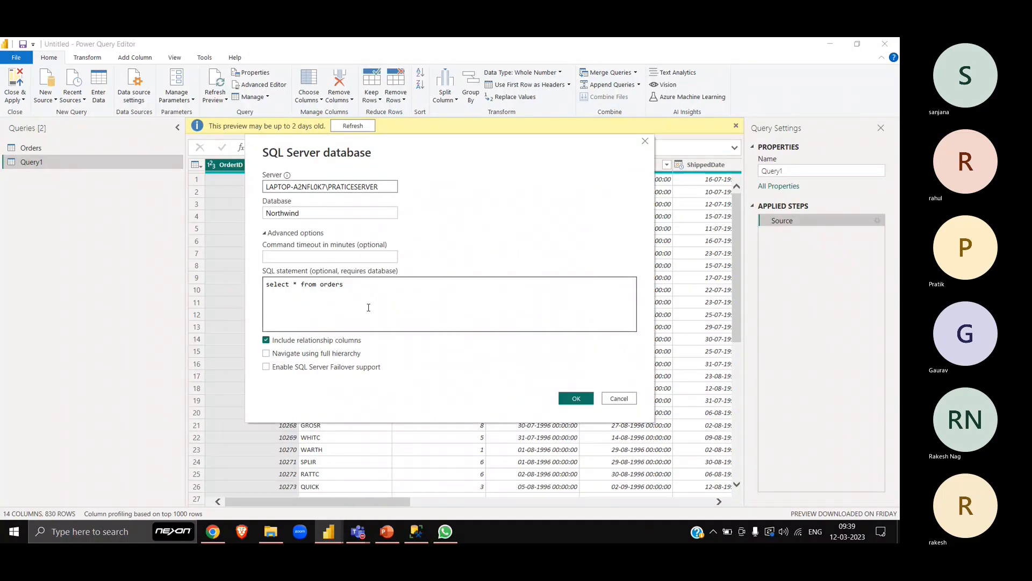
drag(369, 282, 211, 283)
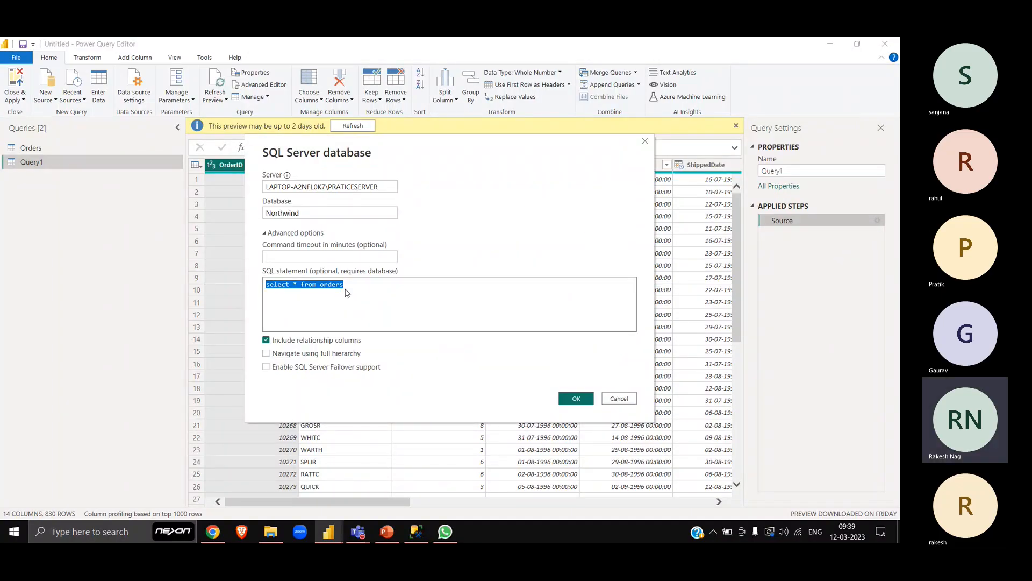
click(378, 294)
click(293, 214)
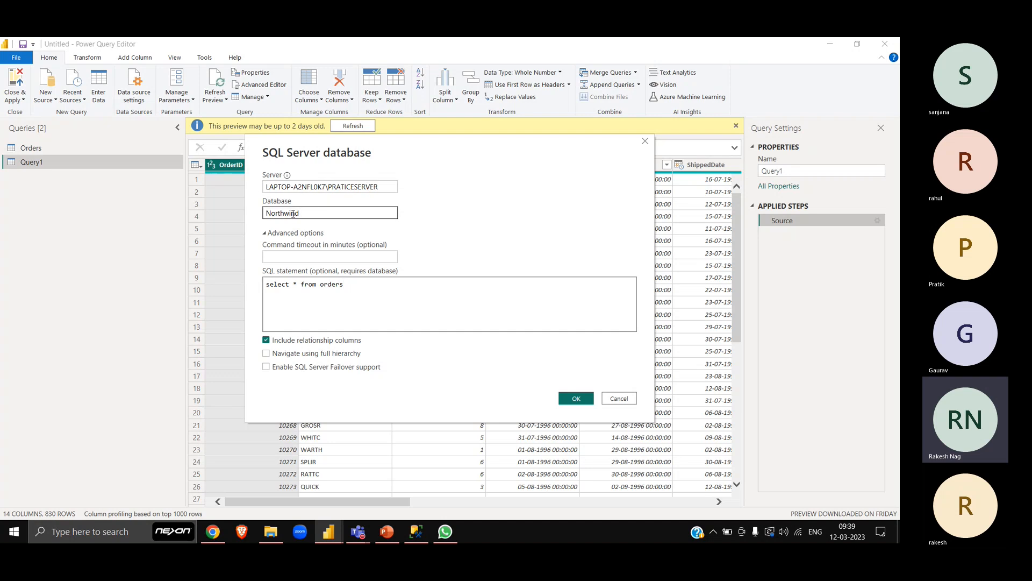
double_click(316, 212)
click(368, 303)
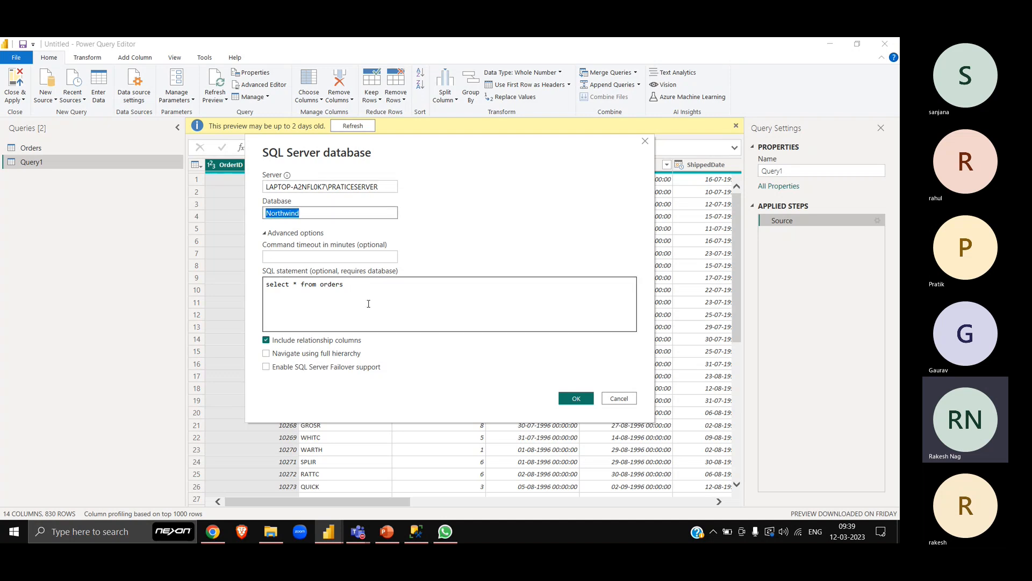
drag(355, 288, 226, 282)
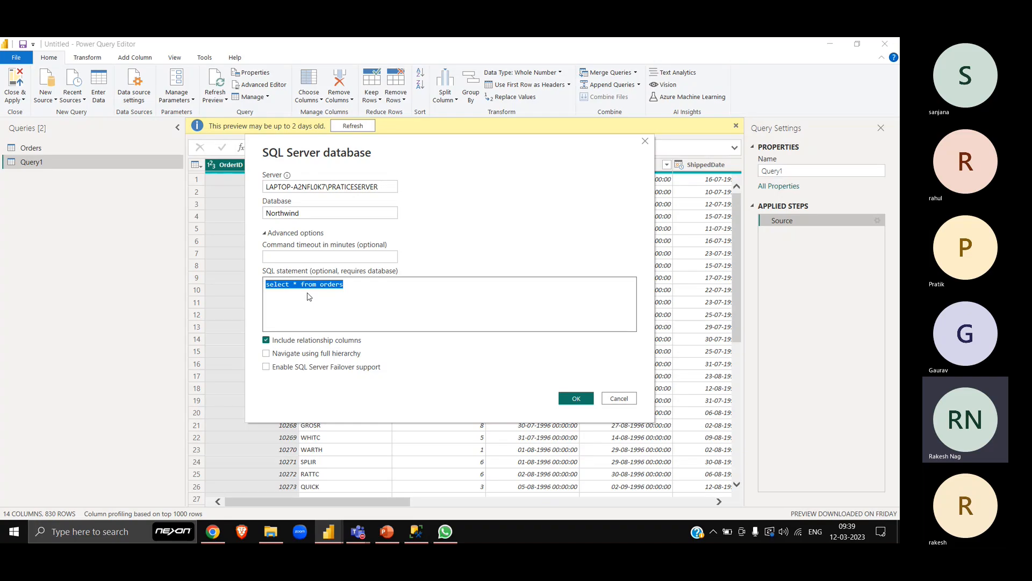
click(285, 282)
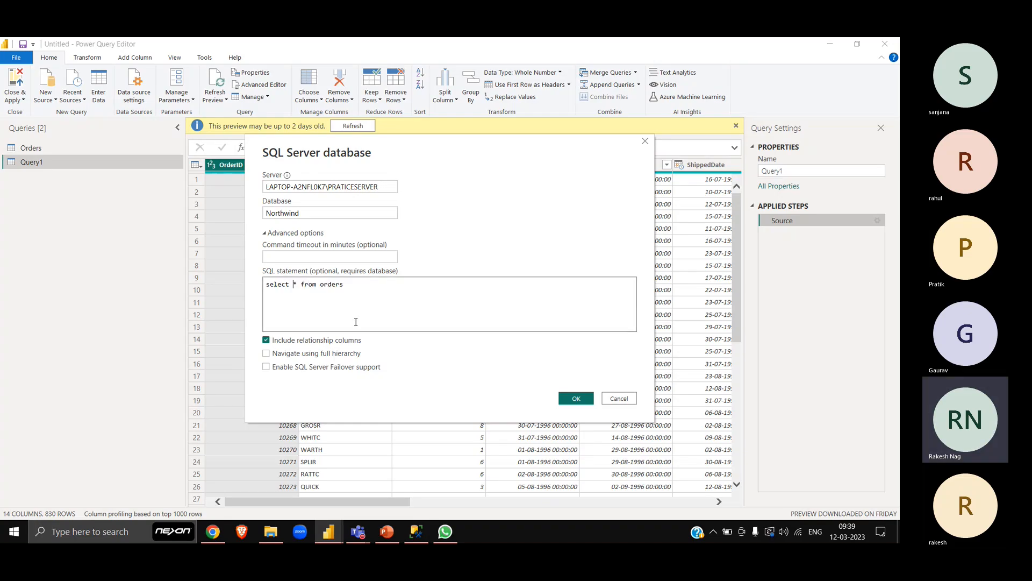
text(Top 10)
click(584, 398)
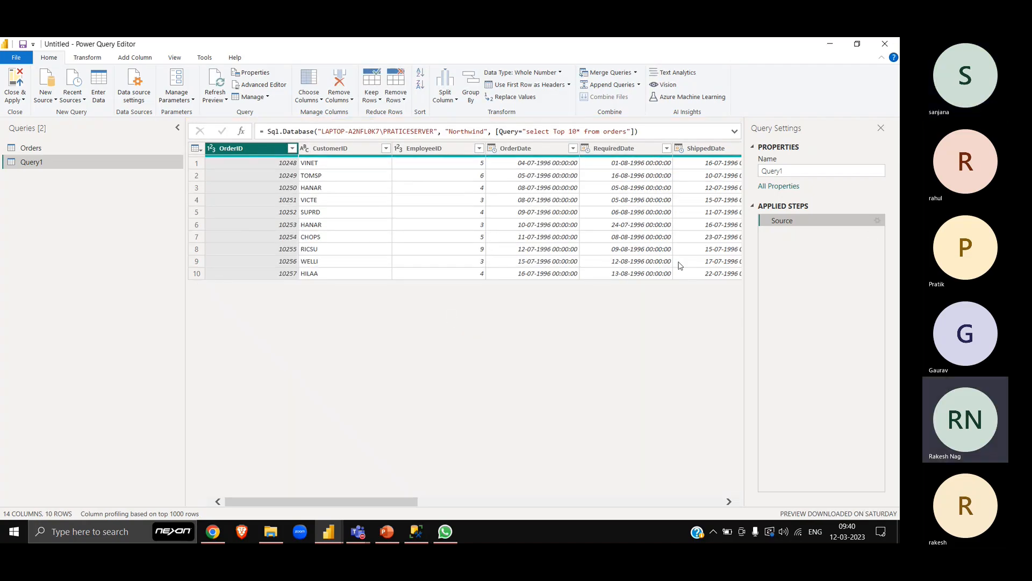
- Examine the shipping columns in the Query1 preview, in particular the ShipCity column and its name
scroll(680, 265, right, 5)
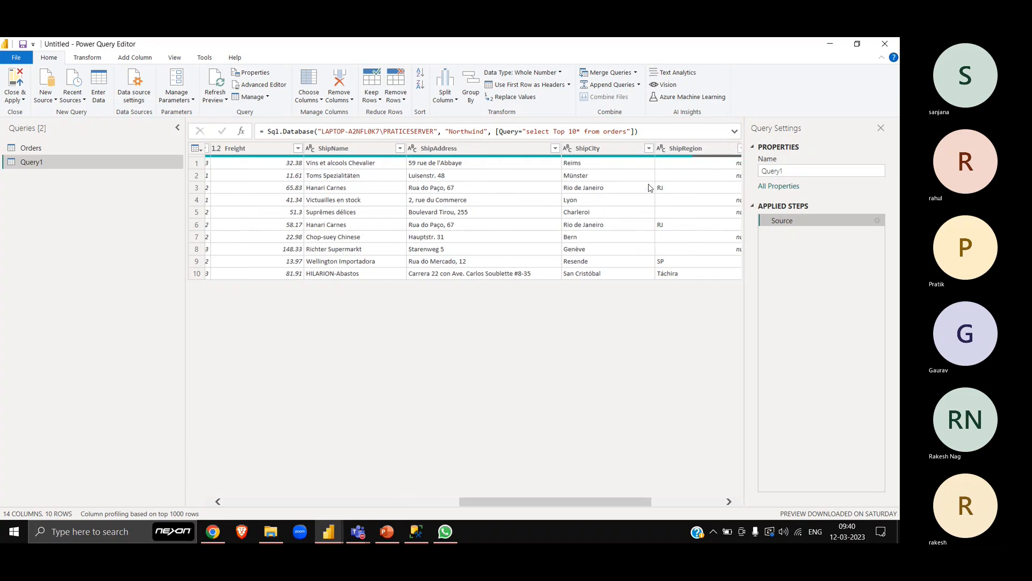
scroll(612, 239, right, 3)
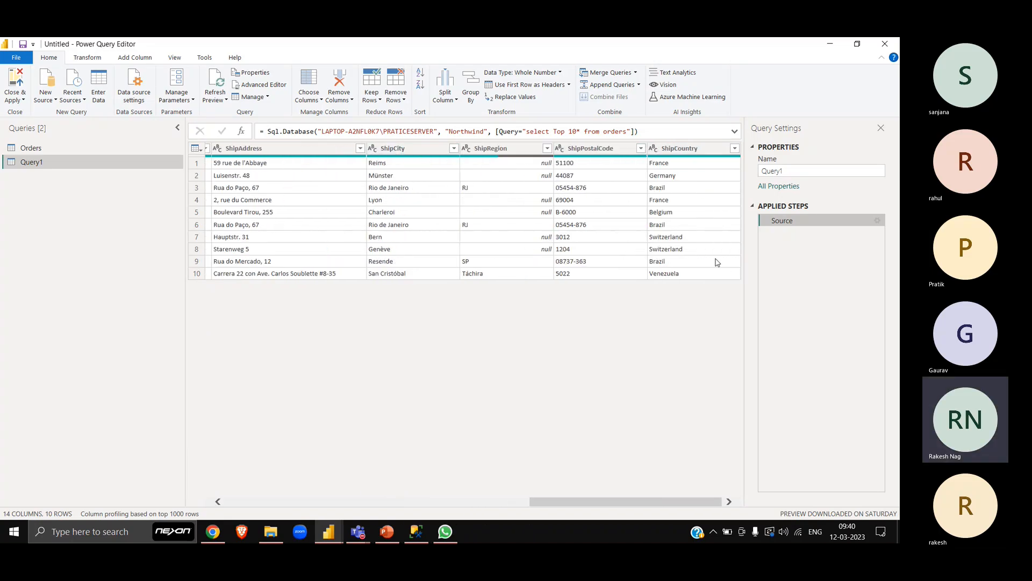
double_click(409, 148)
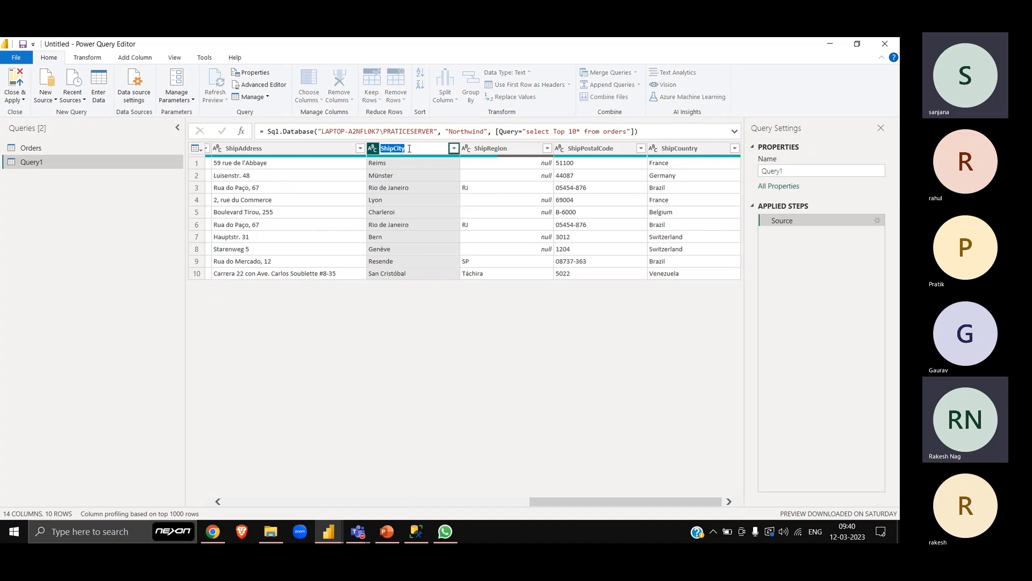
key(Escape)
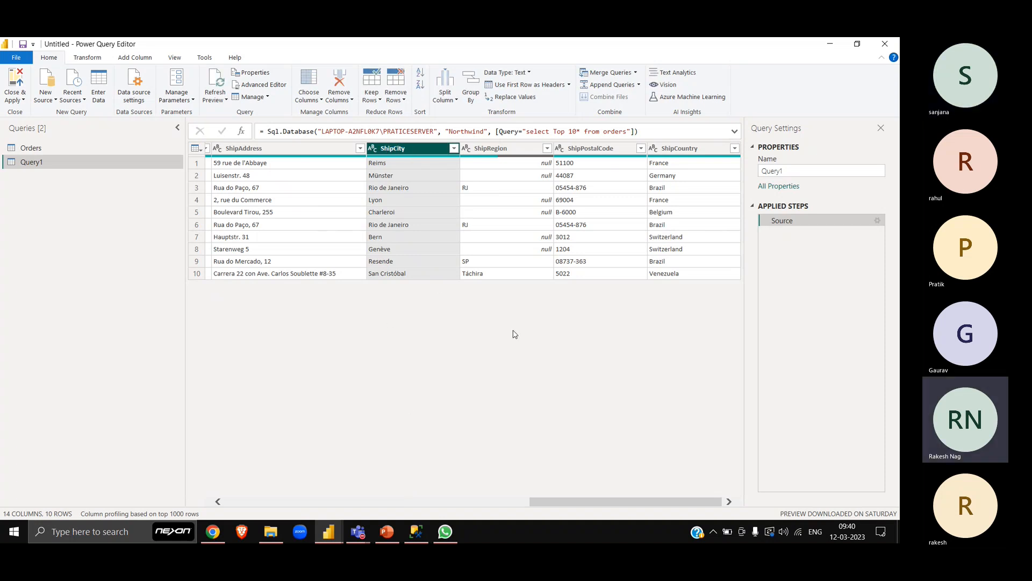
scroll(518, 396, left, 3)
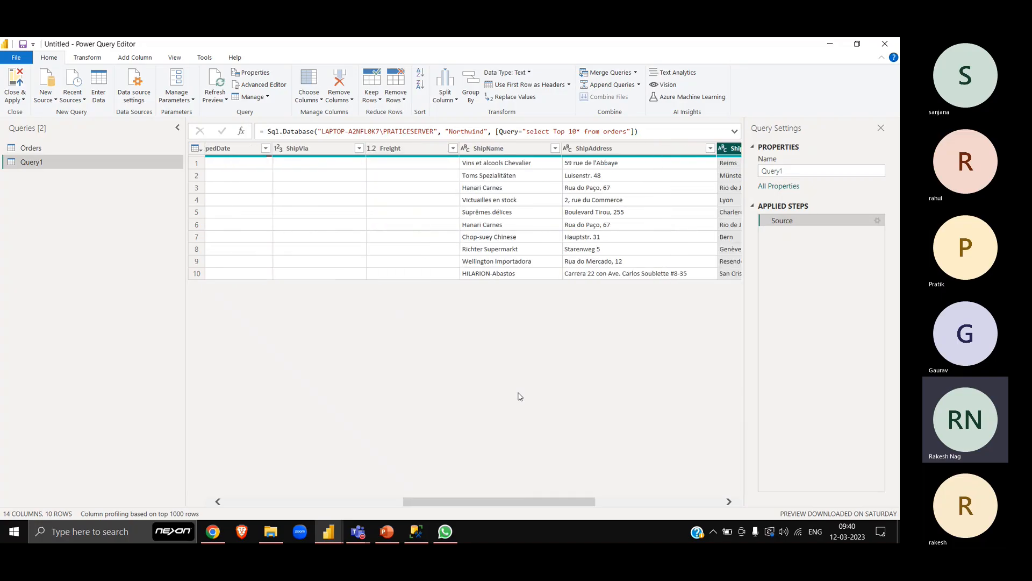
scroll(520, 397, right, 4)
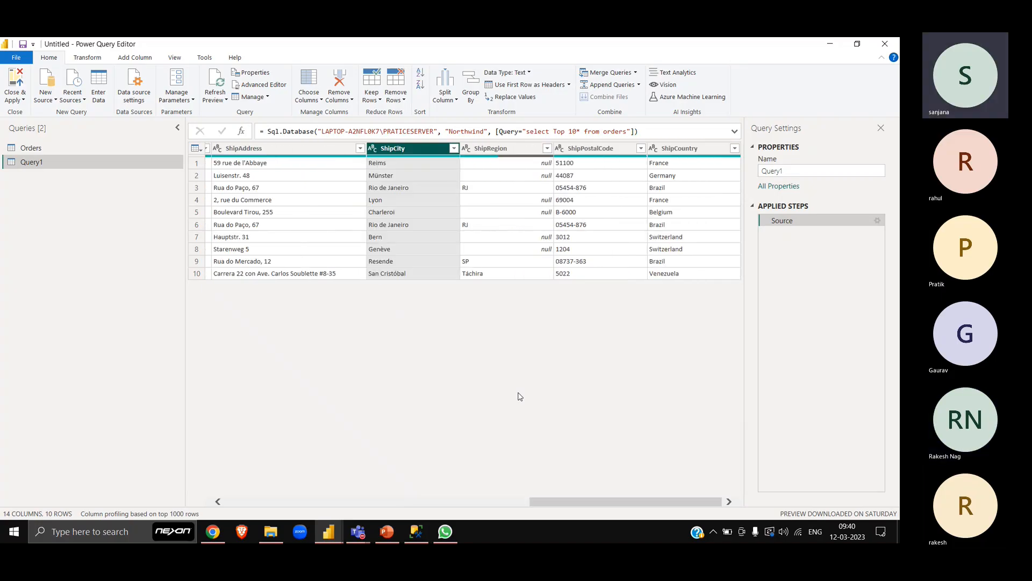
double_click(409, 149)
key(ctrl+c)
key(Escape)
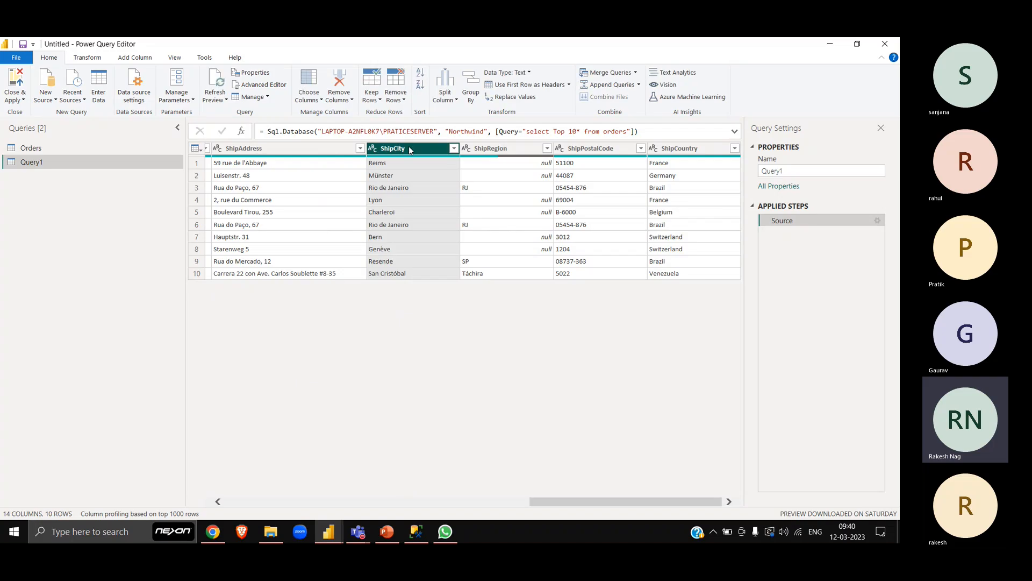
- Remove Top 10 from Query1's source formula, leaving the query as select * from orders
click(555, 132)
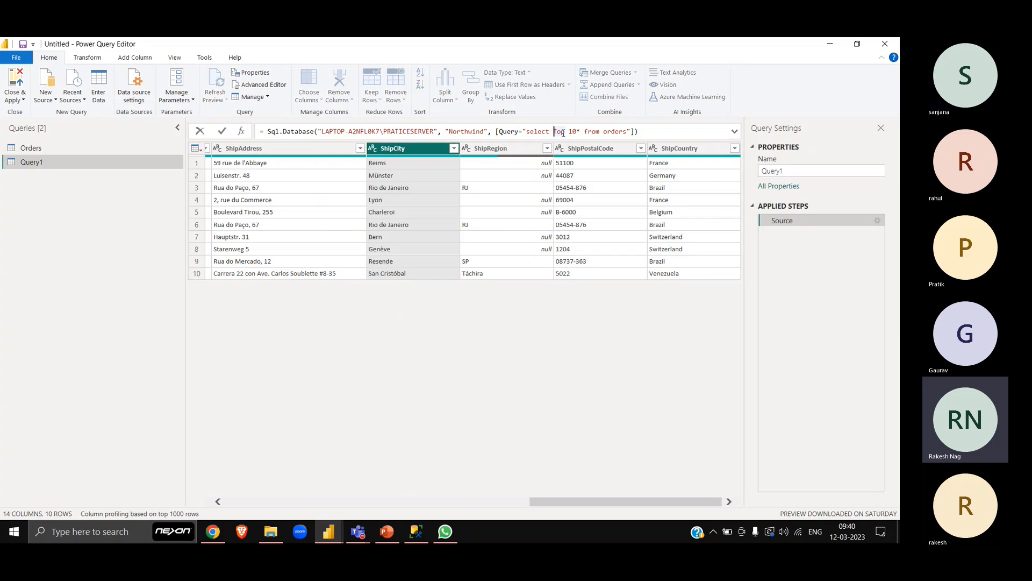
key(shift+Right)
key(shift+Right)
key(shift+Right)
key(shift+Right)
key(shift+Right)
key(shift+Right)
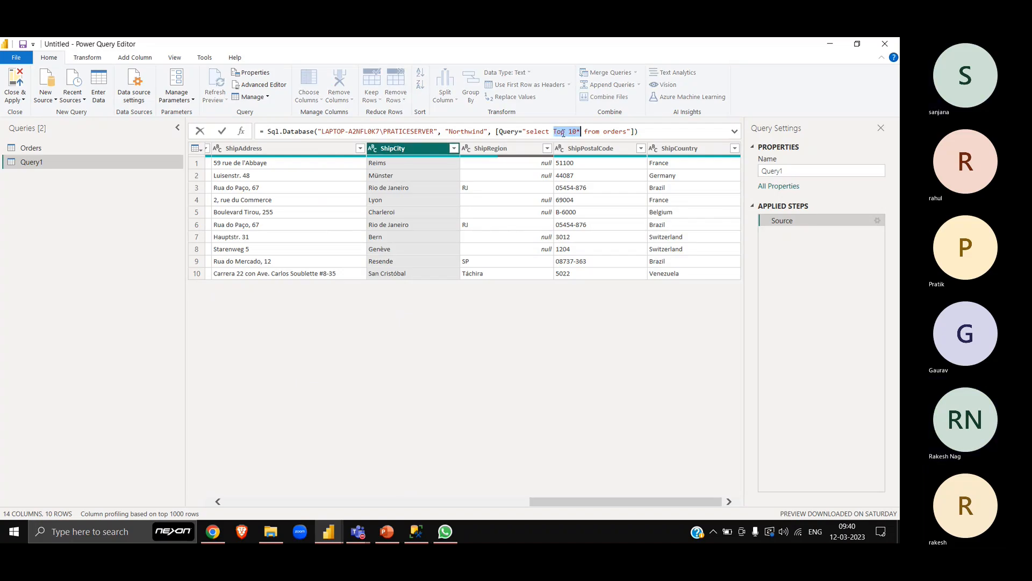
key(BackSpace)
key(Return)
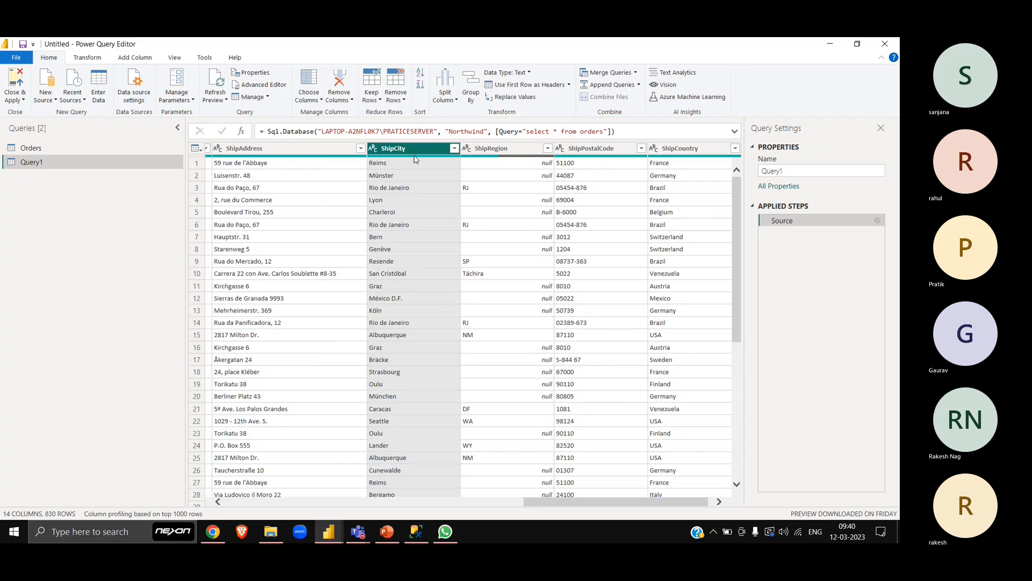
- Search the ShipCity column's filter values for flo and close the filter without applying it
click(454, 148)
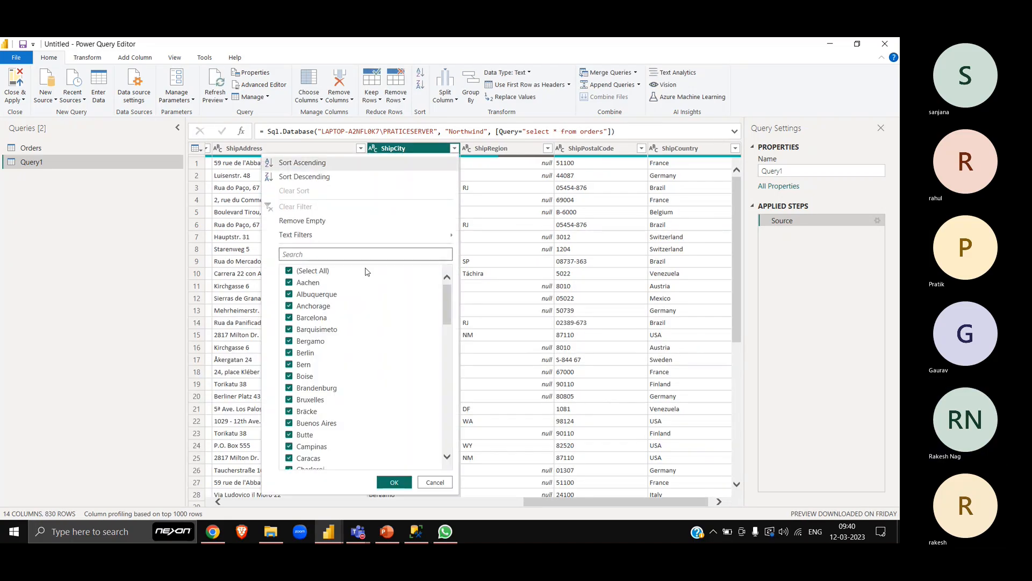
click(360, 252)
text(flo)
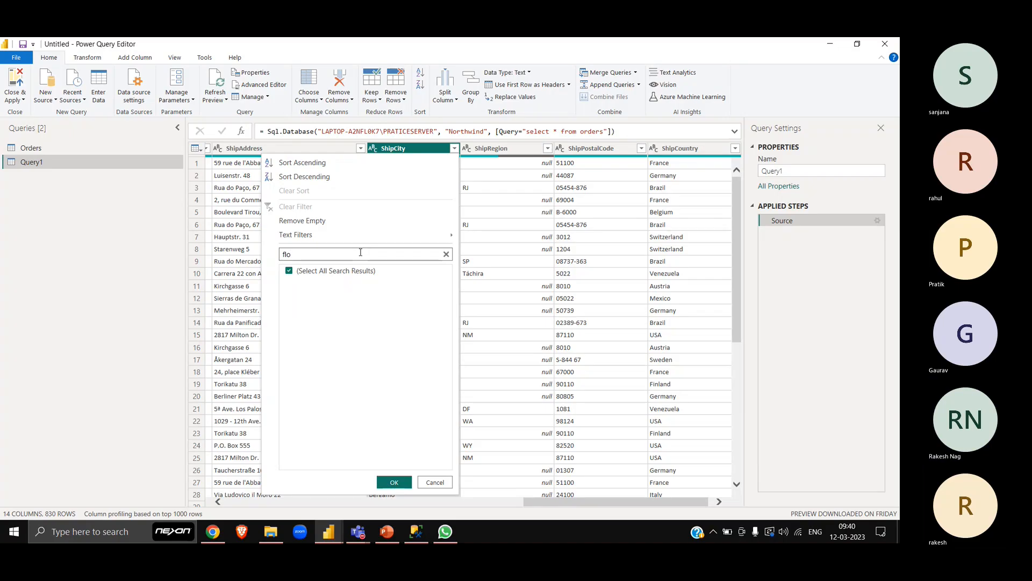
key(ctrl+a)
key(ctrl+v)
key(Escape)
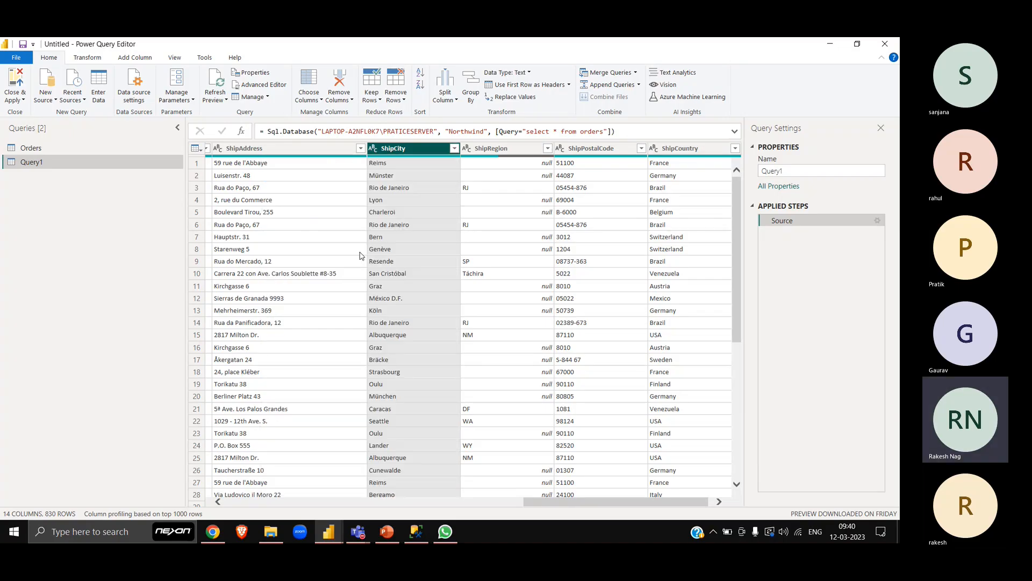
- Add the condition where ShipCity = "Lyon" to the SQL statement in Query1's Source step, using the city value from the preview
click(395, 200)
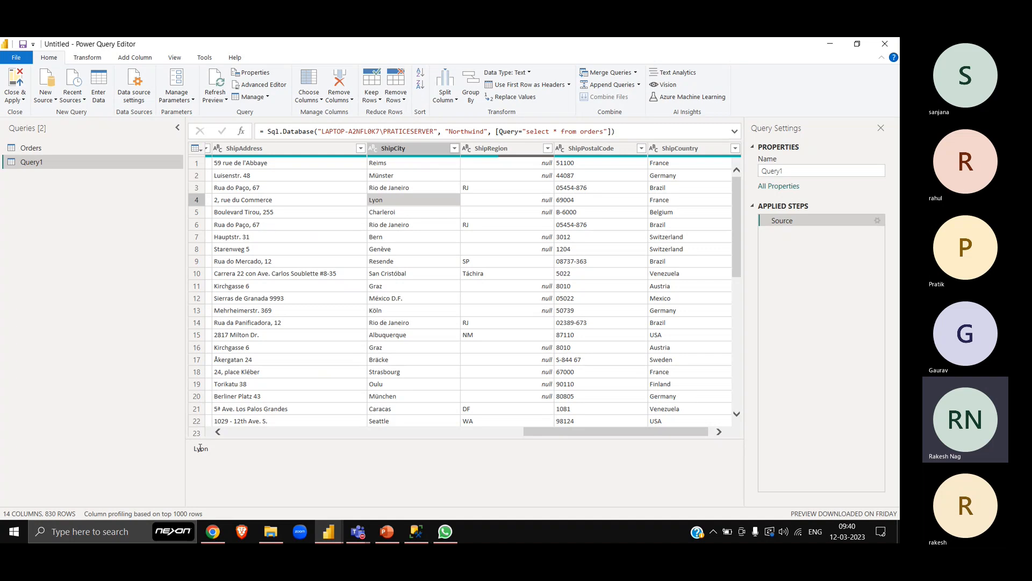
double_click(200, 448)
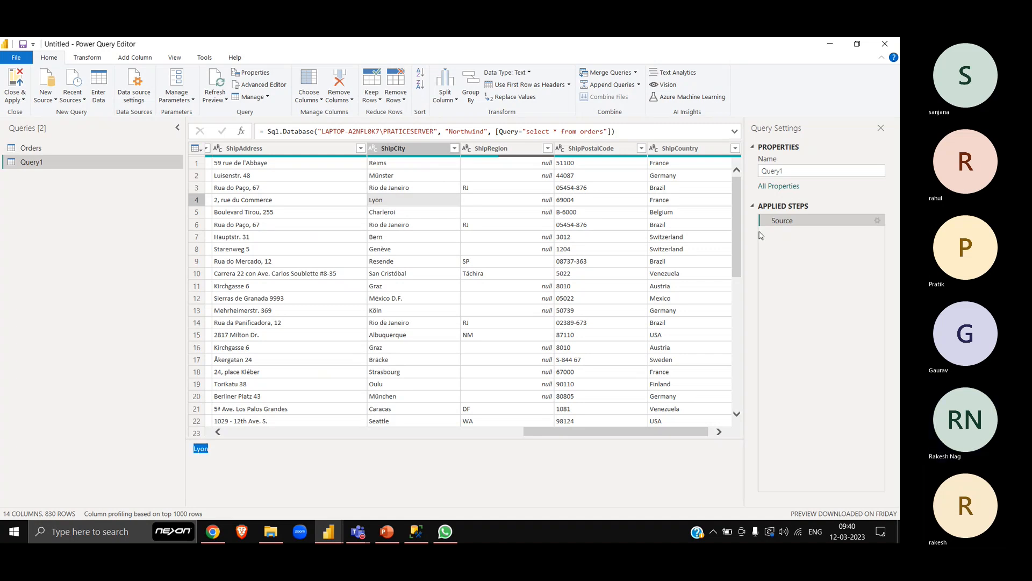
click(876, 220)
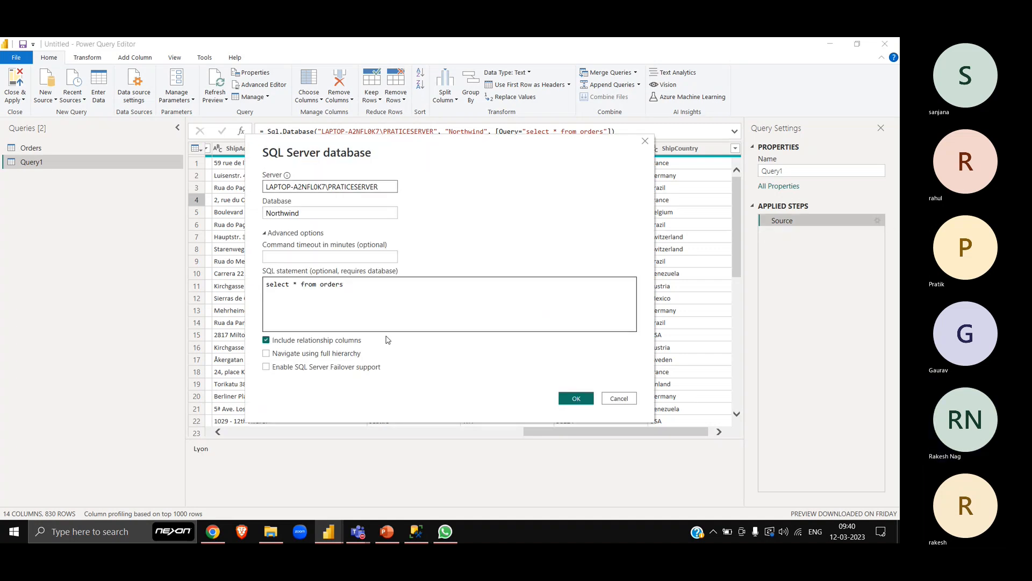
click(380, 290)
text(where )
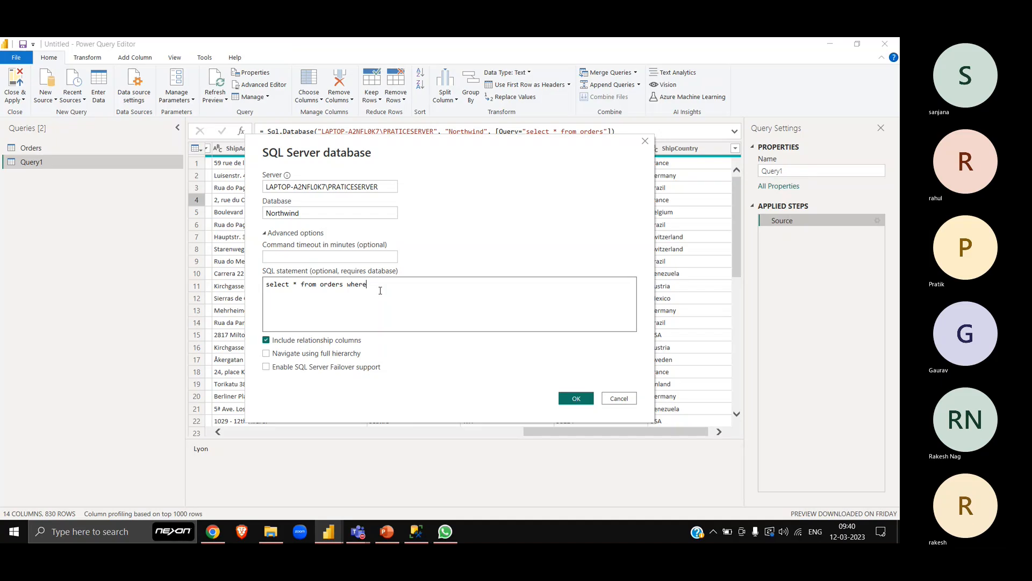
text(ShipCity = "Lyon")
click(585, 404)
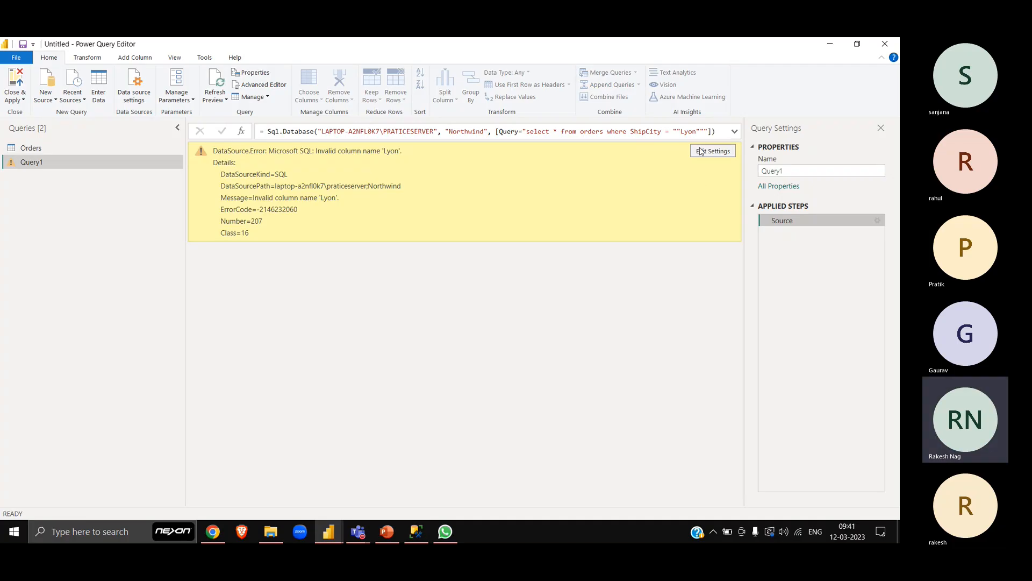
- Try reducing the doubled double quotes on both sides of Lyon to one each in Query1's ShipCity condition
click(678, 131)
key(BackSpace)
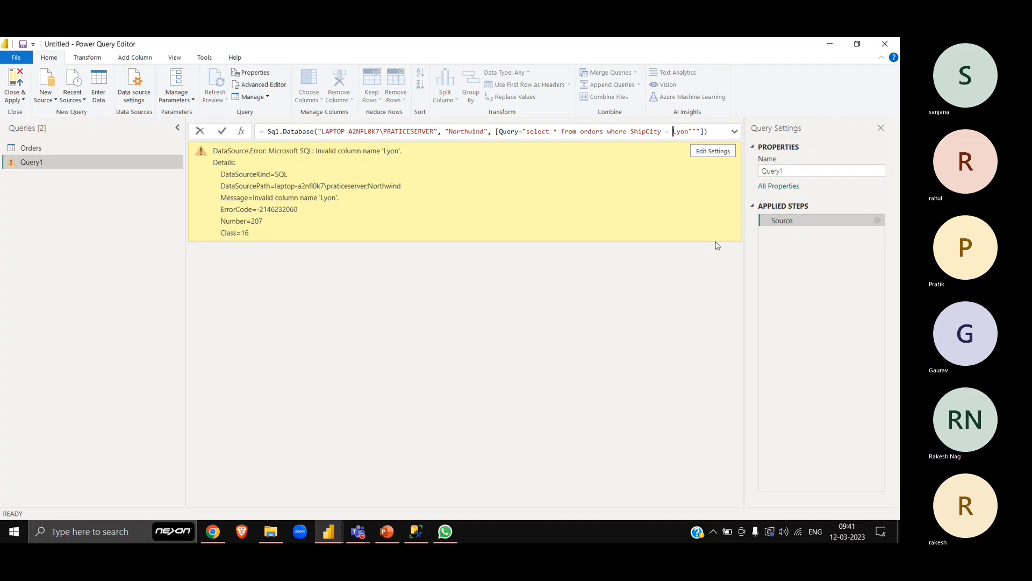
key(Left)
text(")
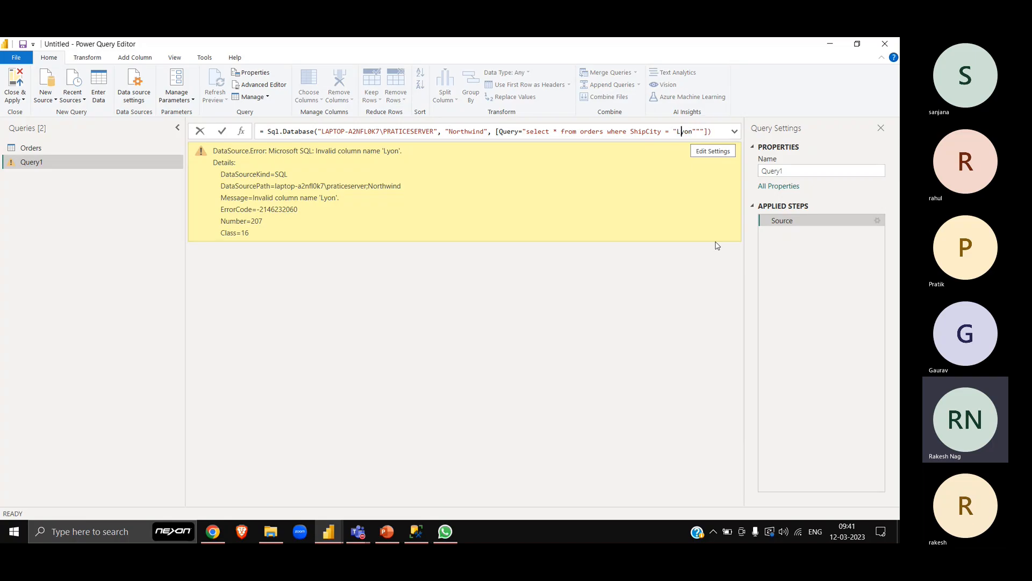
key(Right)
key(Right)
key(Right)
key(Right)
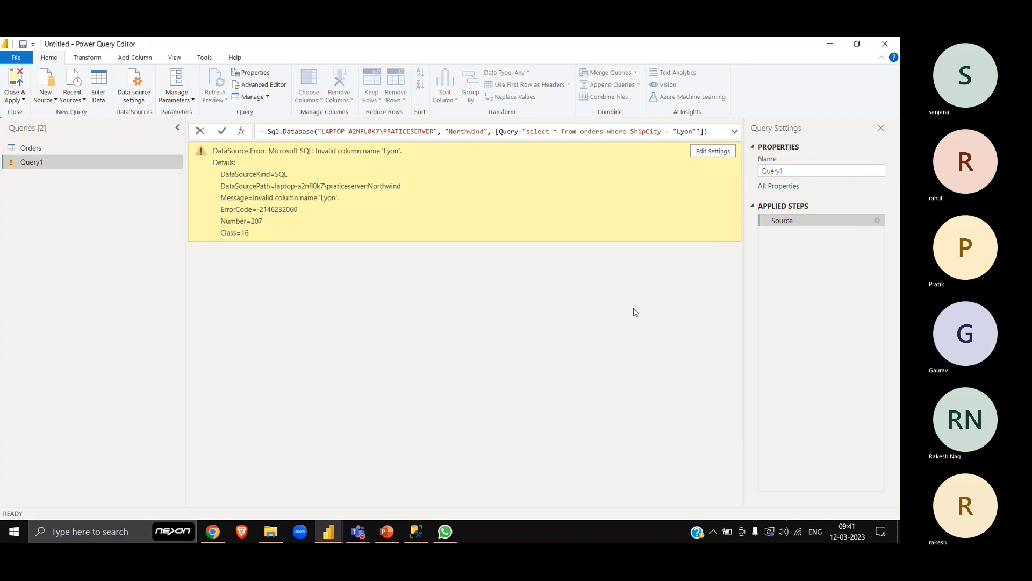
key(Return)
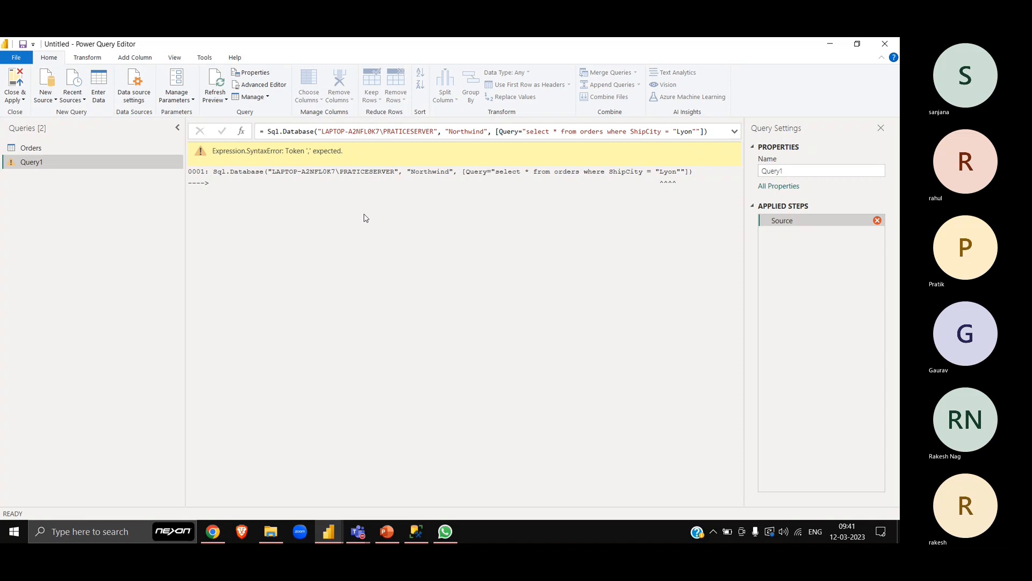
- Remove the remaining double quotes around Lyon in Query1's SQL statement, leaving the condition as ShipCity = Lyon within the closed query string
click(700, 132)
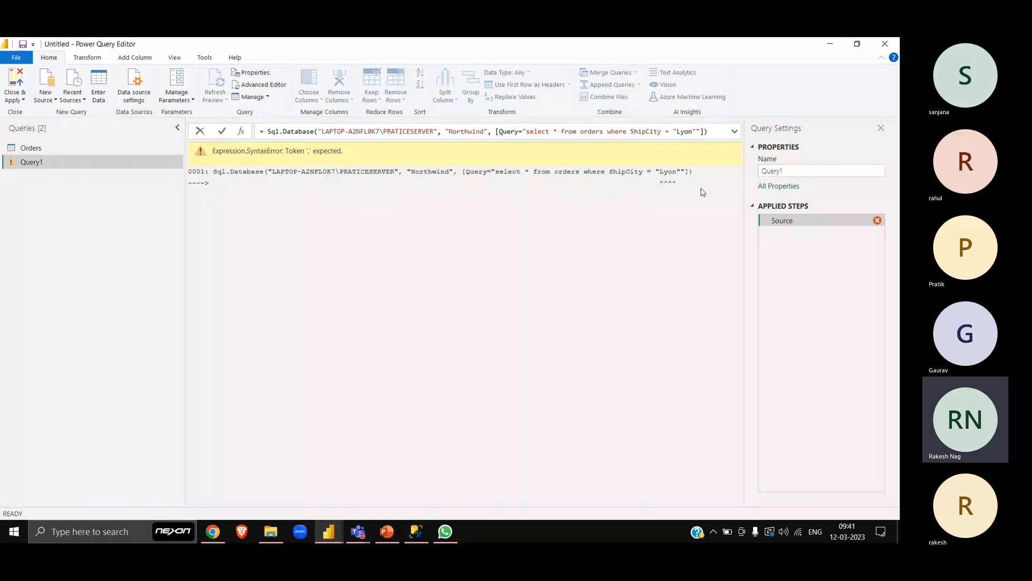
key(BackSpace)
key(BackSpace)
key(Left)
key(Left)
key(Left)
key(Left)
key(Left)
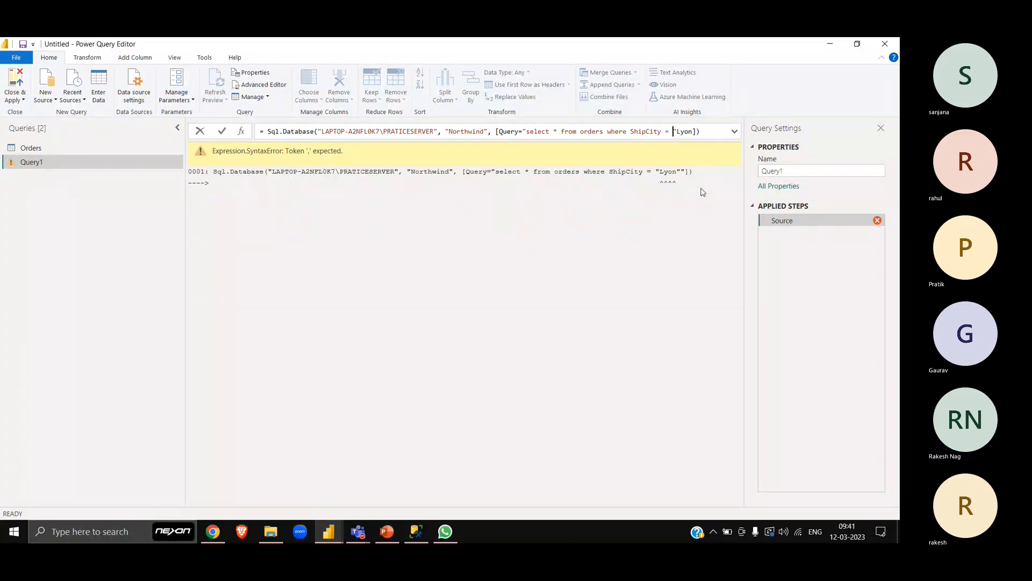
key(Delete)
text(")
key(Return)
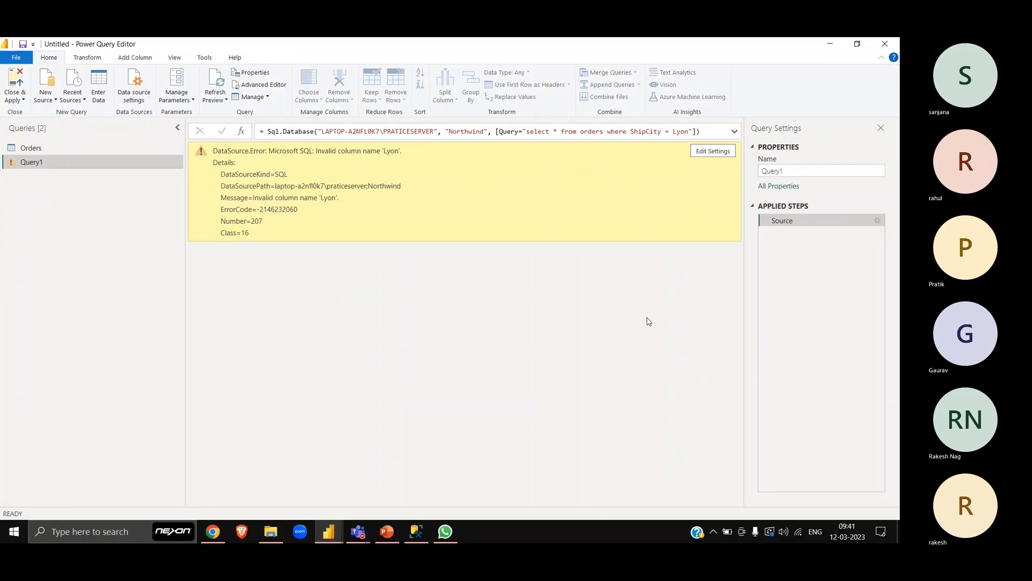
- Try a semicolon after Lyon at the end of Query1's SQL statement, check the reported error and remove the semicolon again
click(694, 132)
key(Left)
text(;)
key(Return)
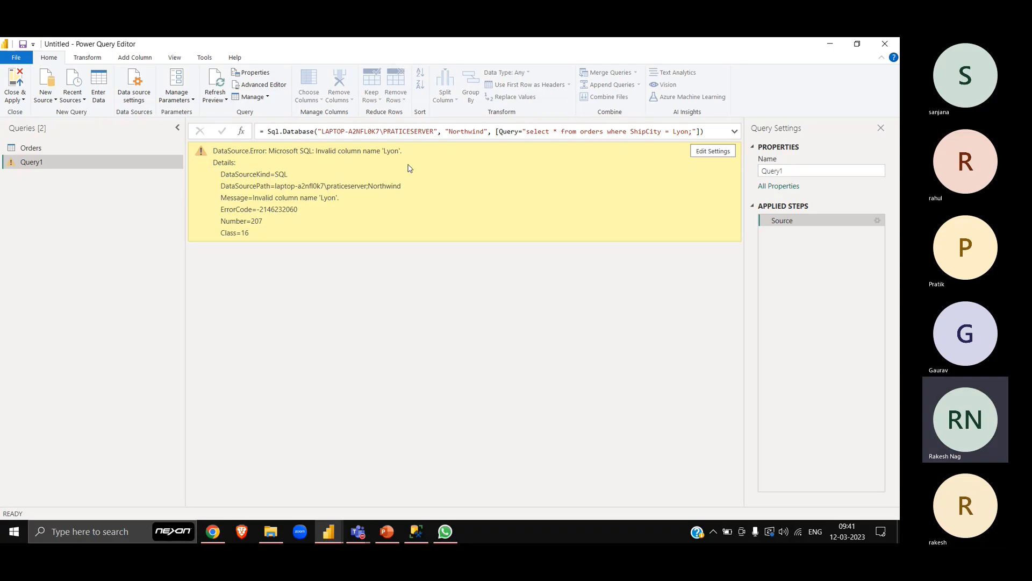
double_click(393, 154)
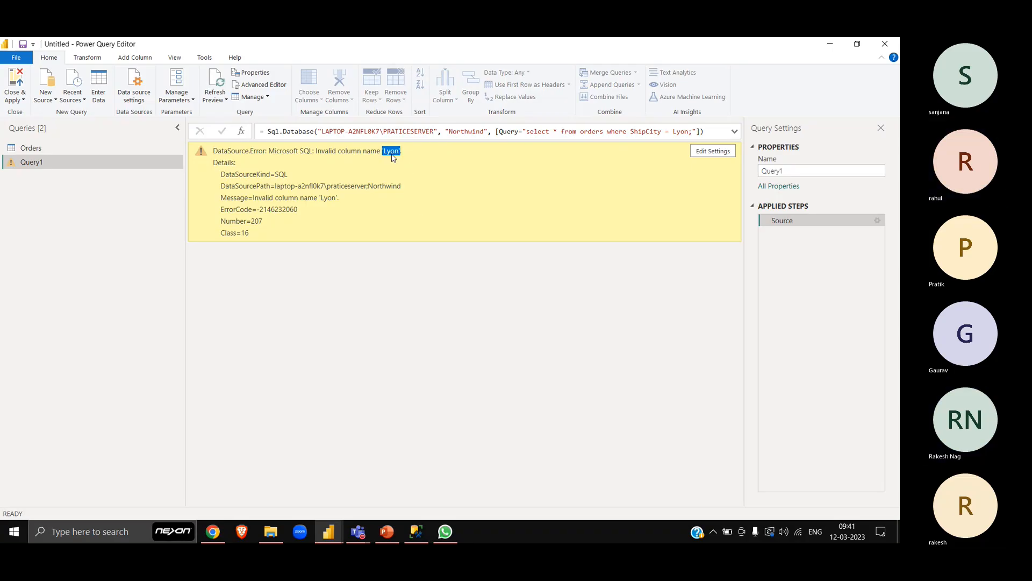
click(692, 131)
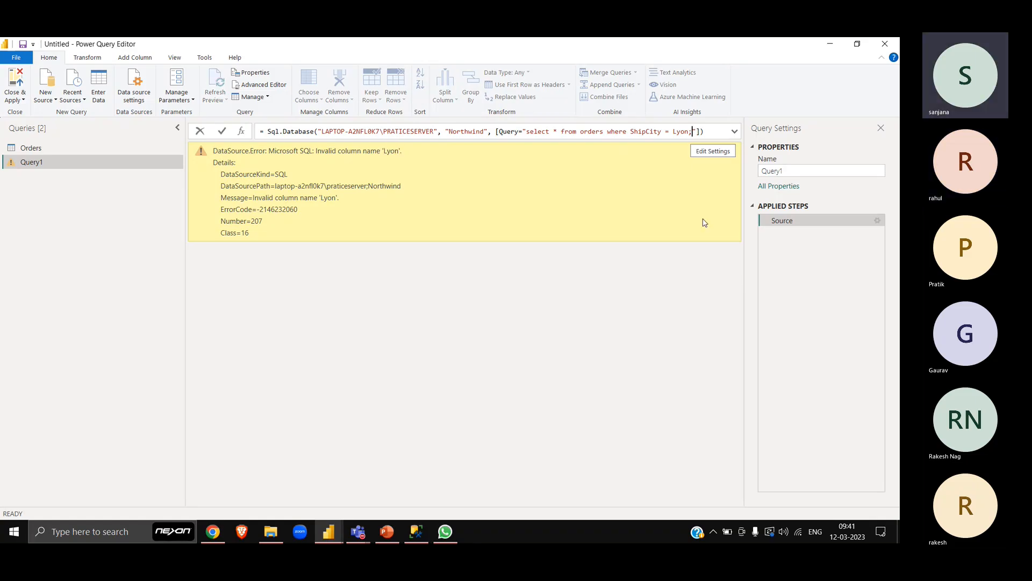
key(BackSpace)
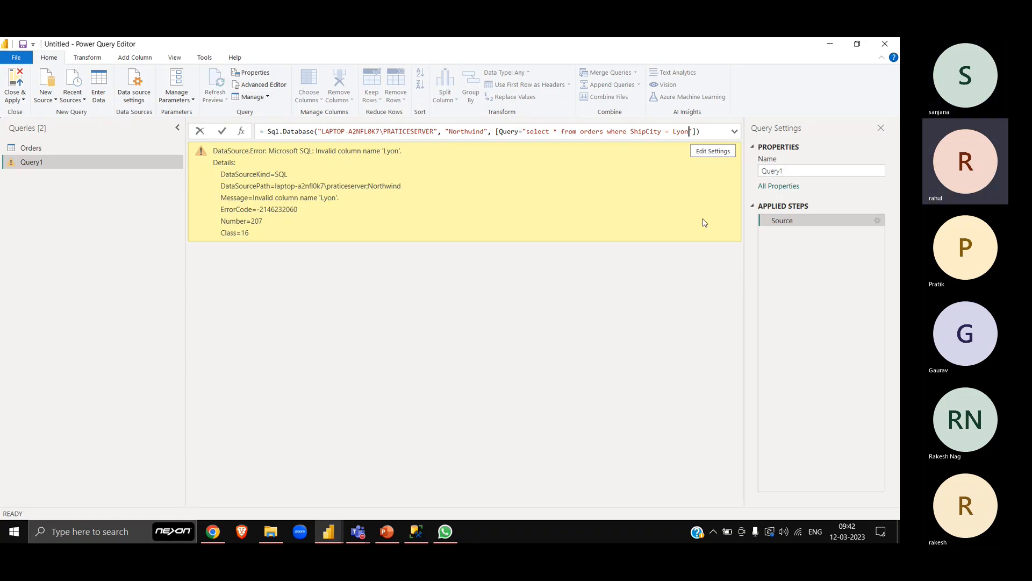
- Enclose Lyon in single quotes in Query1's SQL statement so the condition reads ShipCity = 'Lyon', and apply the formula
text(')
key(Left)
key(Left)
key(Left)
text(')
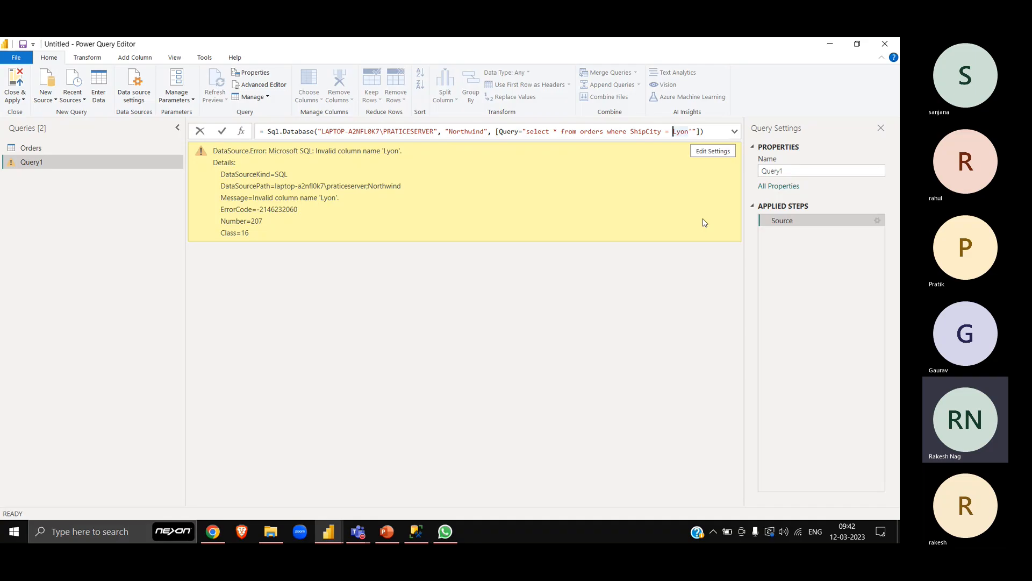
key(Return)
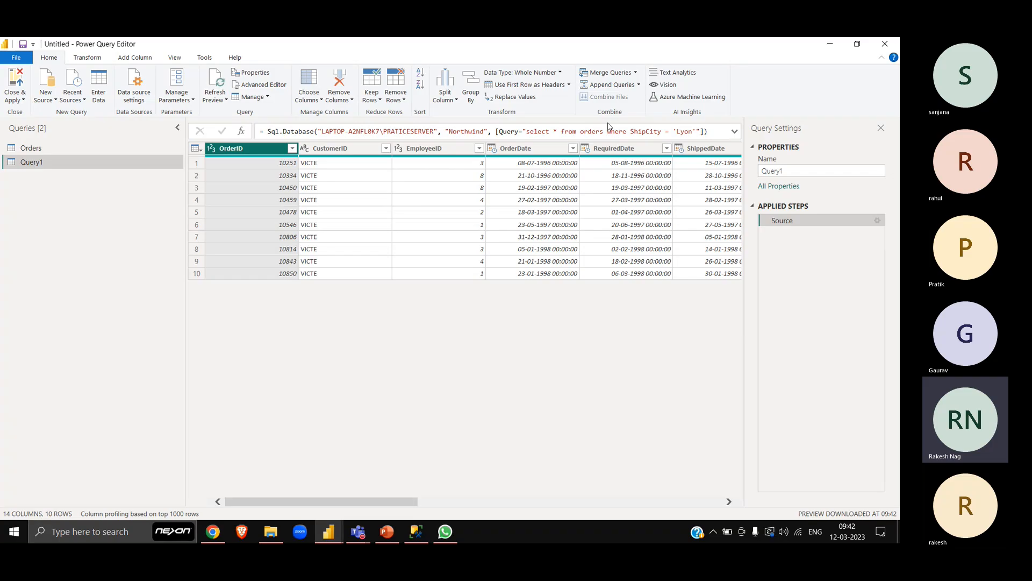
- Create a new query parameter named ShipCity and move its dialog aside to uncover the end of the source formula
click(173, 96)
click(198, 137)
double_click(488, 138)
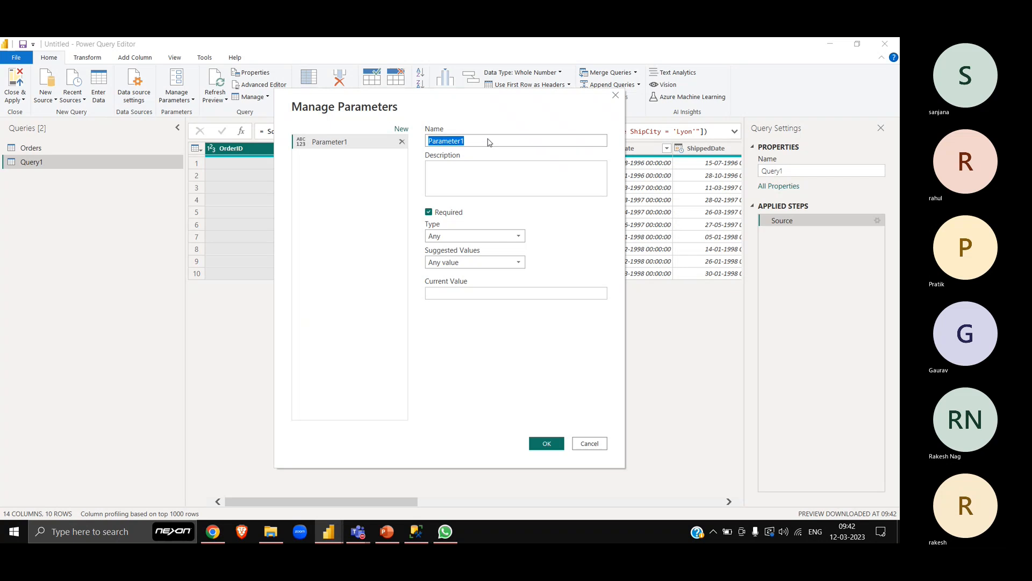
text(ShipCity)
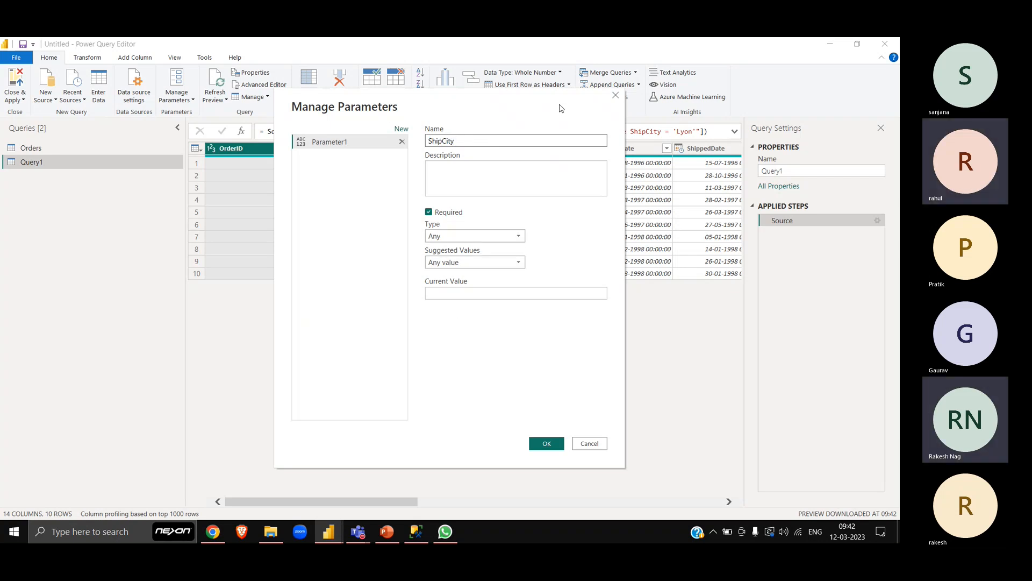
drag(559, 105, 451, 132)
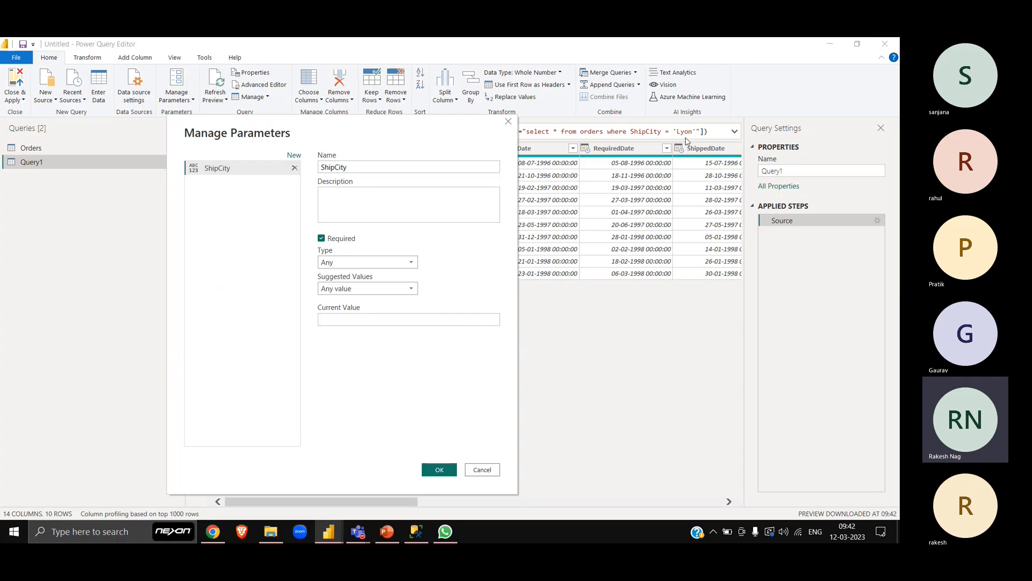
- Give the ShipCity parameter the type Text and the current value Lyon, and save it
click(359, 264)
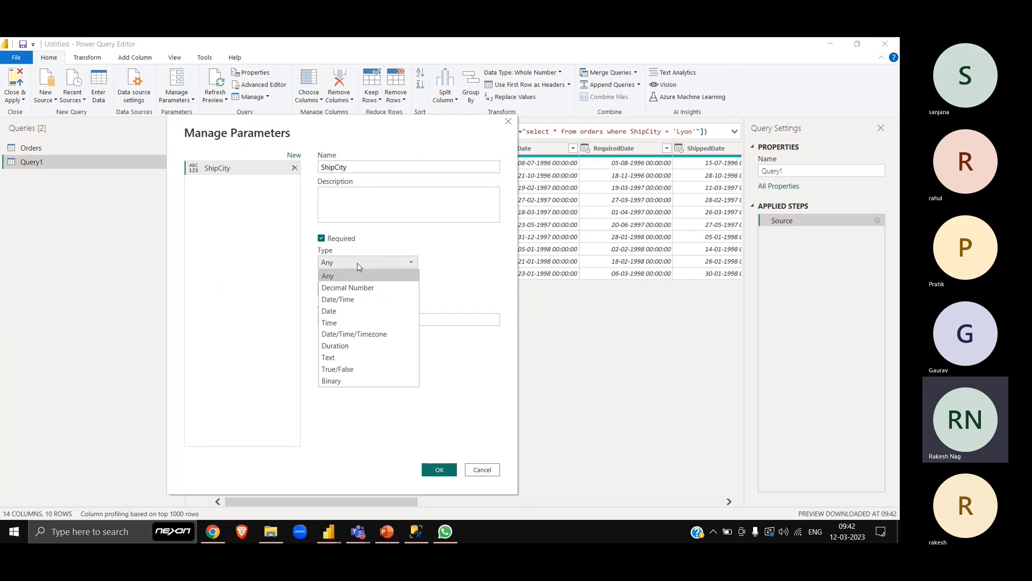
click(343, 358)
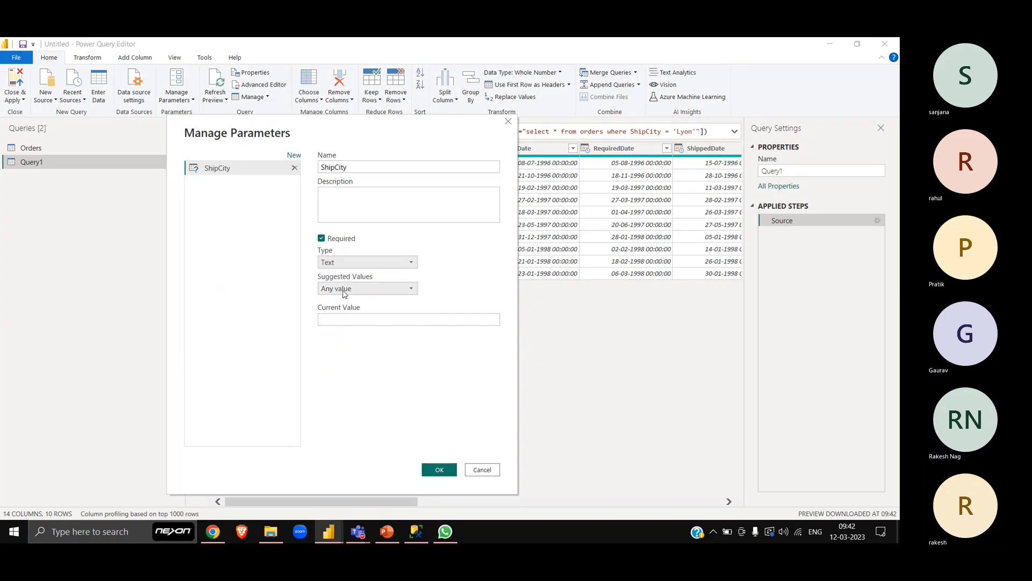
click(355, 320)
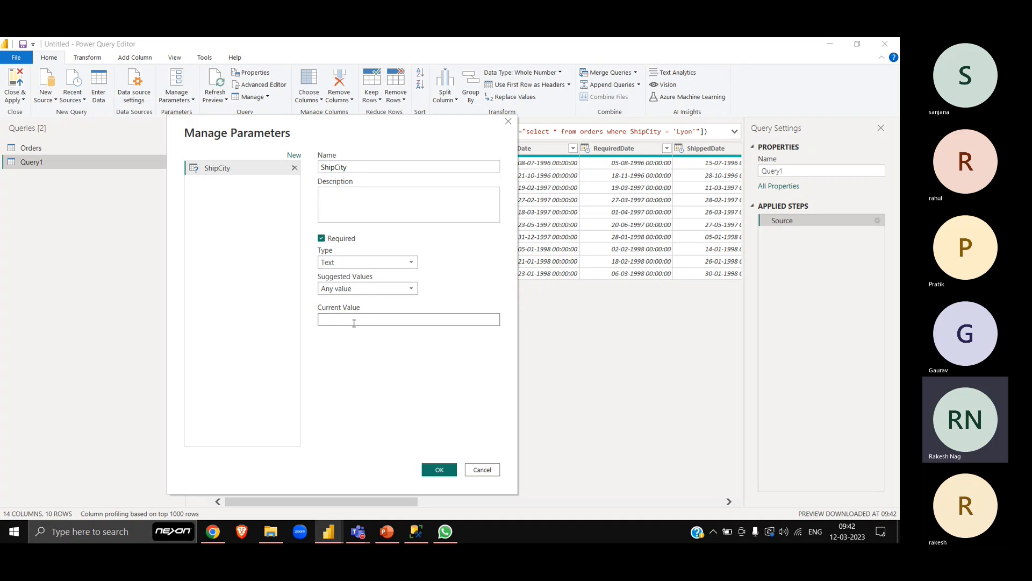
text(Lyon)
click(438, 470)
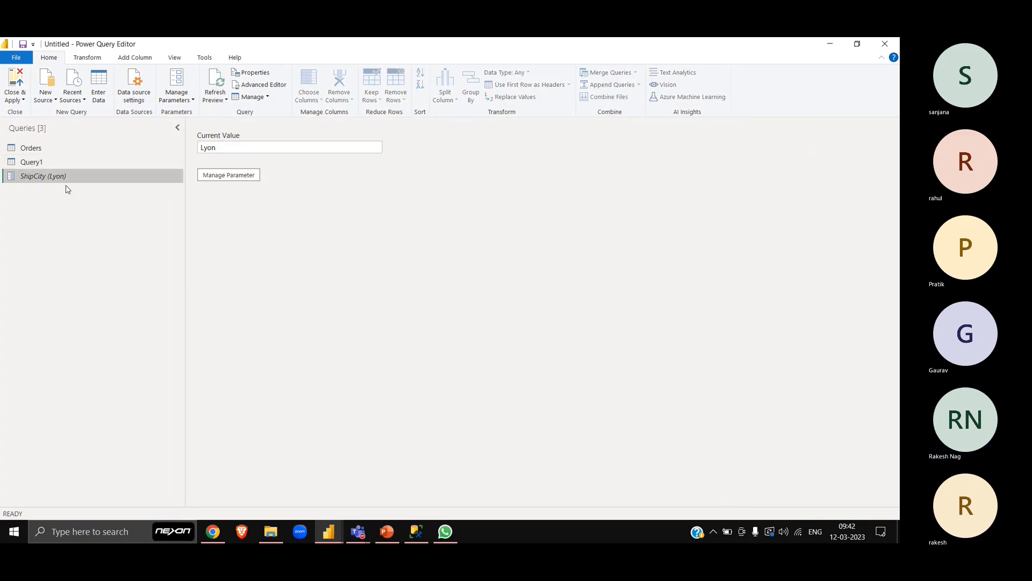
- Examine the Orders query's Source and Navigation steps and the Source step's Excel workbook settings, leaving them unaltered
click(38, 148)
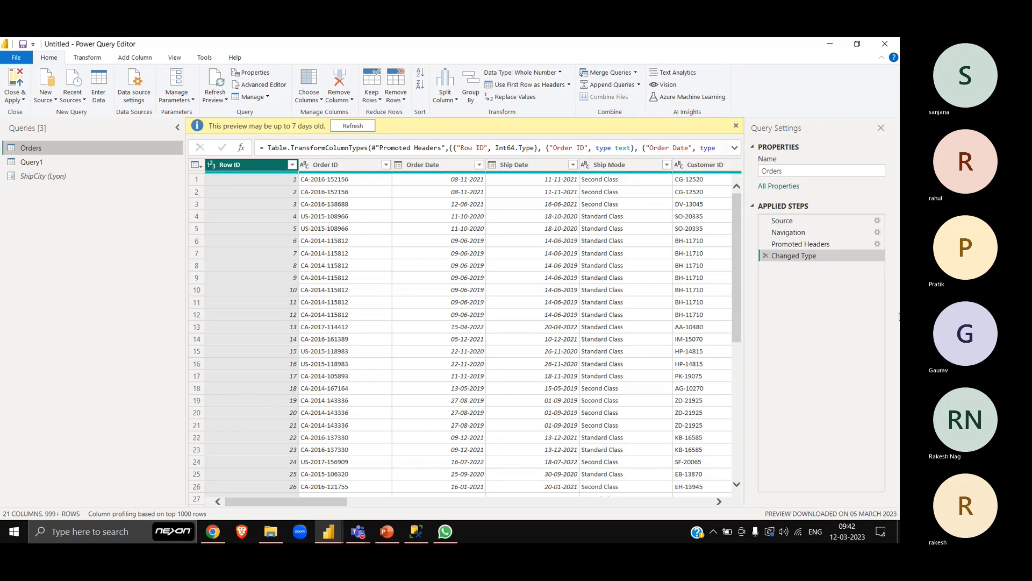
click(830, 220)
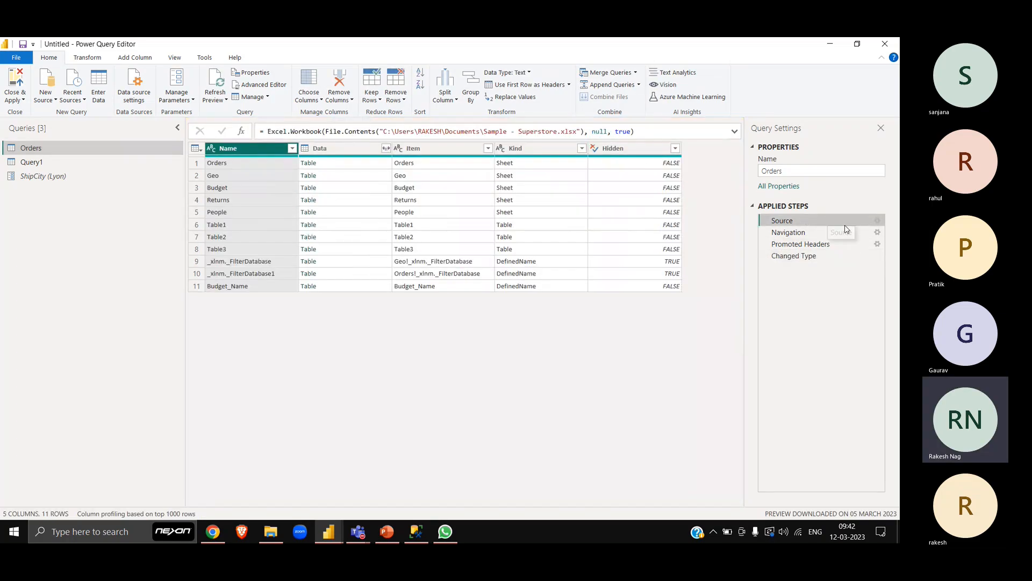
click(823, 233)
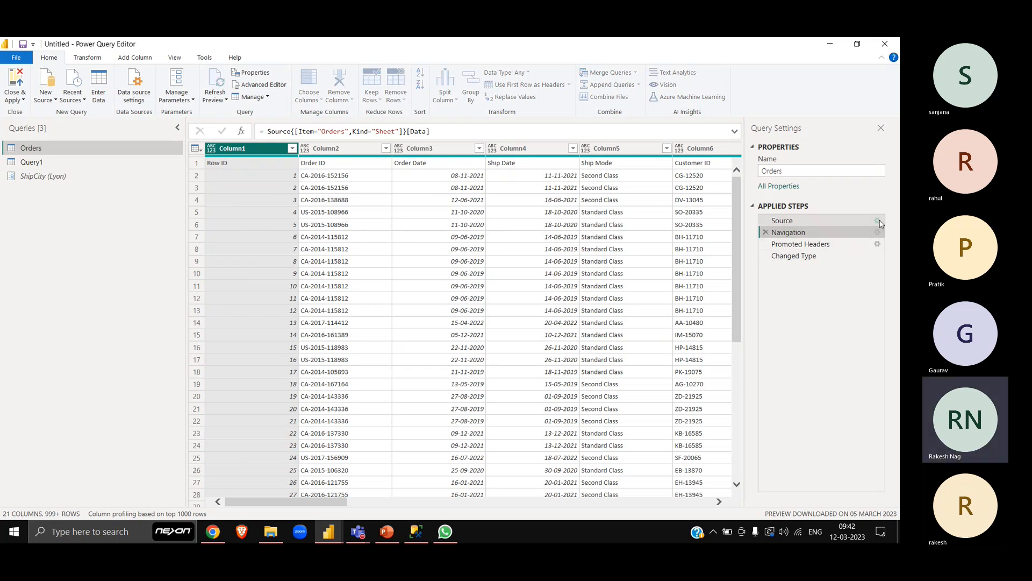
click(878, 221)
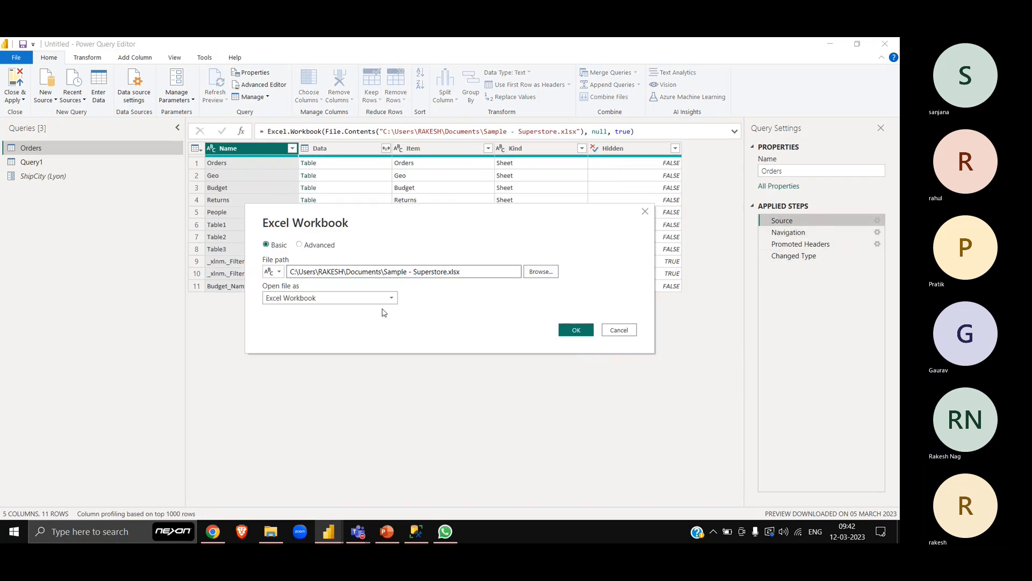
key(Escape)
- Rename Query1 to Orders(SQL)
click(37, 163)
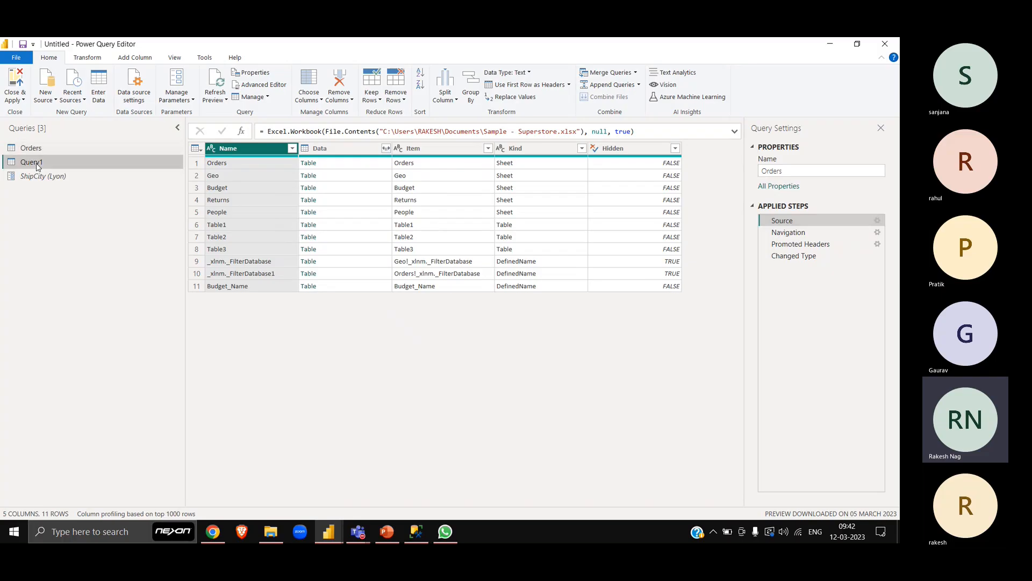
click(805, 172)
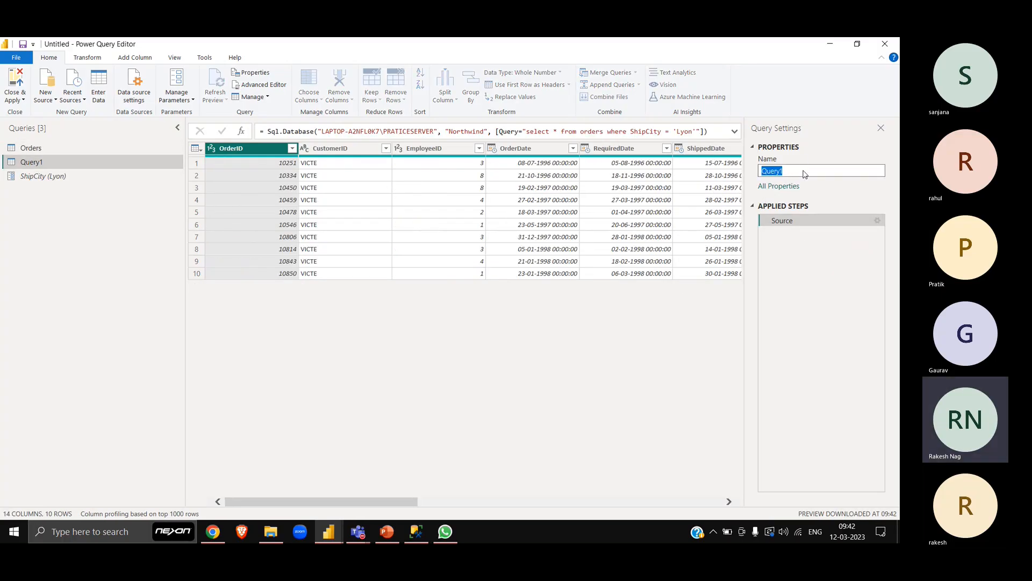
text(Or)
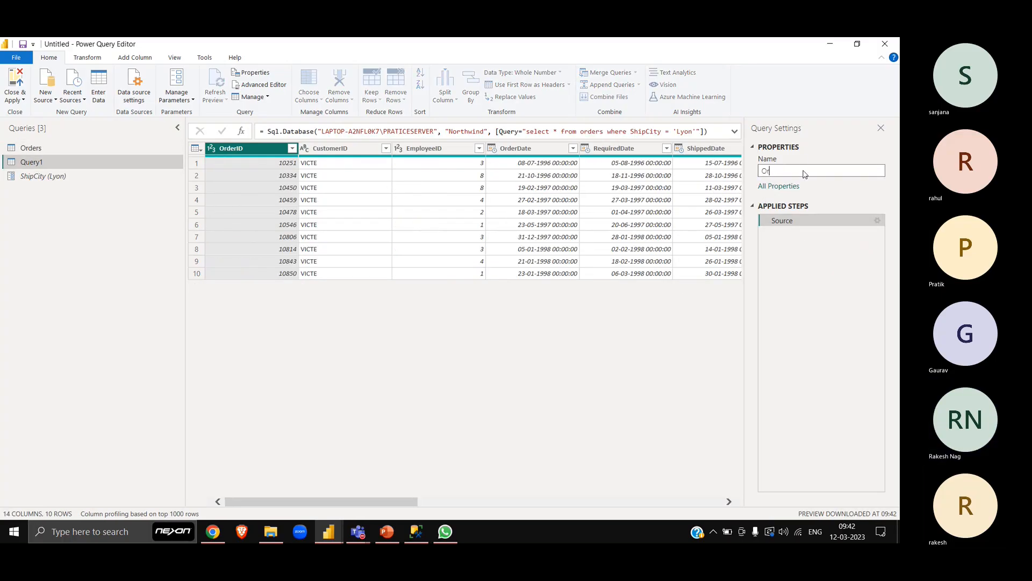
text(ders(S)
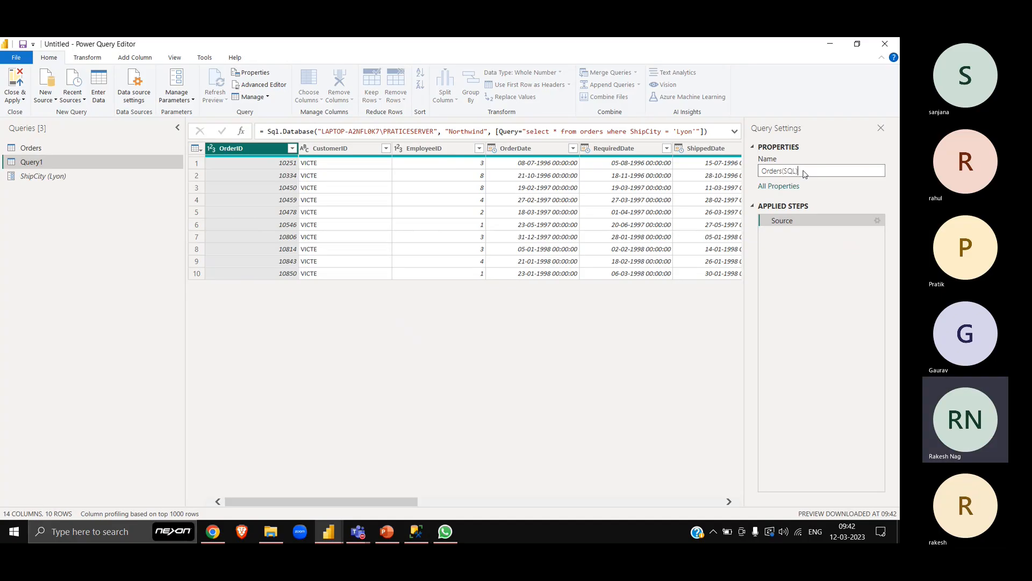
text(QL))
key(Return)
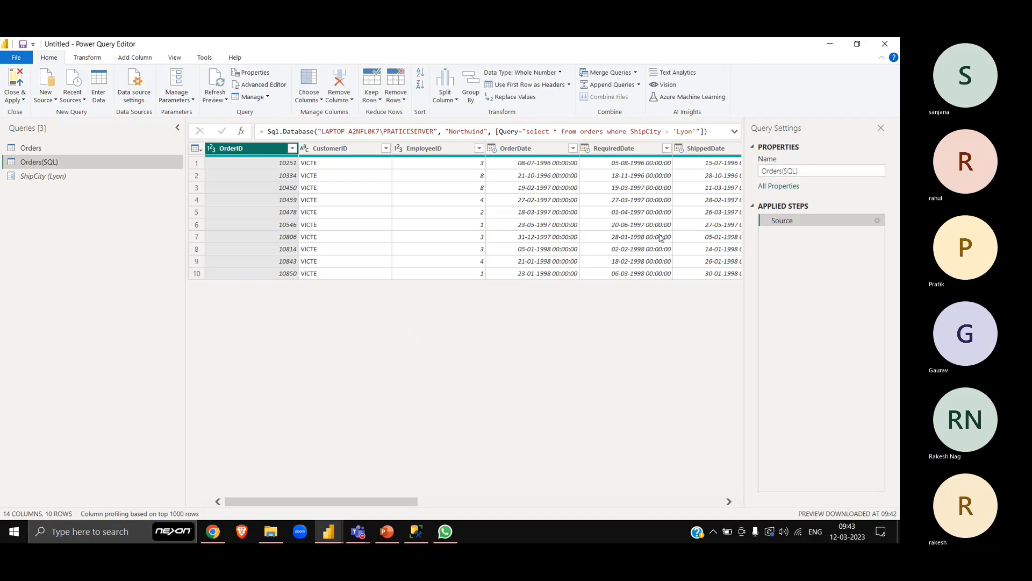
- Expand the formula bar for the Source step of Orders(SQL) and place the cursor at the formula's end
click(682, 131)
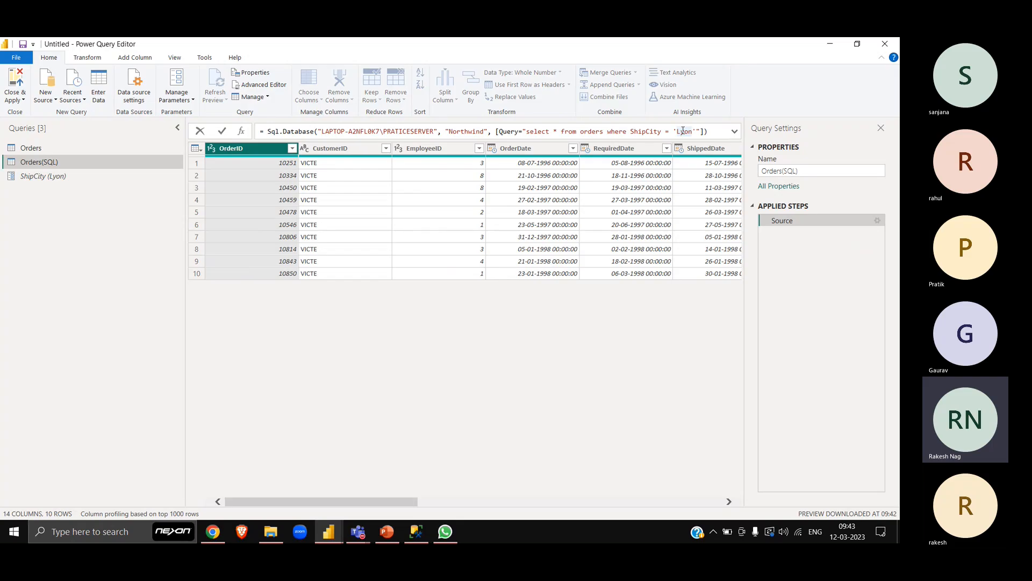
key(Left)
key(Left)
click(734, 132)
key(End)
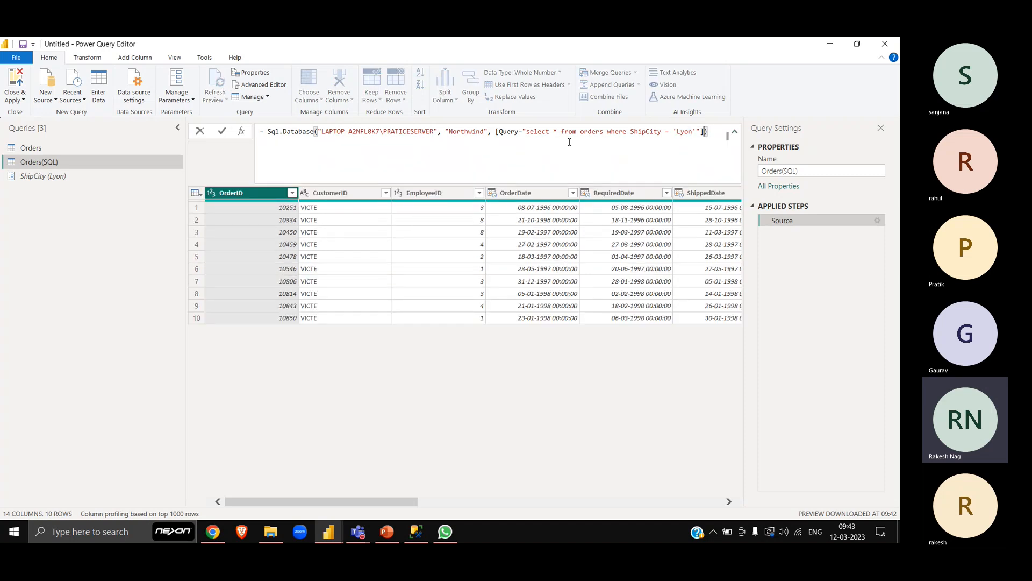
click(527, 133)
key(shift+End)
key(shift+Left)
key(shift+Left)
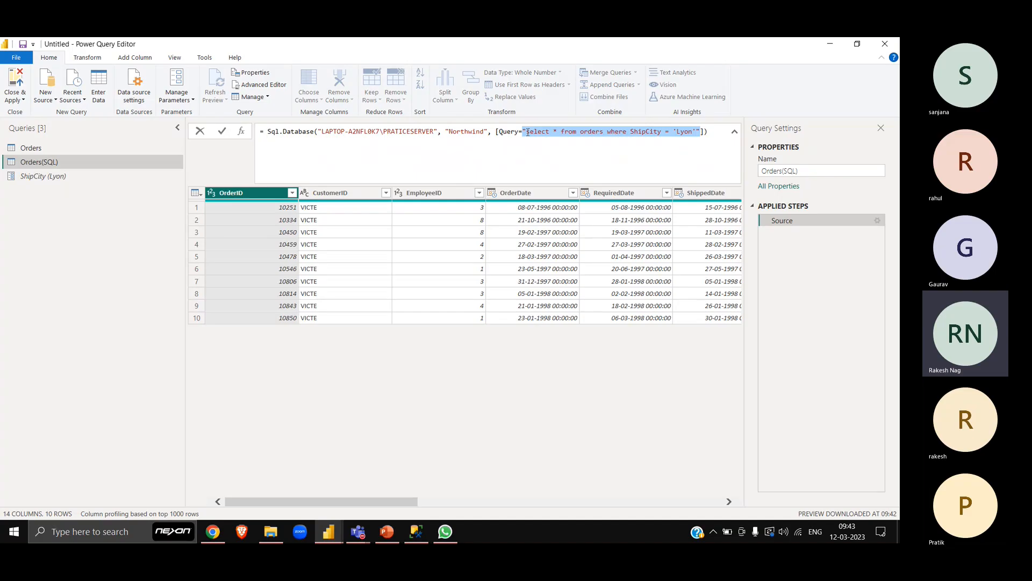
key(BackSpace)
key(Escape)
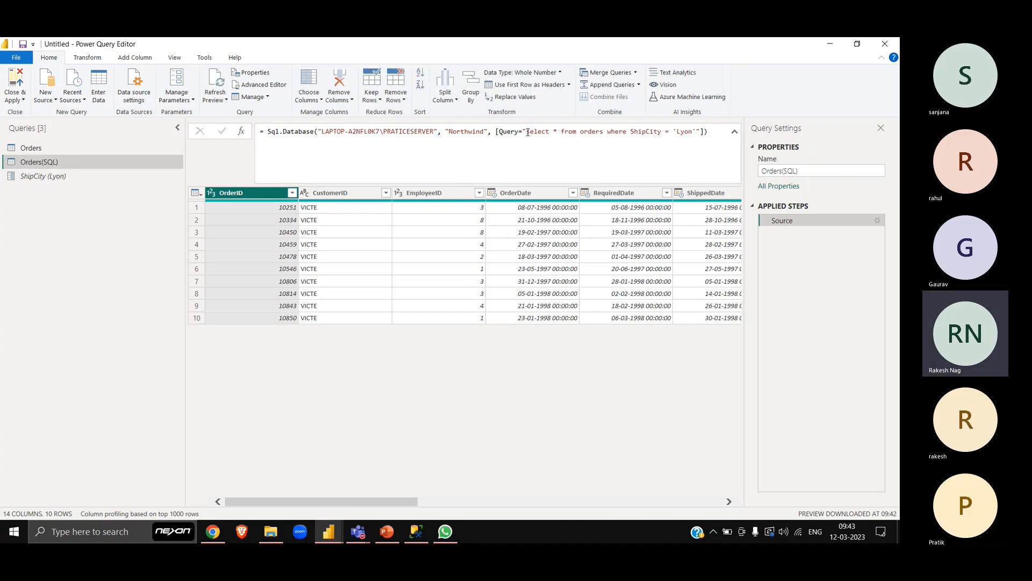
- In the Source formula, close the SQL text string before Lyon with a double quote and add an ampersand after it
click(697, 131)
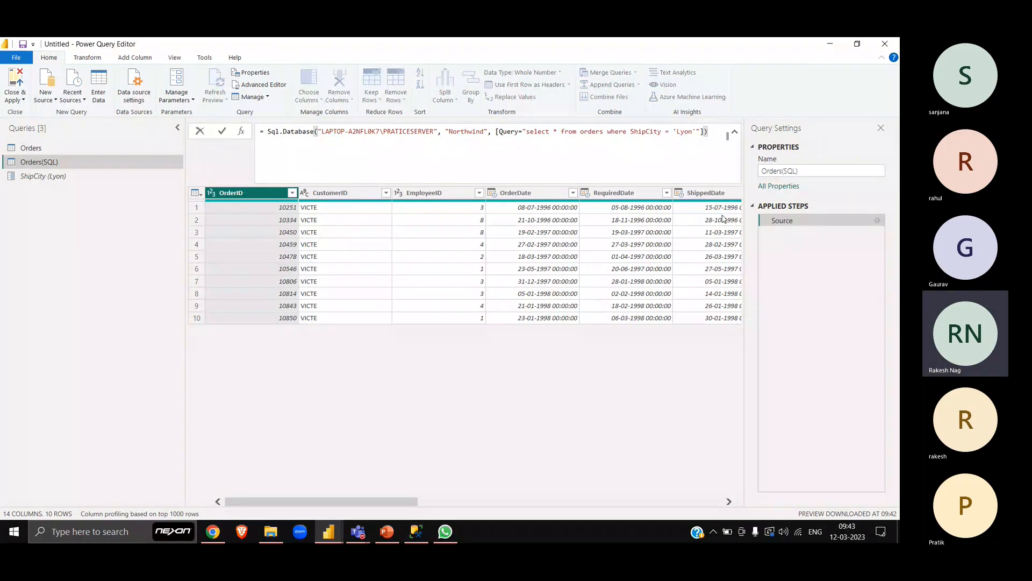
key(Left)
key(Left)
key(Left)
key(Left)
key(Left)
text(&)
text(")
key(shift+Left)
key(shift+Left)
key(shift+Left)
key(shift+Left)
key(shift+Left)
key(shift+Left)
key(shift+Left)
key(shift+Left)
key(shift+Left)
key(shift+Left)
key(shift+Left)
key(shift+Left)
key(shift+Left)
key(shift+Left)
key(shift+Left)
key(shift+Left)
key(shift+Left)
key(shift+Left)
key(shift+Left)
key(shift+Left)
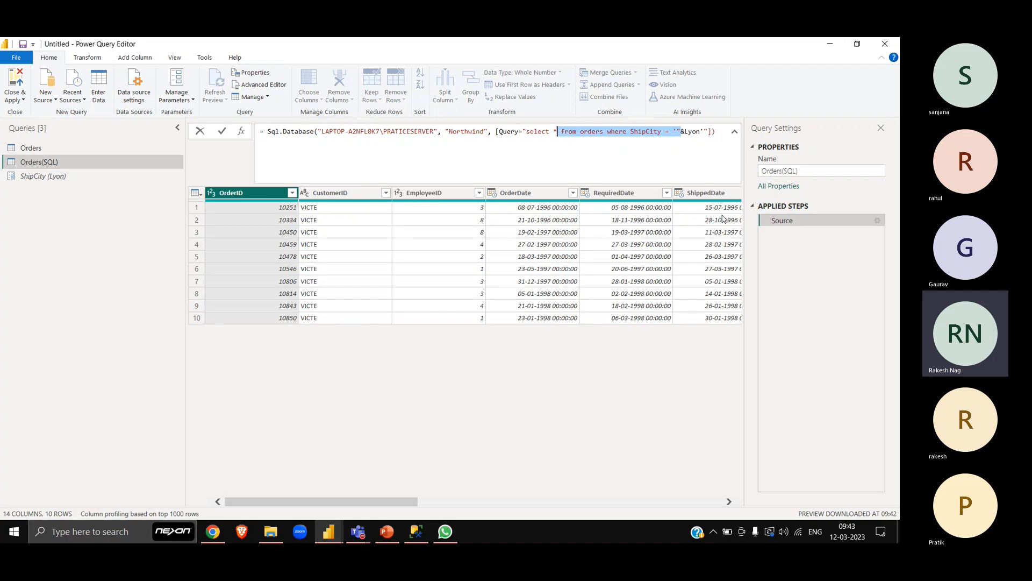
key(Right)
key(Right)
key(Right)
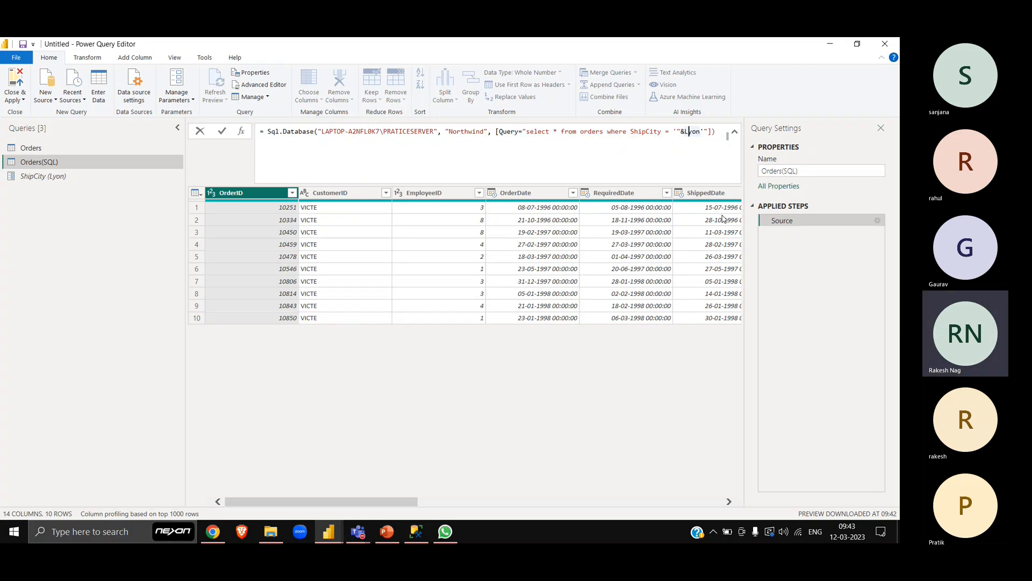
- Replace Lyon with the ShipCity parameter and append &"'" so the SQL string closes with a single quote
key(shift+Right)
key(shift+Right)
text(Ship)
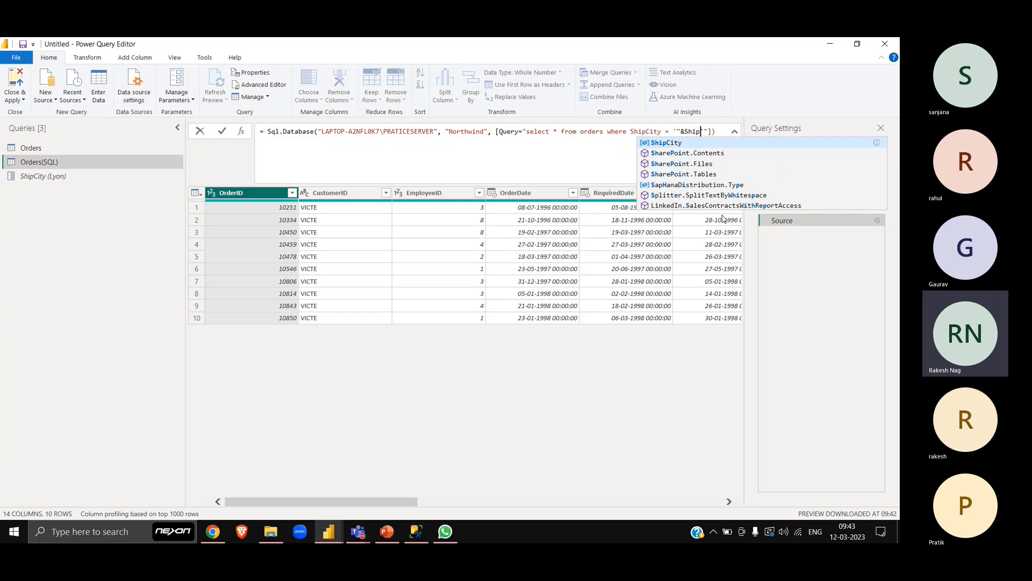
key(Tab)
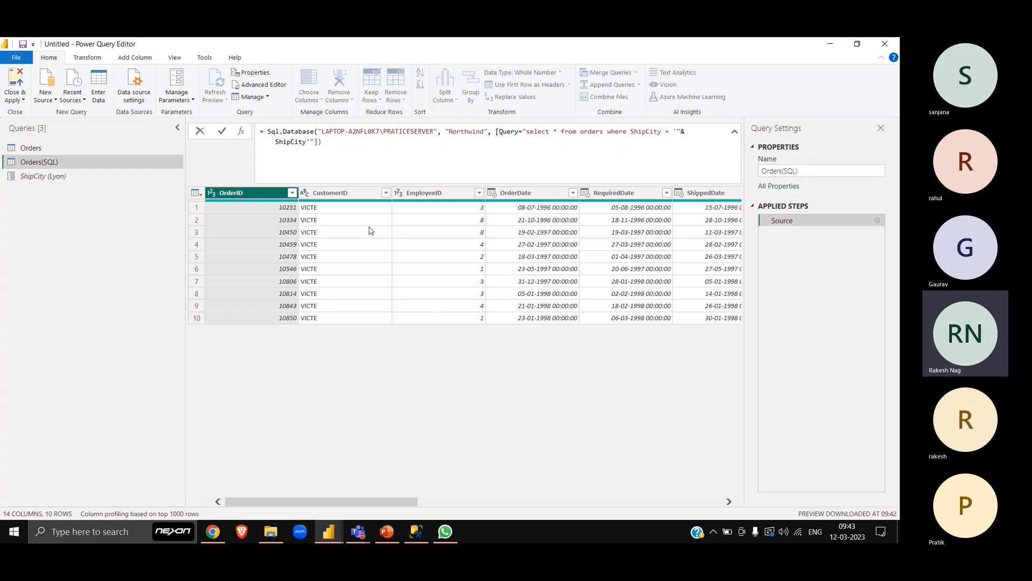
text(&"')
key(Return)
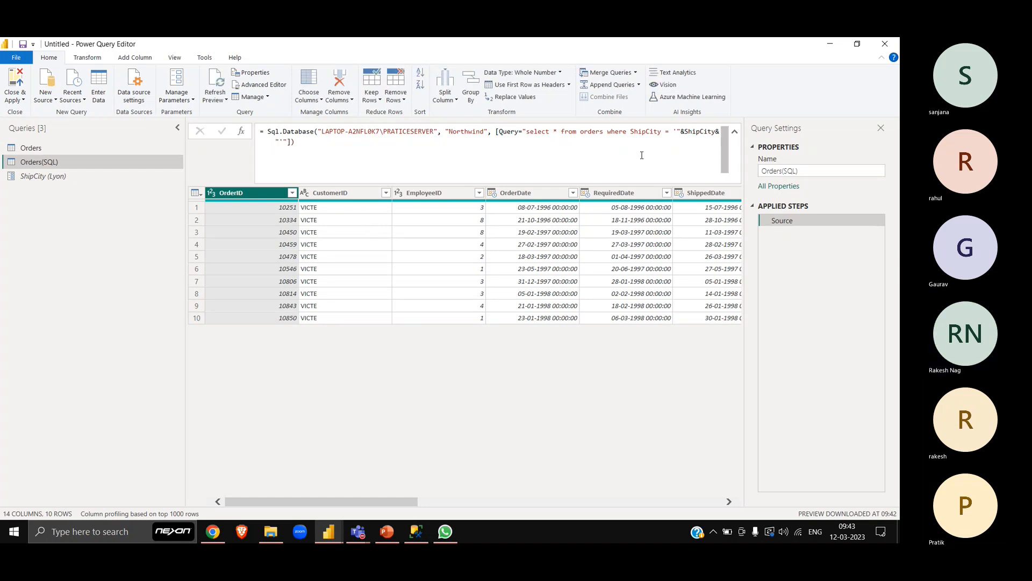
- Insert a line break before [Query= and commit the edited Source formula
click(496, 131)
key(shift+Return)
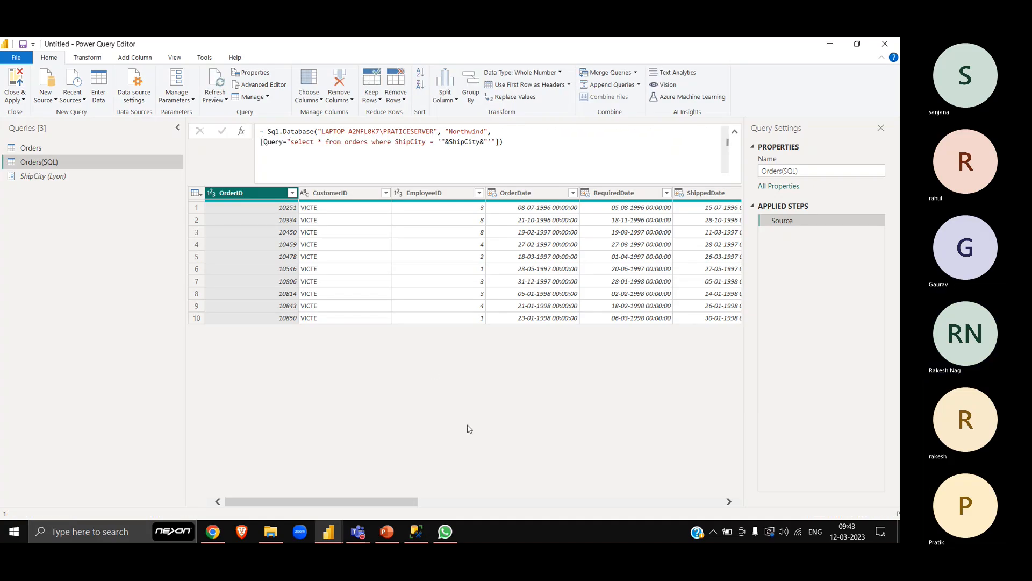
key(Return)
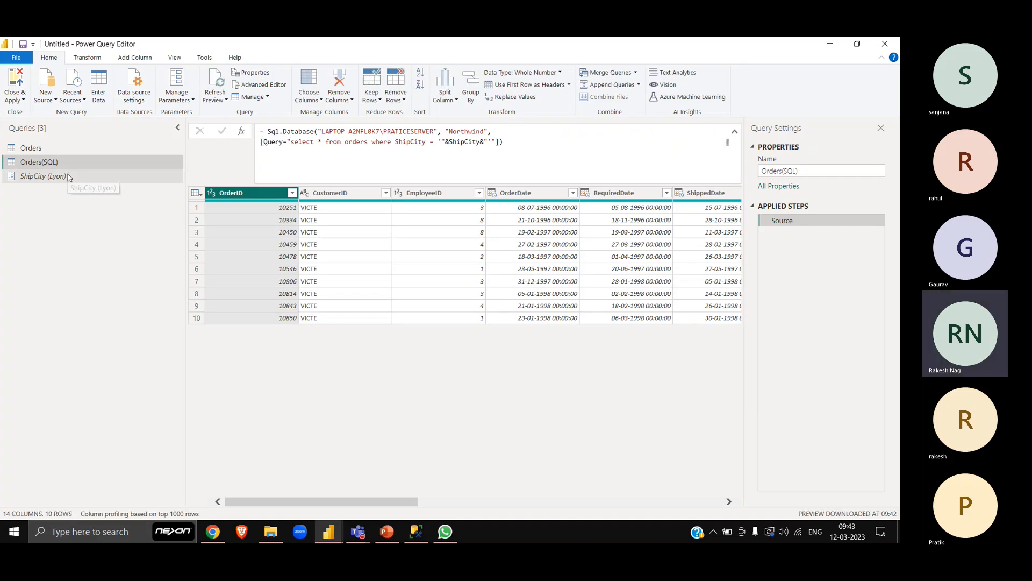
- Compare the ShipCity parameter's current value with the ShipCity column of the Orders(SQL) query
click(69, 176)
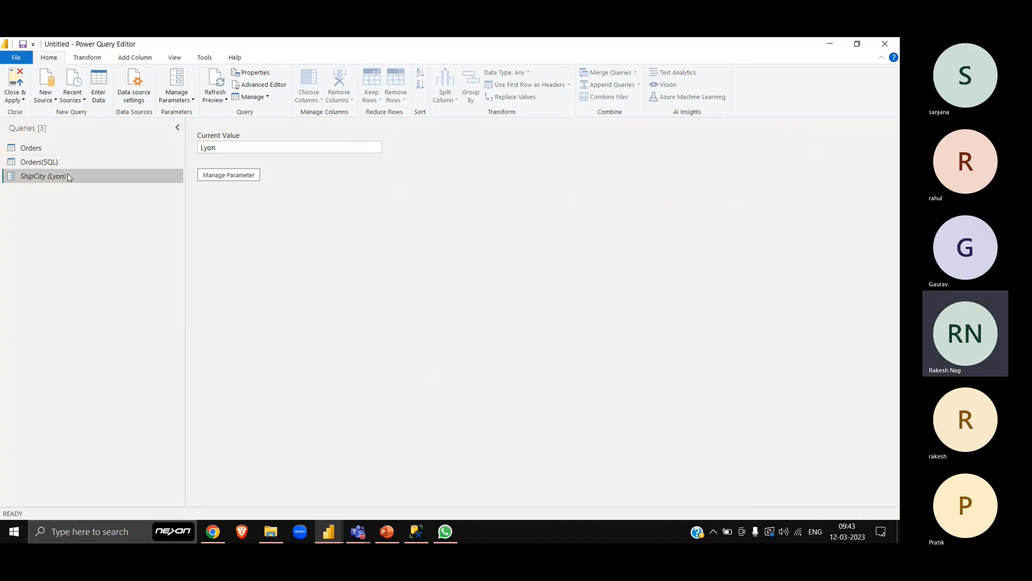
click(113, 161)
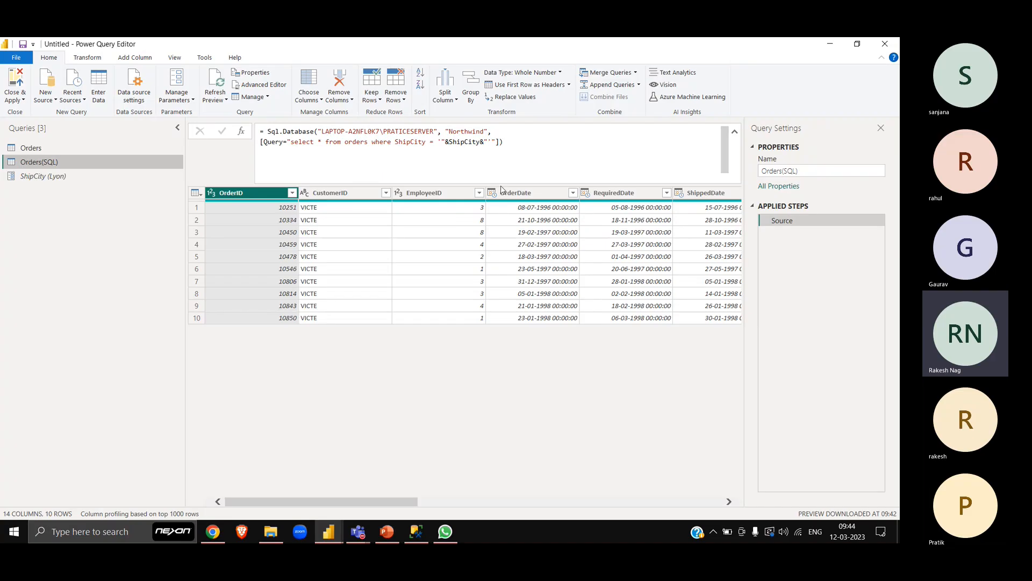
scroll(505, 354, right, 5)
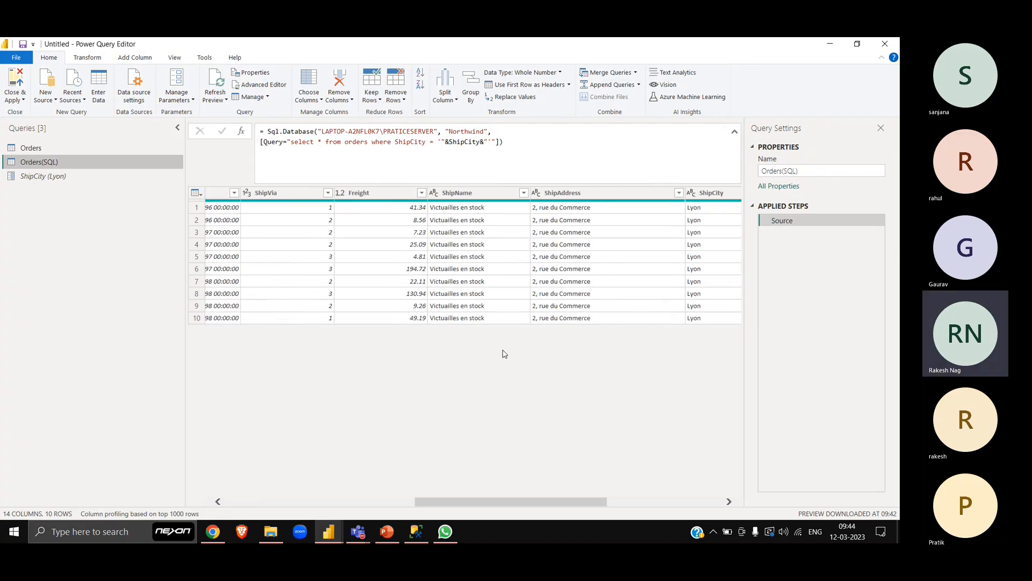
- Set the ShipCity parameter's current value to Seattle
click(76, 178)
double_click(234, 148)
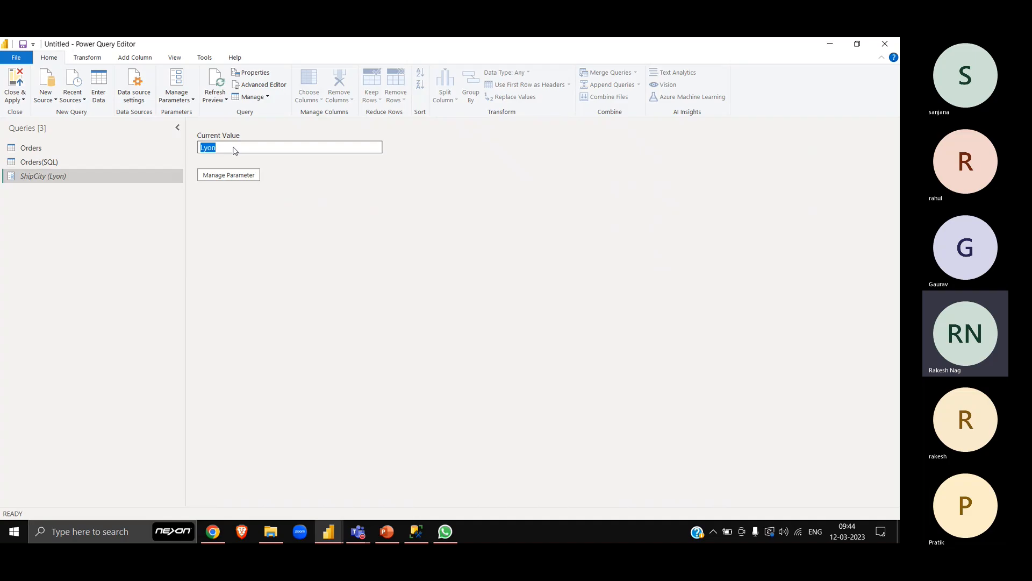
text(S)
key(Return)
text(eattle)
key(Return)
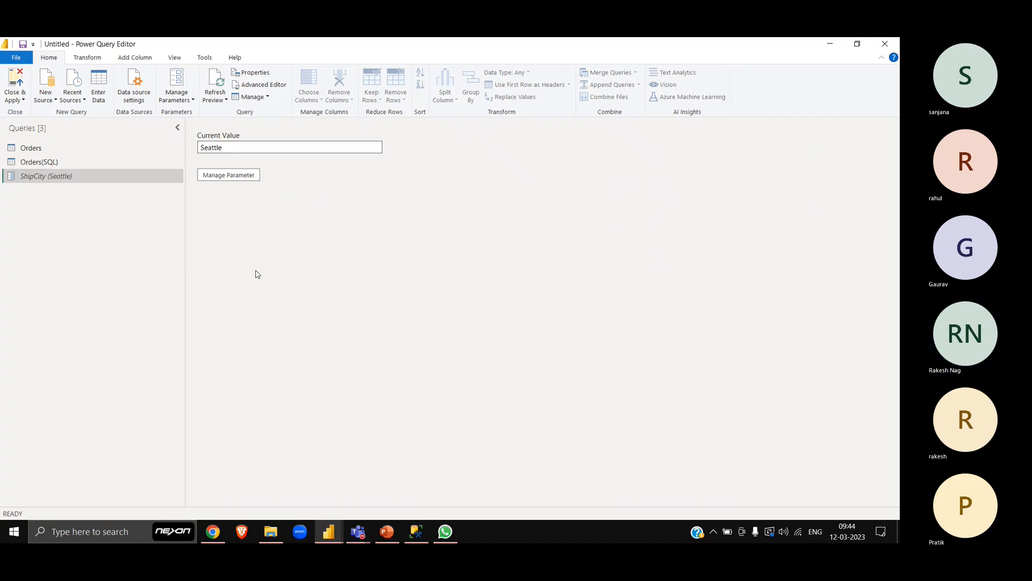
- Review the ShipCity column of the Orders(SQL) query for the new parameter value
click(51, 162)
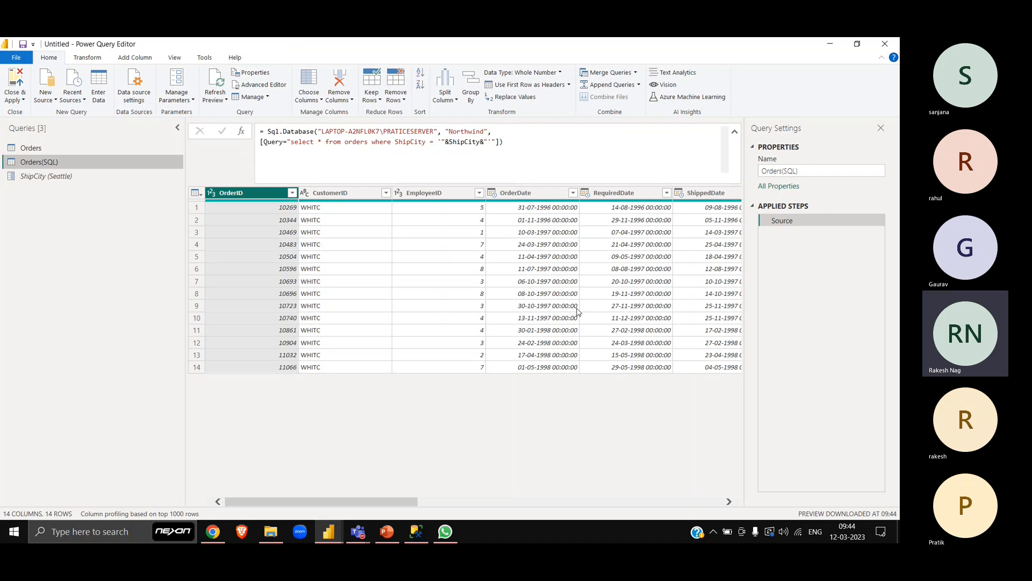
scroll(578, 311, right, 5)
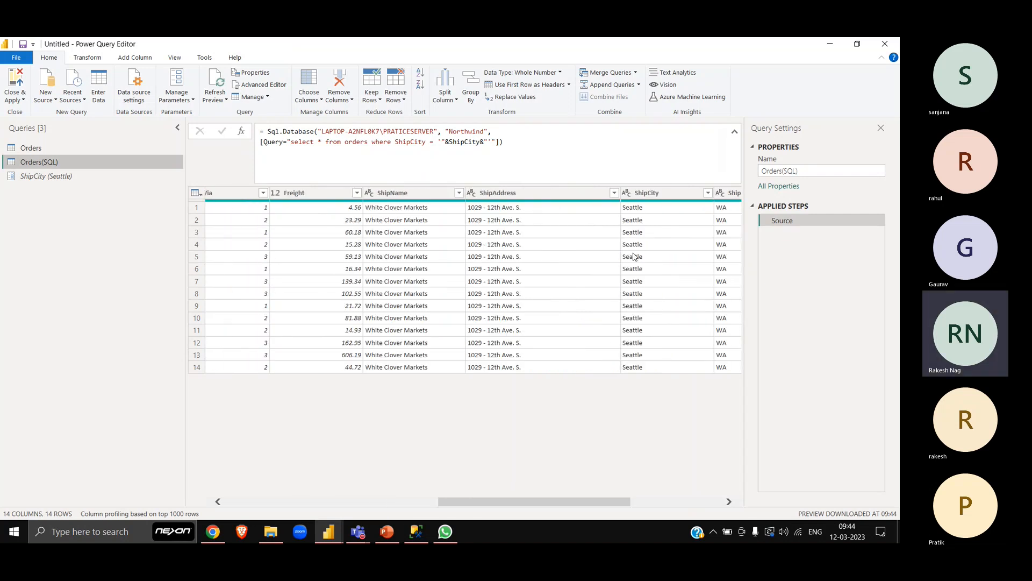
scroll(538, 242, right, 3)
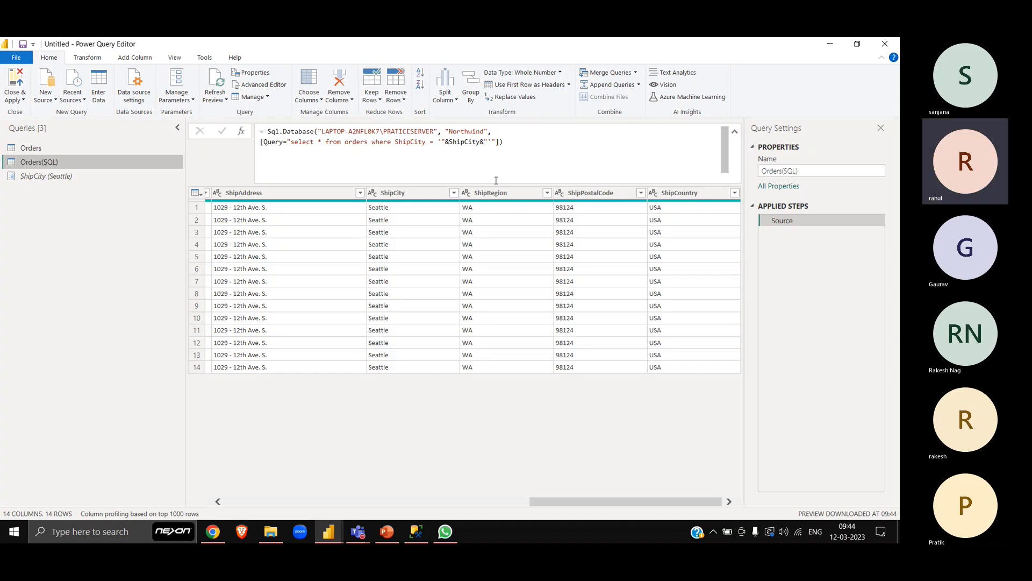
- Select the ampersand before ShipCity in the Source formula and capture a screenshot of the formula area
mouse_move(445, 531)
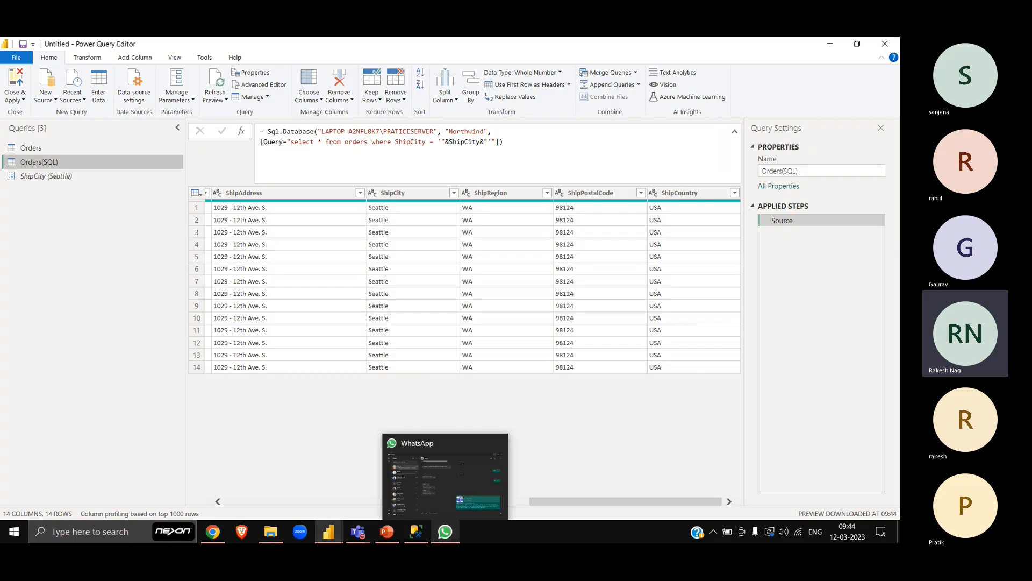
click(446, 141)
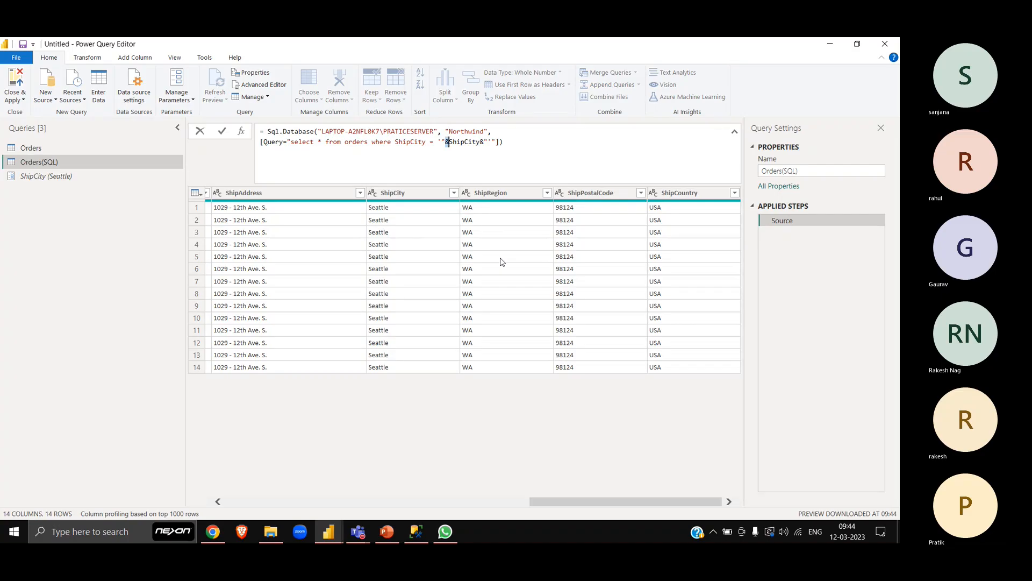
key(super+shift+s)
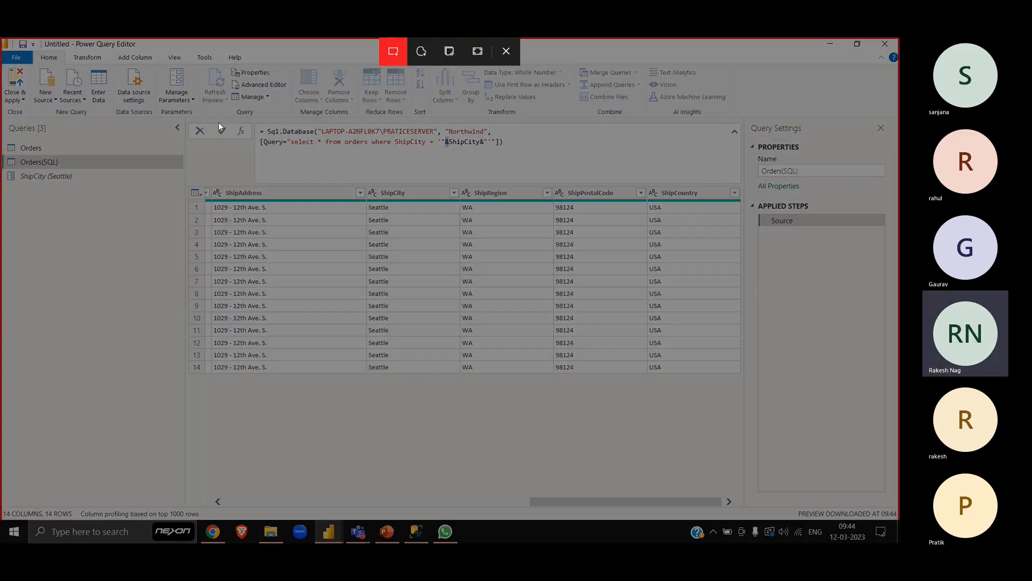
drag(248, 116, 535, 154)
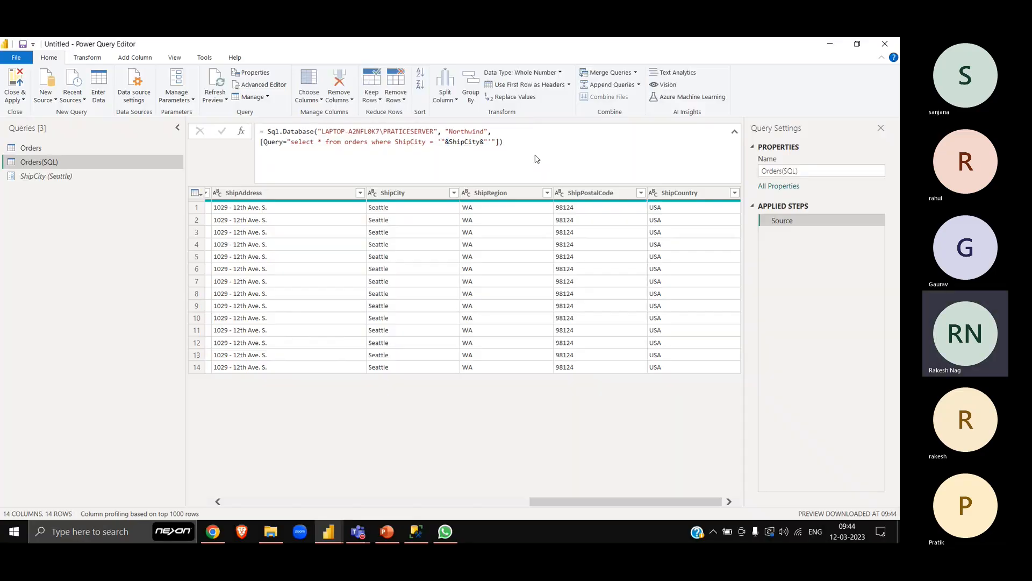
- Launch Excel and create a blank workbook
key(alt+Tab)
key(super+r)
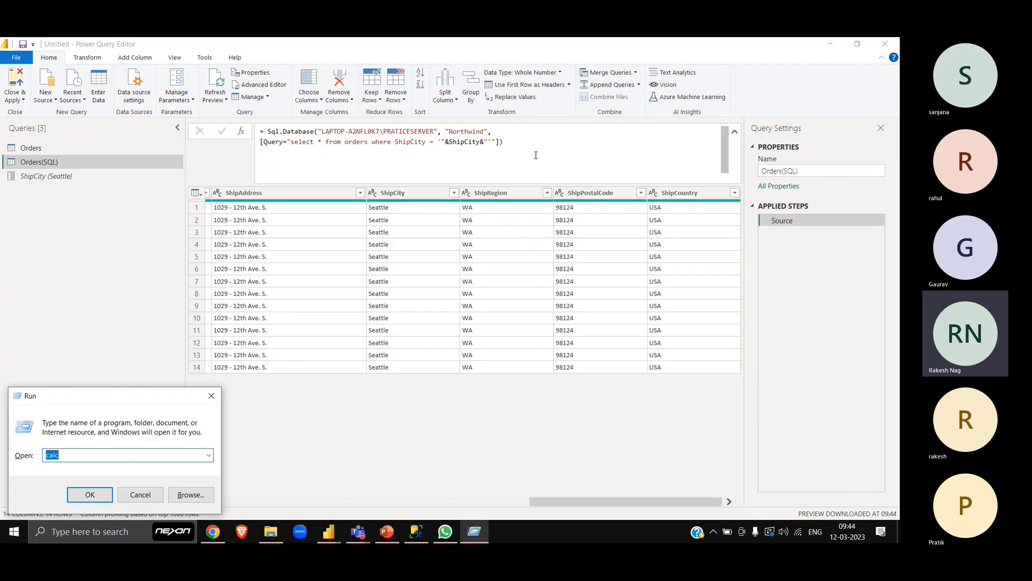
text(excel)
key(Return)
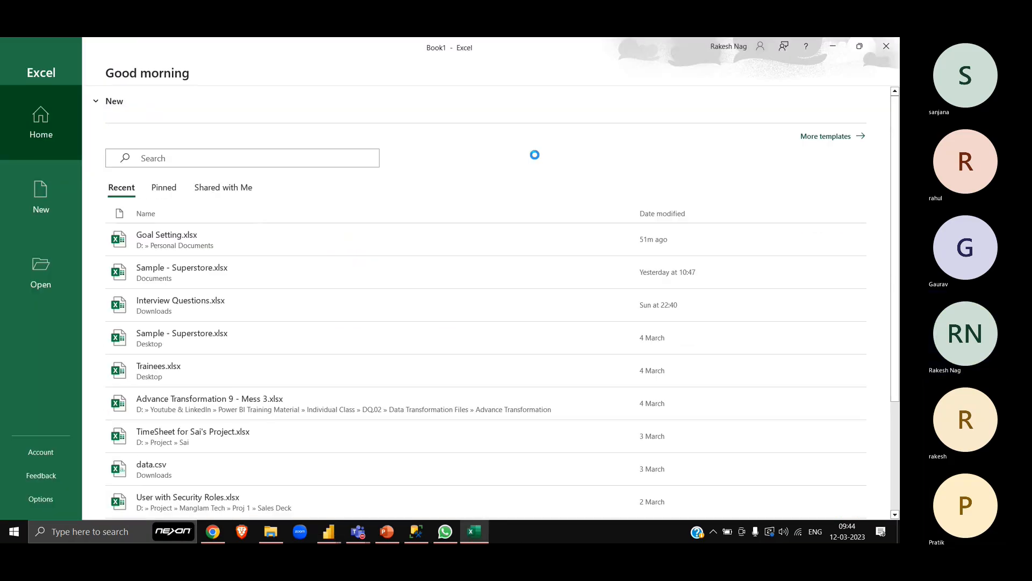
key(Return)
- Paste the formula screenshot at the top of Sheet1 and return to cell A1
scroll(292, 241, up, 10)
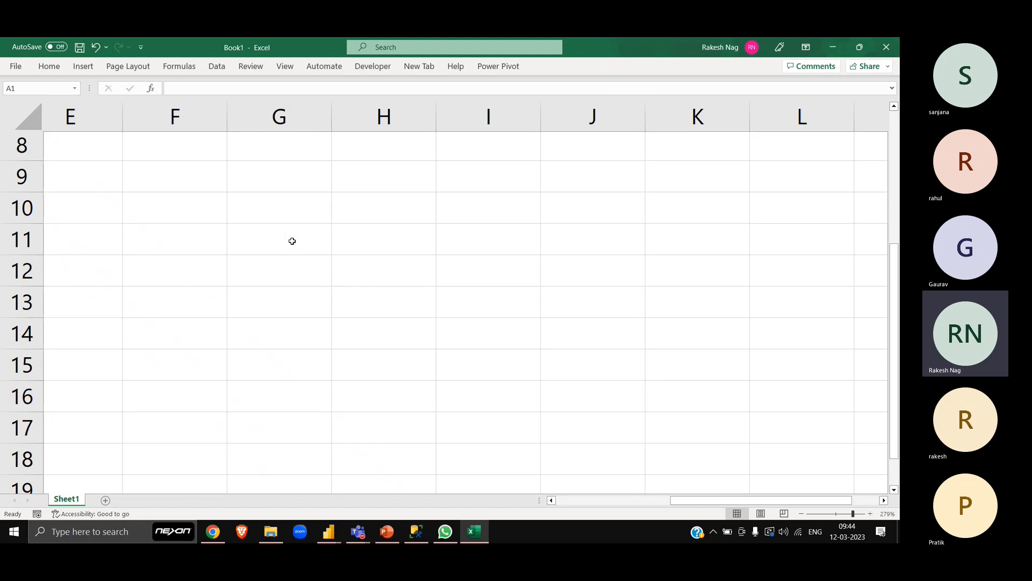
key(Delete)
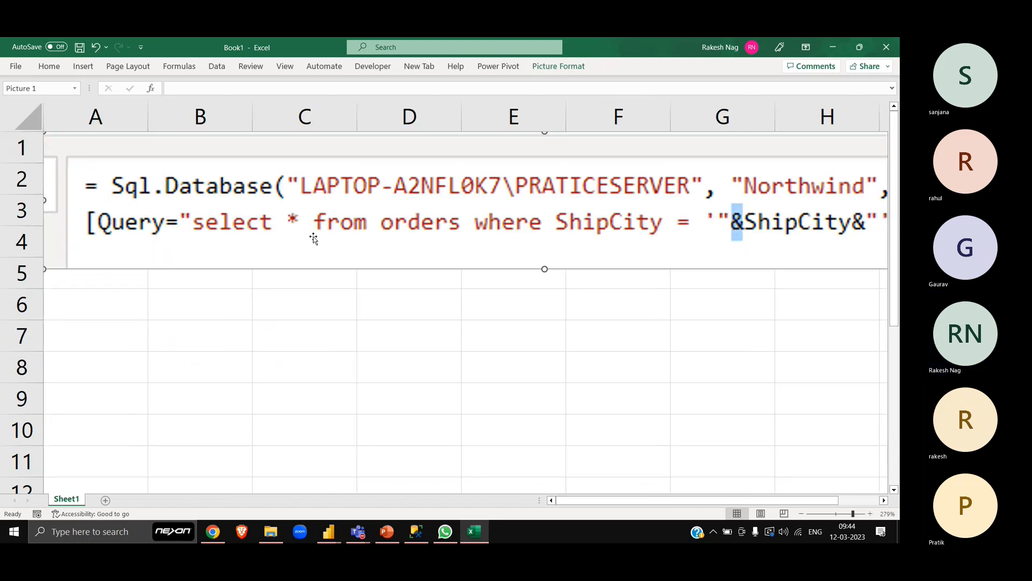
click(374, 333)
scroll(374, 333, down, 5)
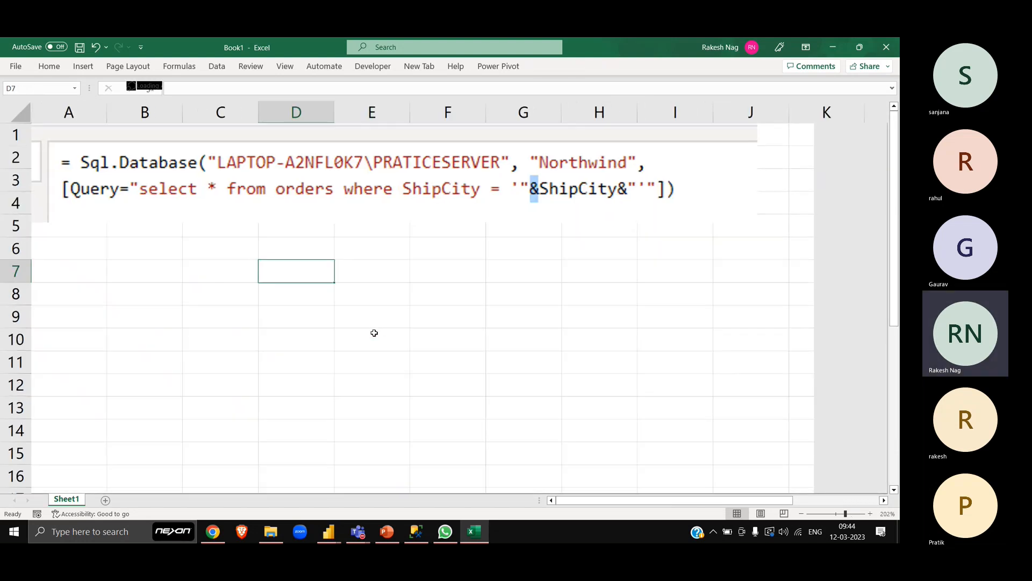
key(ctrl+Up)
key(ctrl+Left)
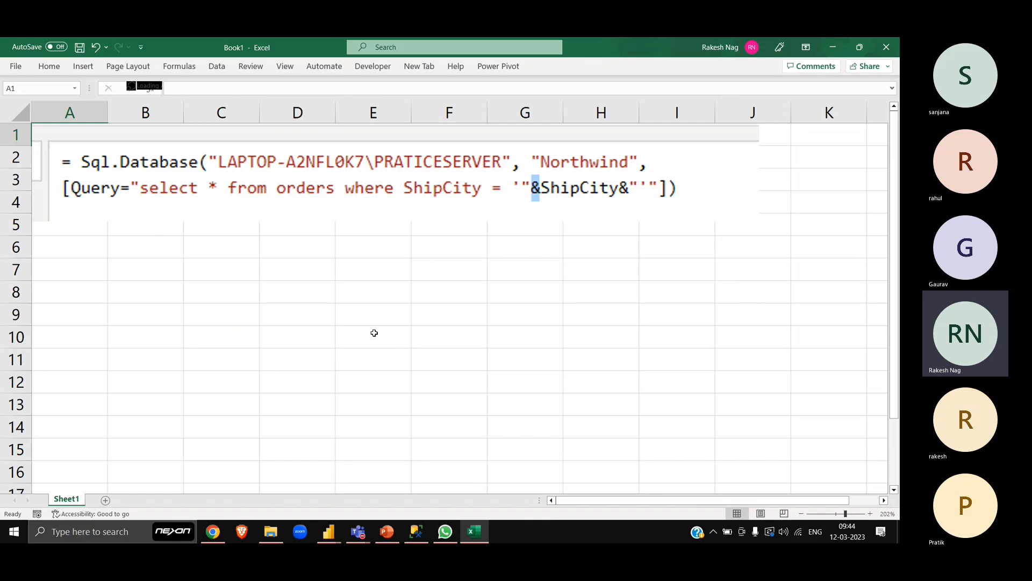
key(Down)
key(Down)
key(Down)
key(Down)
key(Down)
key(Down)
key(Down)
key(Up)
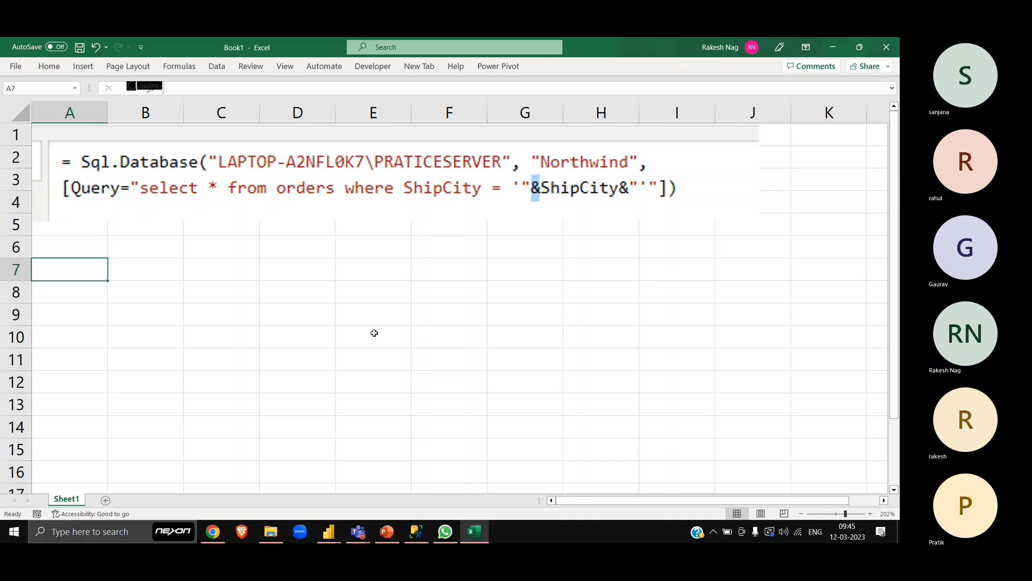
- Switch to the Teams meeting window to check the participants, and return to the Excel workbook
key(alt+Tab)
key(alt+Tab)
key(alt+Tab)
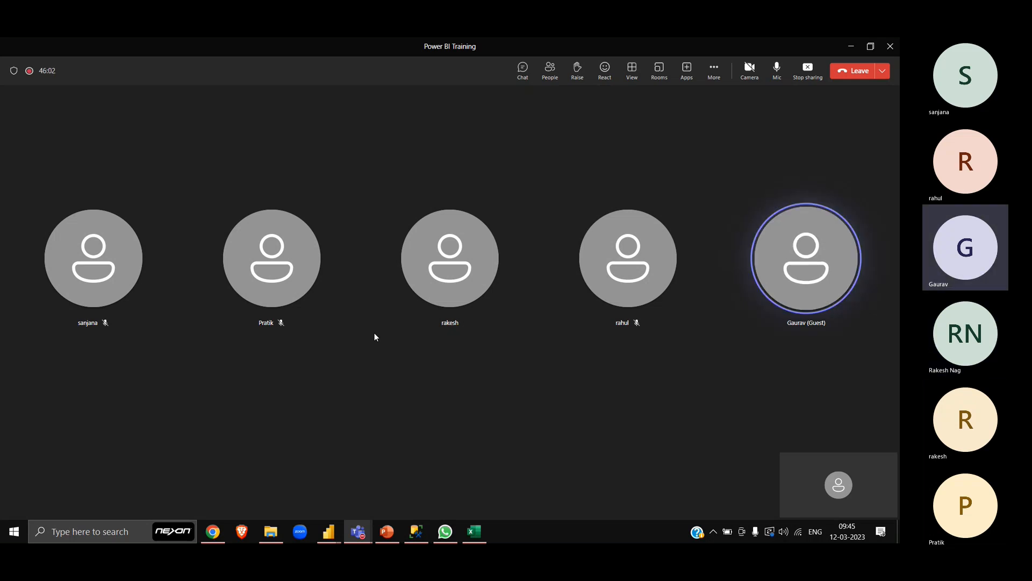
key(XF86AudioRaiseVolume)
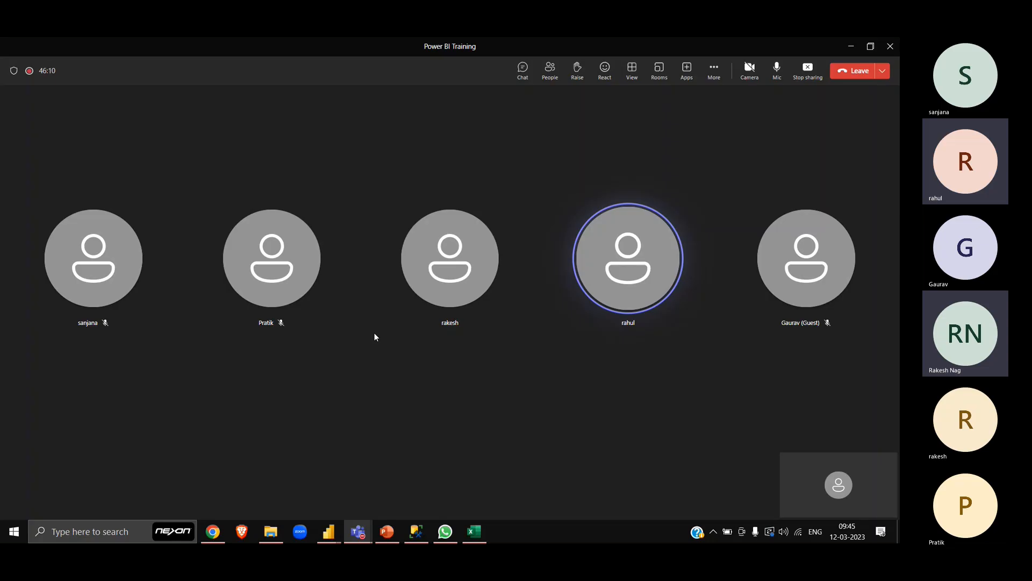
key(alt+Tab)
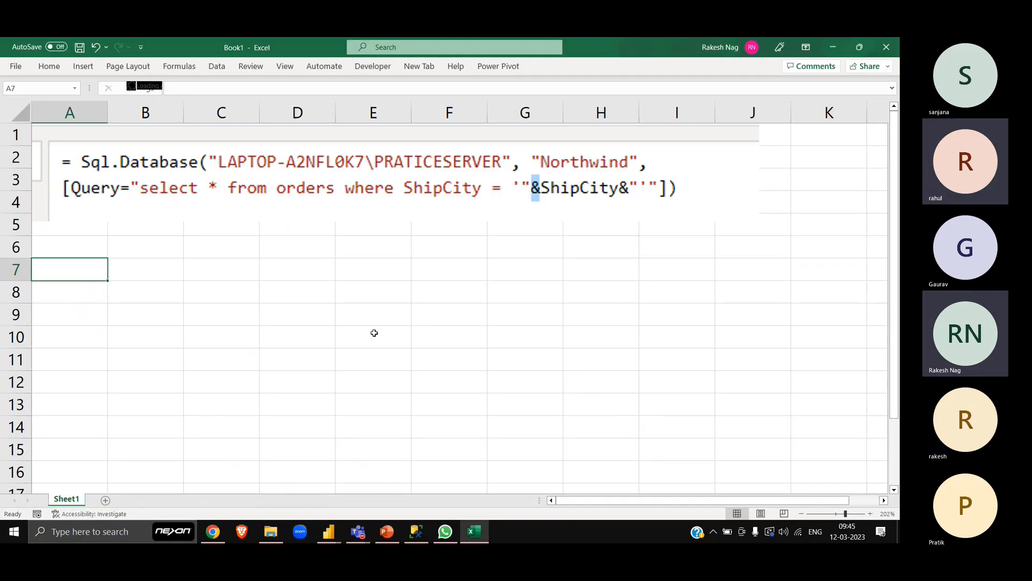
- Enter the presenter's full name as plain text in cell B7
key(Up)
key(Up)
key(Down)
key(Down)
key(Right)
key(Right)
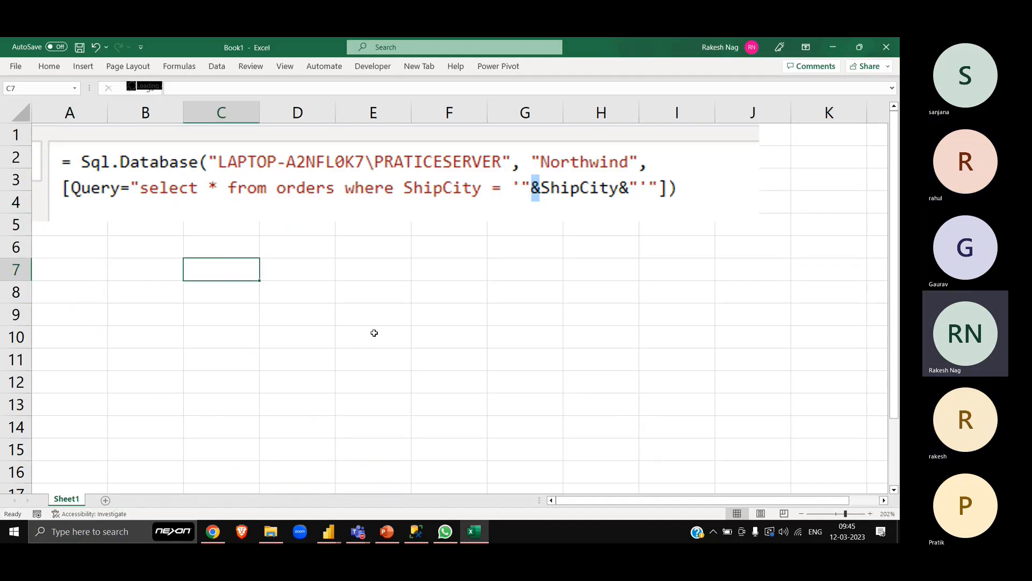
key(Left)
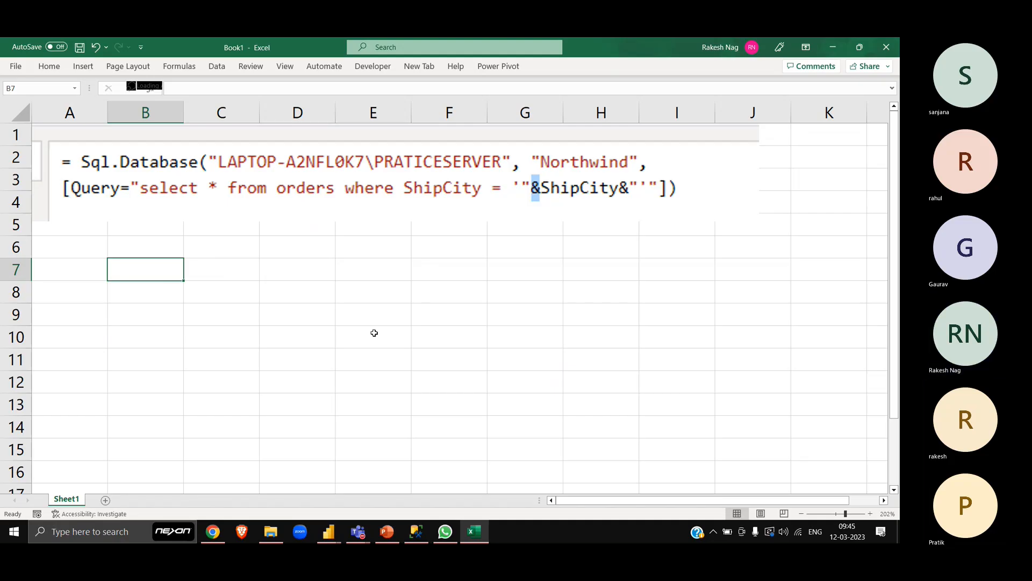
text(=)
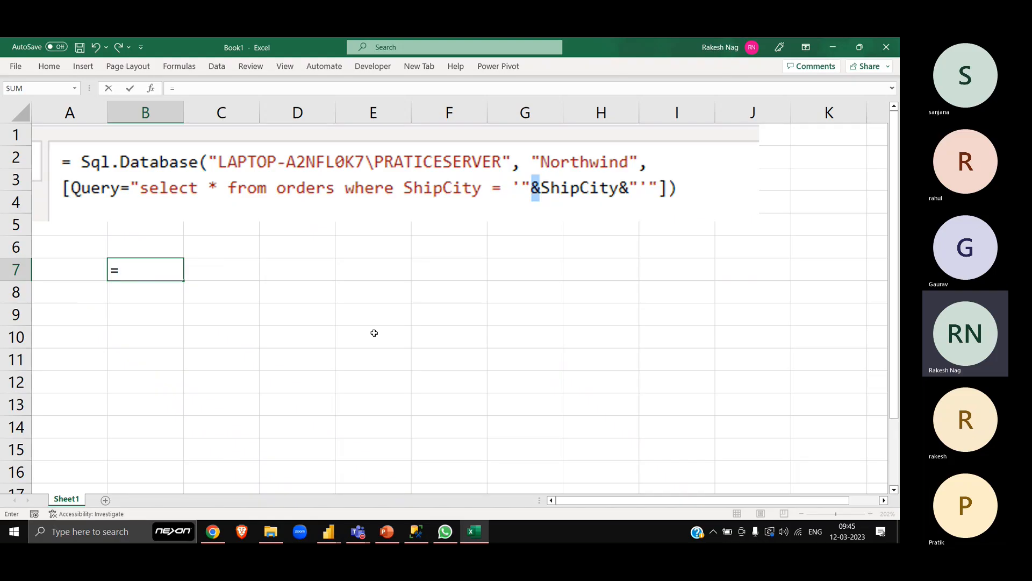
key(Escape)
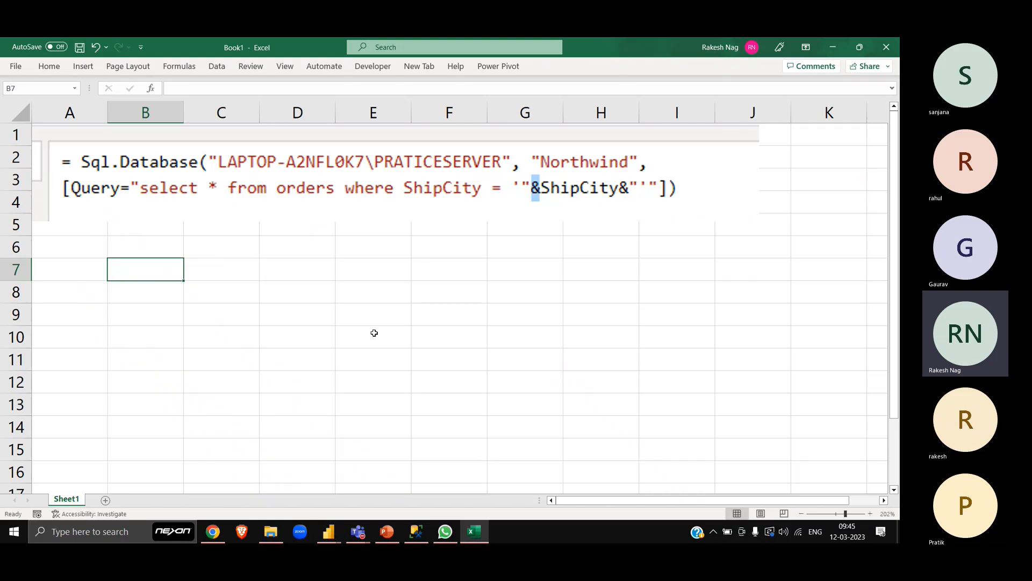
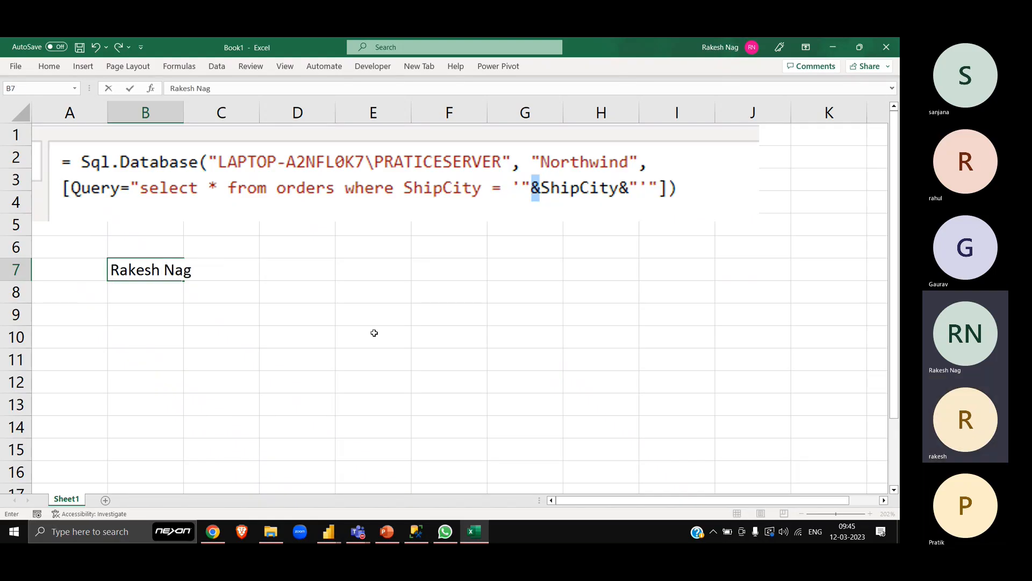
key(Return)
- Enter a formula in cell D8 consisting of an equals sign and the presenter's first name without quotation marks
key(Up)
key(Right)
key(Right)
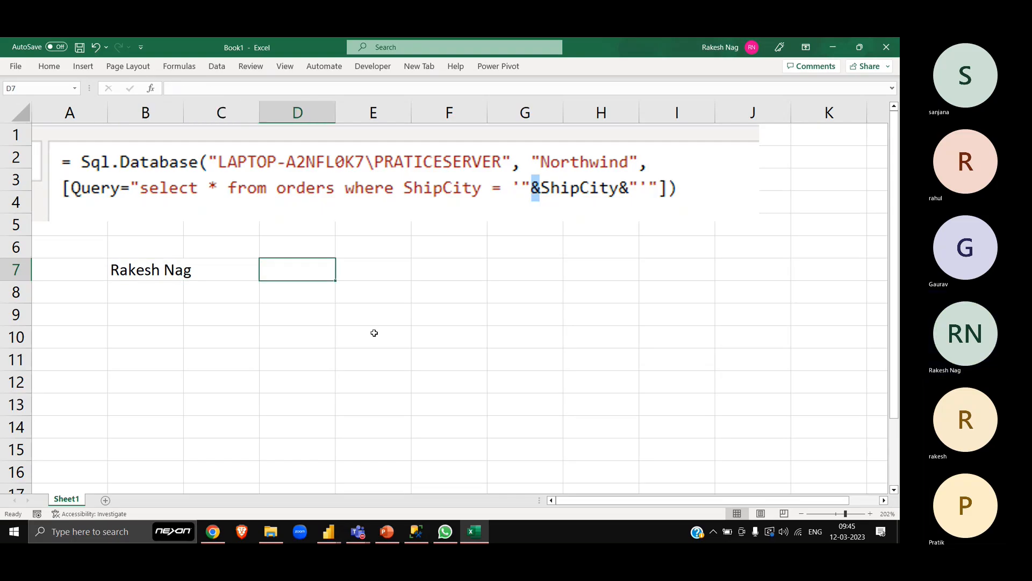
key(Down)
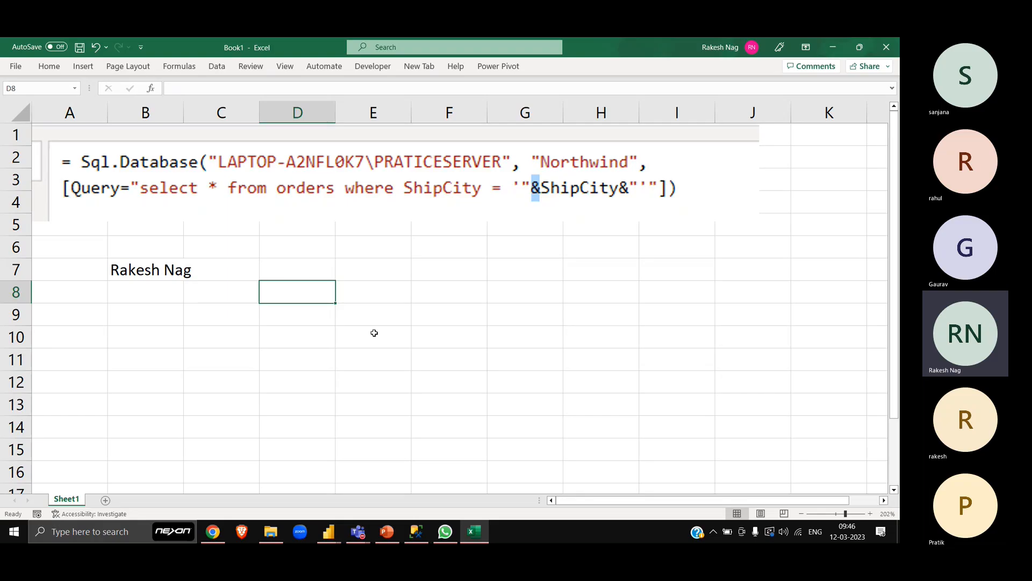
text(=Rakesh)
key(Return)
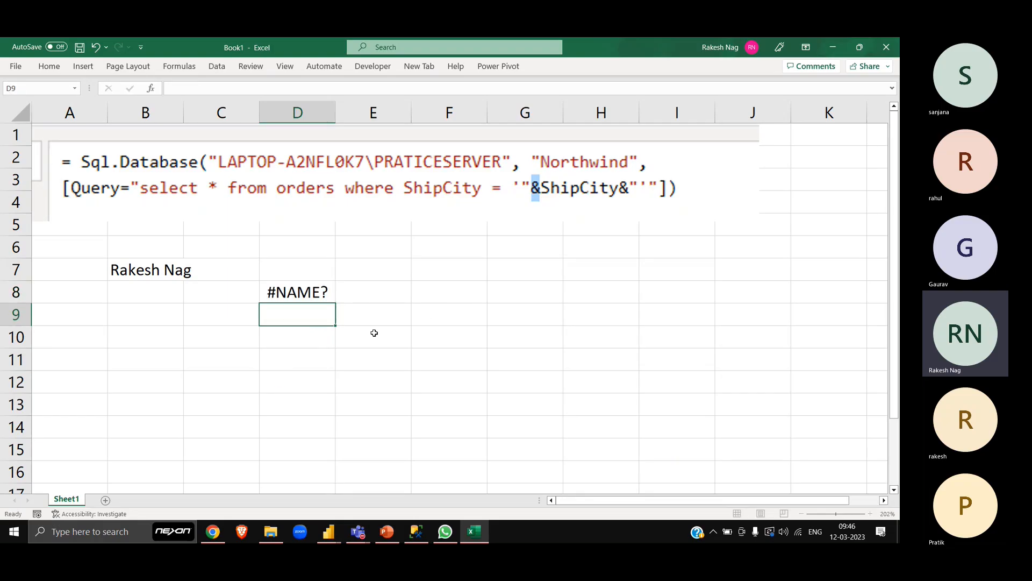
- Enclose the first name in the D8 formula in double quotation marks
key(Up)
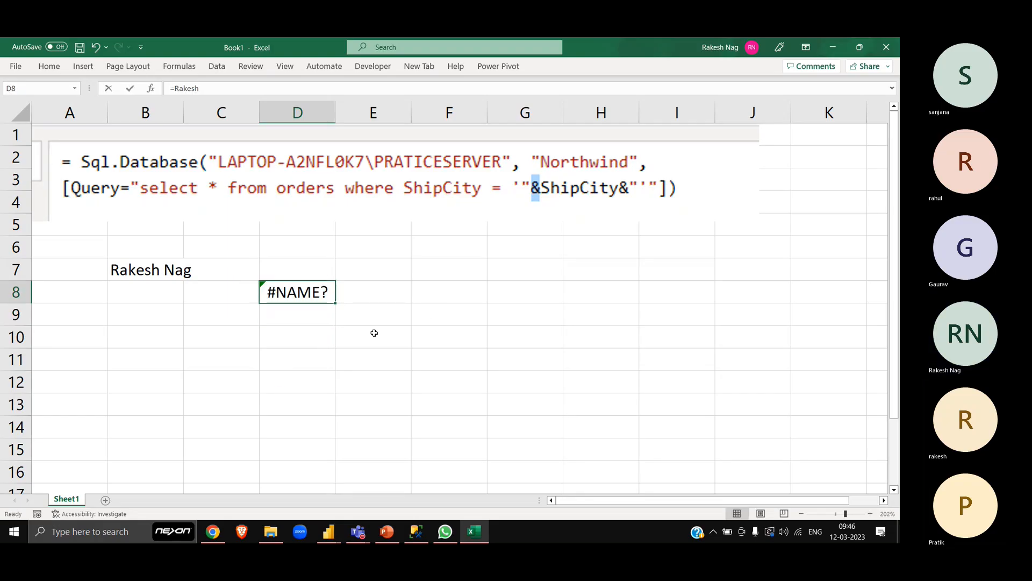
key(F2)
key(Left)
key(Left)
key(Left)
key(Left)
key(Left)
key(Left)
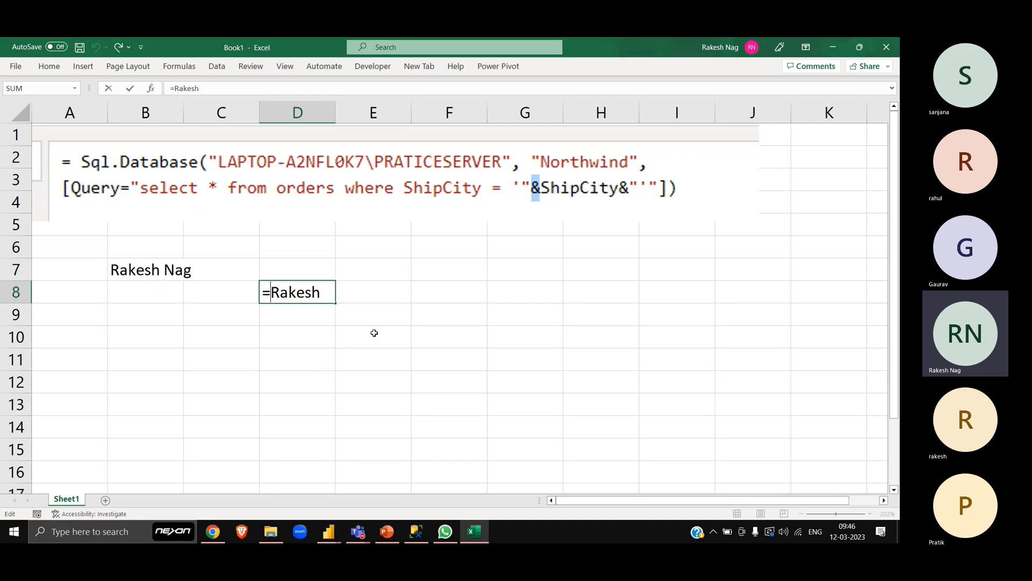
text(")
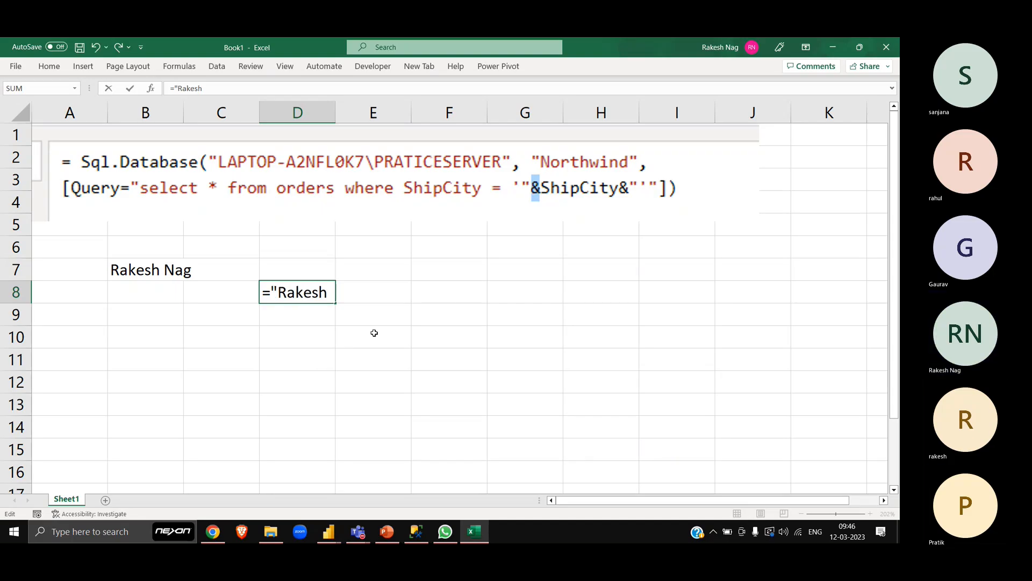
key(End)
text(")
key(Return)
key(Up)
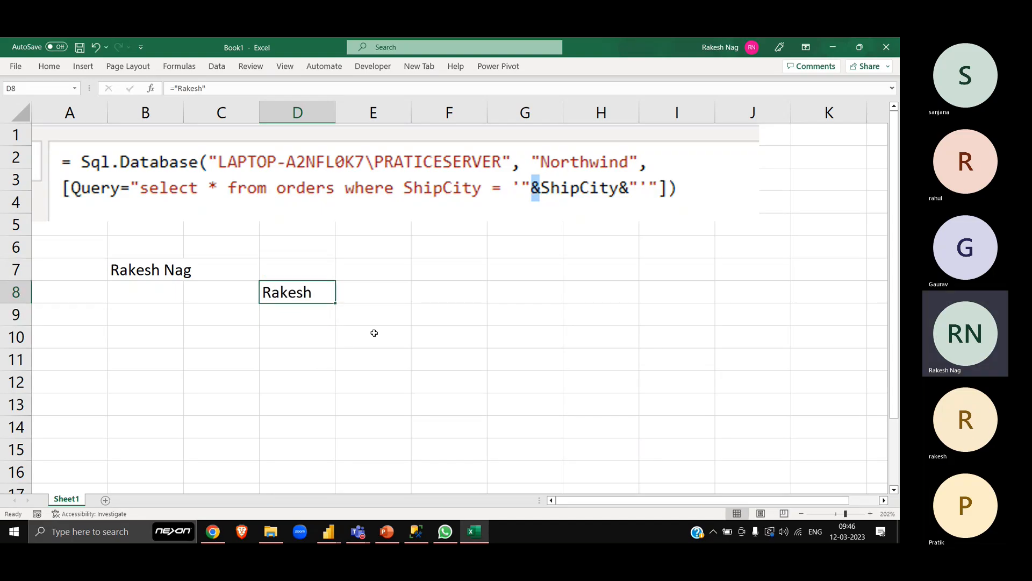
- Remove both double quotation marks from the first name in the D8 formula
key(F2)
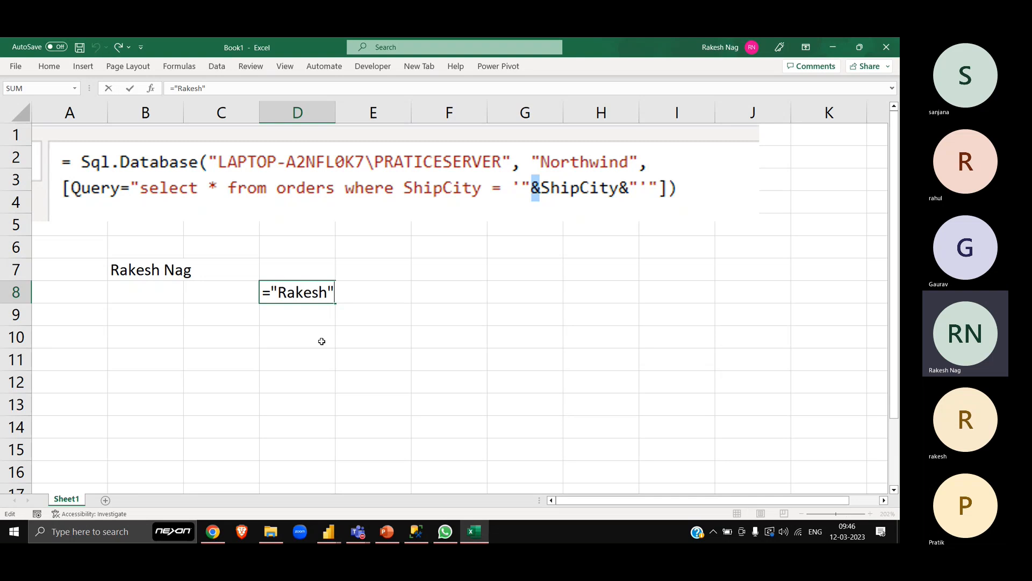
key(BackSpace)
key(Left)
key(Left)
key(Left)
key(Left)
key(BackSpace)
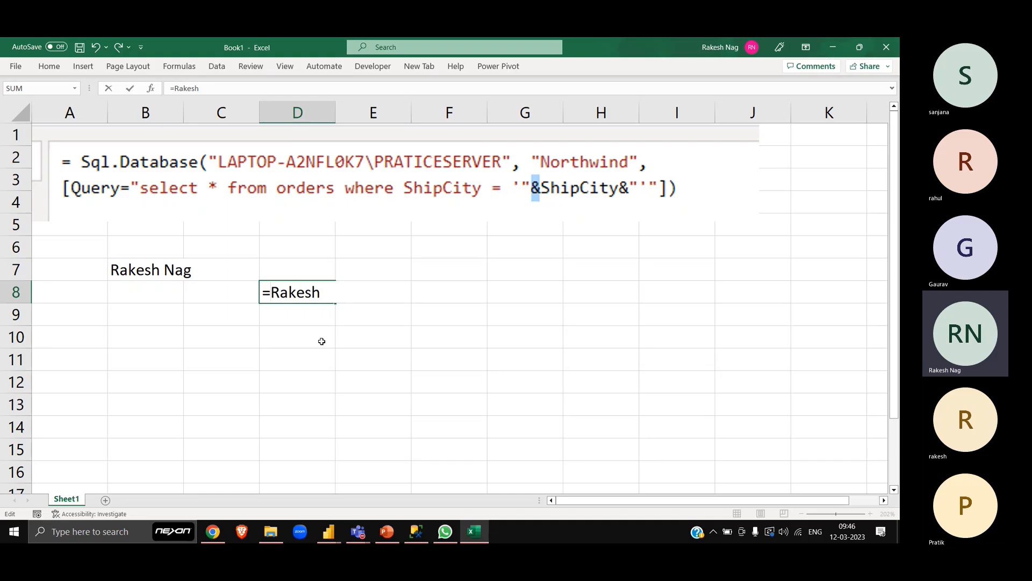
key(Return)
key(Up)
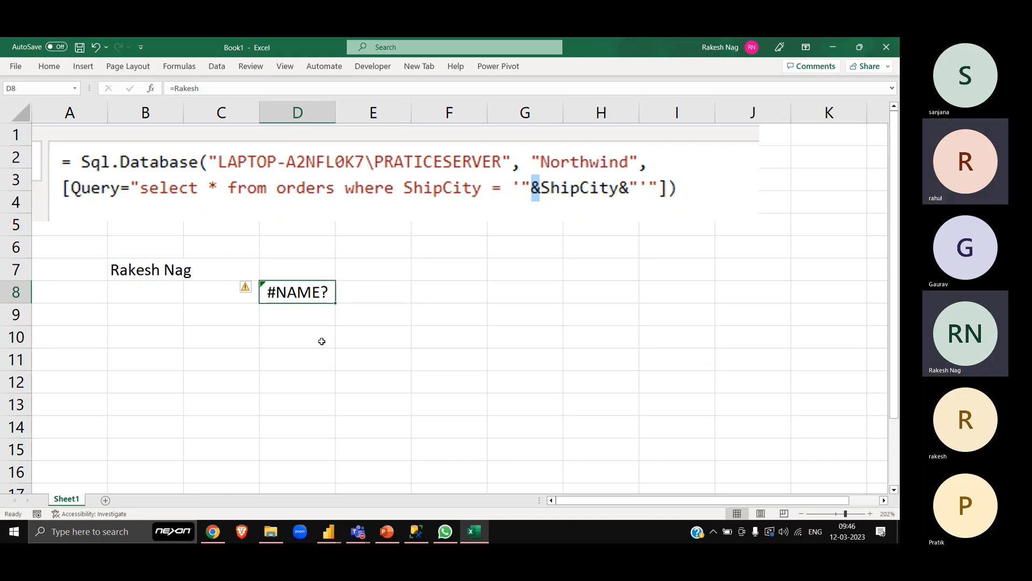
- Put the double quotation marks back around the first name in the D8 formula
key(F2)
text(")
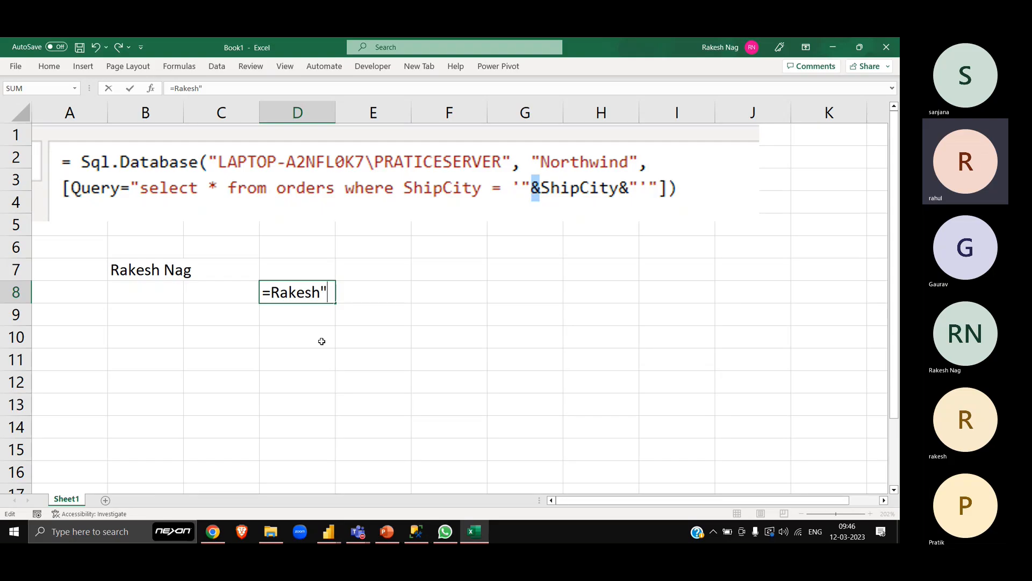
key(Left)
key(Left)
key(Left)
key(Left)
key(Left)
key(Left)
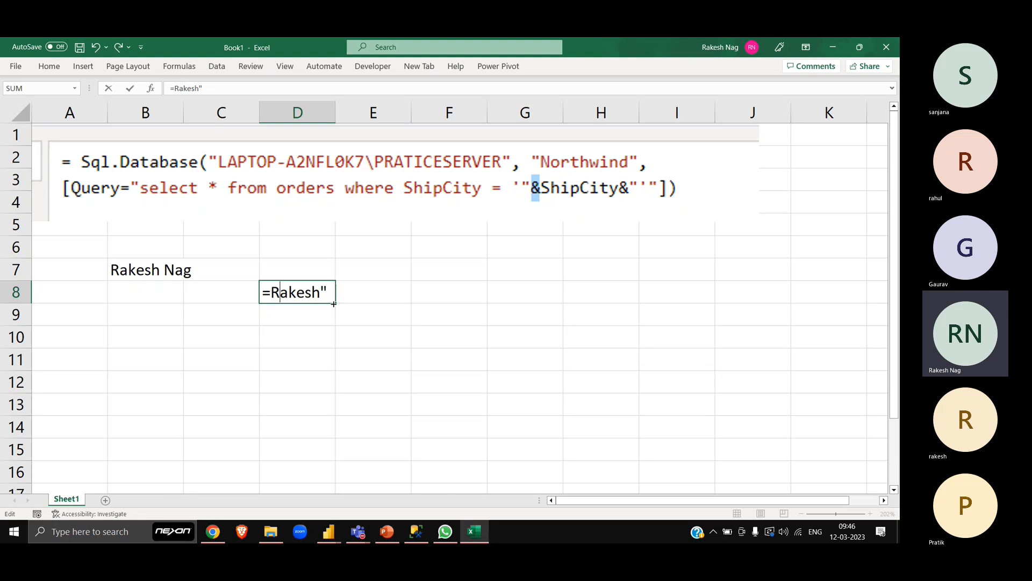
key(Left)
text(")
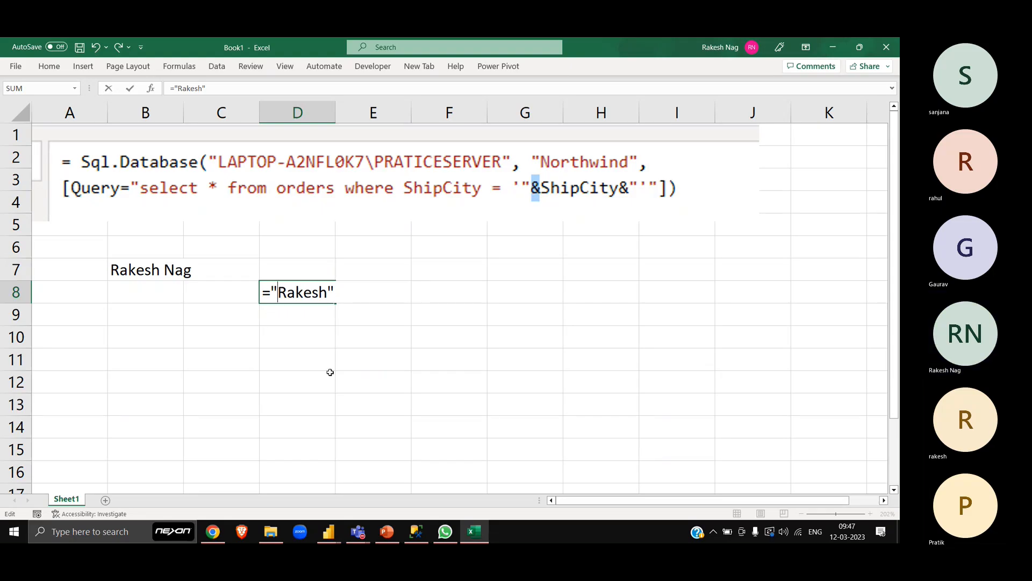
key(Return)
key(Up)
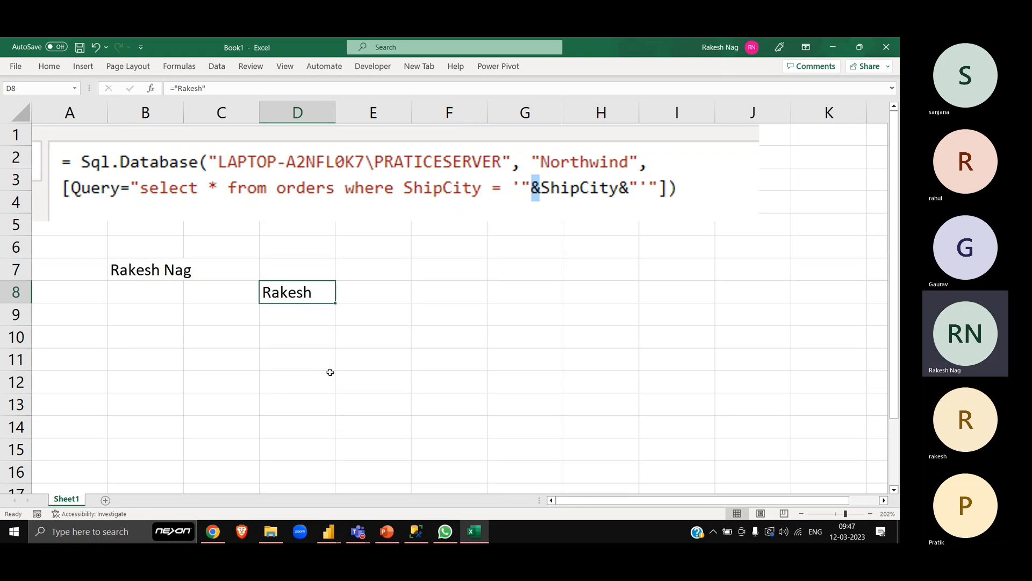
- Extend the D8 formula with an ampersand and the presenter's last name in double quotation marks
key(F2)
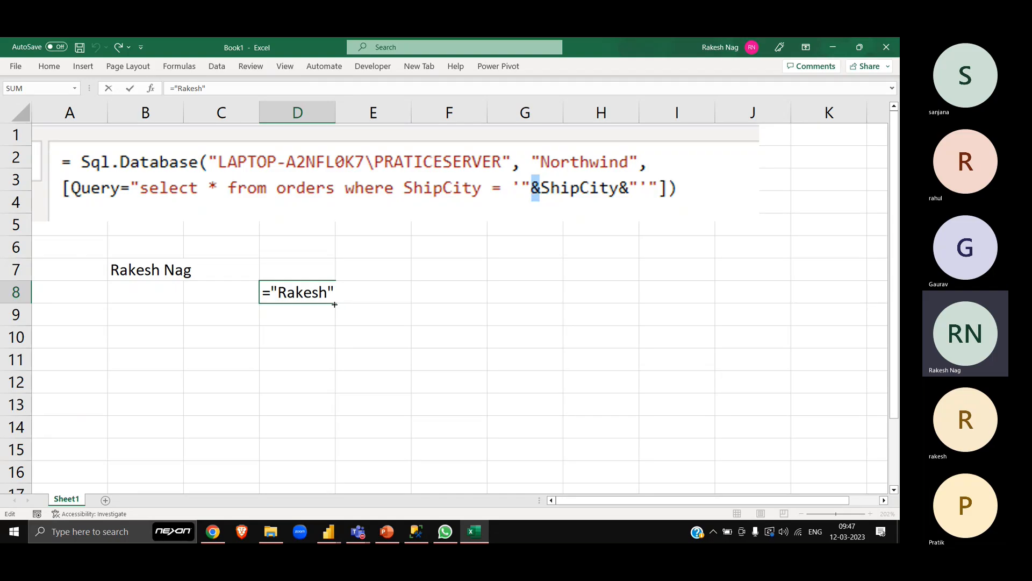
text(&"Nag)
key(Return)
key(Return)
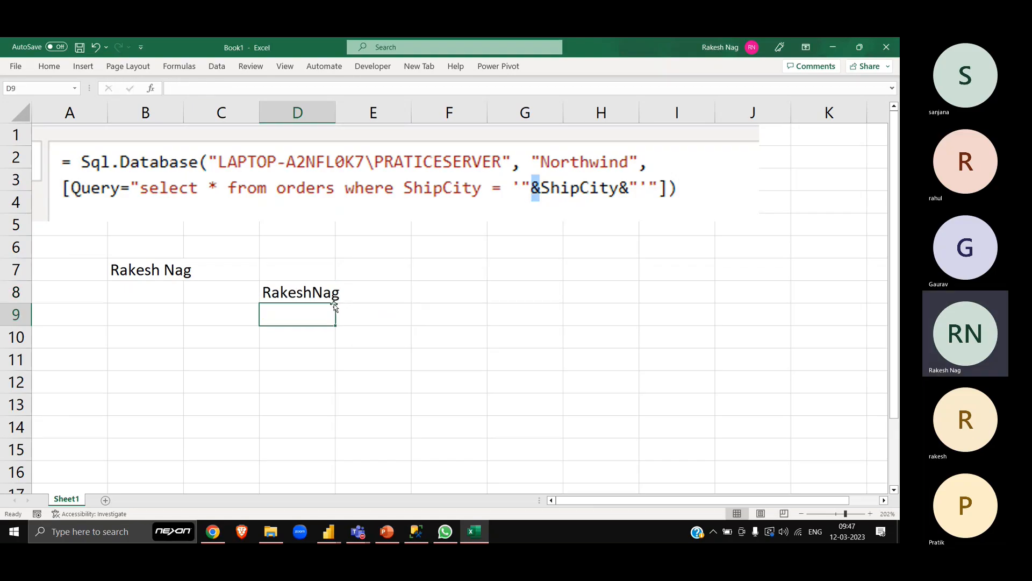
key(Up)
key(Down)
key(Up)
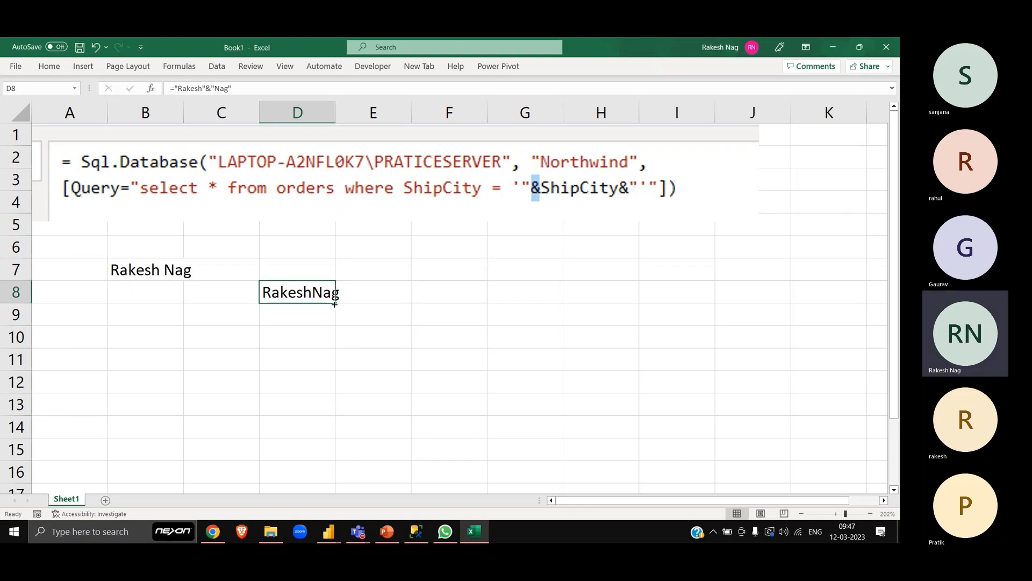
- Enter the presenter's first name in cell B10 and the last name in cell C10
key(Down)
key(Down)
key(Left)
key(Left)
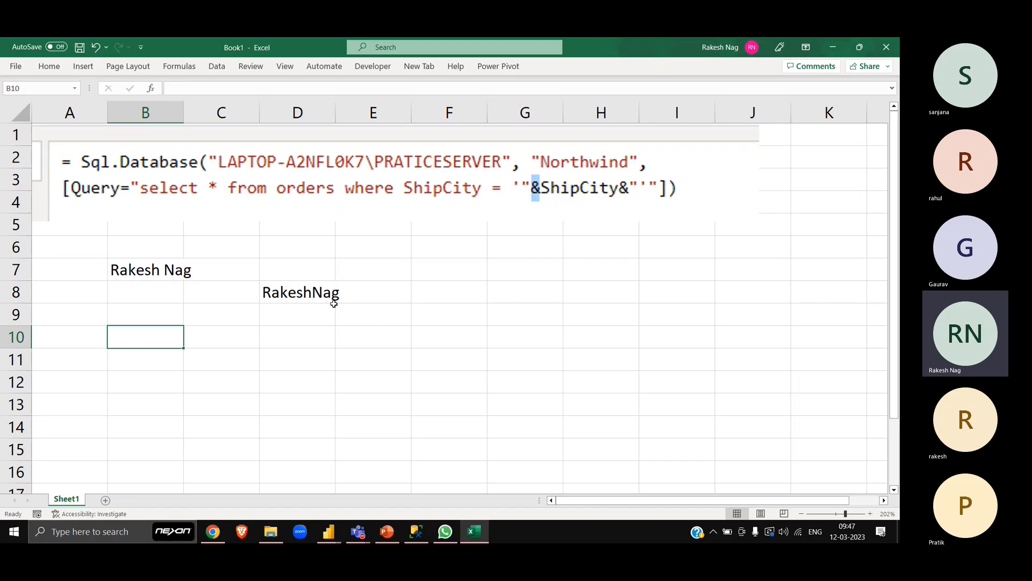
key(Tab)
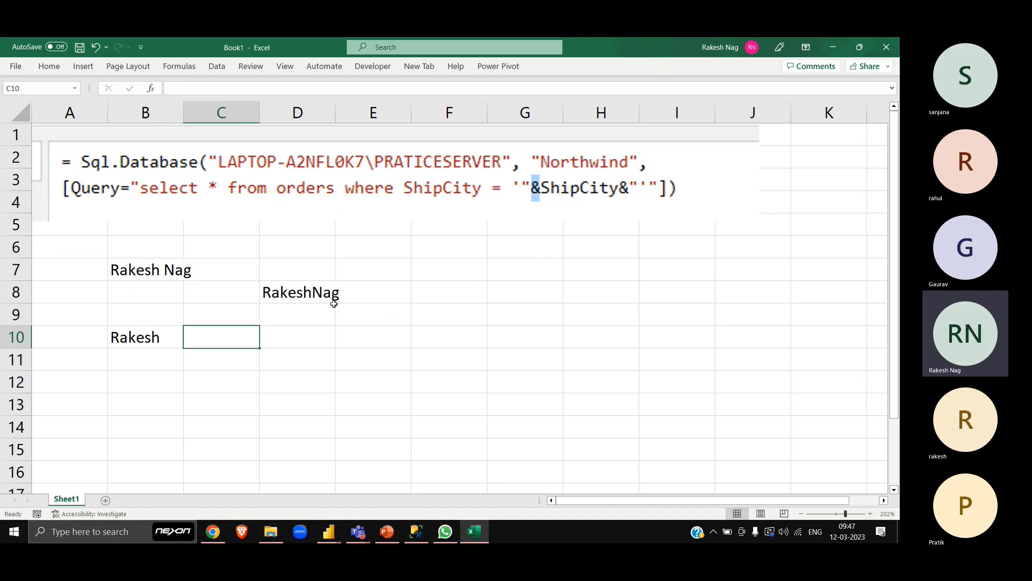
key(Return)
- Concatenate the two name cells in D10 with the formula =B10&C10
key(Up)
key(Right)
key(Right)
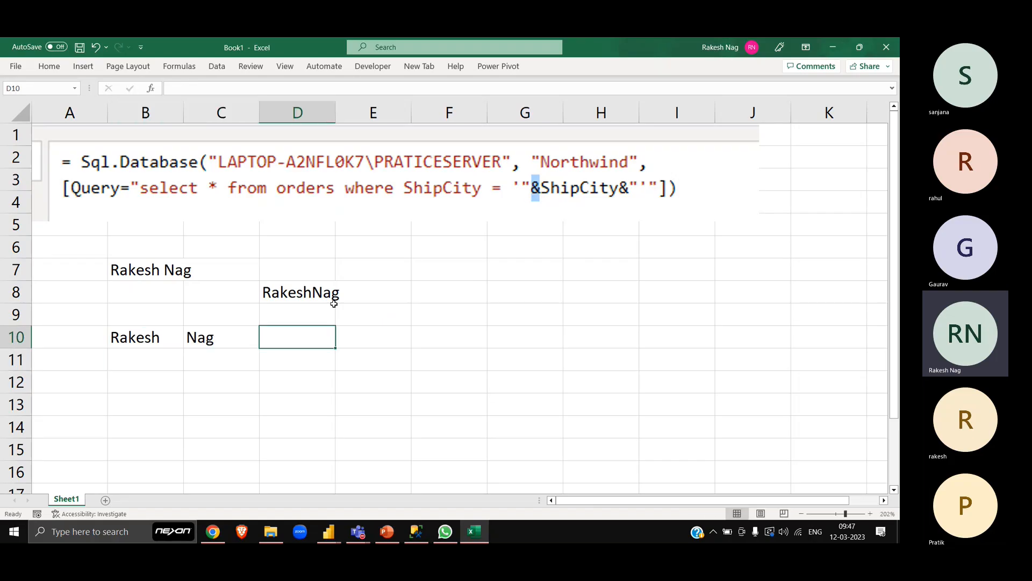
text(=)
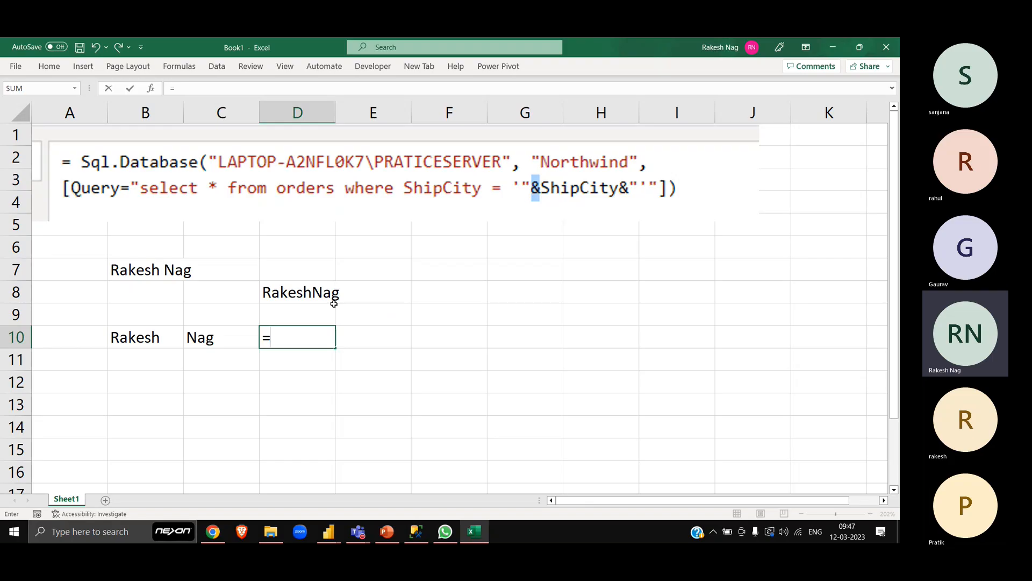
key(Left)
key(Left)
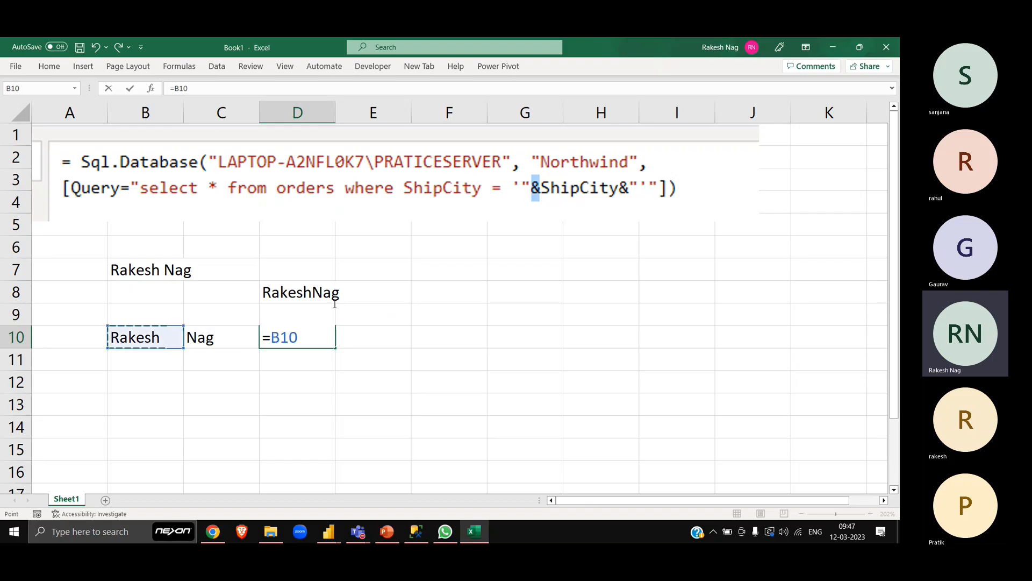
text(&)
key(Left)
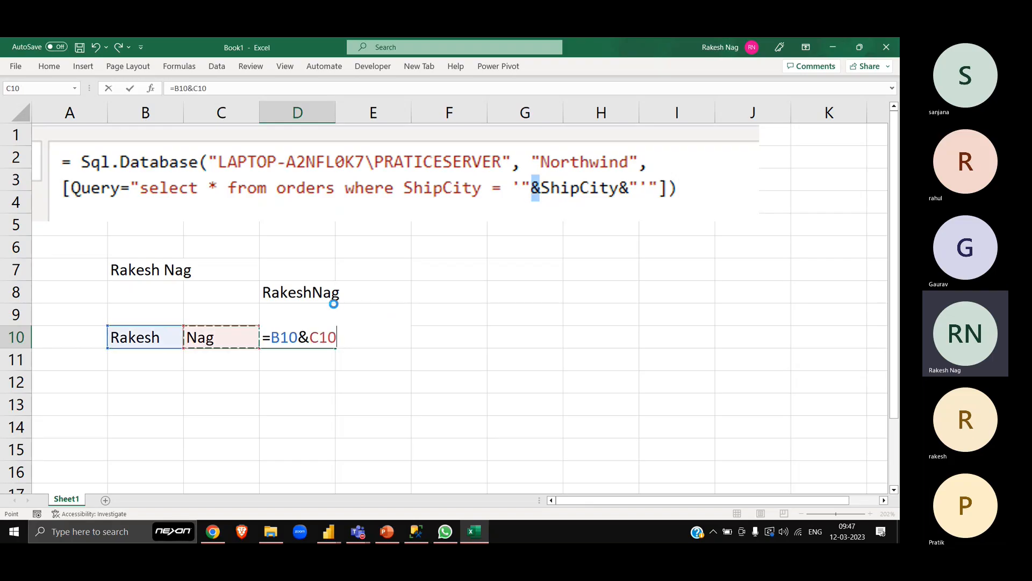
key(ctrl+Return)
- Highlight the ampersand between B10 and C10 in the D10 formula, and leave the formula unedited
key(F2)
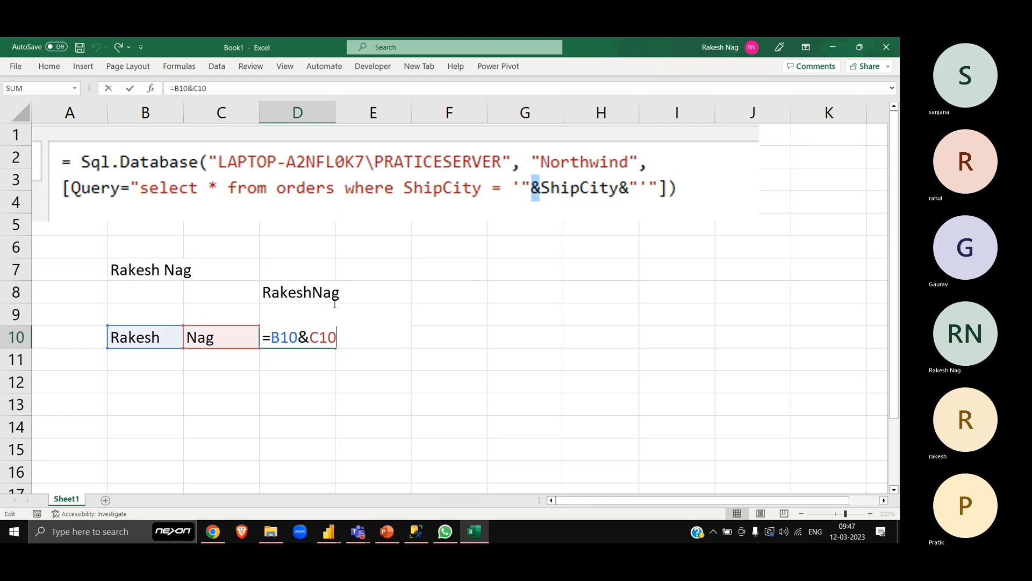
key(Left)
key(Left)
key(Left)
key(shift+Left)
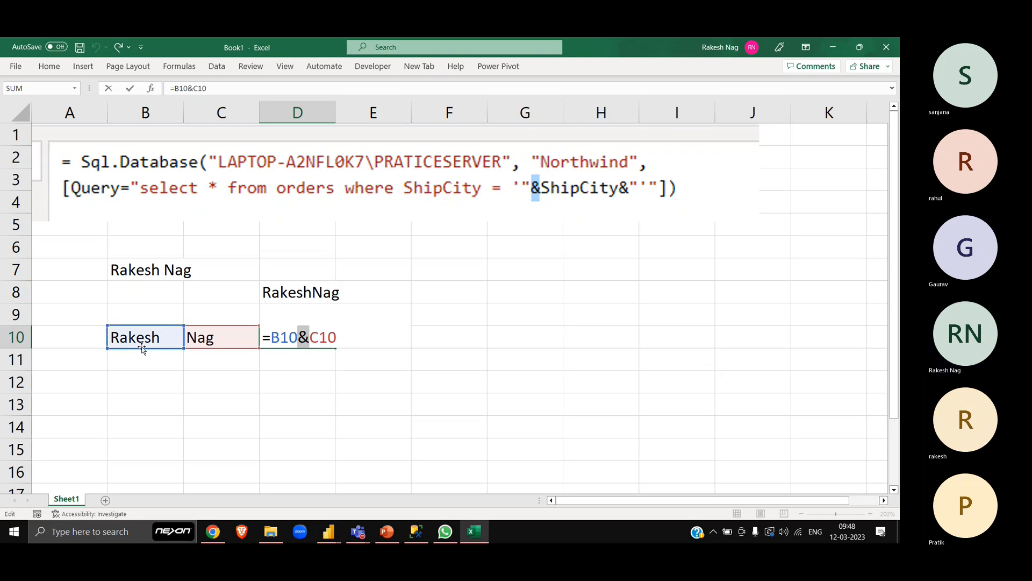
key(Return)
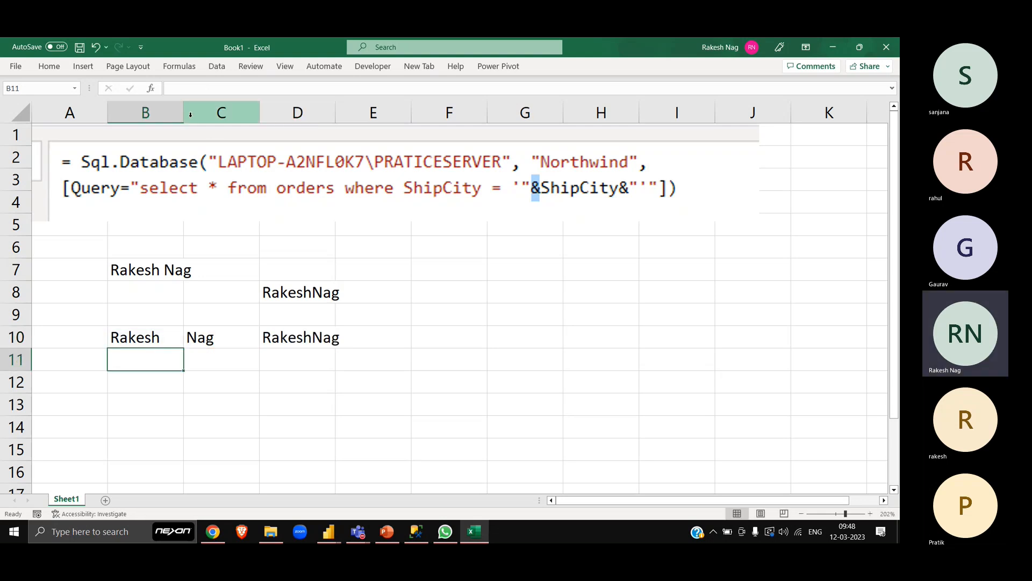
- Widen columns B and C of the worksheet to roughly double their current width
drag(184, 112, 242, 111)
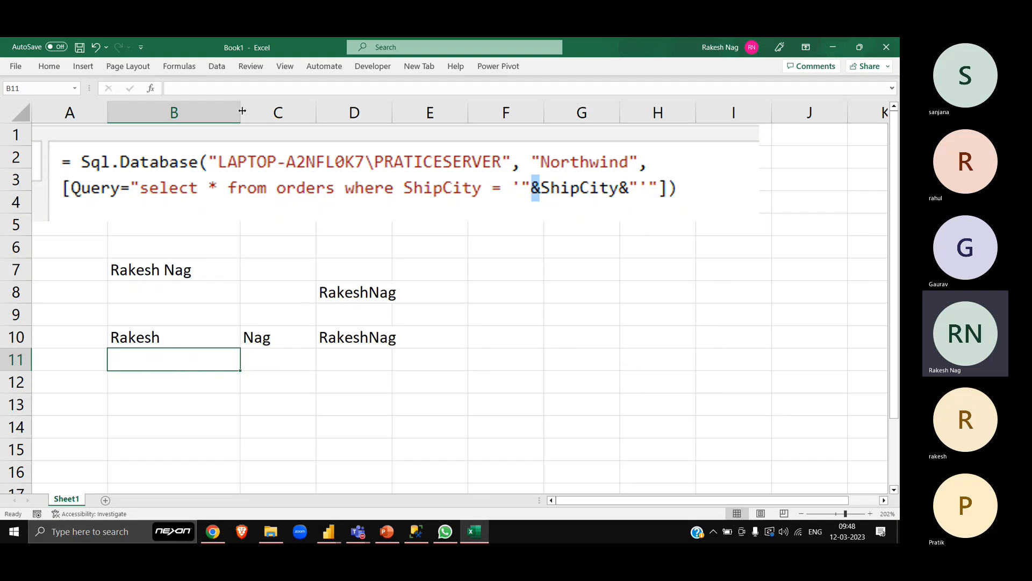
drag(316, 113, 378, 113)
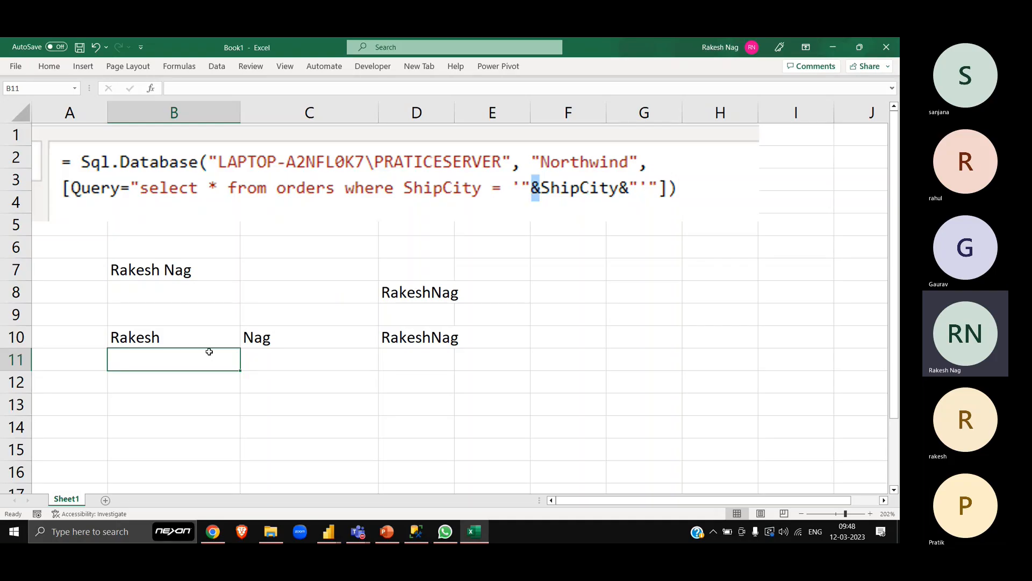
- Examine how the D10 formula refers to cell B10 and joins the references with the ampersand, leaving the formula unedited
click(194, 337)
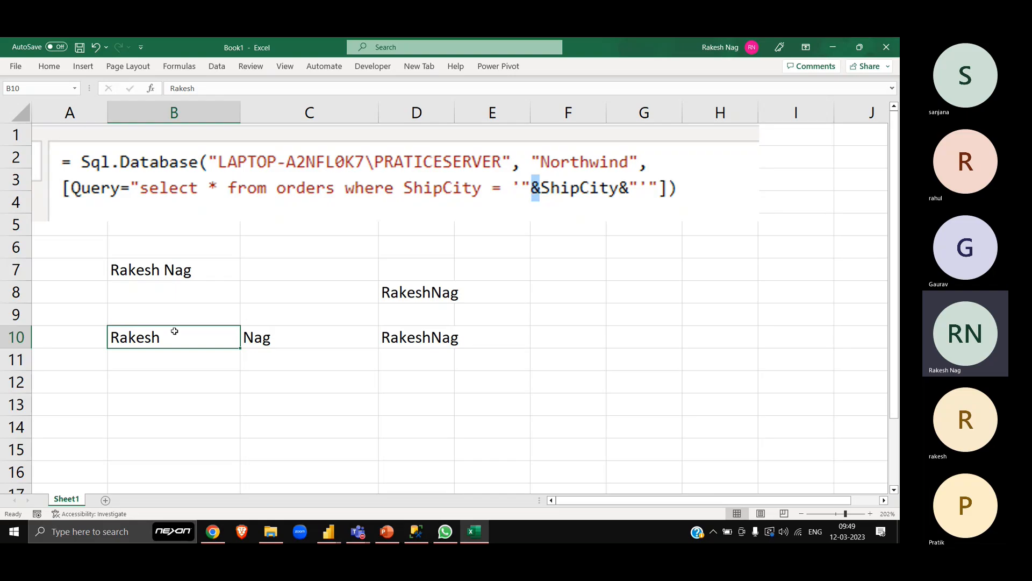
double_click(408, 336)
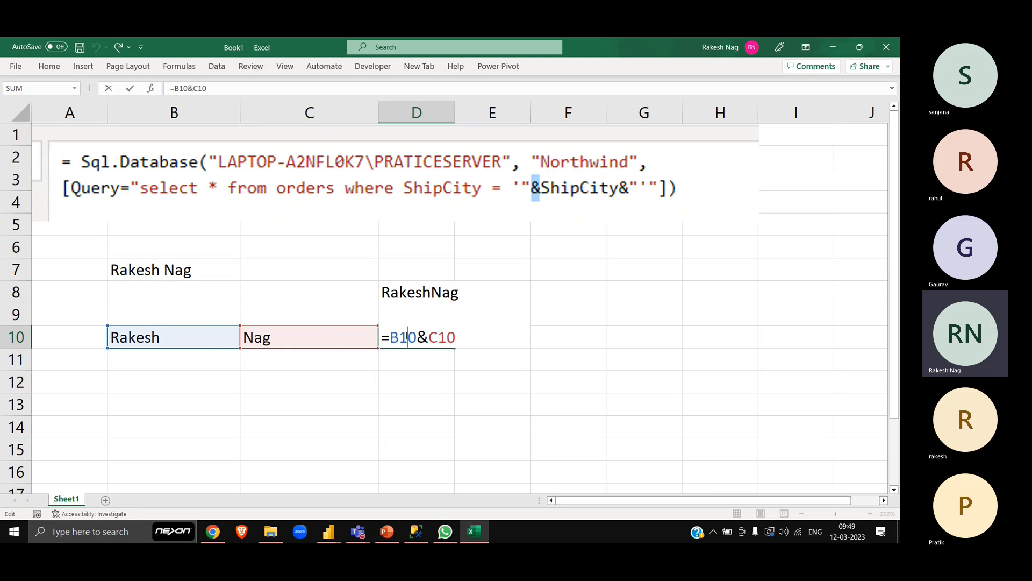
drag(392, 337, 417, 337)
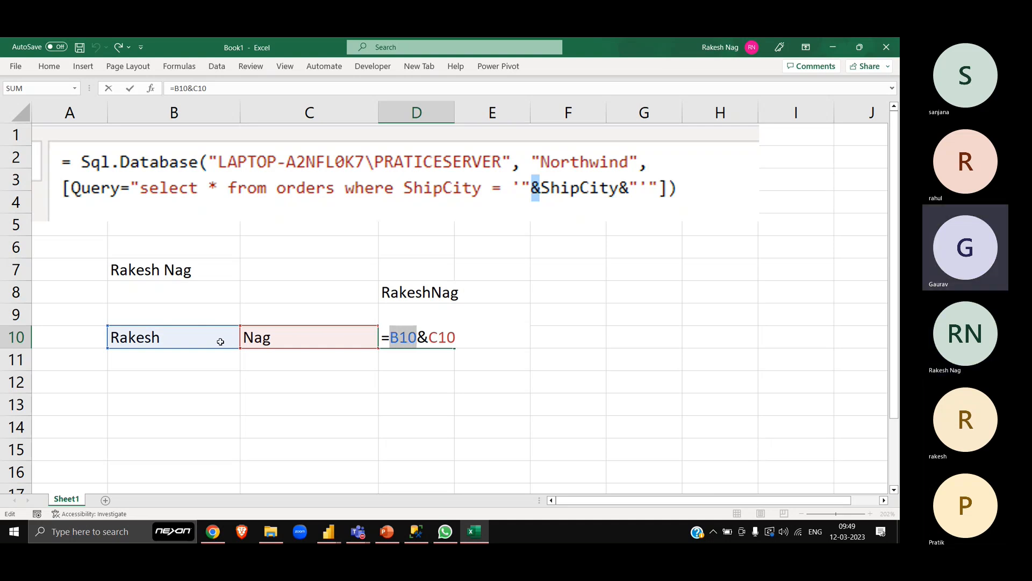
drag(429, 337, 419, 335)
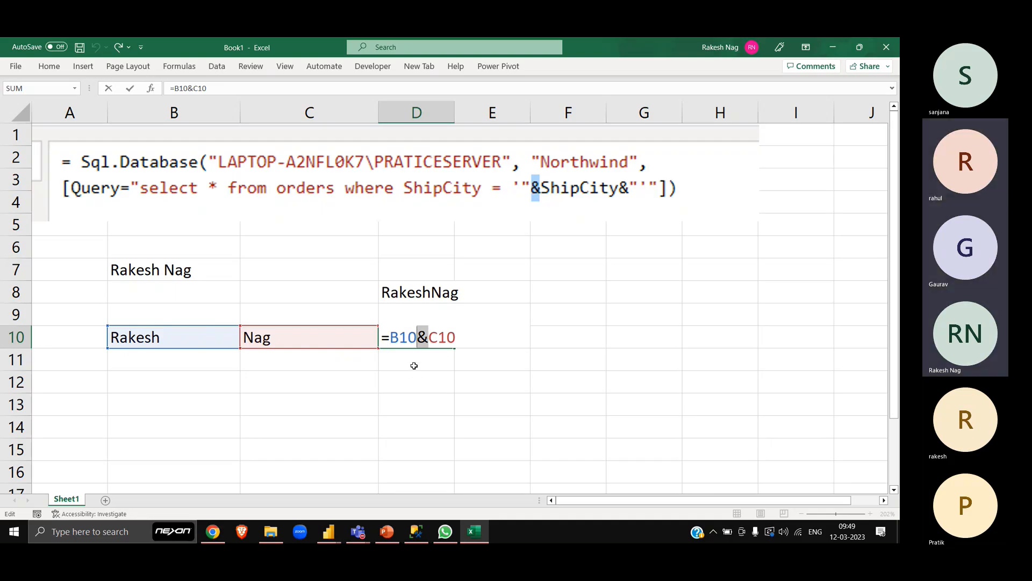
key(Return)
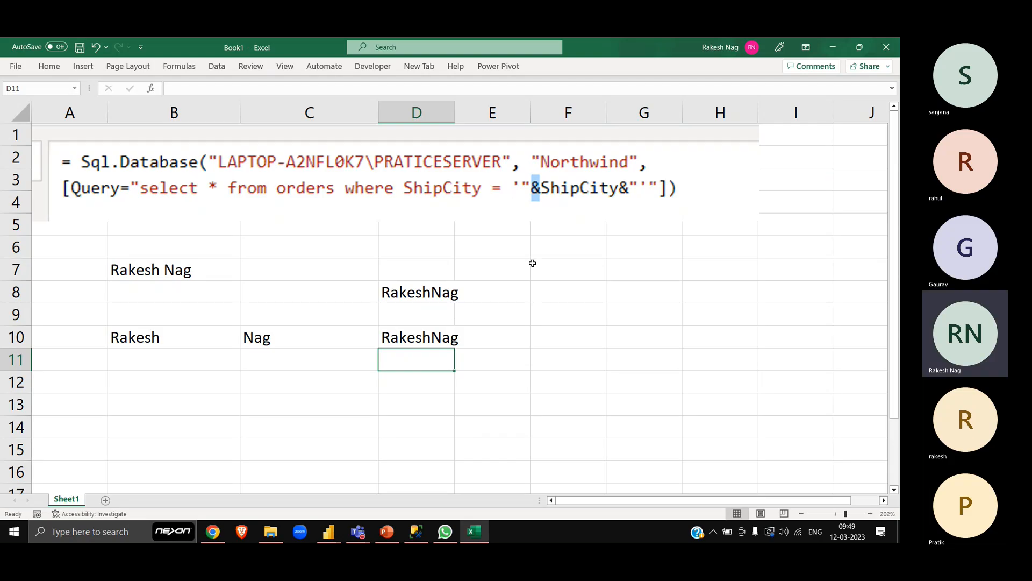
- Switch to the Power Query Editor and replace the concatenated ShipCity parameter in the Orders(SQL) source formula with the fixed value 'Lyon'
key(alt+Tab)
key(alt+Tab)
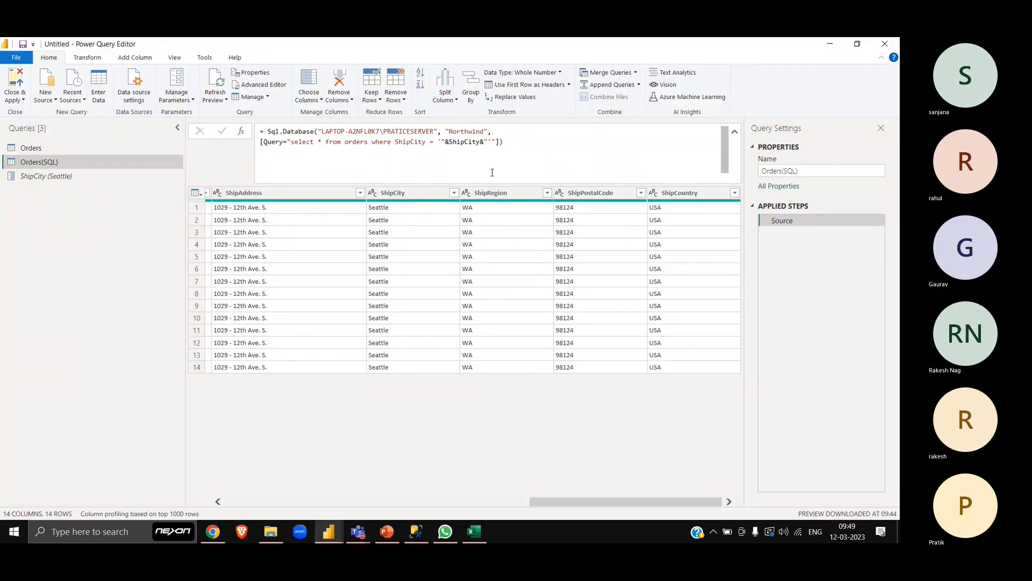
click(490, 141)
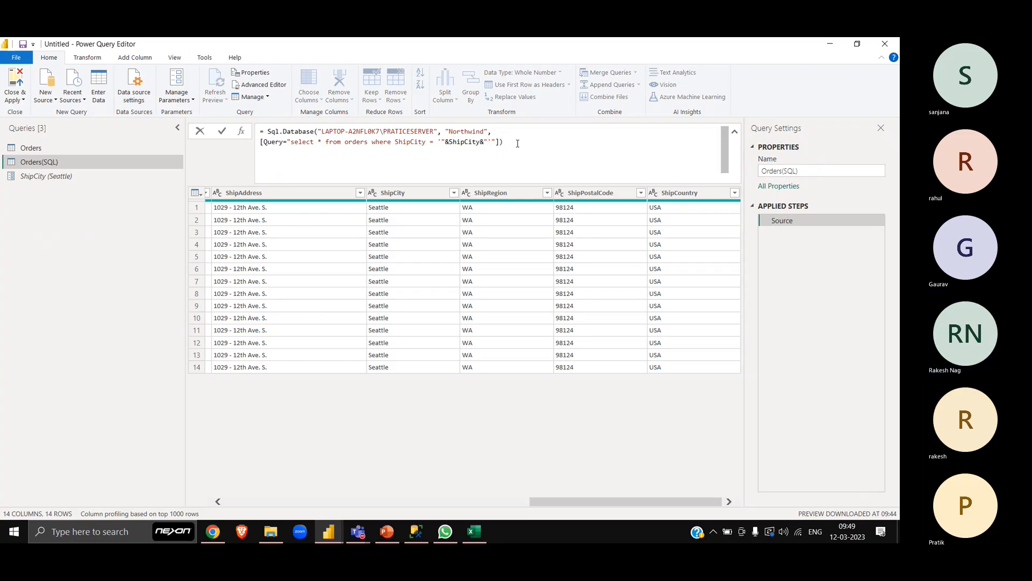
key(Left)
key(Left)
key(Left)
key(Left)
key(Left)
key(Left)
key(Left)
key(Left)
key(Left)
key(Left)
key(Left)
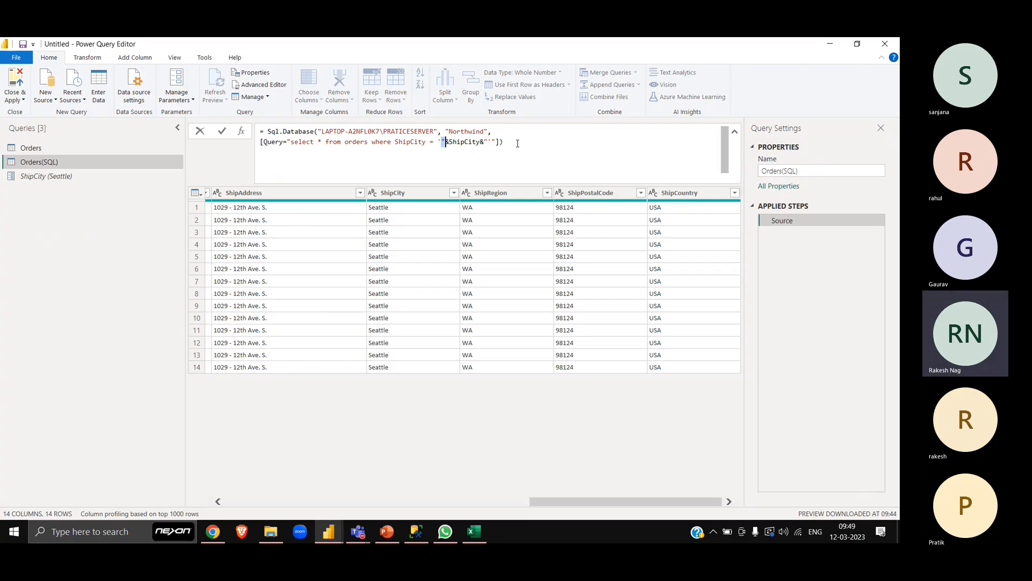
key(shift+Right)
key(shift+Right)
key(shift+Right)
key(shift+Right)
key(shift+Right)
key(shift+Right)
key(shift+Right)
key(shift+Right)
key(shift+Right)
key(shift+Right)
key(shift+Right)
key(shift+Right)
key(shift+Right)
key(Delete)
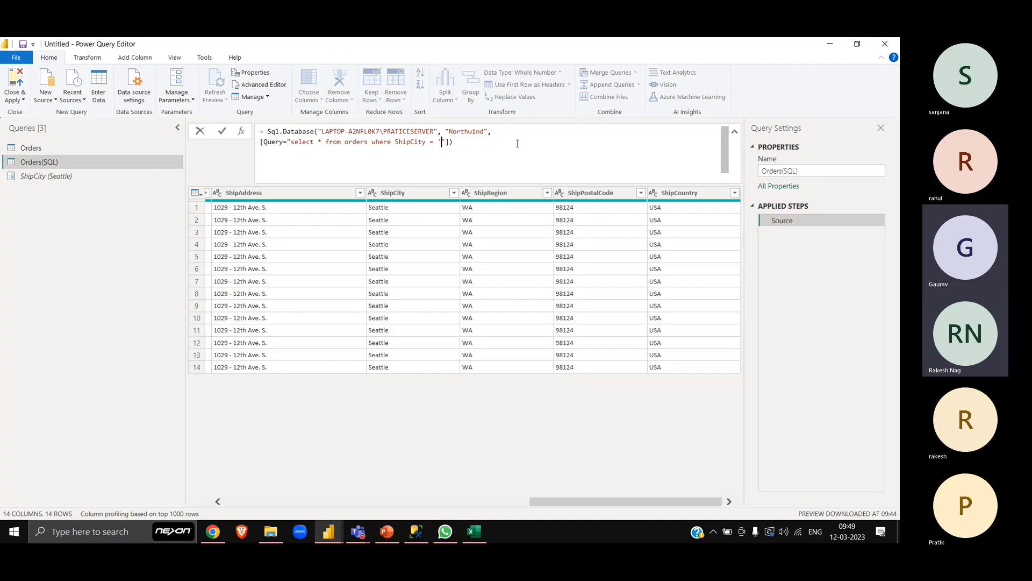
text(Lyon)
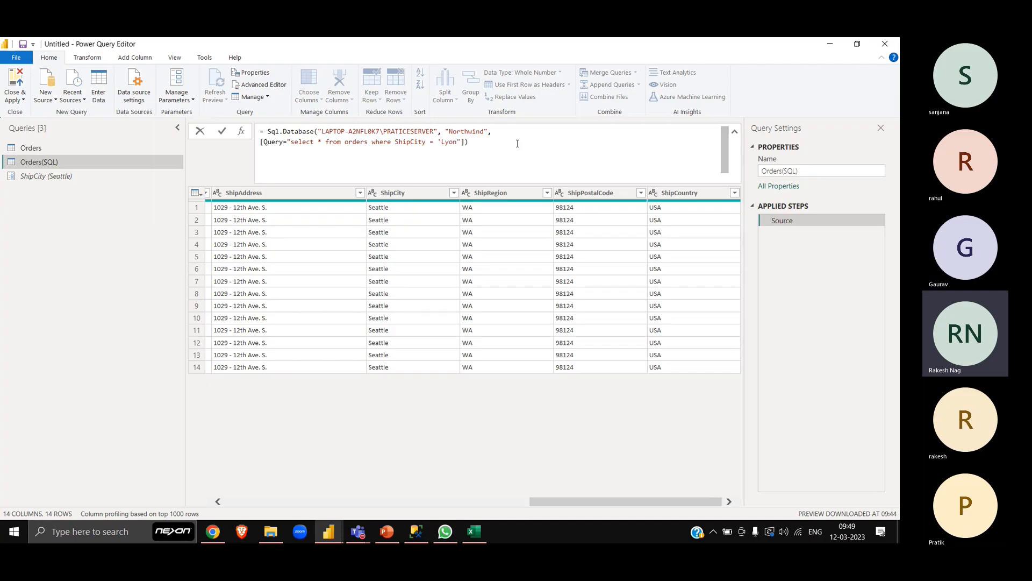
key(Right)
text(')
key(Return)
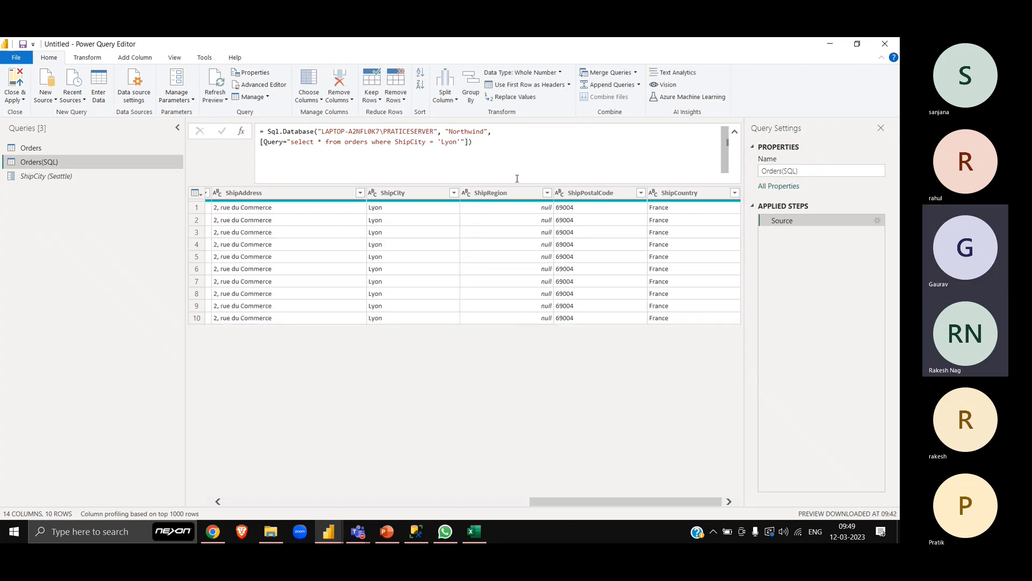
- Capture a screen snip of the 'Lyon' source formula and paste it into the Excel sheet directly below the parameter formula picture
key(super+shift+s)
drag(253, 122, 510, 156)
key(alt+Tab)
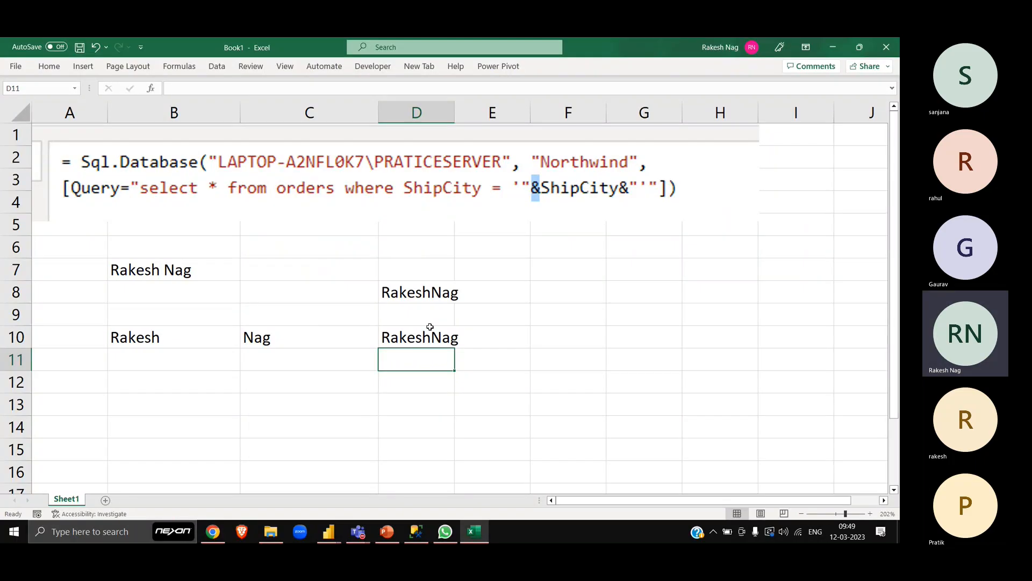
key(ctrl+v)
drag(531, 379, 183, 235)
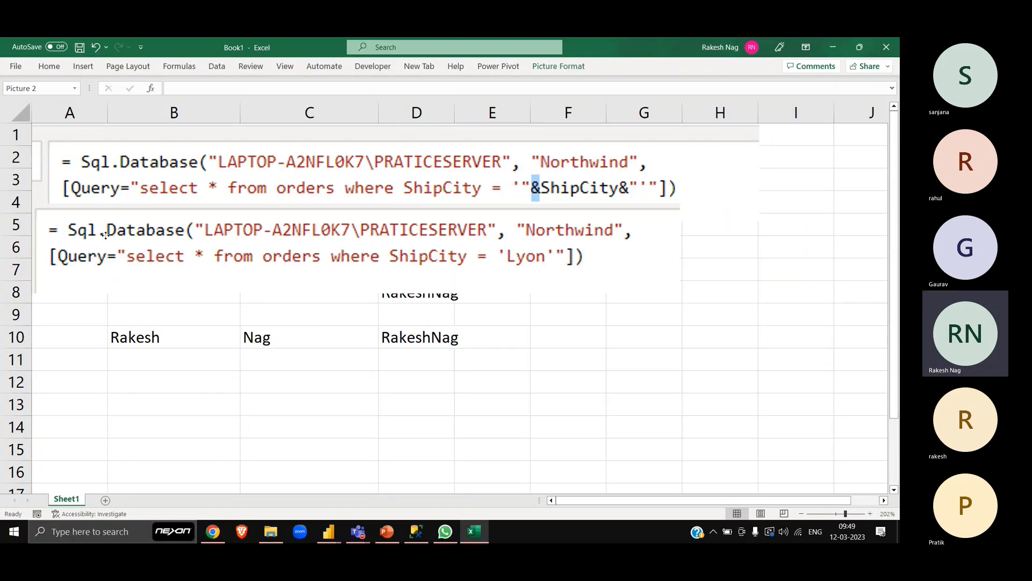
drag(105, 235, 120, 249)
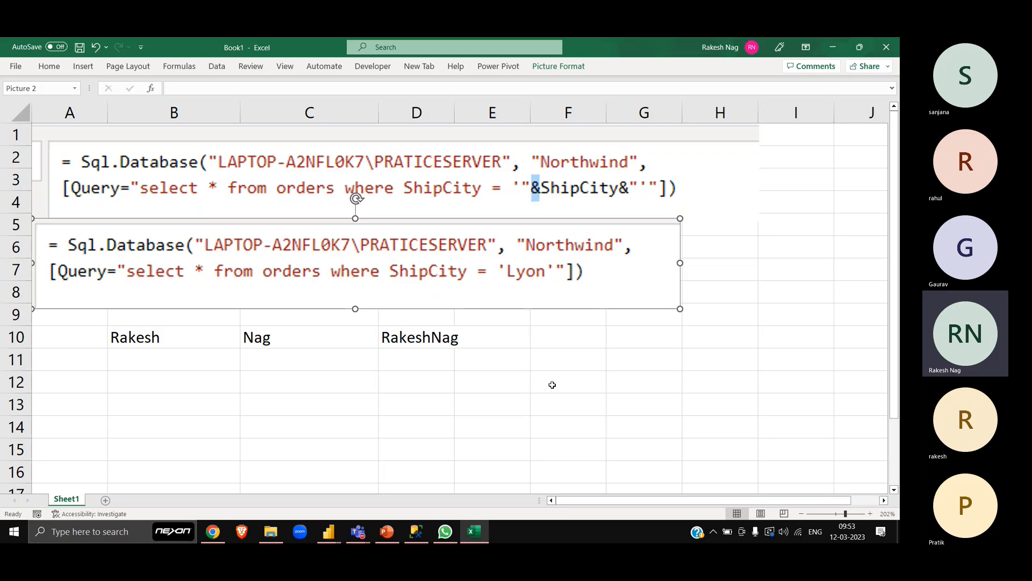
- Enter Ampersand in cell F11 and autofit column F to the text
click(574, 361)
text(Ampe)
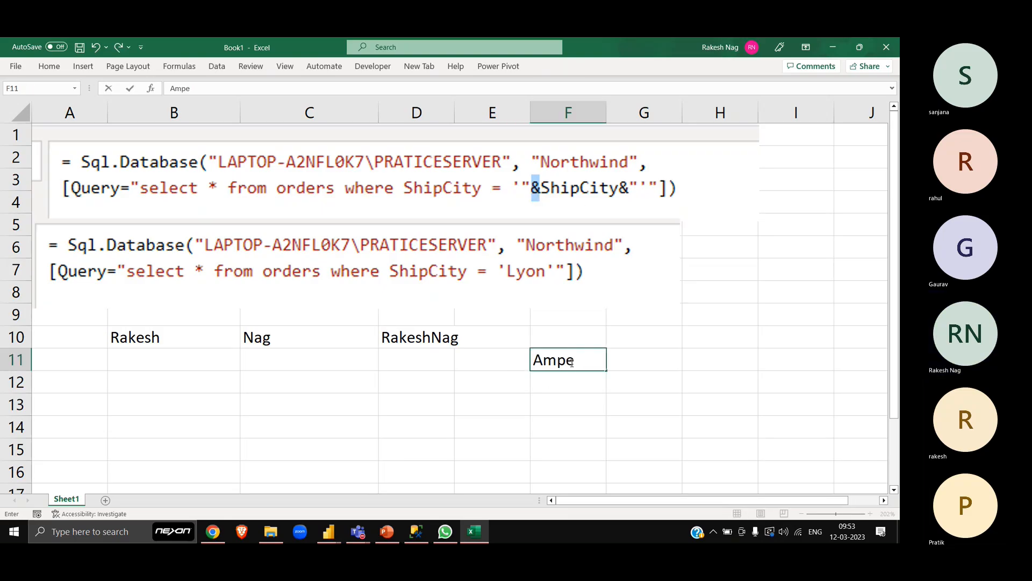
text(rsand)
key(Return)
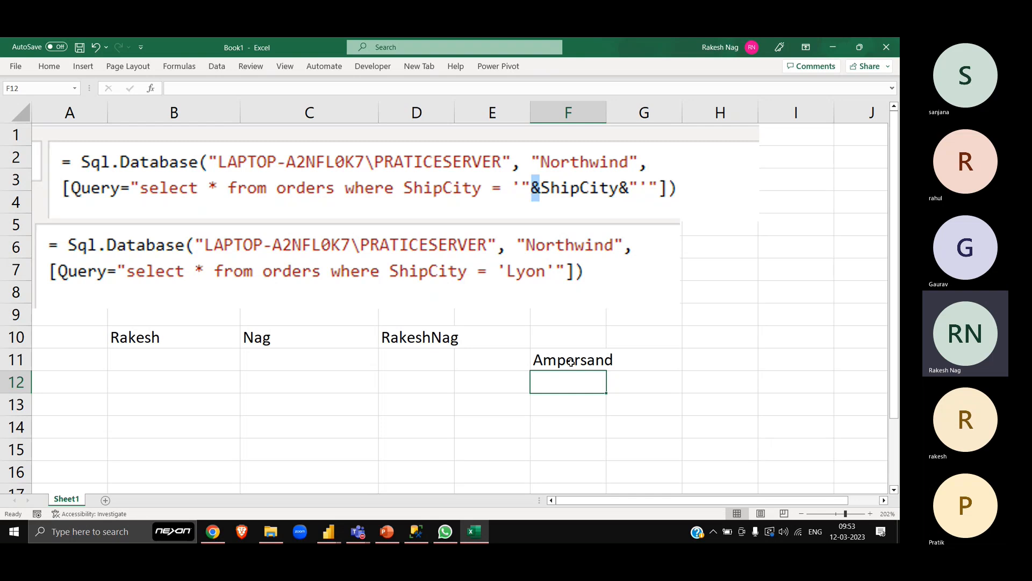
click(571, 362)
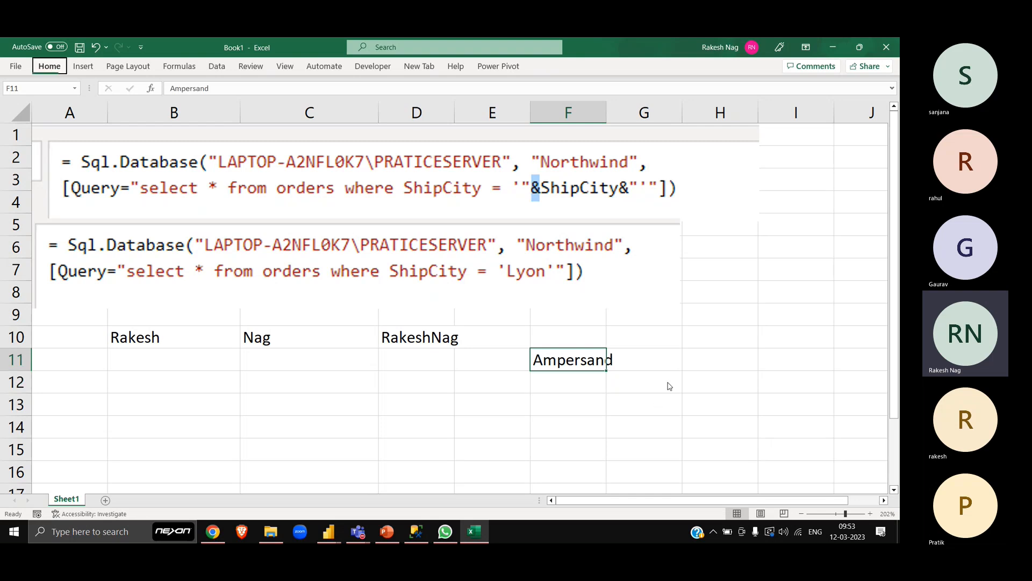
key(h)
key(o)
key(i)
click(654, 335)
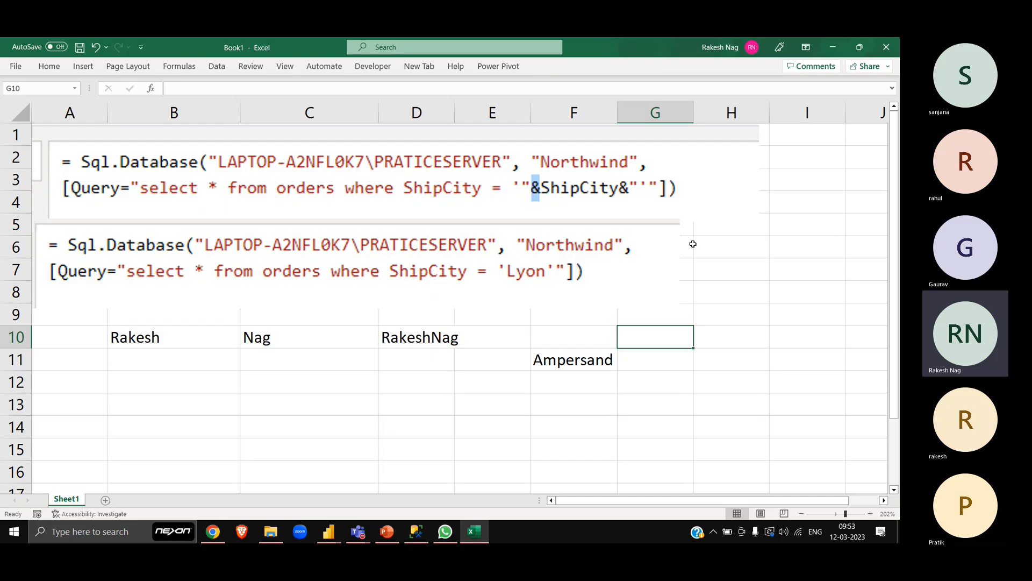
click(740, 252)
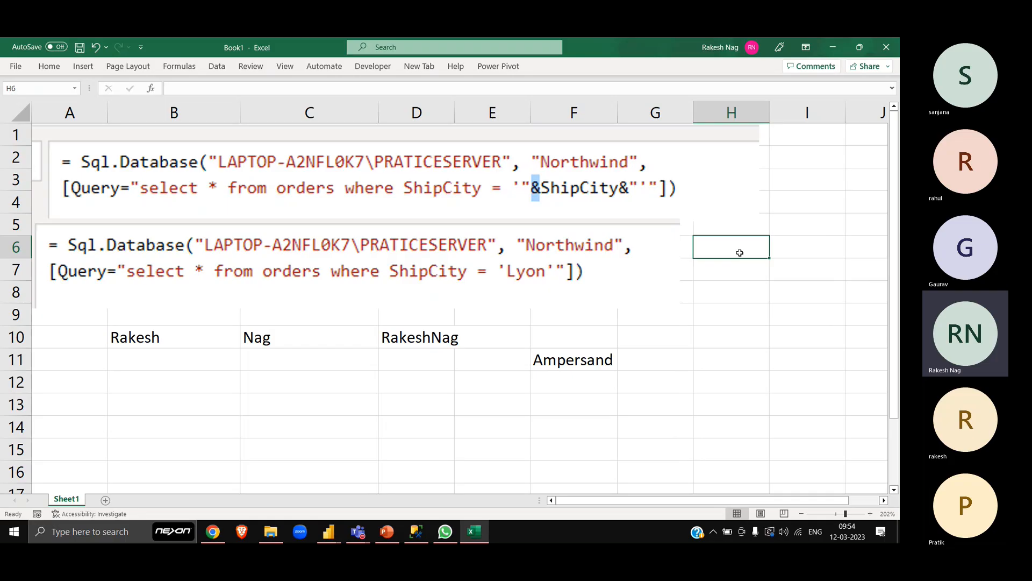
- Switch to the Power Query Editor and copy the quoted SQL query text from the Orders(SQL) source formula without editing it
key(alt+Tab)
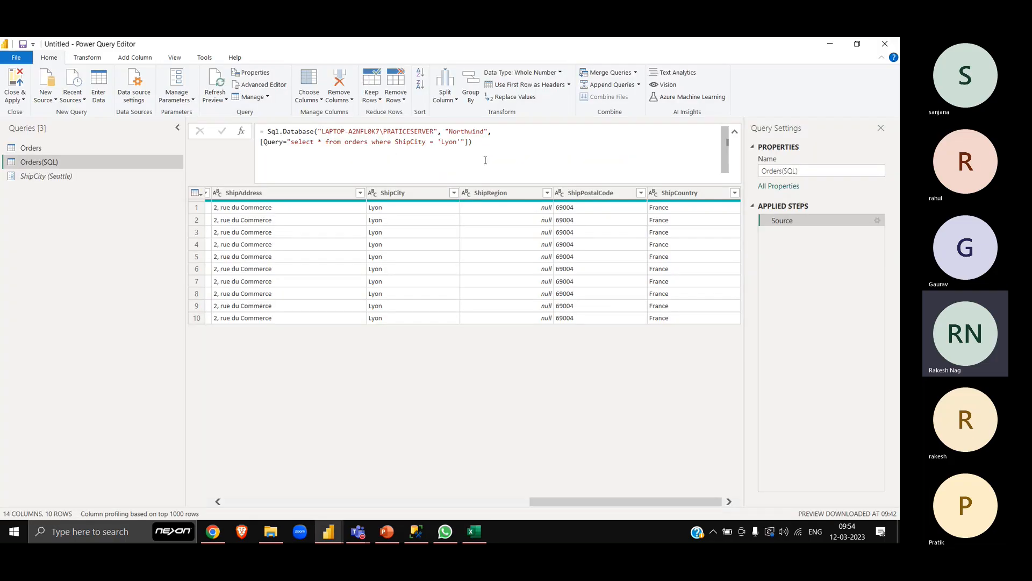
click(465, 142)
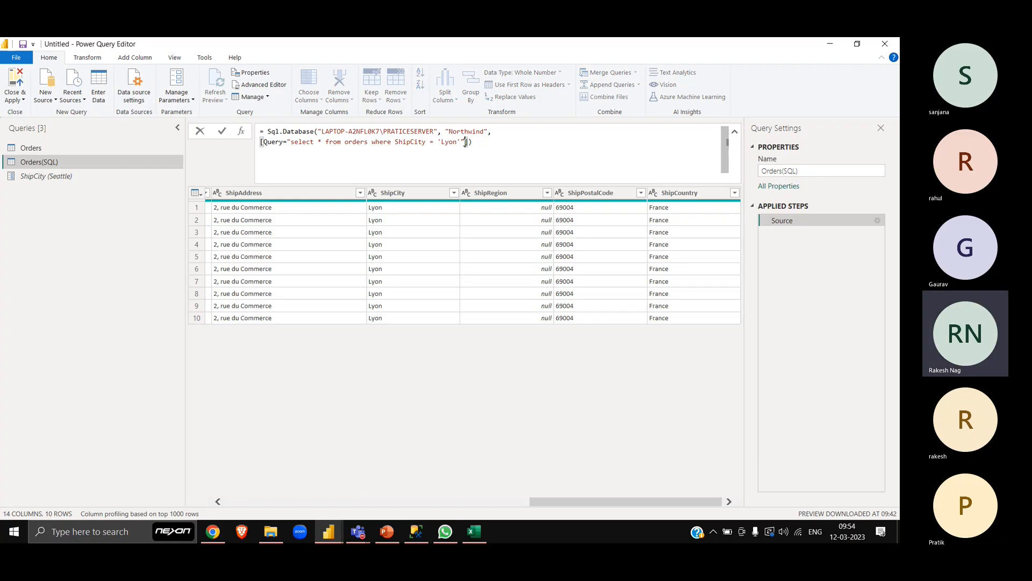
key(shift+Home)
key(shift+Right)
key(shift+Right)
key(shift+Right)
key(shift+Right)
key(shift+Right)
key(shift+Right)
key(shift+Right)
key(ctrl+c)
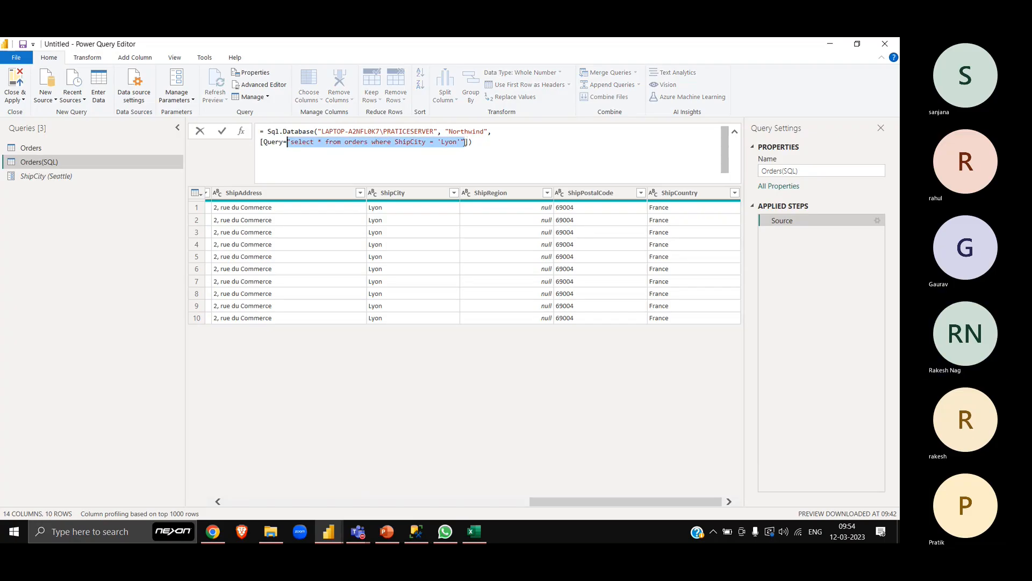
key(Escape)
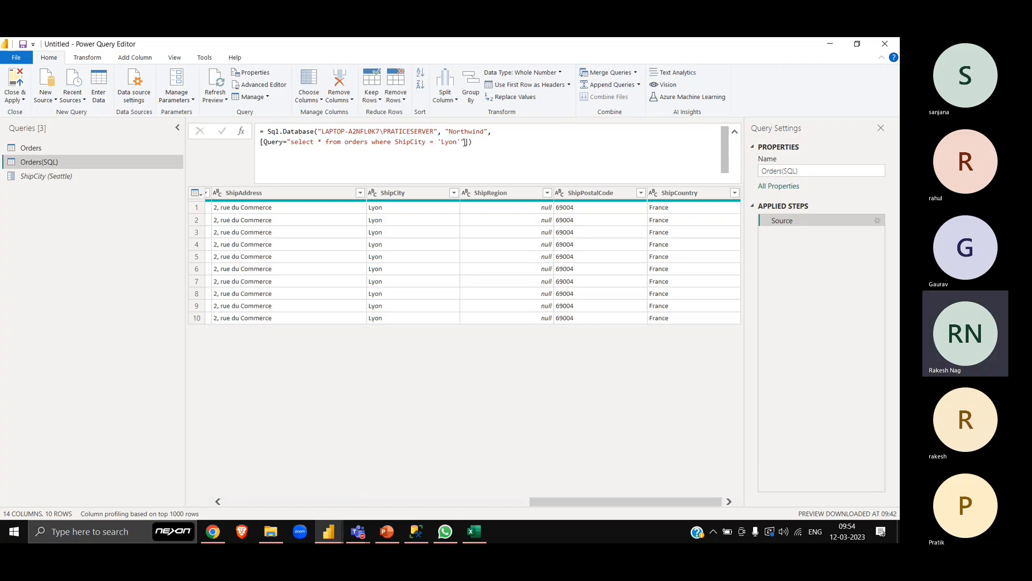
- Create a blank query whose source is the copied text "select * from orders where ShipCity = 'Lyon'"
right_click(37, 211)
mouse_move(102, 229)
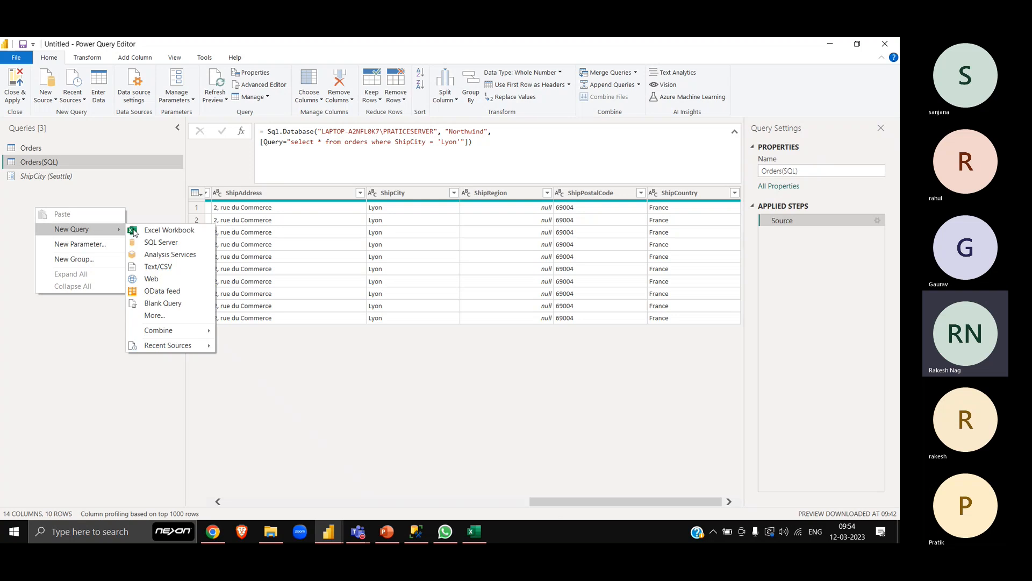
click(167, 304)
text(=)
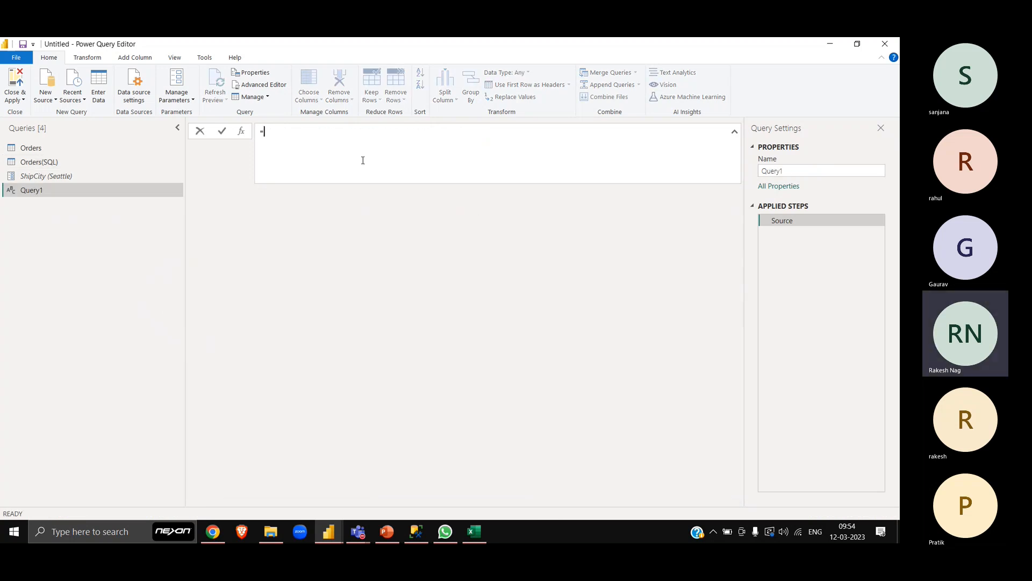
key(ctrl+v)
key(Return)
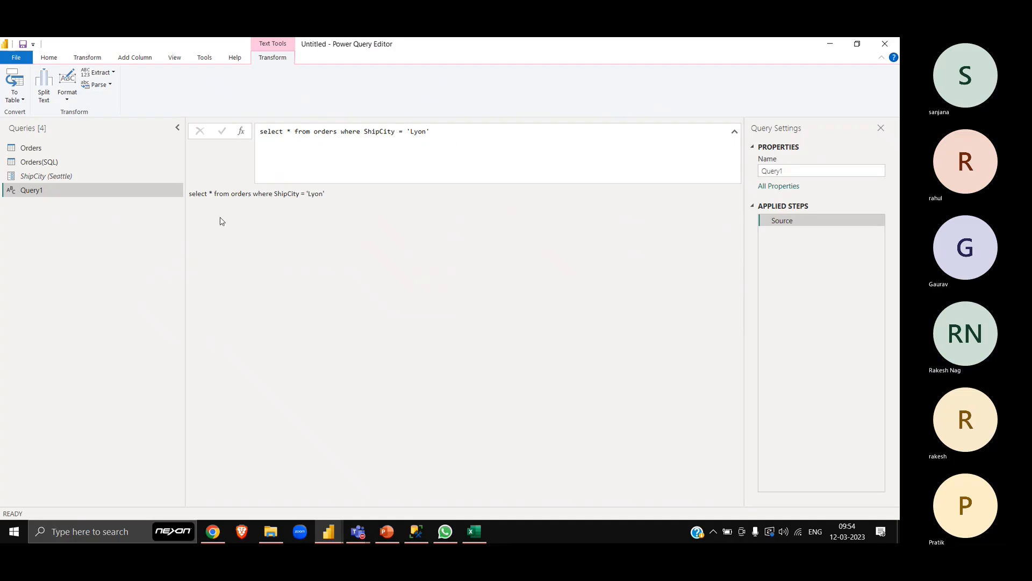
- Capture a snip of the blank query's text result and paste it into the Excel sheet over rows 11 to 13
key(super+shift+s)
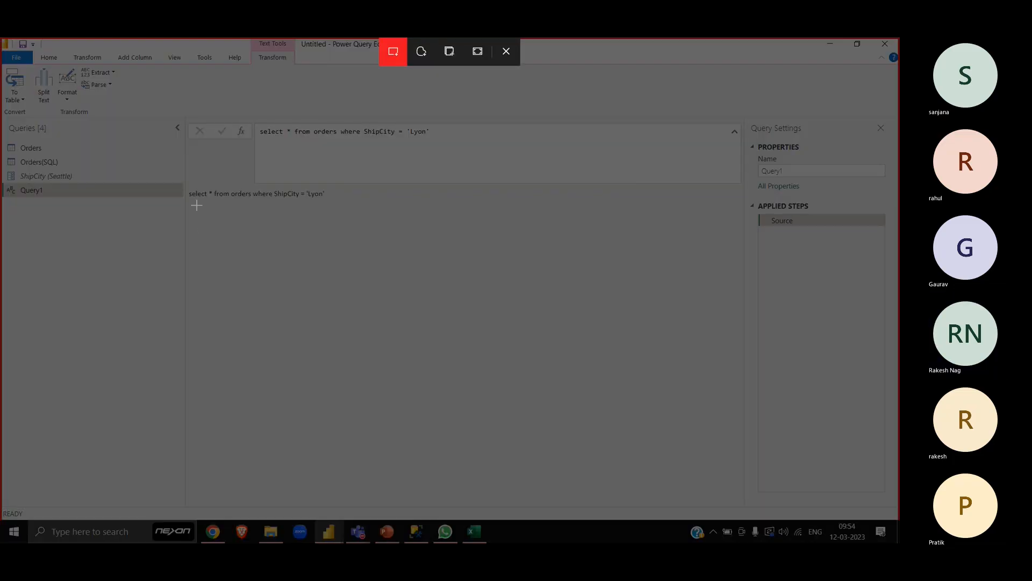
drag(184, 184, 349, 208)
key(alt+Tab)
click(349, 208)
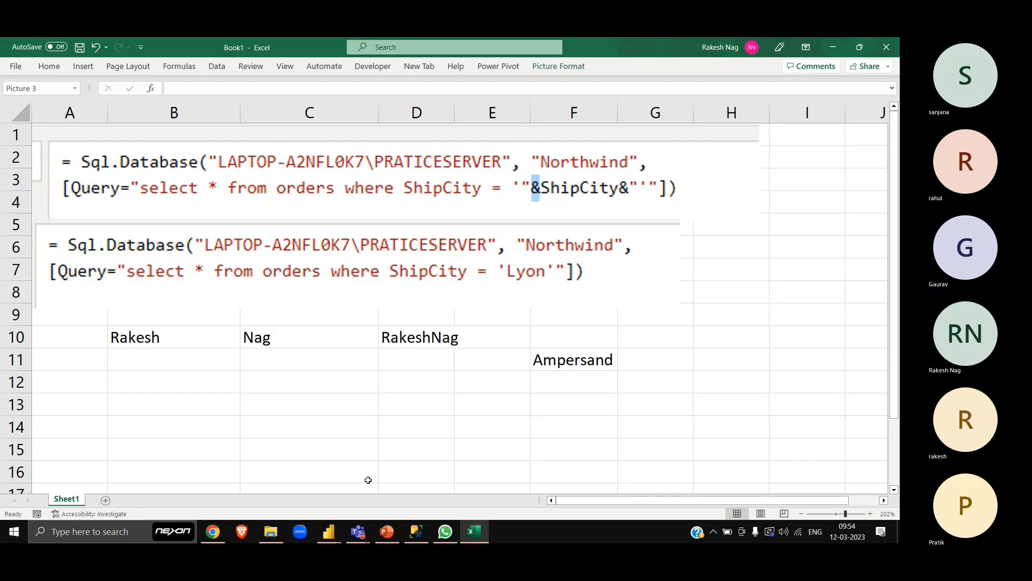
key(ctrl+v)
drag(786, 258, 134, 380)
scroll(541, 347, down, 3)
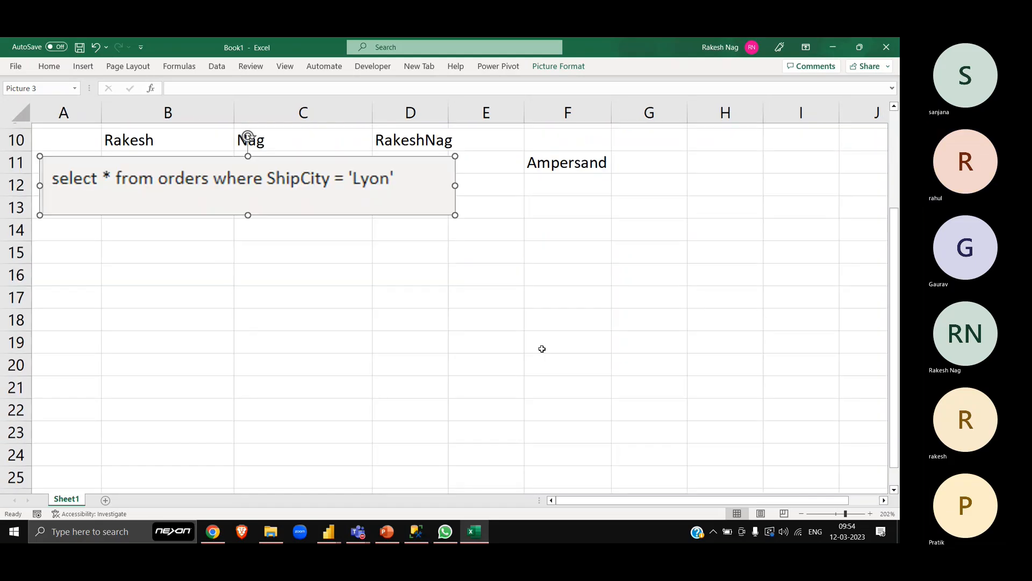
click(169, 250)
- Return to the Power Query Editor and open the Orders(SQL) query
key(alt+Tab)
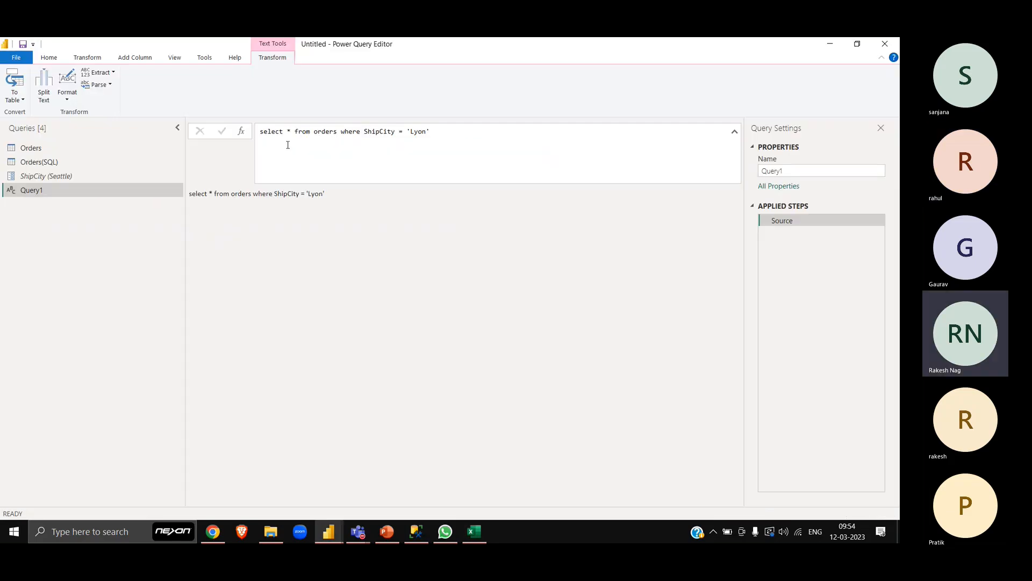
key(alt+Tab)
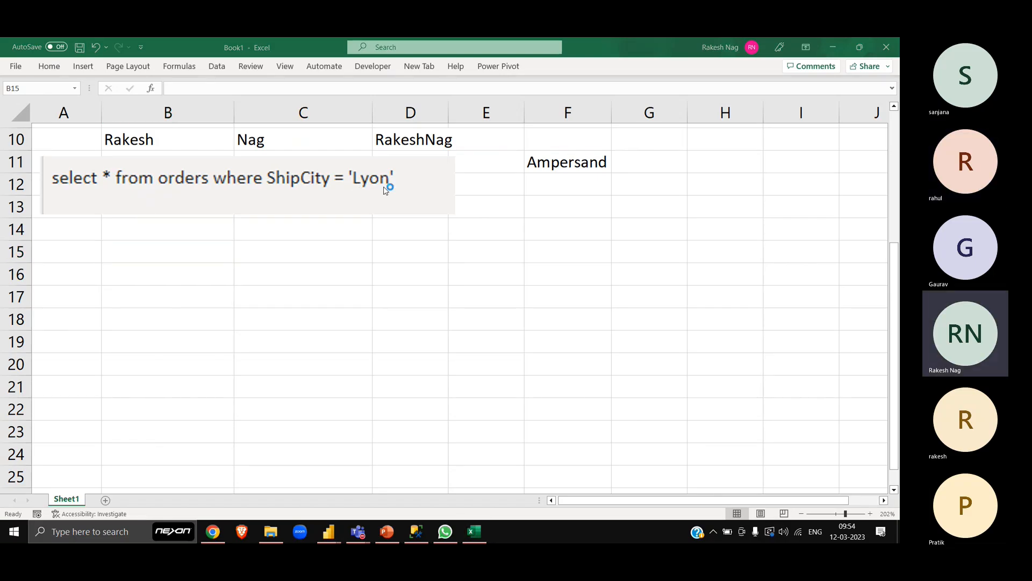
key(alt+Tab)
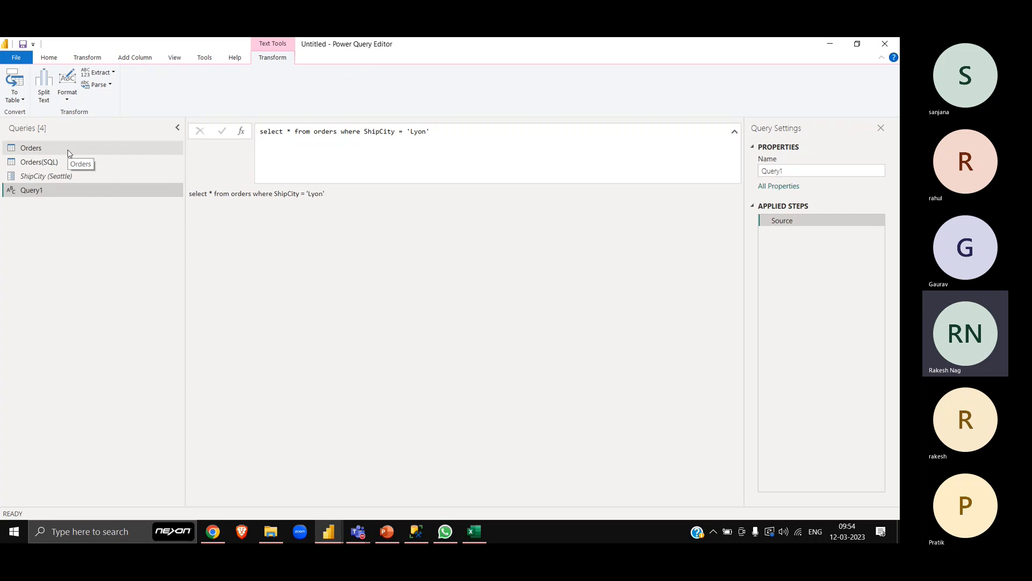
click(68, 163)
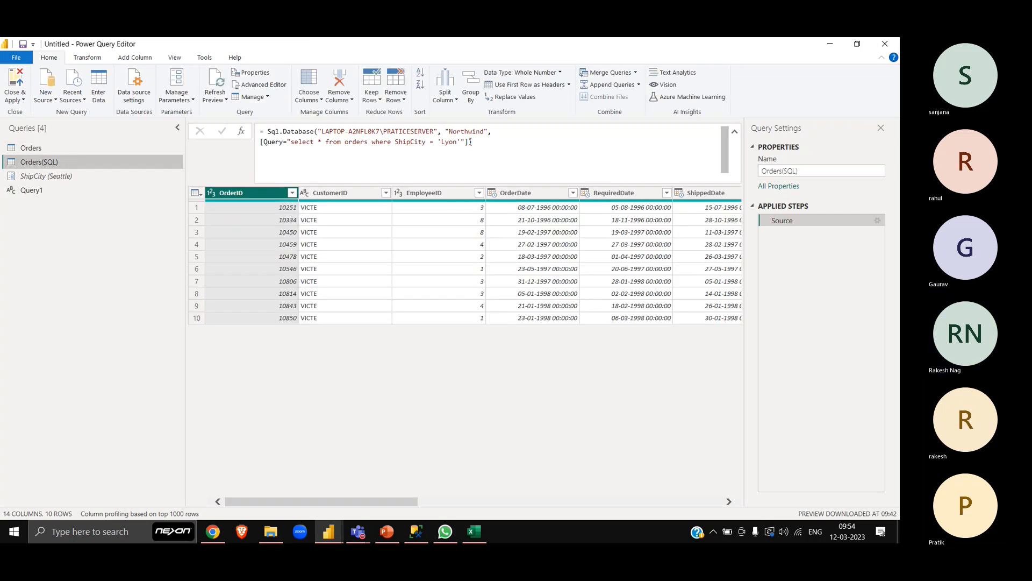
- Copy the SQL text ="select * from orders where ShipCity = 'Lyon'"] from the Orders(SQL) source formula without editing the formula
click(470, 141)
key(shift+Home)
key(shift+Right)
key(shift+Right)
key(ctrl+c)
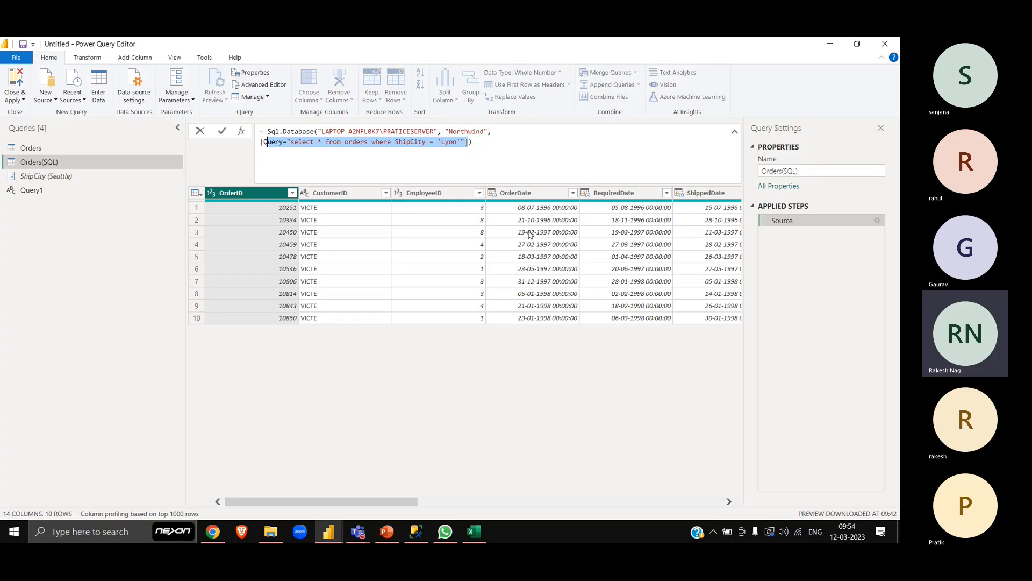
key(shift+Right)
key(shift+Right)
key(shift+Right)
key(shift+Right)
key(shift+Right)
click(66, 207)
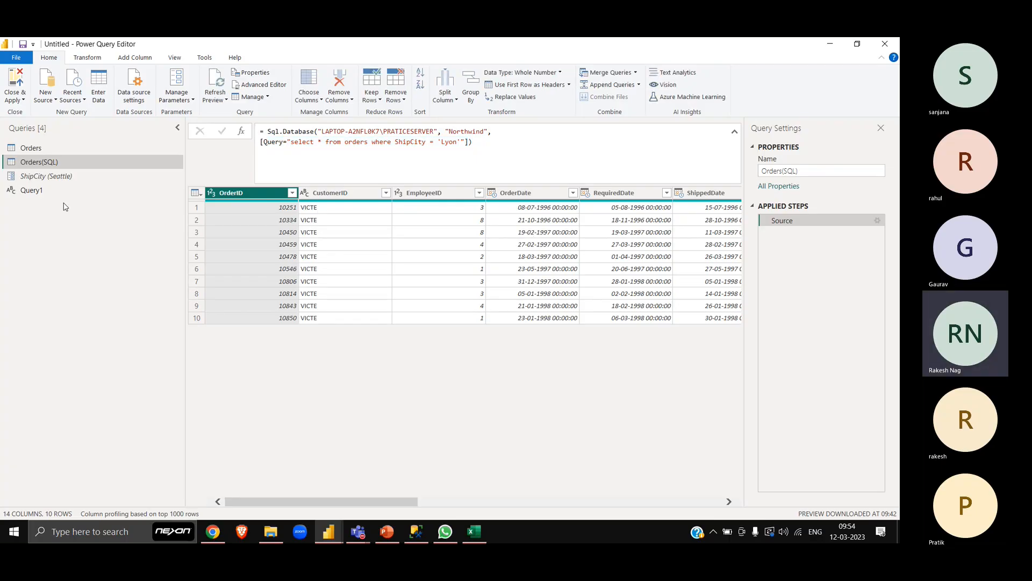
- Create a second blank query and paste the copied SQL text into its source formula
click(62, 191)
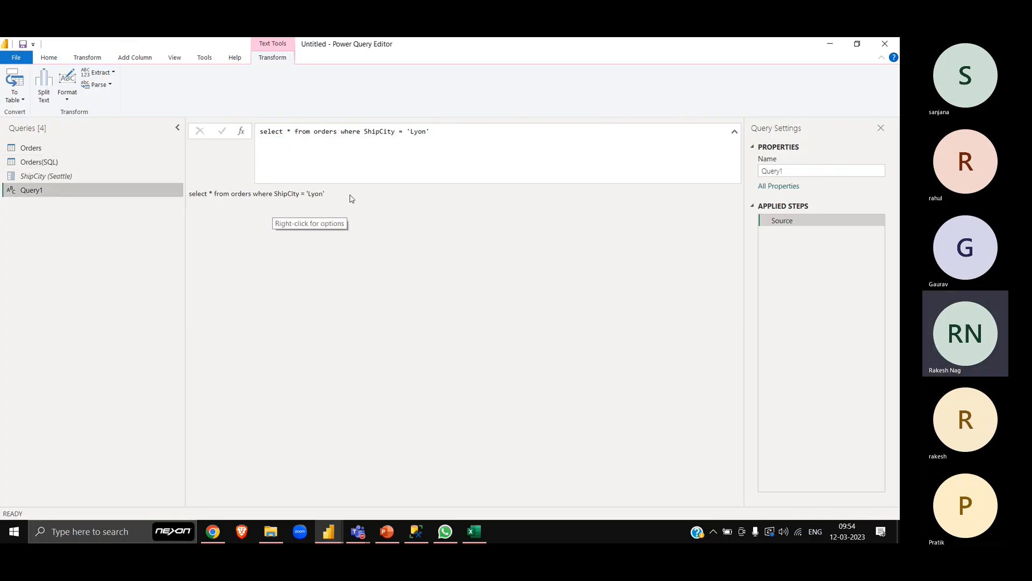
right_click(62, 208)
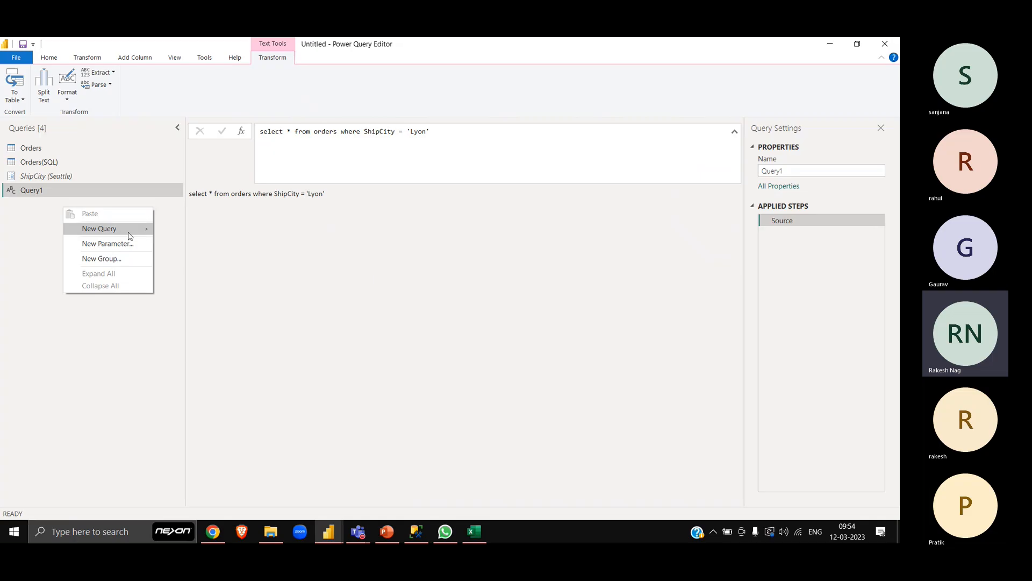
mouse_move(129, 236)
click(204, 306)
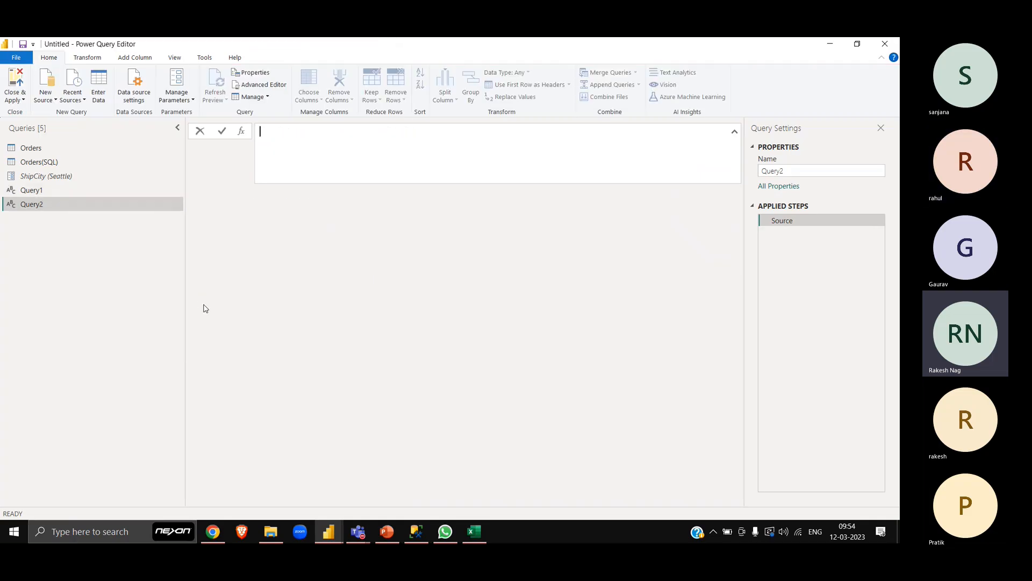
key(ctrl+v)
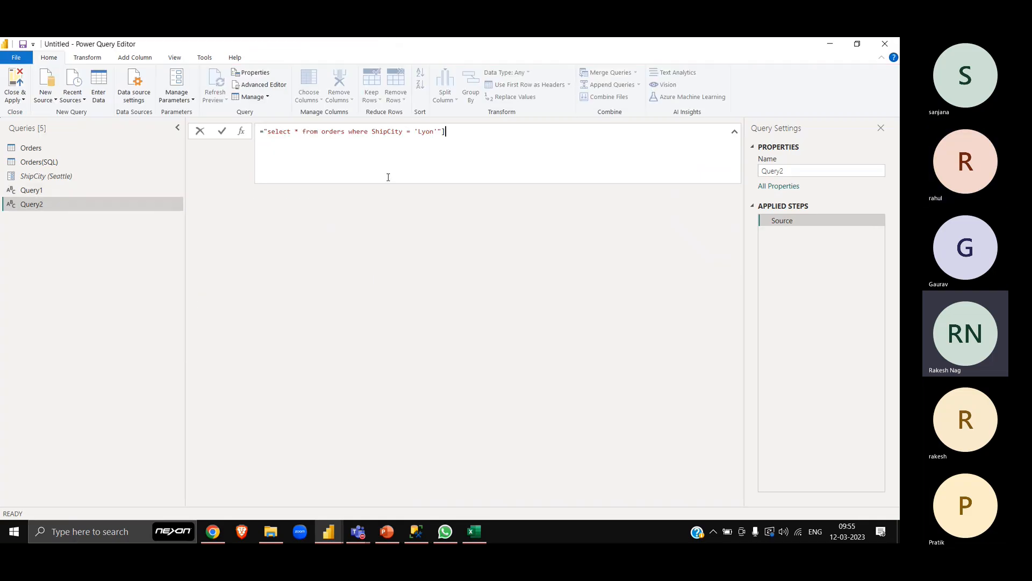
- Split the pasted formula around Lyon with closing and reopening double quotes and ampersands, and remove the trailing square bracket
key(Left)
key(Left)
key(Left)
key(Left)
key(Left)
key(Left)
key(Left)
key(Left)
key(Left)
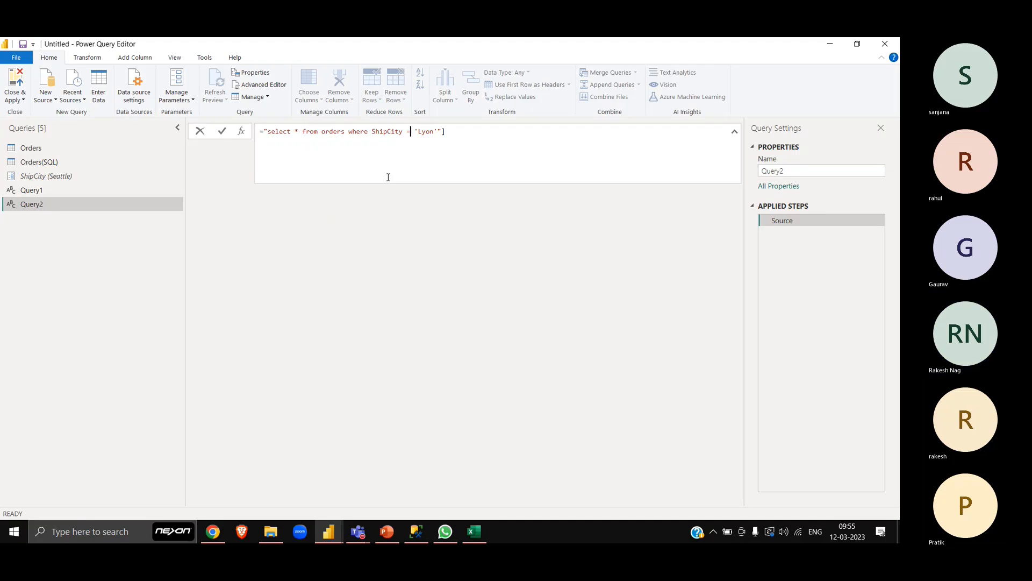
text(&)
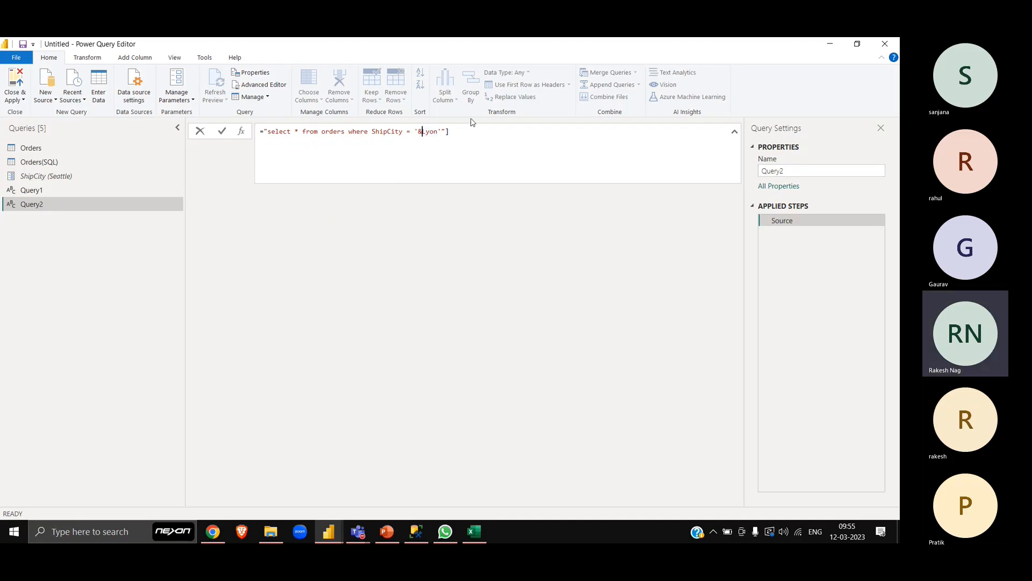
text(")
key(Right)
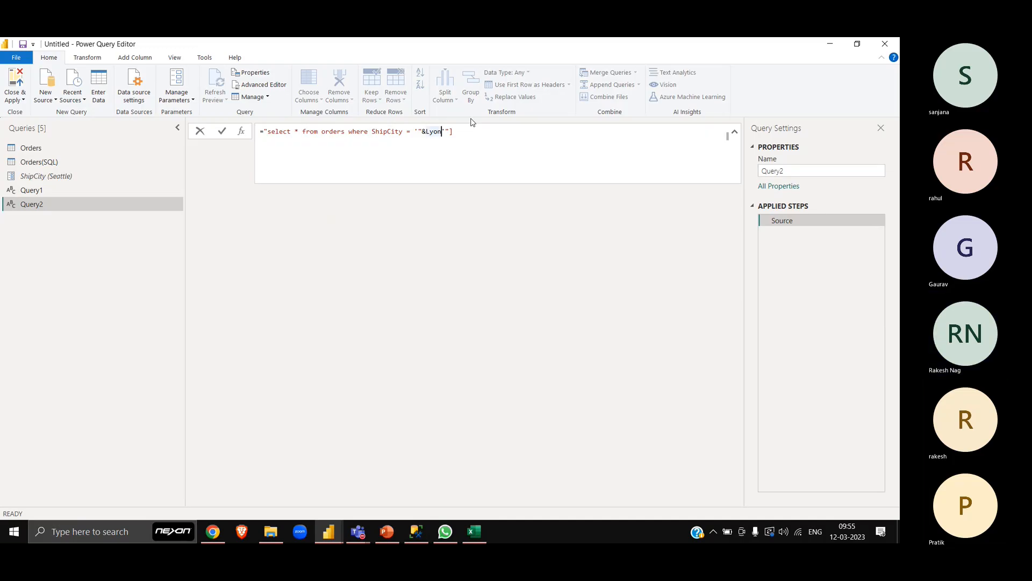
text(&")
key(End)
key(BackSpace)
- Replace Lyon with the ShipCity parameter so Query2's source reads "select * from orders where ShipCity = '"&ShipCity&"'", and commit it
key(Left)
key(Left)
key(Left)
key(Left)
key(shift+Left)
key(shift+Left)
key(shift+Left)
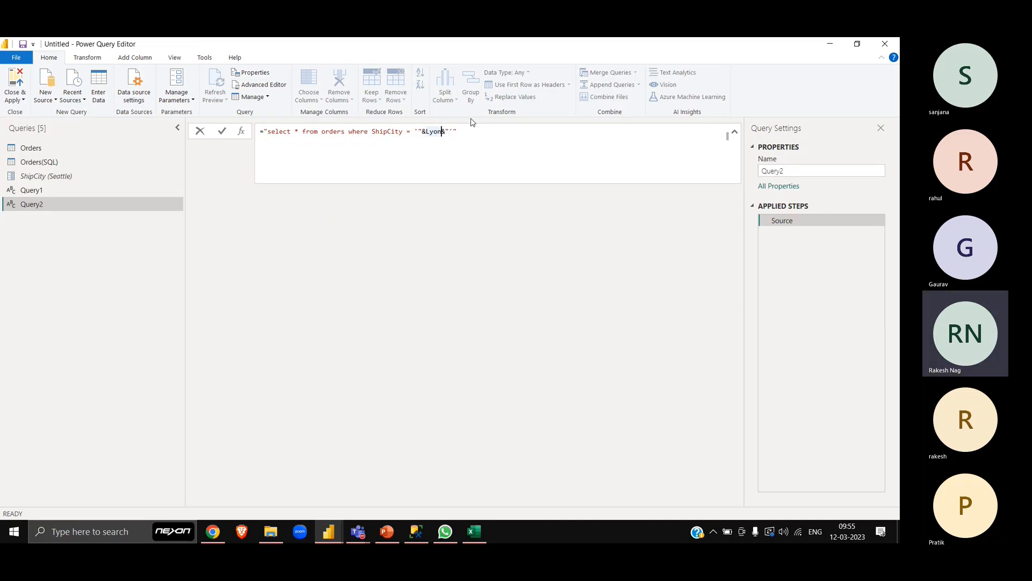
key(shift+Left)
text(Ship)
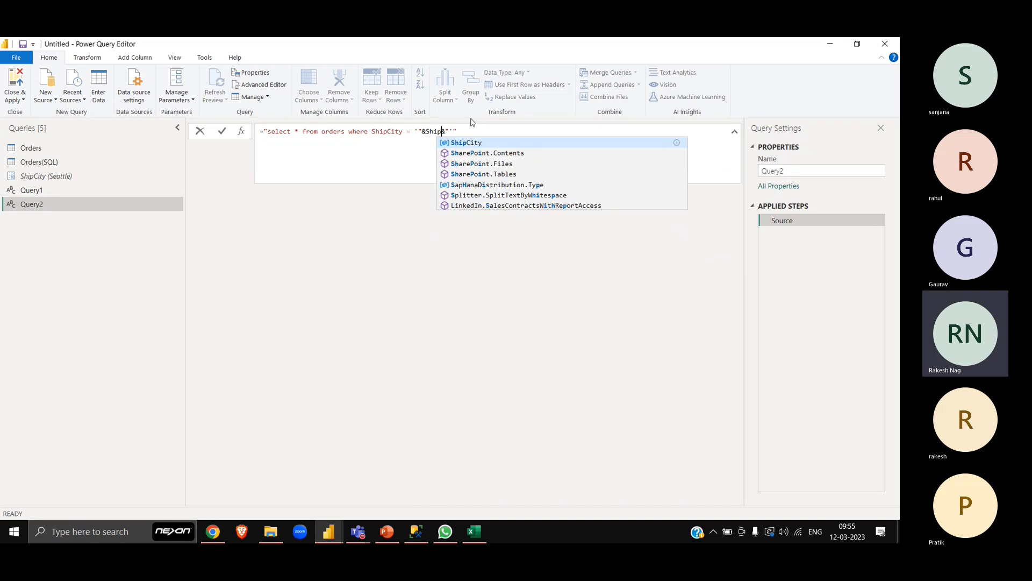
text(City)
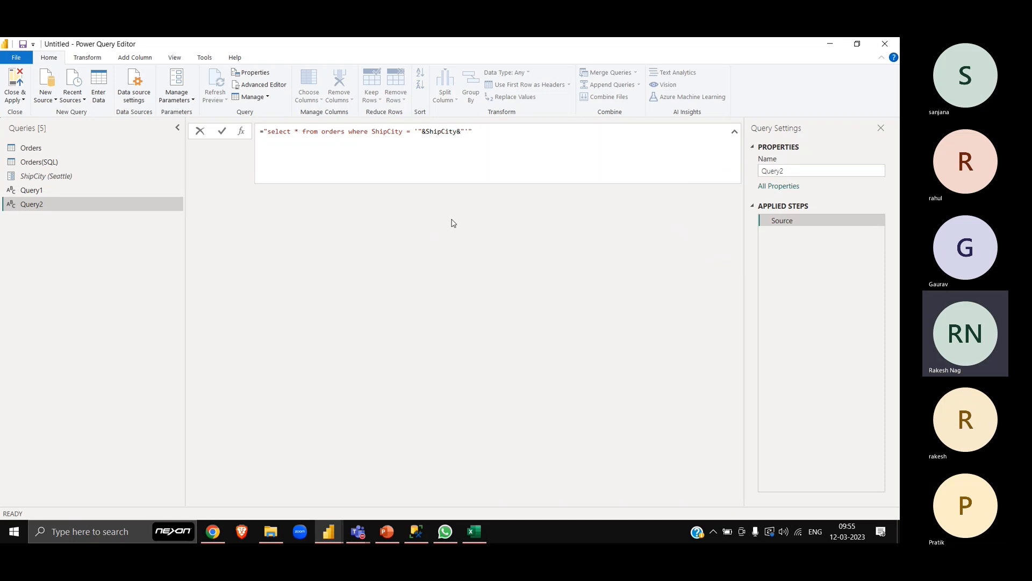
key(Return)
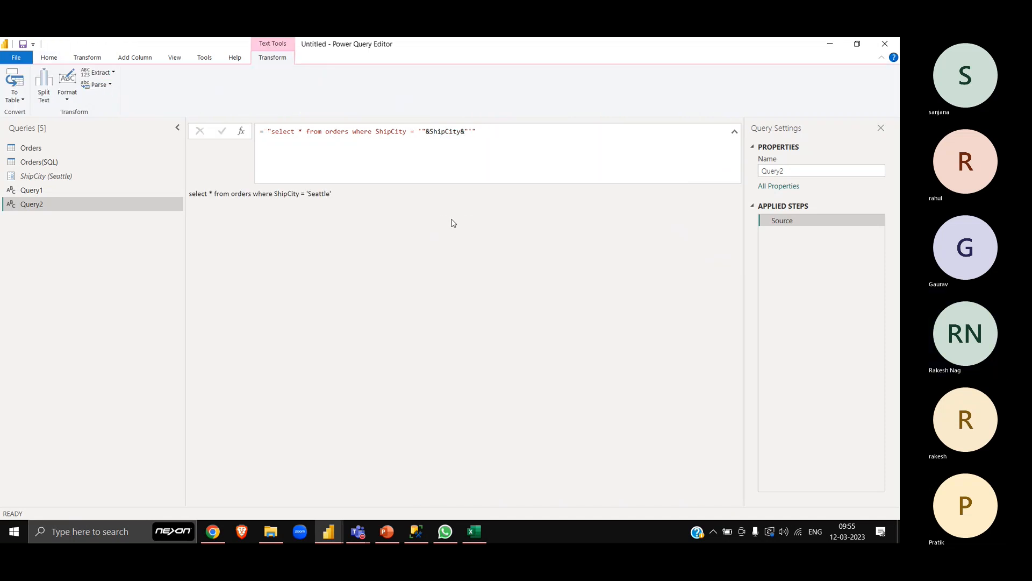
- Snip Query2's formula and Seattle result, paste it into the Excel sheet, and shrink it below the first picture over rows 14 to 21
key(super+shift+s)
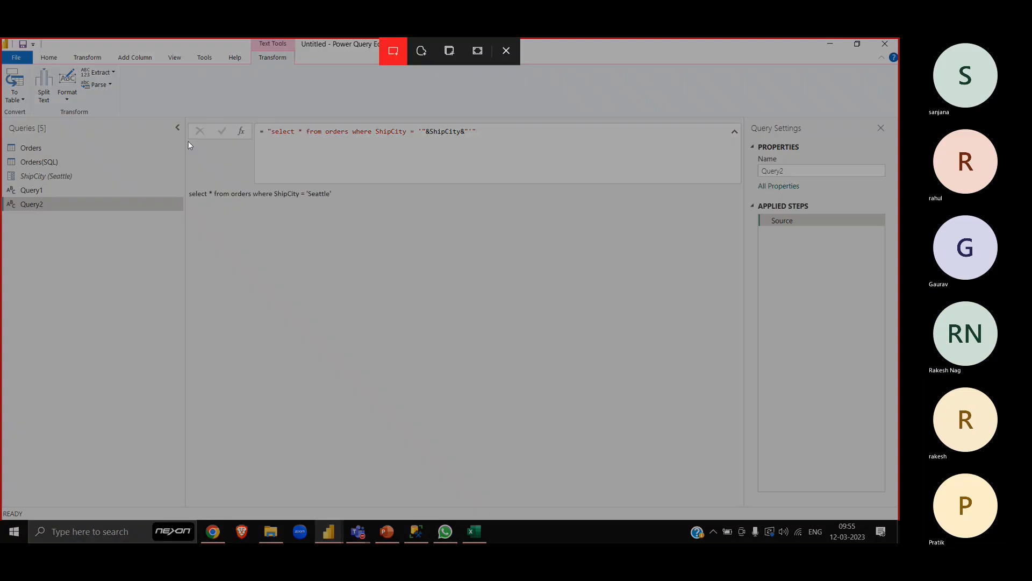
drag(181, 107, 540, 214)
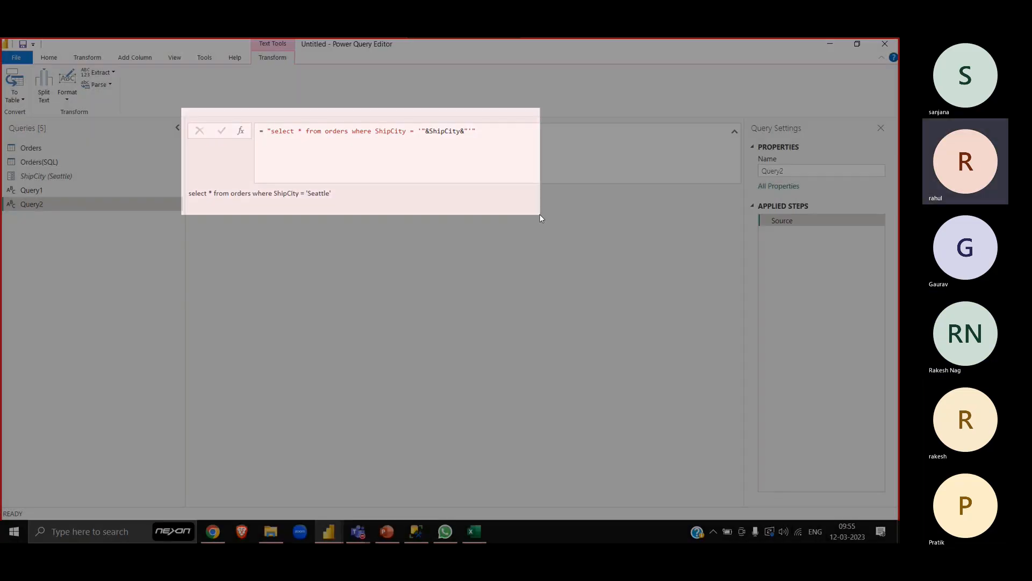
key(alt+Tab)
key(ctrl+v)
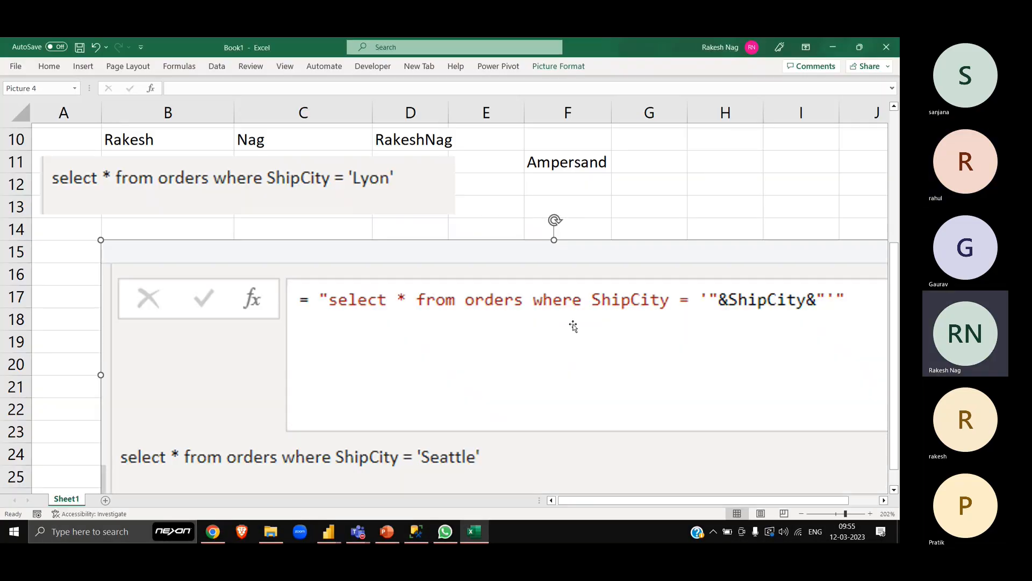
drag(100, 239, 473, 350)
drag(678, 405, 239, 283)
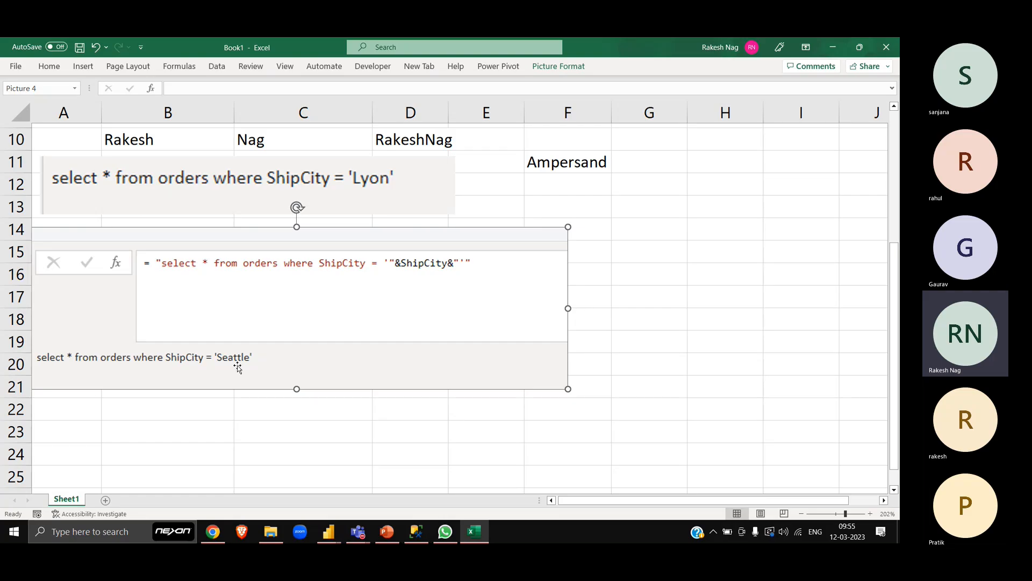
- Return to the Power Query Editor, set the ShipCity parameter's current value to Lyon, and open Query2
key(alt+Tab)
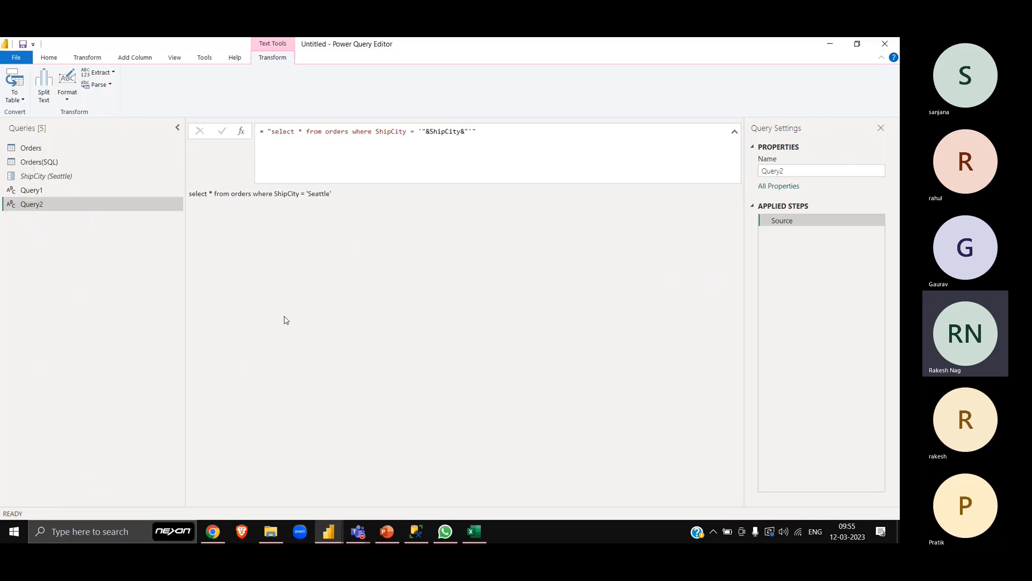
click(79, 176)
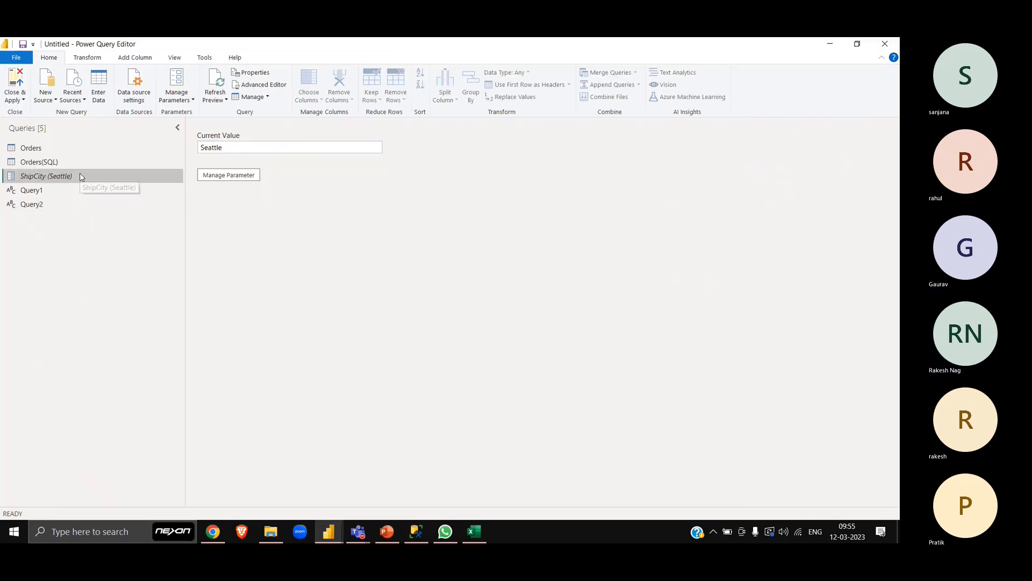
click(248, 145)
double_click(248, 145)
key(BackSpace)
text(Lyon)
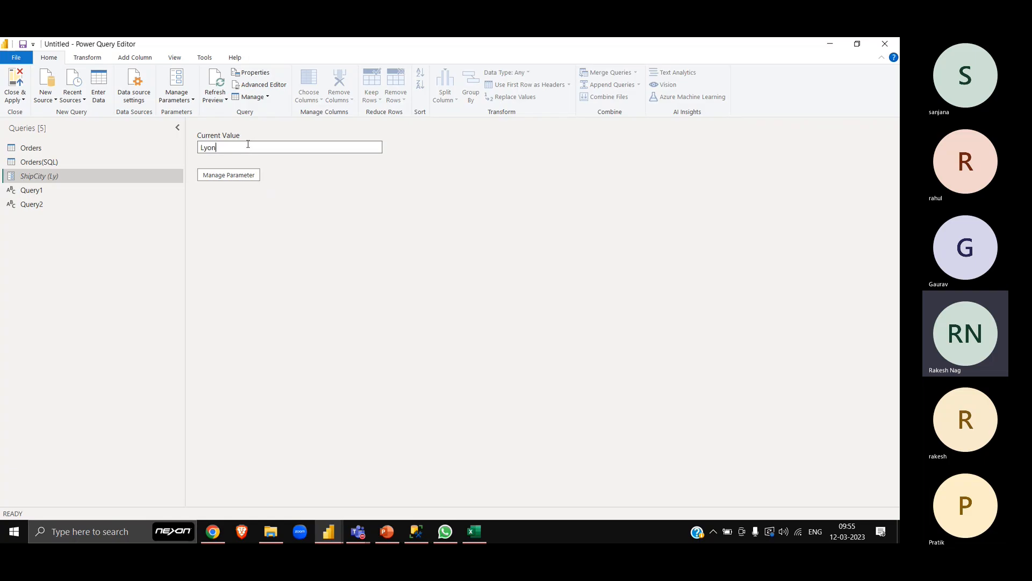
click(99, 202)
- Replace the Seattle picture in the Excel sheet with a new snip of Query2's formula and its Lyon result
key(alt+Tab)
key(Delete)
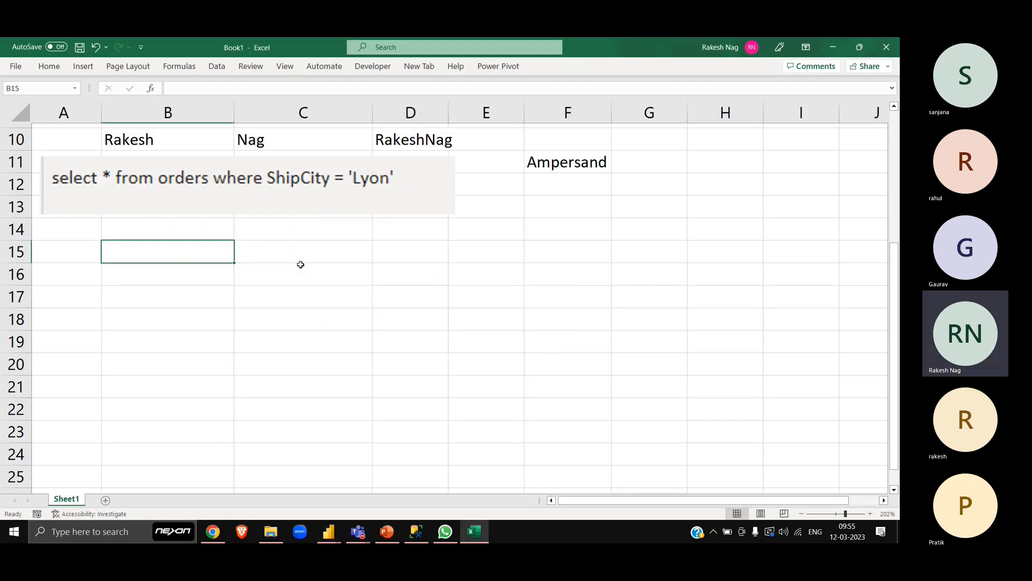
key(alt+Tab)
key(super+shift+s)
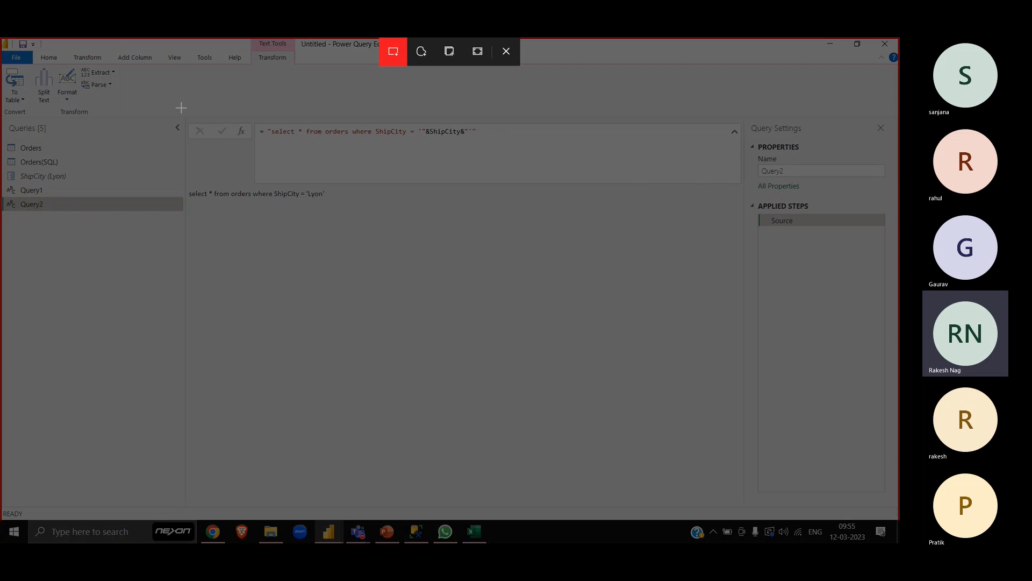
drag(184, 114, 500, 211)
key(alt+Tab)
key(ctrl+v)
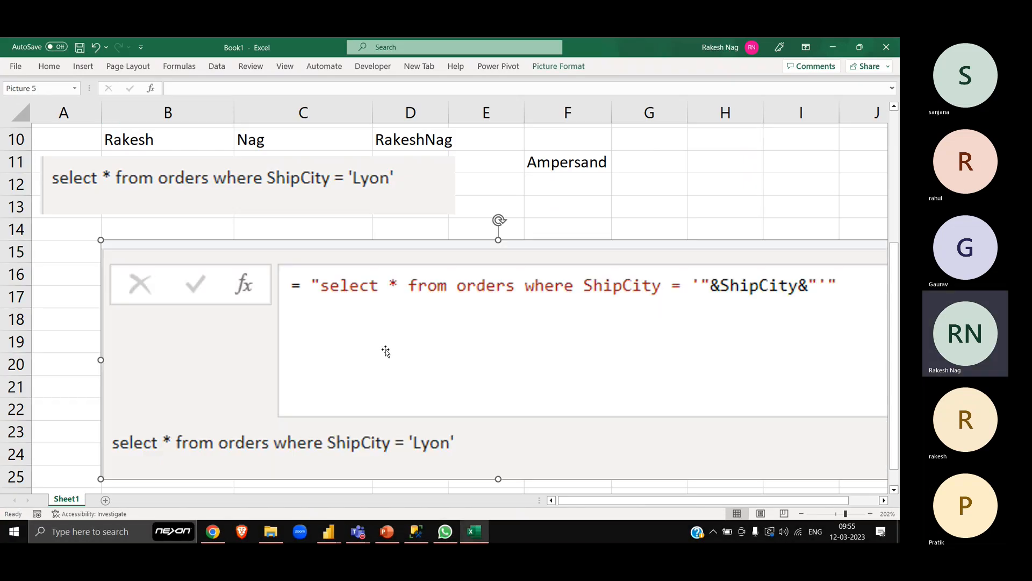
- Shrink the new formula picture and place it directly below the first query picture, over rows 14 to 20, then deselect it
drag(101, 239, 429, 323)
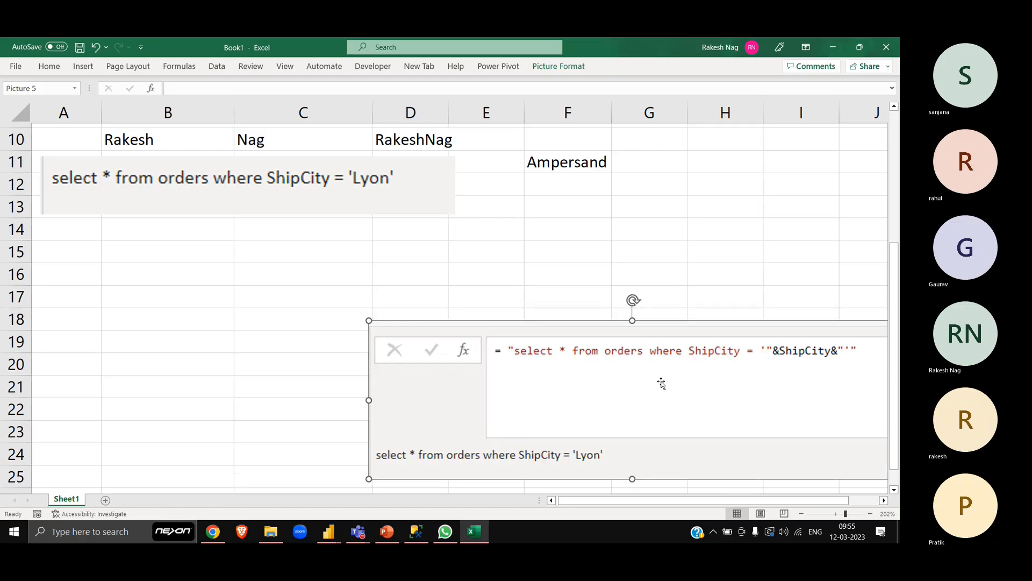
drag(661, 384, 205, 285)
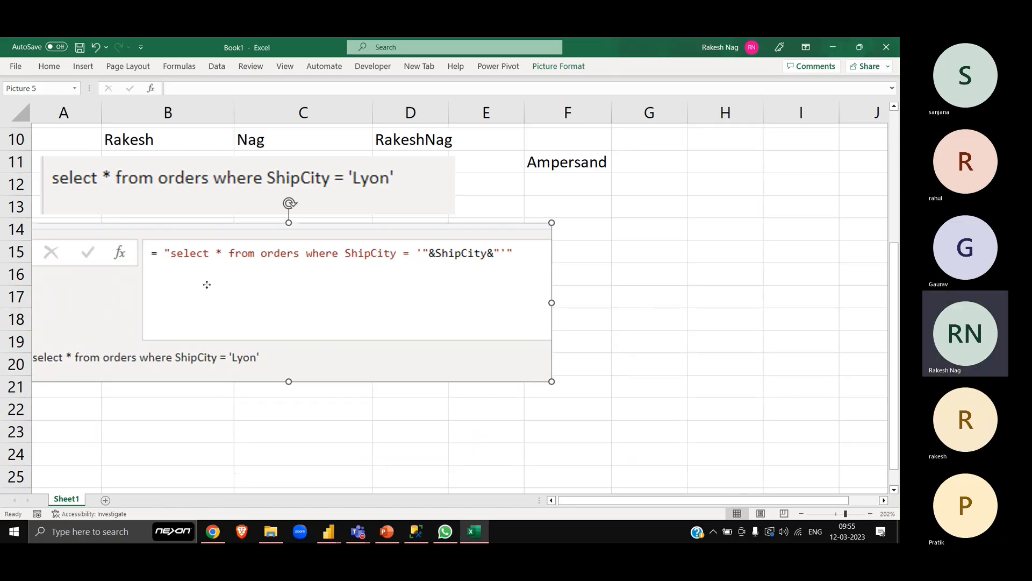
drag(272, 272, 292, 266)
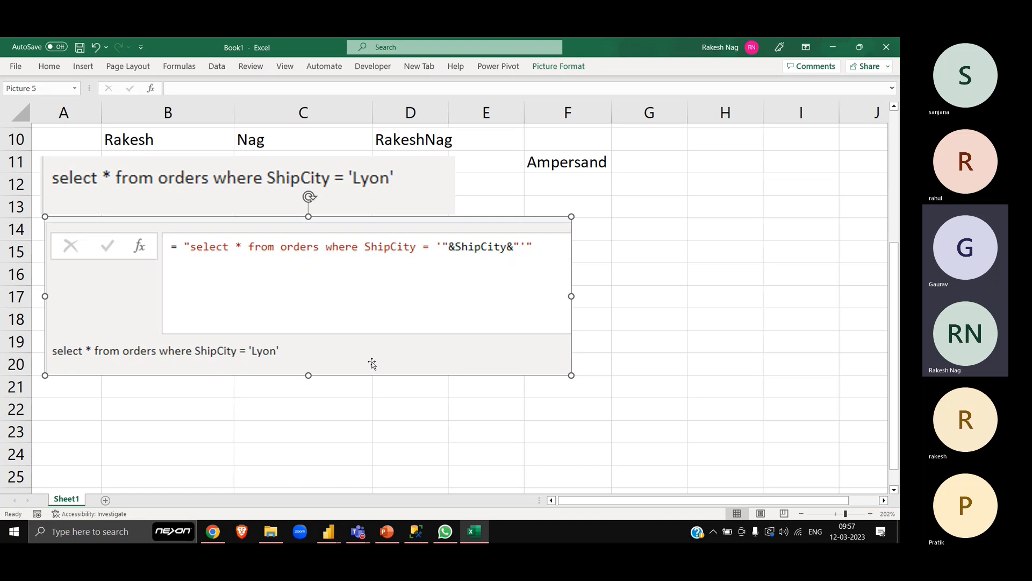
click(320, 408)
scroll(319, 408, down, 2)
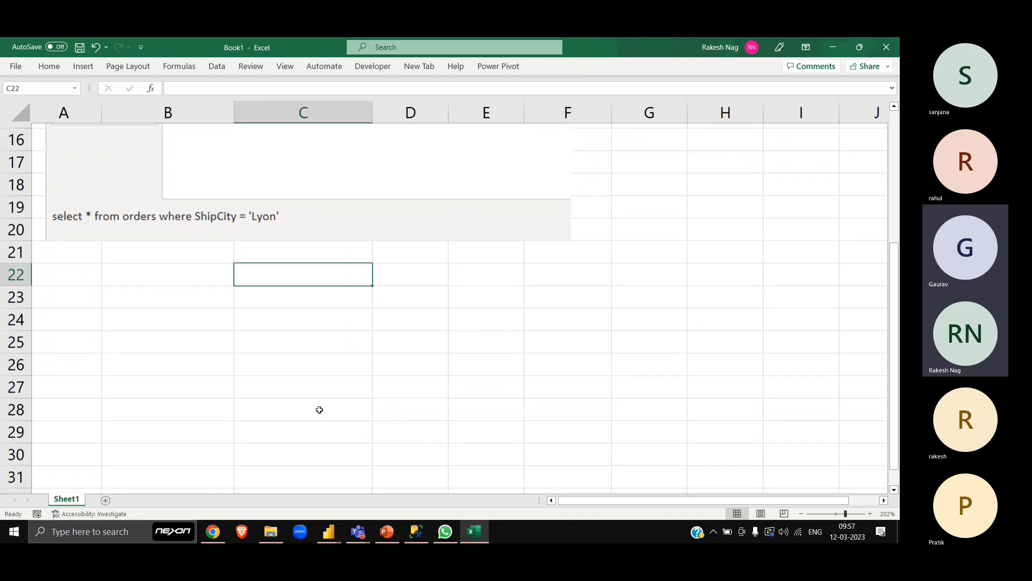
scroll(320, 409, up, 1)
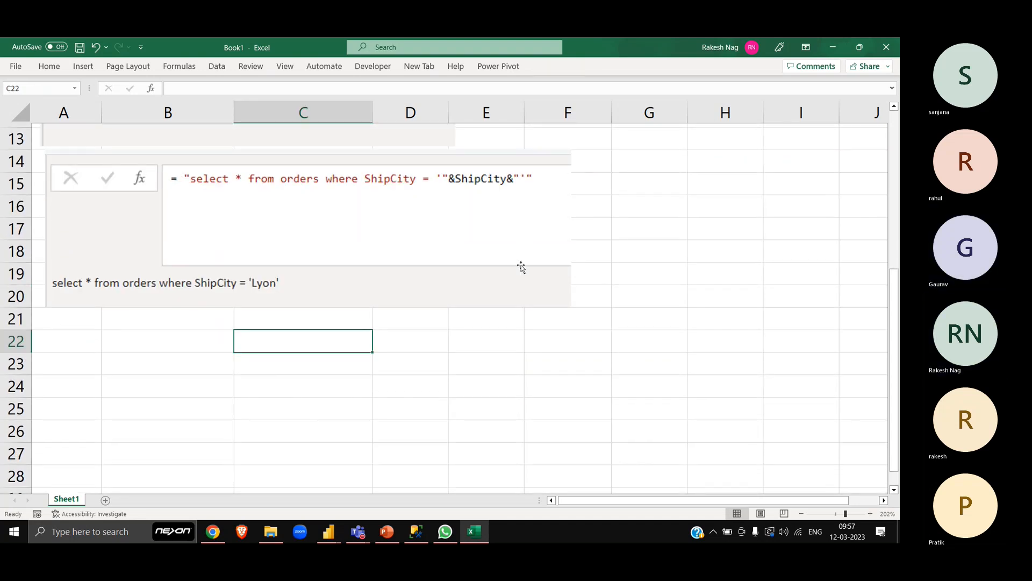
scroll(517, 319, up, 1)
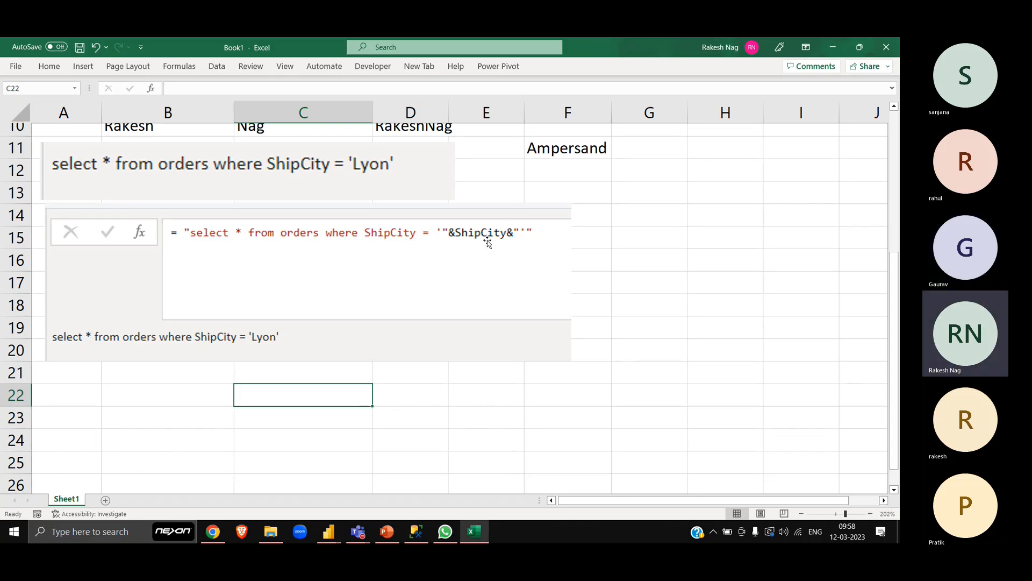
- Snip the Power Query list from Orders(SQL) to Query2, paste it into the Excel sheet, and place it beside the formula picture
key(alt+Tab)
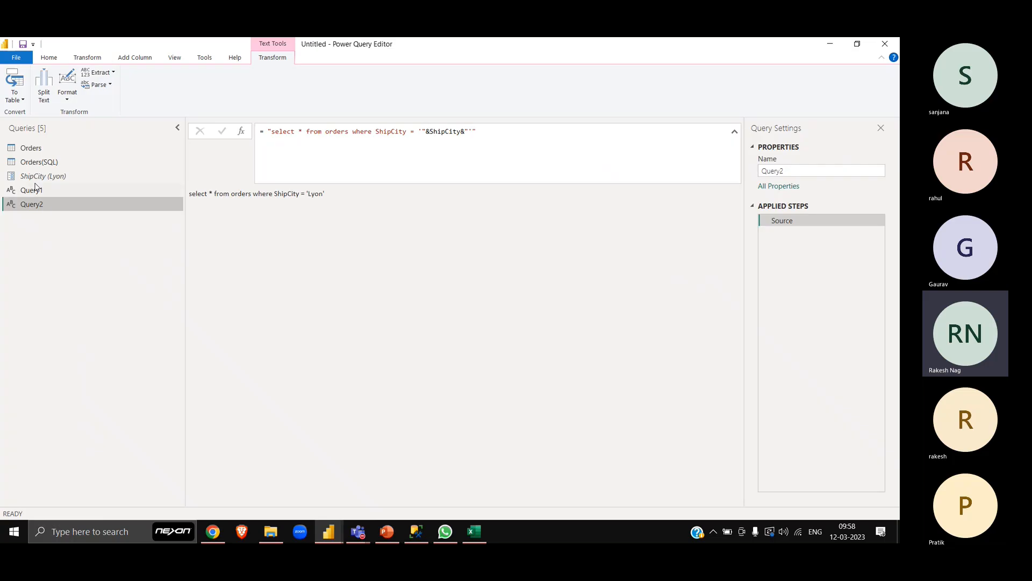
key(super+shift+s)
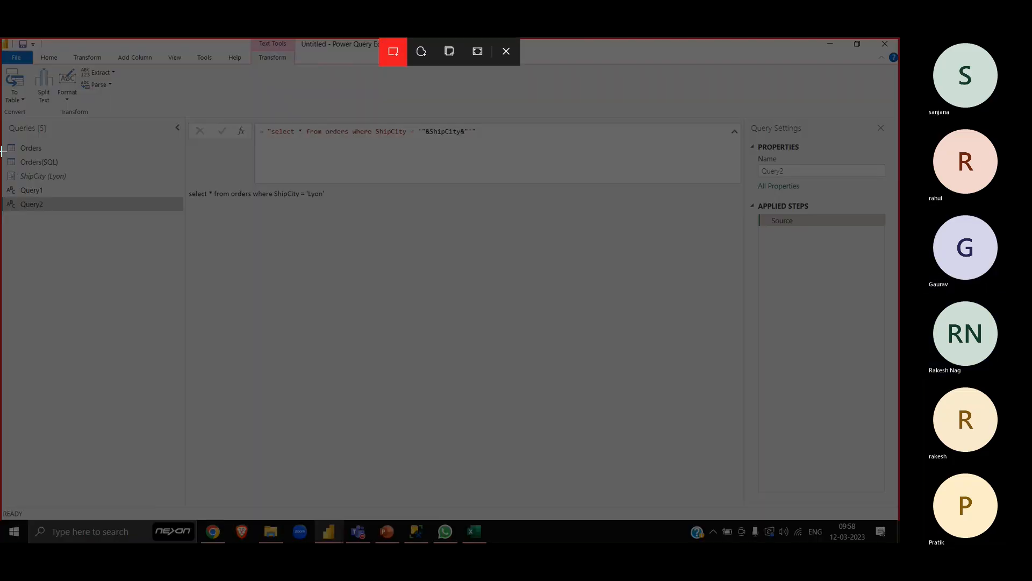
drag(2, 152, 104, 226)
key(alt+Tab)
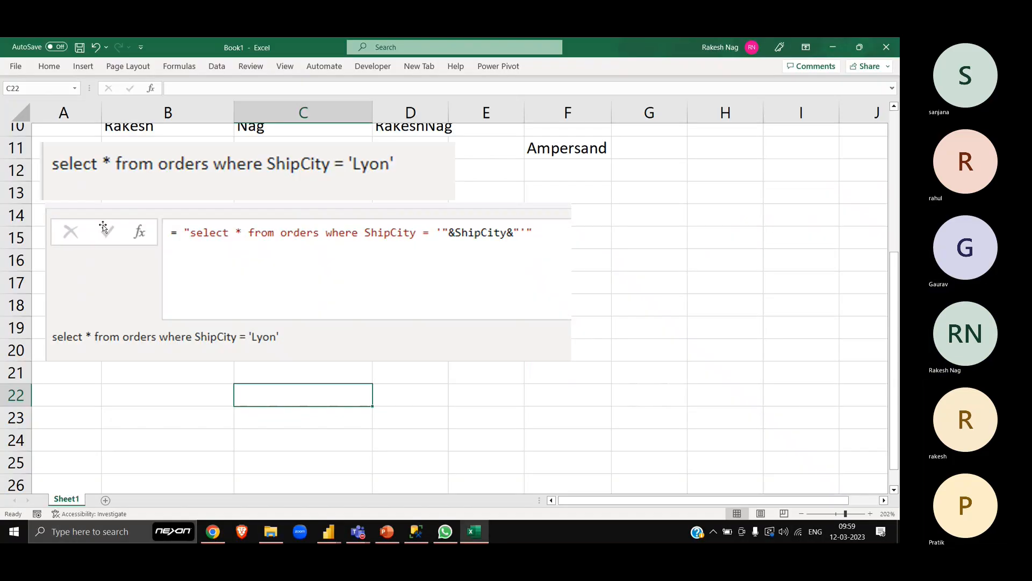
key(ctrl+v)
drag(316, 466, 687, 267)
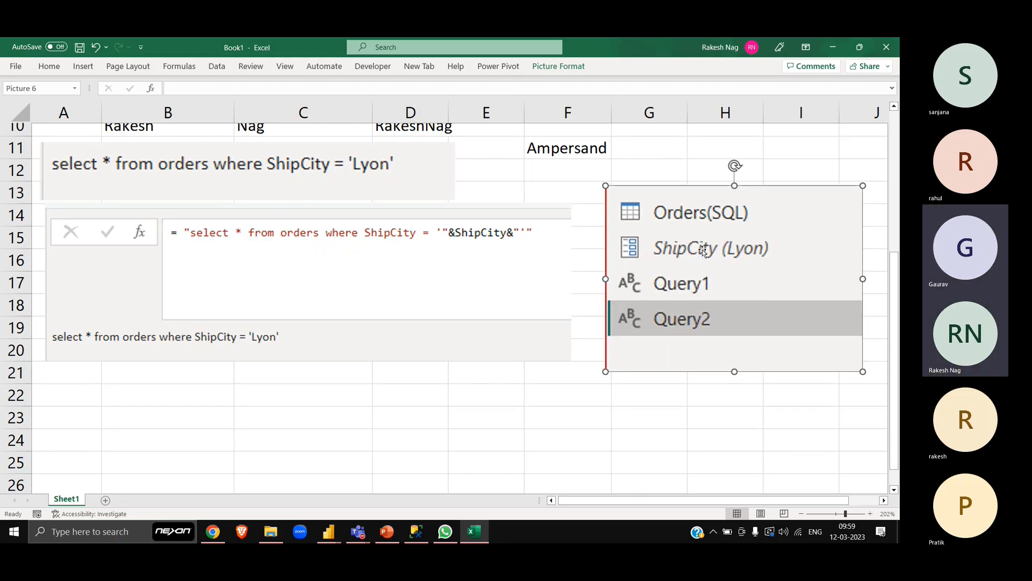
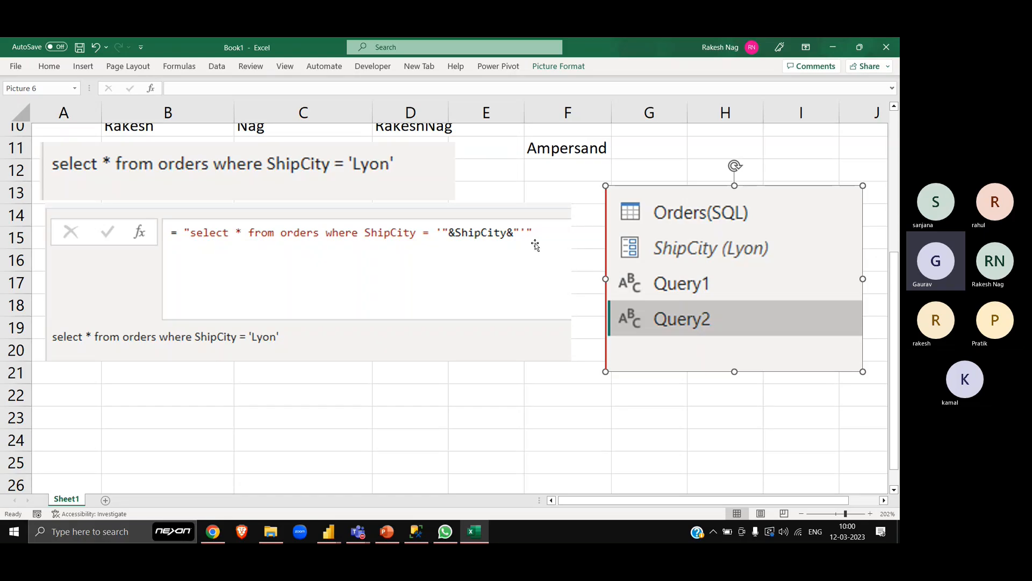
- Enter a sample first, middle and last name in separate cells B24, C24 and D24 below the pictures
click(250, 435)
key(Down)
key(Down)
key(Down)
key(Down)
key(Down)
key(Down)
key(Down)
key(Down)
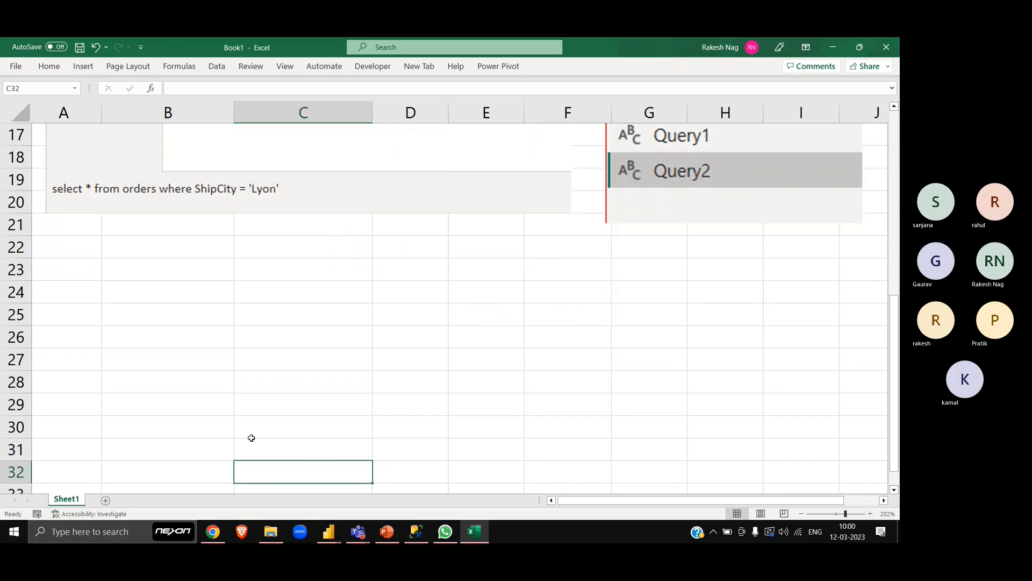
click(160, 302)
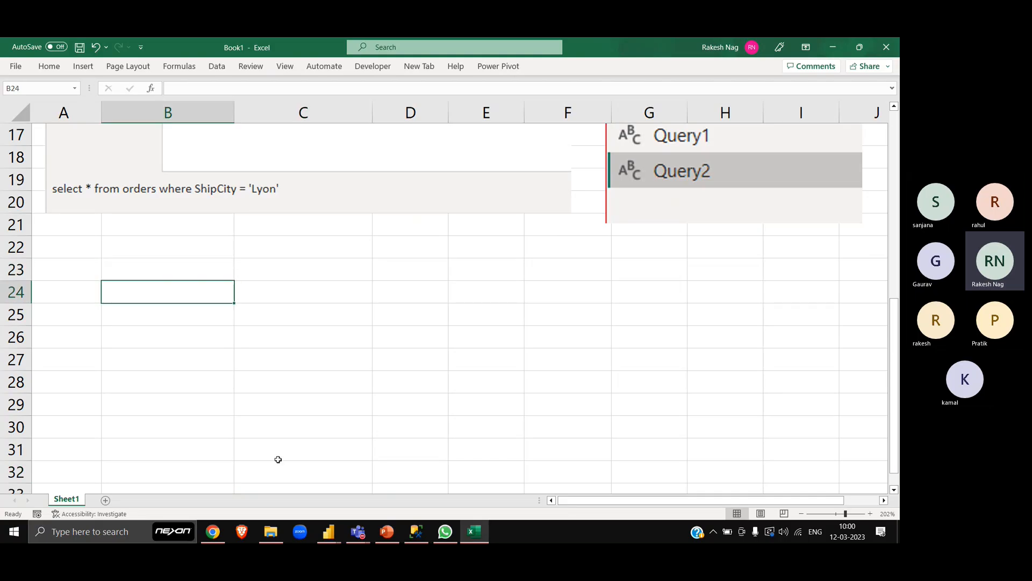
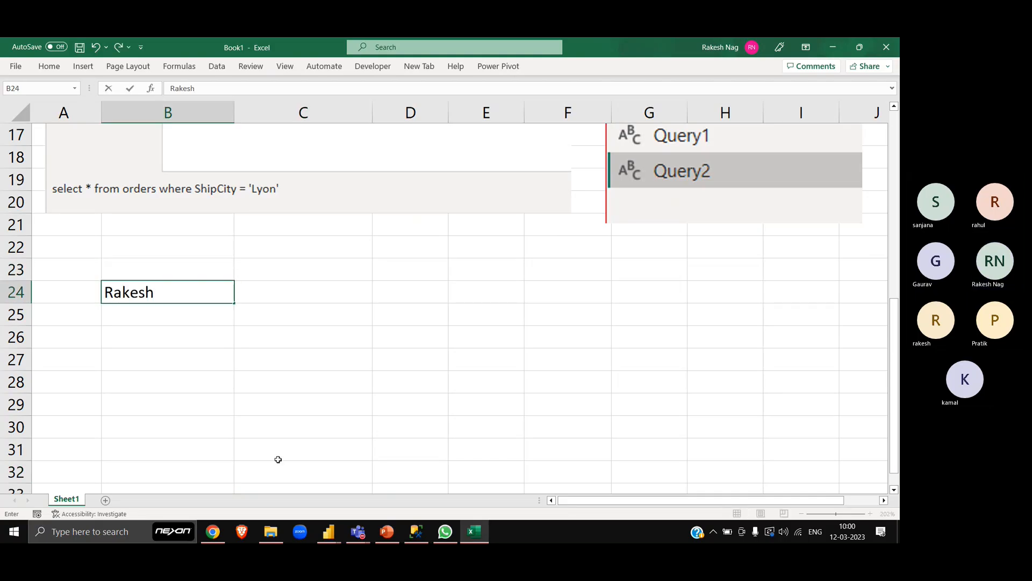
key(Tab)
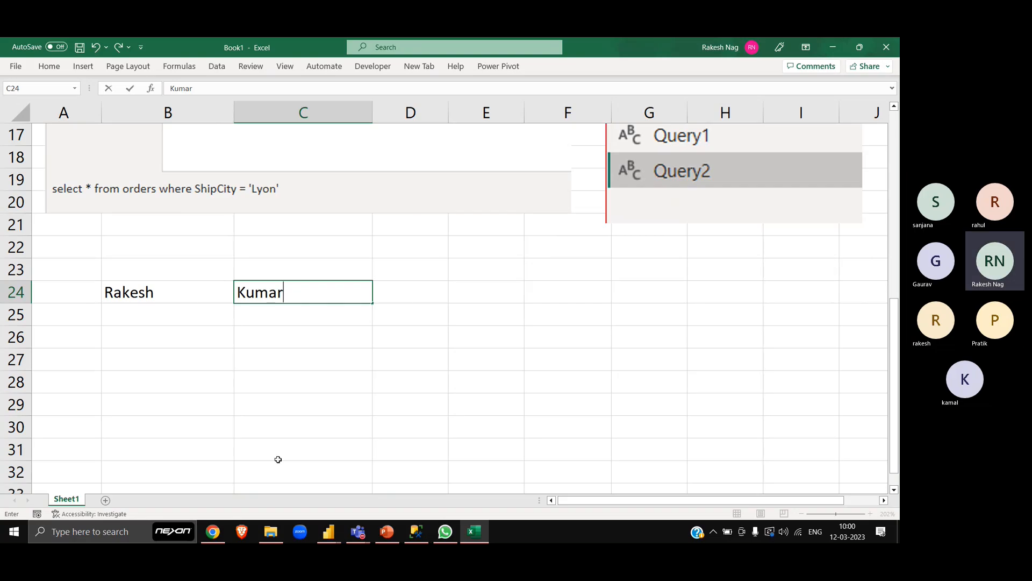
key(Tab)
key(Return)
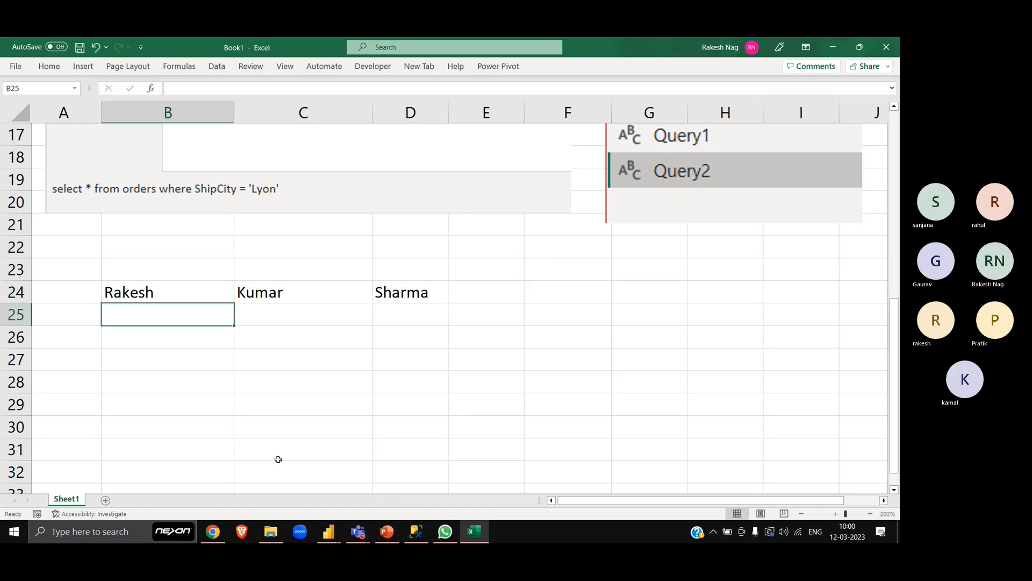
key(Up)
key(shift+Right)
key(shift+Right)
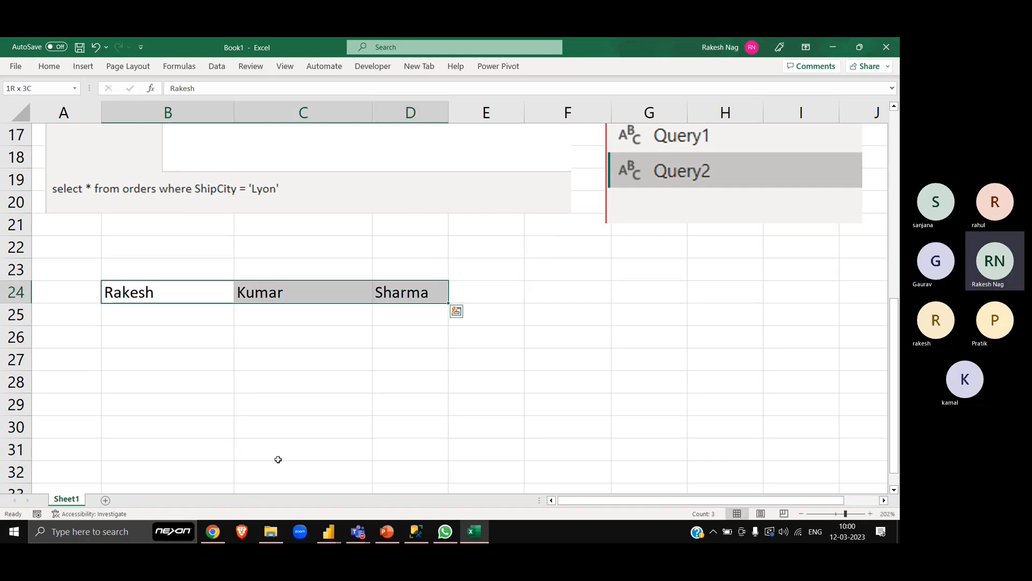
key(Right)
key(Right)
key(Left)
key(Left)
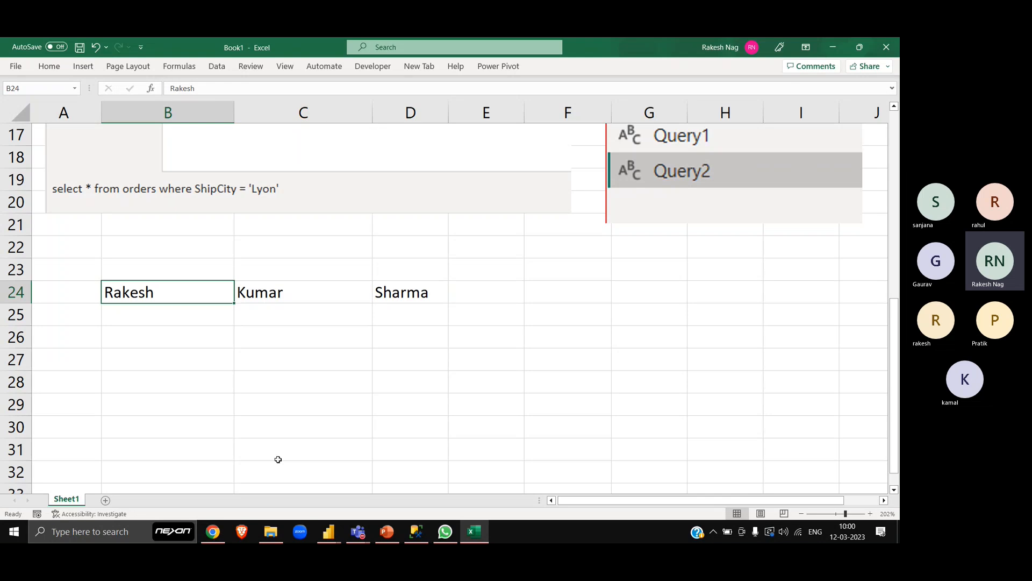
key(Right)
key(Right)
key(Right)
key(Down)
key(Down)
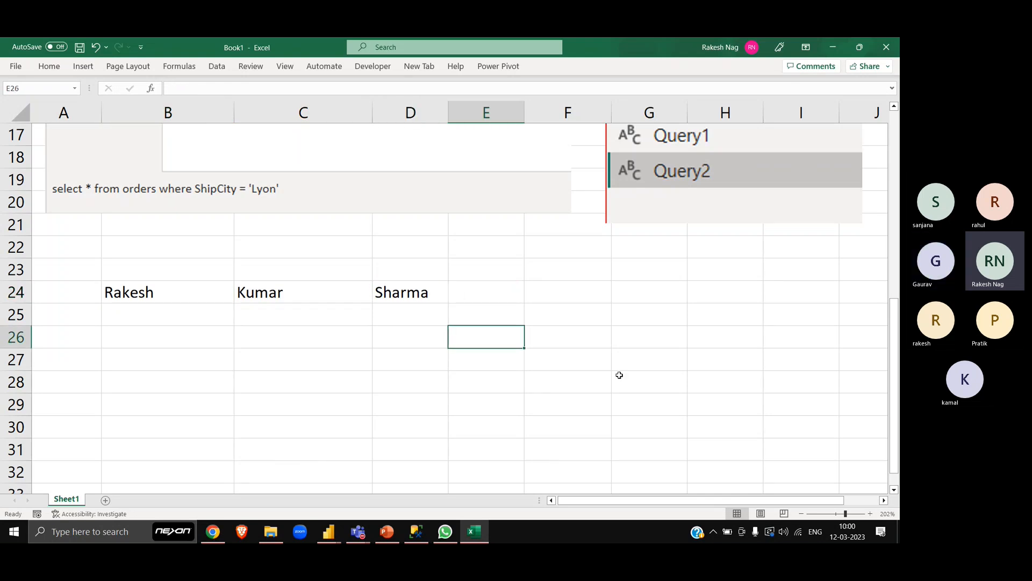
- Join the three name parts in cell F26 with the ampersand formula =B24&C24&D24
click(585, 334)
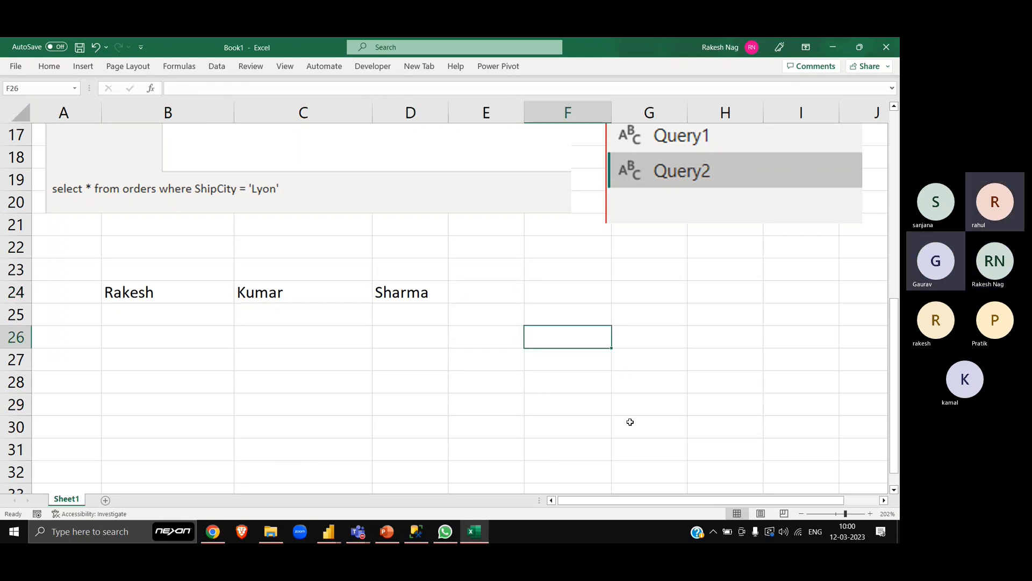
text(=)
key(Up)
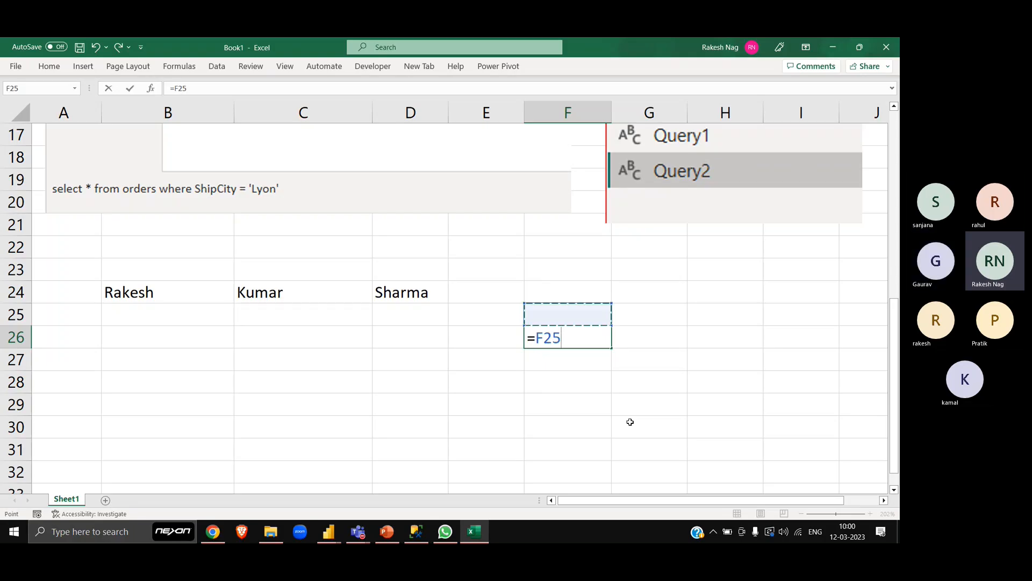
key(Up)
key(Left)
key(Left)
key(Left)
key(Left)
key(Left)
key(Right)
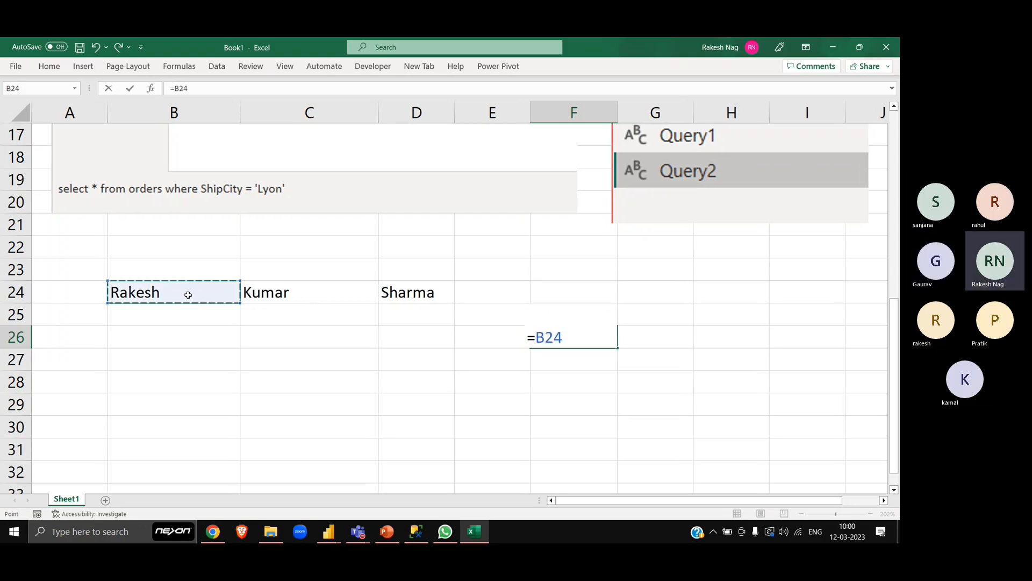
text(&)
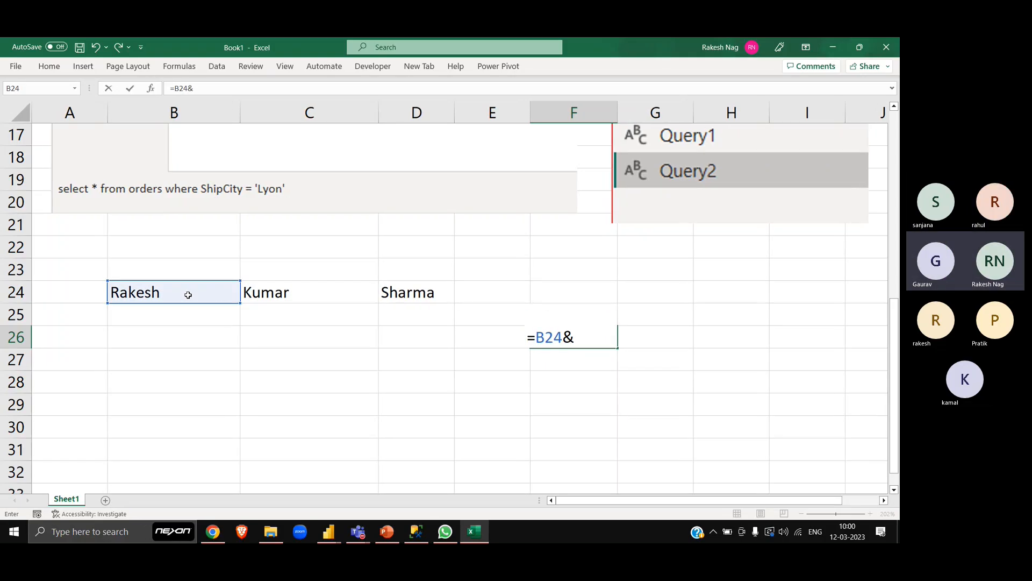
click(332, 290)
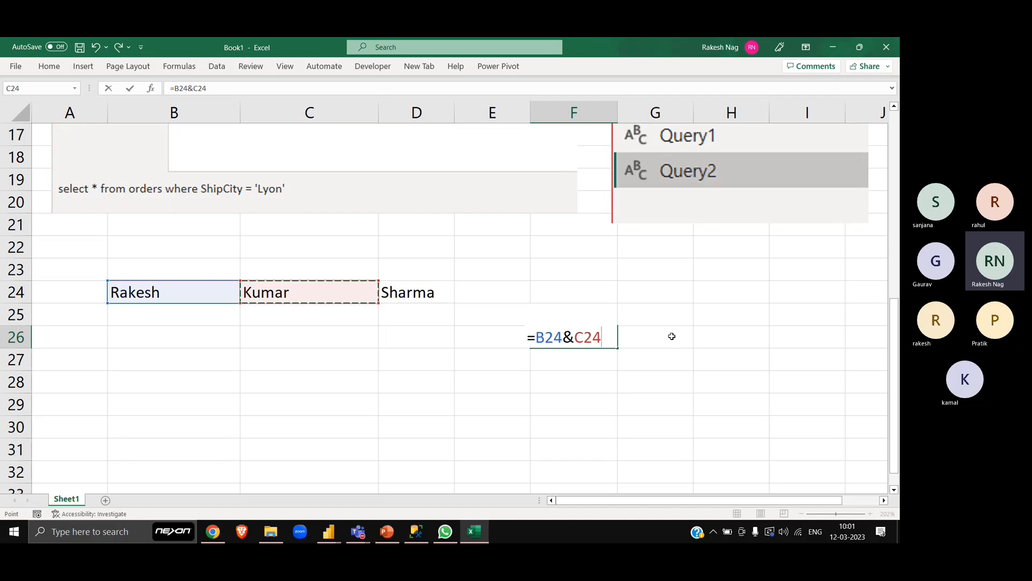
text(&)
click(435, 289)
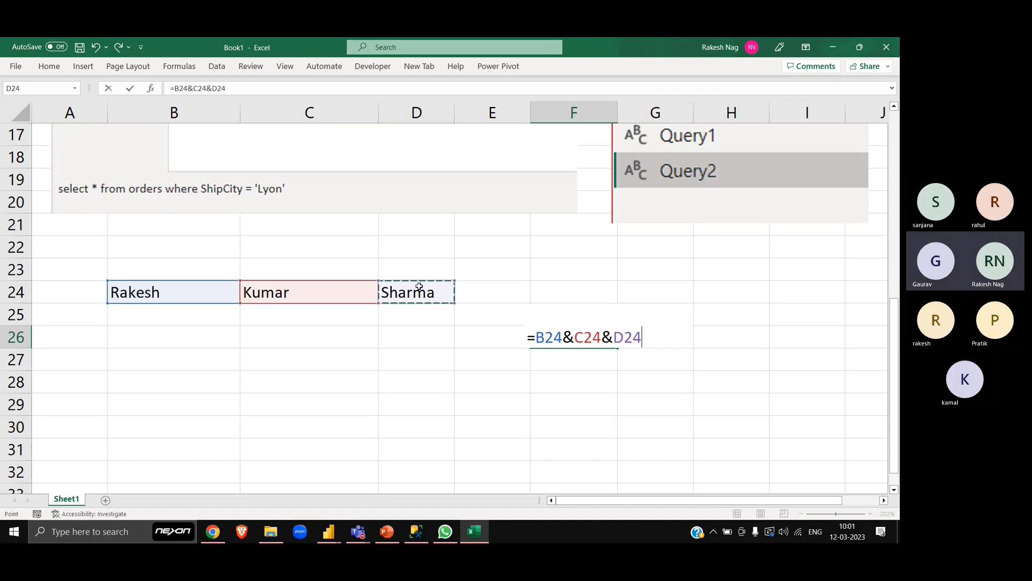
key(Return)
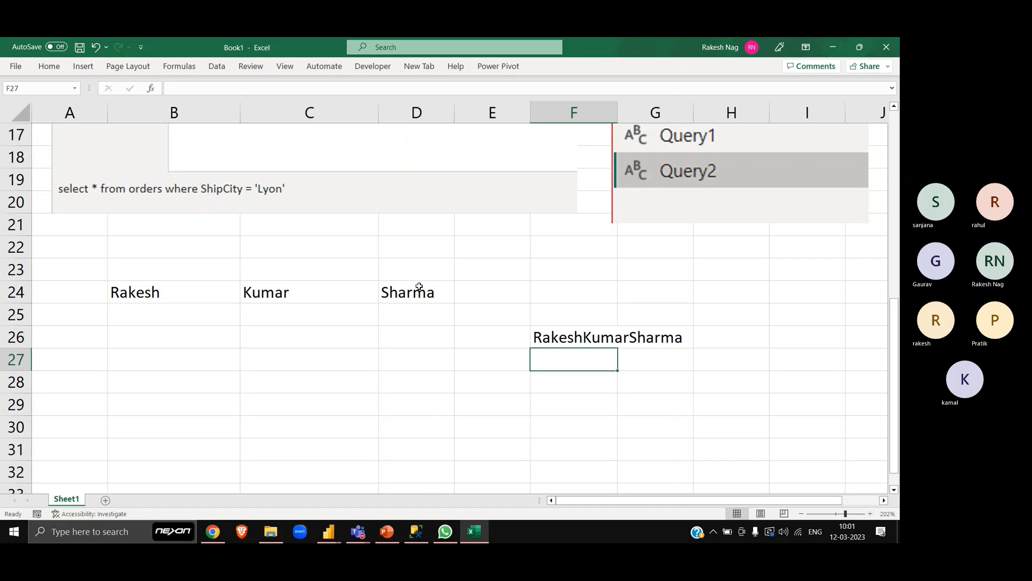
key(Up)
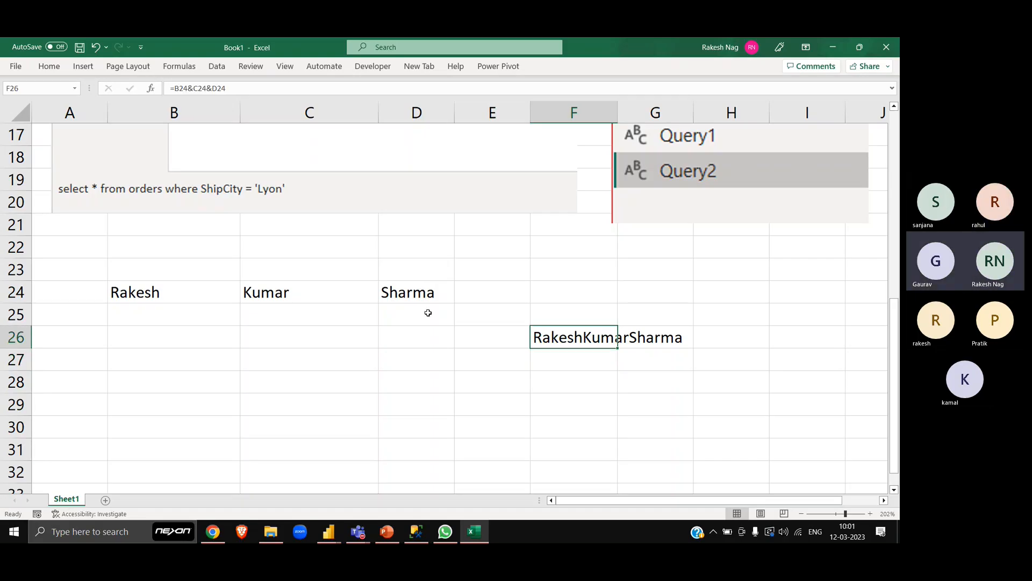
- Enter a colon, a semicolon and a double quotation mark in cells E22, E23 and E24
scroll(424, 310, up, 2)
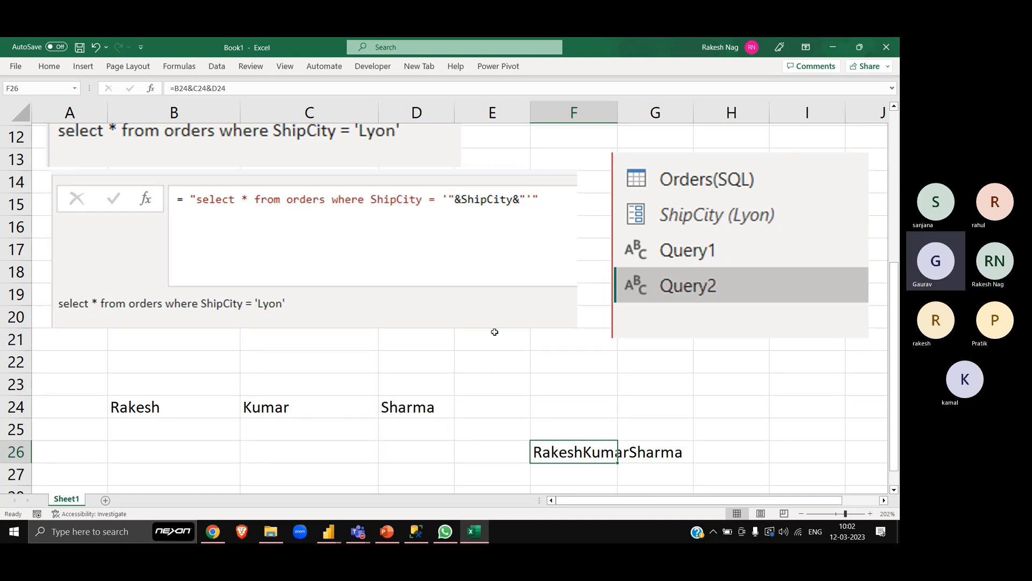
click(498, 369)
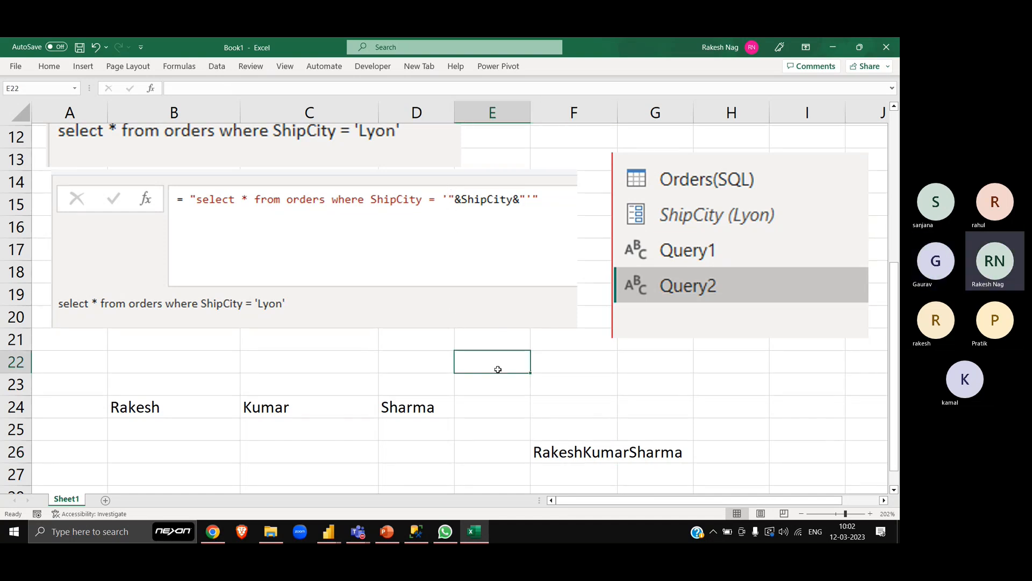
text(:)
key(Return)
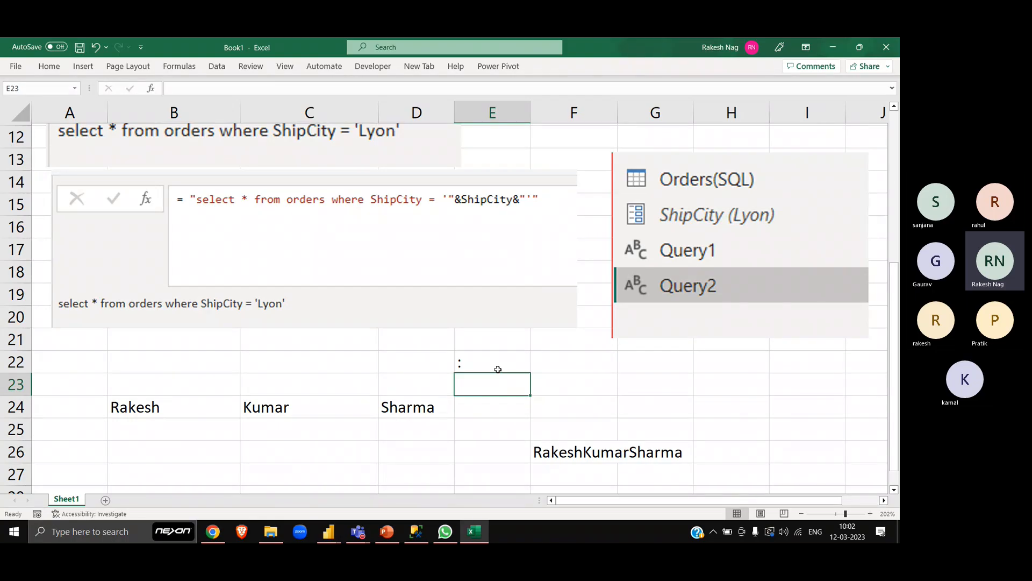
text(;)
key(Return)
text(")
key(Return)
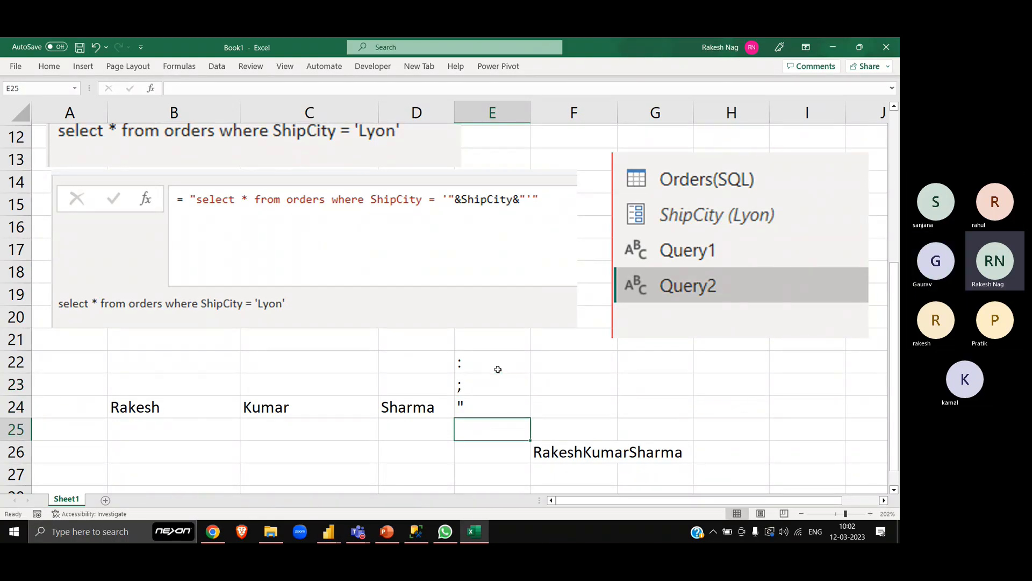
- Clear the three punctuation marks from cells E22 to E24
click(498, 369)
key(shift+Down)
key(shift+Down)
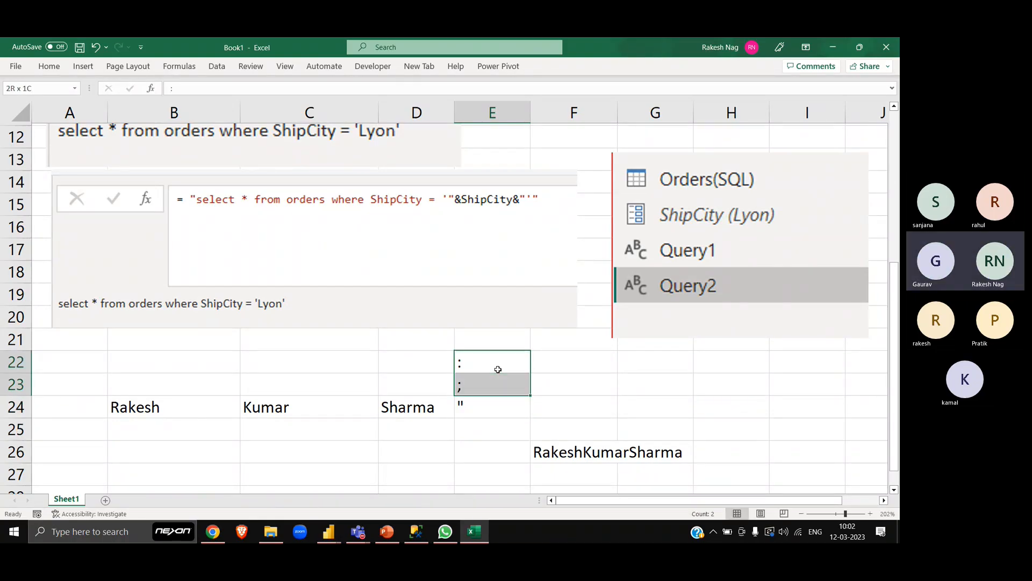
key(Delete)
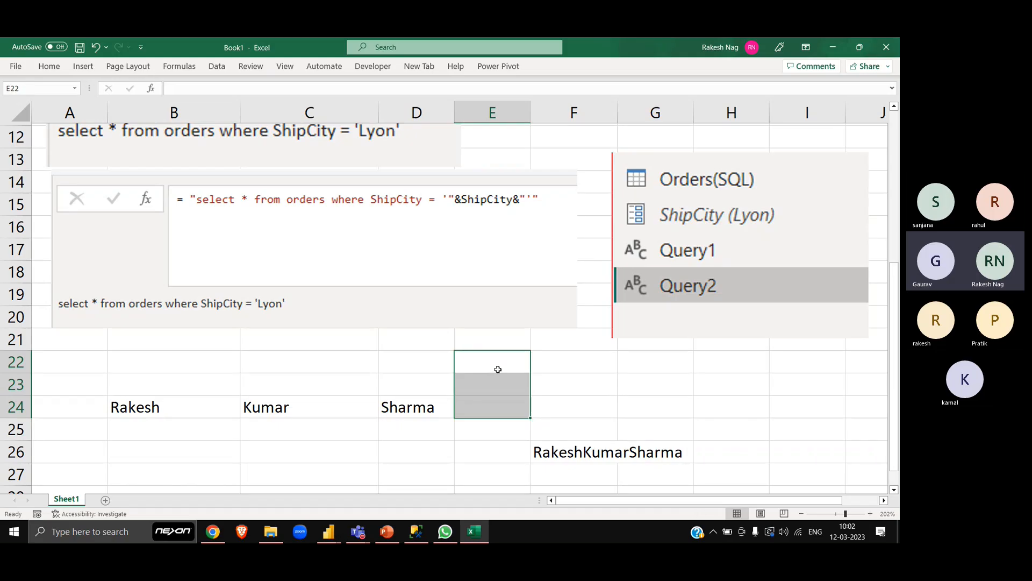
key(Up)
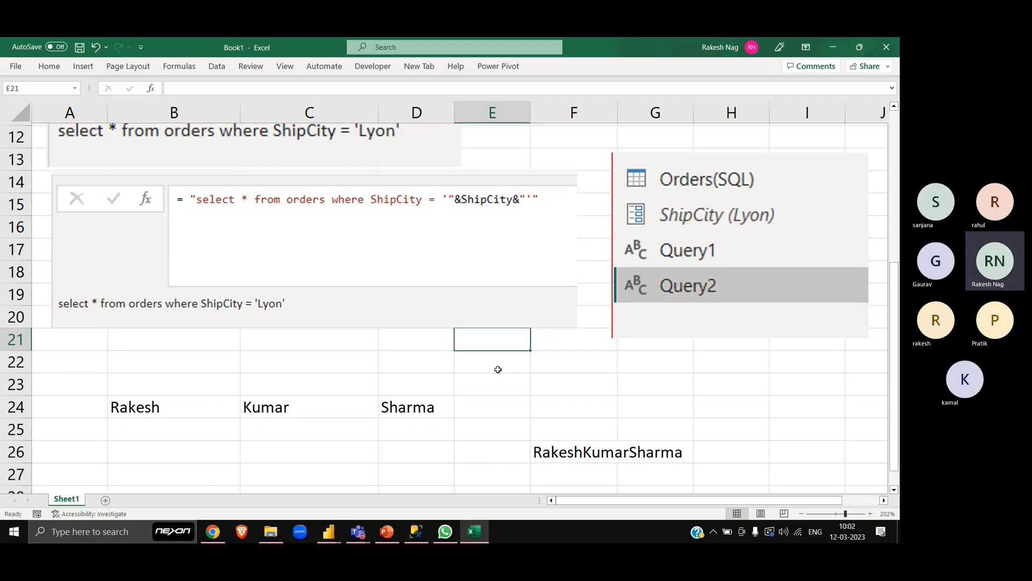
key(Down)
key(Down)
key(Down)
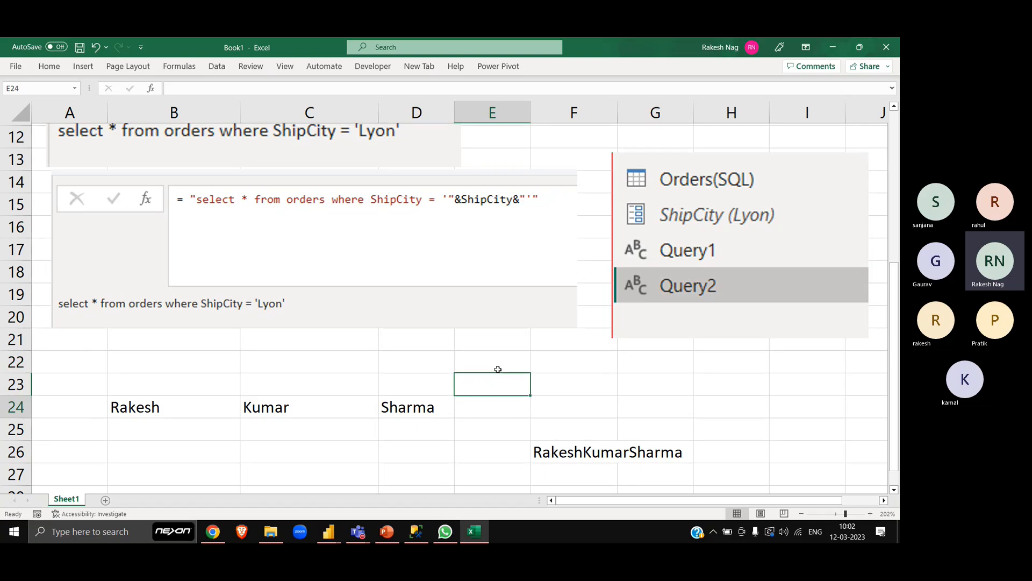
- Enter an opening round bracket "(" in B26 and its name "Round Bracket" in C26
scroll(498, 369, down, 2)
click(218, 330)
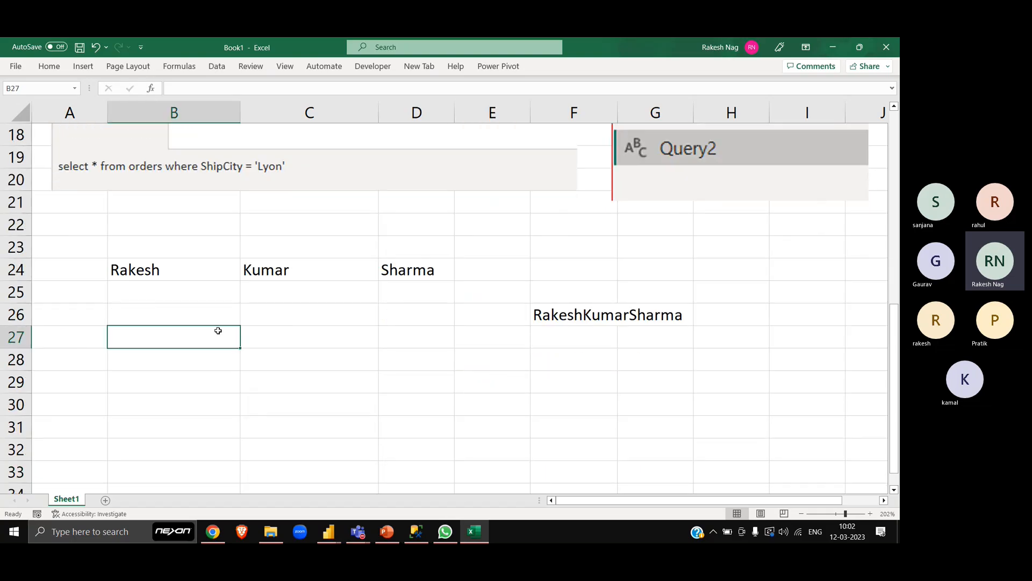
key(Up)
text(()
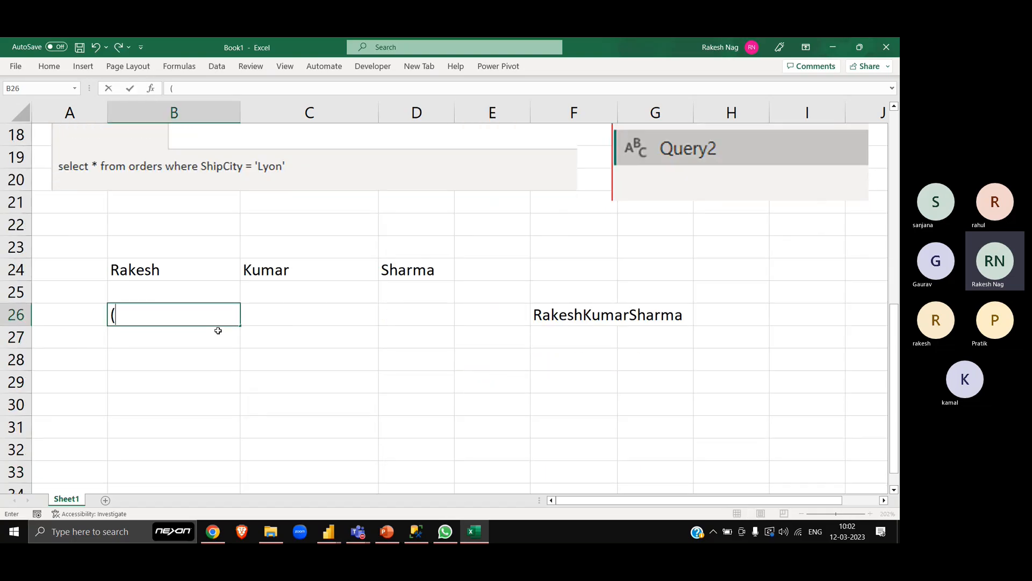
key(Tab)
text(Round Bra)
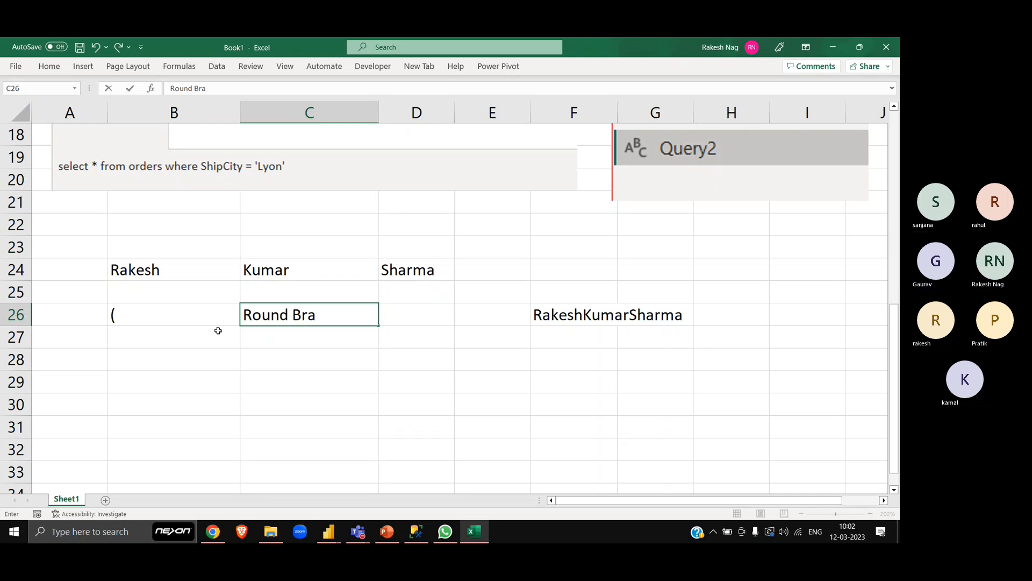
text(cket)
key(Tab)
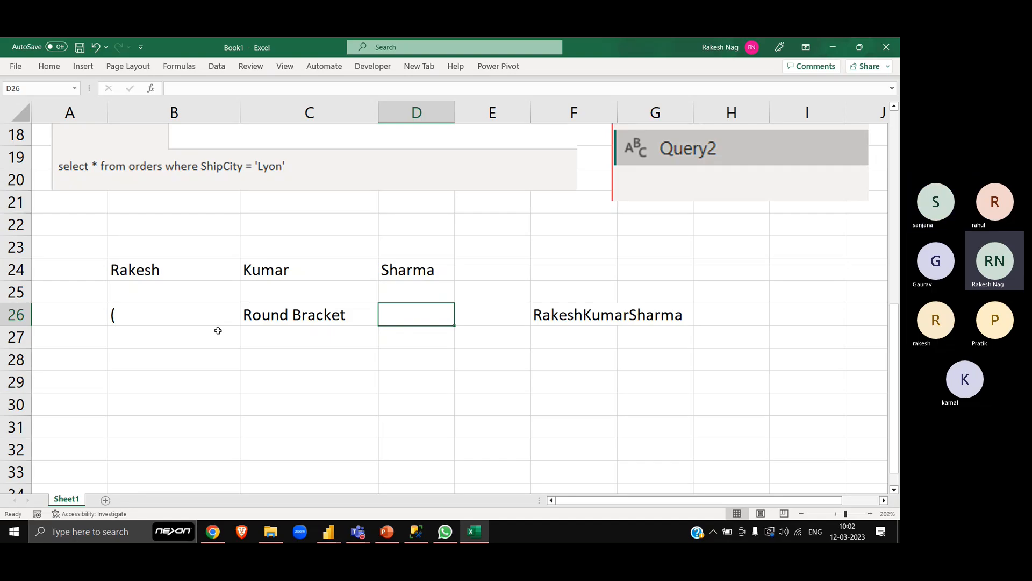
- Add the alternative name "Parenthesis" in D26 beside "Round Bracket"
key(Left)
key(Left)
key(Right)
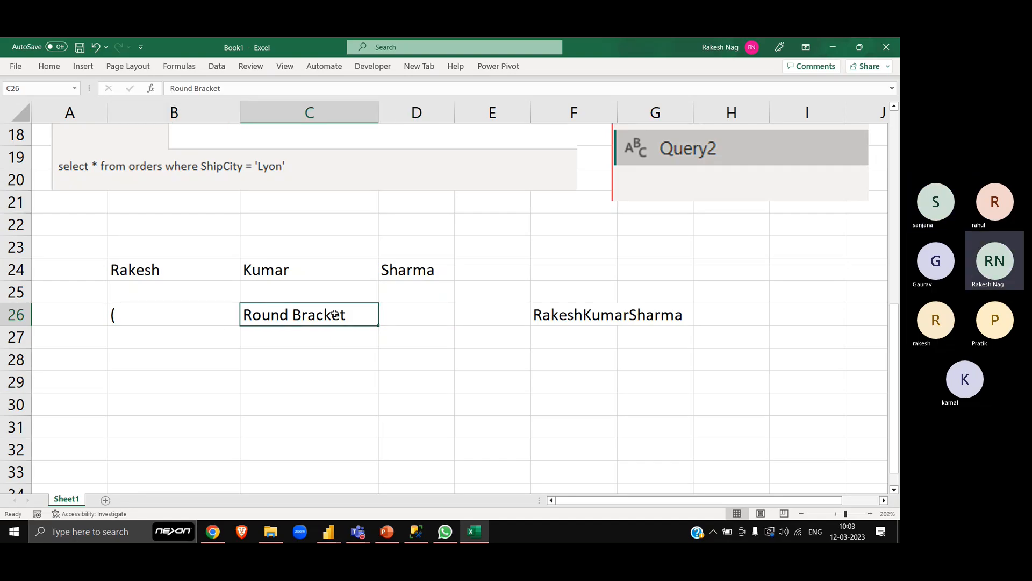
key(Right)
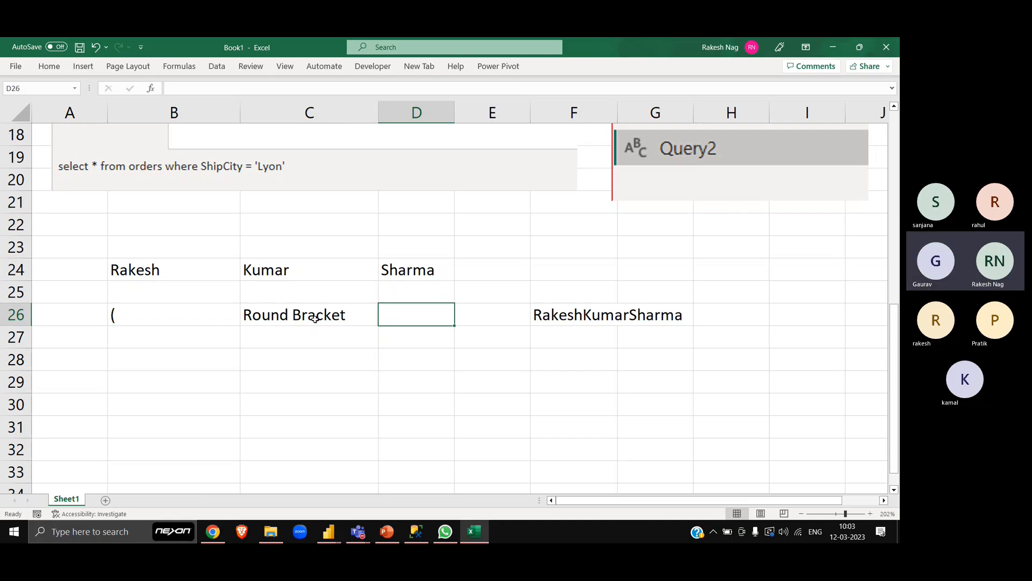
text(Paren)
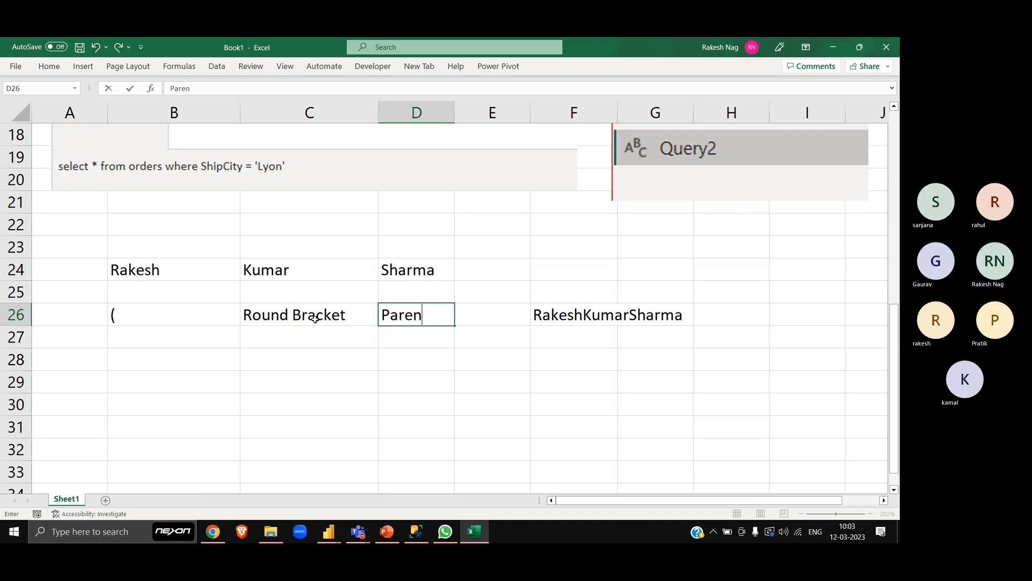
text(thesis)
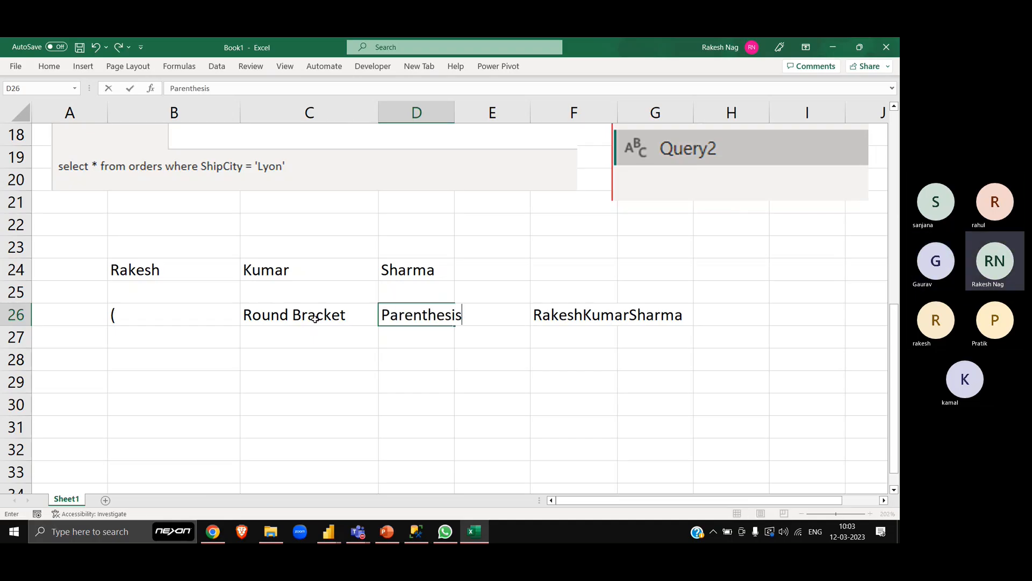
key(Return)
- Enter an opening curly bracket "{" in B27 and its name "Curly Bracket" in C27
key(Left)
key(Left)
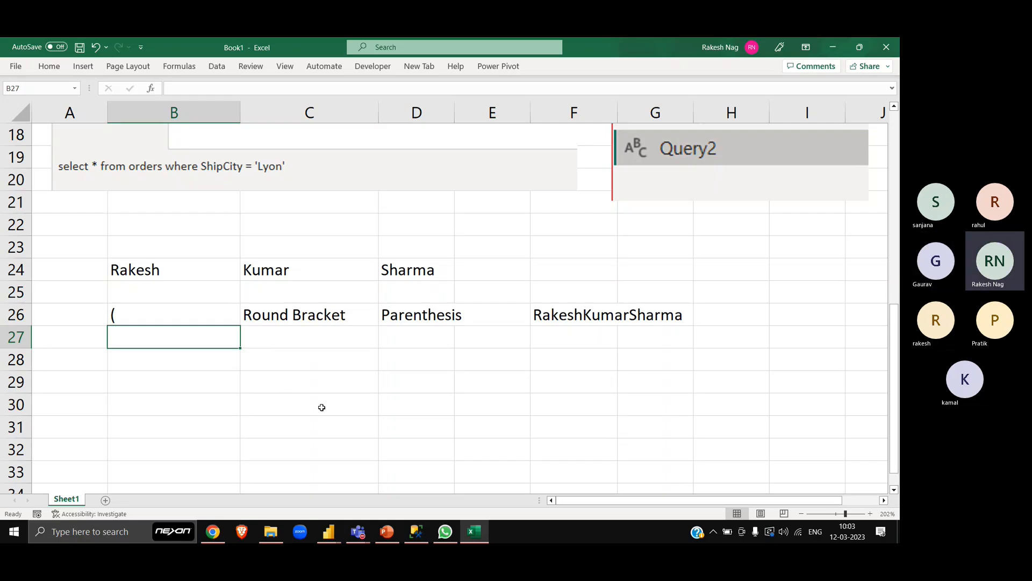
text({)
key(Tab)
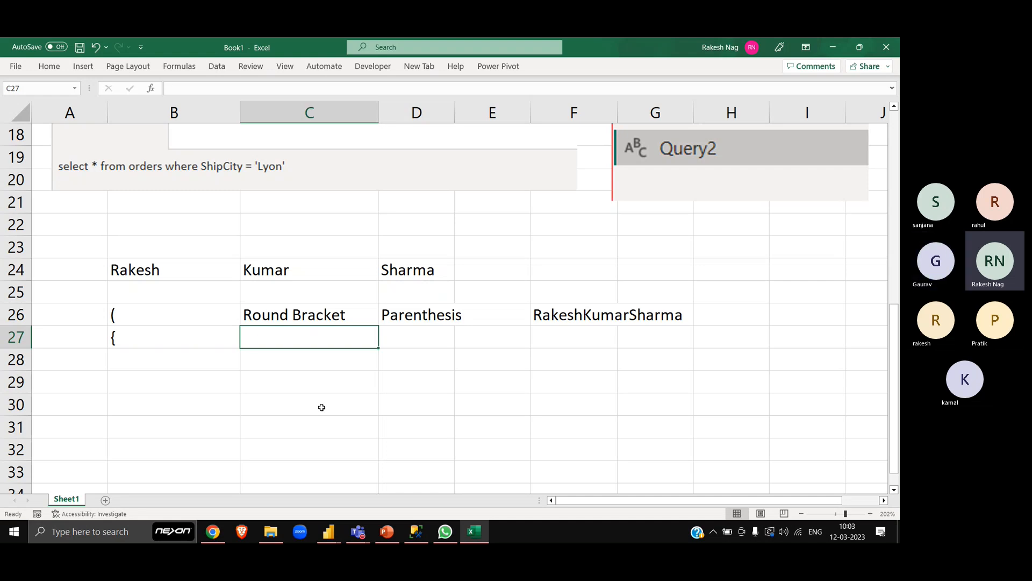
text(Curly)
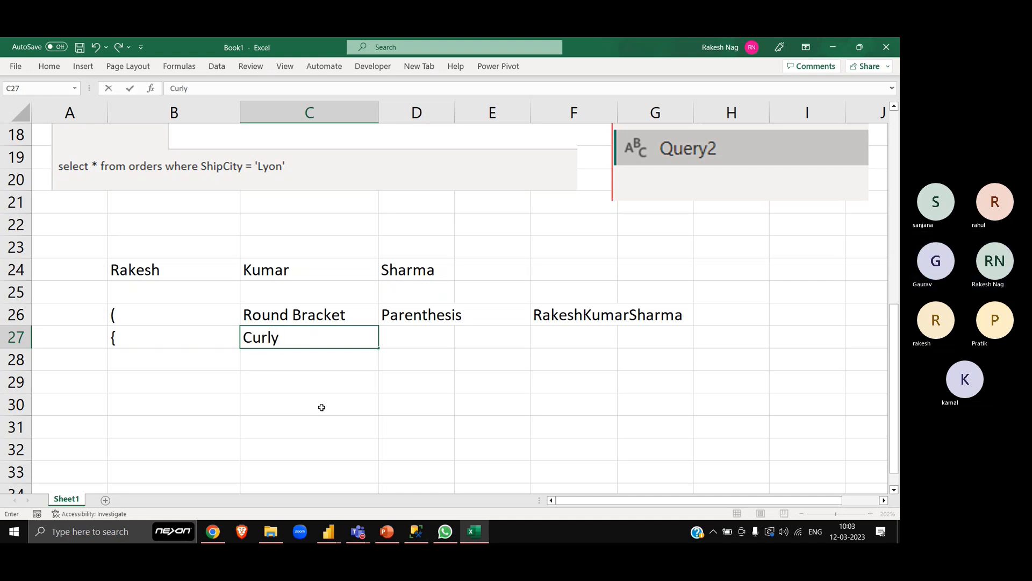
text( Bracket)
key(Tab)
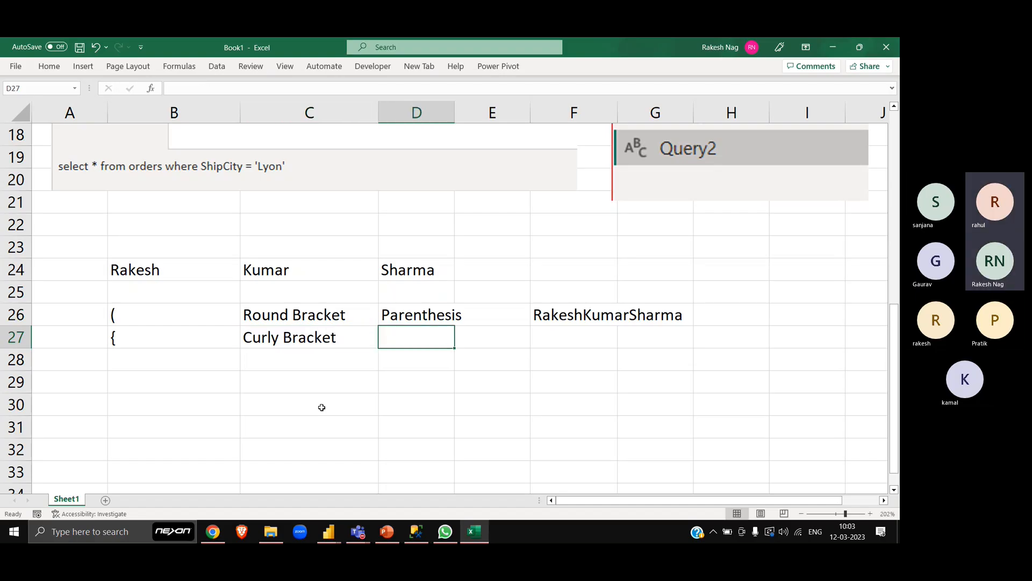
- Compare the round and curly bracket entries, highlighting the whole of row 26 and row 27 in turn
key(Left)
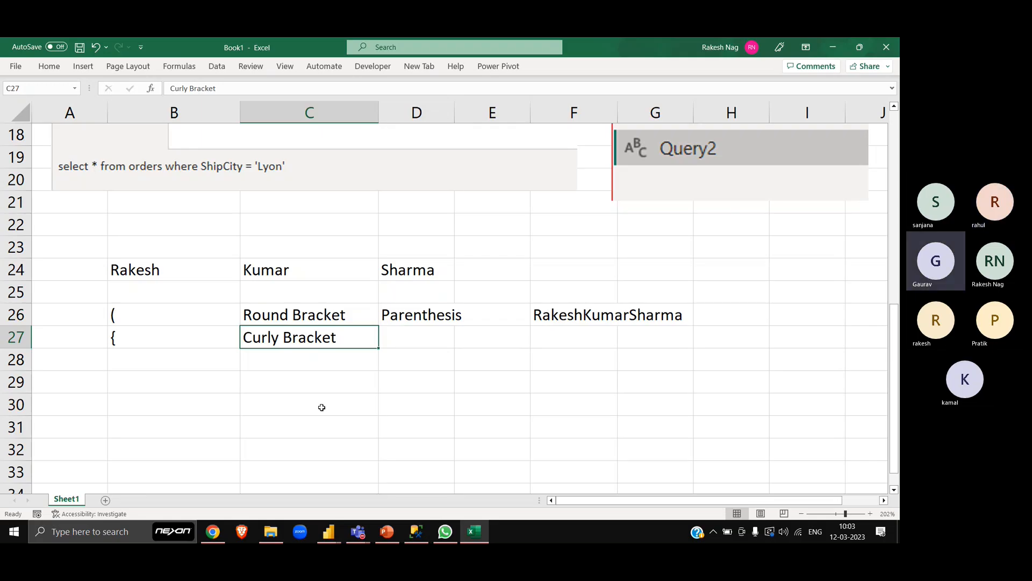
key(Up)
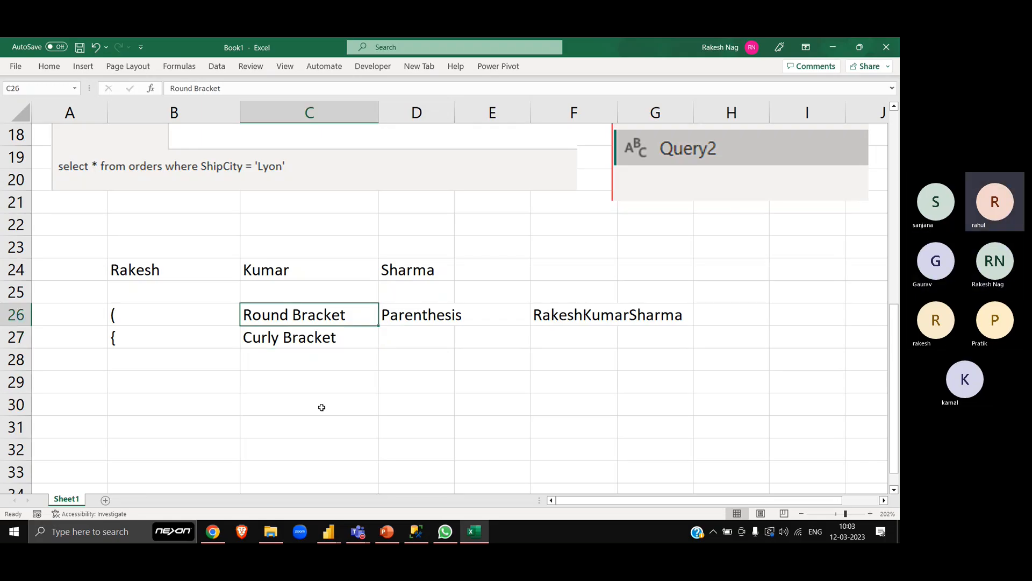
key(Down)
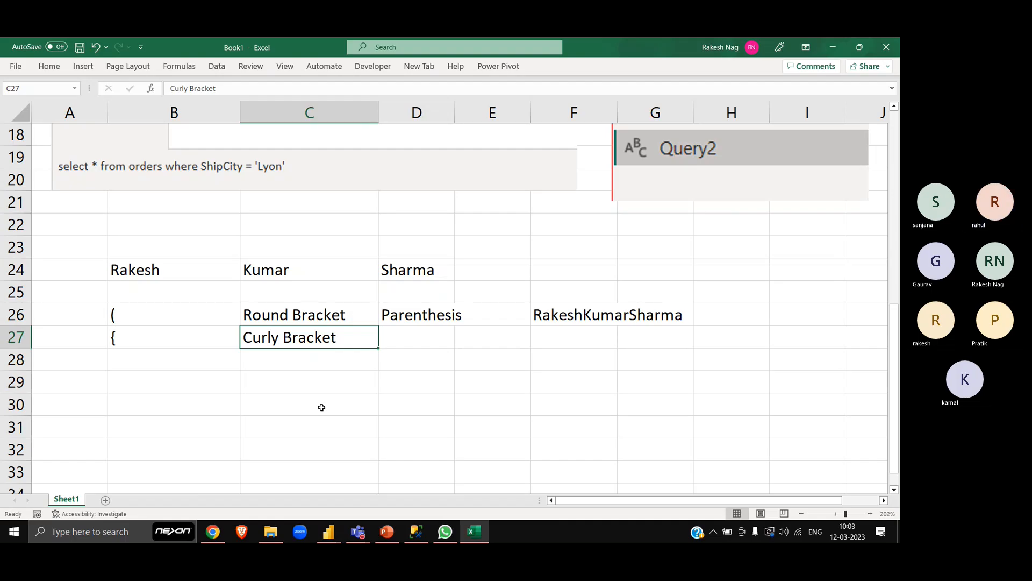
key(Up)
key(shift+space)
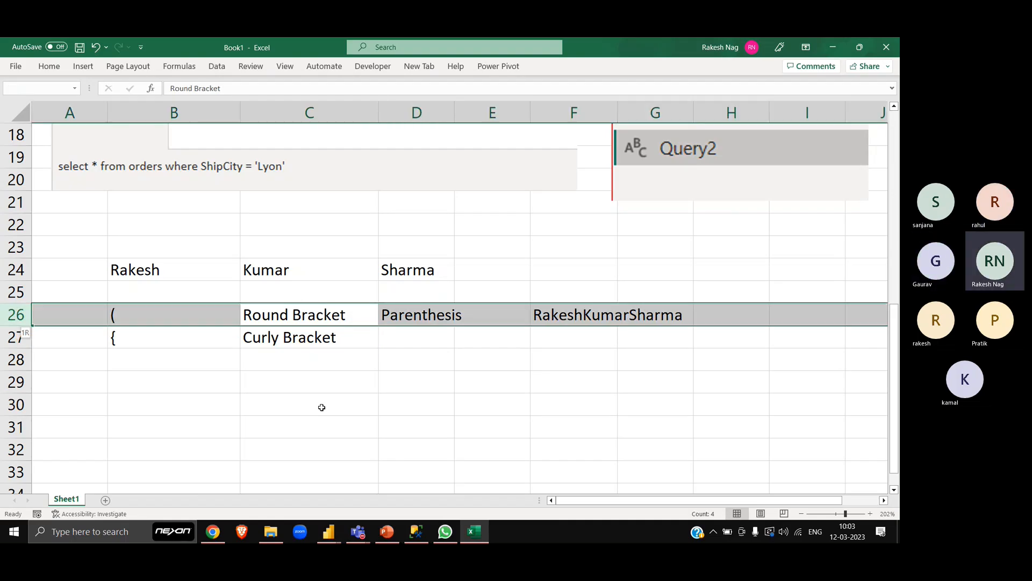
key(Down)
key(shift+space)
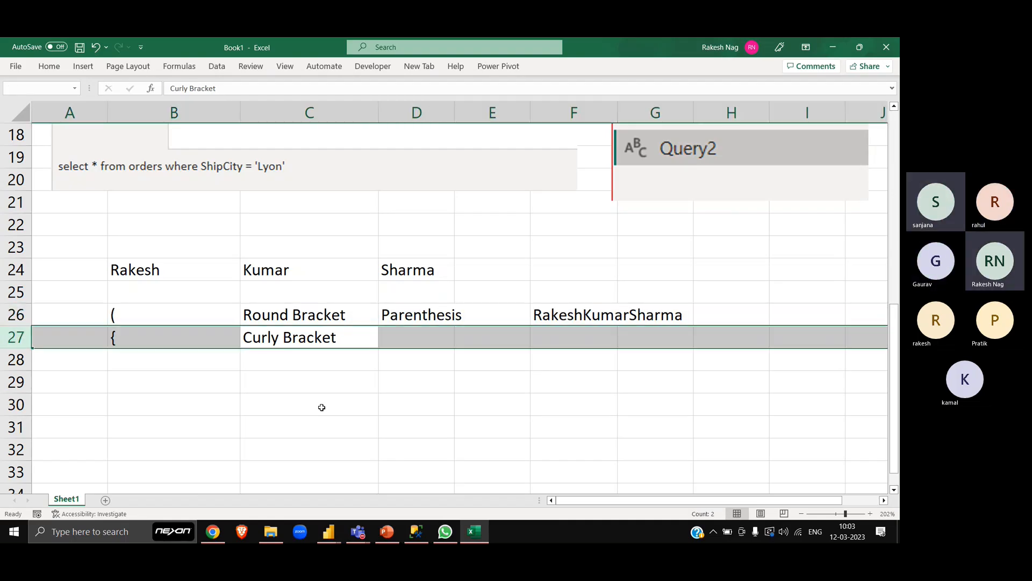
key(Down)
key(Left)
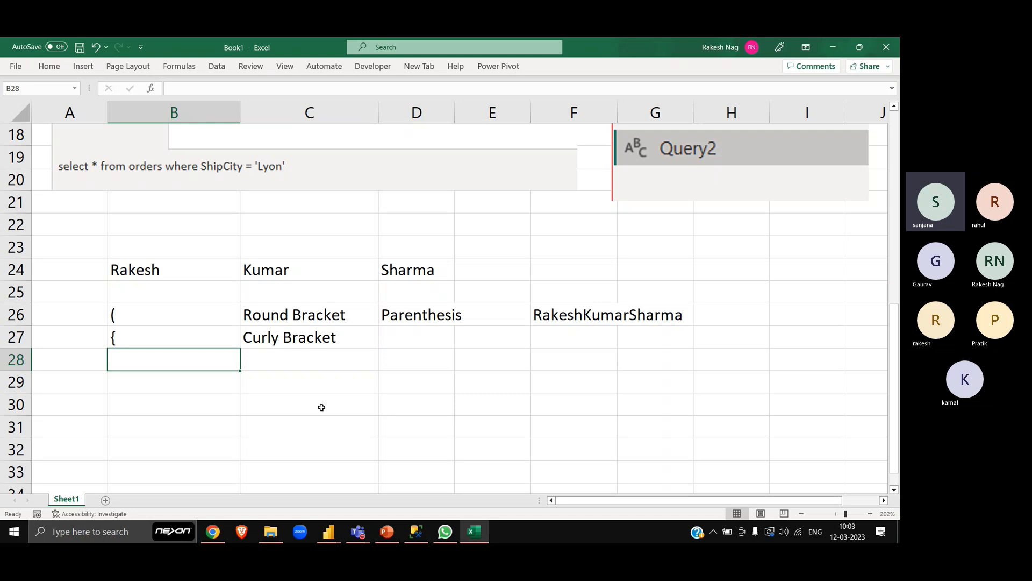
- Change the name of the curly bracket in C27 to "Curly Braces"
key(Up)
key(Right)
key(F2)
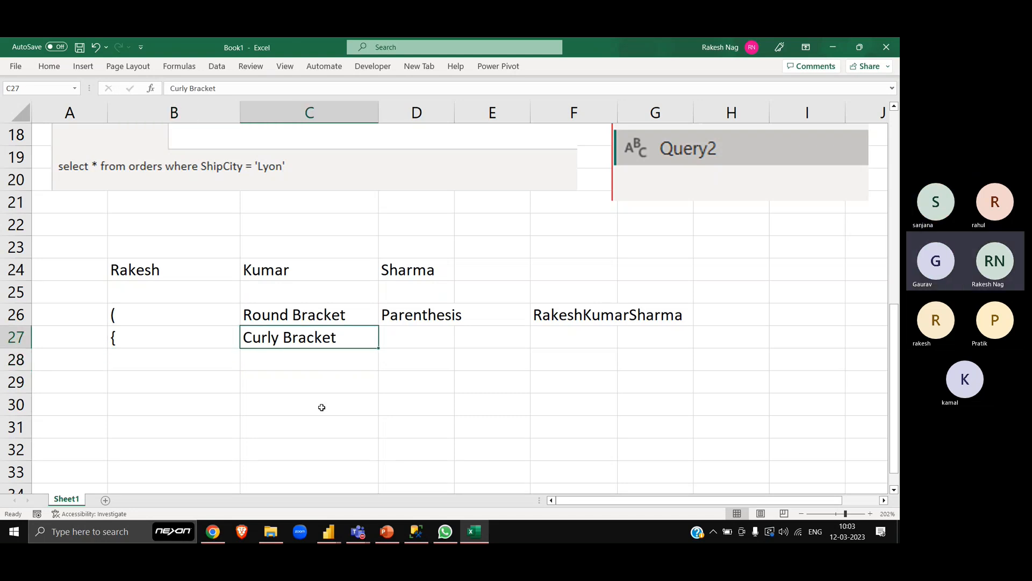
key(BackSpace)
key(BackSpace)
text(ce)
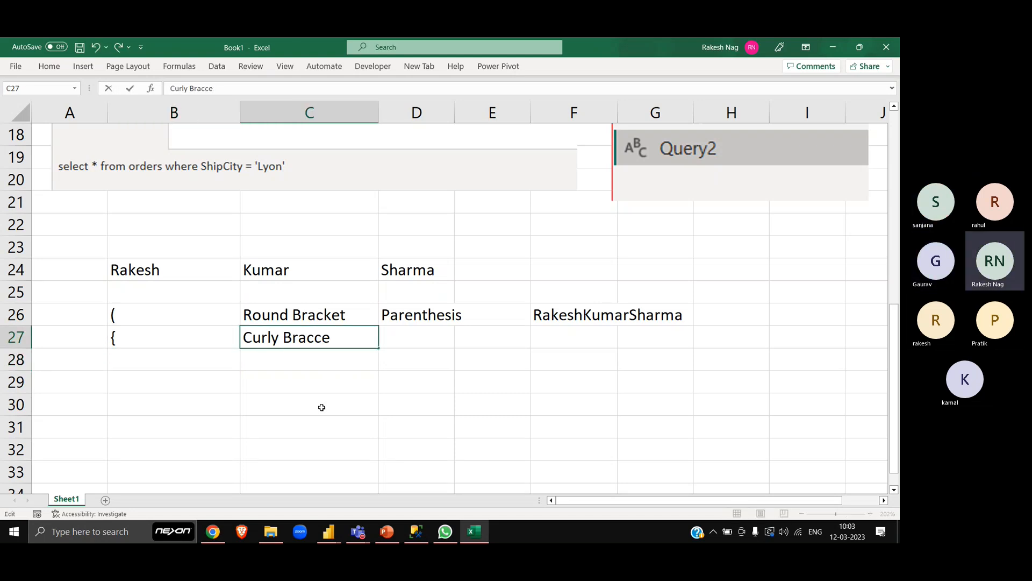
key(BackSpace)
key(BackSpace)
text(es)
key(Return)
- Enter an opening square bracket "[" in B28 below the curly bracket
key(Left)
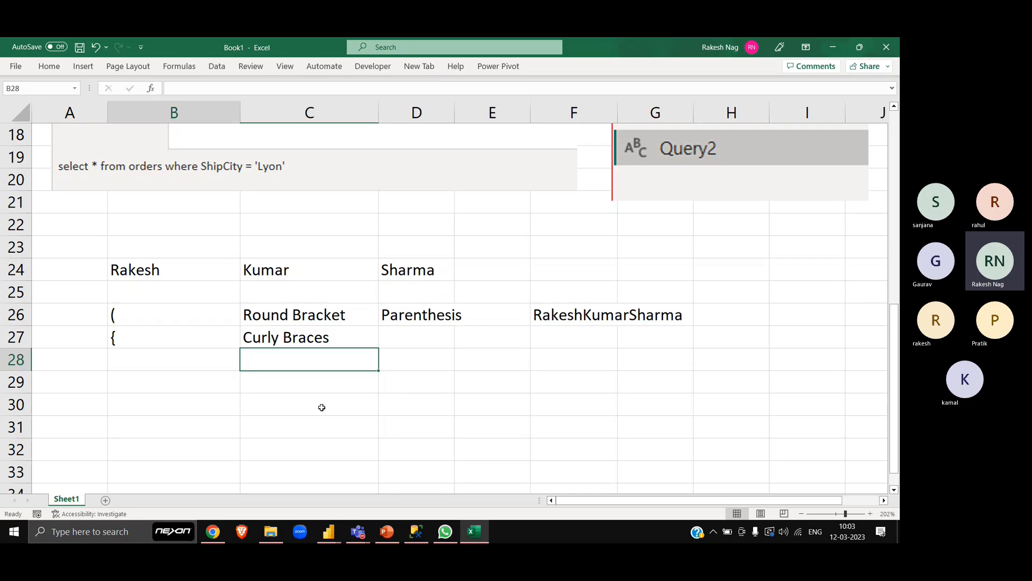
text({)
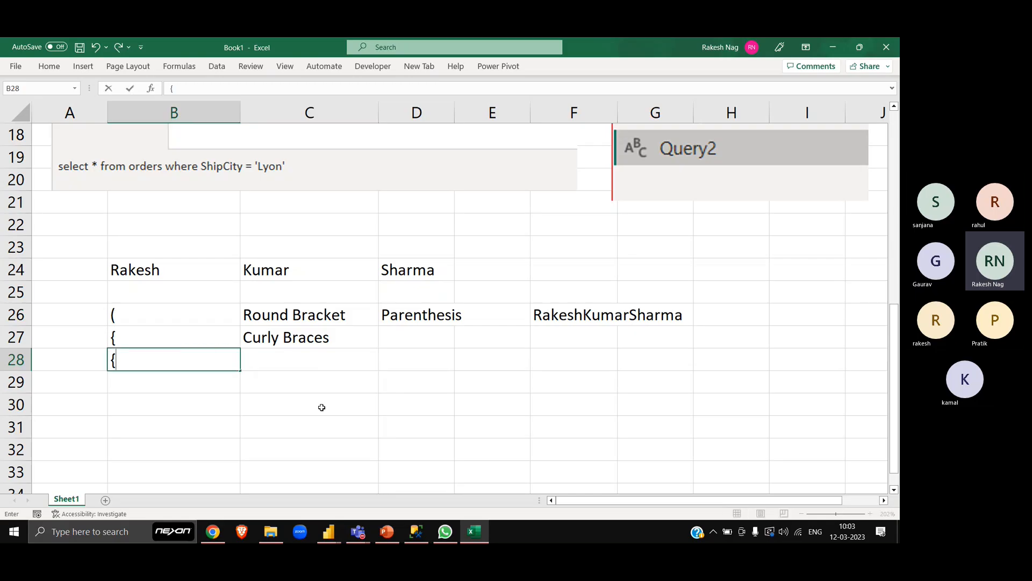
key(BackSpace)
text([)
key(Tab)
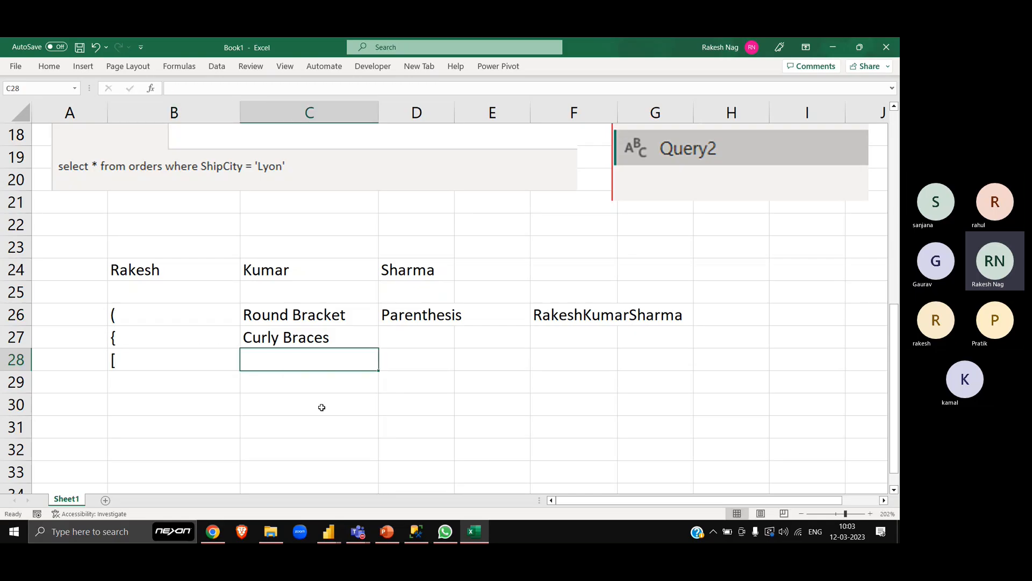
- Copy "Round Bracket" from C26 into C28 and replace its first word with "Sqaure"
key(Up)
key(Up)
key(ctrl+c)
key(Down)
key(Down)
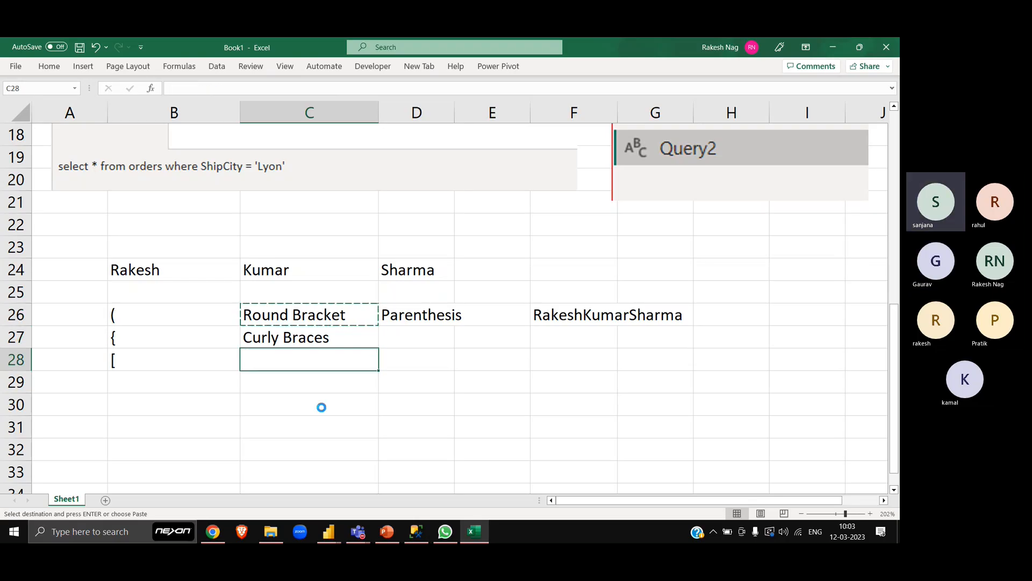
key(ctrl+v)
key(F2)
key(Home)
key(shift+Right)
key(shift+Right)
key(shift+Right)
key(shift+Right)
key(shift+Right)
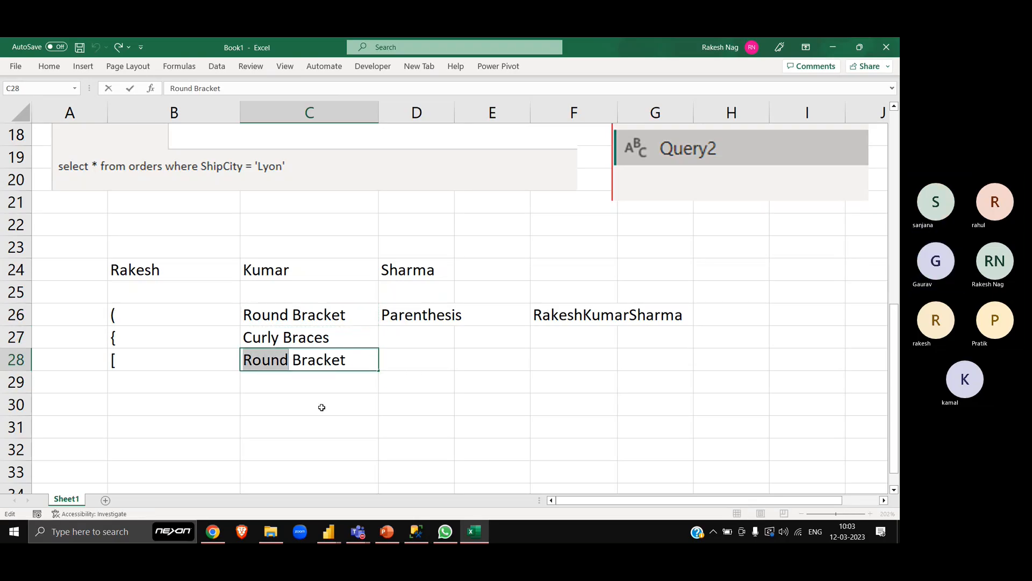
text(Sqaure)
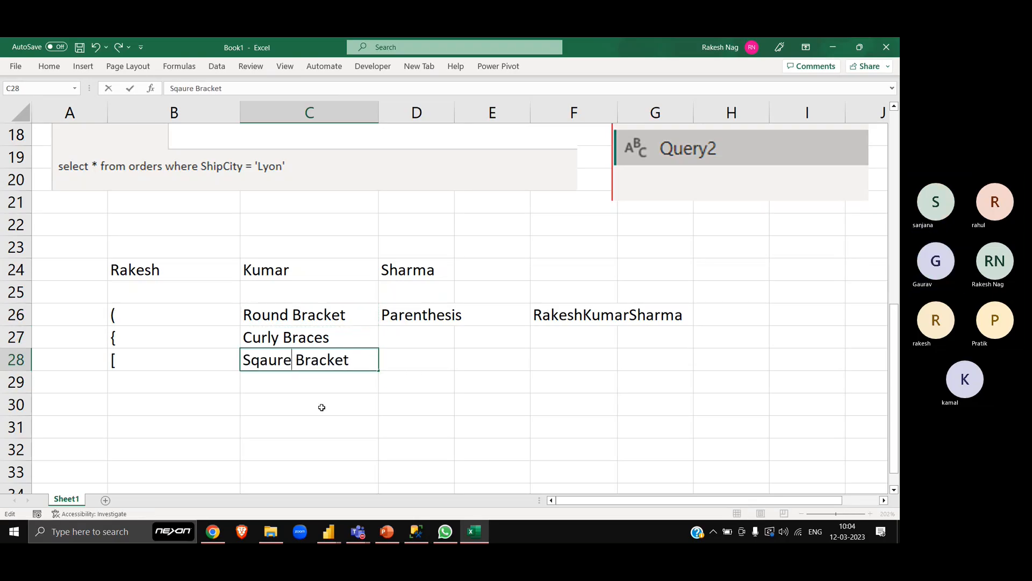
key(ctrl+Return)
- Correct the spelling of the first word in C28 so the name reads "Square Bracket"
key(Down)
key(Up)
key(F2)
key(Left)
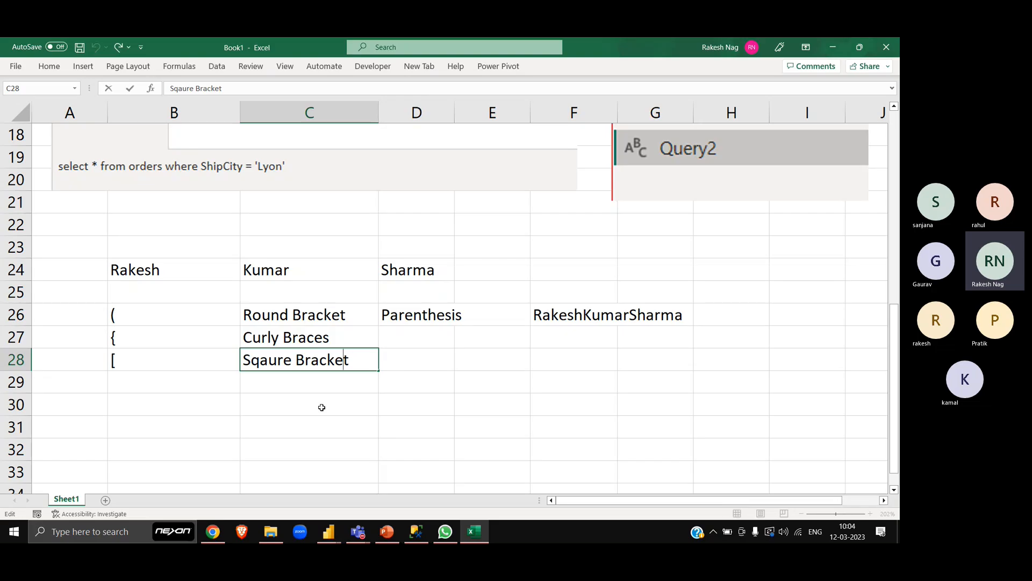
key(Left)
key(Left)
key(Left)
key(Left)
key(Left)
key(Left)
key(Left)
key(Left)
key(Left)
key(Left)
key(BackSpace)
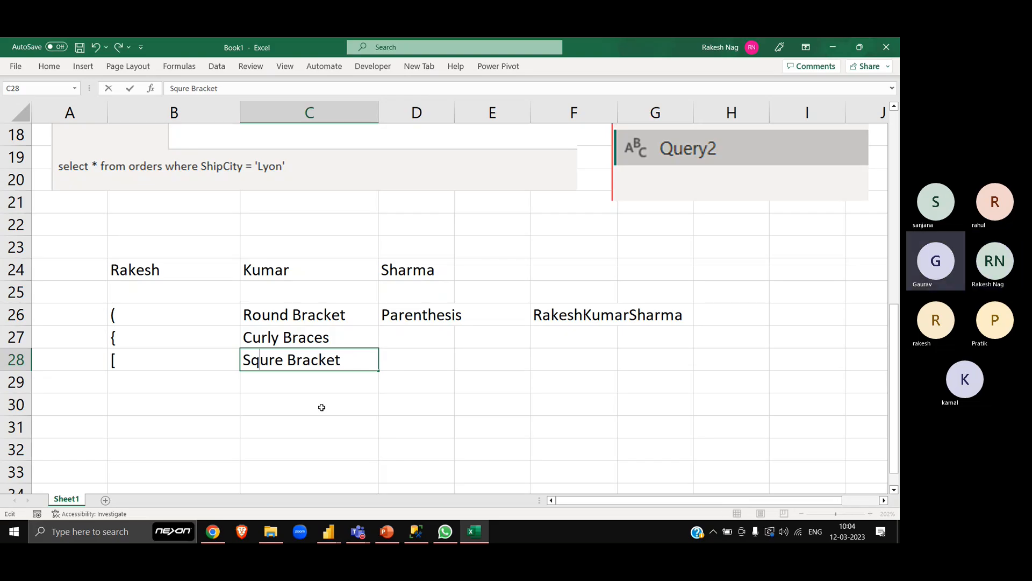
key(Right)
text(a)
key(Return)
key(Up)
key(Down)
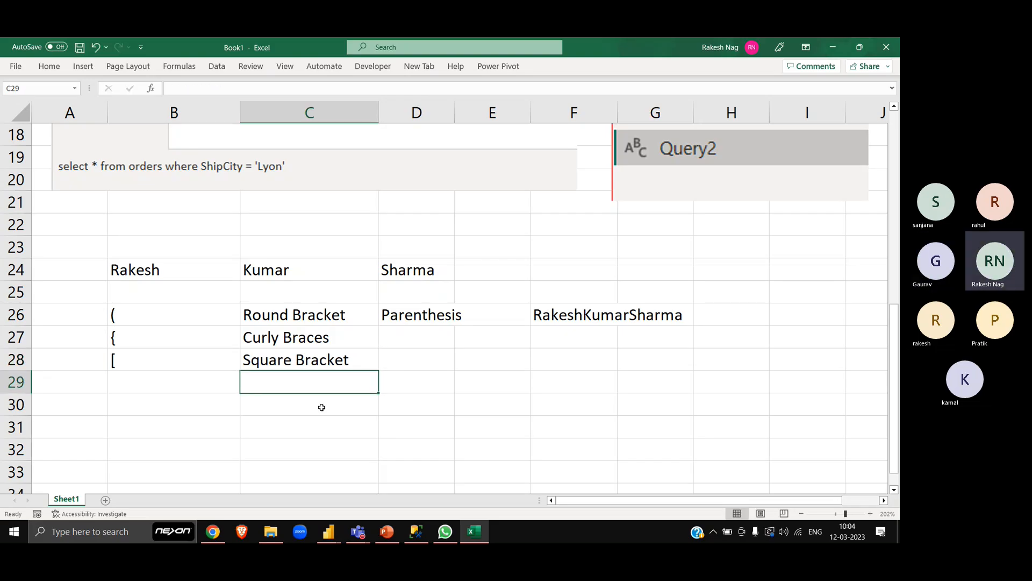
- Enter a vertical bar "|" in B29 and its name "Pipe Symbol/Vertical Bar" in C29
key(Left)
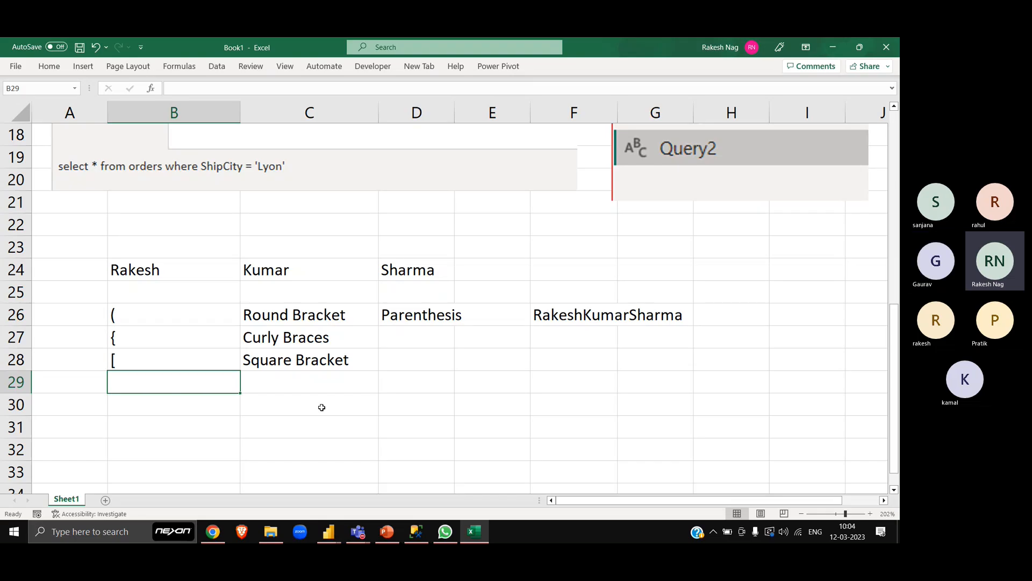
text(|)
key(Return)
key(Up)
key(Right)
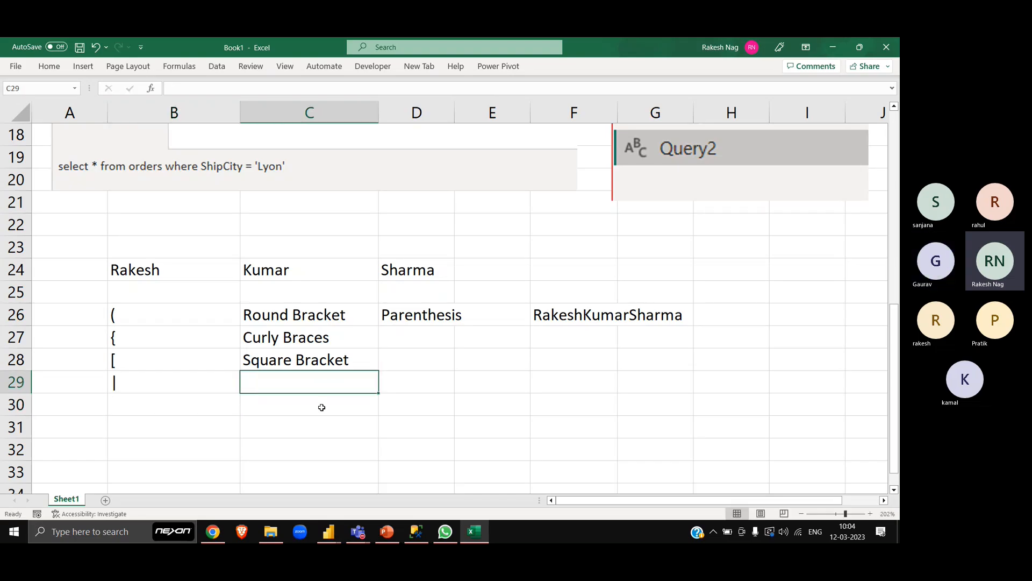
text(Pipe)
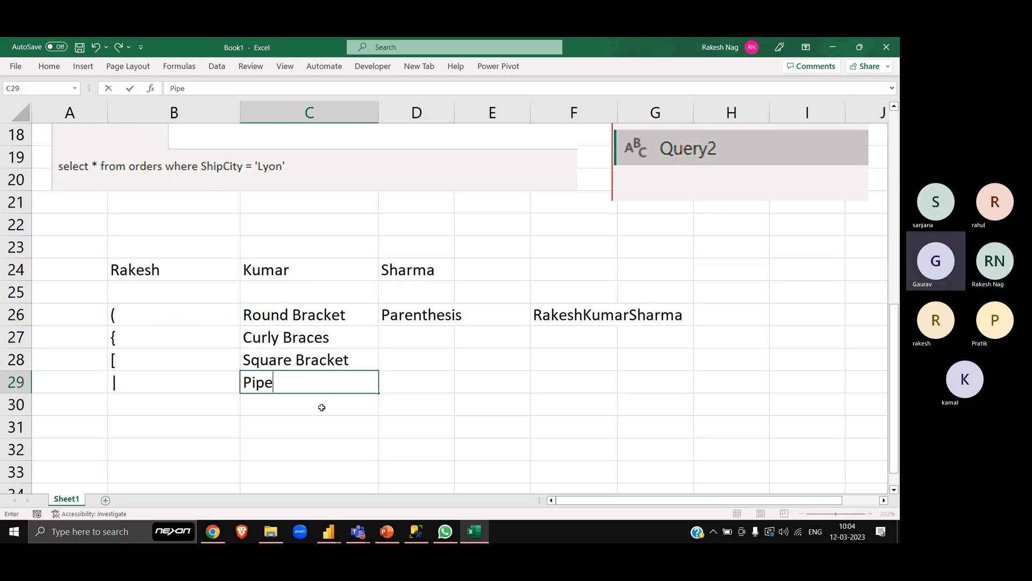
text( Symb)
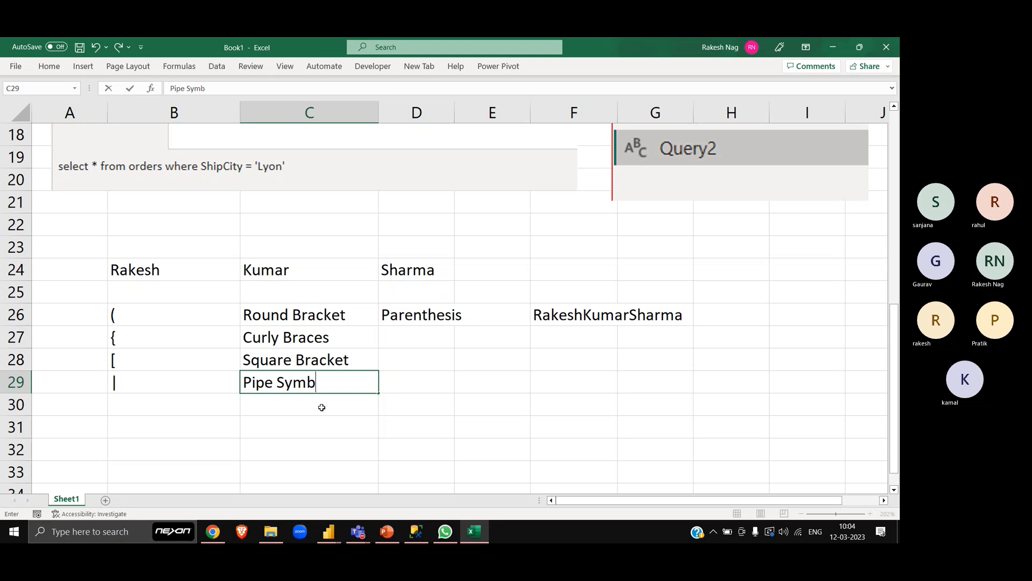
text(ol/)
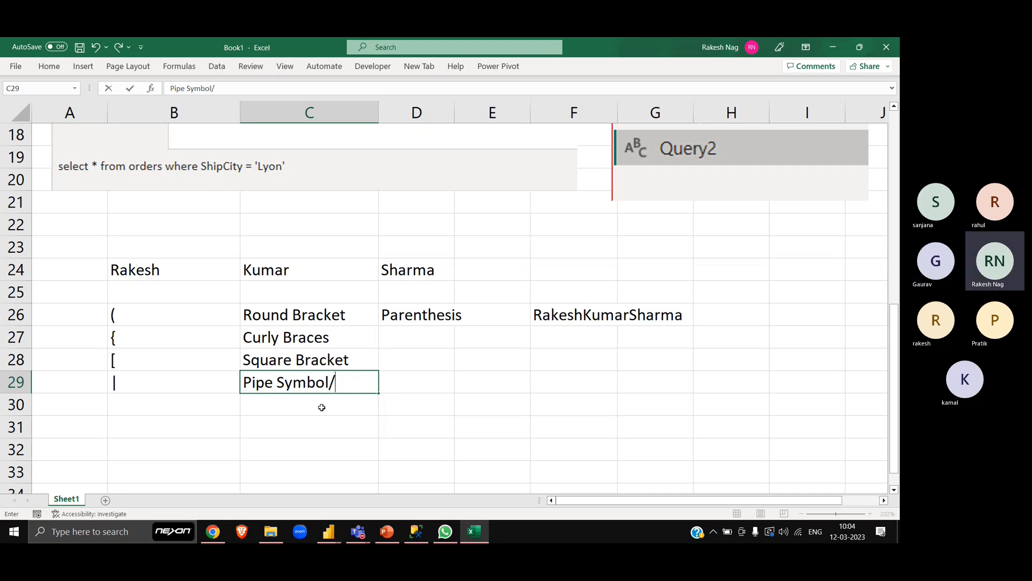
text(Vertical)
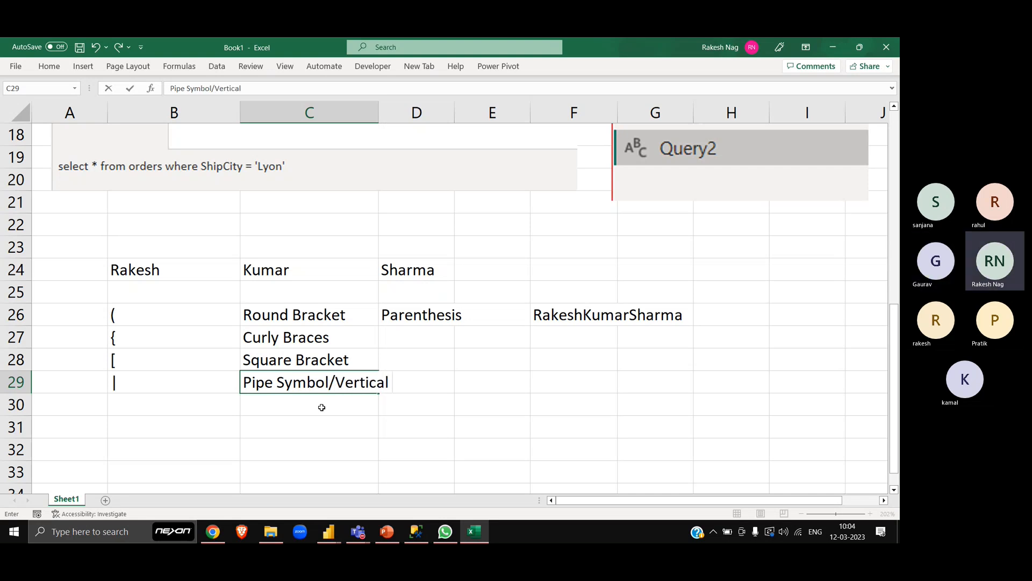
text( Bar)
key(Return)
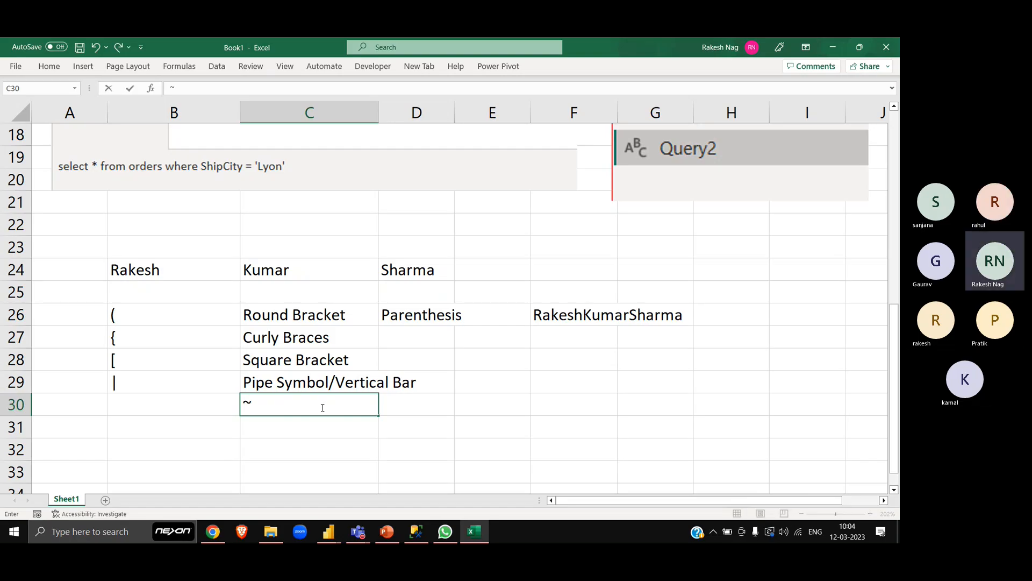
- Enter a "~" character in B30 and its name "Tilde" in C30
key(Left)
text(~)
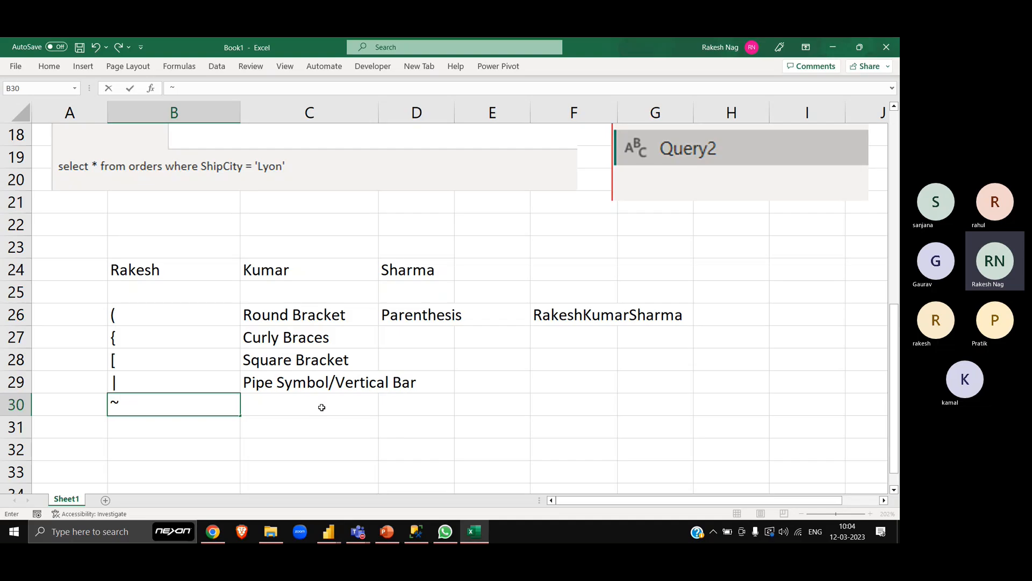
key(Tab)
text(Tilde)
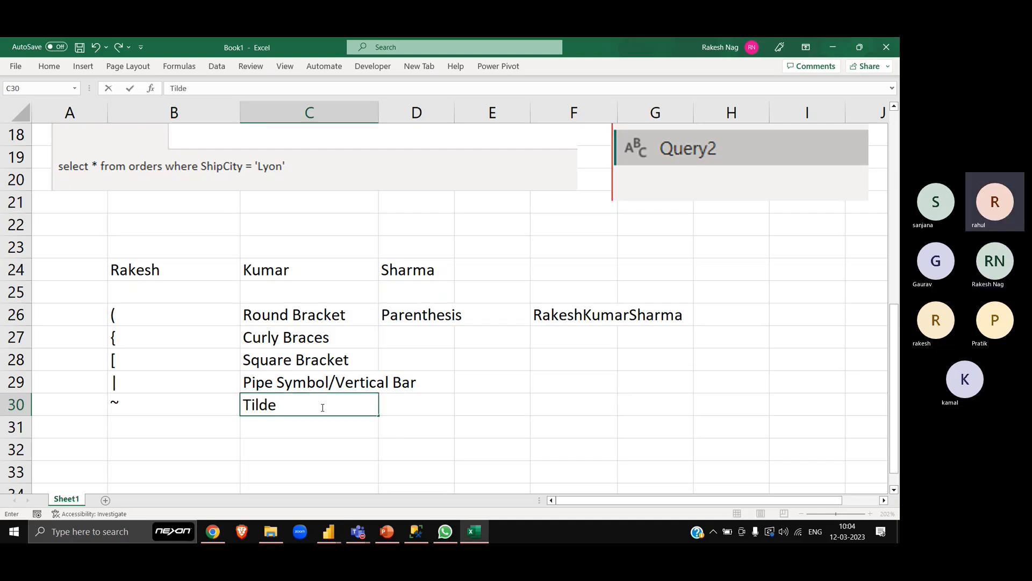
key(Return)
- Enter a backtick "`" in B31 and the name "Apostrophe" in C31
key(Up)
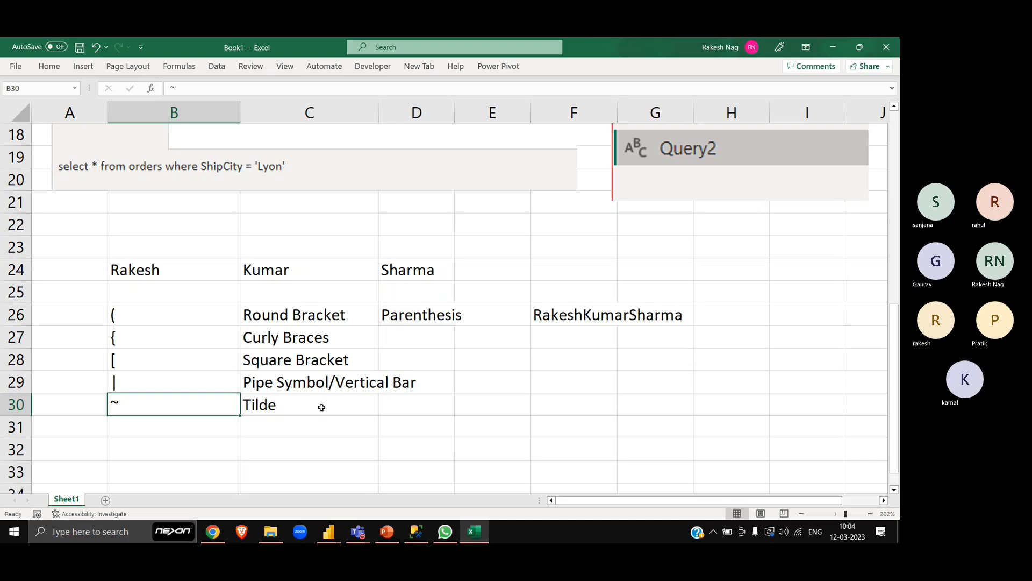
key(Down)
text(`)
key(Return)
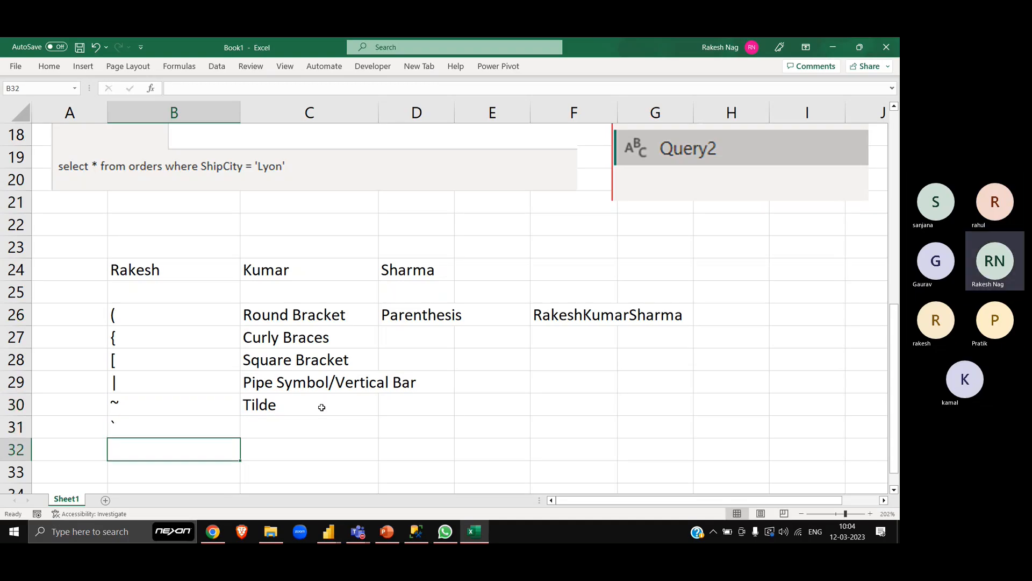
key(Up)
key(Right)
text(Apo)
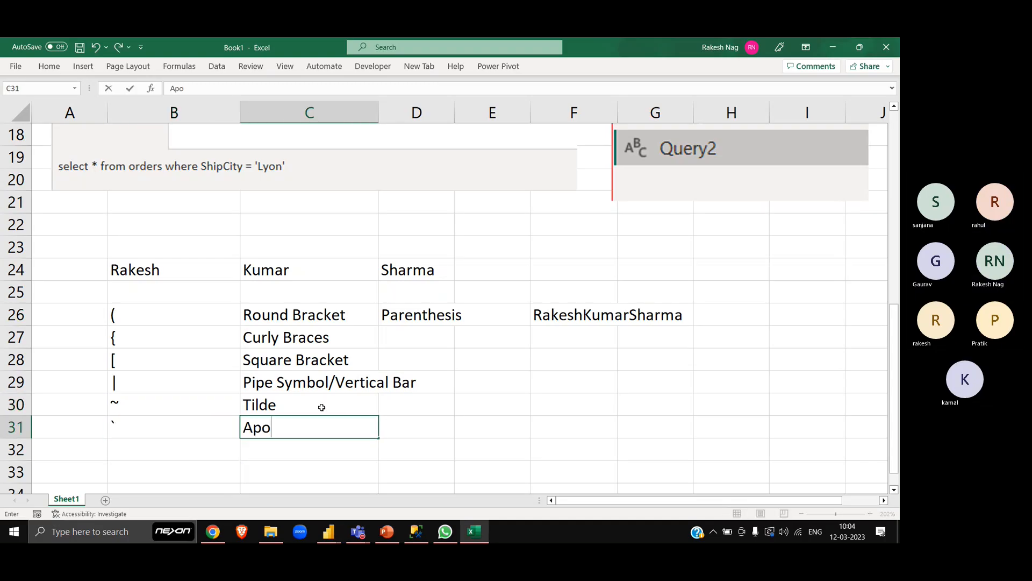
text(strop)
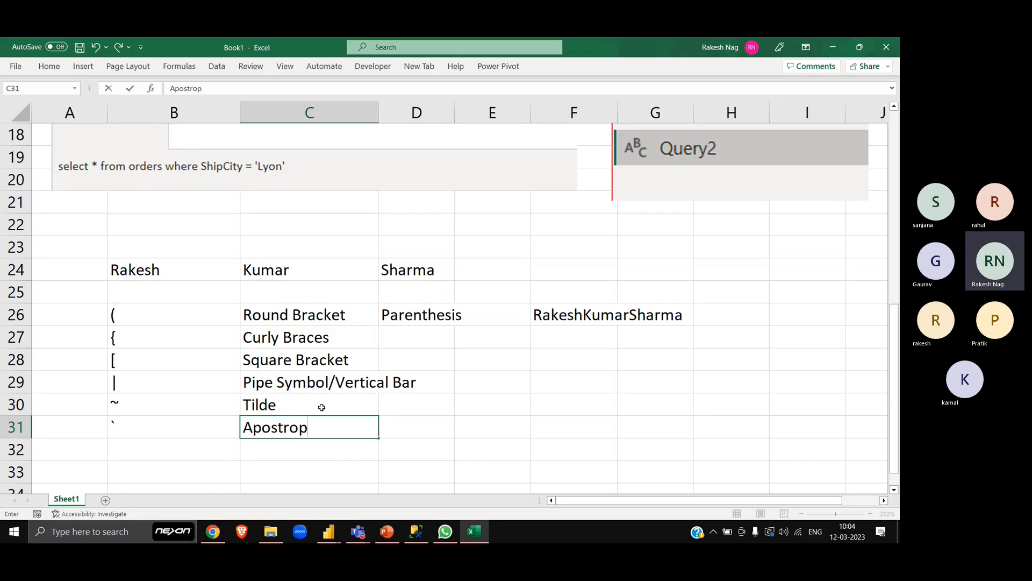
text(hy)
key(BackSpace)
text(e)
key(Return)
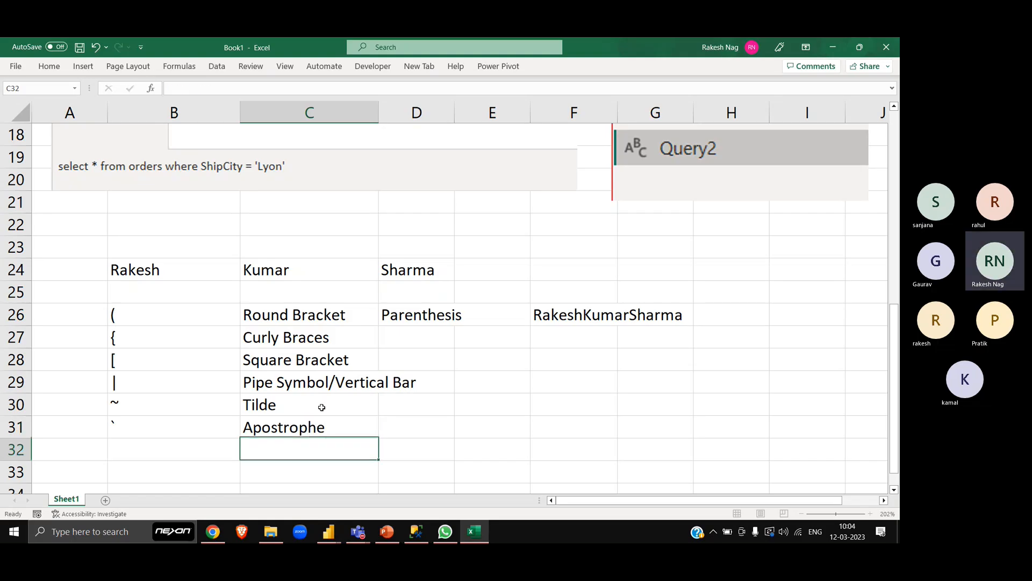
- Review the symbols in B26:B31 against the names listed beside them in column C
key(Down)
key(Down)
key(Down)
key(Down)
key(Down)
key(Down)
key(Down)
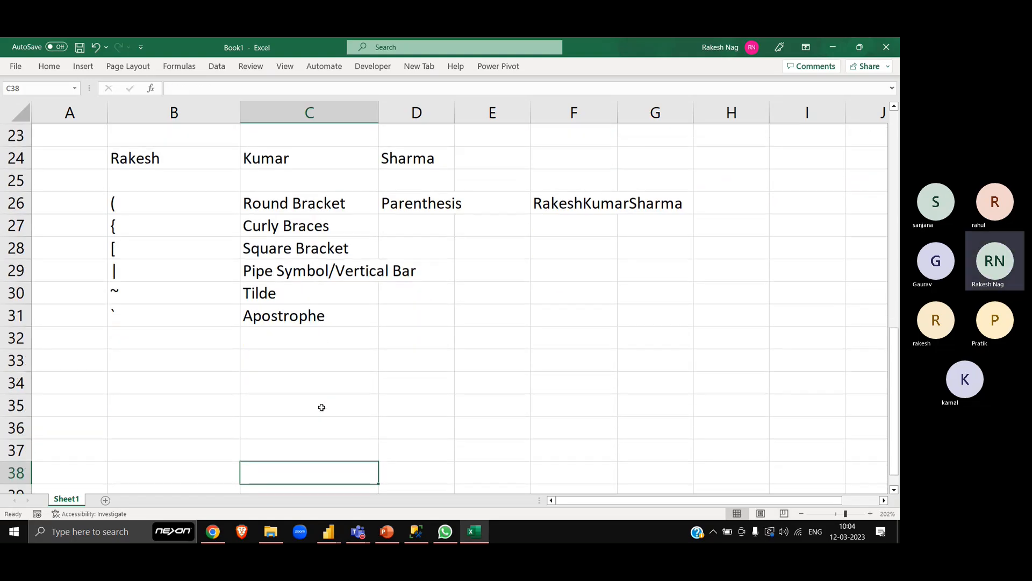
key(Up)
key(Up)
key(Up)
key(Up)
key(Up)
key(Up)
key(Up)
key(Up)
key(Up)
key(Up)
key(Up)
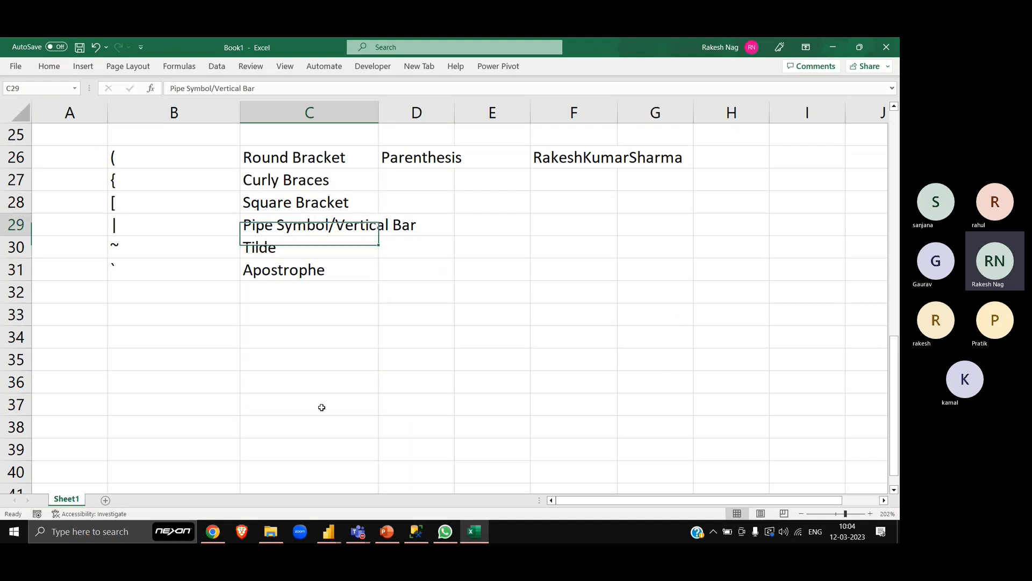
key(Left)
key(Left)
key(Up)
key(Up)
key(Right)
key(shift+Down)
key(shift+Down)
key(shift+Down)
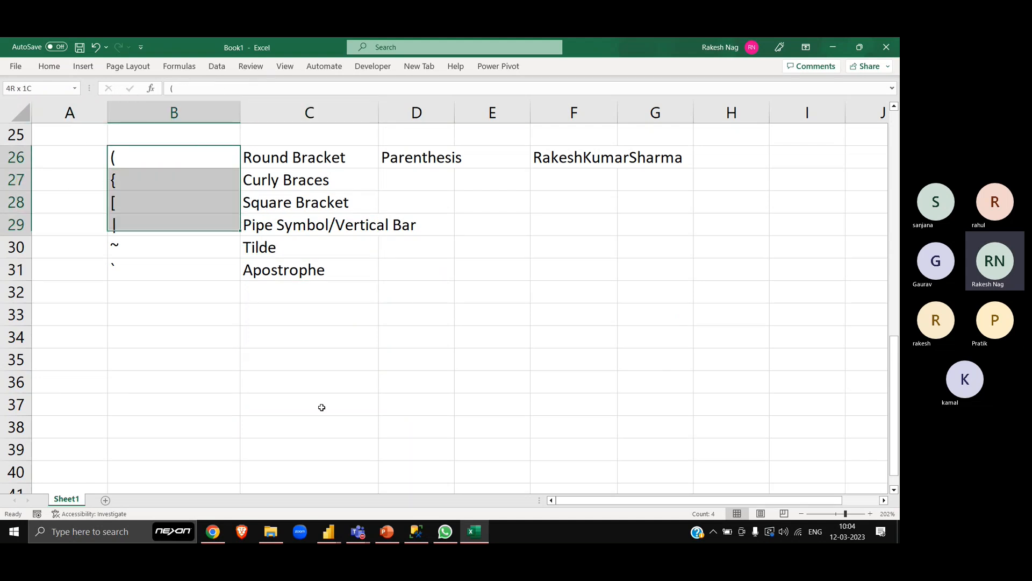
key(Down)
key(Down)
key(Down)
key(Down)
key(Down)
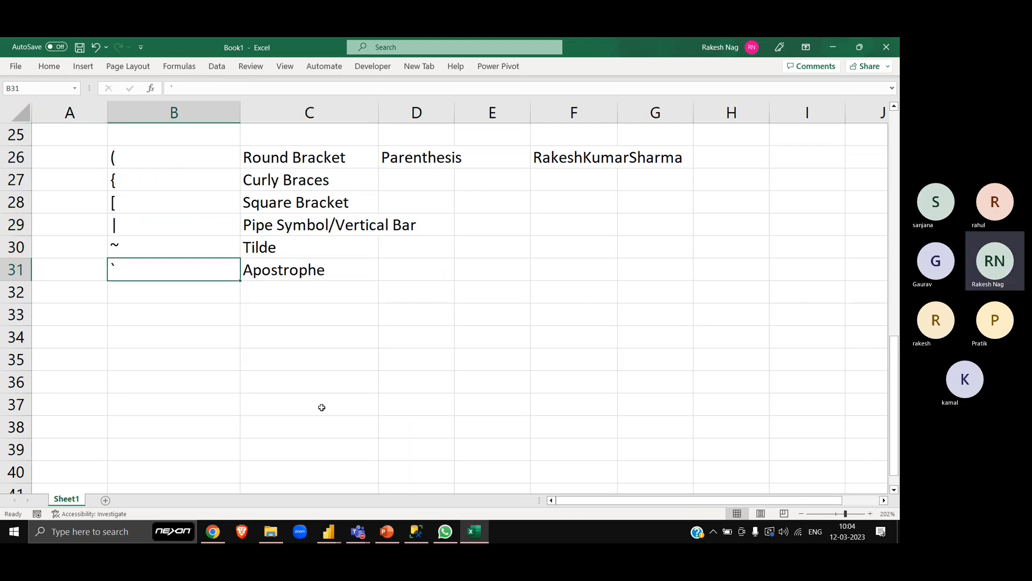
key(Up)
key(Down)
key(shift+Up)
key(Down)
key(Up)
key(Up)
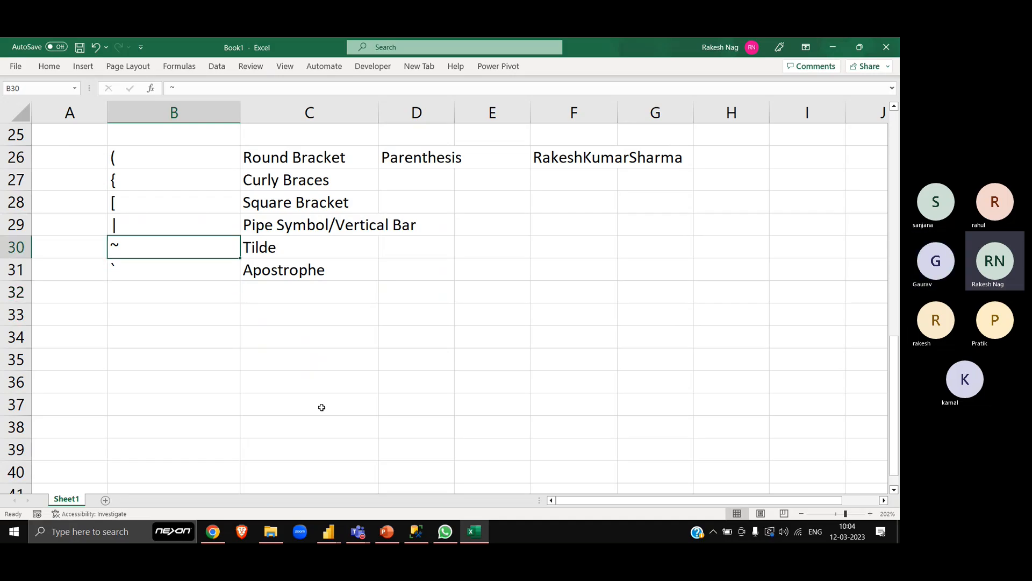
key(Down)
key(Down)
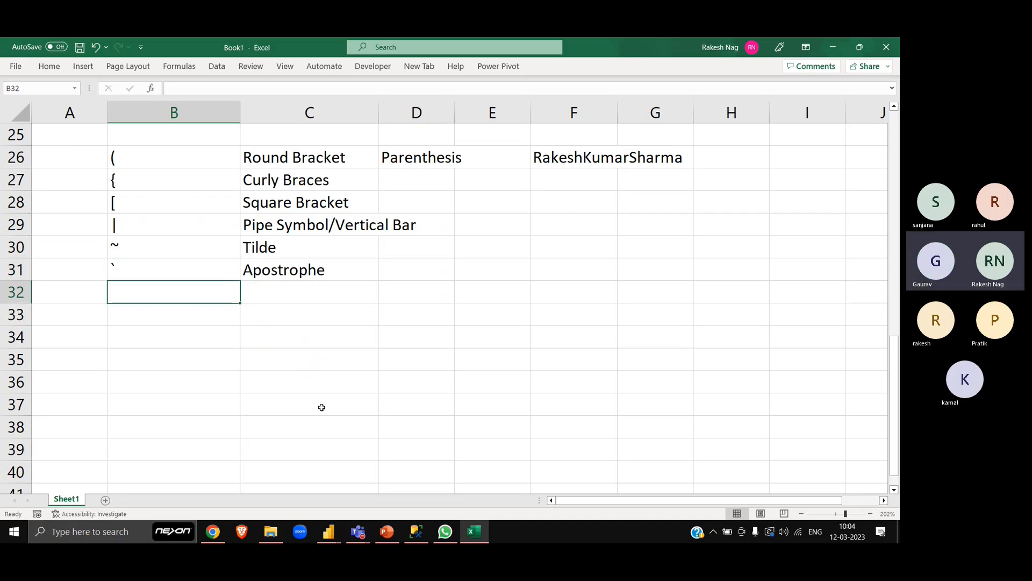
text(!)
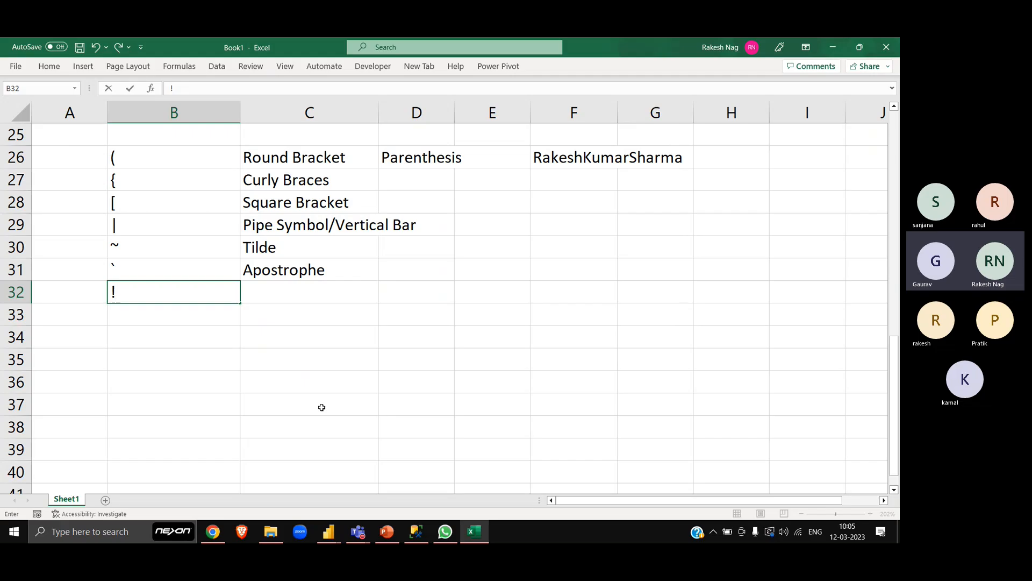
key(Escape)
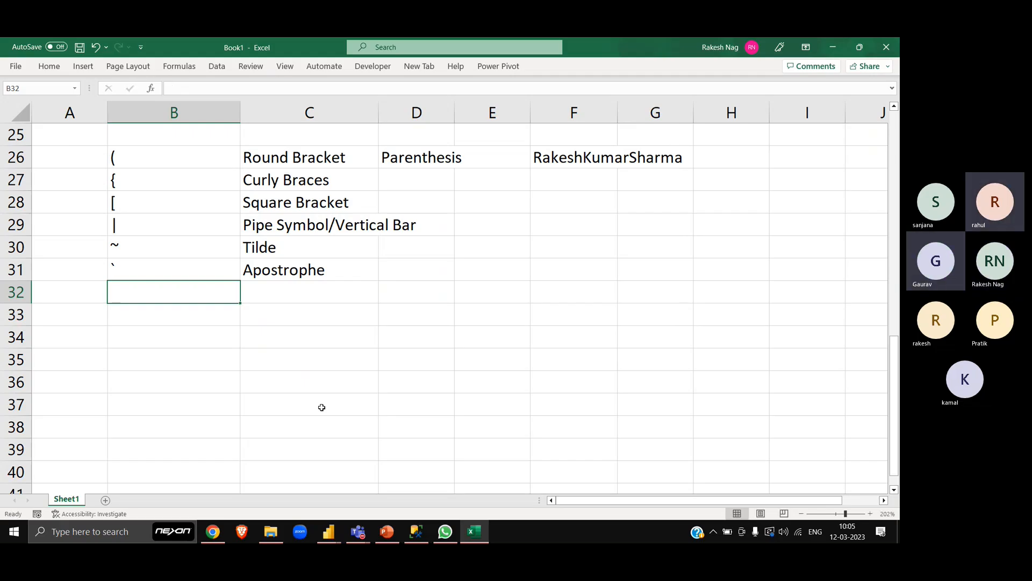
text(@)
key(Escape)
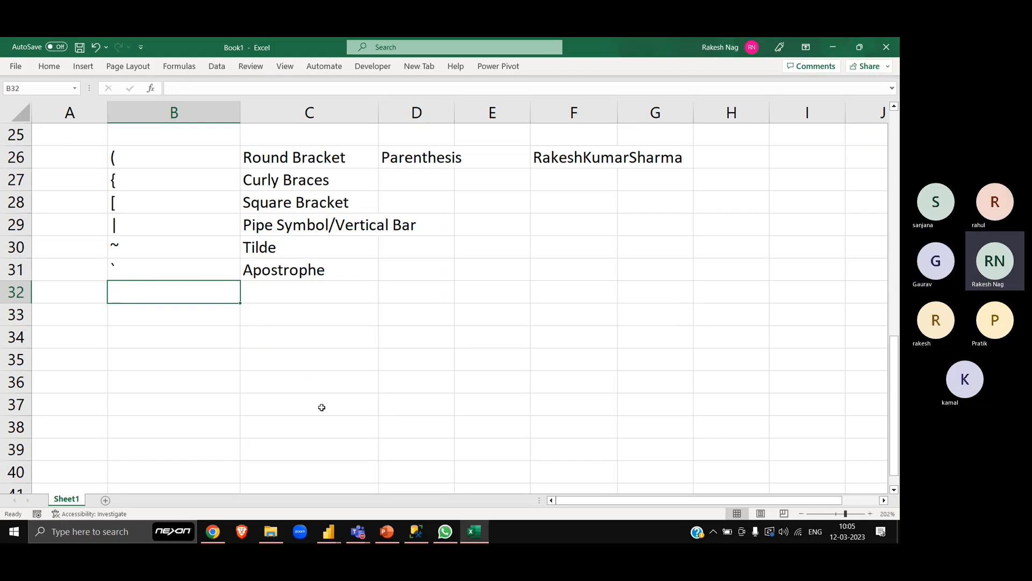
text(#)
key(Escape)
key(Right)
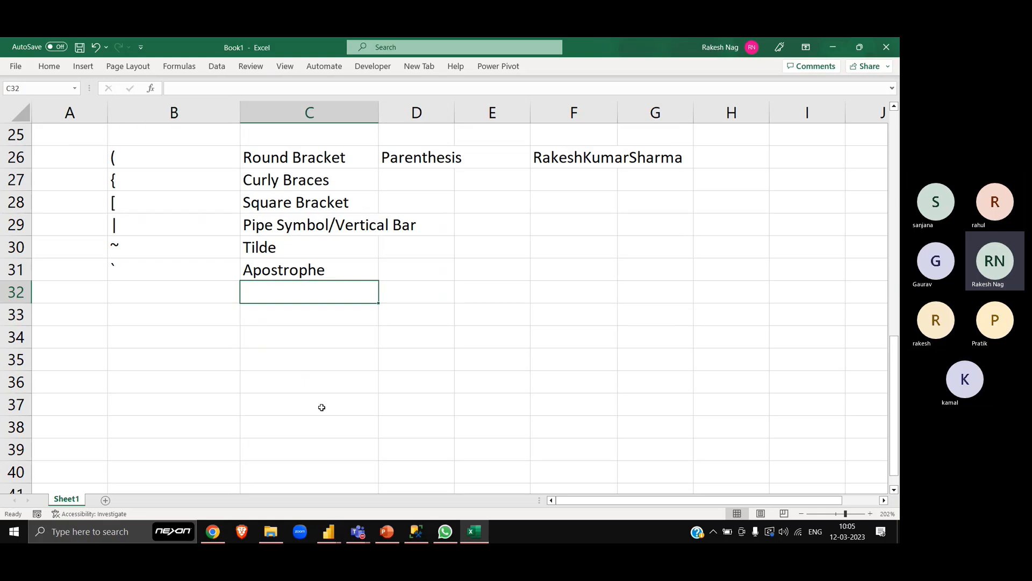
- Enter a "^" character in B32 and its name "Caret" in C32
key(Left)
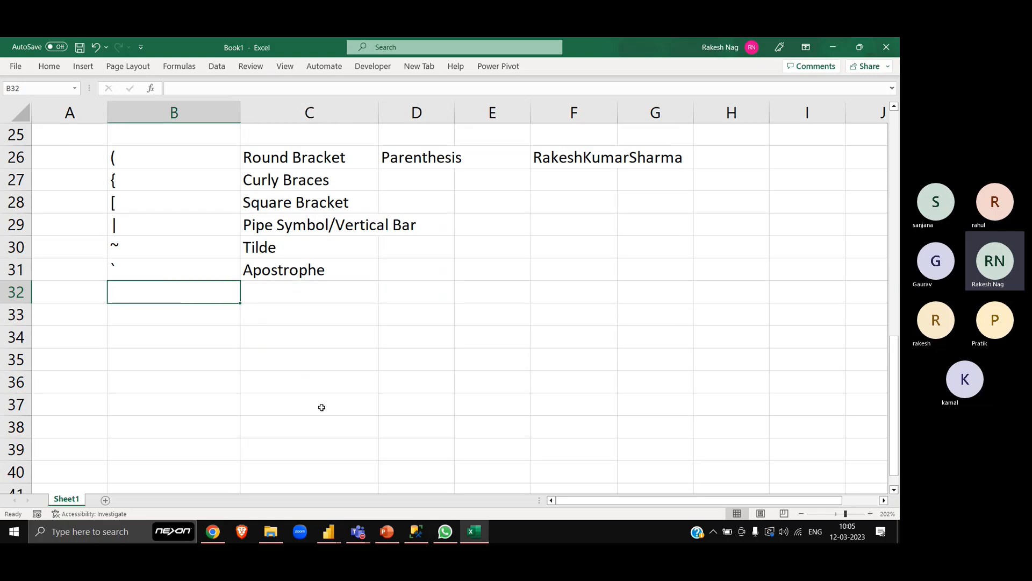
text(^)
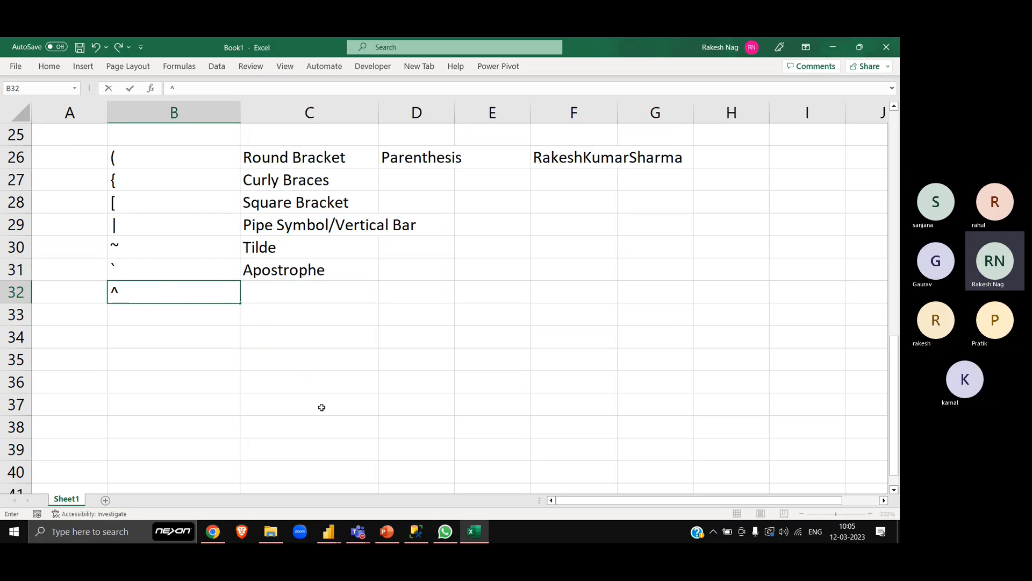
key(Right)
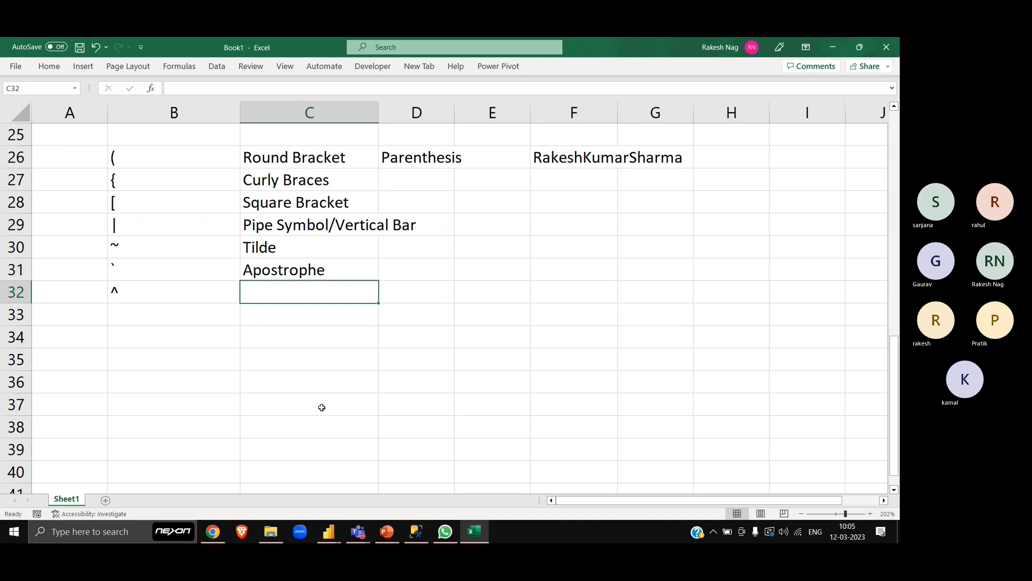
text(C)
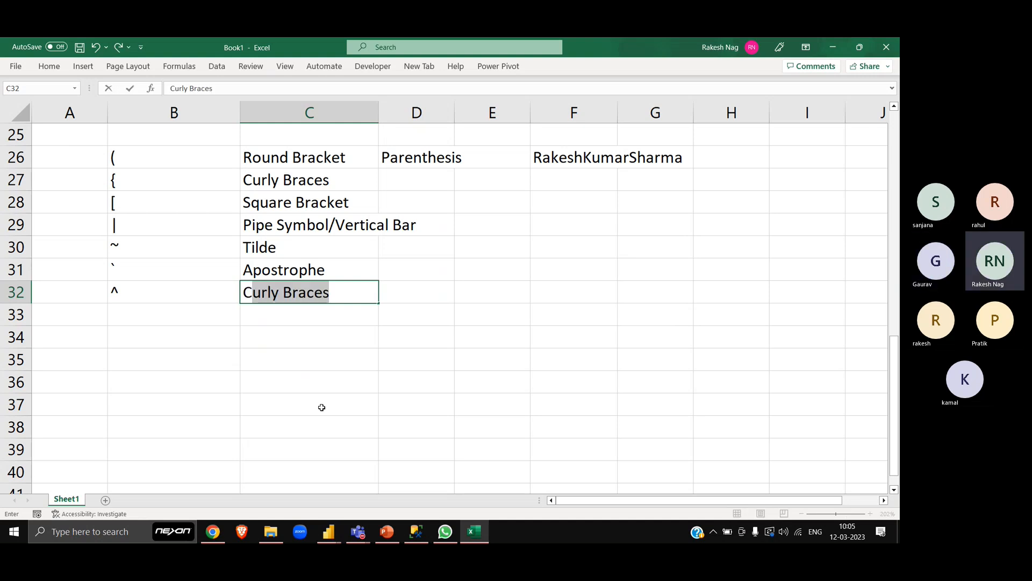
text(ra)
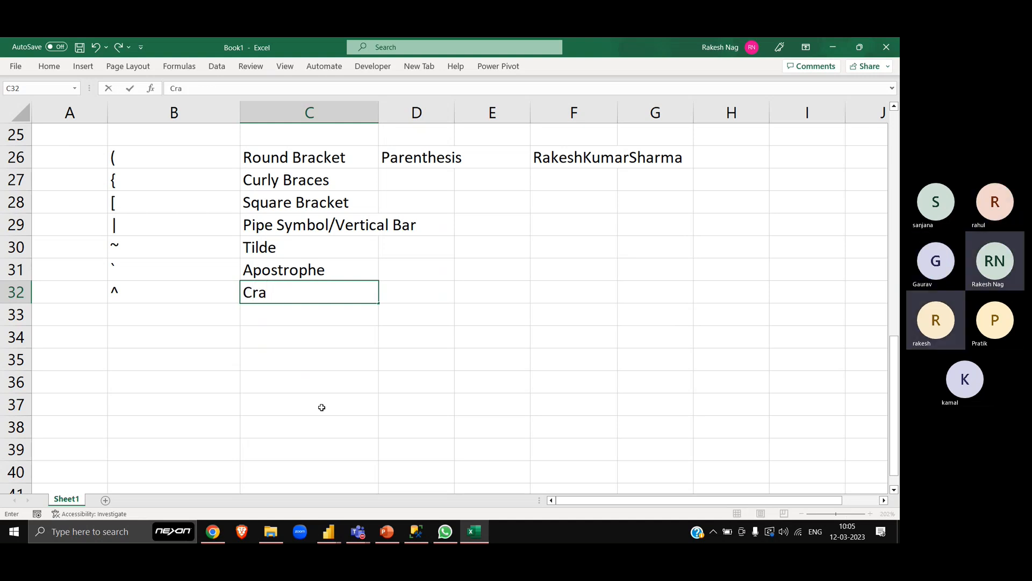
text(ra)
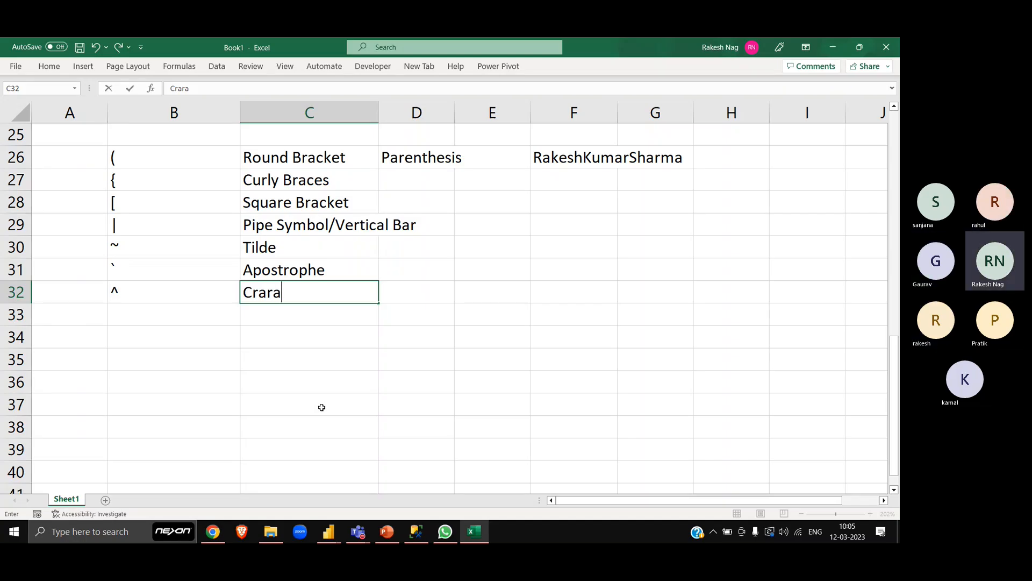
key(BackSpace)
key(BackSpace)
key(BackSpace)
key(BackSpace)
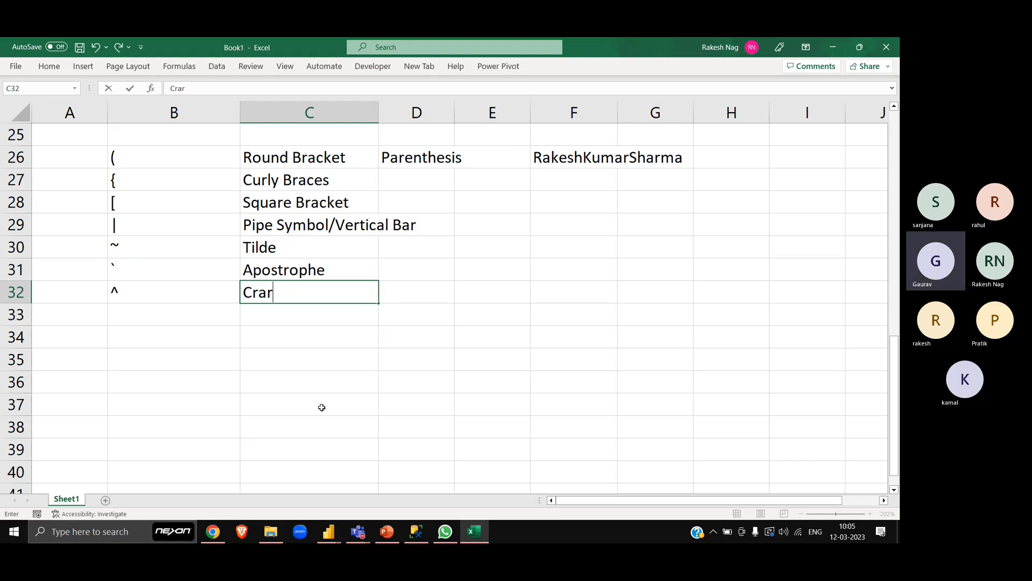
text(aret)
key(Return)
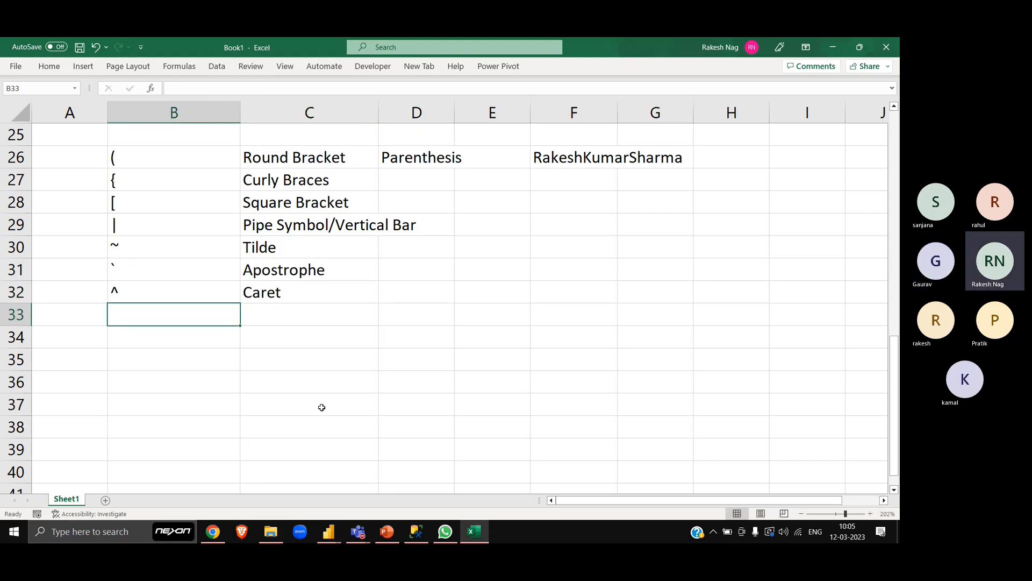
- Enter an "&" character in B33 and its name "Ampersand" in C33
key(Up)
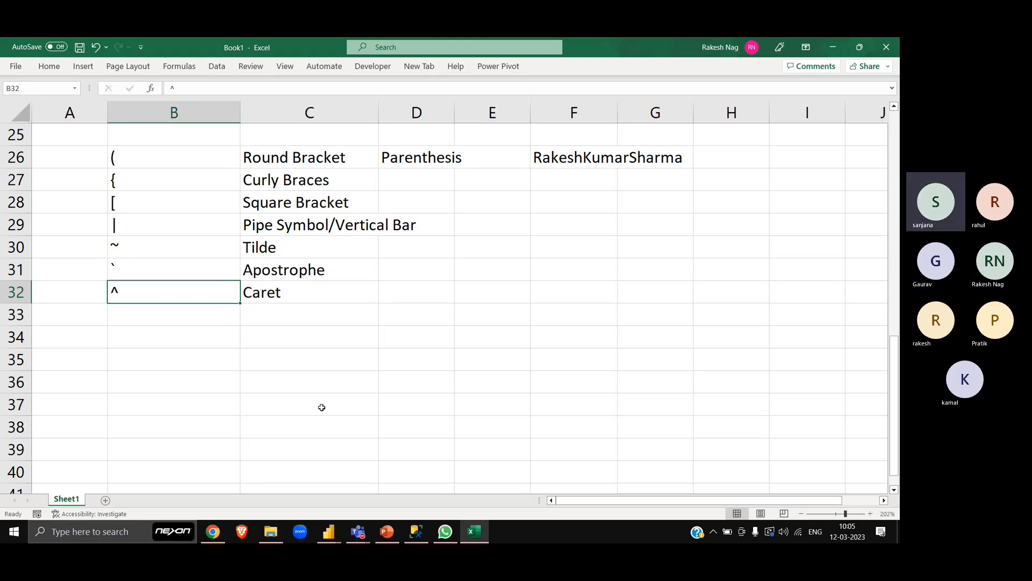
key(Down)
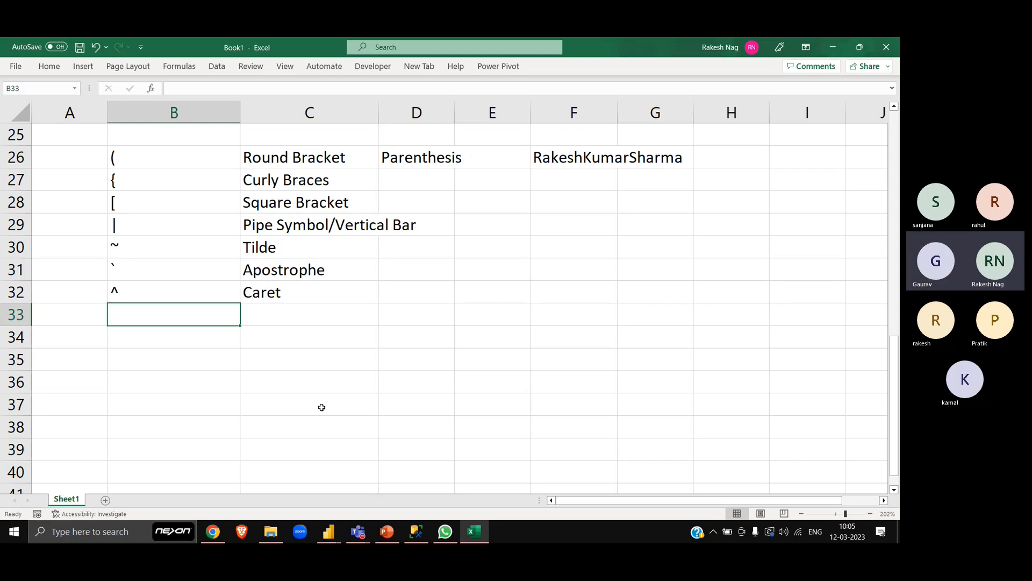
text(&)
key(Return)
key(Up)
key(Right)
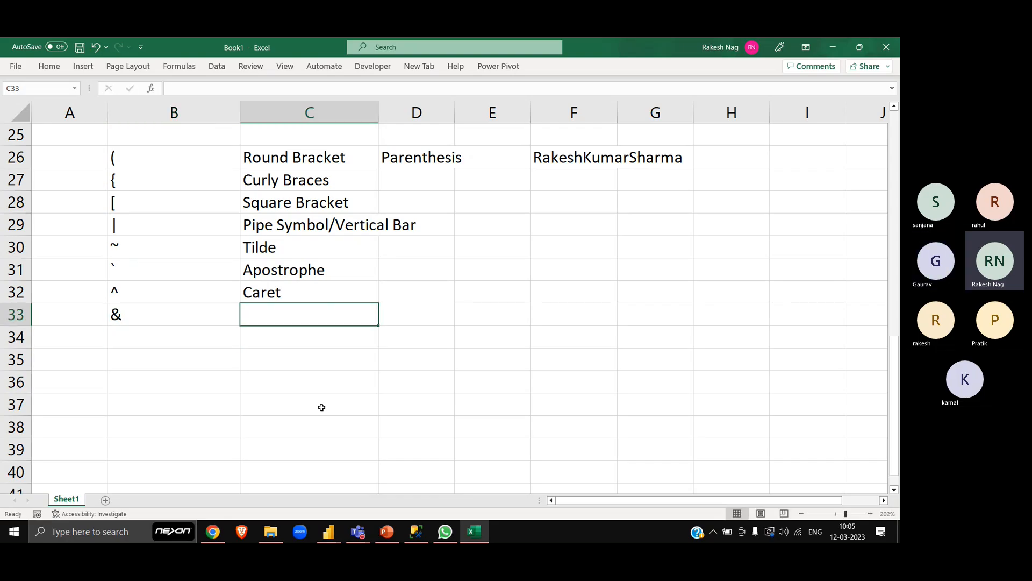
text(Ampersand)
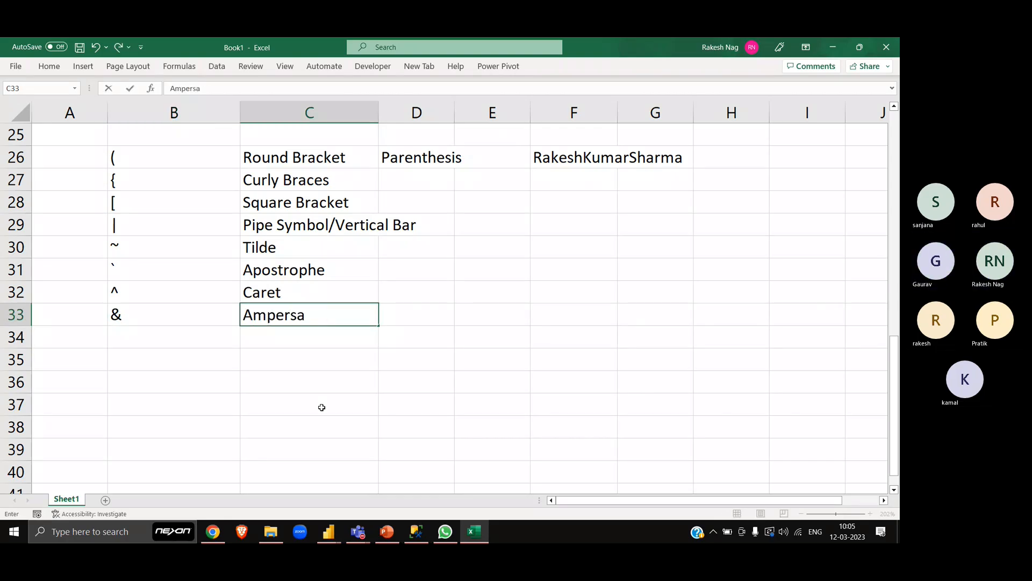
key(Return)
key(Up)
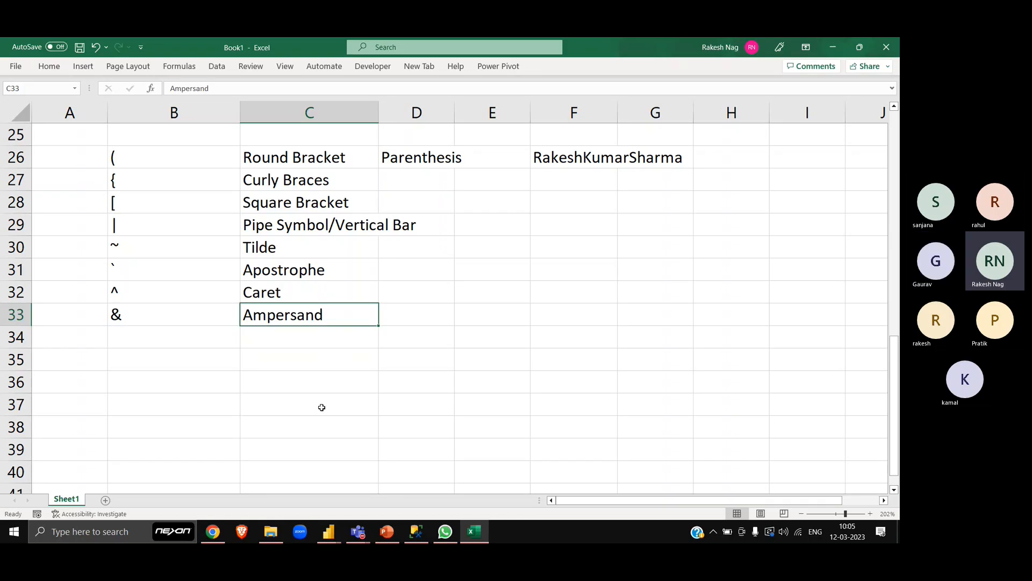
- Enter a "-" character in B34 and its name "Hyphen/Dash" in C34
key(Down)
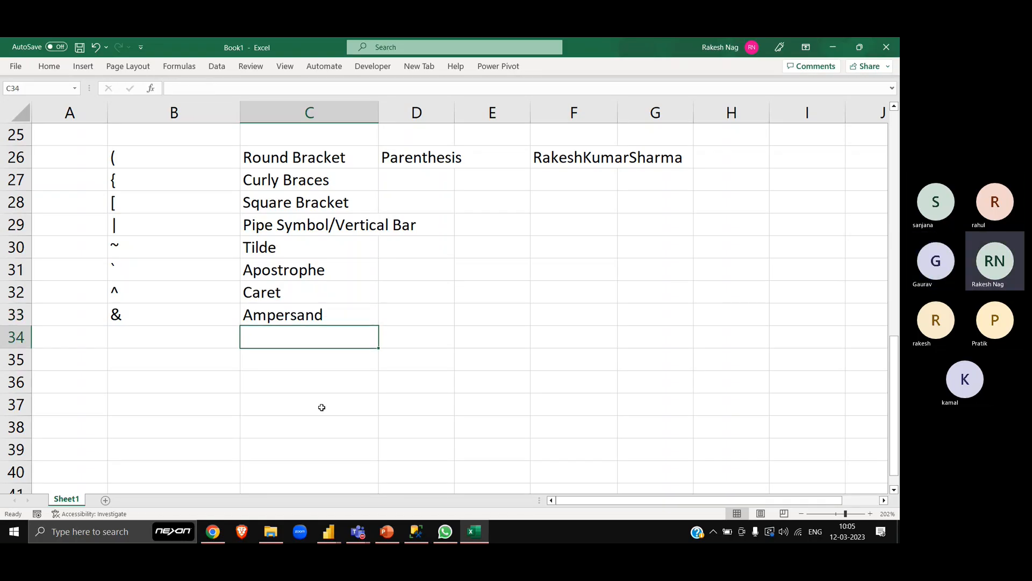
key(Left)
text(-)
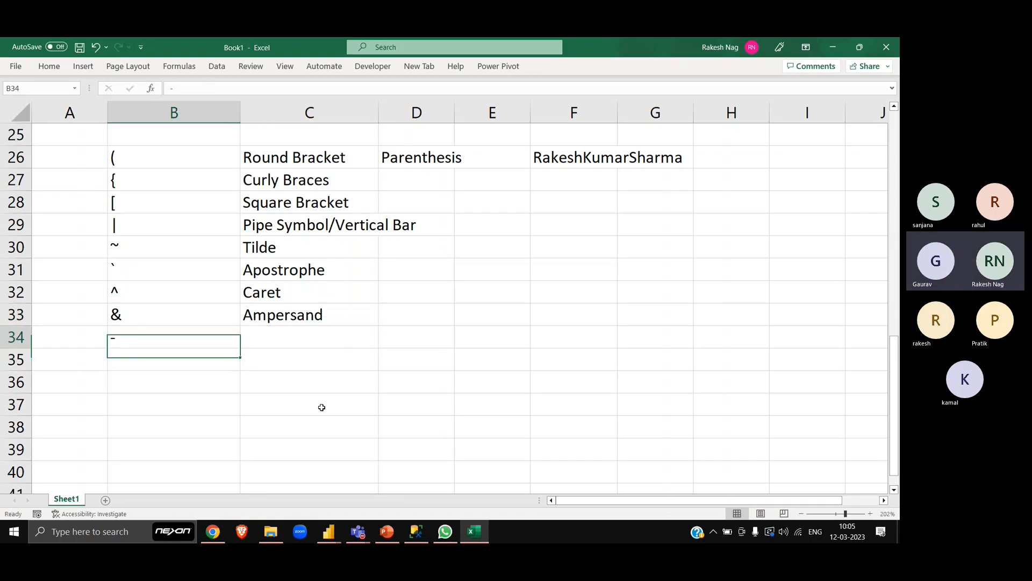
key(Tab)
text(Hyp)
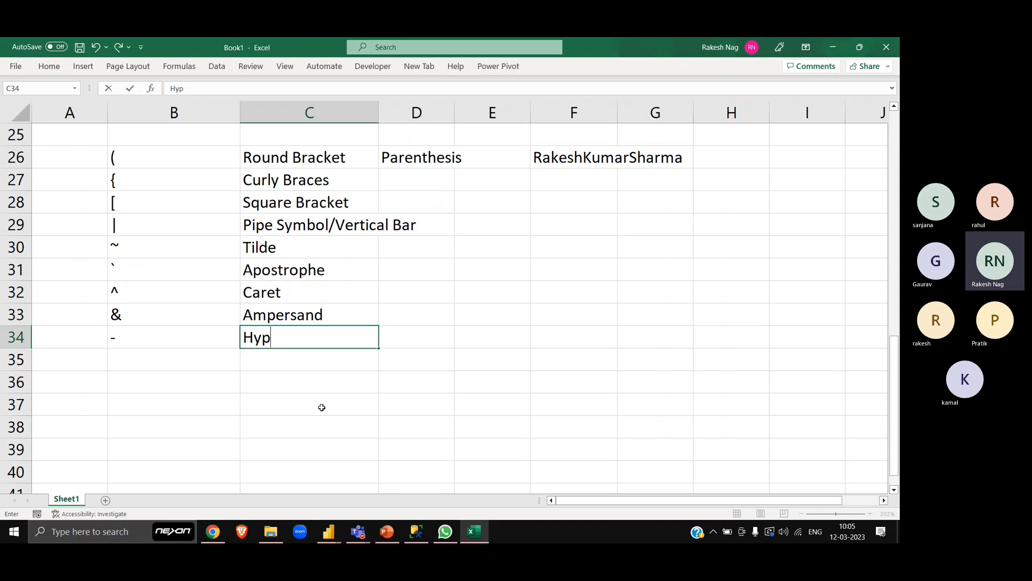
text(hen/Dash)
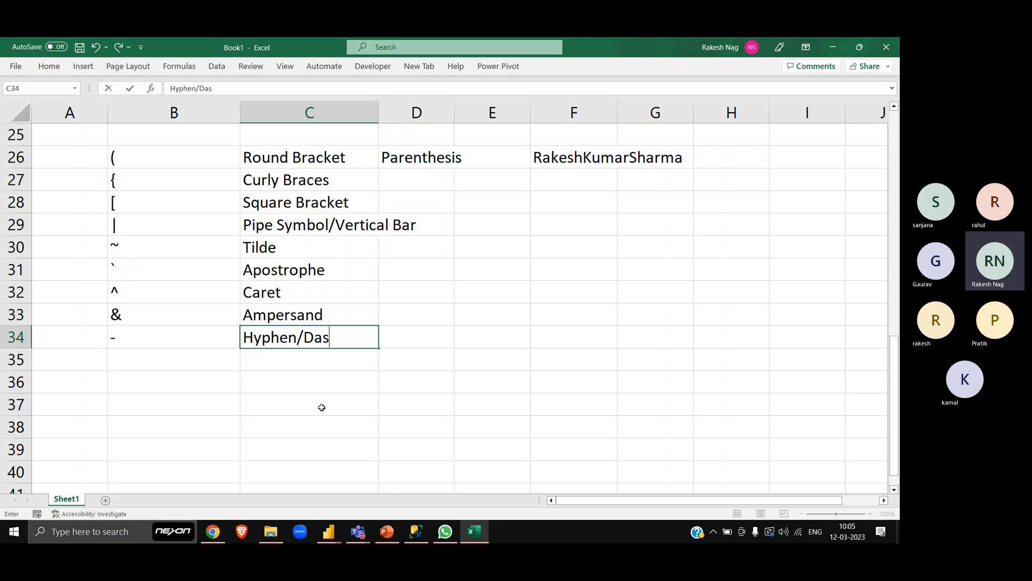
key(Return)
- Enter a "_" character in B35 and its name "Underscore" in C35
key(Left)
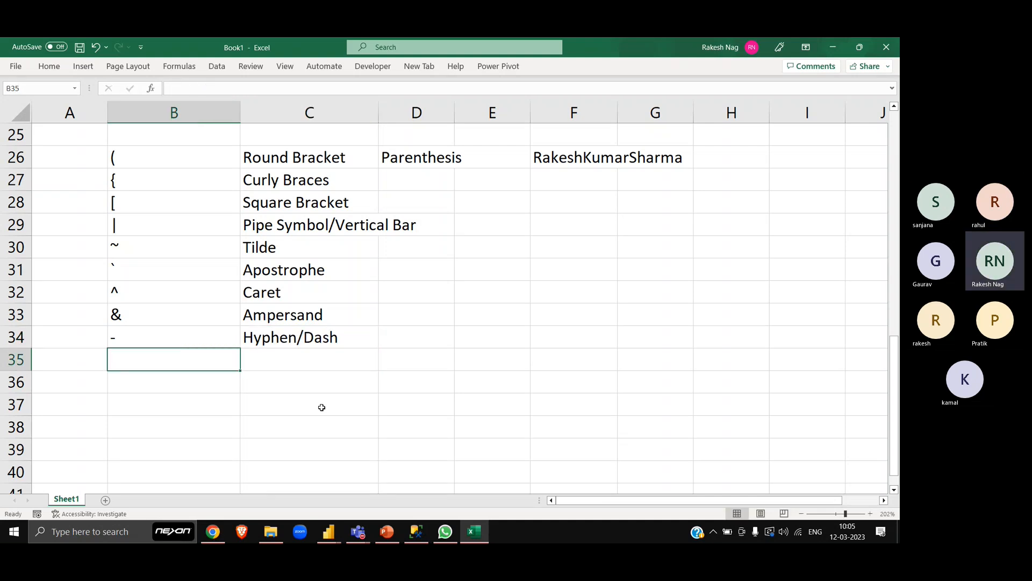
text(_)
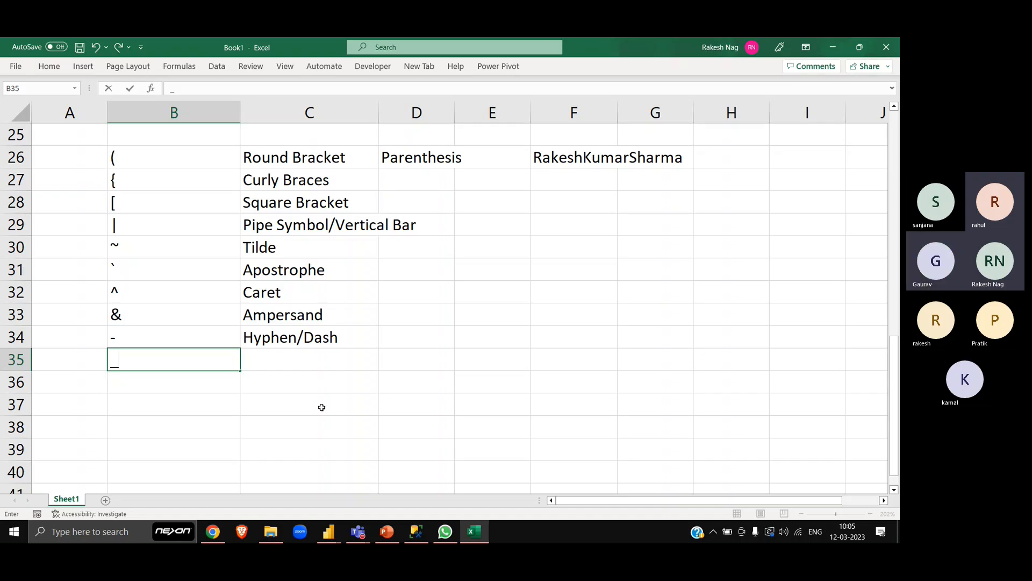
key(Tab)
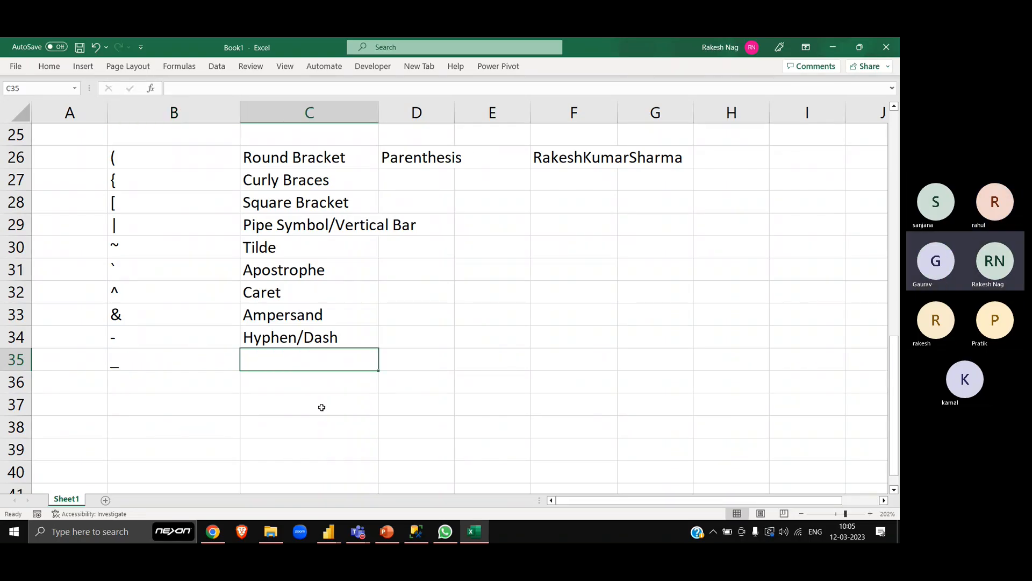
text(Underscore)
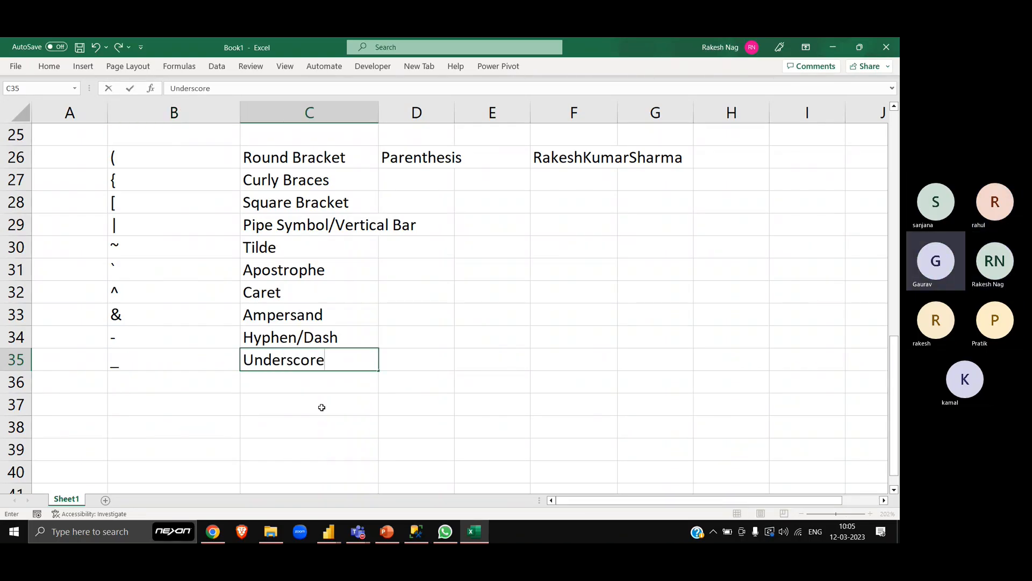
key(Return)
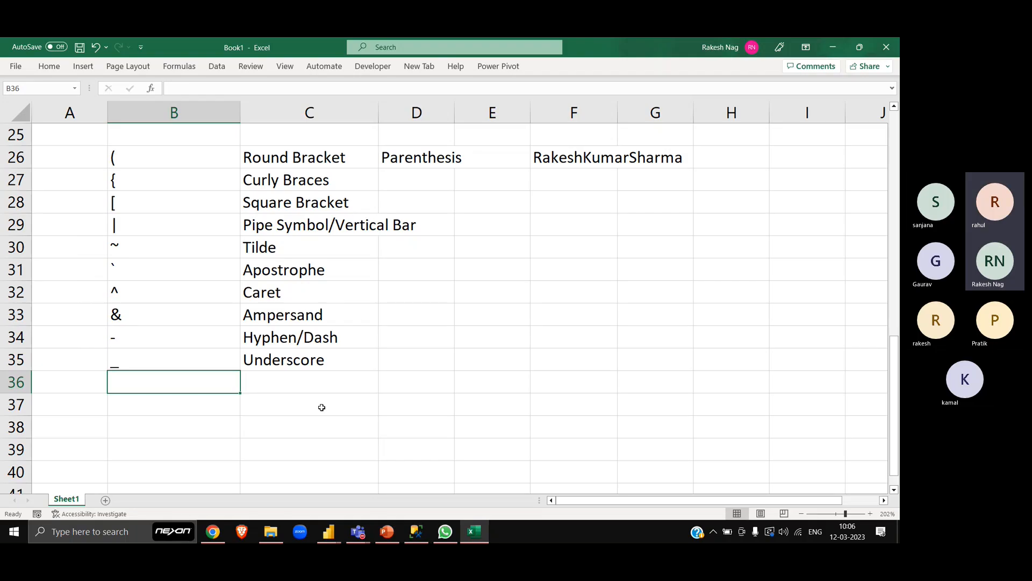
- Enter a "\" character in B36 and its name "Backward Slash" in C36
text(\)
key(Tab)
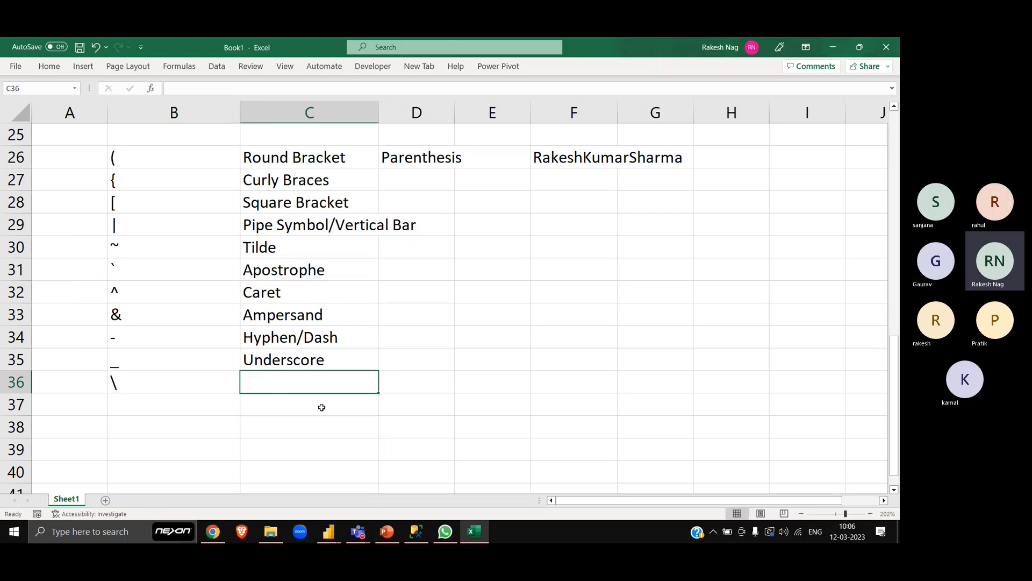
text(Back)
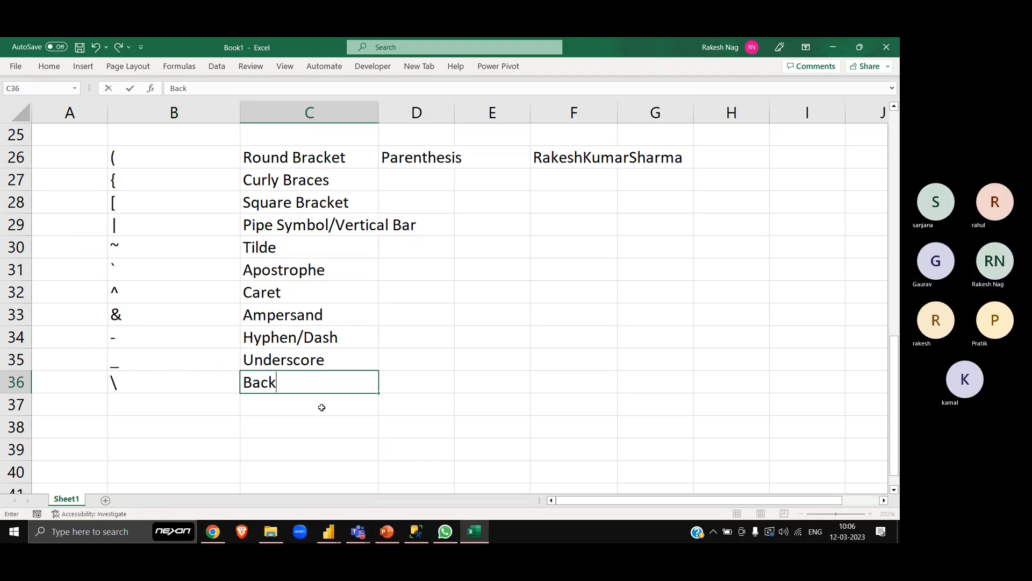
text(ward Slash)
key(Return)
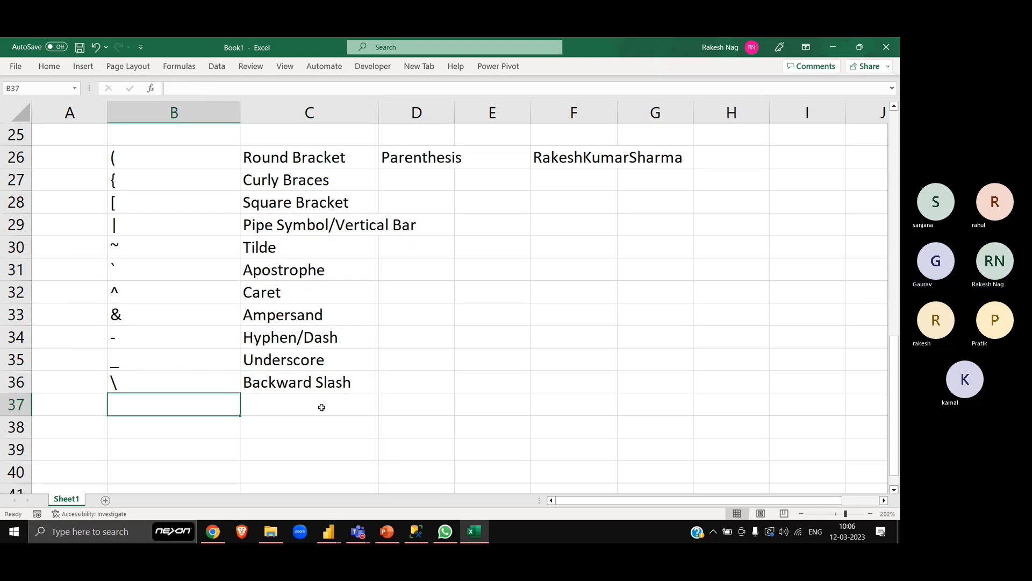
- Enter a "?" character in B37
key(alt)
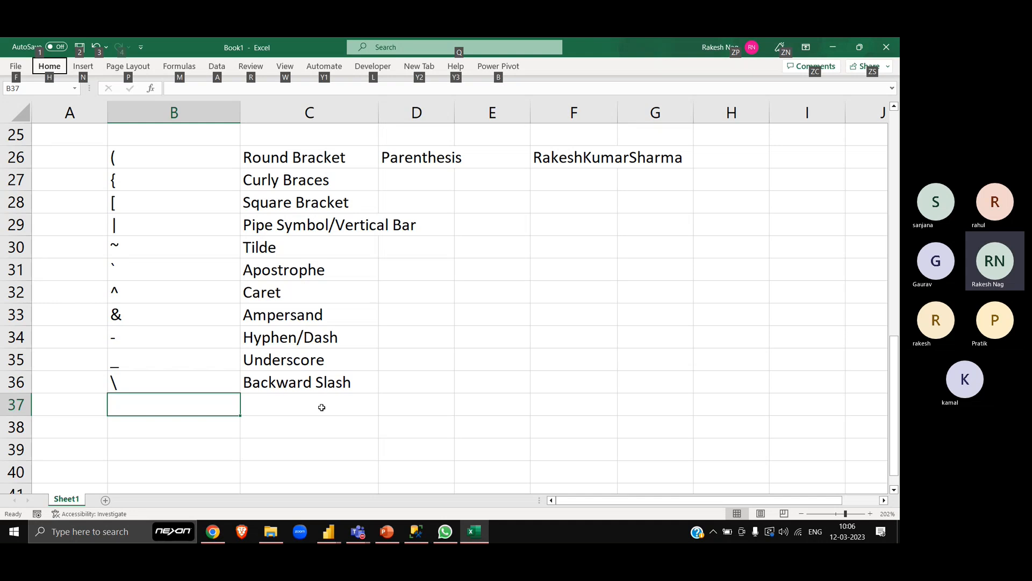
key(alt)
text(?)
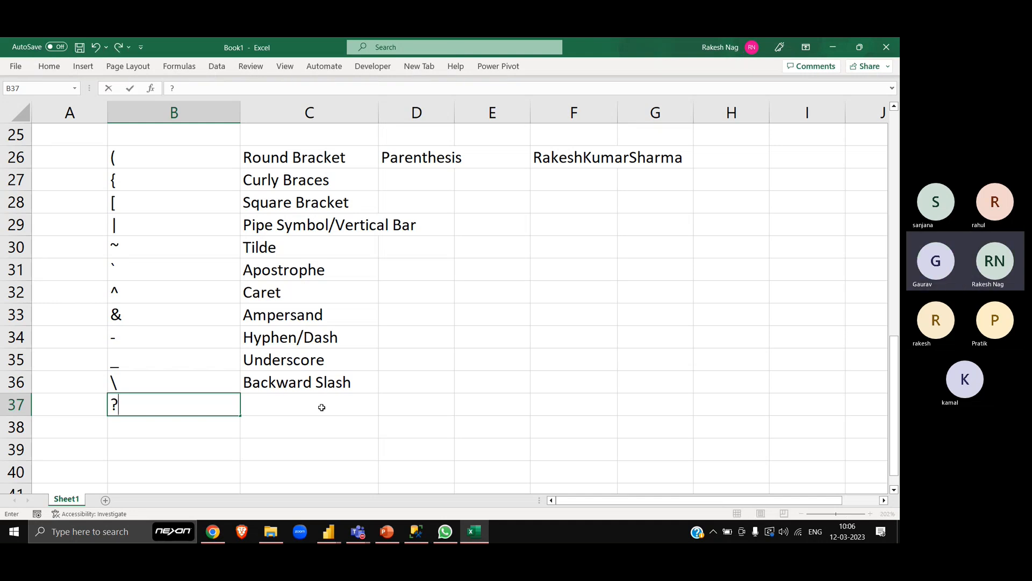
click(322, 406)
key(Left)
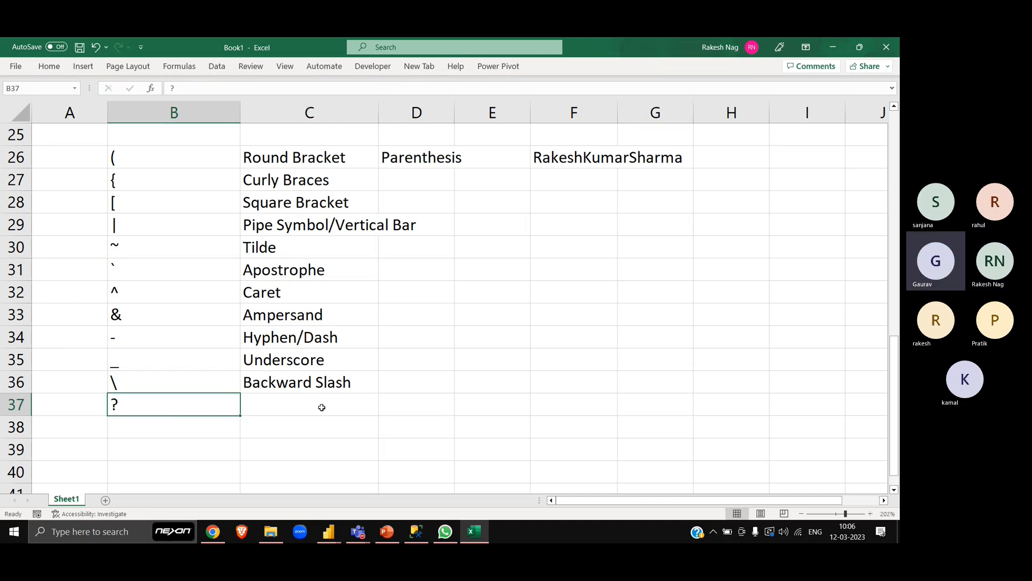
- Try to enter a "/" character in B37 in place of the question mark
key(alt)
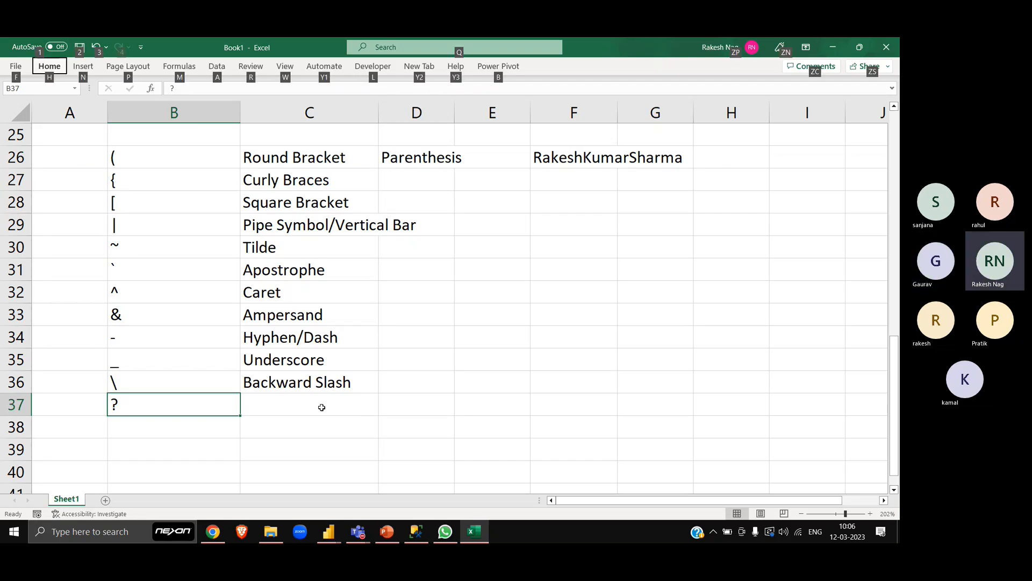
key(alt)
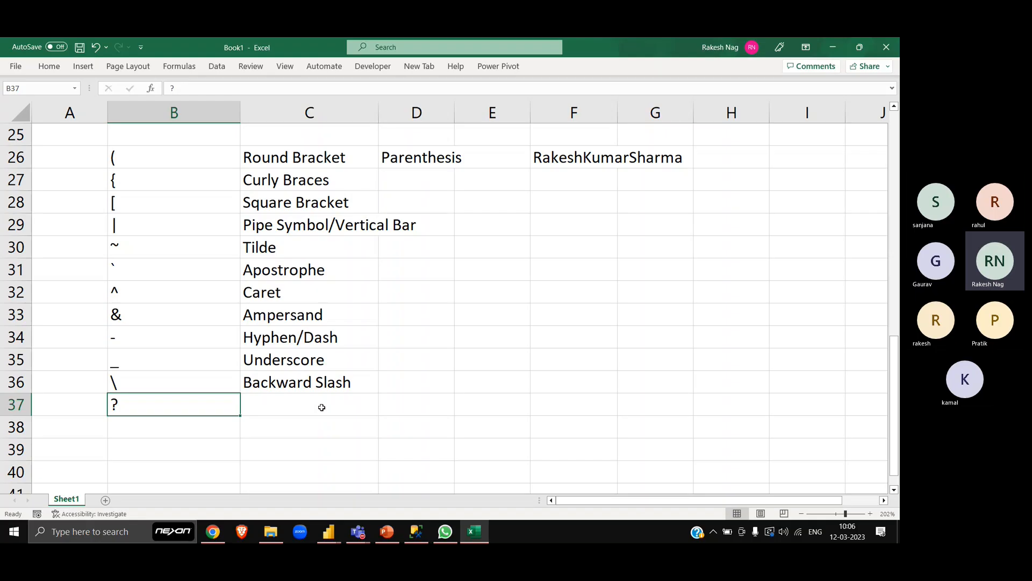
key(alt)
key(alt)
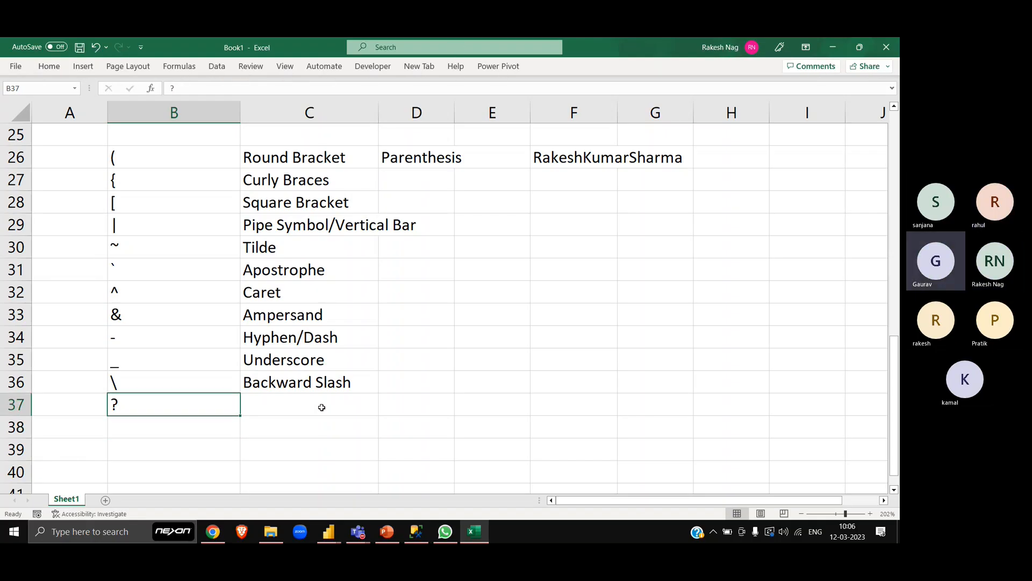
key(alt)
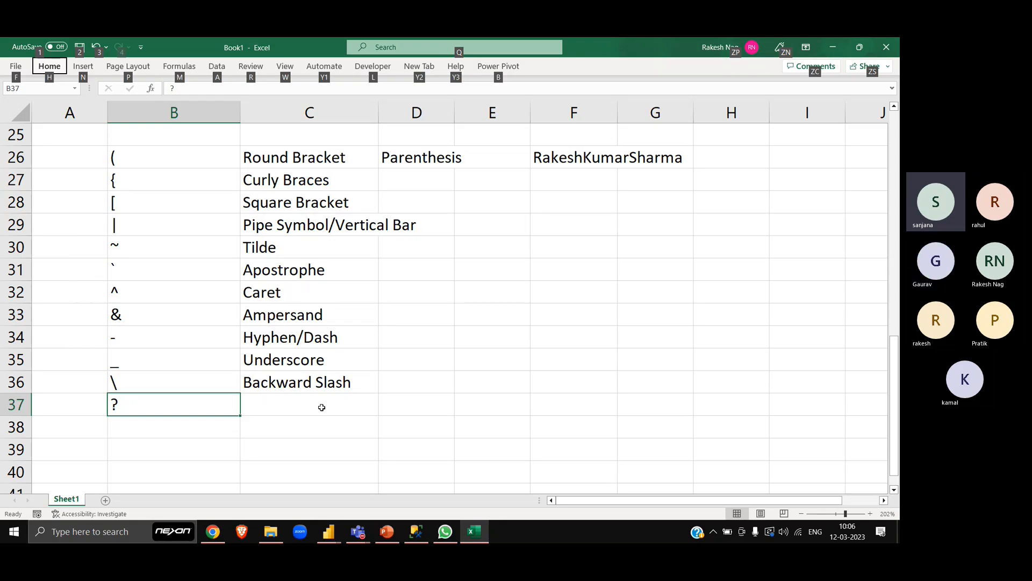
key(alt)
- Return to B37 and re-enter the "?" character, keeping the cell selected
key(Down)
key(Down)
key(Down)
key(Up)
key(Up)
key(Up)
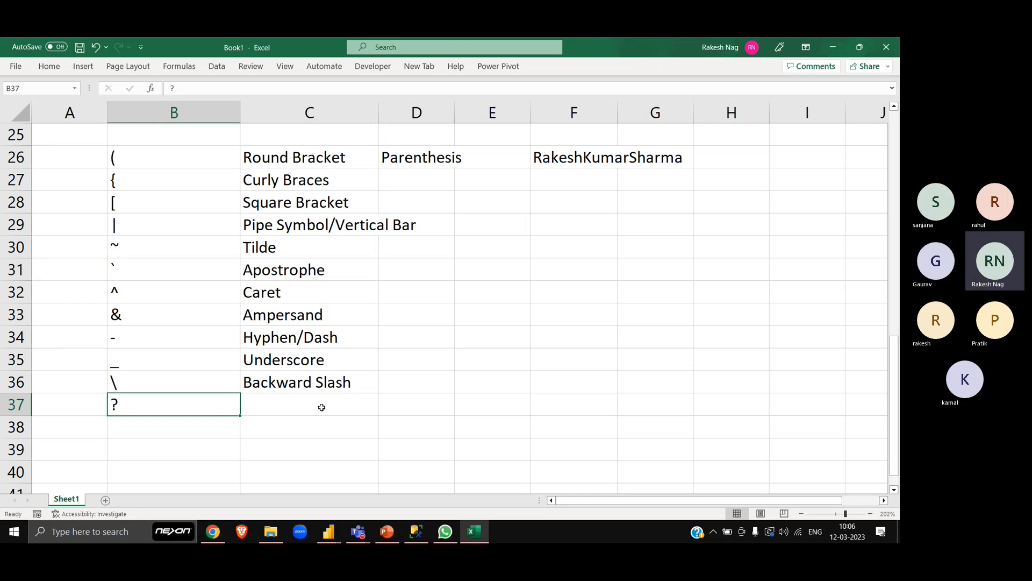
text(?)
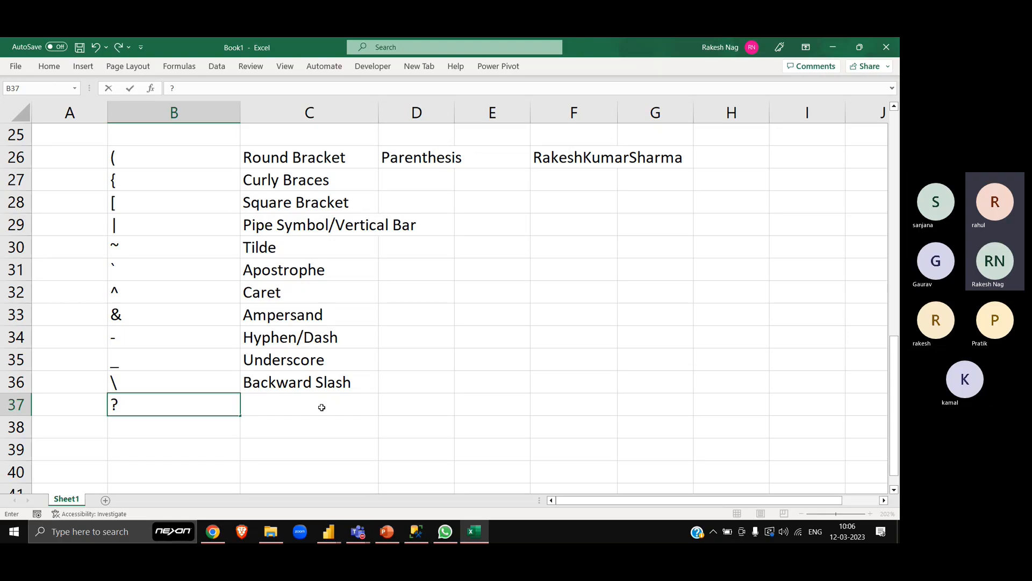
key(ctrl+Return)
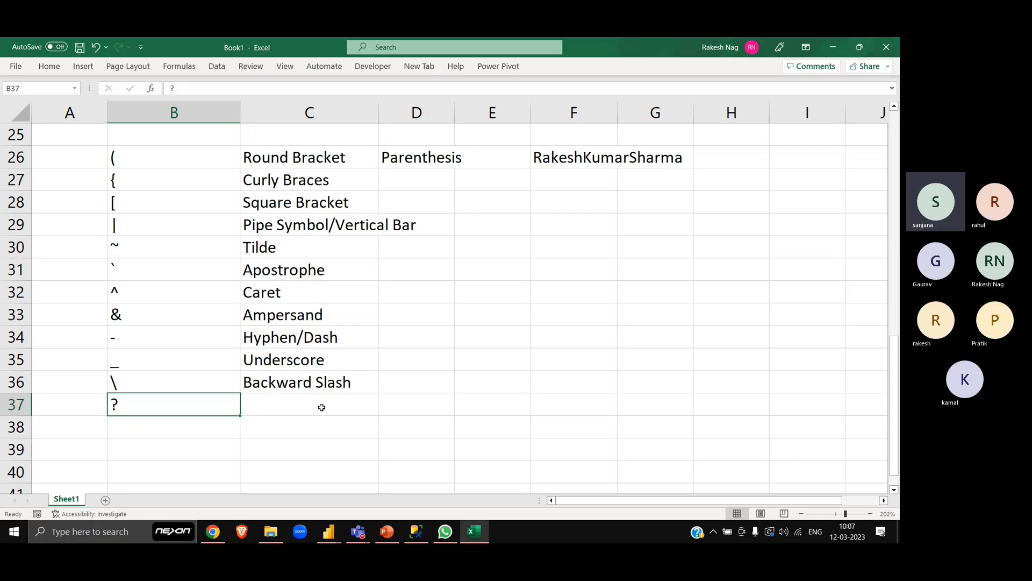
- Open the Windows On-Screen Keyboard, place it above row 37 and select B37
key(super)
text(ons)
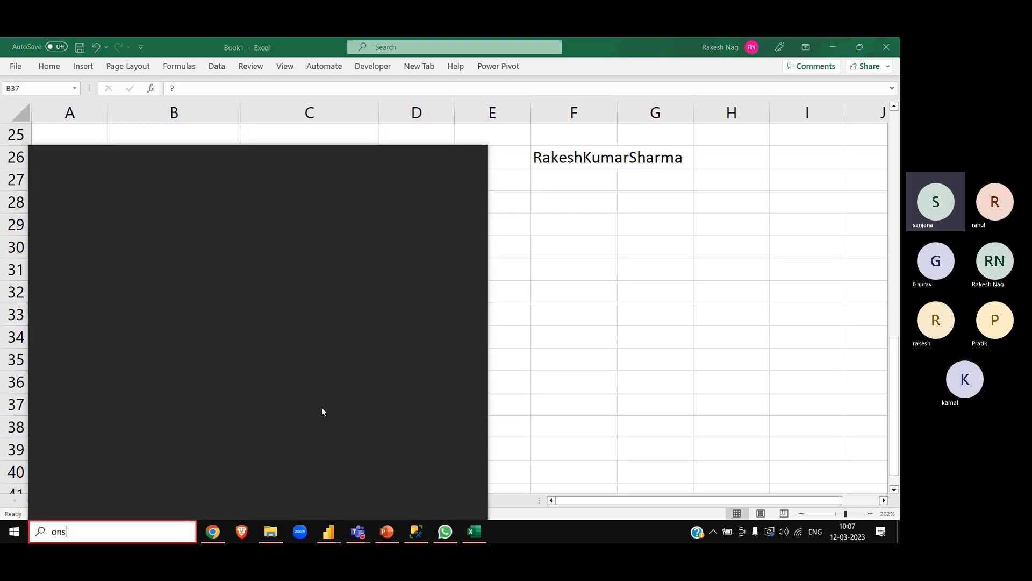
text(creen)
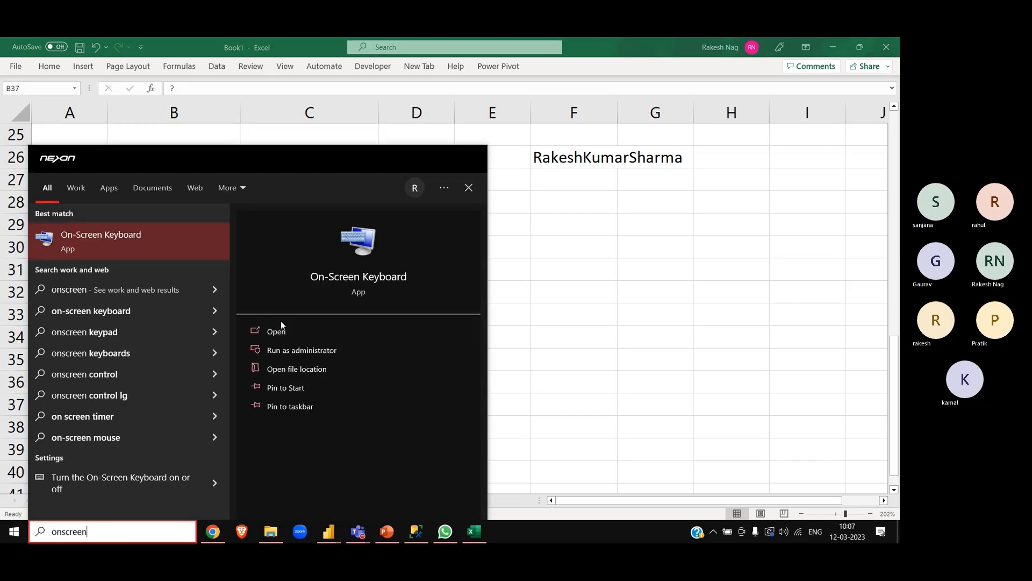
click(286, 332)
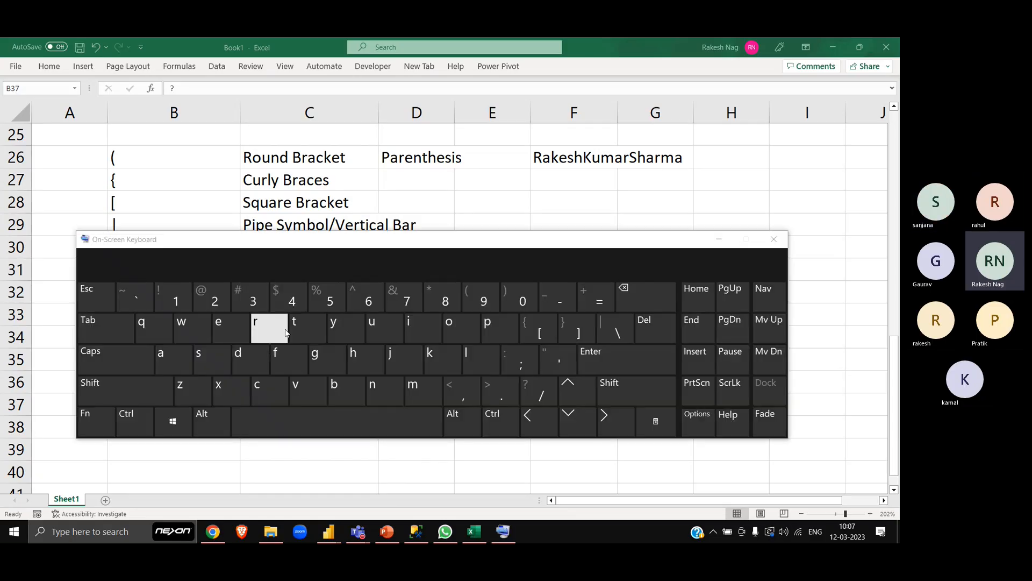
drag(349, 243, 392, 97)
click(168, 406)
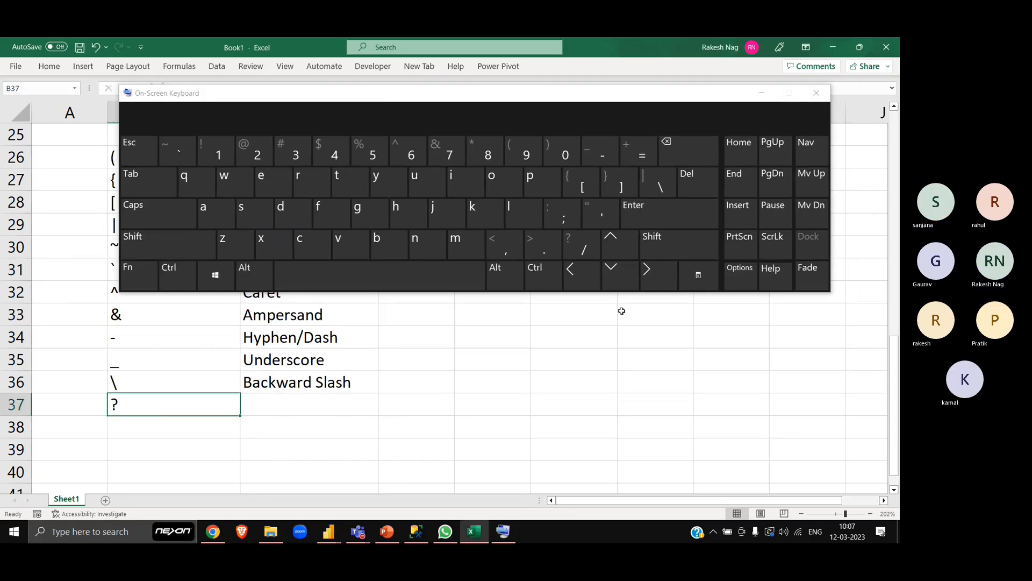
- Try to enter a forward slash in B37 with the On-Screen Keyboard, both without and with Shift
key(alt)
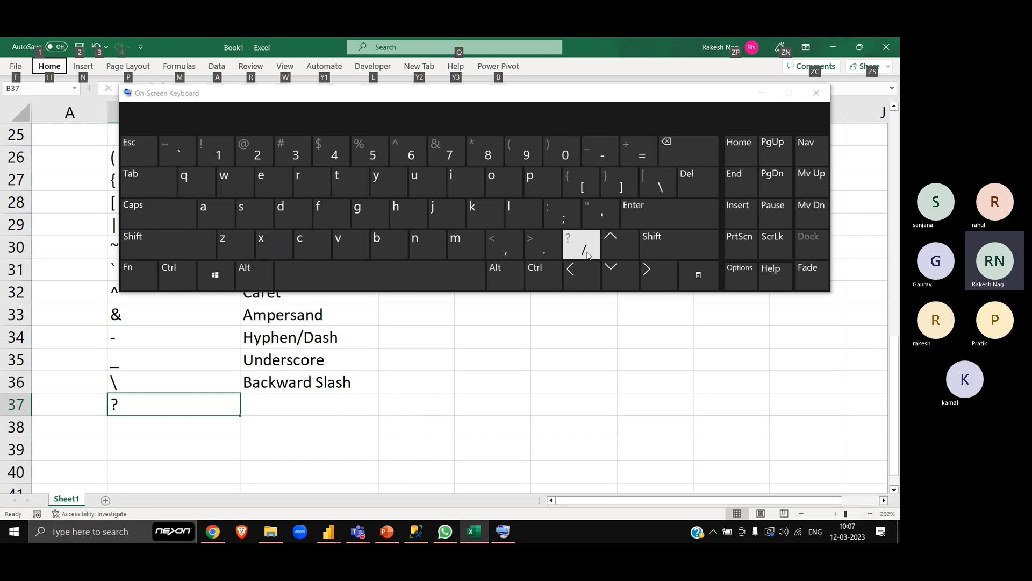
click(588, 255)
click(678, 246)
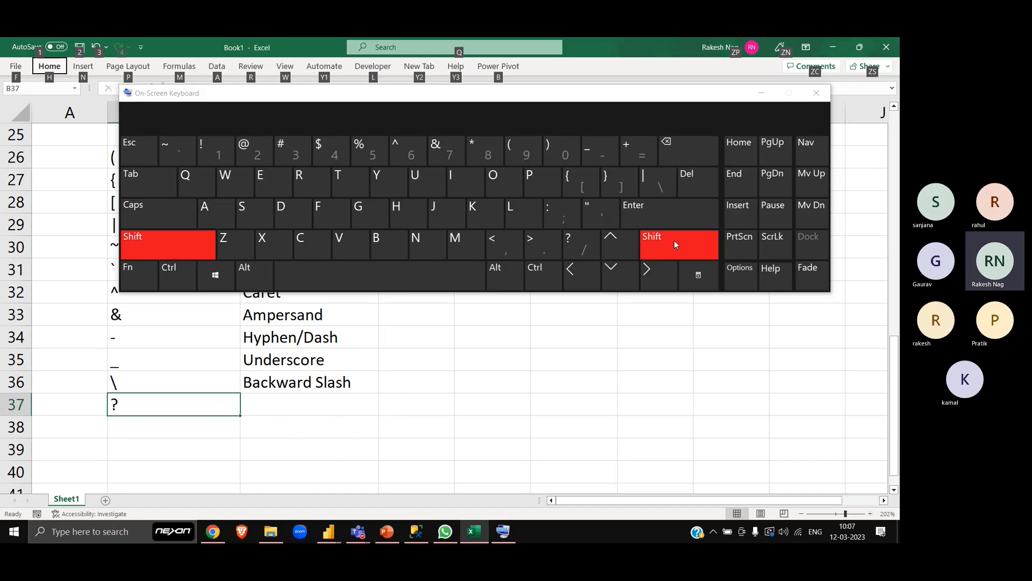
click(588, 251)
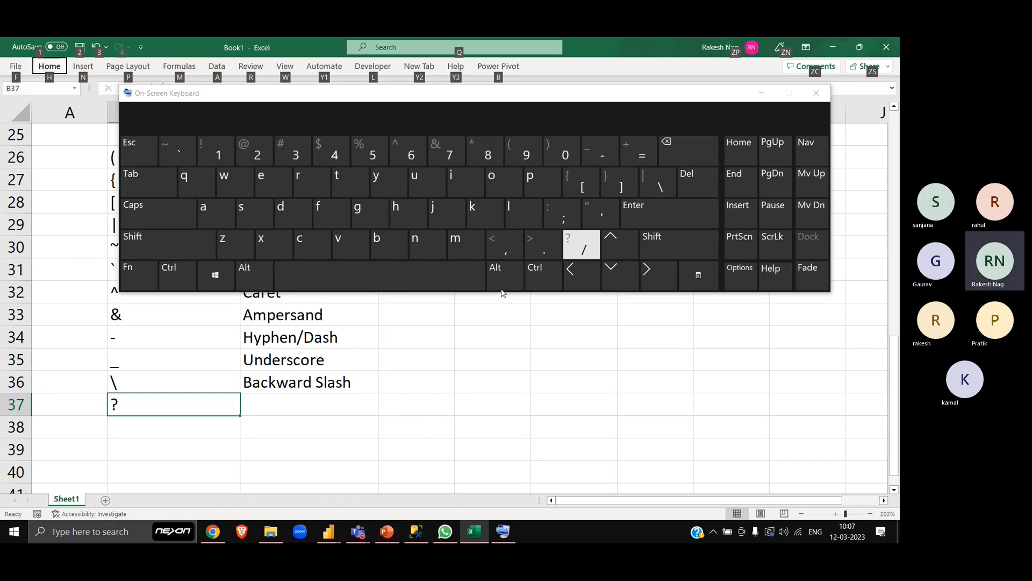
- Clear B37, retry the forward slash with Fn on the On-Screen Keyboard, and close the keyboard
click(277, 406)
click(157, 411)
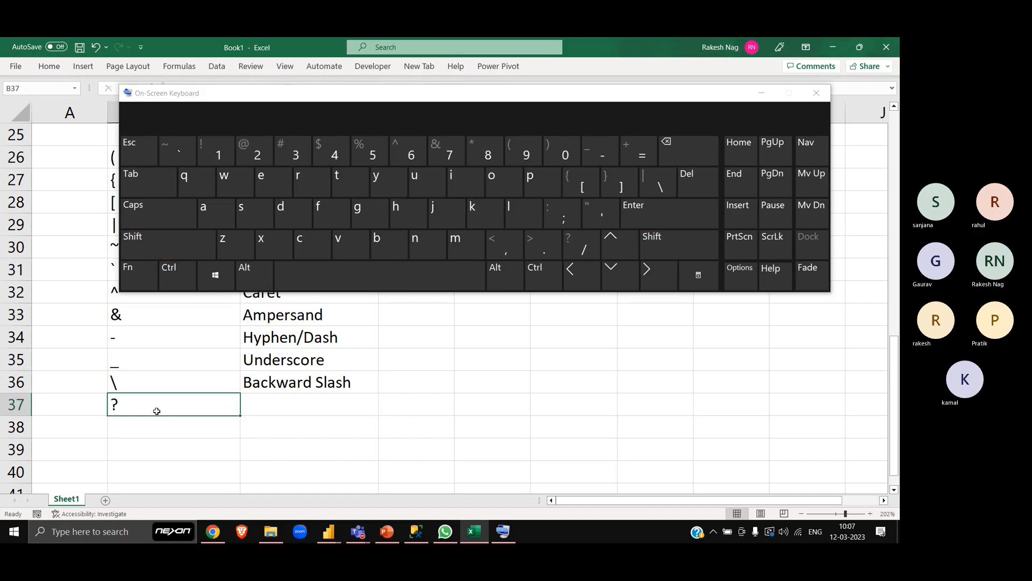
click(583, 245)
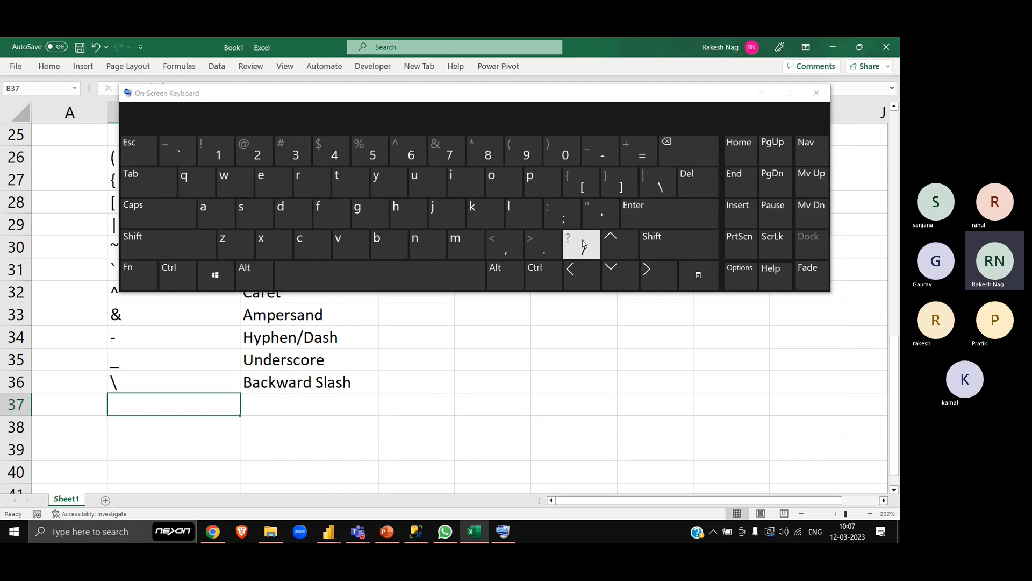
click(150, 275)
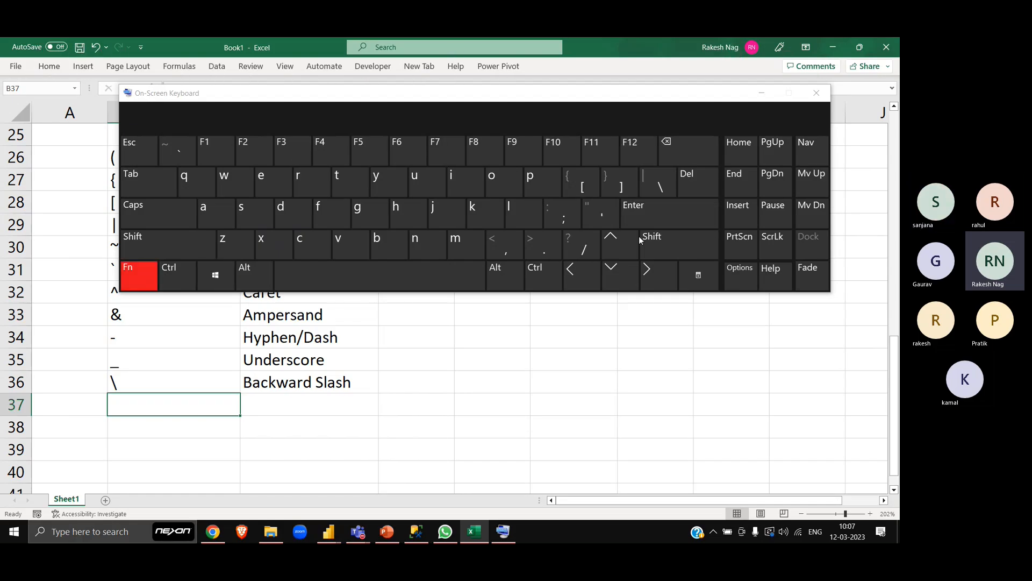
click(579, 250)
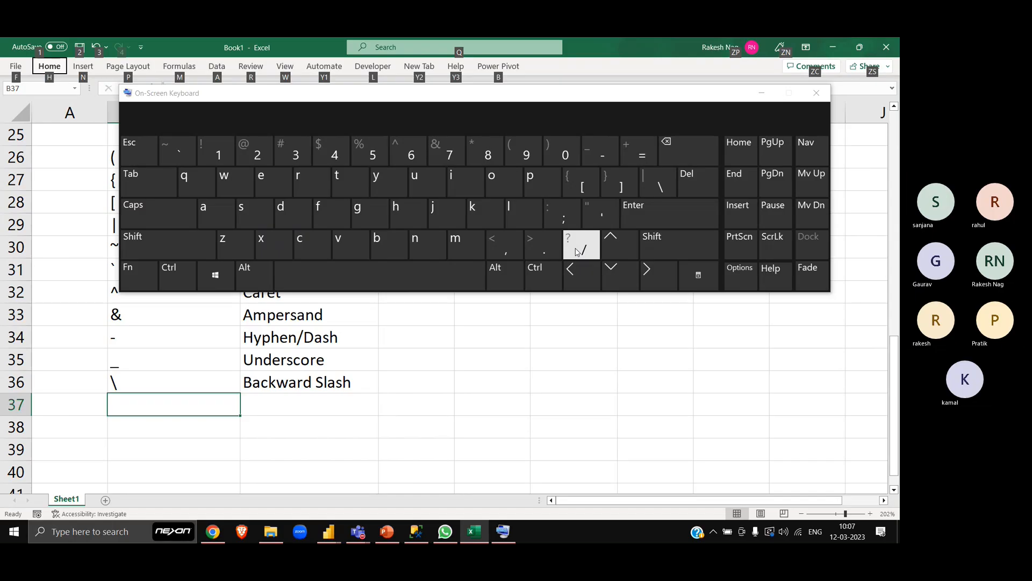
click(817, 95)
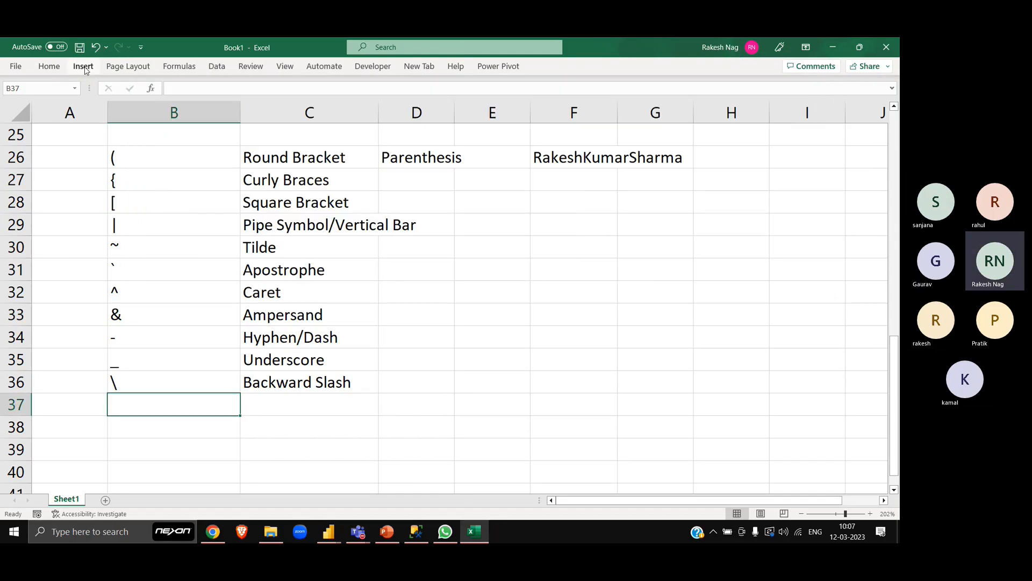
- Look through the built-in equations and open the Symbol dialog for B37
click(49, 66)
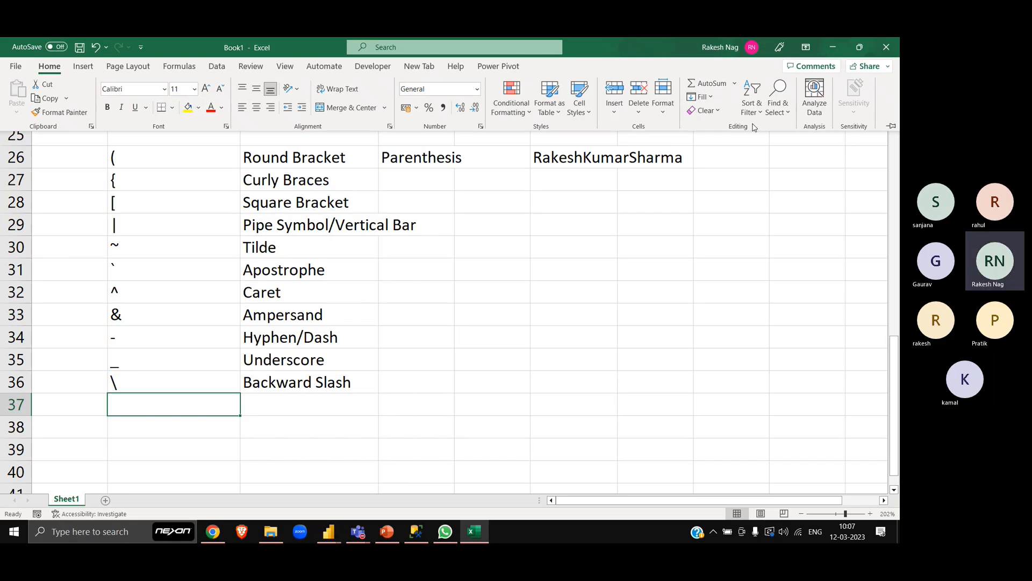
click(84, 66)
click(843, 112)
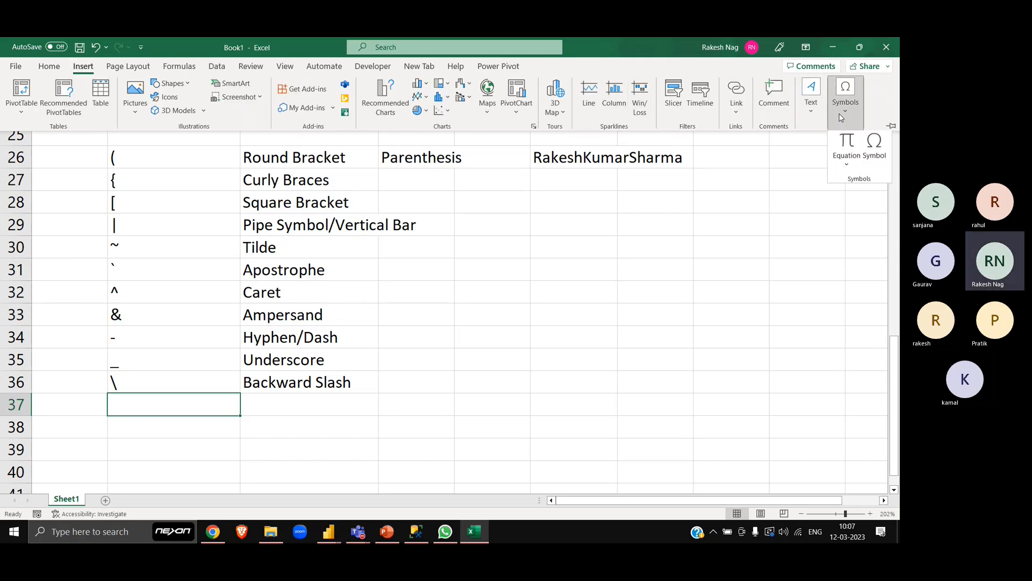
click(847, 171)
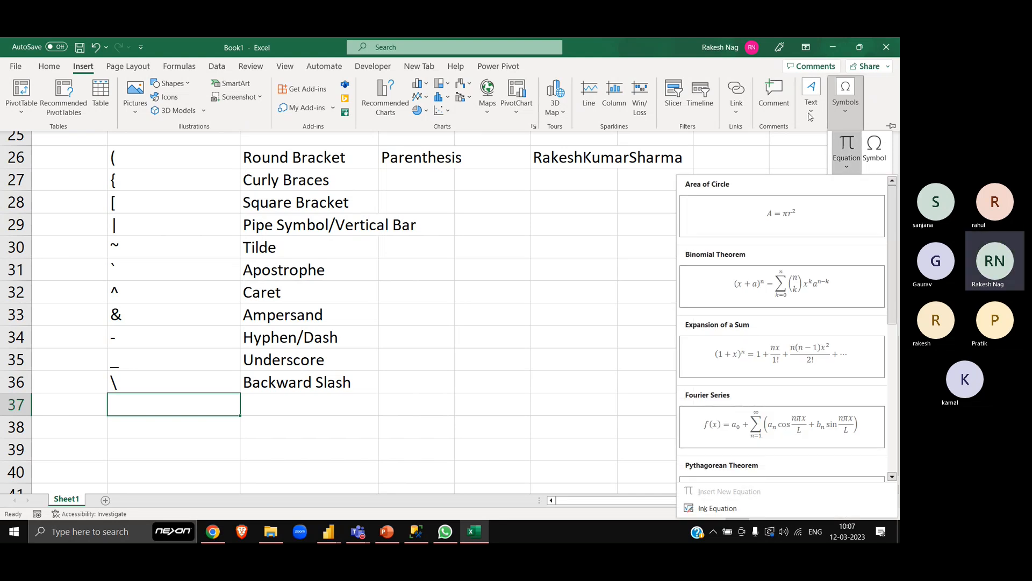
click(849, 122)
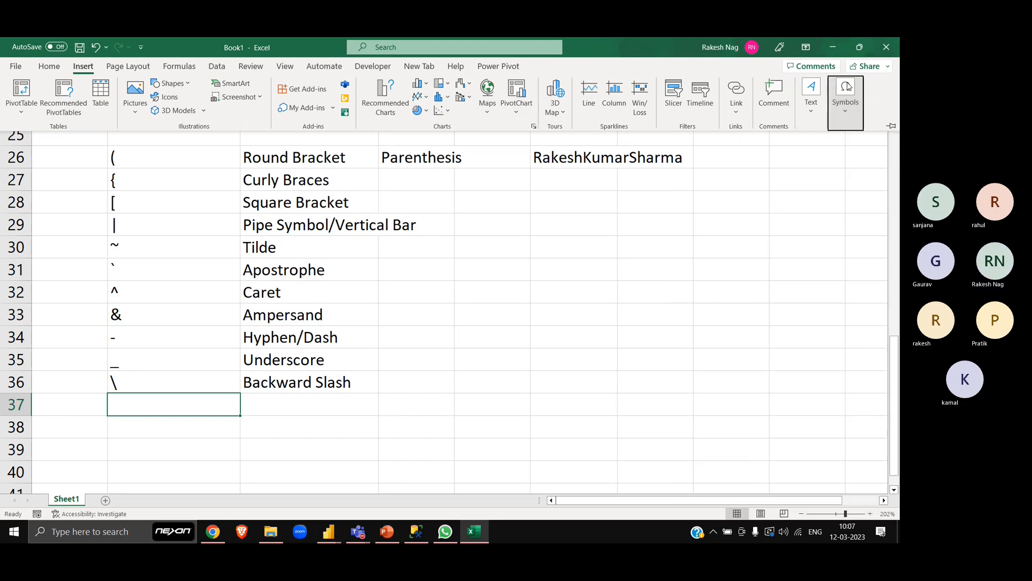
click(846, 102)
click(887, 157)
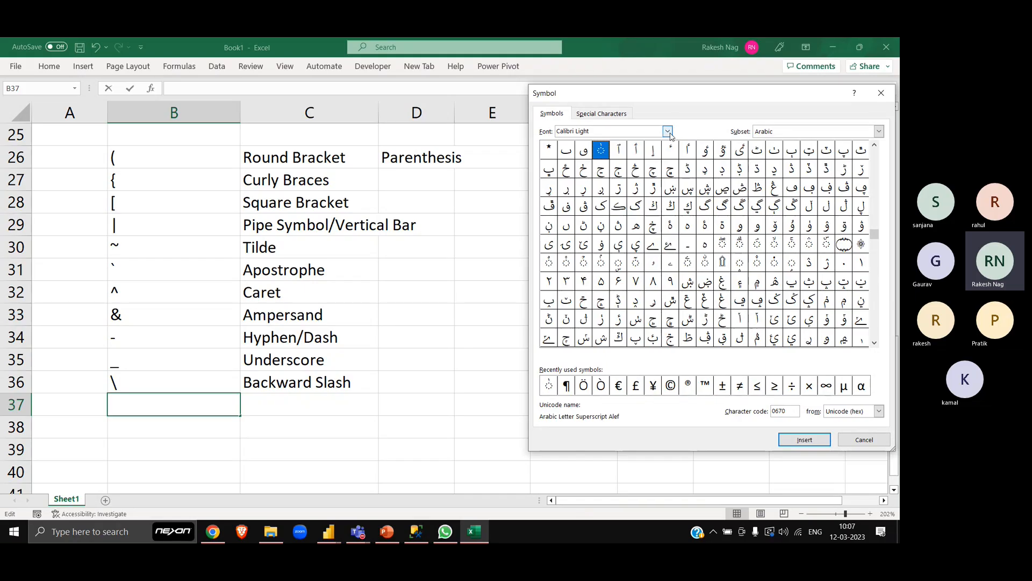
- Check the Symbol dialog's special characters and symbols for a forward slash, and close it
click(602, 114)
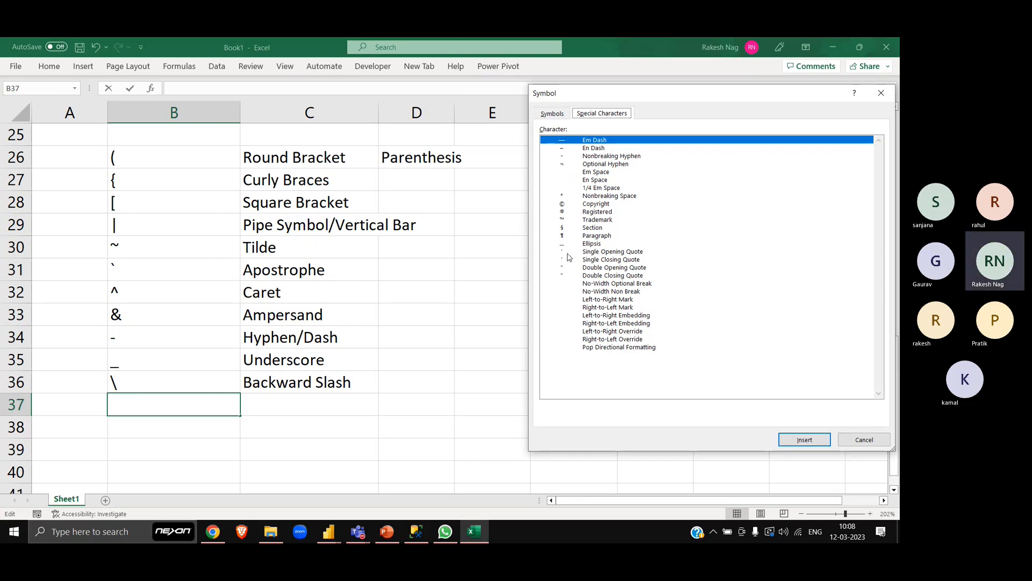
click(559, 117)
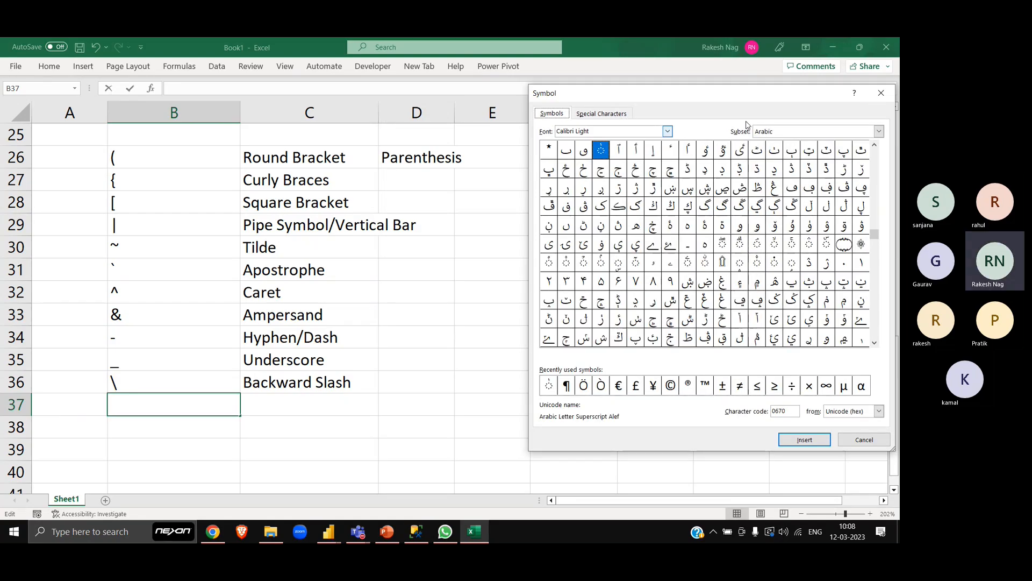
click(893, 98)
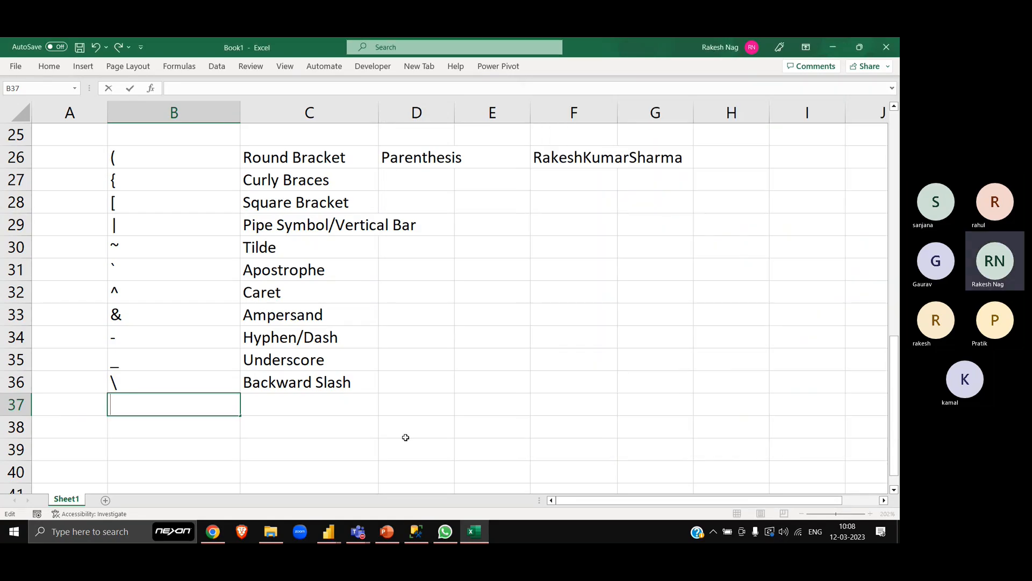
- Switch to Chrome and search Google for "forward slash" in a new tab
click(219, 533)
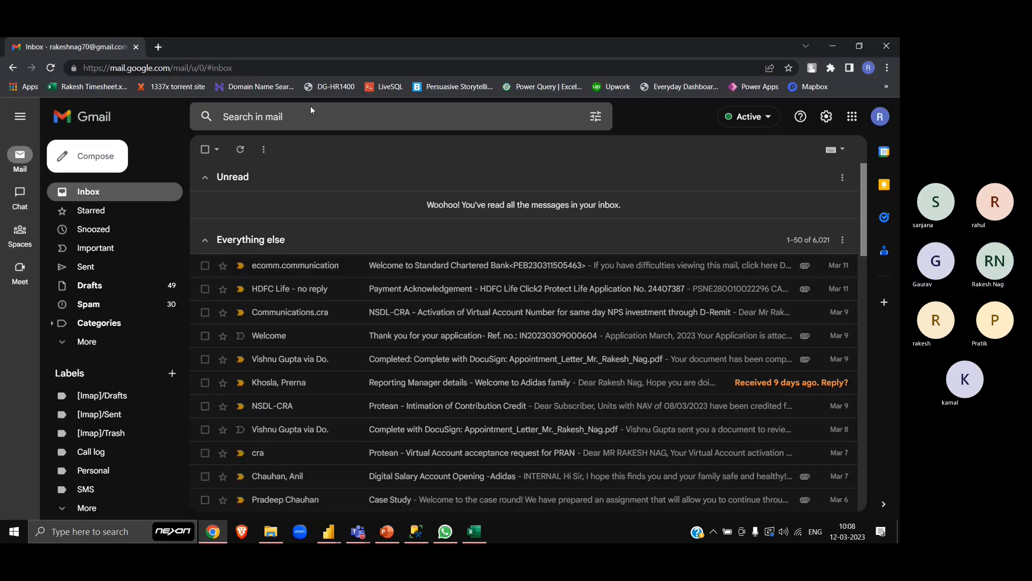
key(ctrl+t)
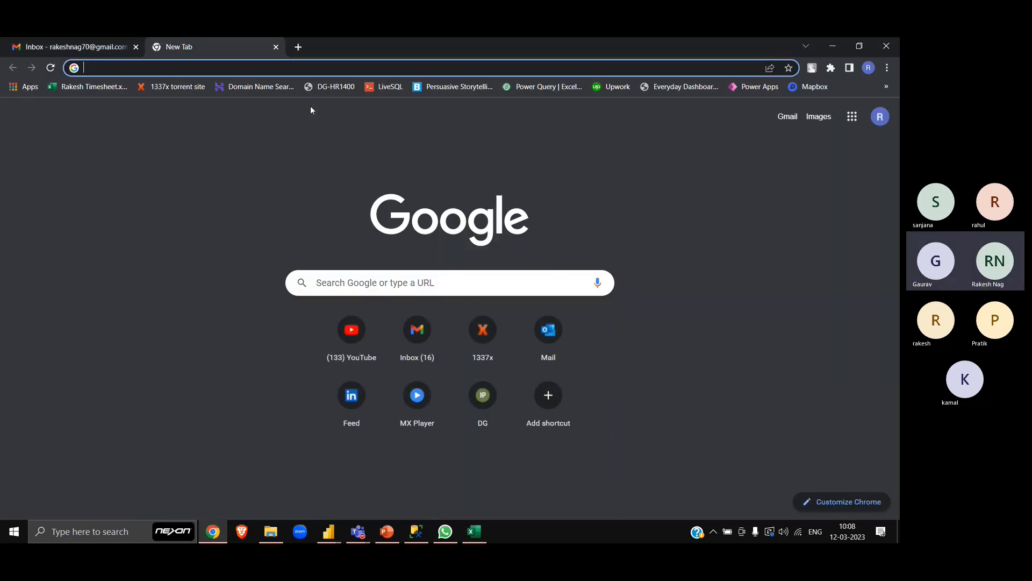
text(for)
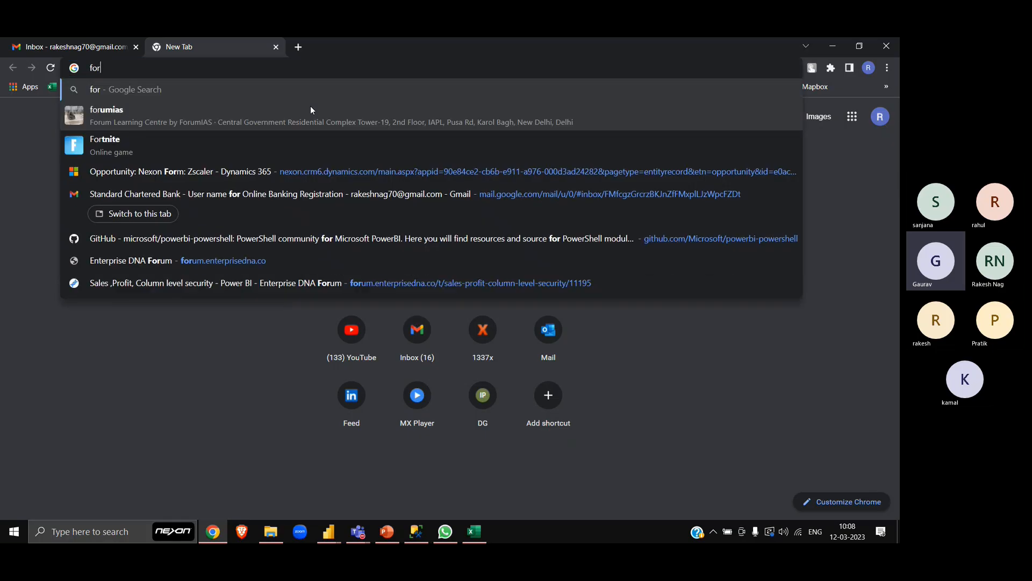
text(ward)
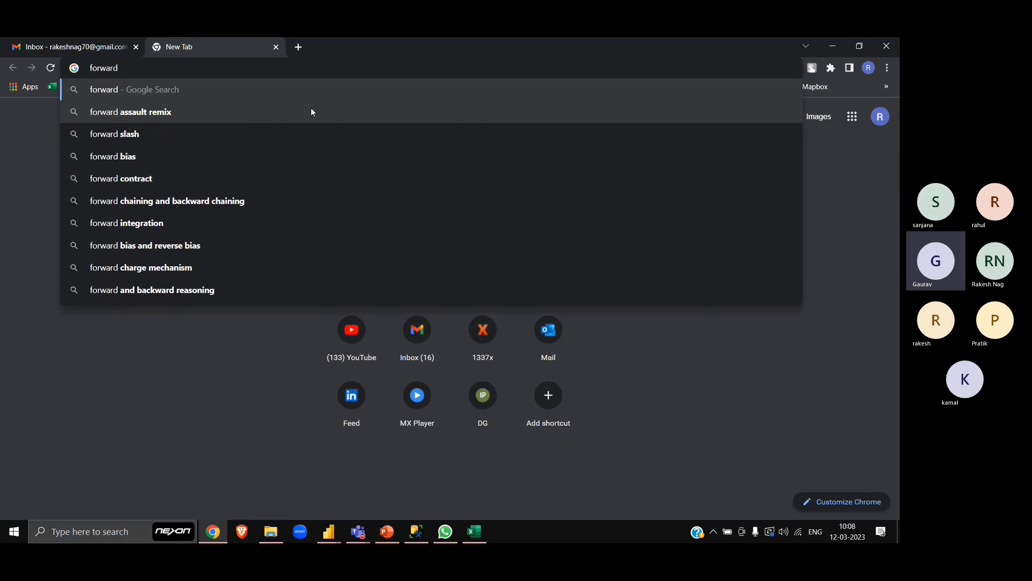
key(Down)
key(Down)
key(Return)
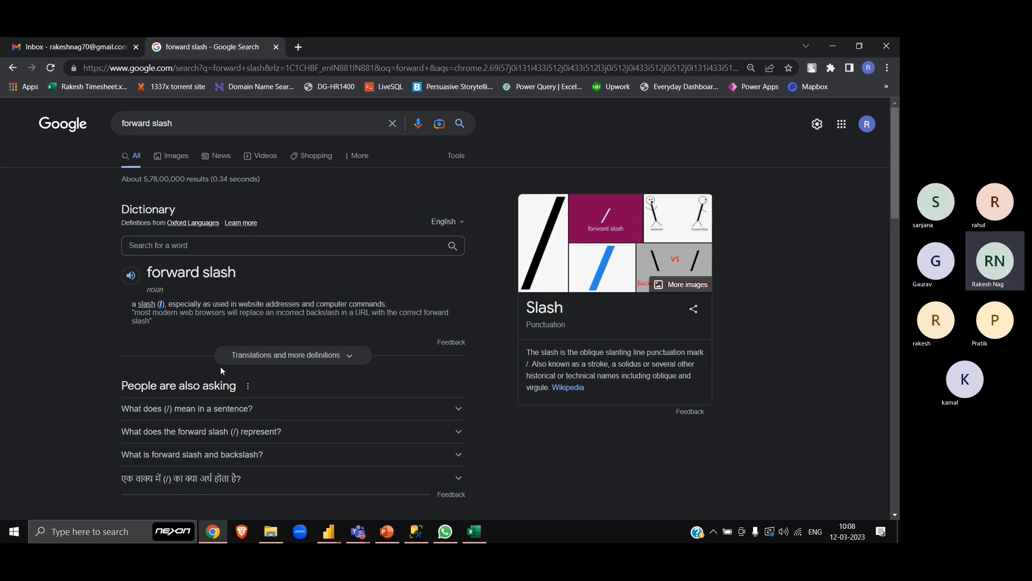
- Switch back to Excel and enter a forward slash (/) in cell B37
key(alt+Tab)
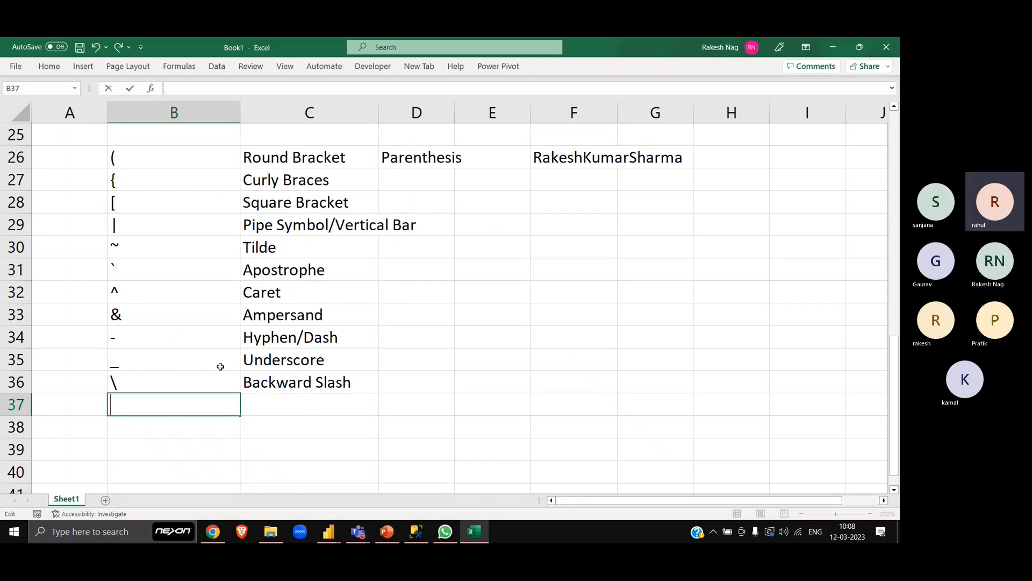
text(/)
key(Tab)
key(Left)
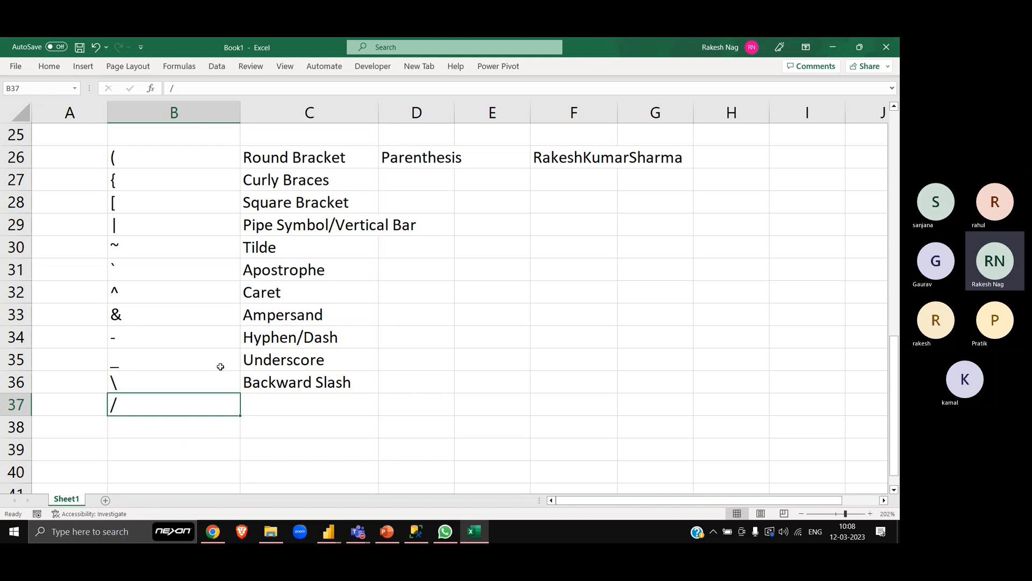
key(Down)
text(?)
key(Escape)
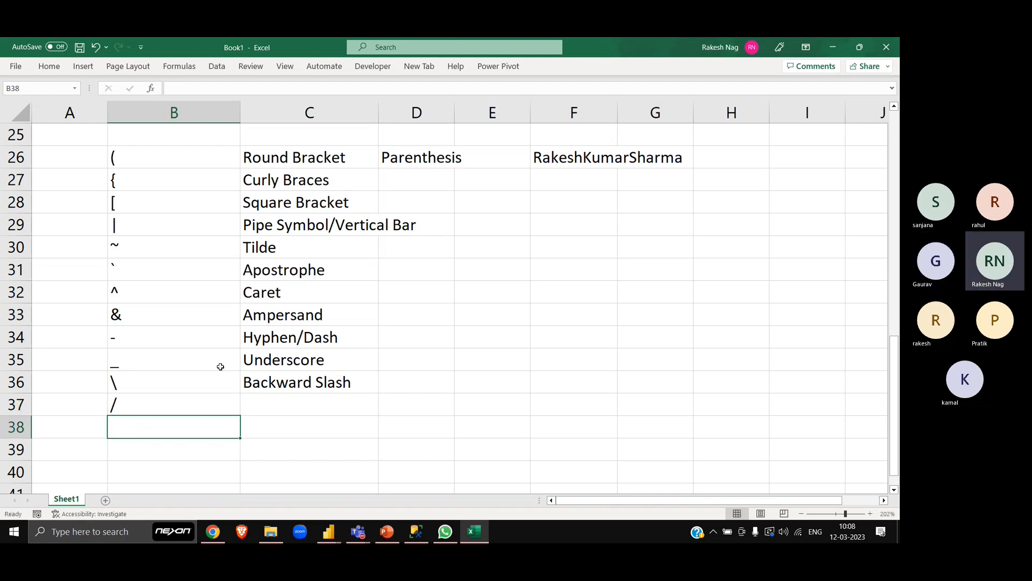
key(ctrl+/)
key(Escape)
key(Up)
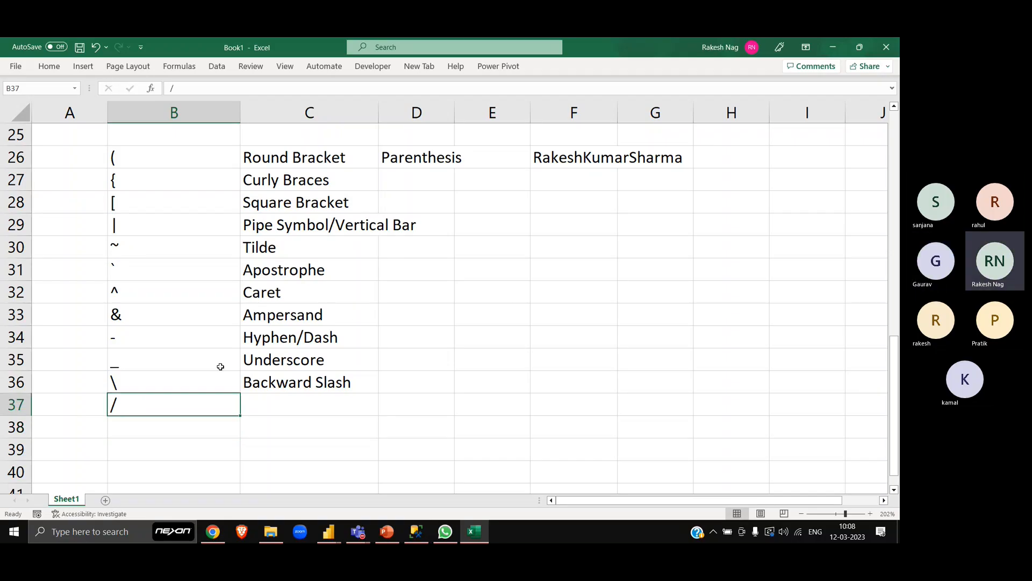
- Label the forward slash in C37 as "Foreward Slash", correcting the misspelled second word
key(Right)
text(Fore)
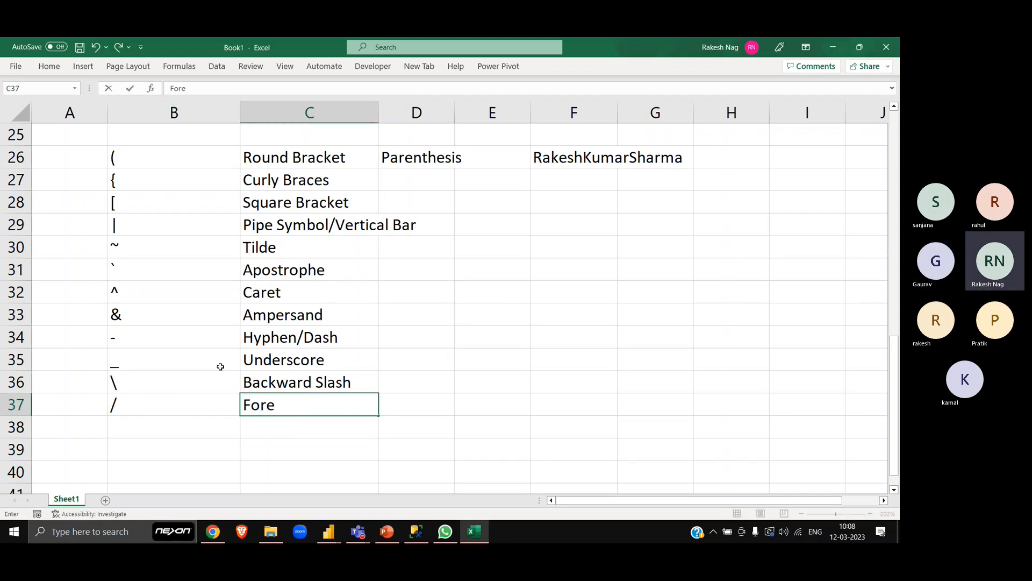
text(ward Slah)
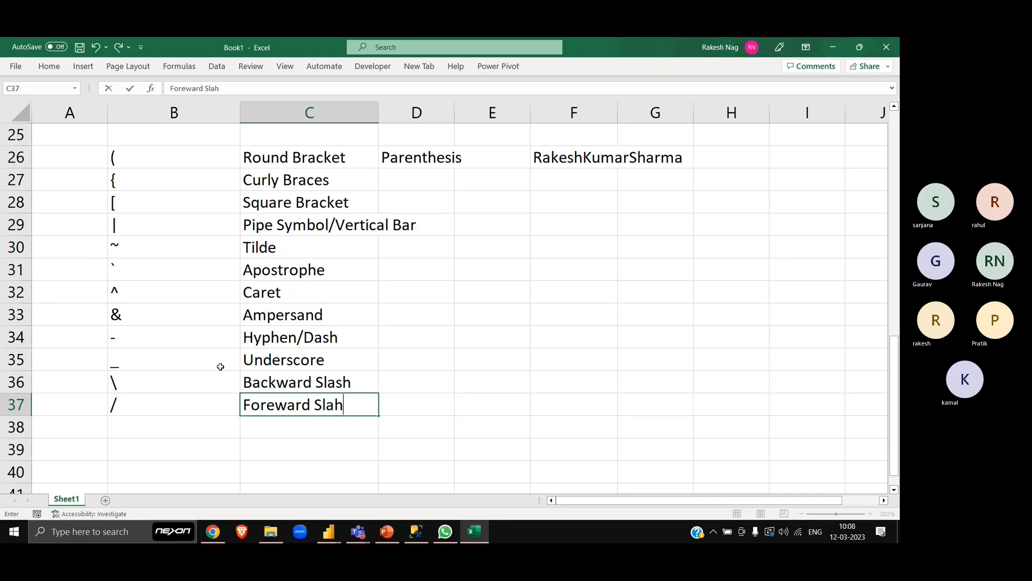
key(Return)
key(Up)
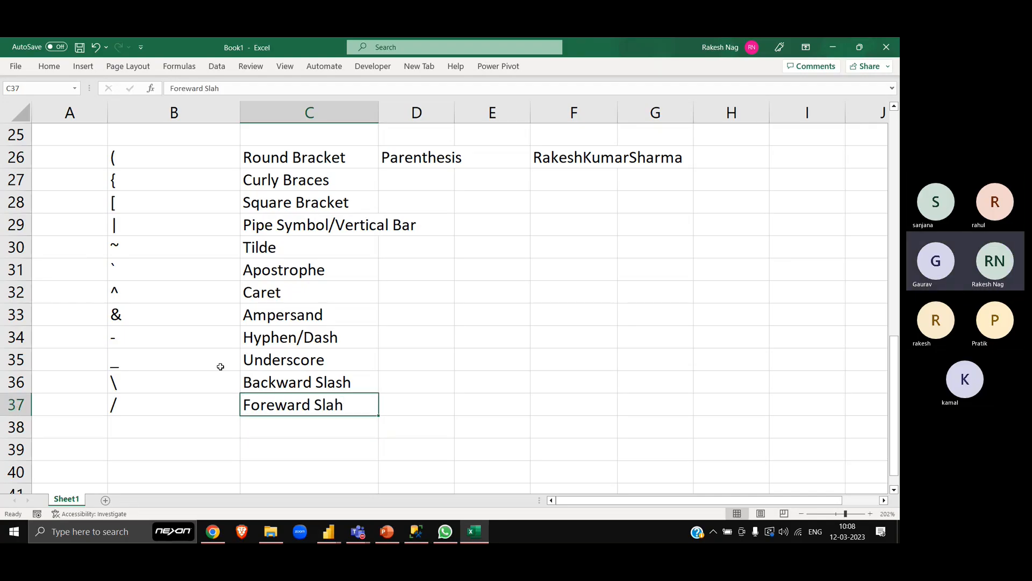
key(F2)
key(Left)
text(s)
key(Return)
key(Up)
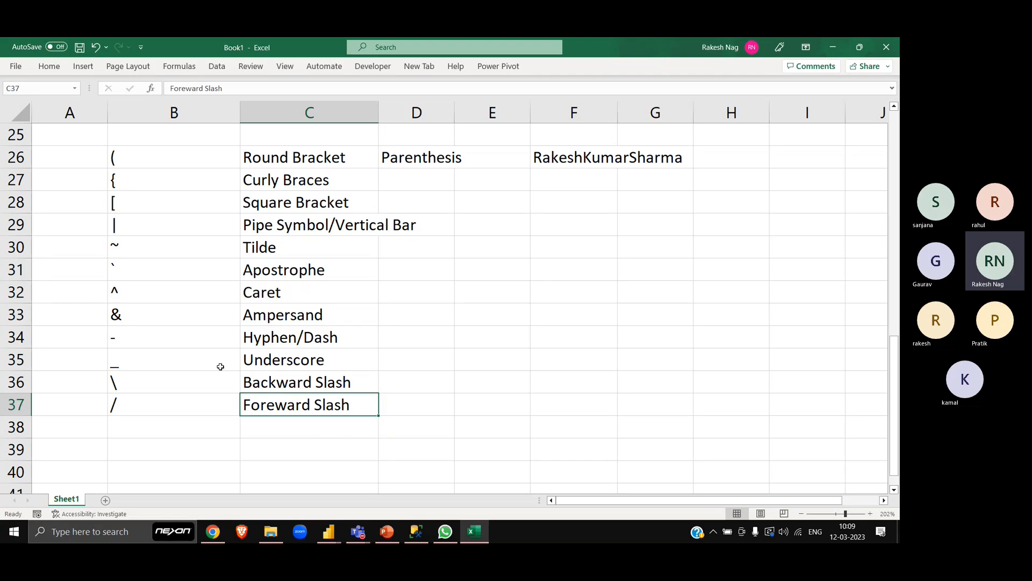
- Add the double quote symbol (") in B38 with the name "Double Quote" in C38
key(Down)
key(Left)
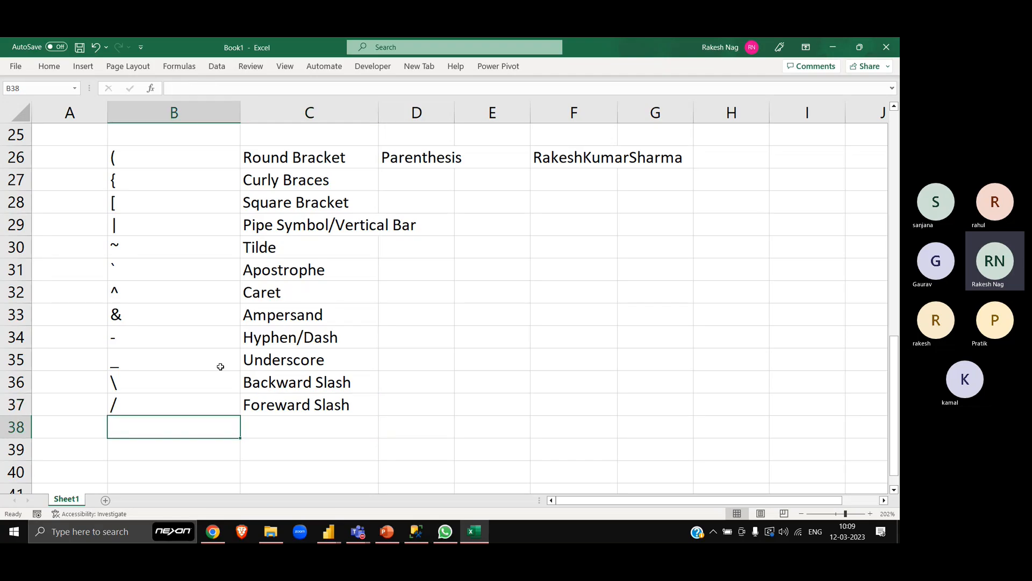
text(")
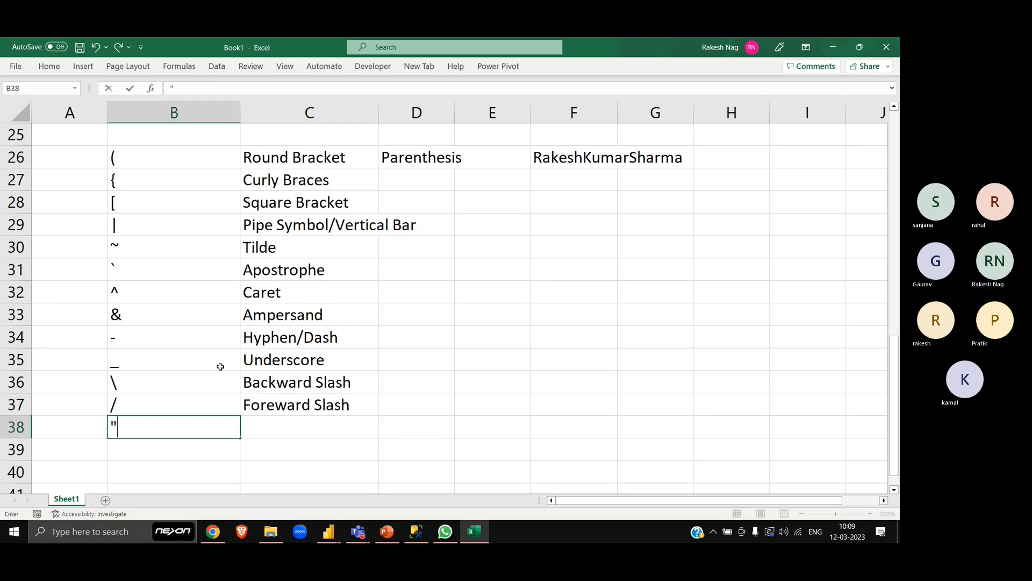
key(Tab)
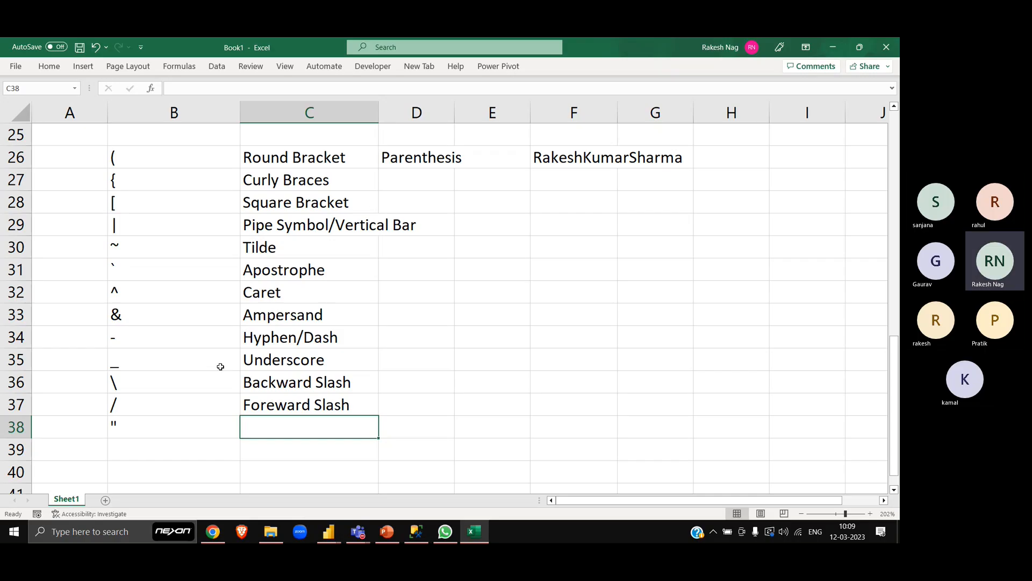
text(Doubl)
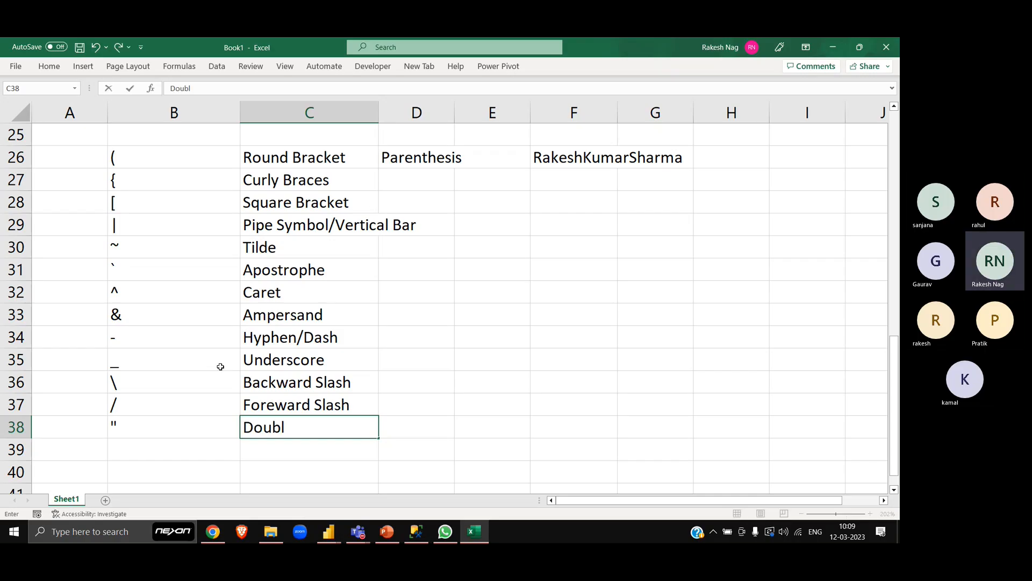
text(e Quote)
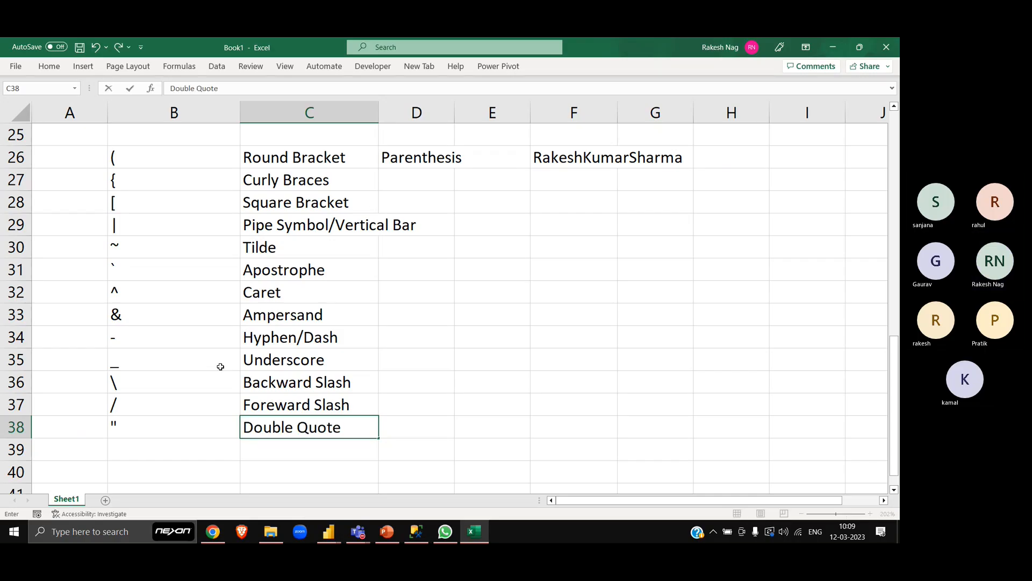
key(Return)
- Enter an apostrophe in B39, fill C39 from the cell above, and change its text to "Single Quote"
key(Left)
text(')
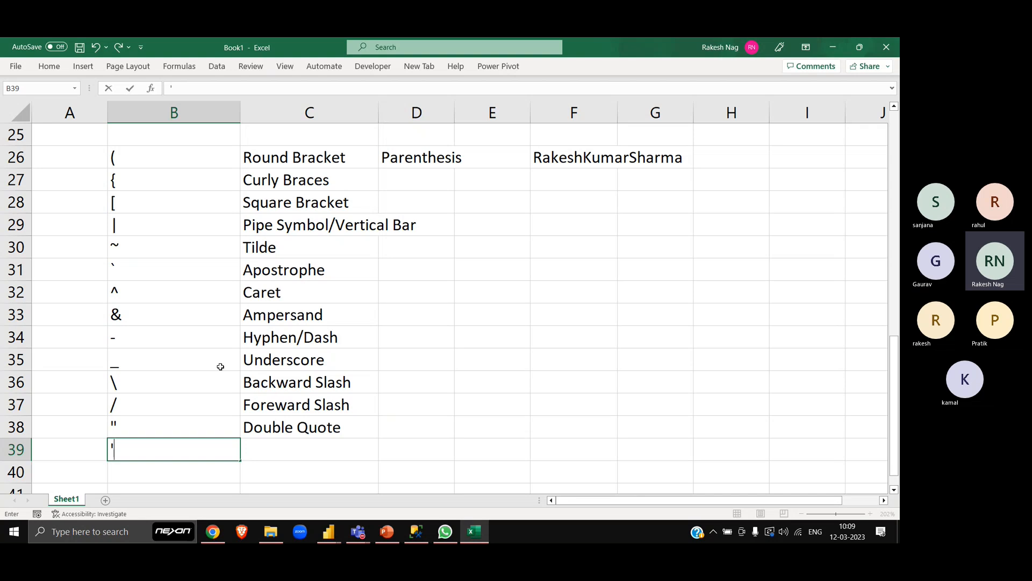
key(Right)
key(ctrl+d)
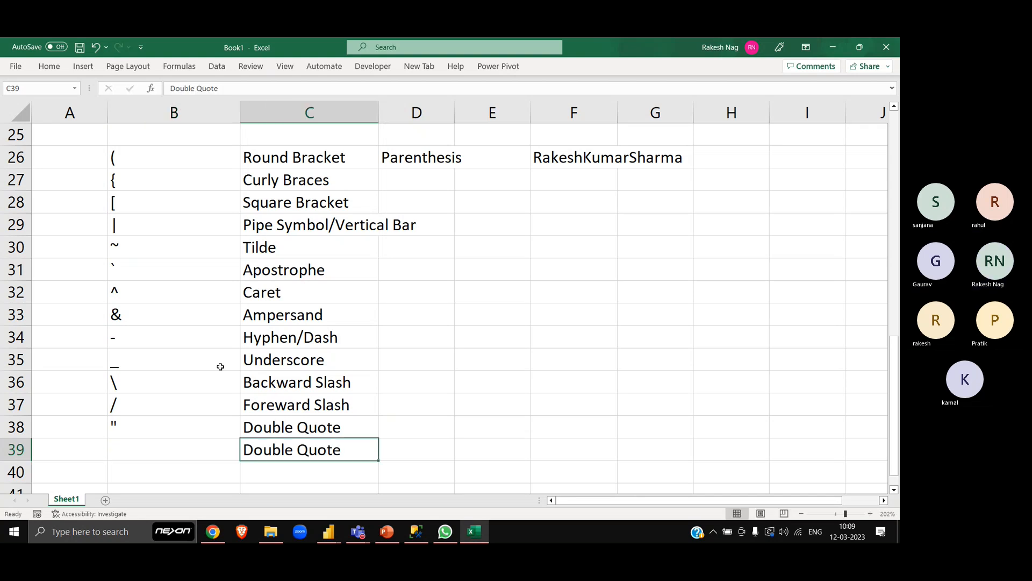
key(F2)
key(Home)
key(shift+Right)
key(shift+Right)
key(shift+Right)
key(shift+Right)
key(shift+Right)
key(shift+Right)
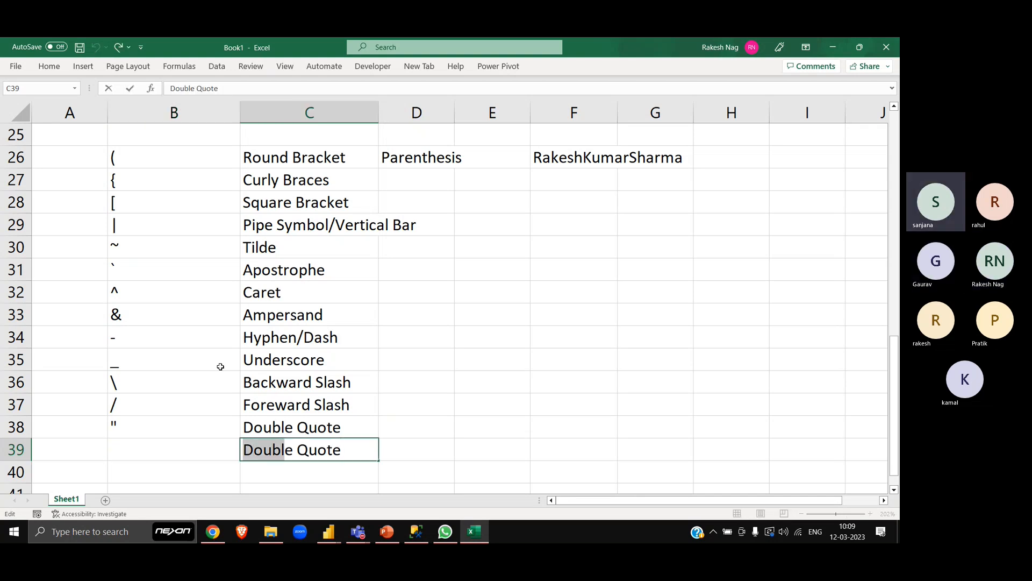
text(Sn)
key(BackSpace)
text(ingle)
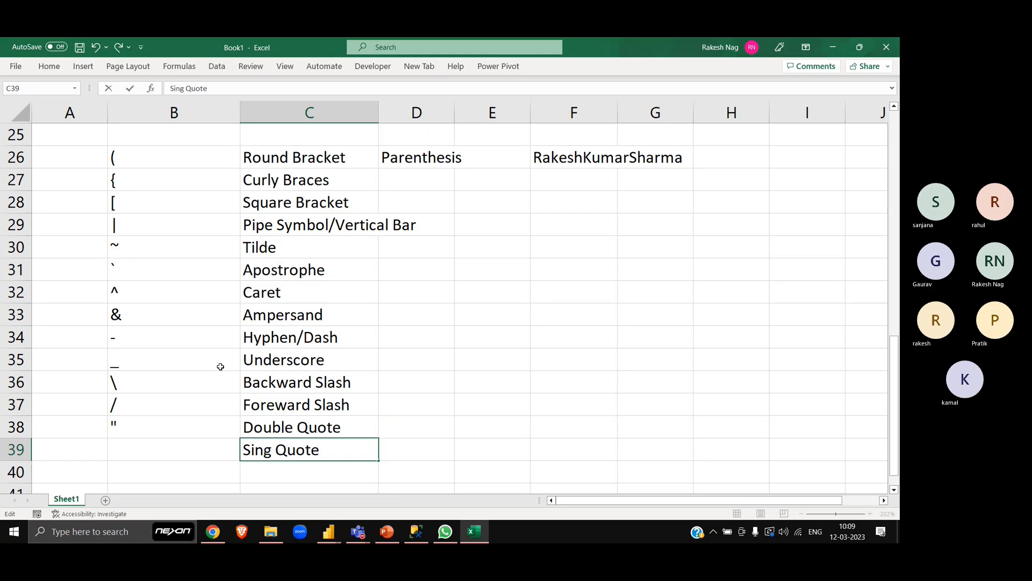
key(Return)
- Try to show a single quote in B39 by re-entering an apostrophe, and with a double quote before it
key(Left)
key(Up)
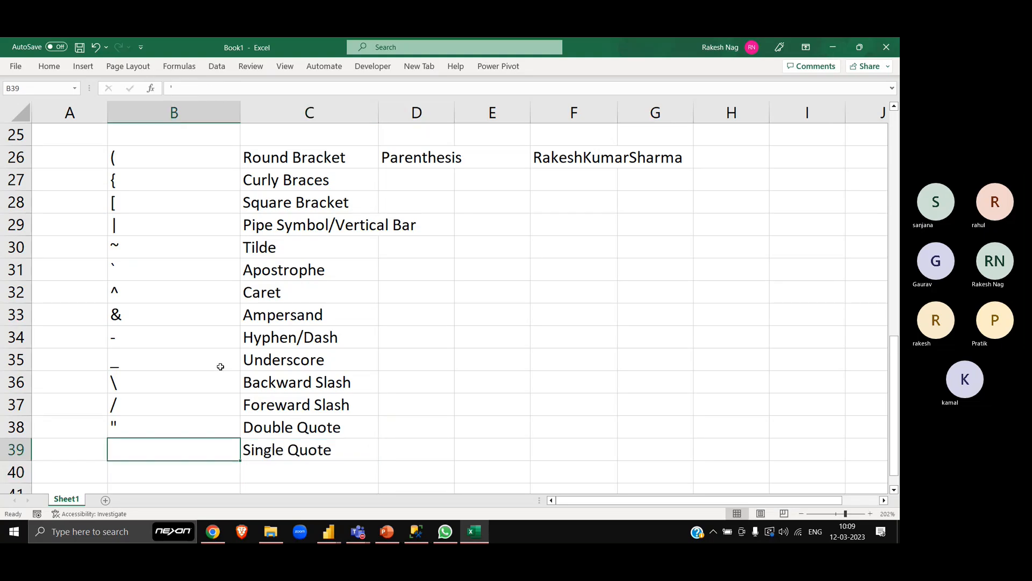
text(')
key(Return)
key(Up)
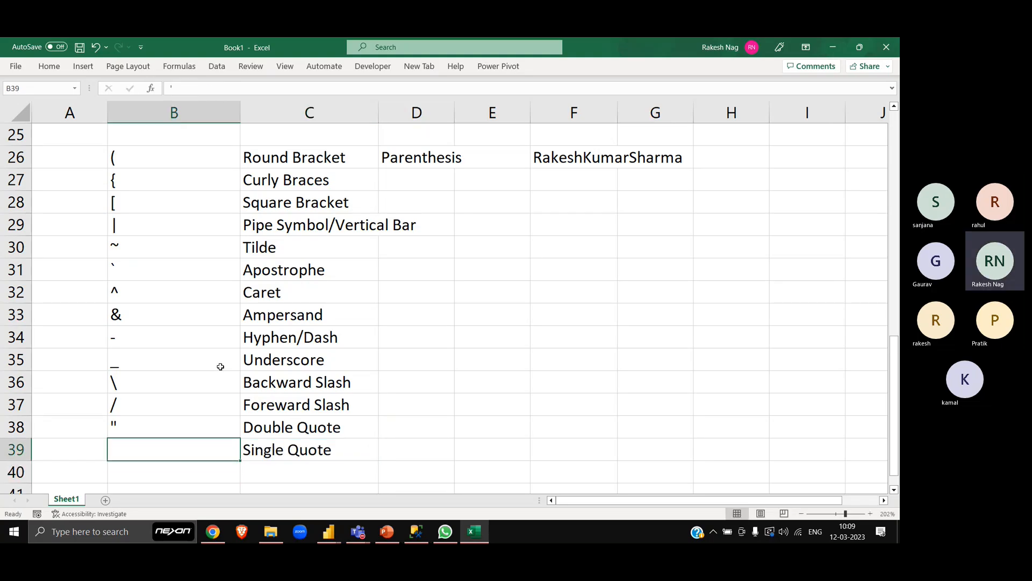
text(')
key(BackSpace)
text("')
key(Return)
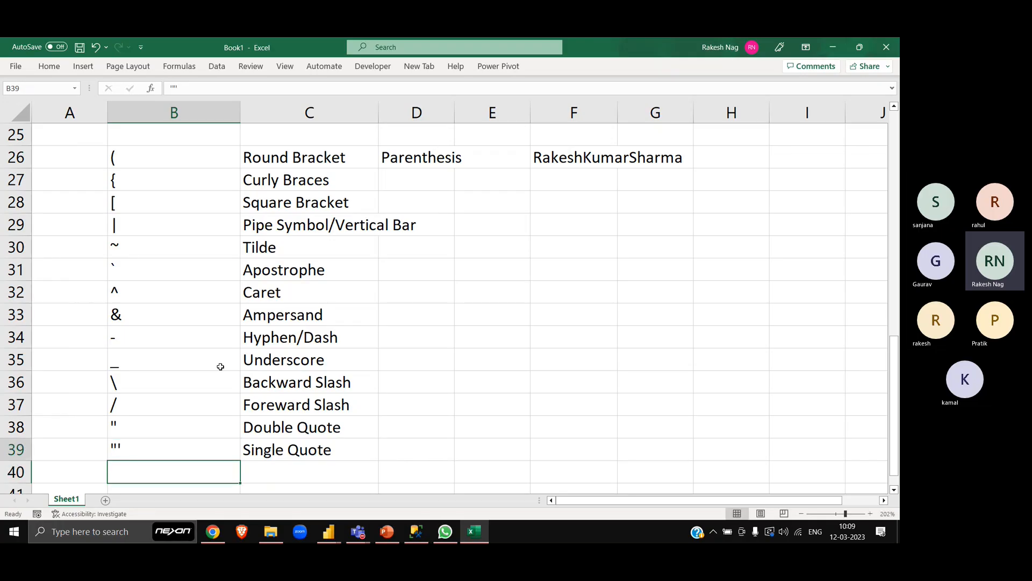
- Replace the content of B39 with two apostrophes to display a single quote
key(Up)
text(')
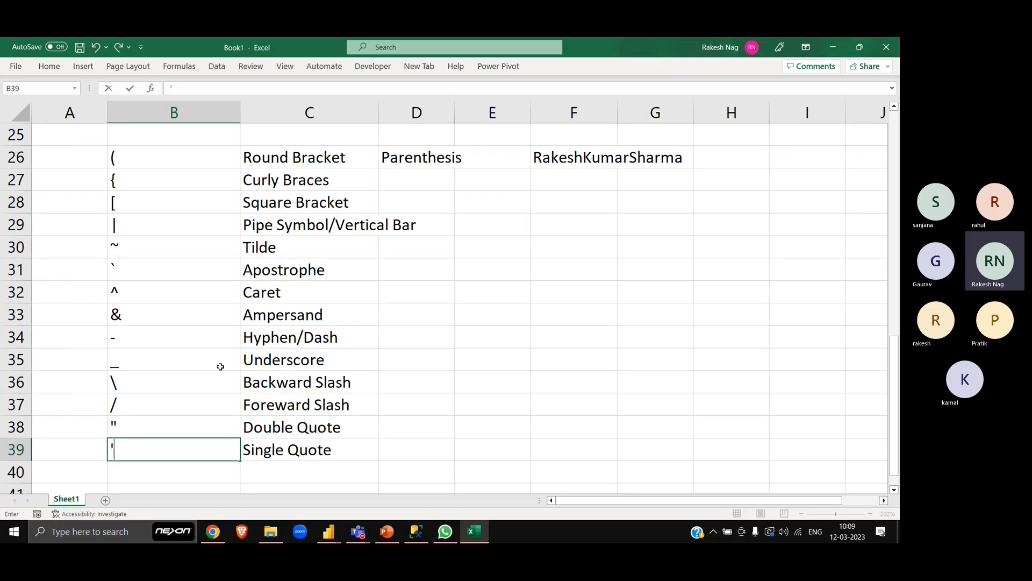
text(')
key(Return)
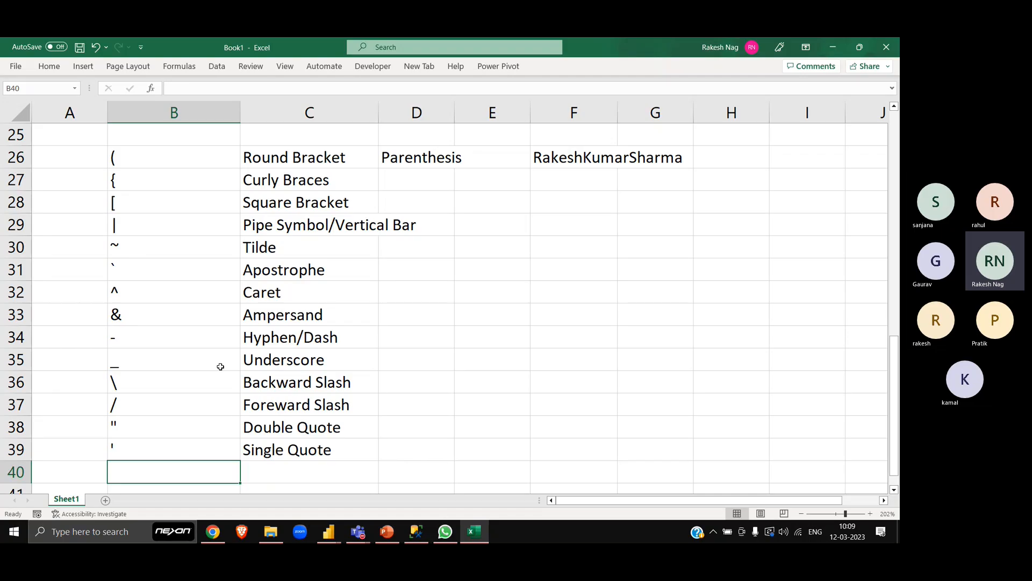
- Add the colon symbol (:) in B40 with the name "Colon" in C40
text(;)
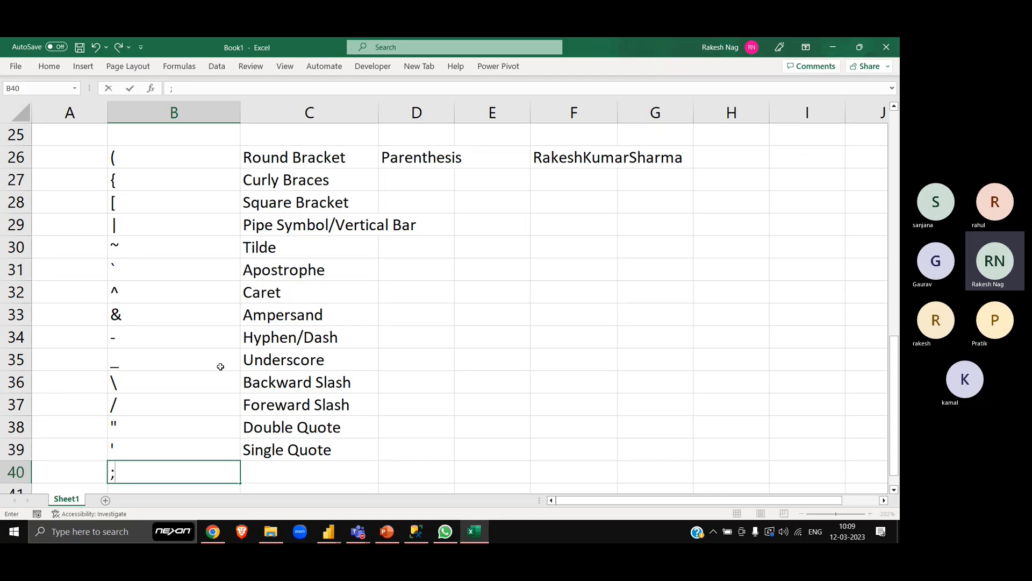
key(BackSpace)
text(:)
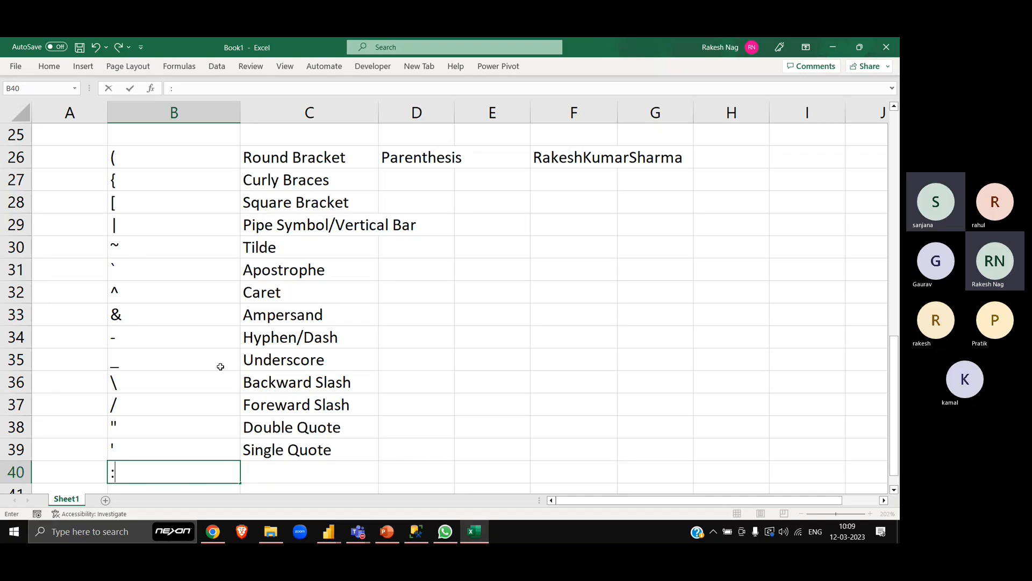
key(Tab)
scroll(220, 367, down, 1)
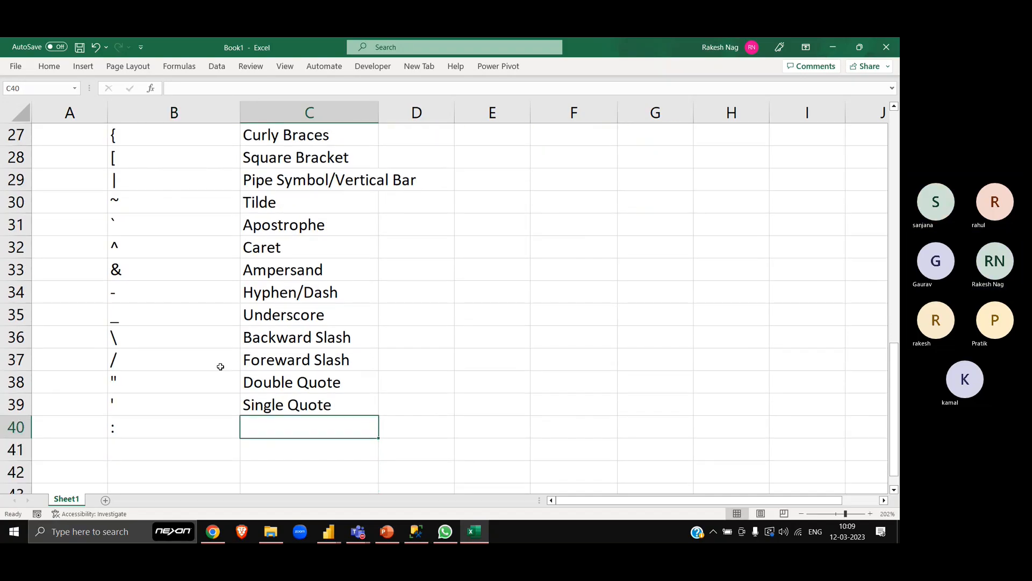
text(Colon)
key(Return)
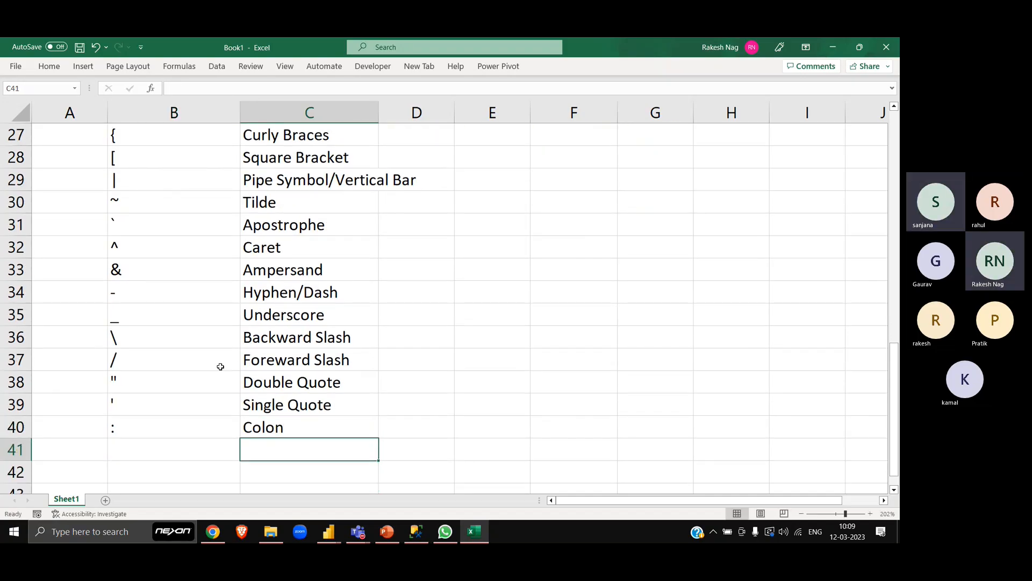
- Add the semicolon symbol (;) in B41 and label it "Single Colon" in C41
key(Left)
text(;)
key(Tab)
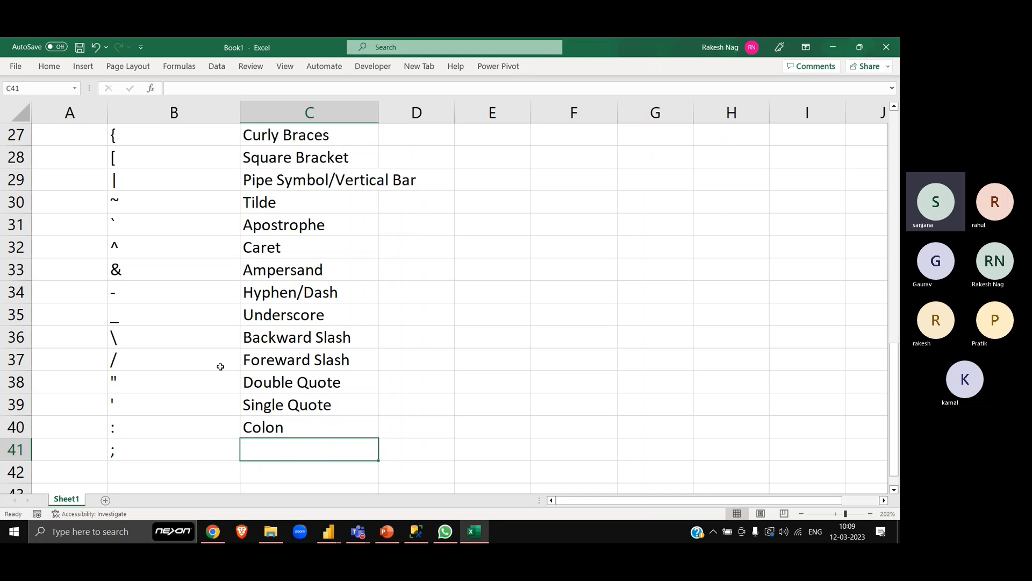
text(Singl)
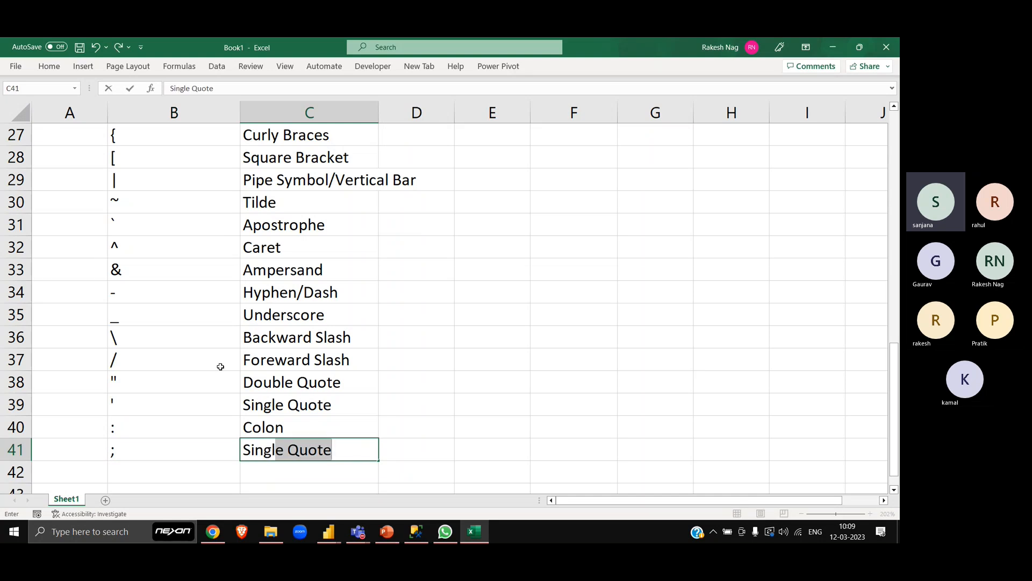
text(e )
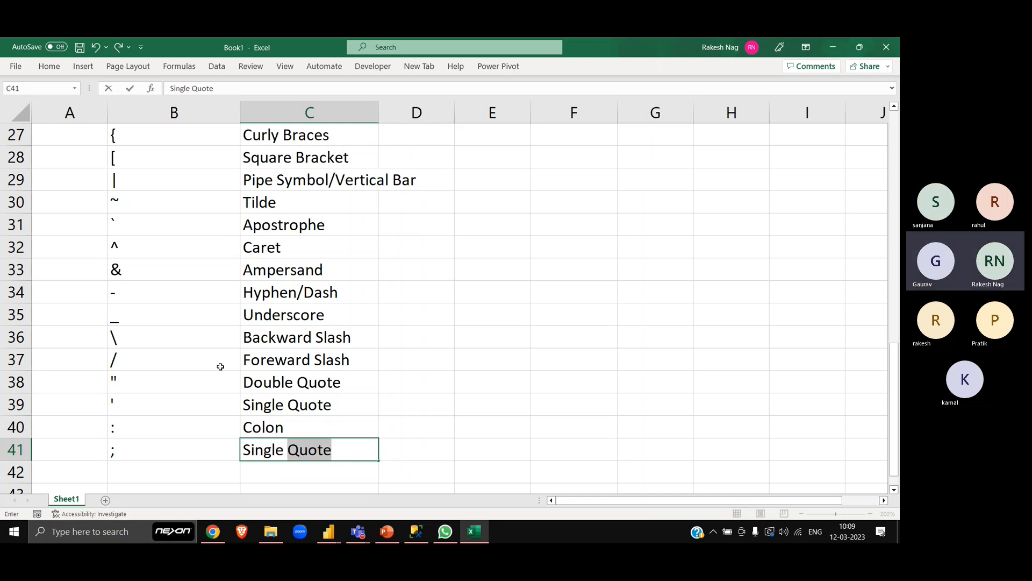
text(Col)
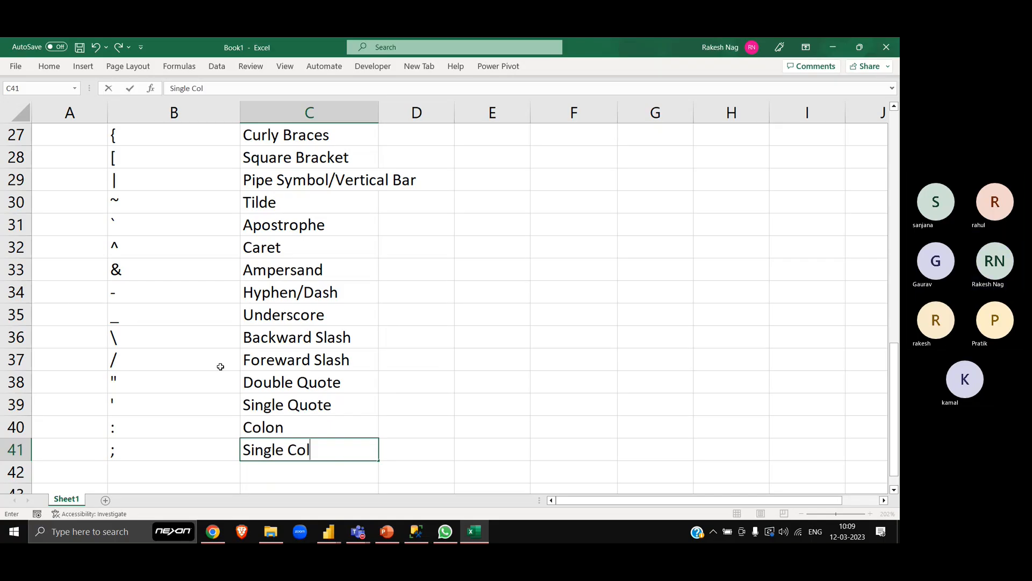
text(uon)
key(Return)
- Commit the name "Single Colon" in C41 and move to B42
key(Right)
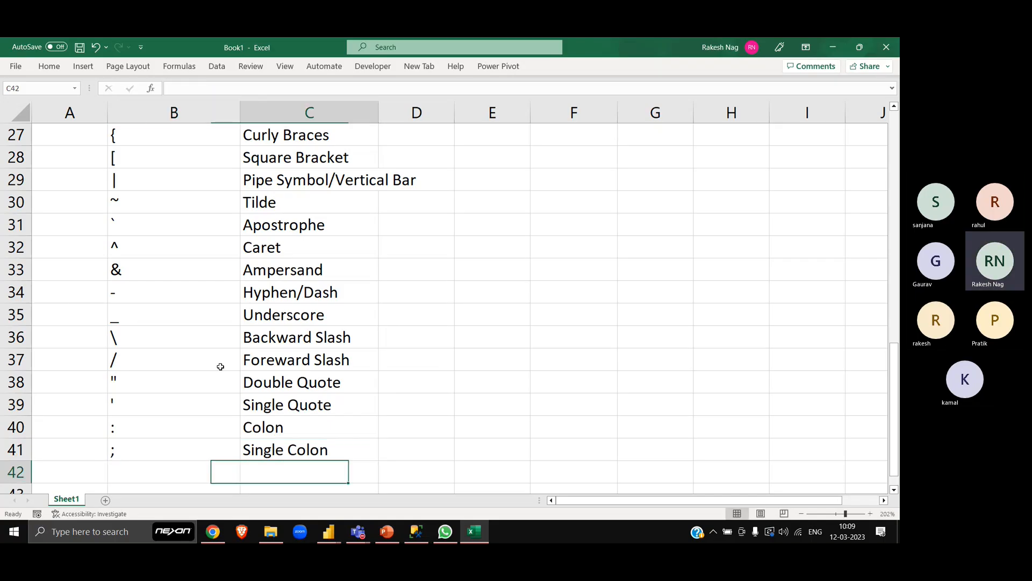
key(Left)
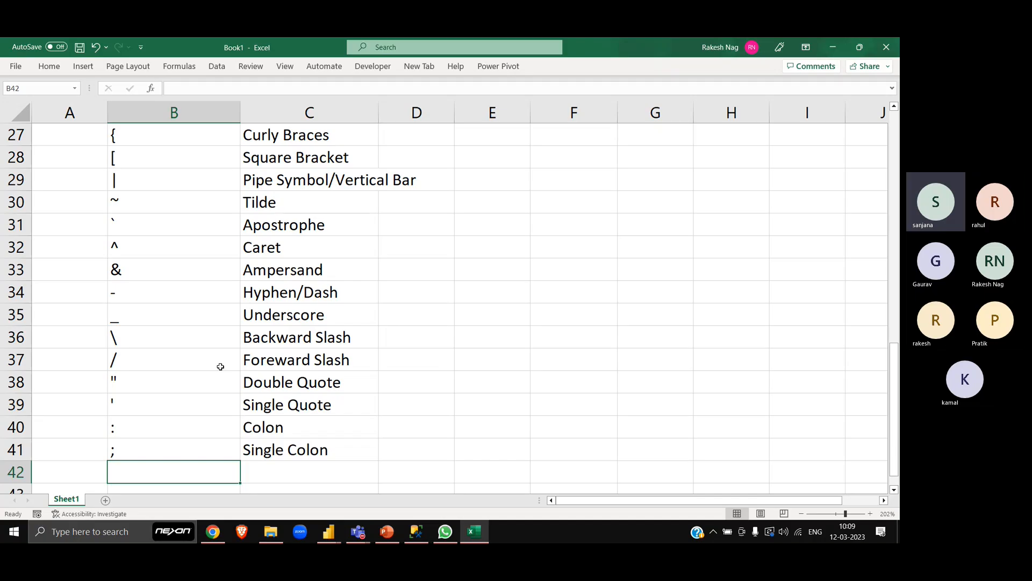
key(super+space)
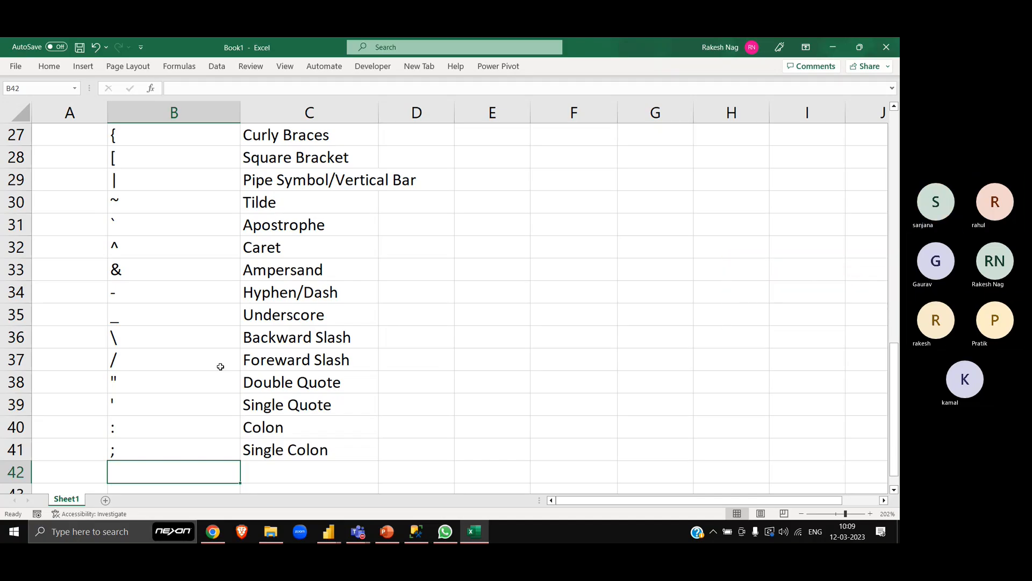
key(super+space)
key(super+space)
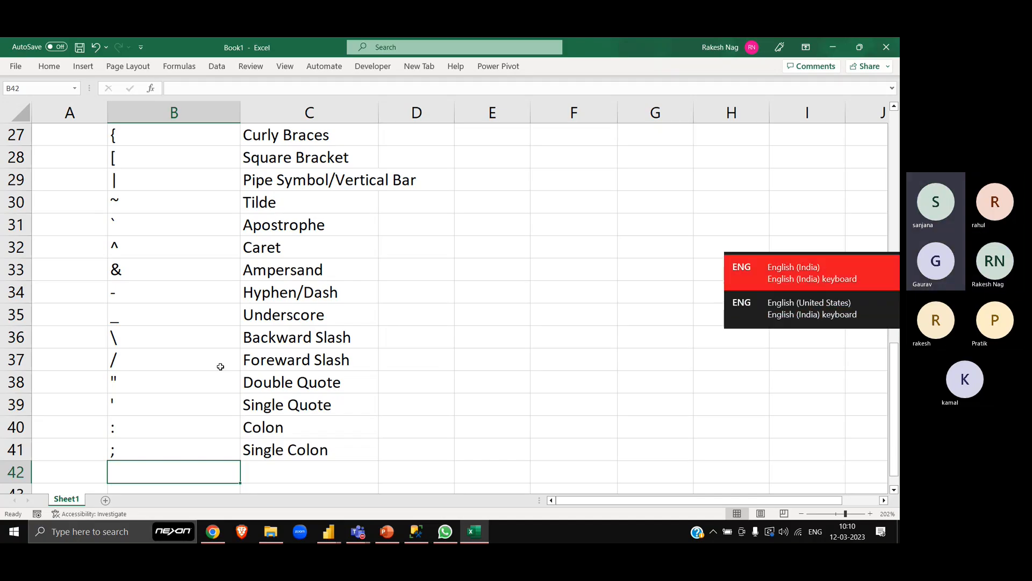
key(super+space)
key(super+space)
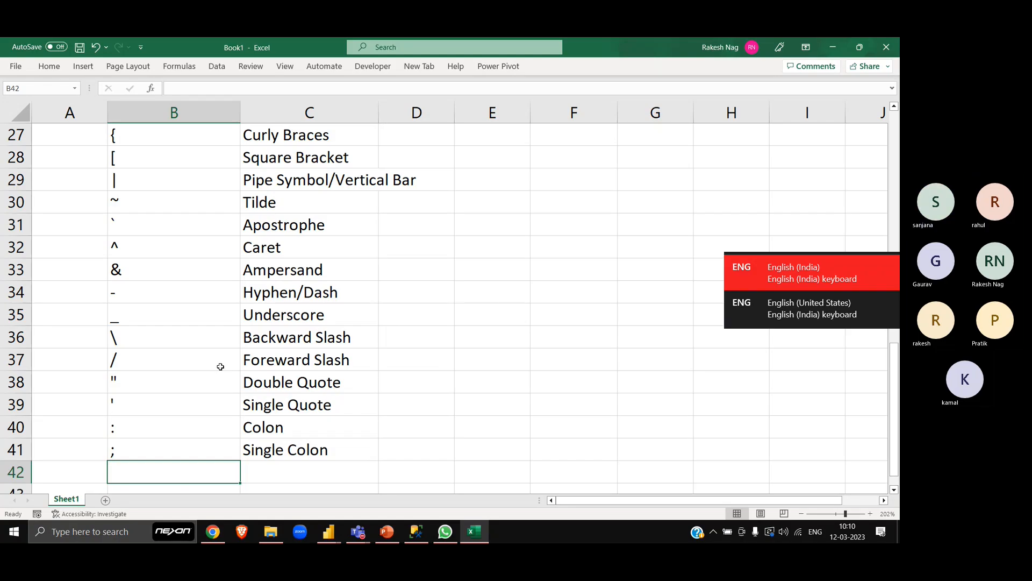
key(super+space)
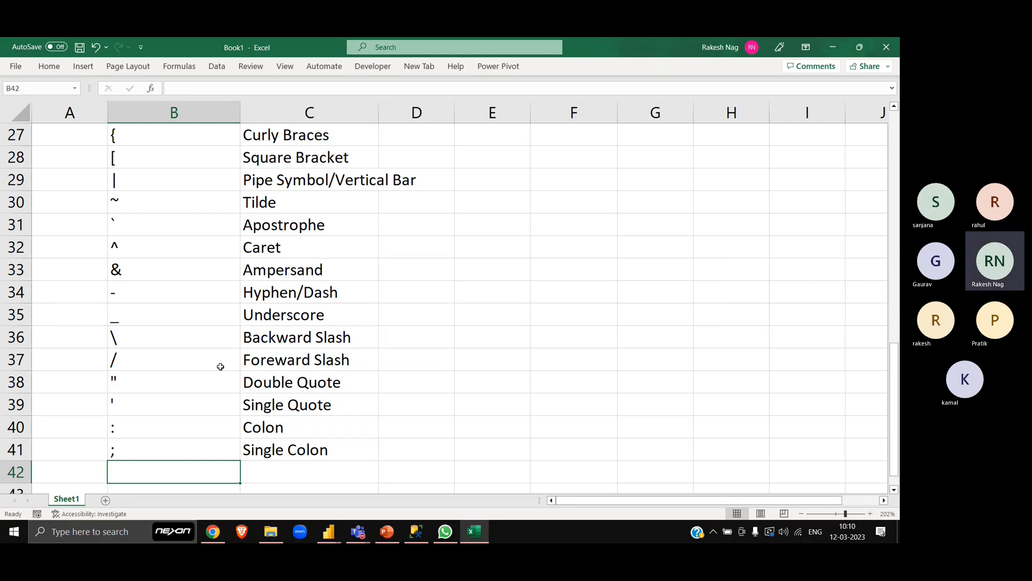
key(alt)
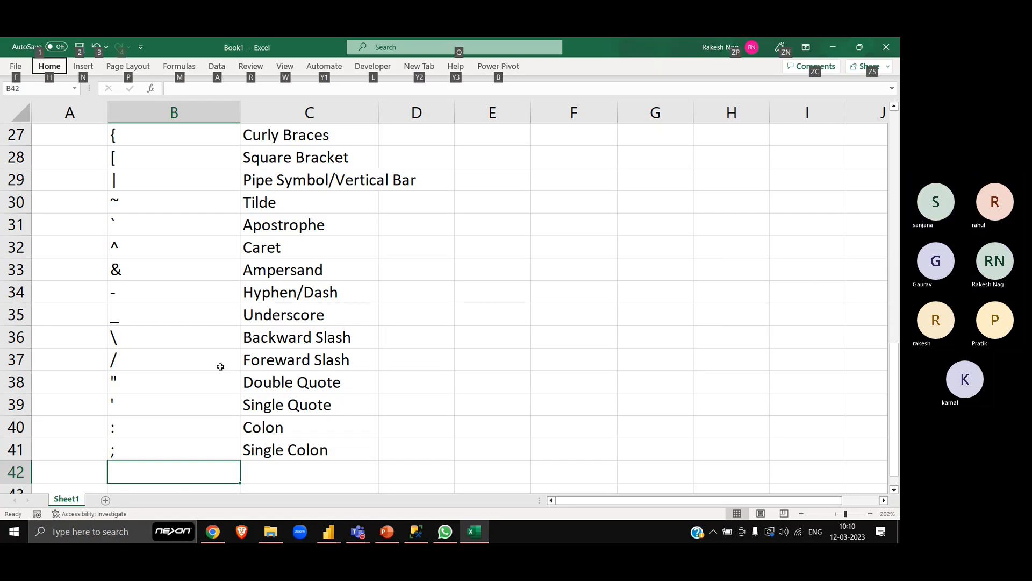
key(alt)
key(super+space)
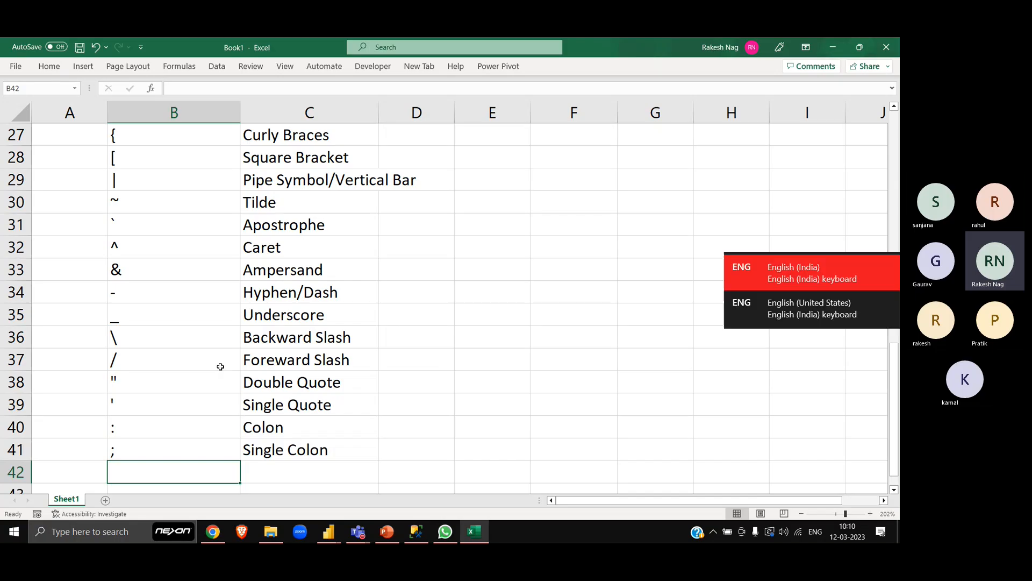
key(alt)
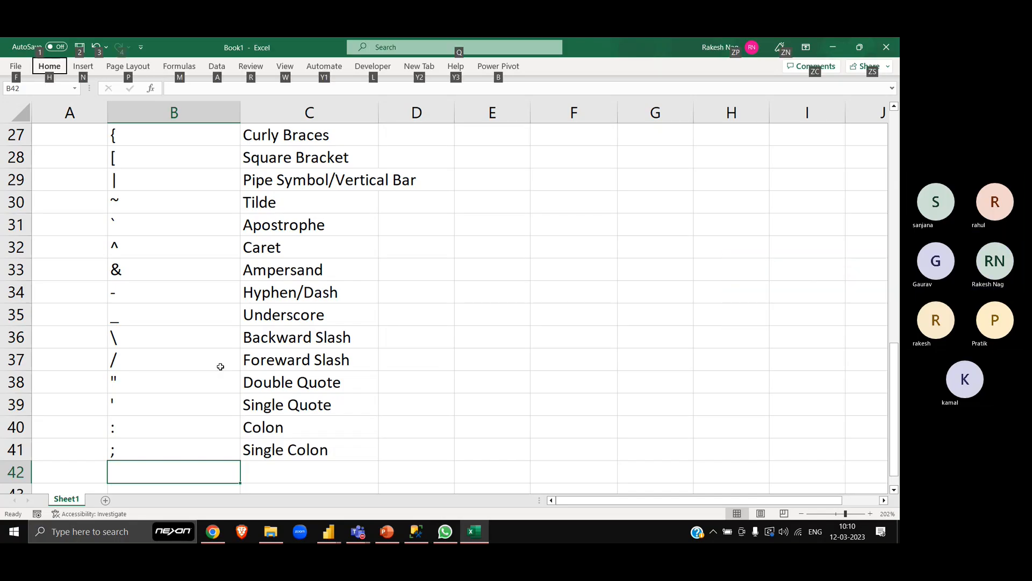
key(alt)
text(?)
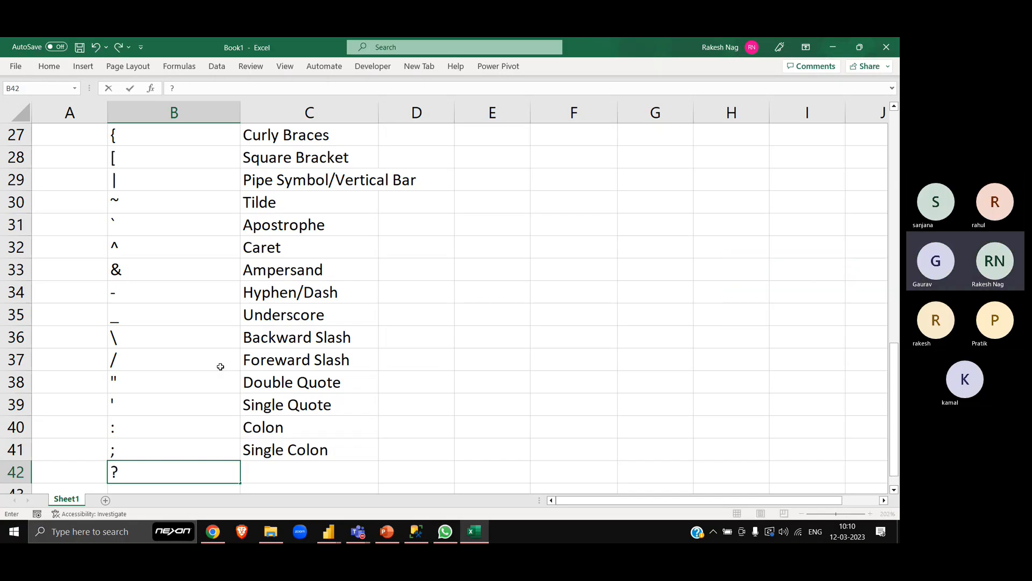
key(Escape)
key(super+space)
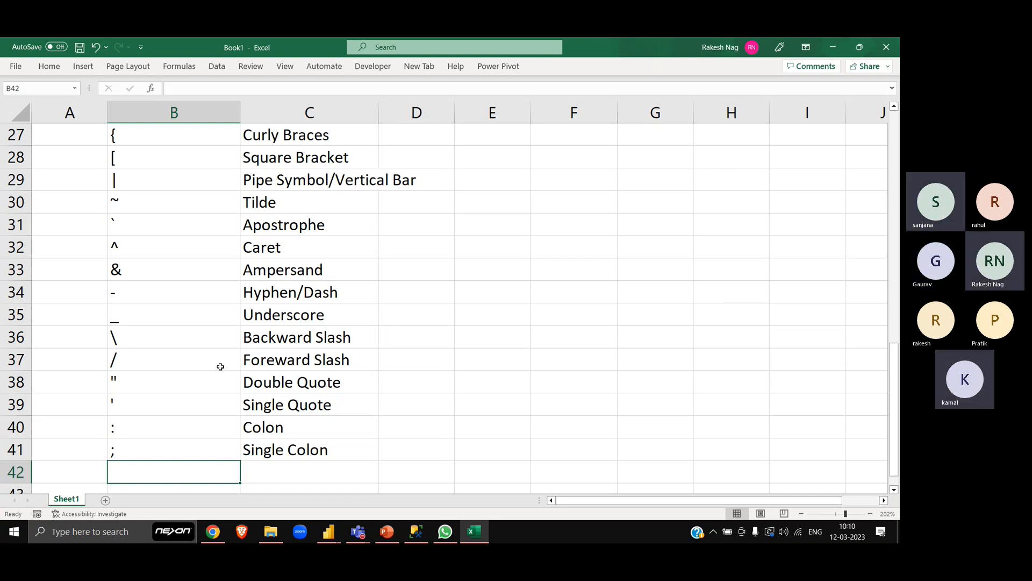
text(?)
key(Escape)
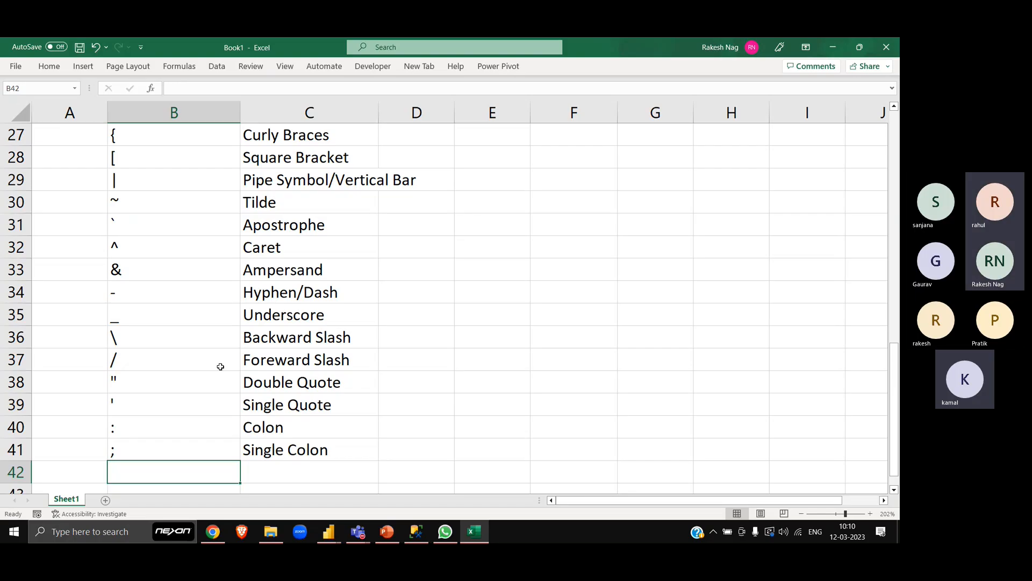
key(ctrl+/)
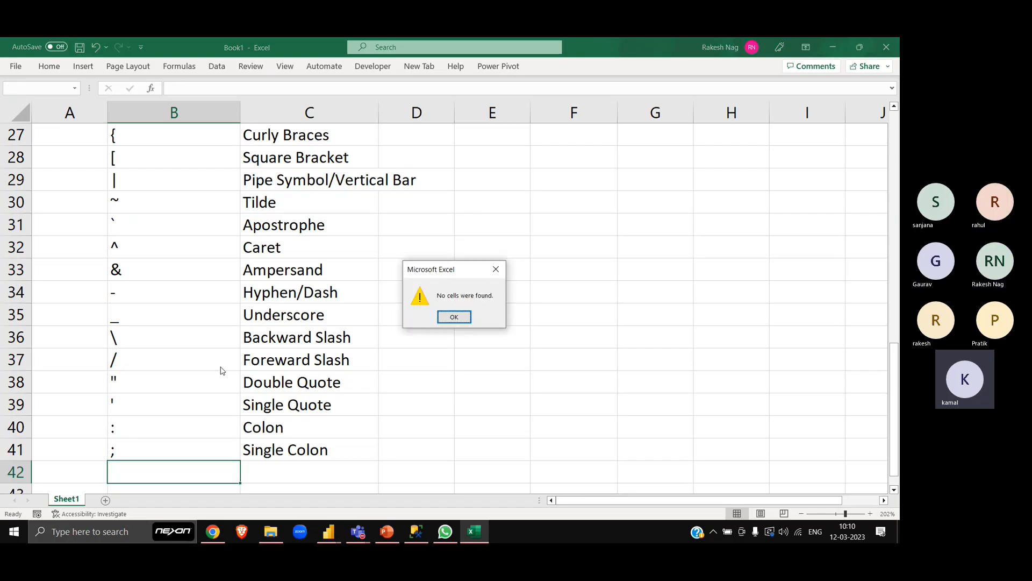
key(Escape)
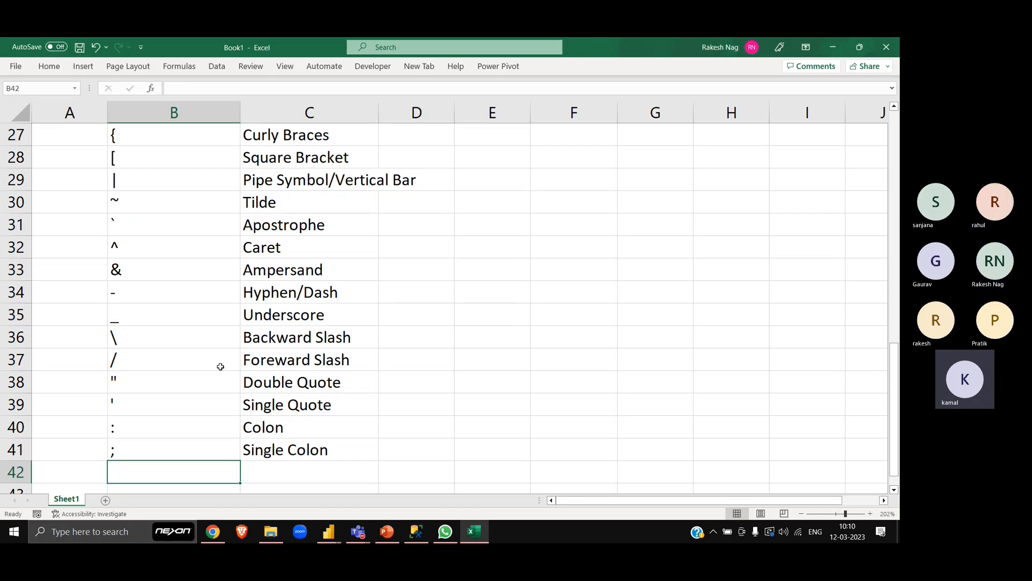
- Narrow column B of the symbol list to about half its width
click(801, 514)
click(801, 514)
click(801, 514)
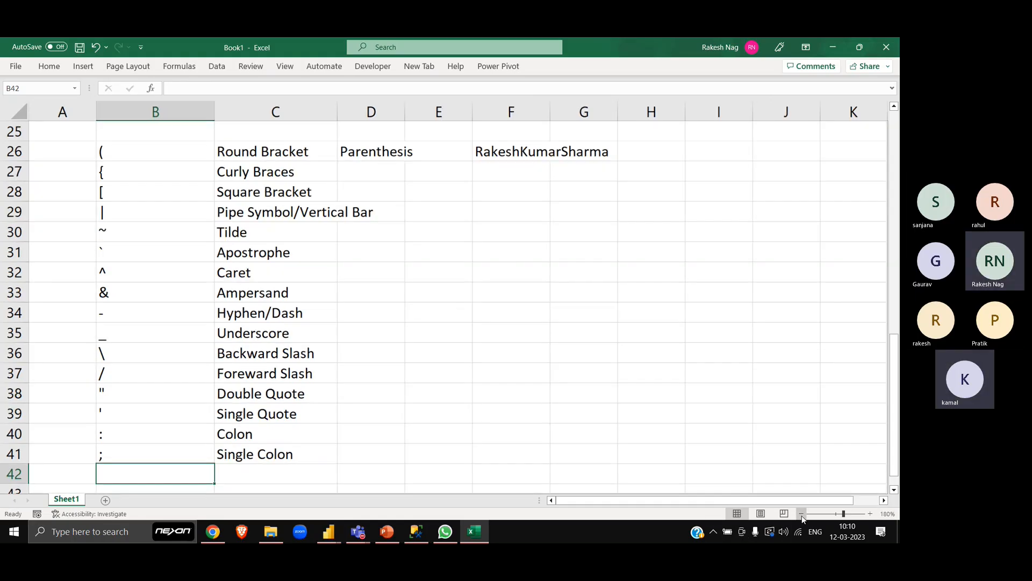
click(147, 154)
key(ctrl+shift+Down)
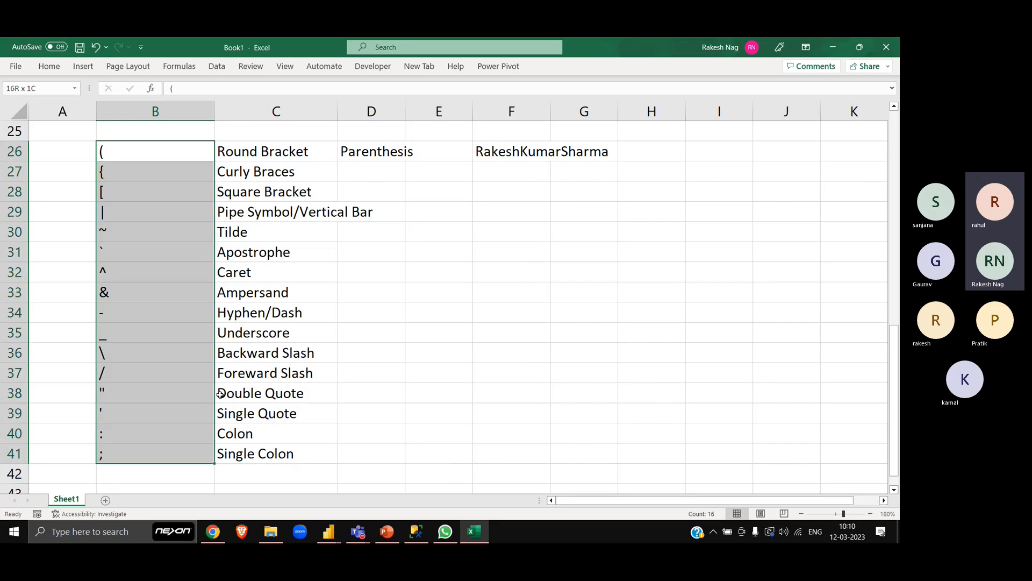
key(ctrl+shift+Right)
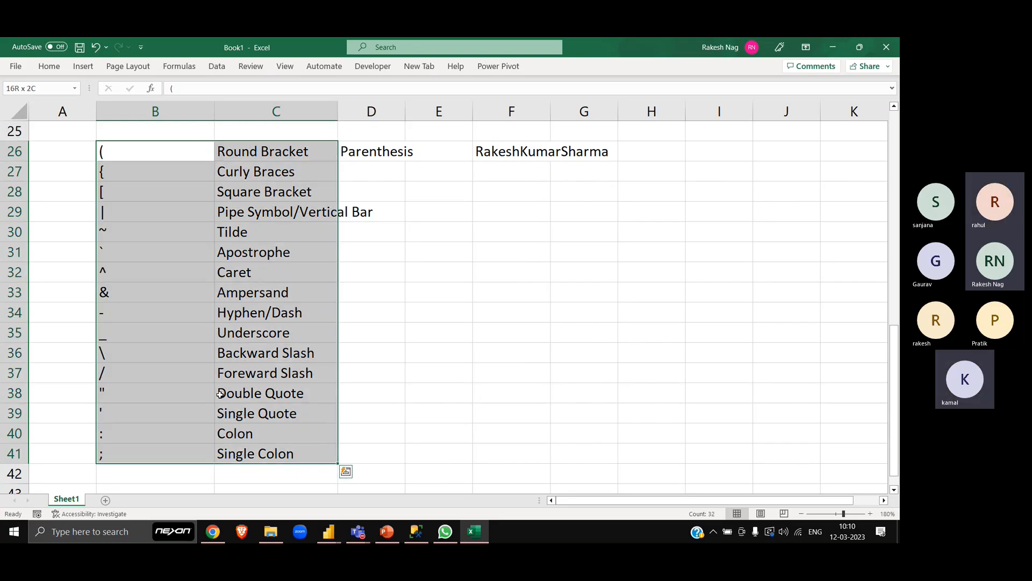
key(Left)
key(Right)
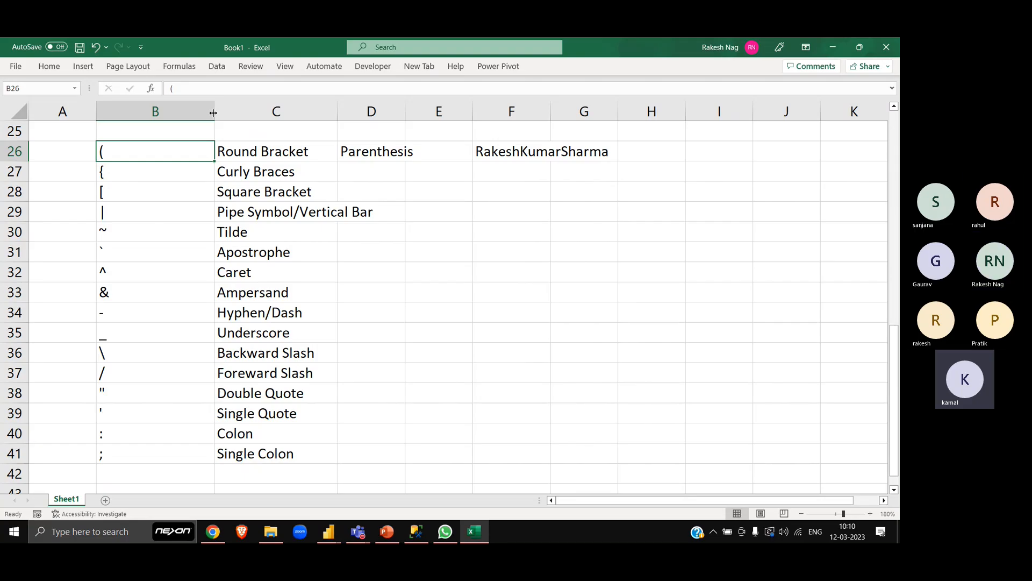
drag(215, 111, 154, 111)
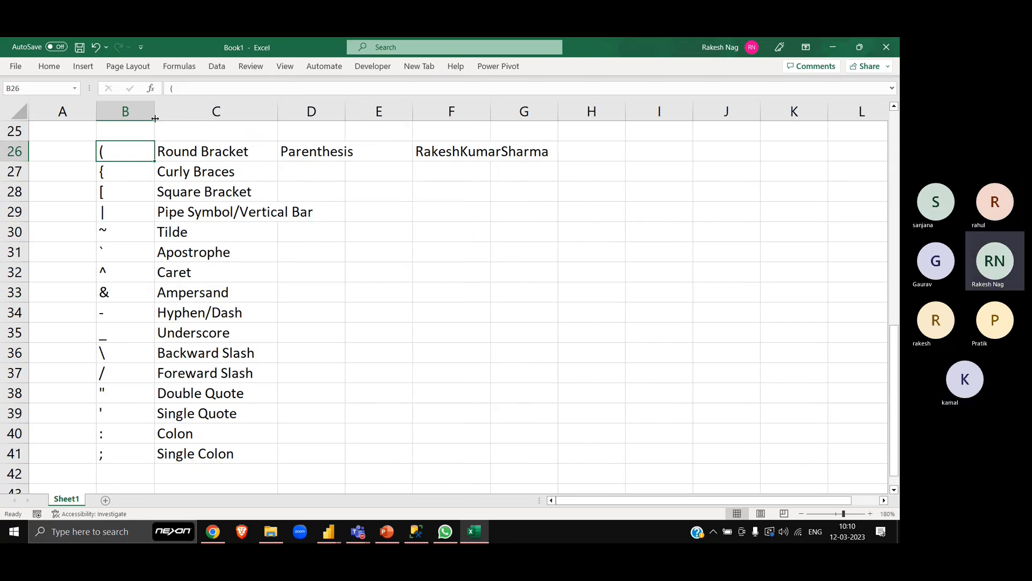
- Add the bold headers "Symbol" in B25 and "Name" in C25 above the symbol list
key(Up)
text(Sy)
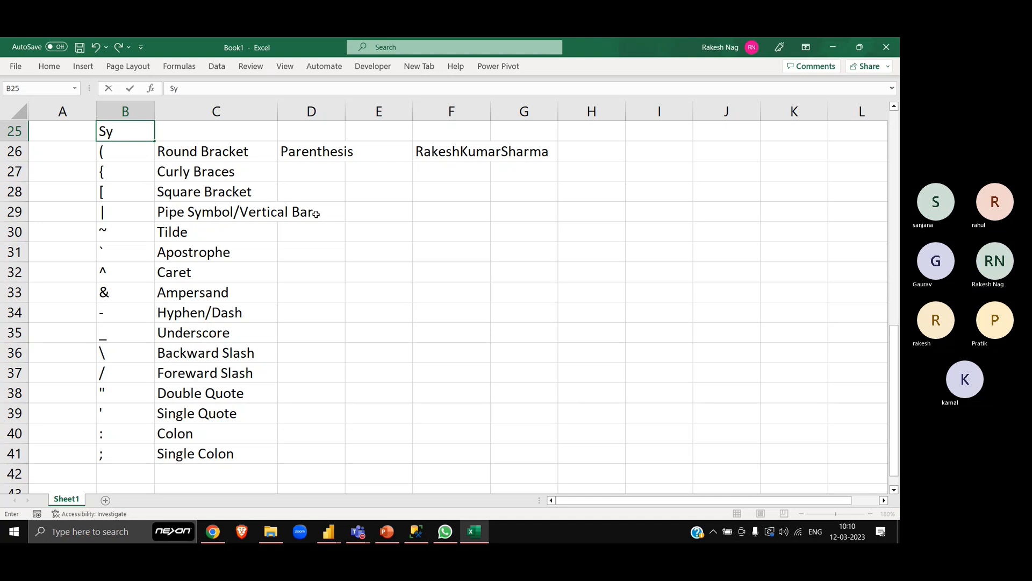
text(mbol)
key(Tab)
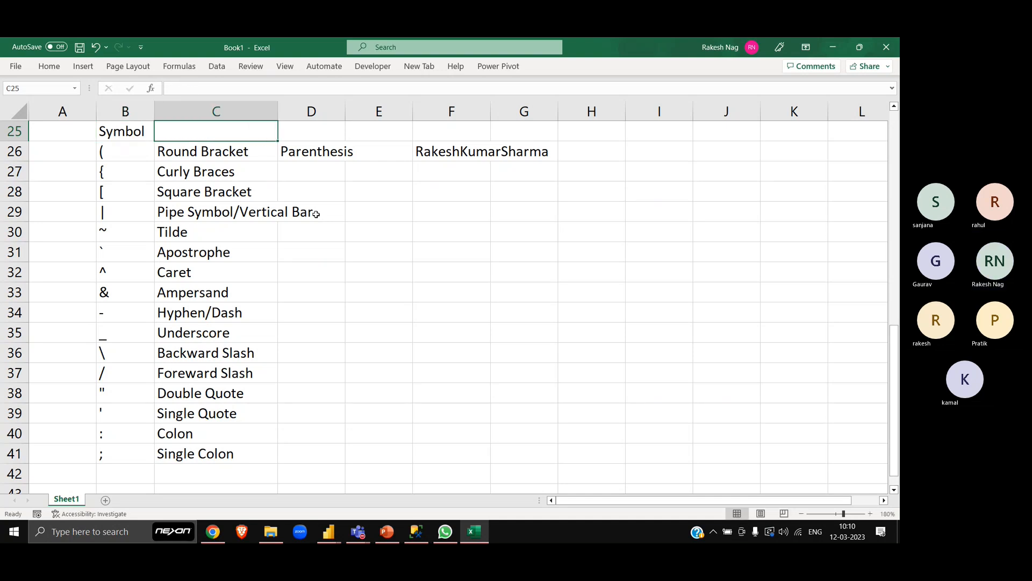
text(Name)
key(Return)
key(Up)
key(shift+Right)
key(ctrl+b)
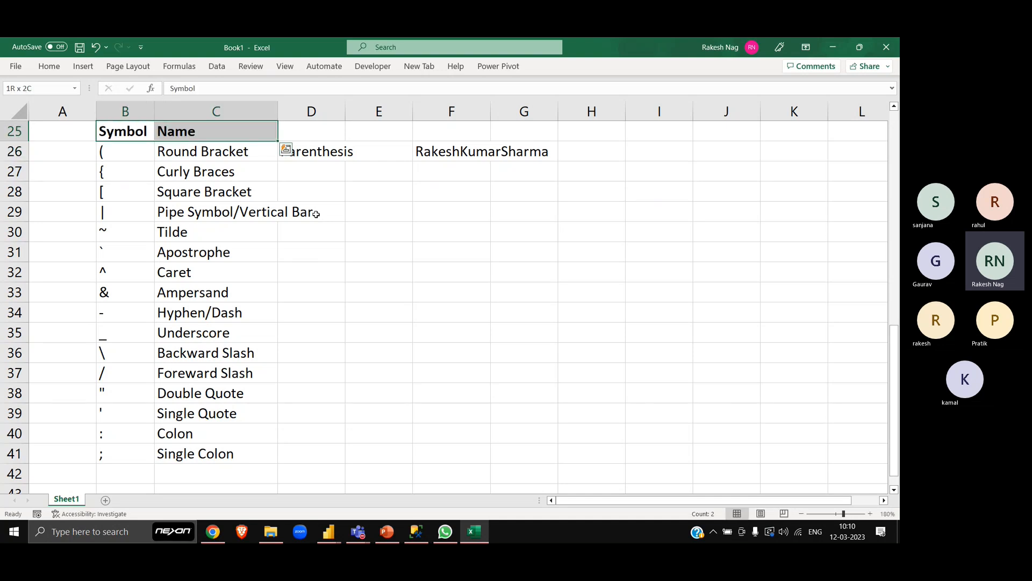
- Apply all borders to the symbol table in B25:C41
key(ctrl+shift+Down)
key(Left)
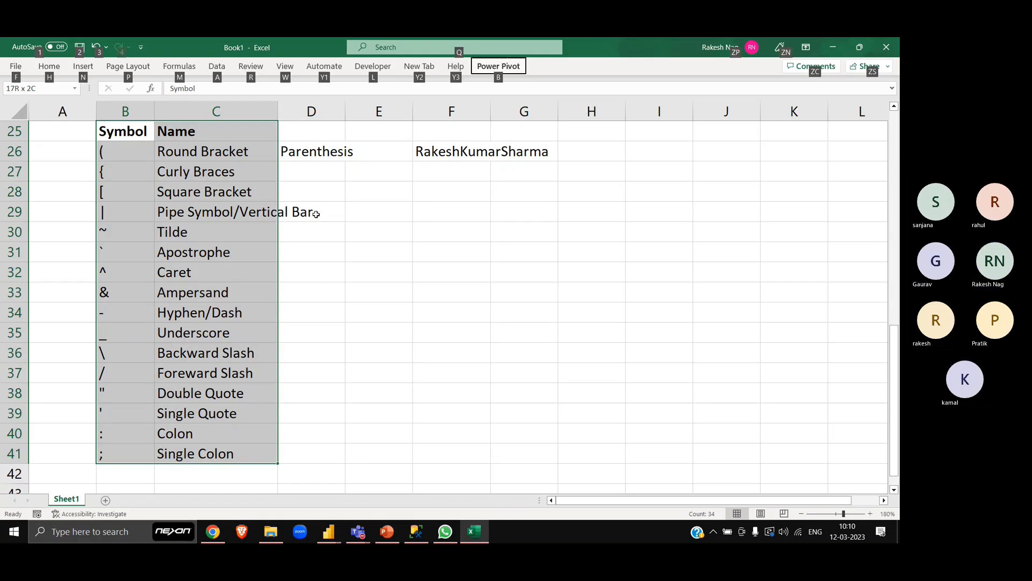
key(Escape)
key(alt)
key(h)
key(b)
key(a)
key(Down)
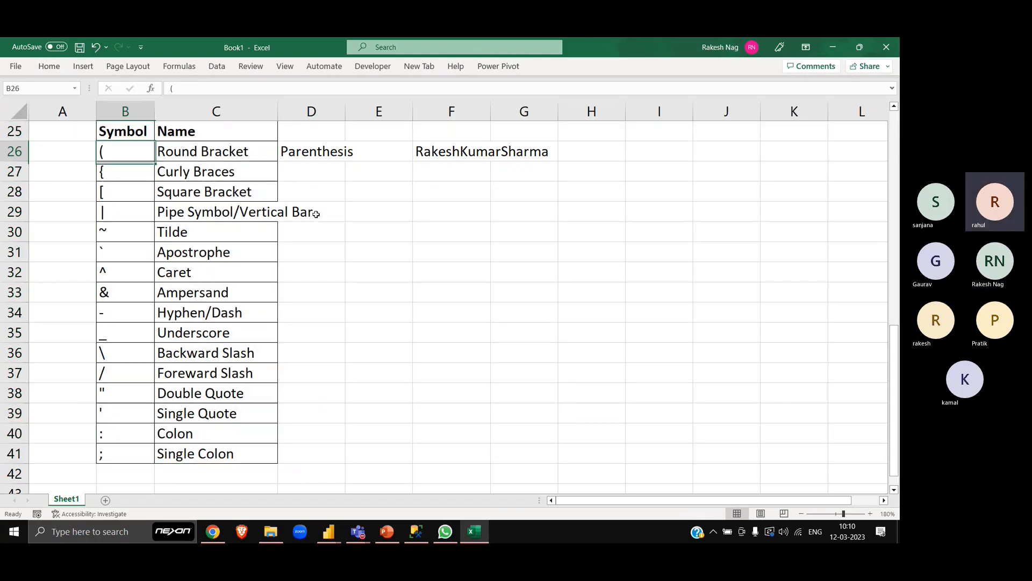
- AutoFit column C to the "Pipe Symbol/Vertical Bar" entry in C29
key(Up)
key(Right)
key(Down)
key(Down)
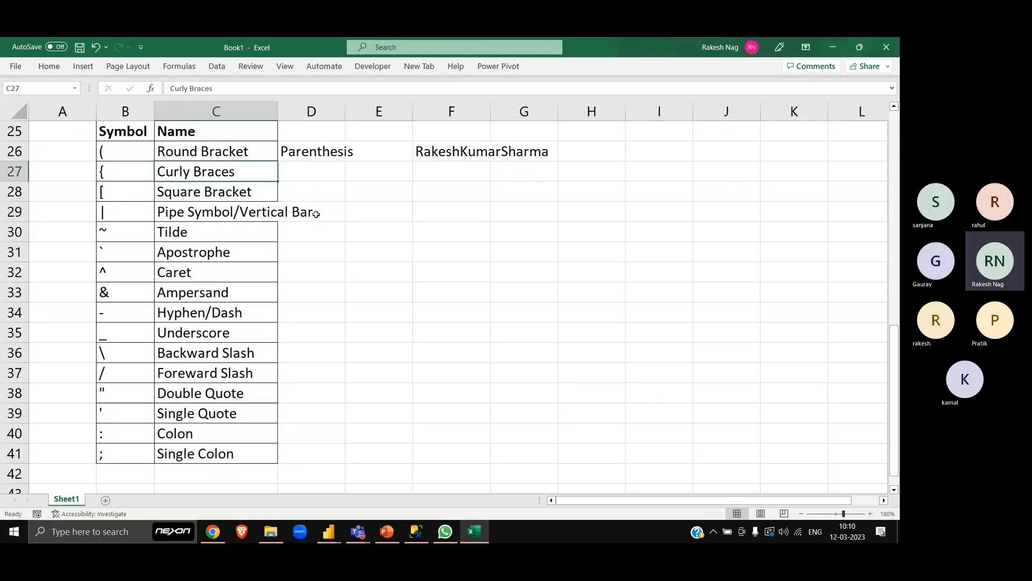
key(Down)
key(Down)
key(alt)
key(h)
key(o)
key(i)
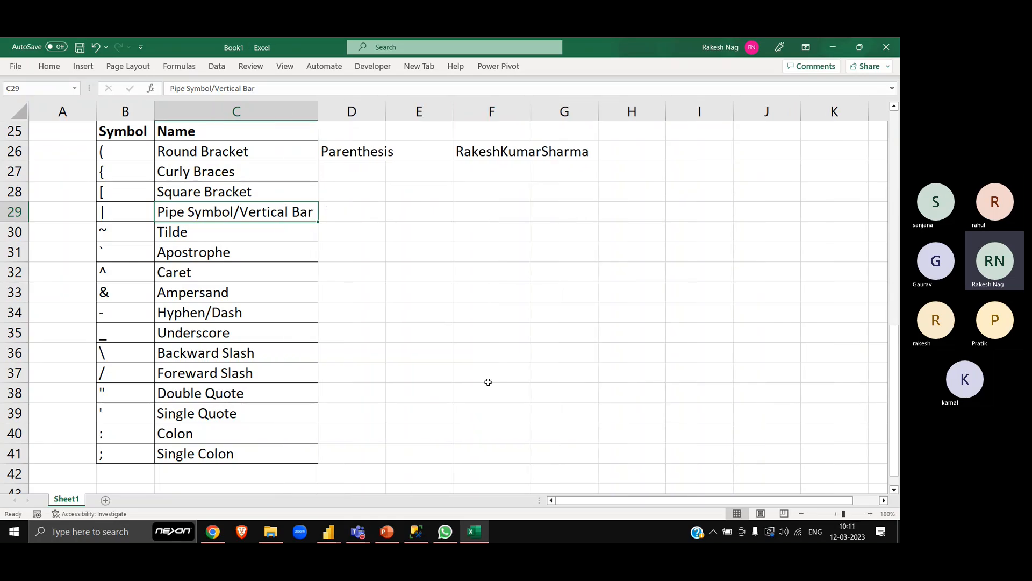
- Add the symbol * in B42 with the name "Asterisk" in C42
key(Down)
key(ctrl+Down)
key(Left)
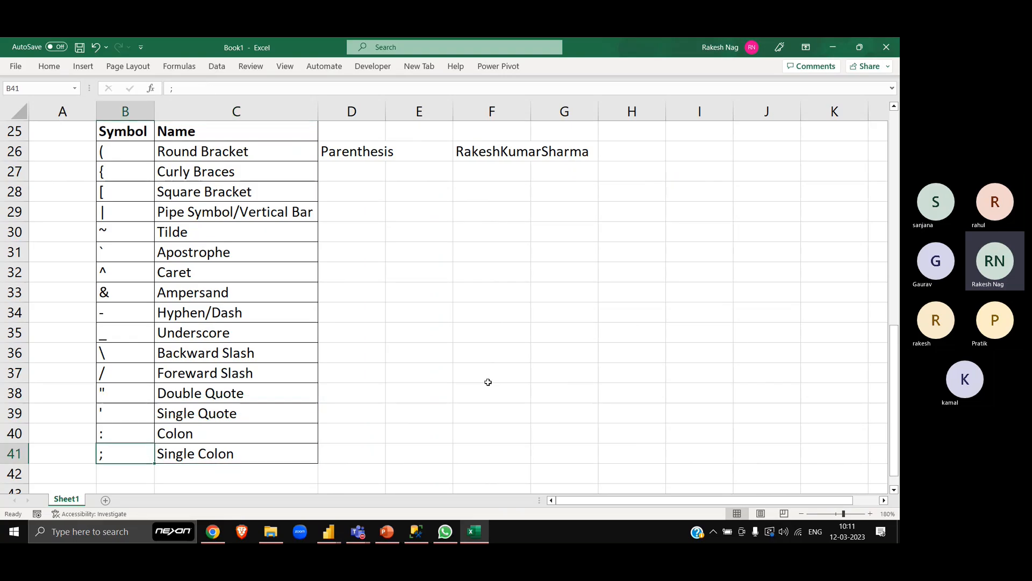
key(Down)
text(*)
key(Tab)
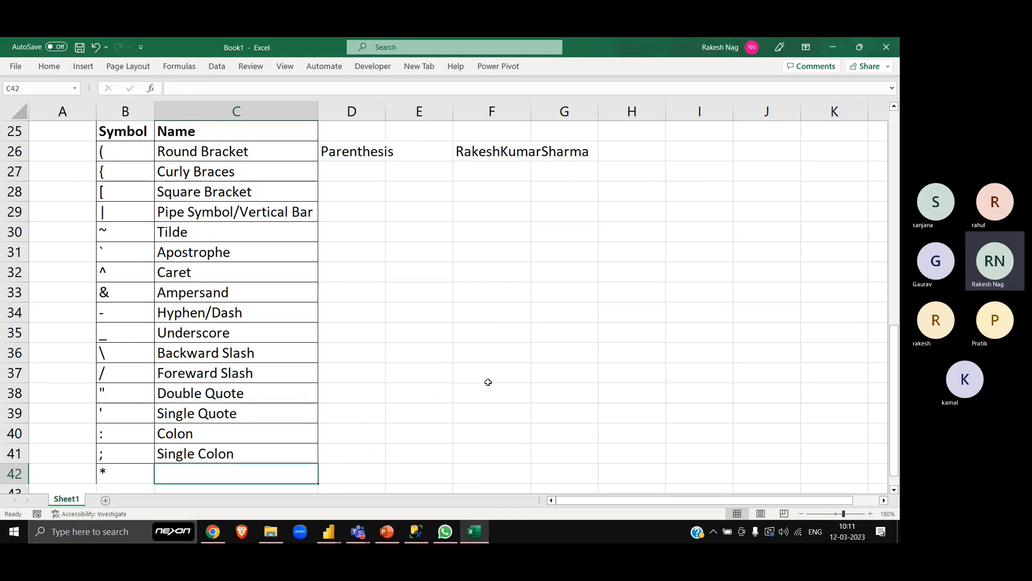
text(Asteri)
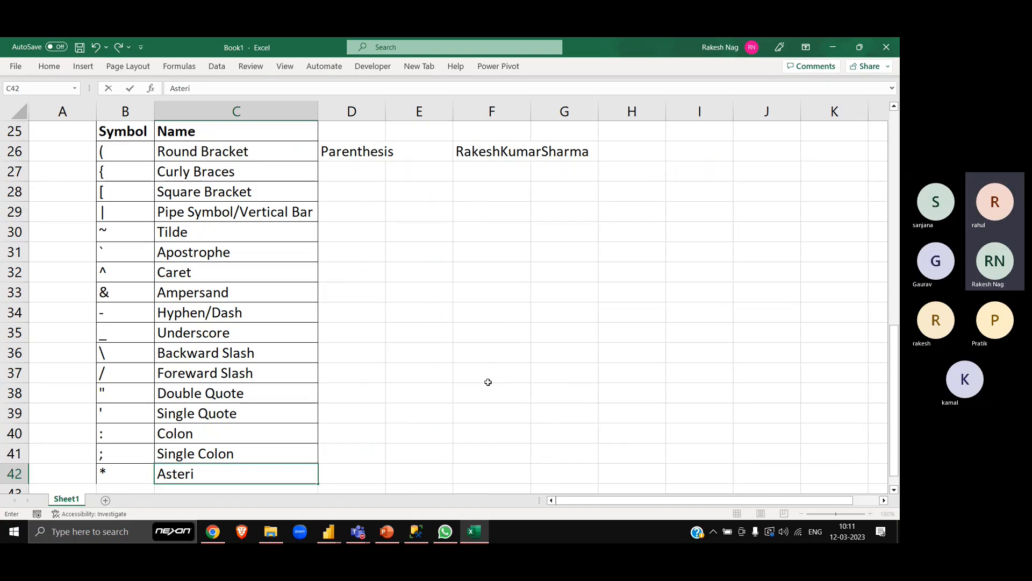
text(sk)
key(Return)
- Apply all borders to the asterisk row in B42:C42
key(Up)
key(shift+Right)
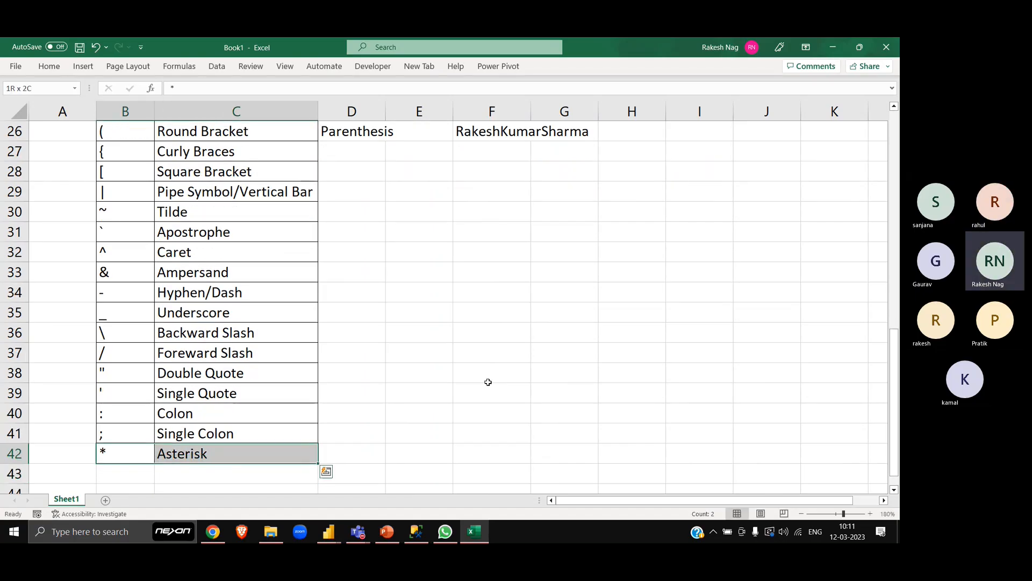
key(alt)
key(h)
key(b)
key(a)
key(Down)
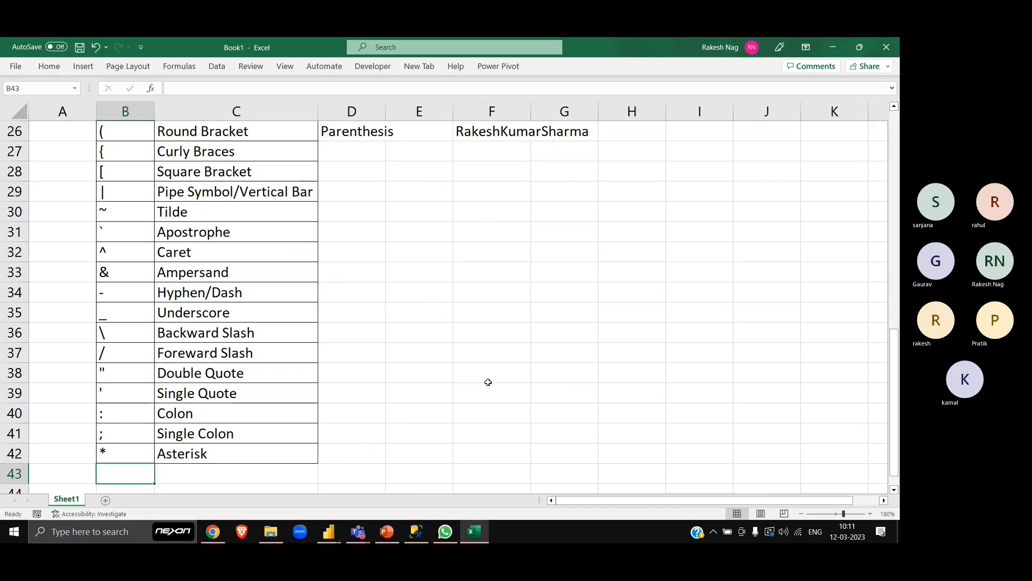
- Enter the symbols <, >, . and , in cells B43 to B46 below the asterisk row
key(Up)
key(Up)
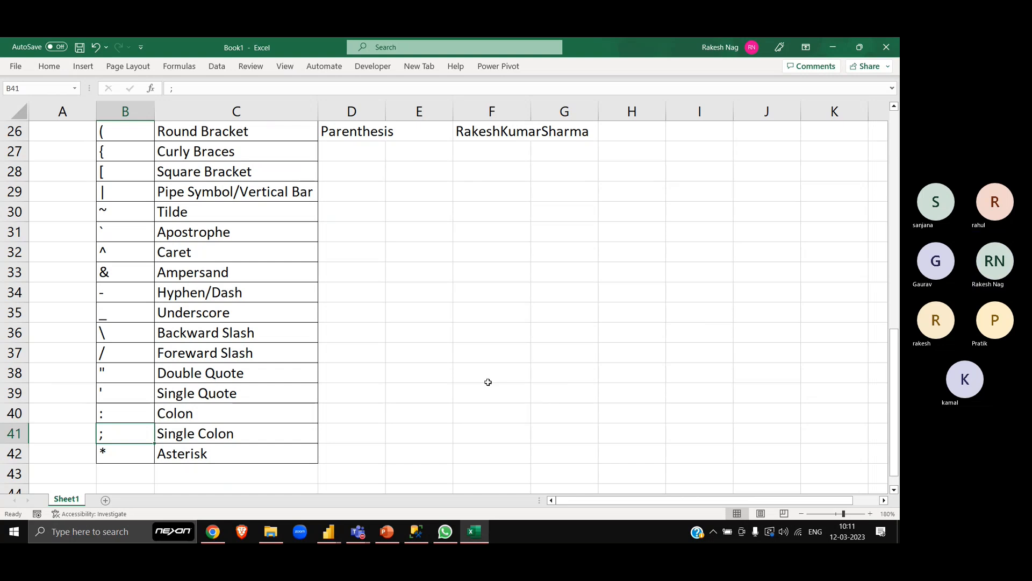
key(Down)
key(Down)
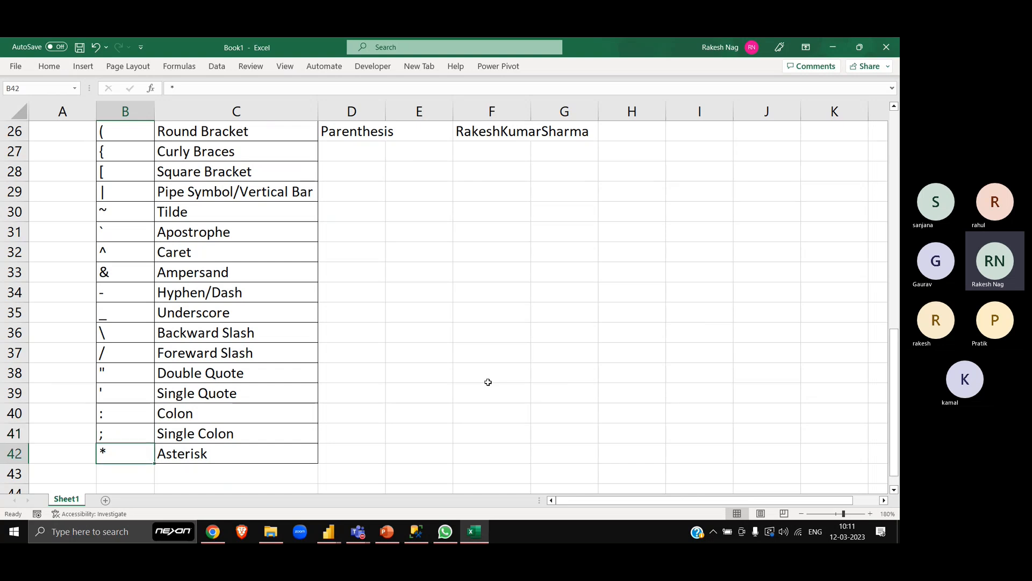
scroll(488, 381, down, 4)
text(<)
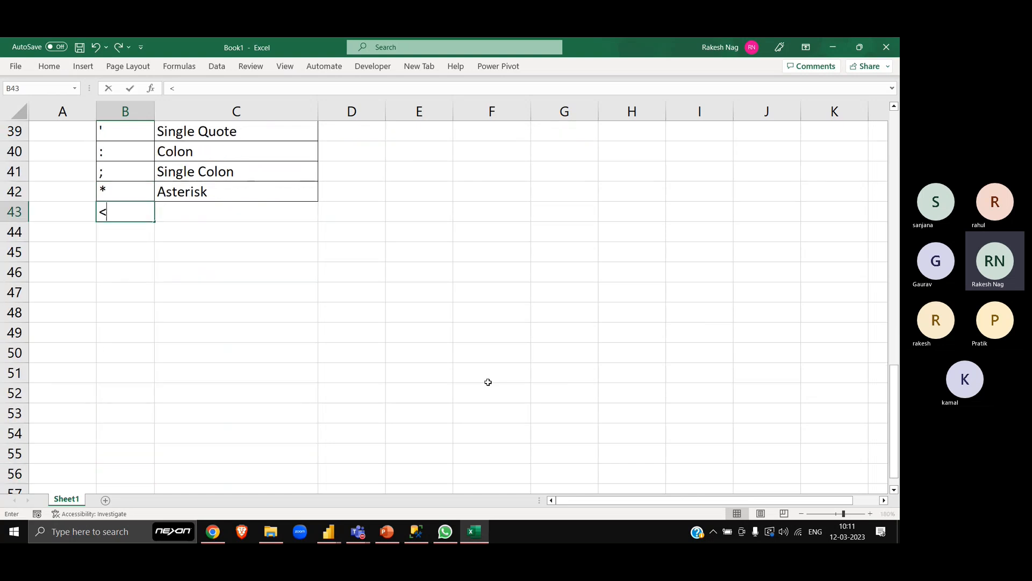
key(Return)
text(>)
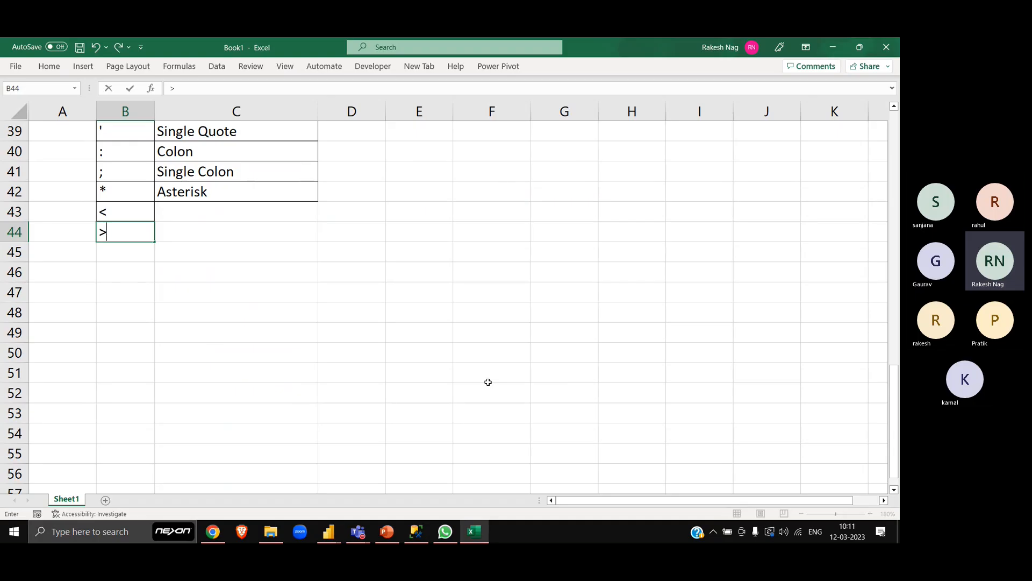
key(Return)
text(.)
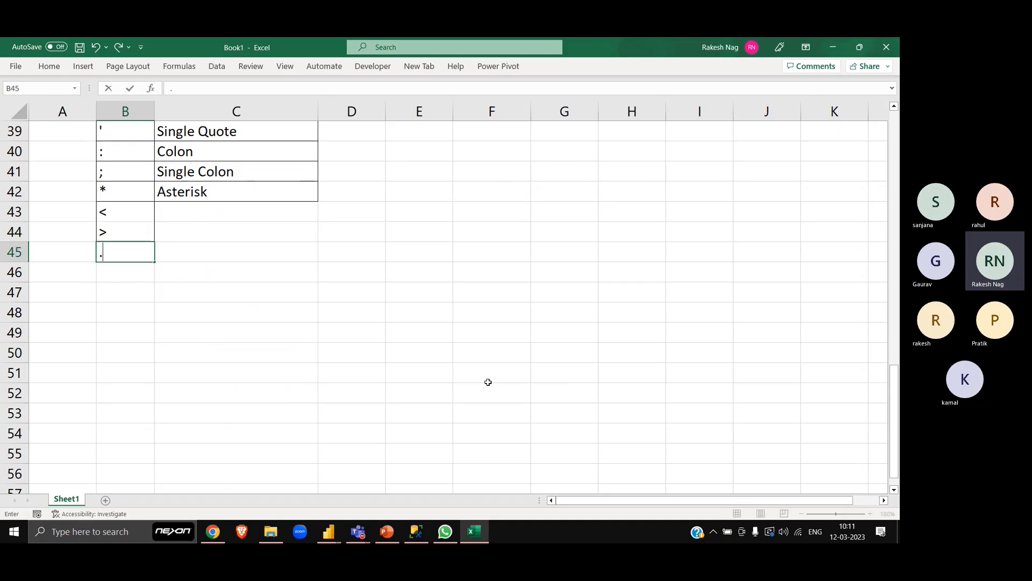
key(Return)
text(,)
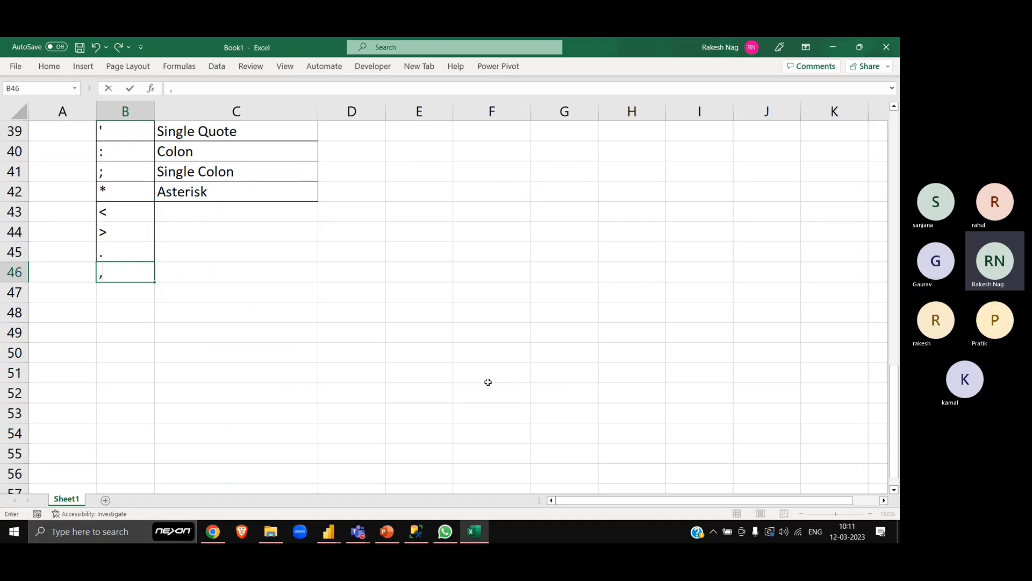
key(Return)
- Enter "Less Than" in C43 as the name of the < symbol
key(Up)
key(Up)
key(Up)
key(Up)
key(Right)
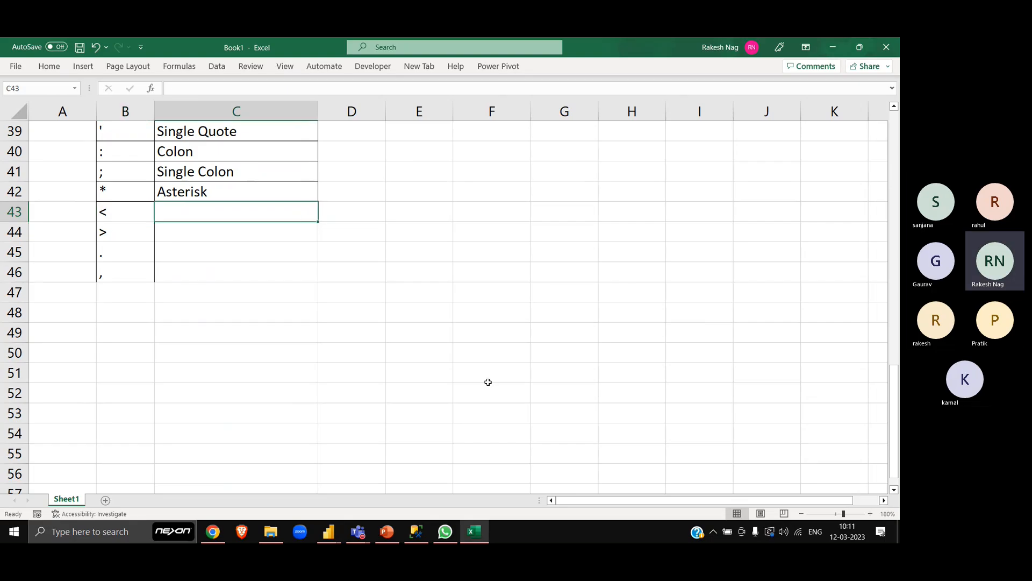
text(Less Then)
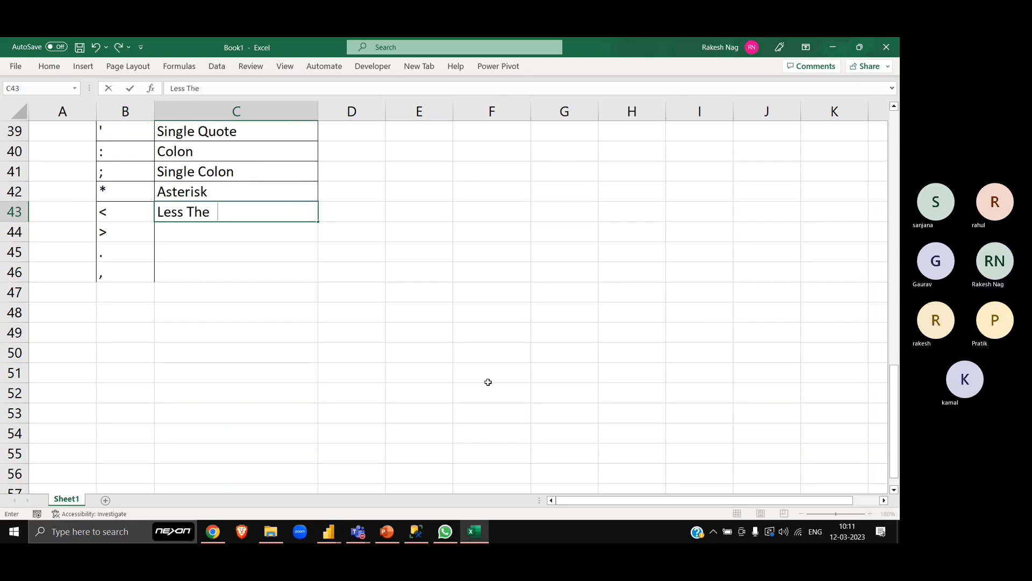
key(BackSpace)
key(BackSpace)
text(an)
key(Return)
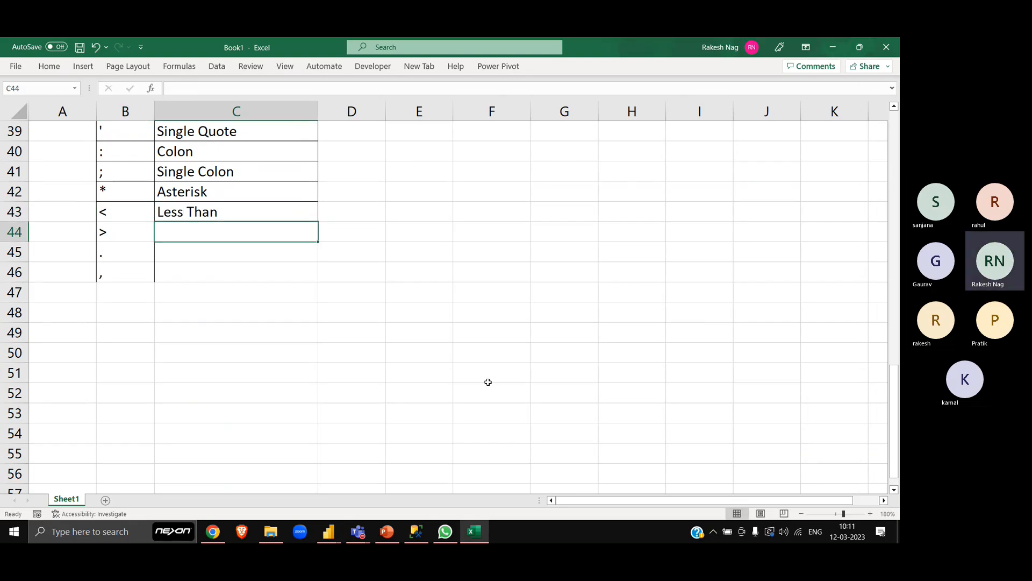
- Enter "Greater Than" in C44 as the name of the > symbol
text(Ge)
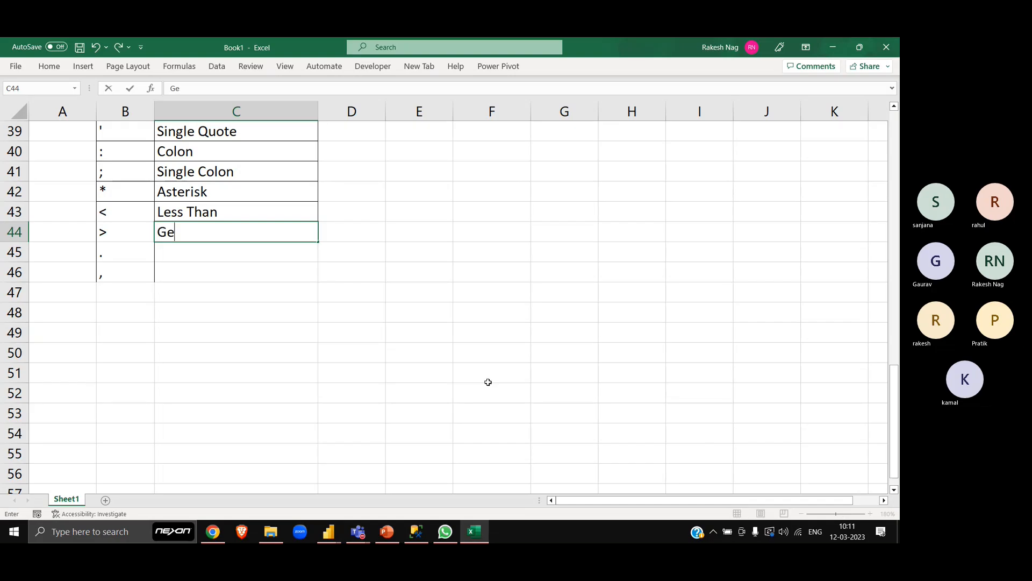
key(BackSpace)
text(reate)
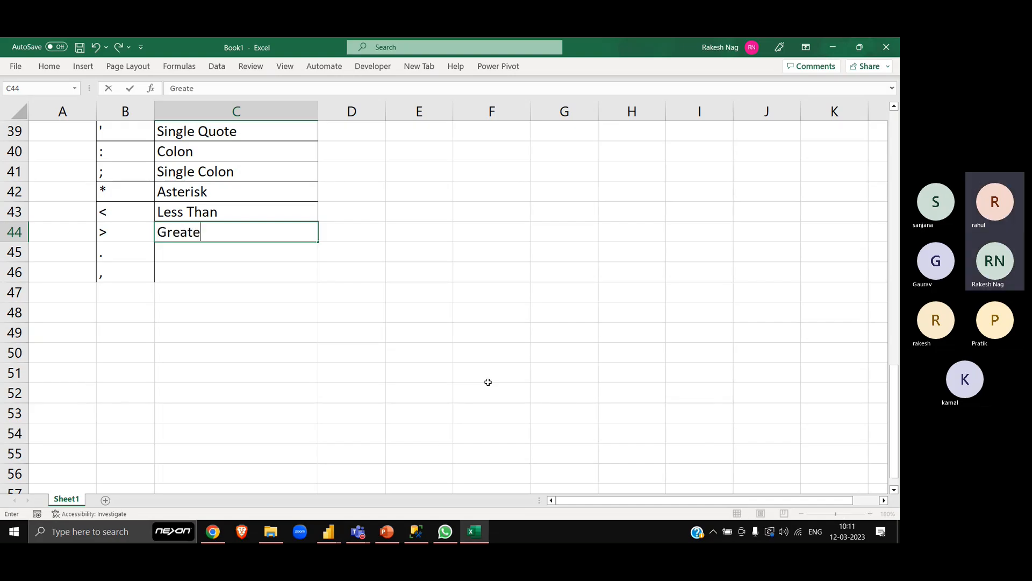
text(r Than)
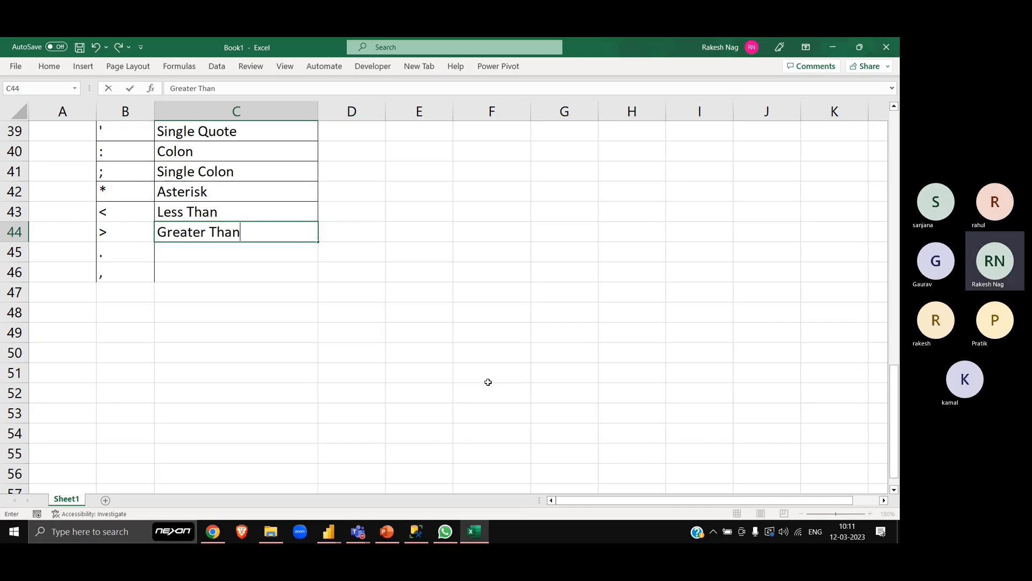
key(Return)
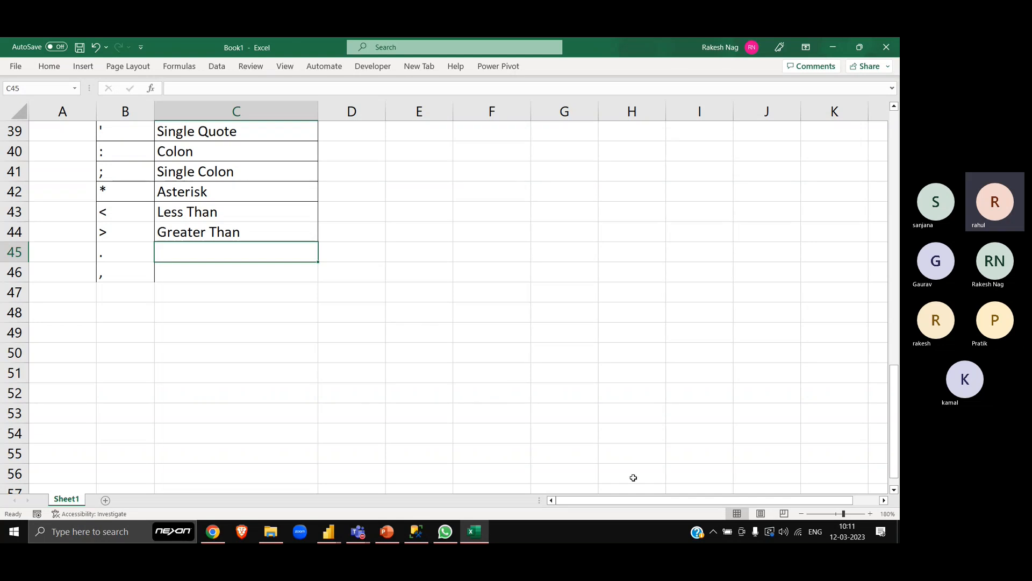
- Name the . symbol "Dot/Period" in C45 and the , symbol "Comma" in C46
key(Down)
key(Down)
key(Up)
key(Up)
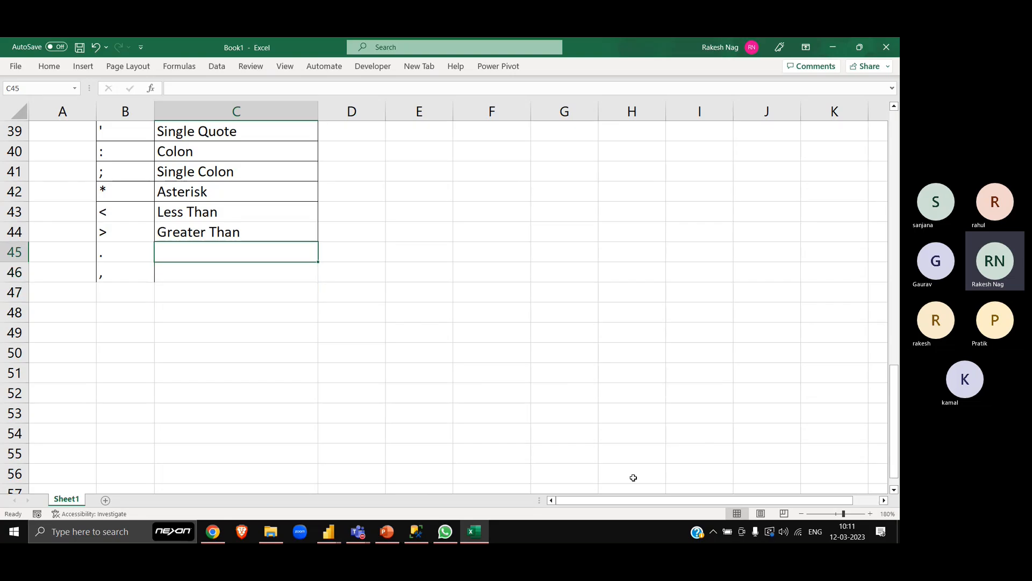
text(Dot/)
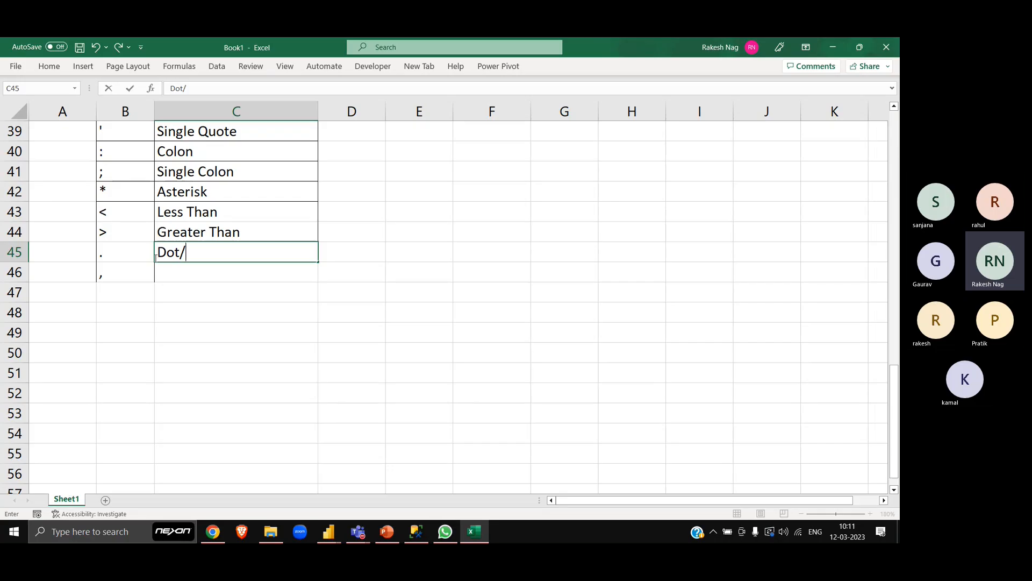
text(Period)
key(Return)
text(Co)
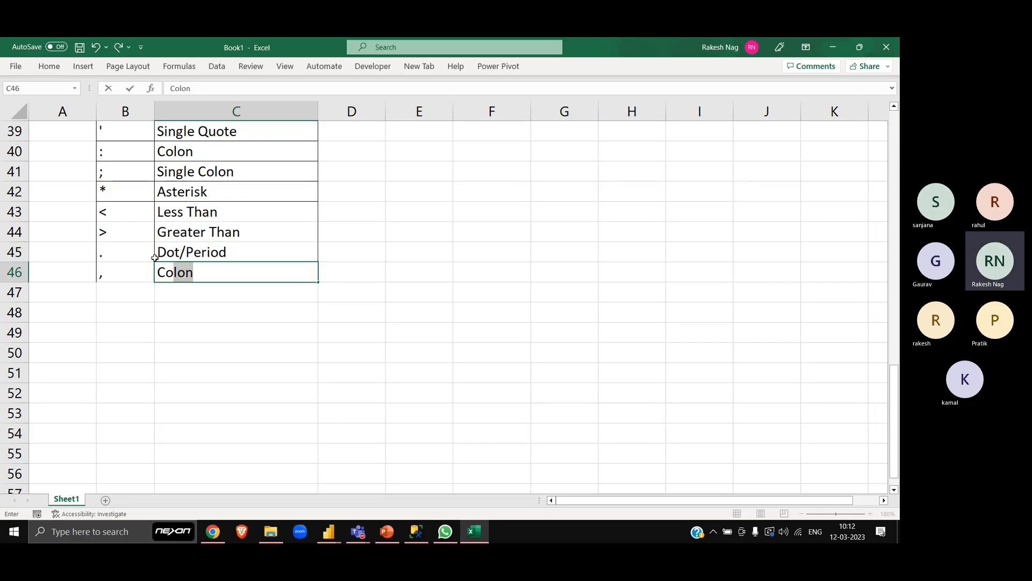
text(mma)
key(Return)
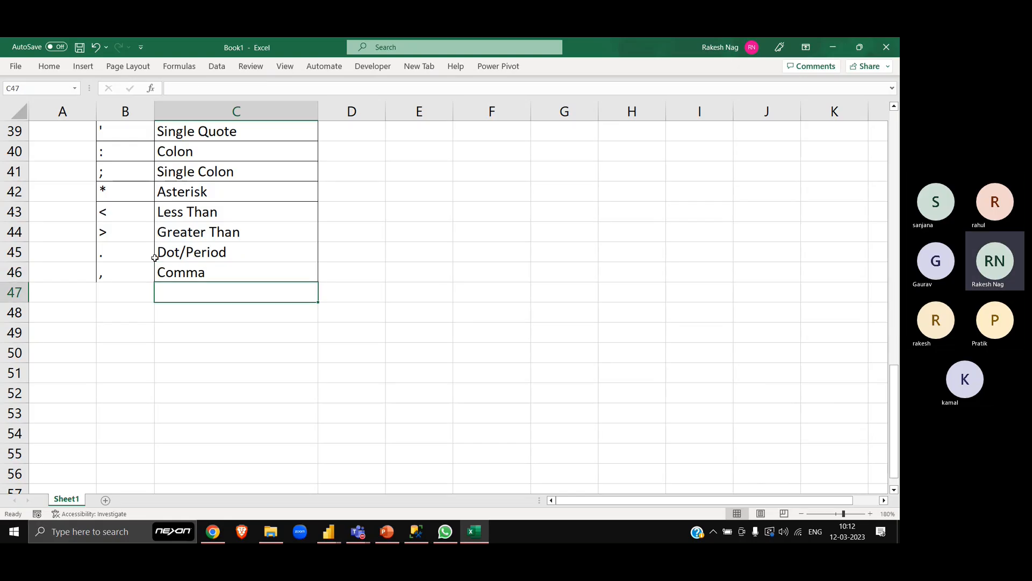
- Add the symbol <> in B47 with the name "Not Equal To" in C47
key(Left)
text(<>)
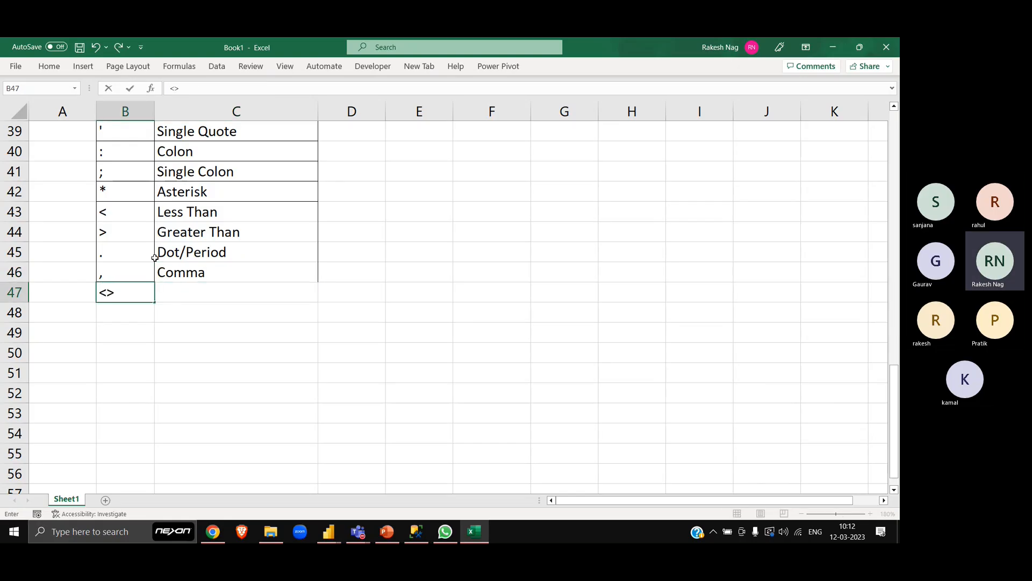
key(Tab)
text(Not)
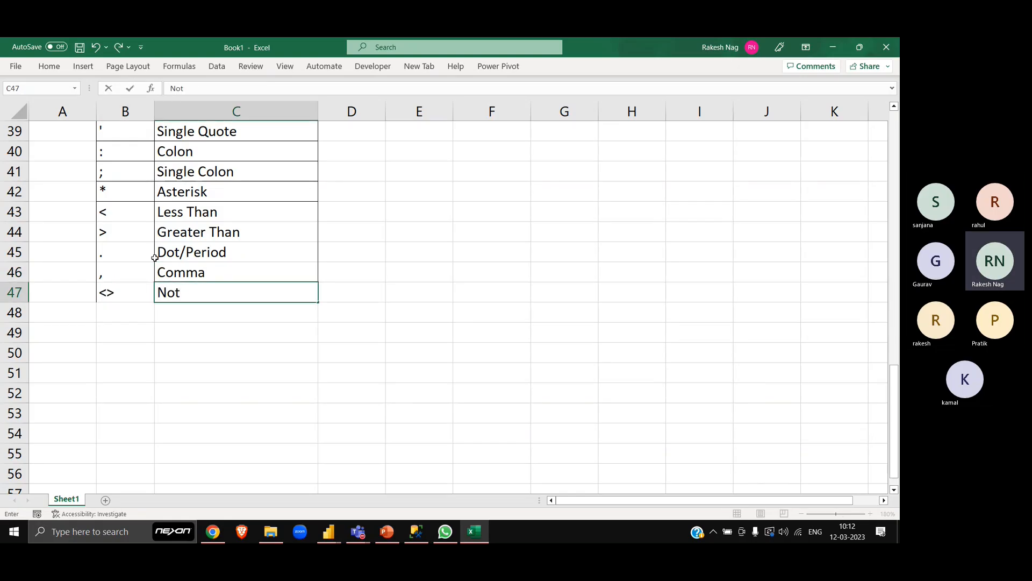
text( Equal To)
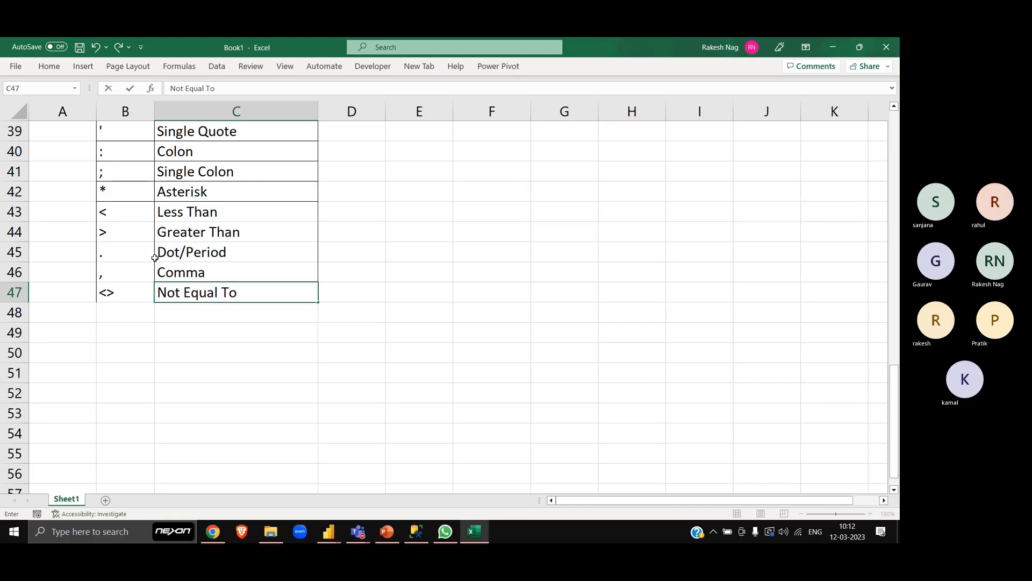
key(Return)
- Add the symbol != in B48 with the name "Not Equal To" in C48
text(!=)
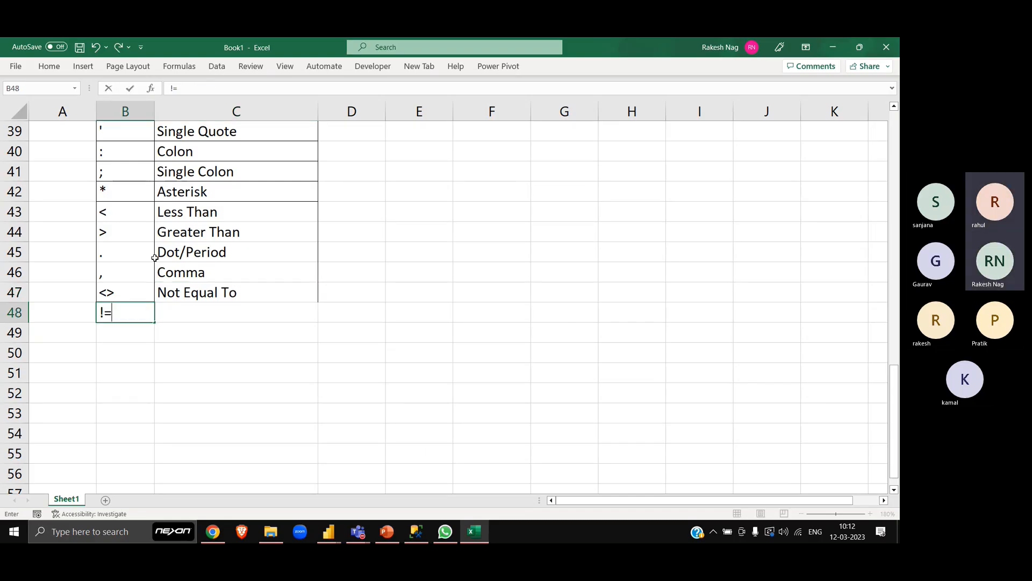
key(Tab)
text(Not Equal To)
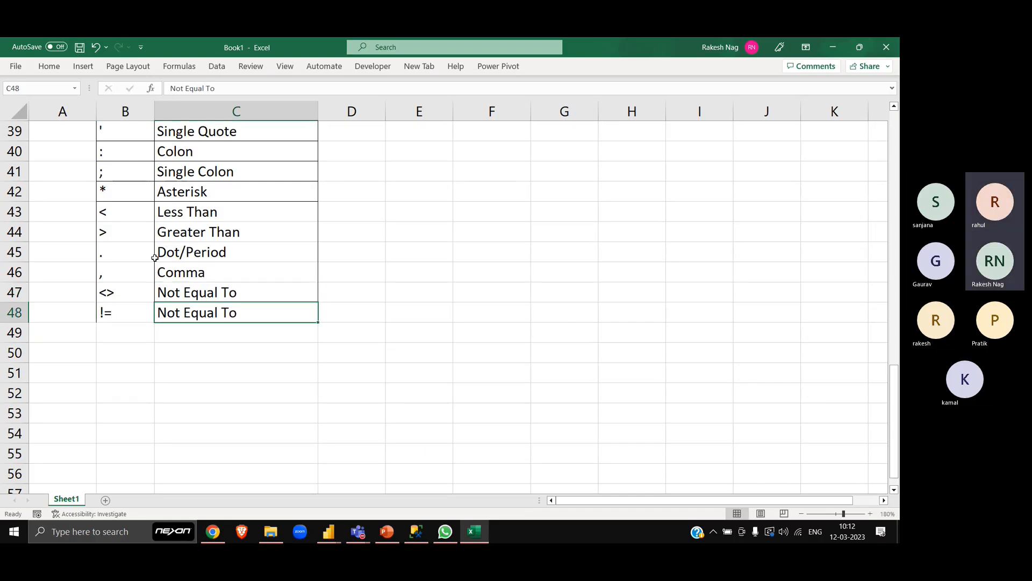
key(Return)
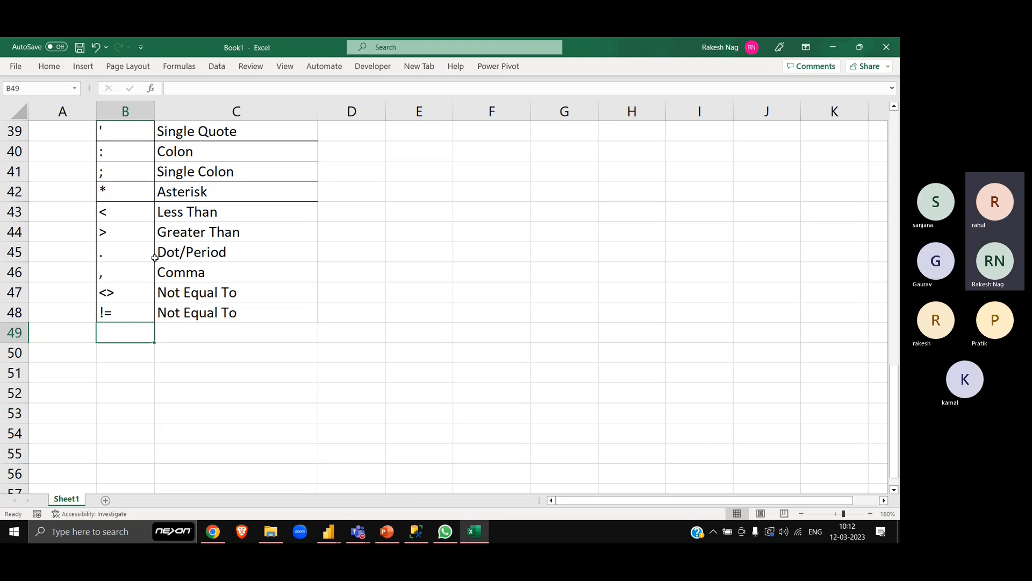
- Enter >= in B49 and insert two blank rows above the Dot/Period row
text(>=)
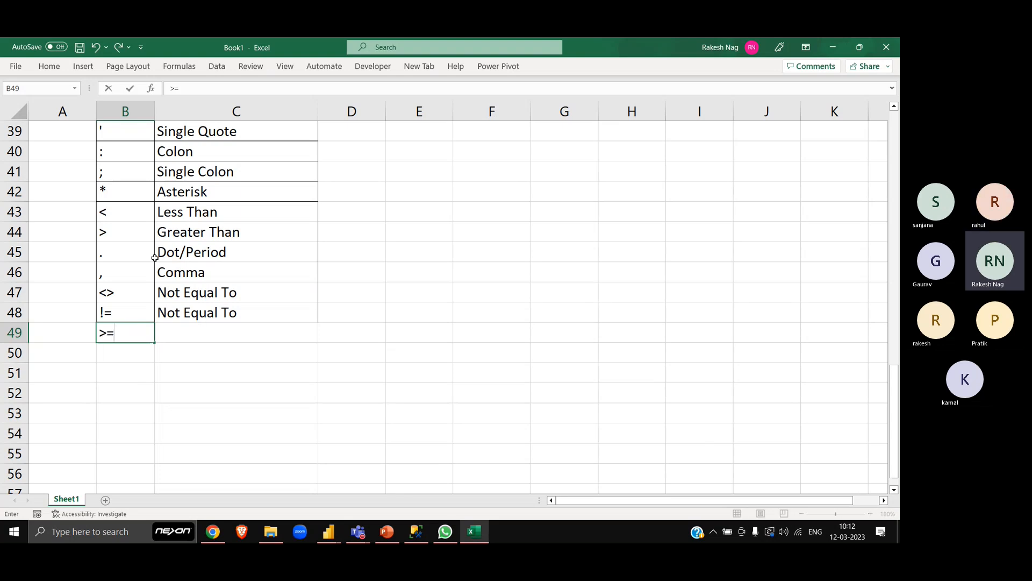
key(Right)
key(Up)
key(Up)
key(Up)
key(Up)
key(Up)
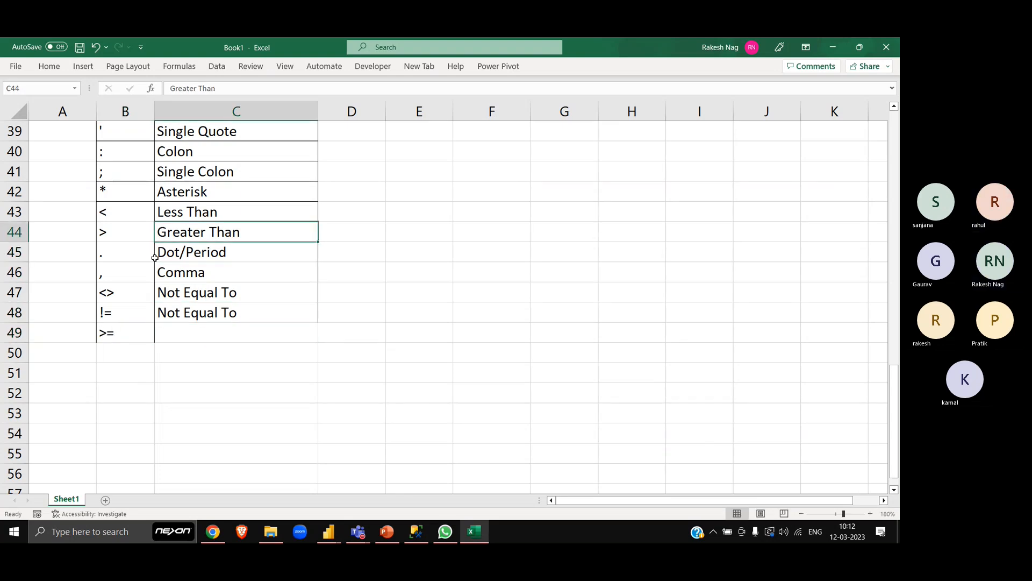
key(Down)
key(shift+space)
key(ctrl+shift+plus)
key(ctrl+shift+plus)
- Move the >= symbol from B51 to B45, directly below the > symbol
key(Down)
key(Down)
key(Down)
key(Down)
key(Down)
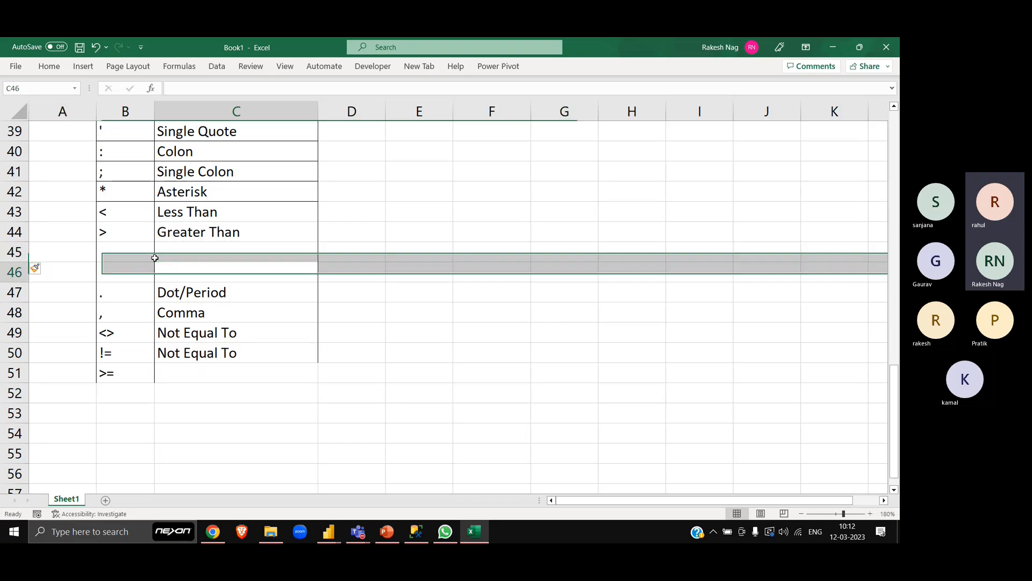
key(Left)
key(Down)
key(ctrl+c)
key(Up)
key(Up)
key(Up)
key(Up)
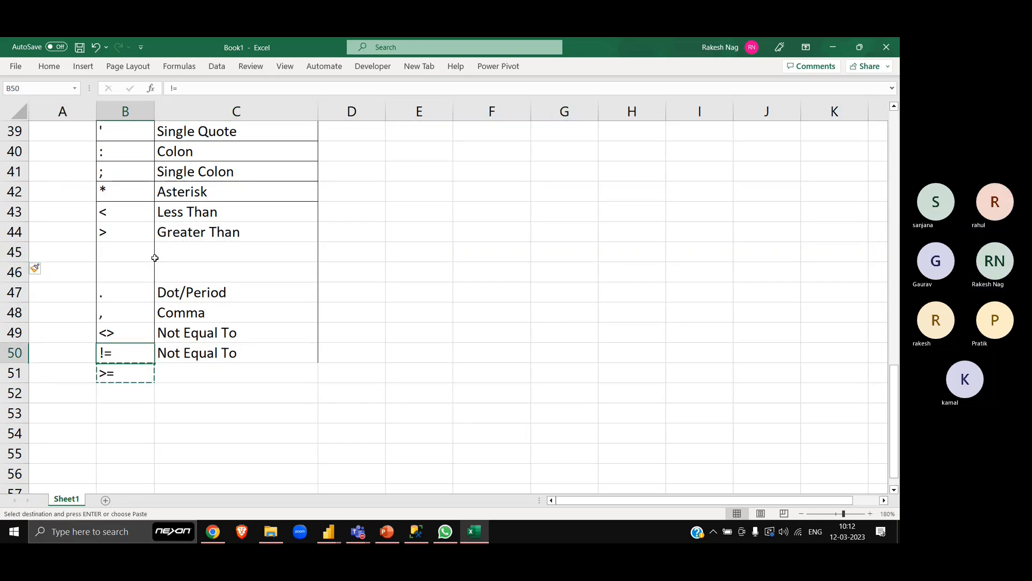
key(Up)
key(Return)
- Fill C45 from the cell above and extend the name to "Greater Than Equal To"
key(Right)
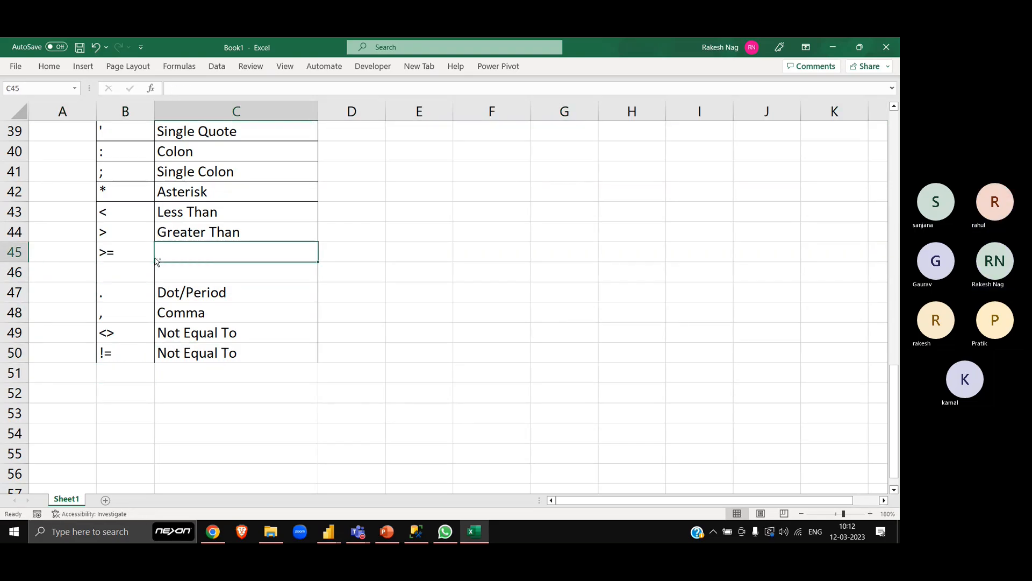
key(ctrl+d)
key(F2)
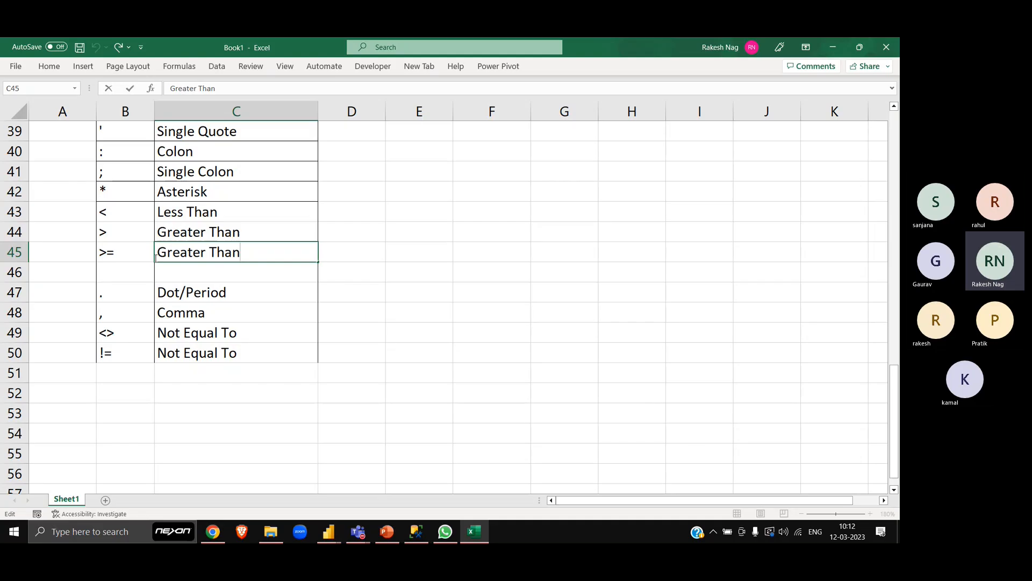
text(Equal)
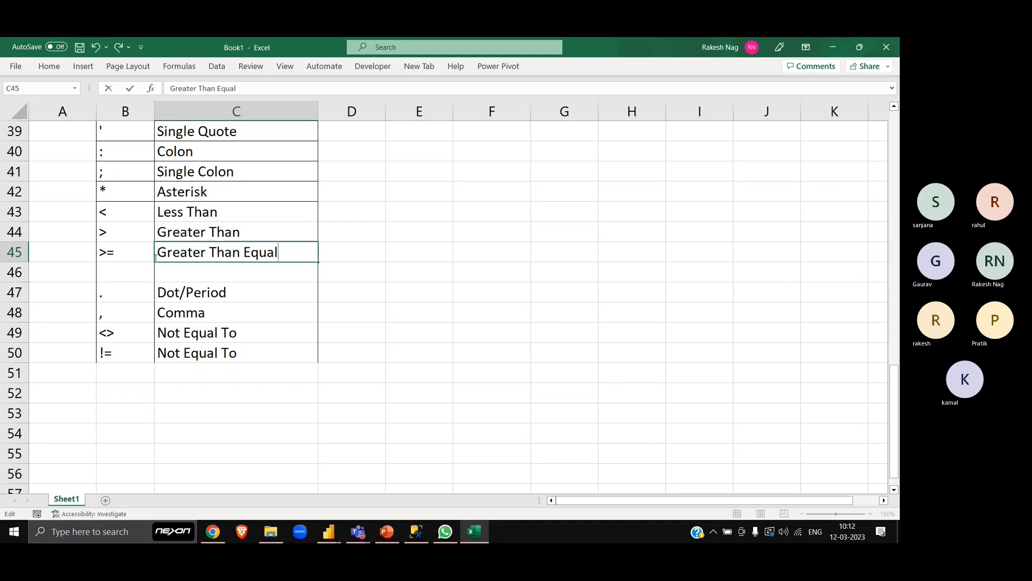
text( To)
key(Return)
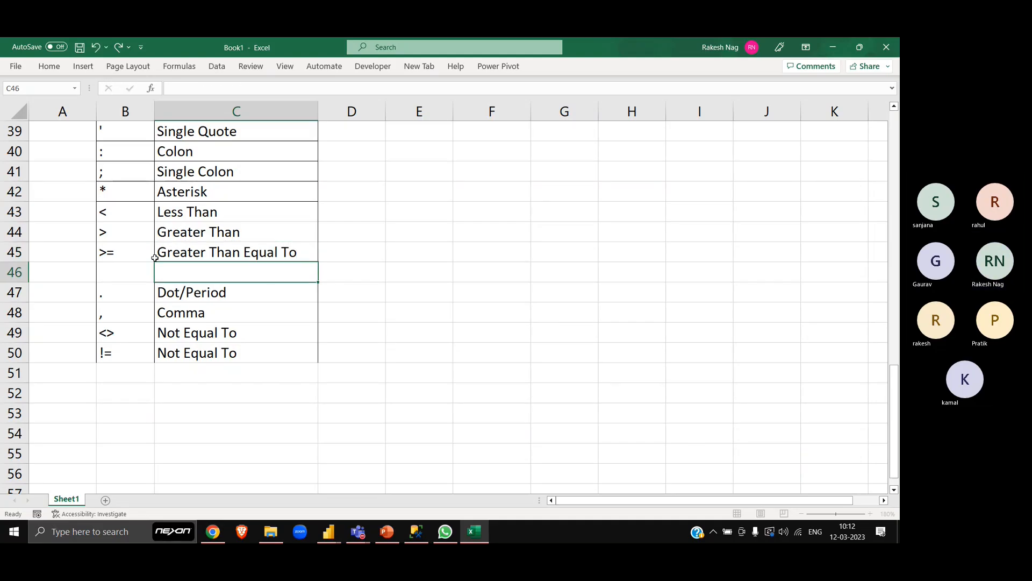
- Insert a row above the > row and fill it down from the "Less Than" row
key(Up)
key(Up)
key(shift+space)
key(ctrl+shift+plus)
key(ctrl+d)
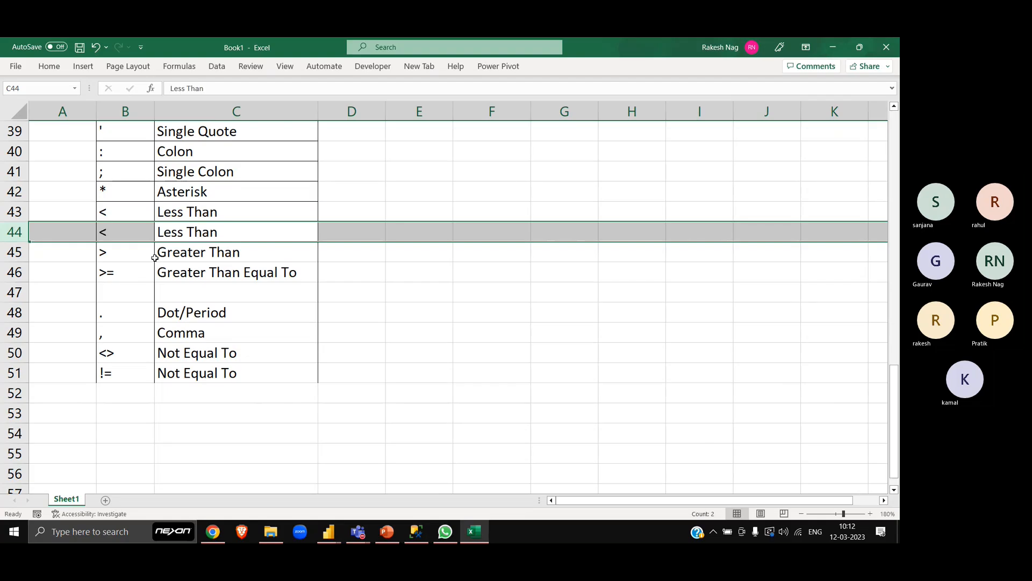
- Change the duplicated symbol in B44 to <=
key(Left)
key(F2)
text(=)
key(Tab)
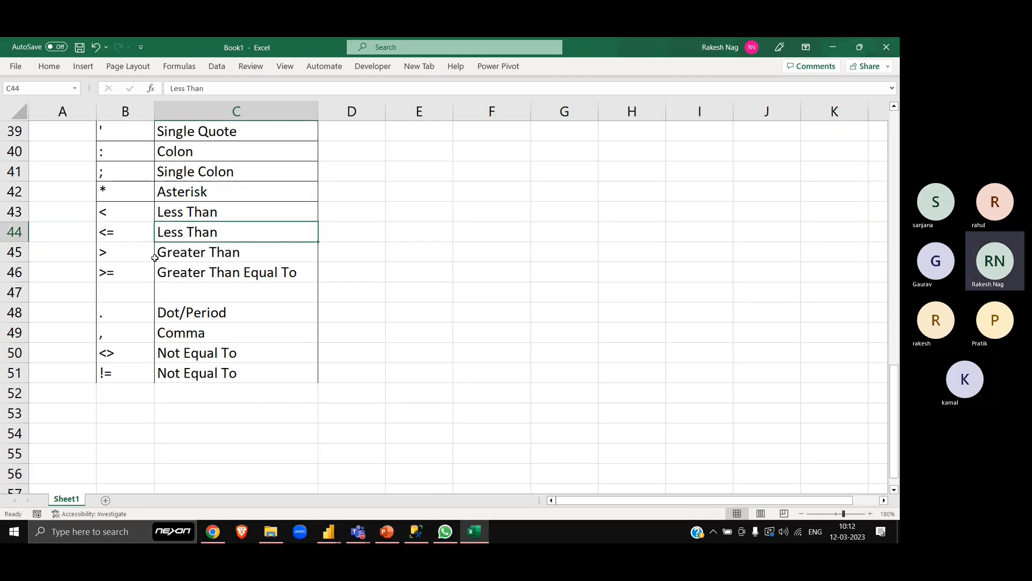
- Extend the name in C44 to "Less Than Equal To"
key(F2)
text(Eual)
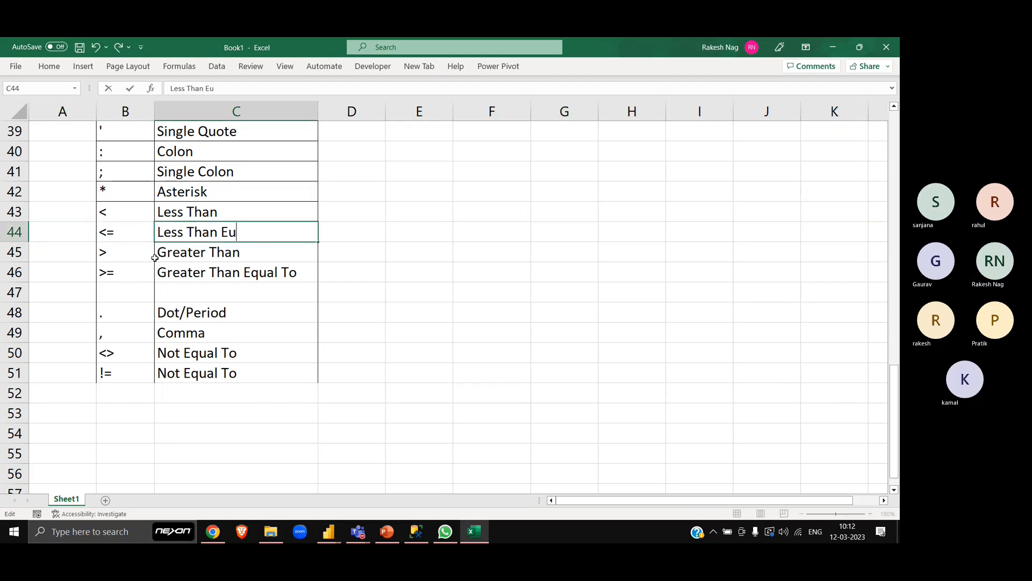
key(BackSpace)
key(BackSpace)
key(BackSpace)
text(qal)
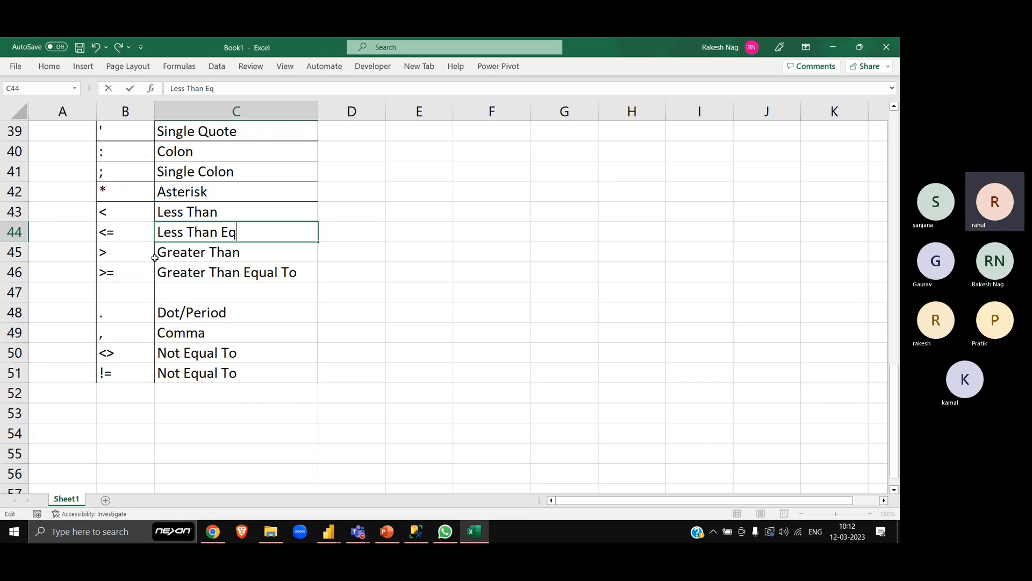
key(BackSpace)
key(BackSpace)
text(ual To)
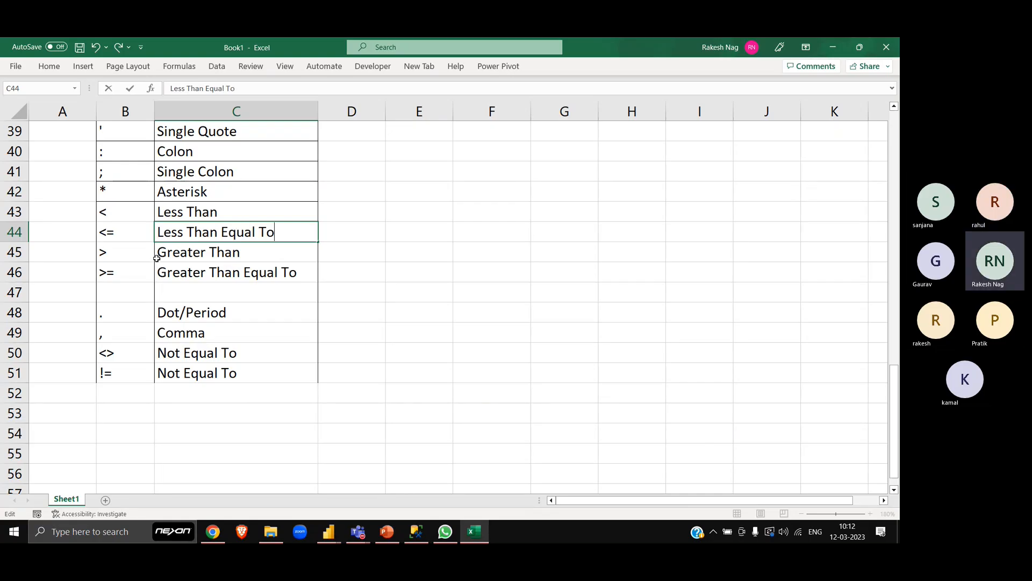
key(Return)
- Delete the empty row 47 above the dot symbol and select the first free symbol cell below !=
key(Down)
key(Down)
key(shift+space)
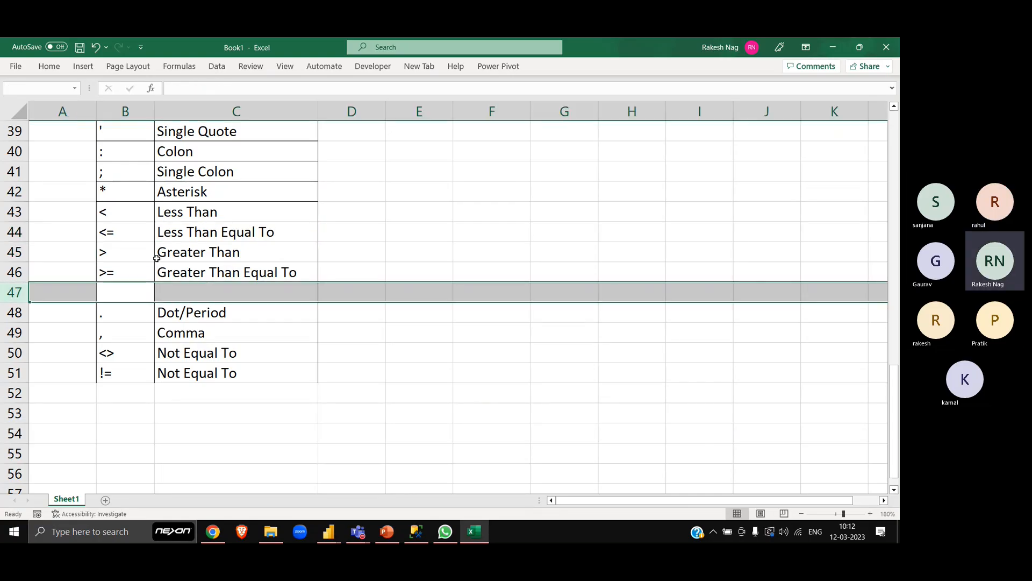
key(ctrl+minus)
key(Up)
key(Down)
key(Down)
key(Down)
key(Down)
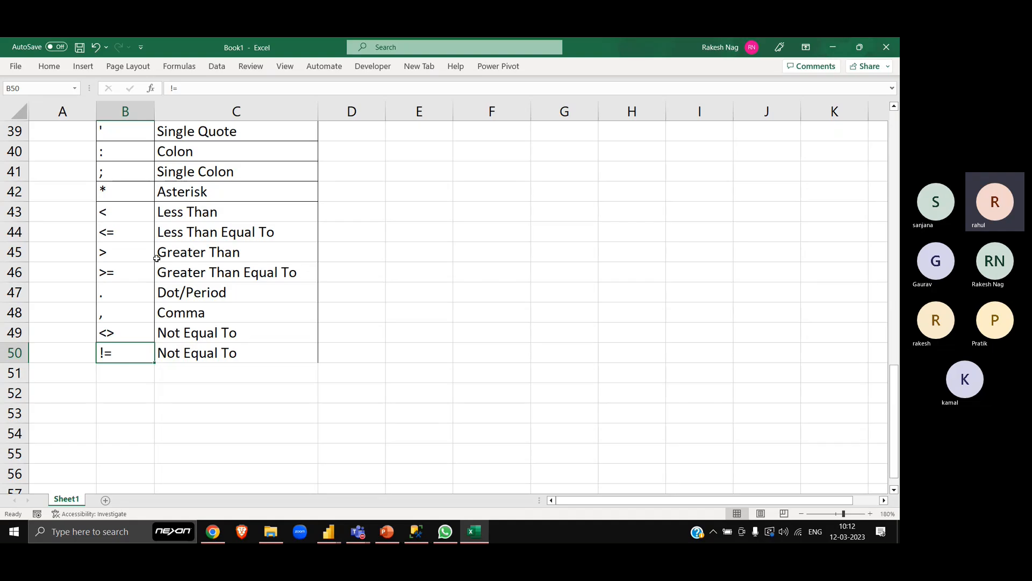
key(Down)
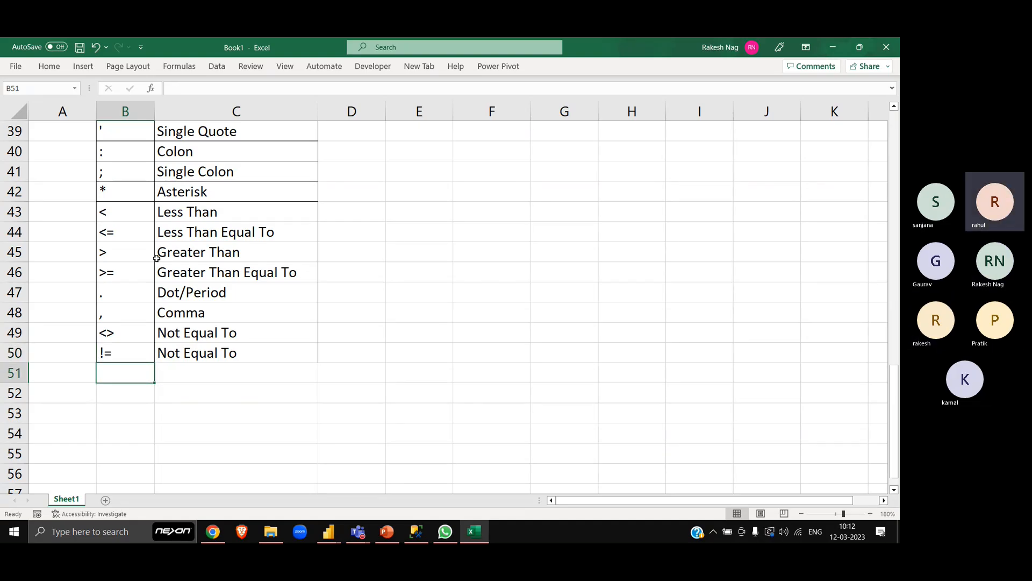
text(==)
key(Return)
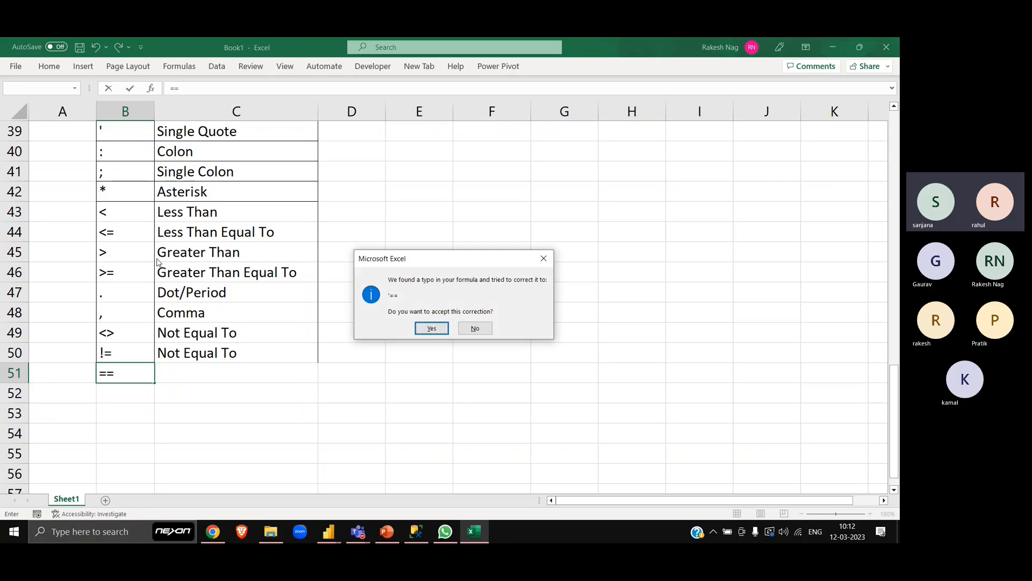
key(Escape)
key(Escape)
key(Escape)
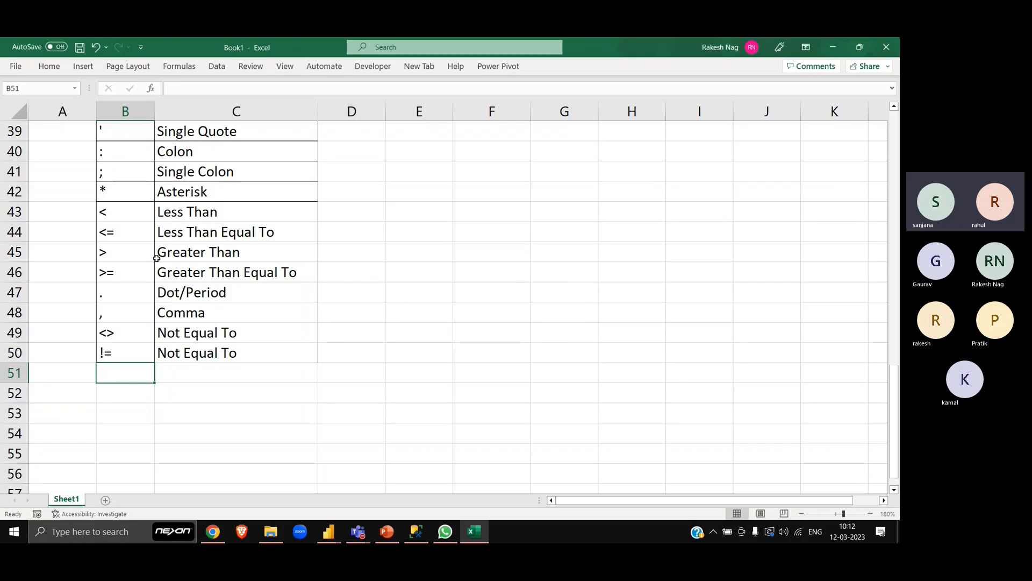
- Add the == symbol as text in B51 and name it "Exact Match" in C51
text('==)
key(Tab)
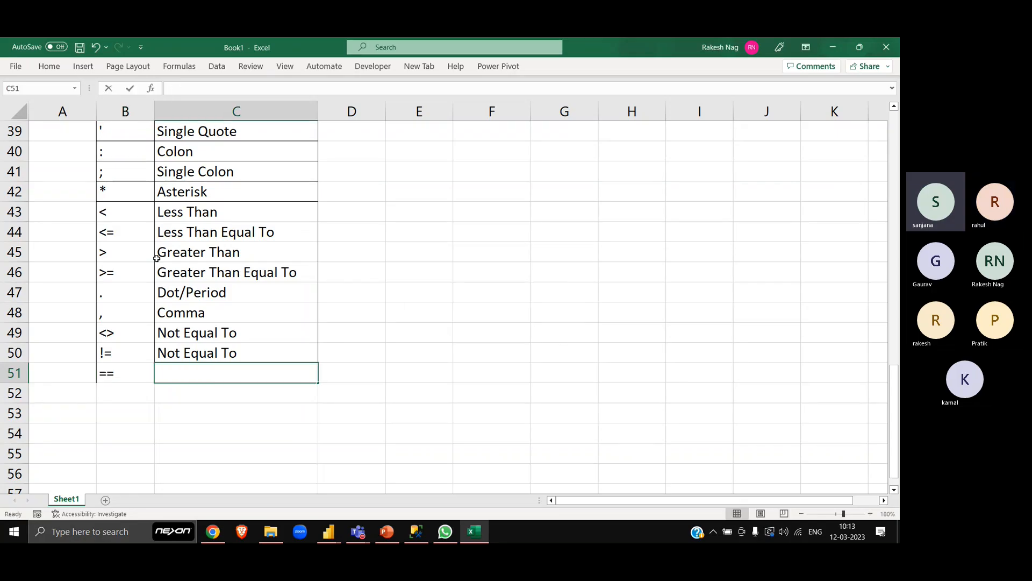
text(Ea)
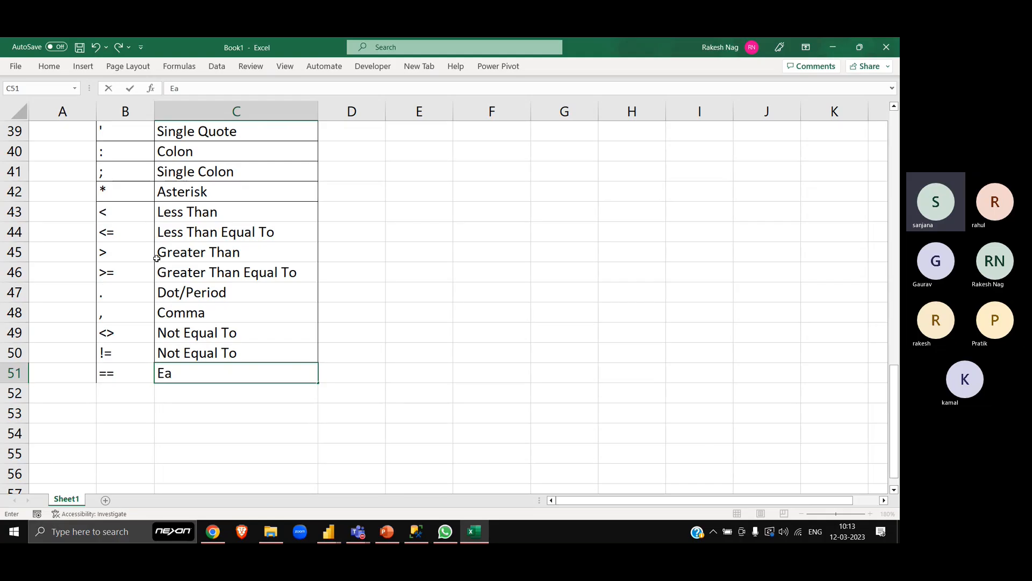
key(BackSpace)
key(alt+a)
key(Escape)
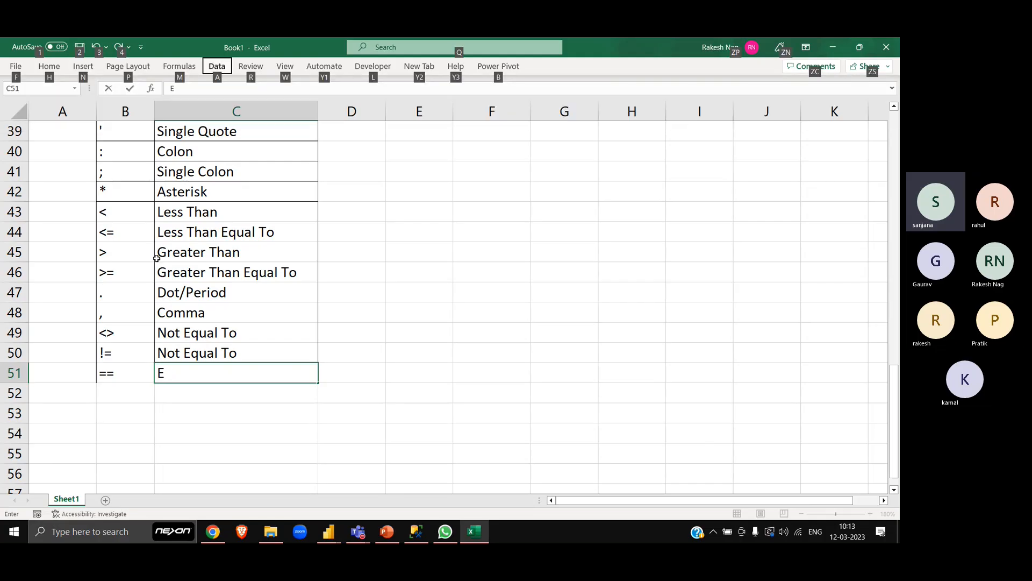
key(Escape)
text(x)
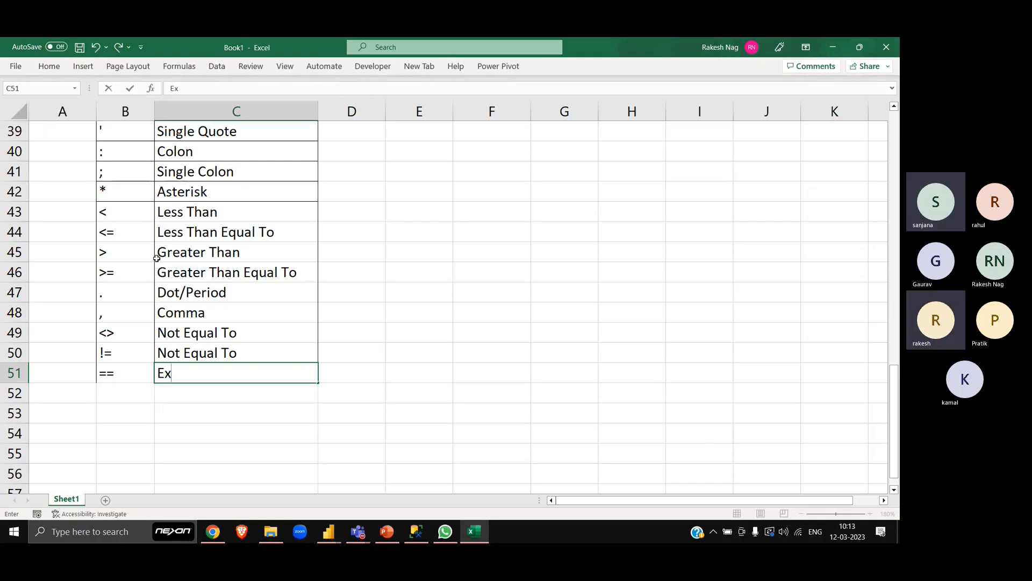
text(act)
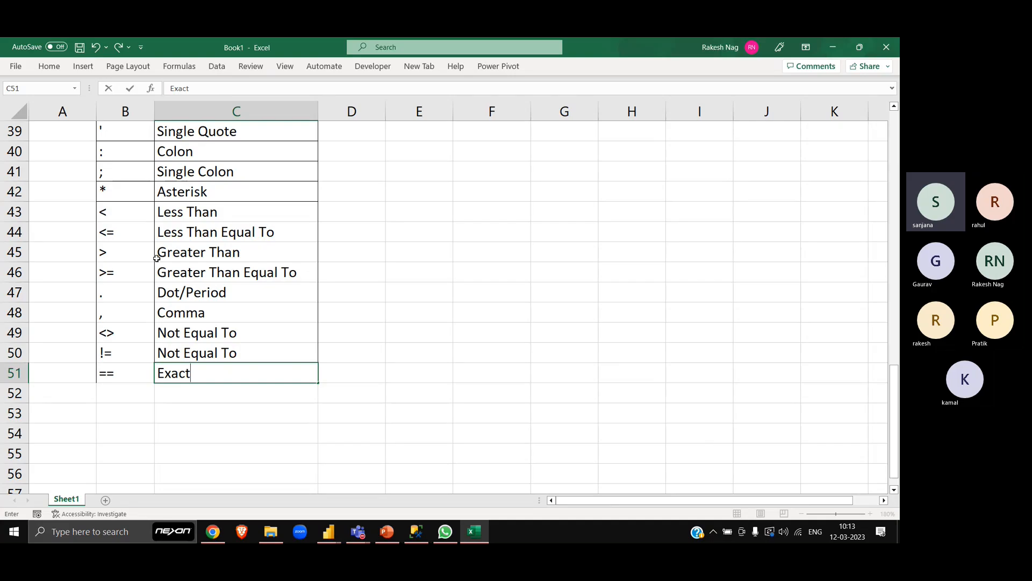
text( Match)
key(Return)
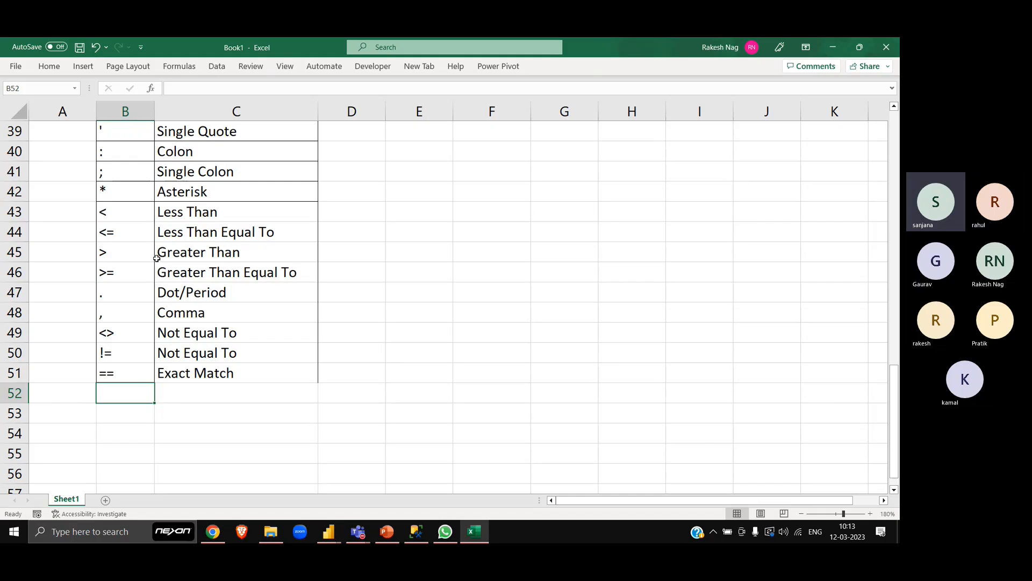
key(alt)
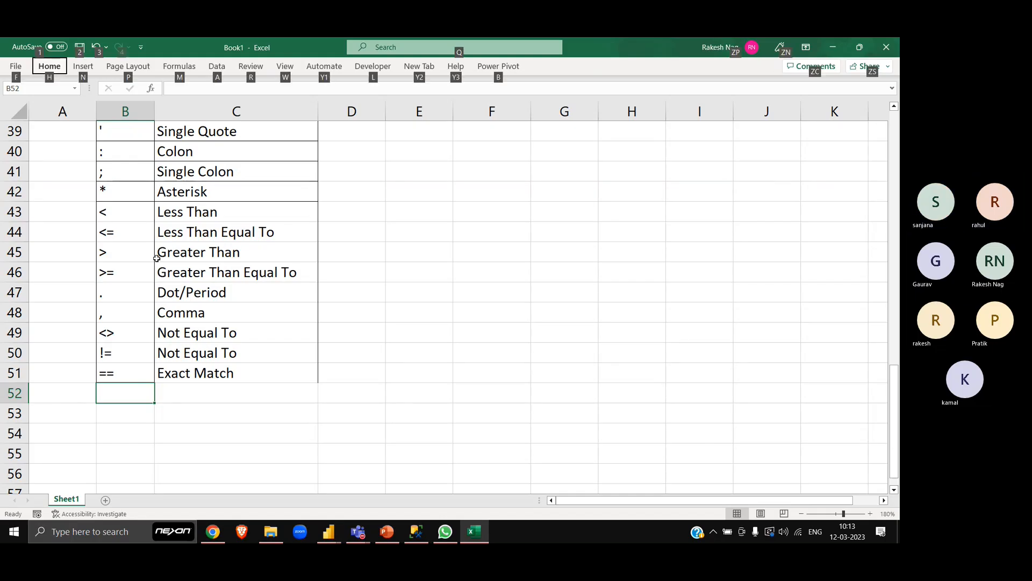
key(Escape)
key(alt)
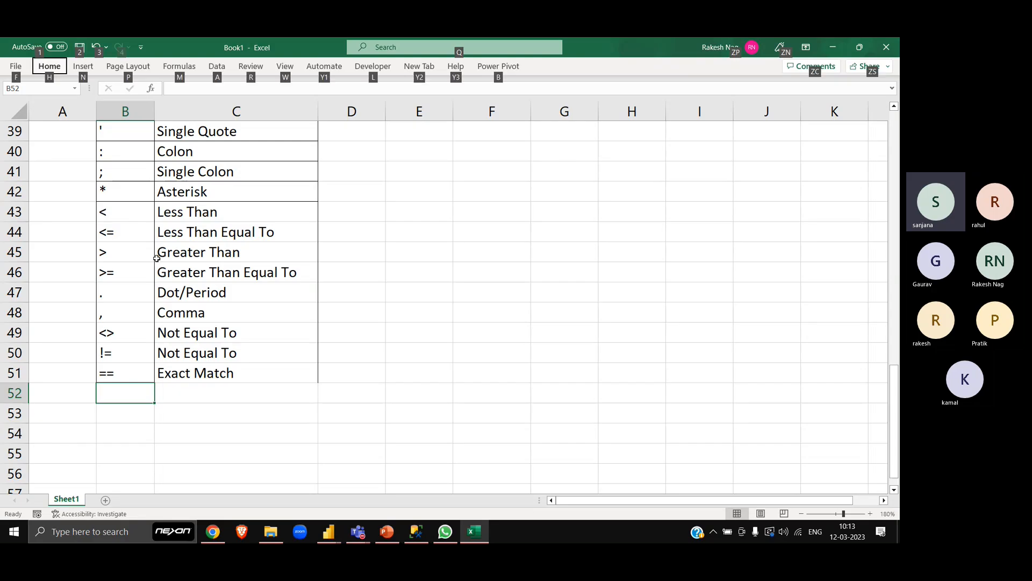
key(Escape)
key(alt)
key(alt)
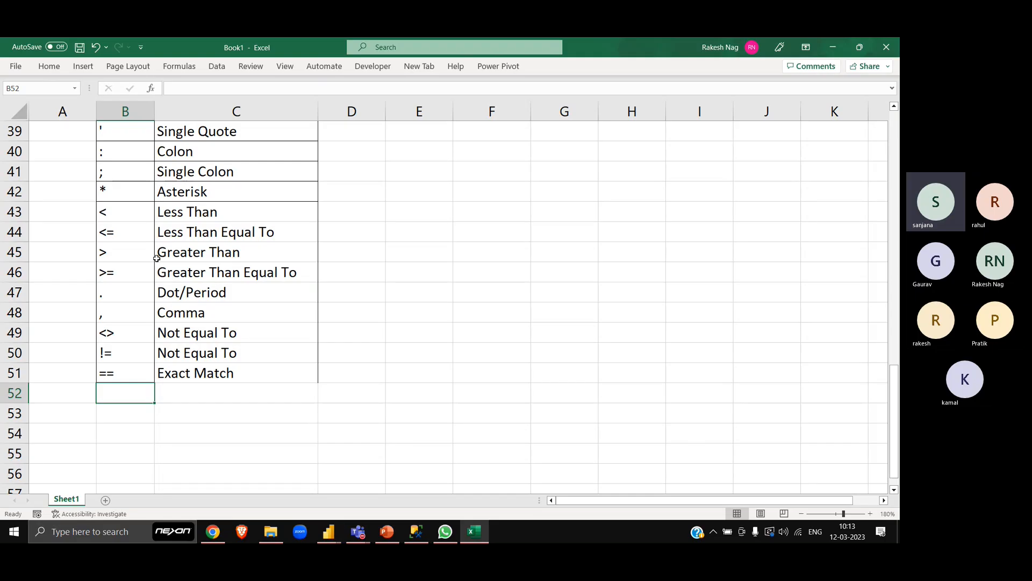
key(alt+Tab)
- Enter the note "2 mins please" in C56, below the symbol table
scroll(419, 369, down, 3)
click(233, 272)
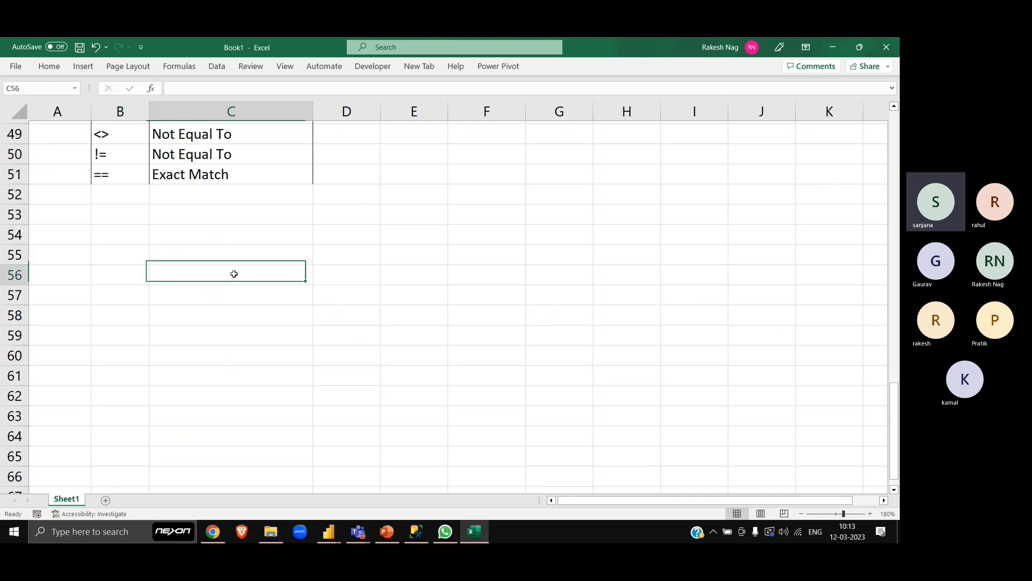
text(2 MI)
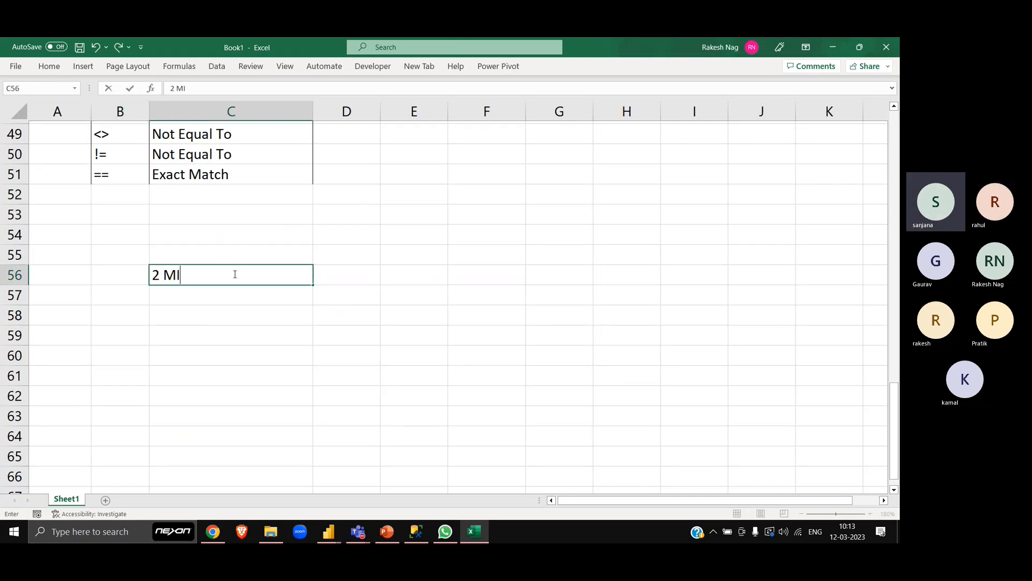
key(BackSpace)
key(BackSpace)
text(mins)
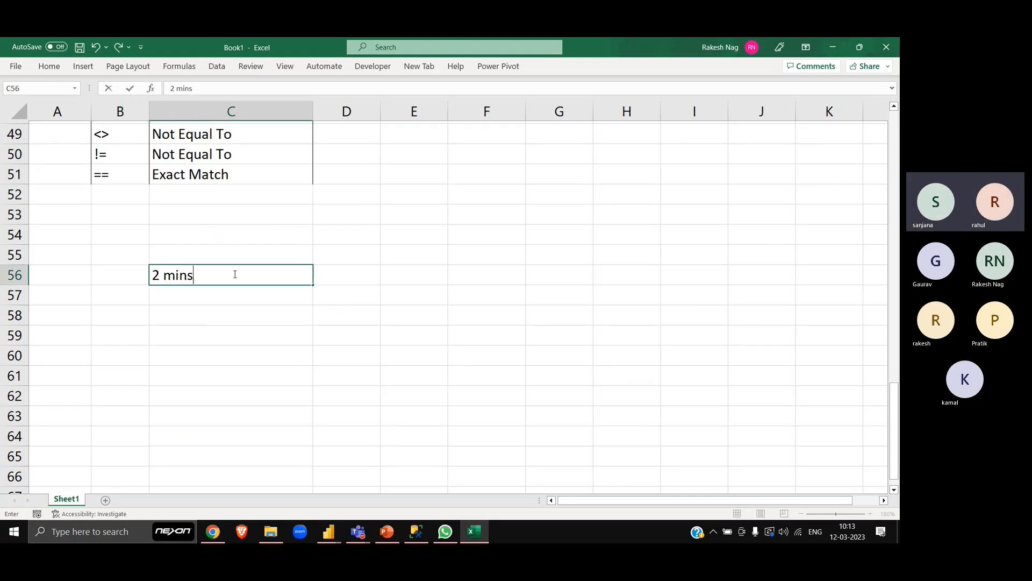
text( please)
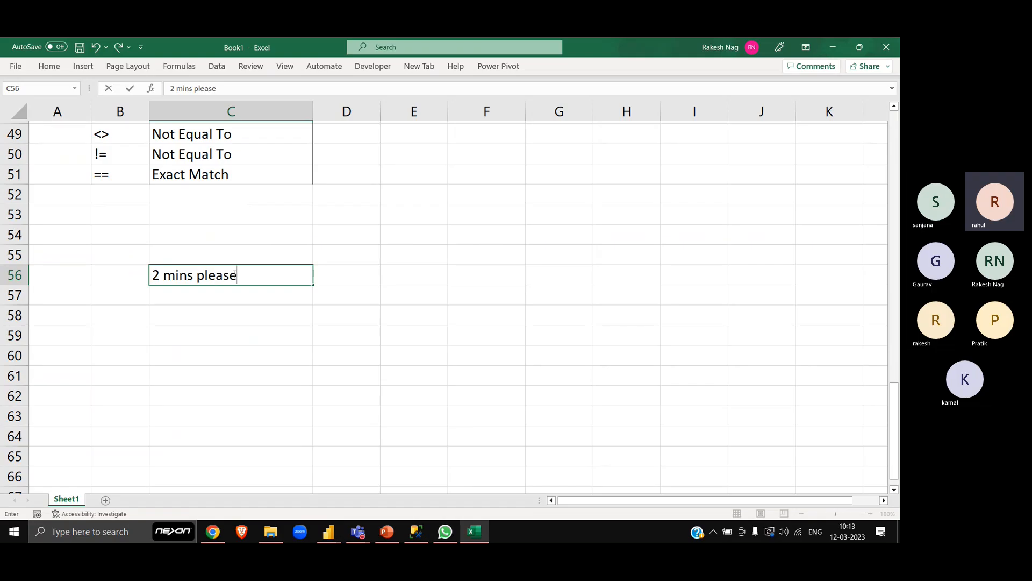
key(Return)
- Replace the note in C56 with "Coming in 2 mins"
scroll(234, 275, up, 14)
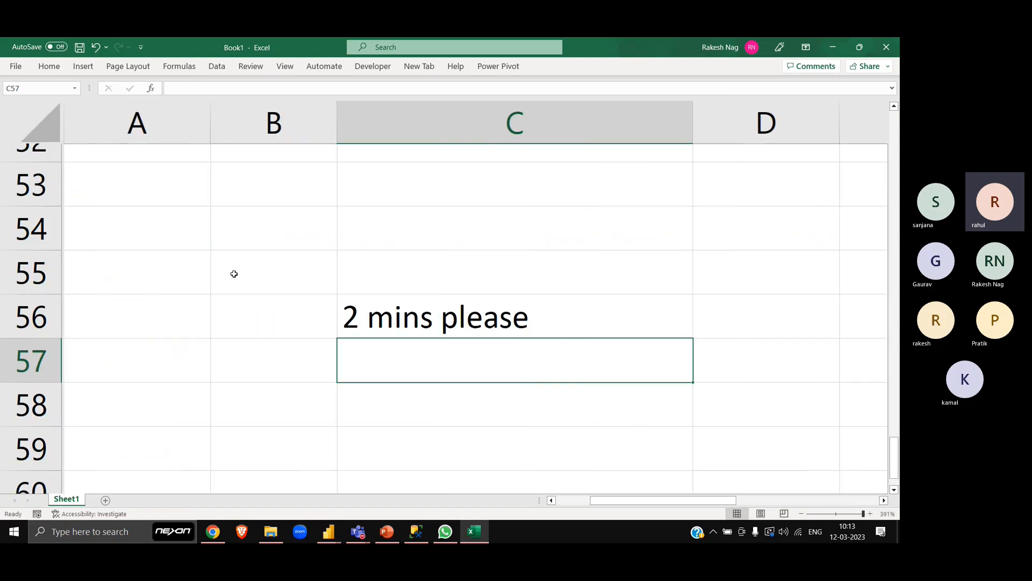
key(Up)
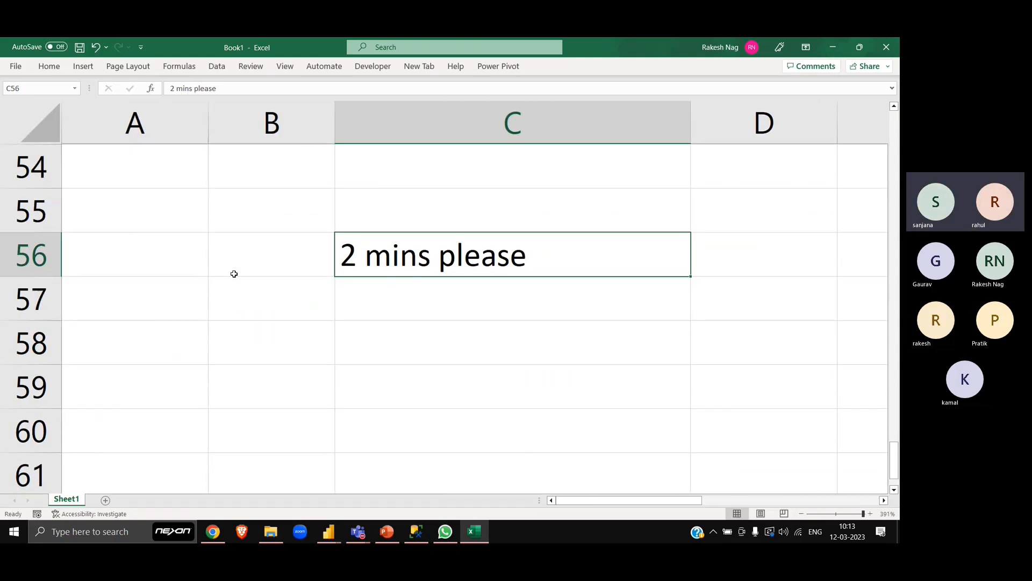
text(Coming o)
key(BackSpace)
text(i)
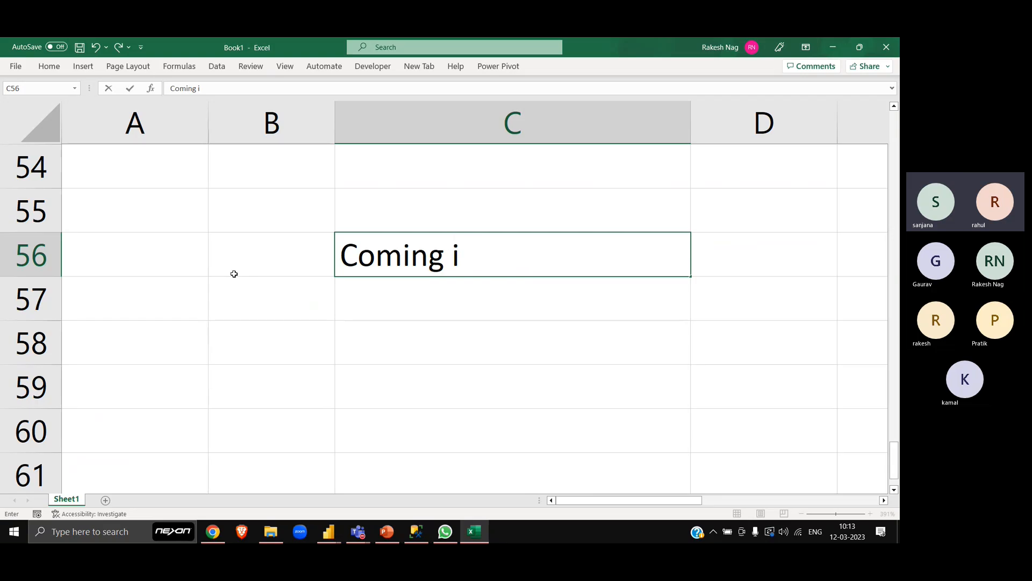
text(n 2 mins)
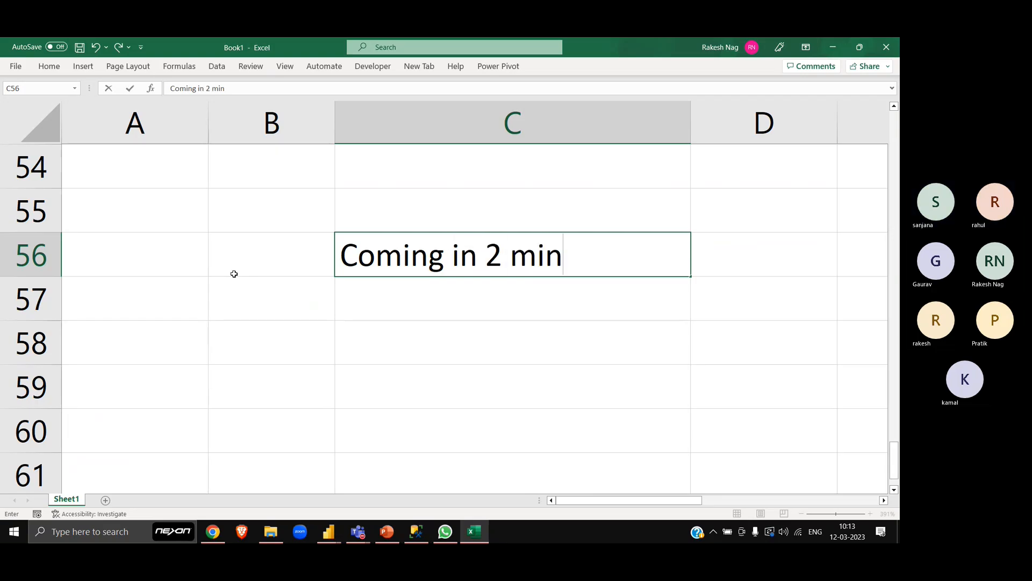
key(Return)
- Switch to the Teams meeting window and mute the microphone
key(alt+Tab)
key(alt+Tab)
key(alt+Tab)
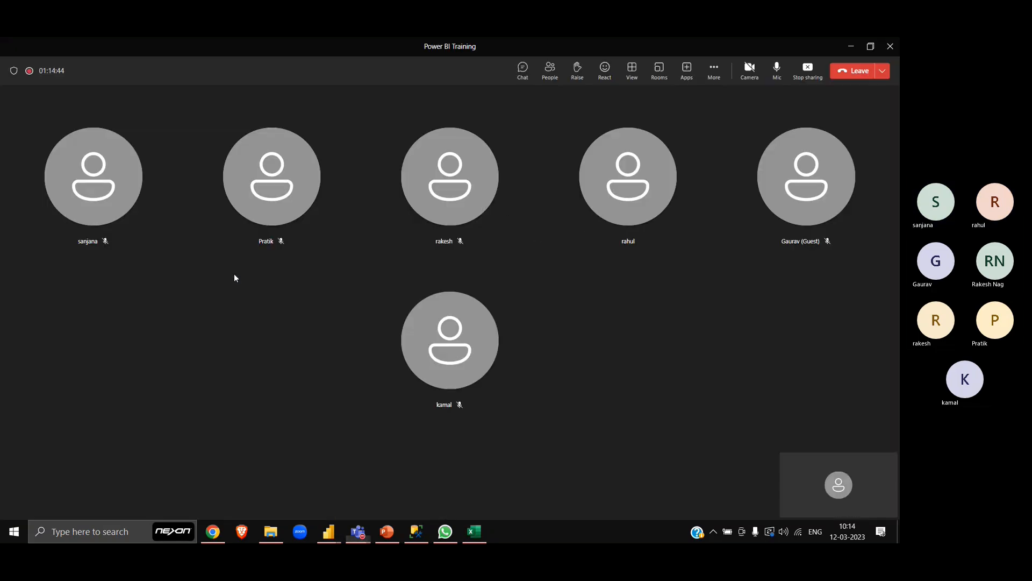
click(779, 72)
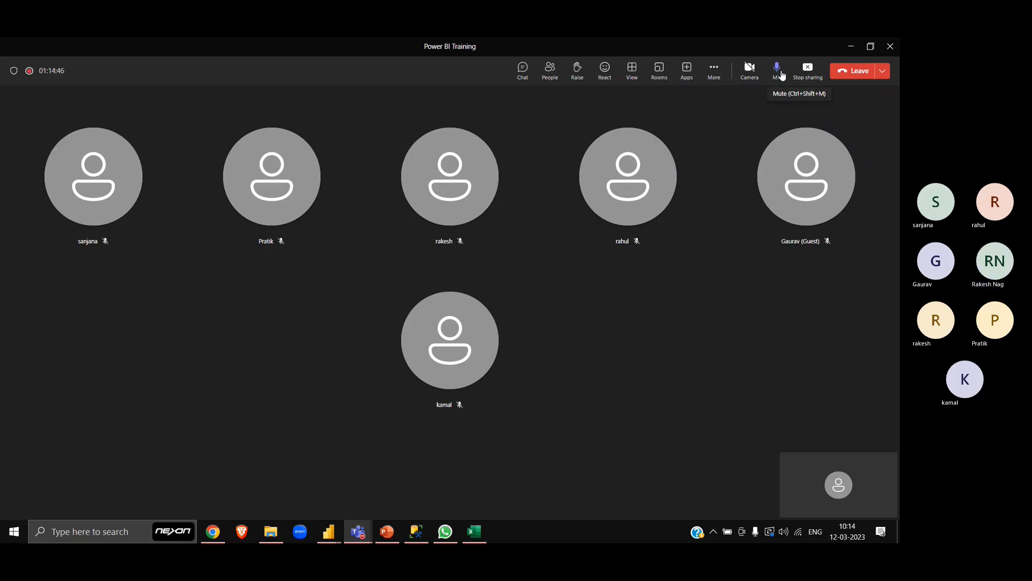
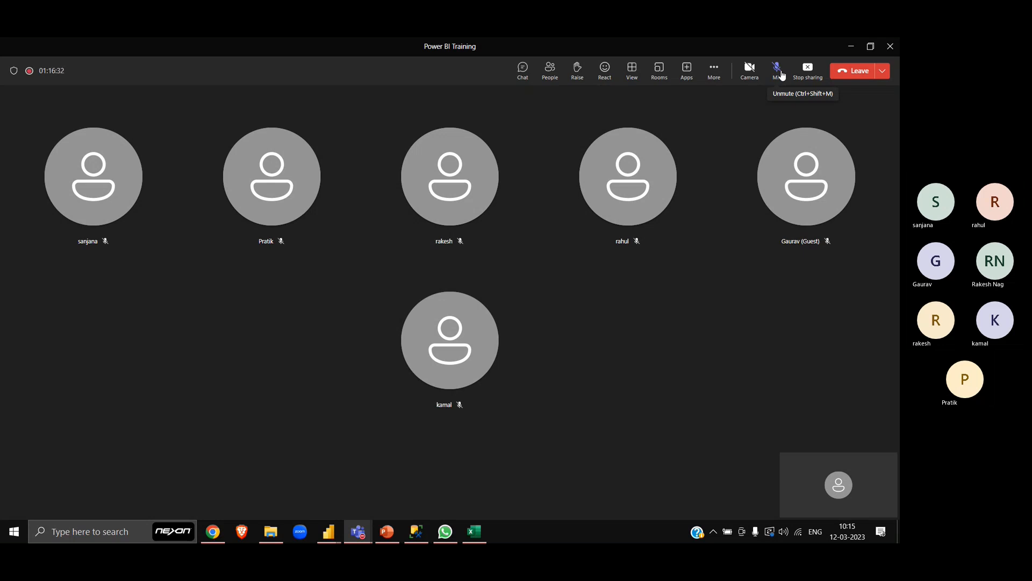
- Unmute the microphone in the Teams meeting, and return to Excel to clear the break note in C56
click(783, 75)
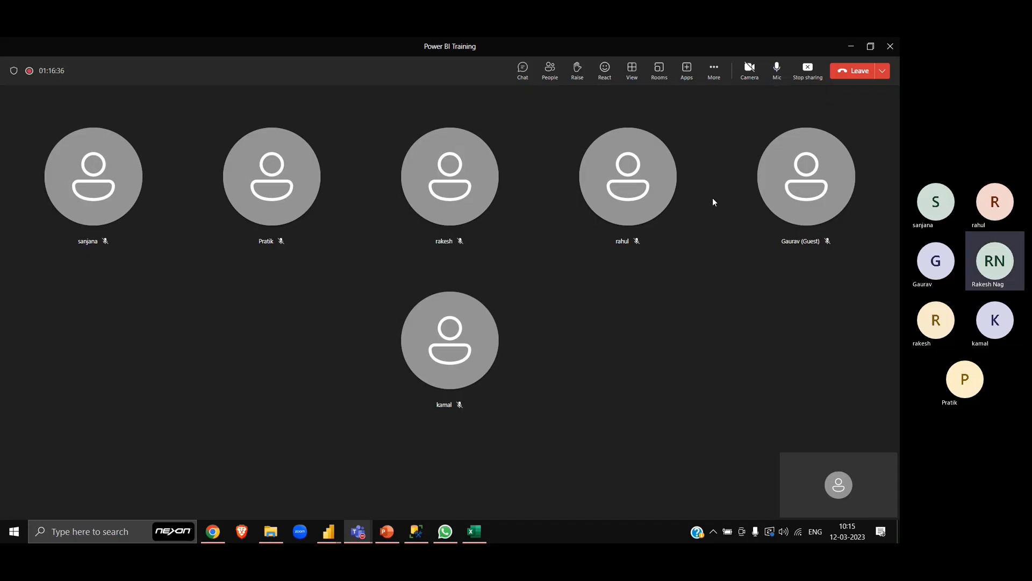
key(alt+Tab)
key(Up)
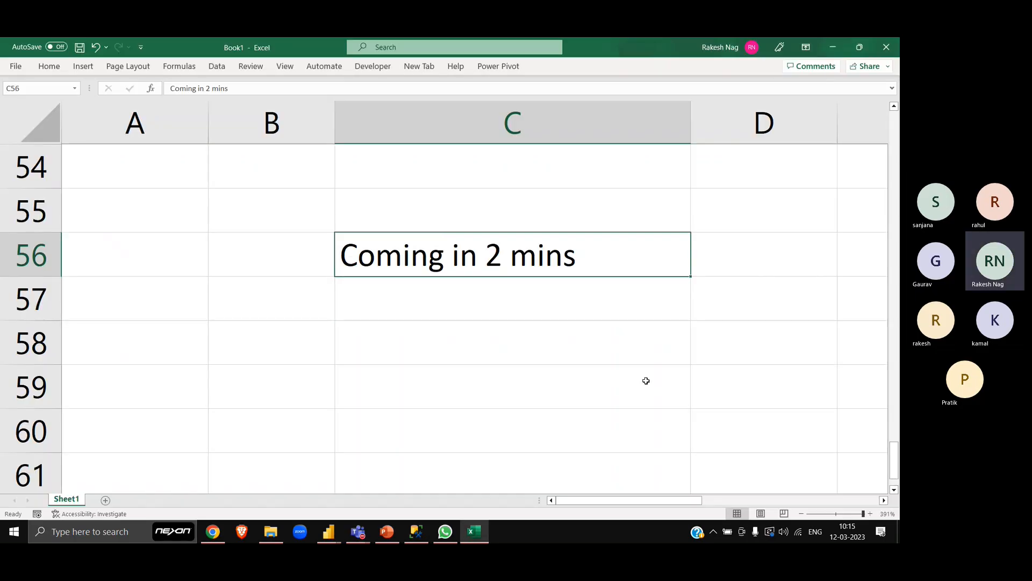
key(Delete)
- Examine the query pictures at the start of the sheet and the symbol-name table down to its last rows
key(Left)
key(Left)
key(ctrl+Home)
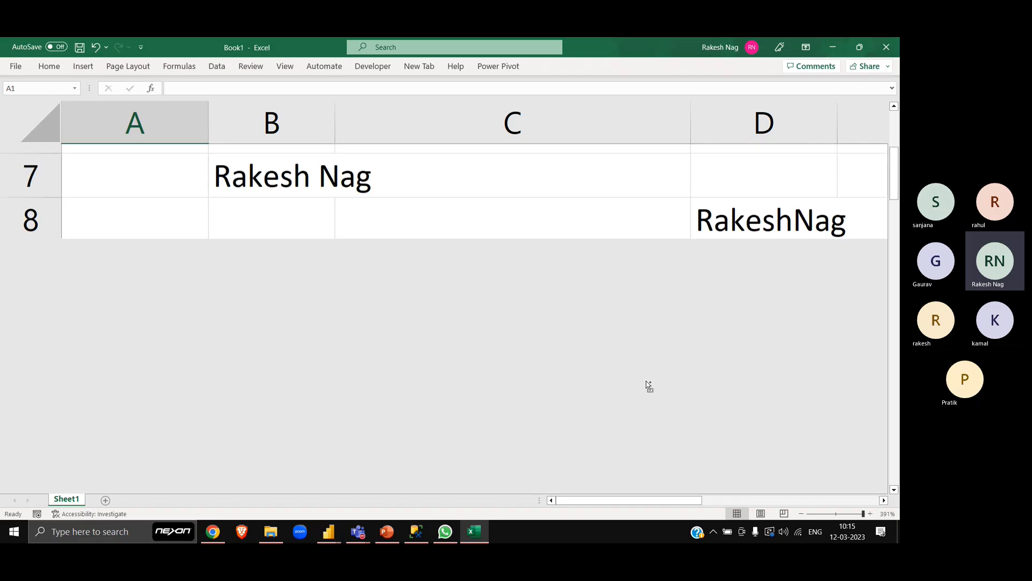
scroll(646, 382, down, 10)
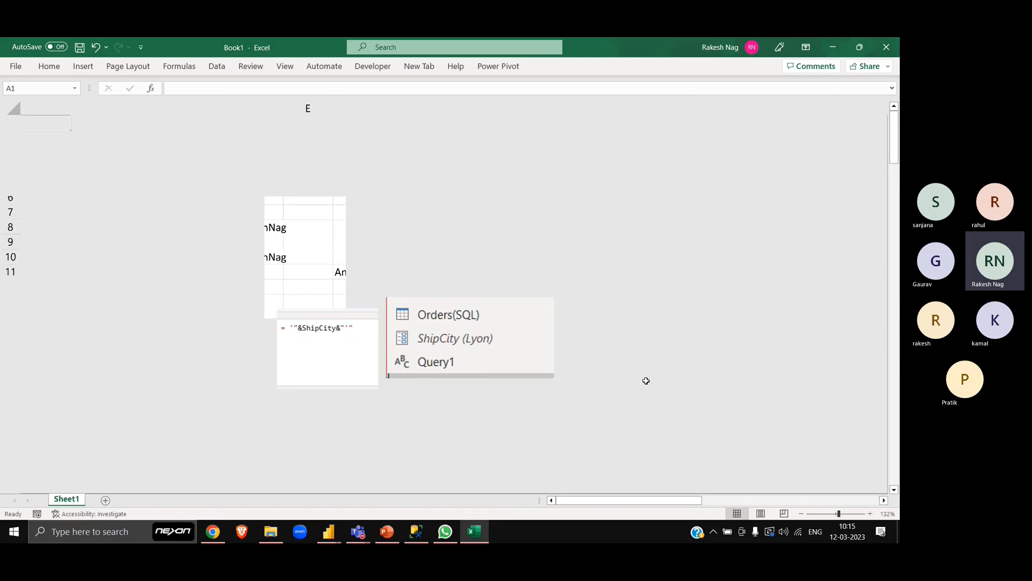
key(Down)
key(Down)
key(Down)
key(Down)
key(Down)
key(Down)
key(Down)
key(Down)
key(Down)
key(Down)
key(Down)
key(Down)
key(Down)
key(Down)
key(Down)
key(Down)
key(Down)
key(Down)
key(Down)
key(Down)
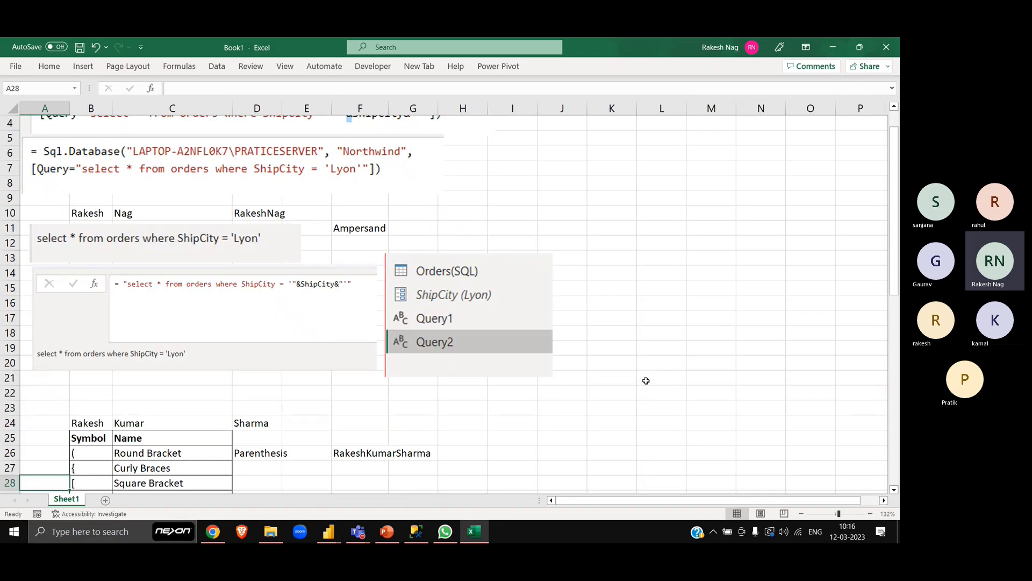
key(Down)
key(Right)
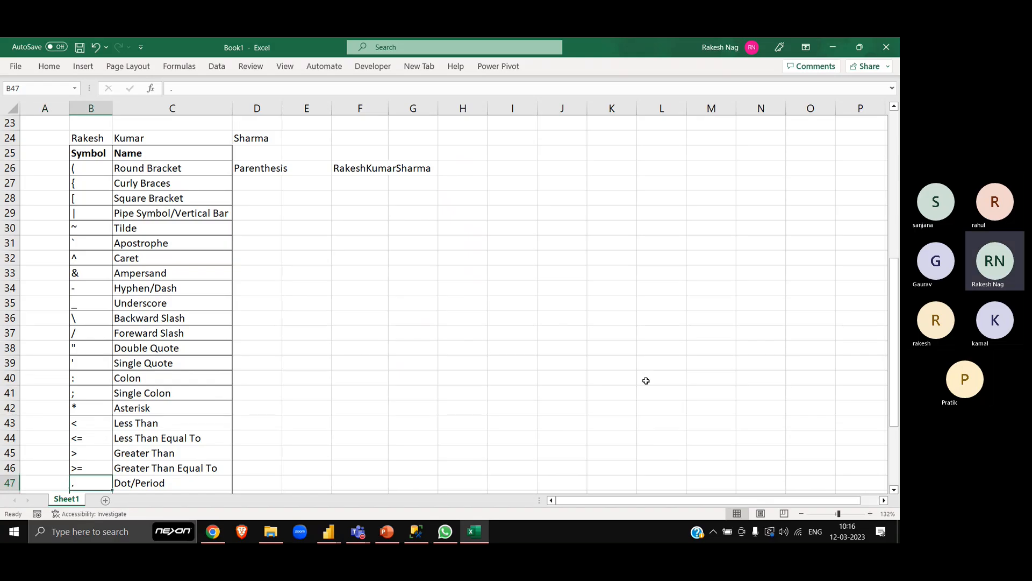
scroll(646, 380, down, 1)
key(Down)
key(Down)
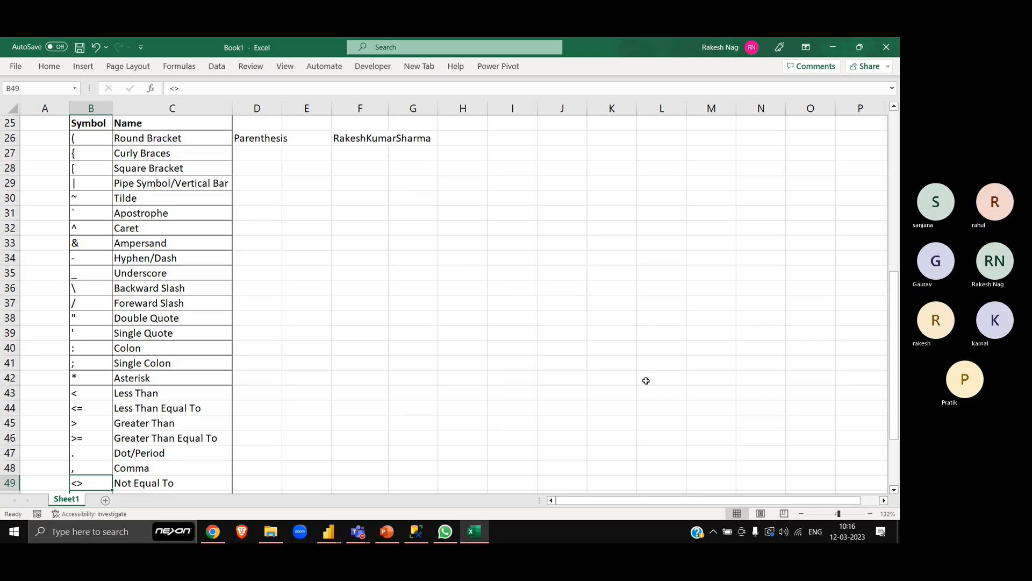
key(Up)
key(Up)
key(Up)
key(Up)
key(Up)
key(Up)
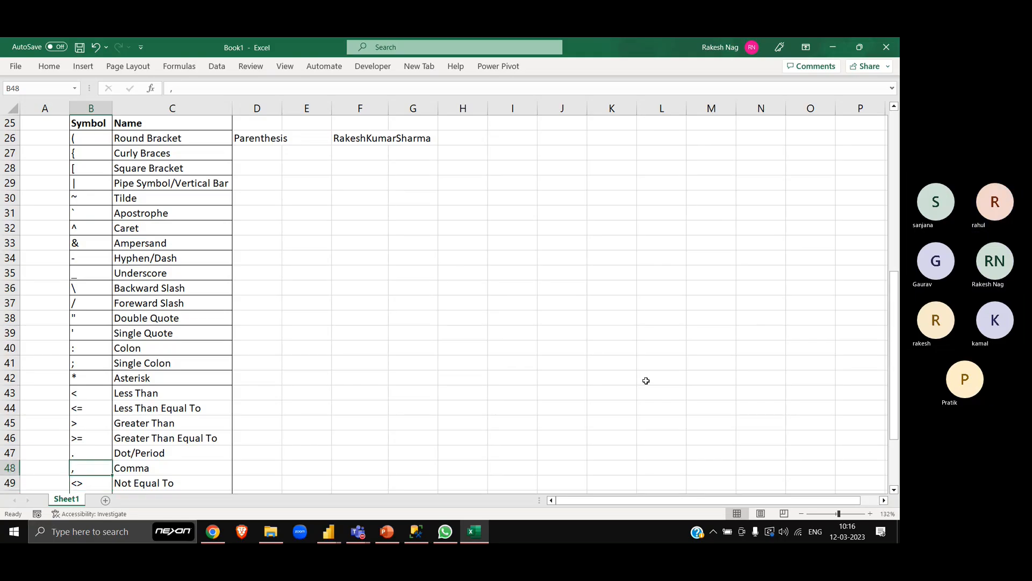
key(ctrl+shift+Right)
key(ctrl+shift+Down)
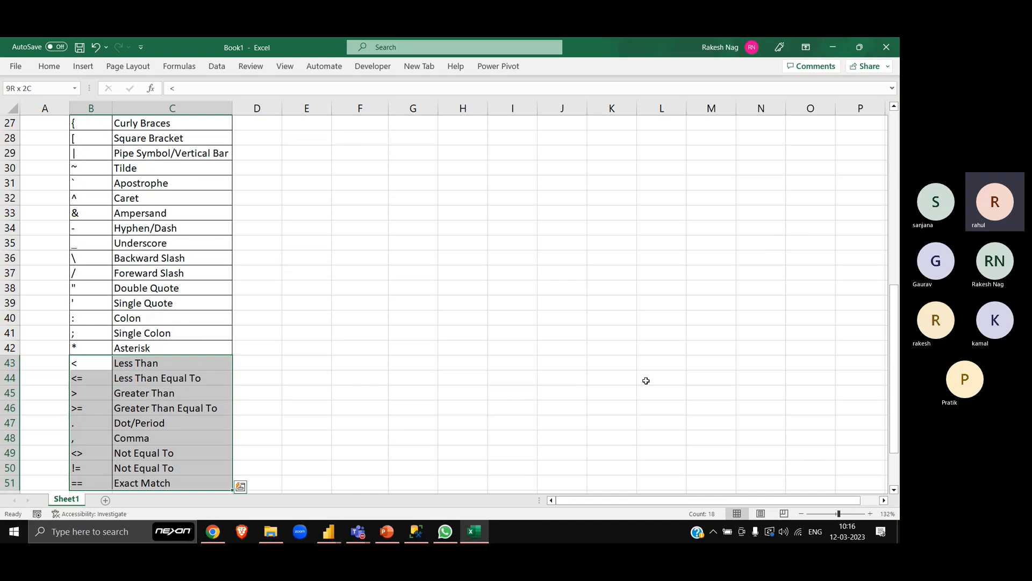
key(ctrl+Up)
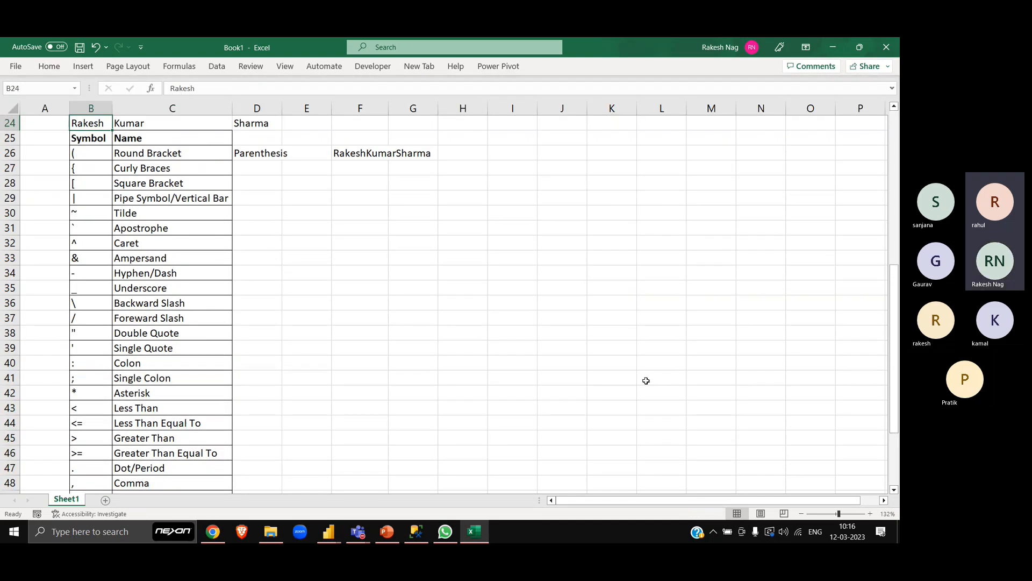
scroll(395, 335, down, 3)
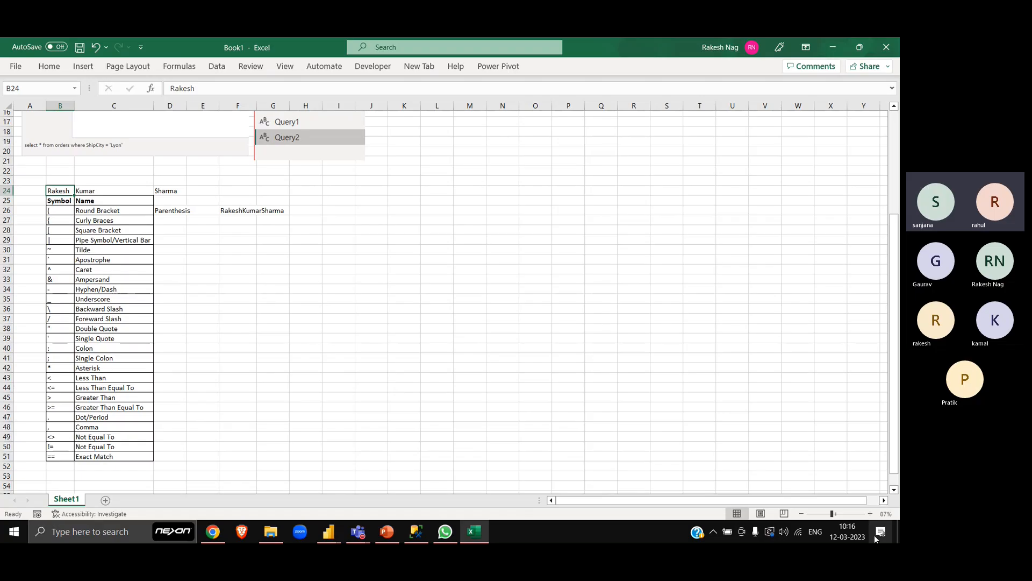
- Clear the sample name parts in B24:D24, directly above the symbol table
click(871, 514)
key(Down)
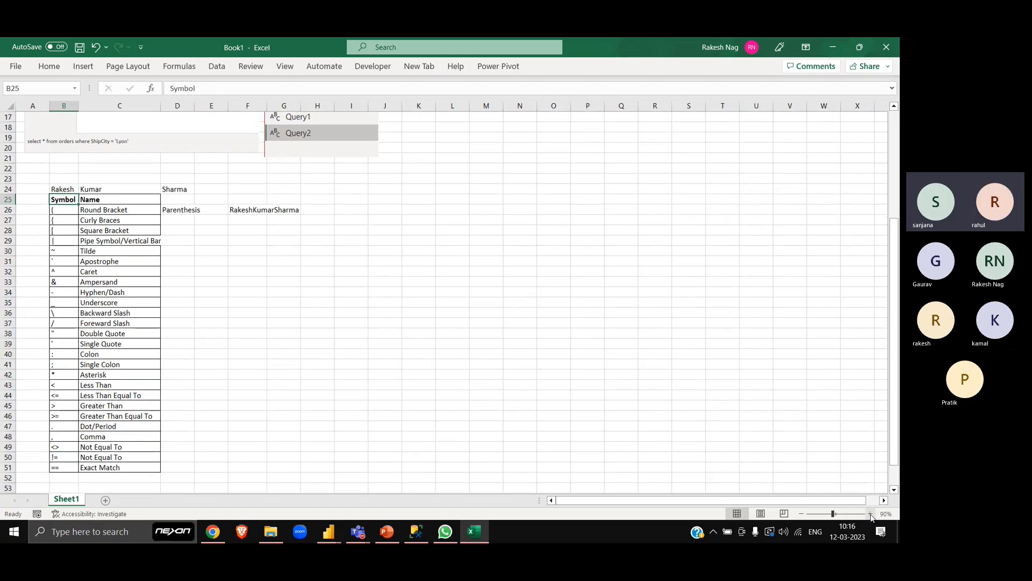
click(870, 514)
key(Down)
key(Down)
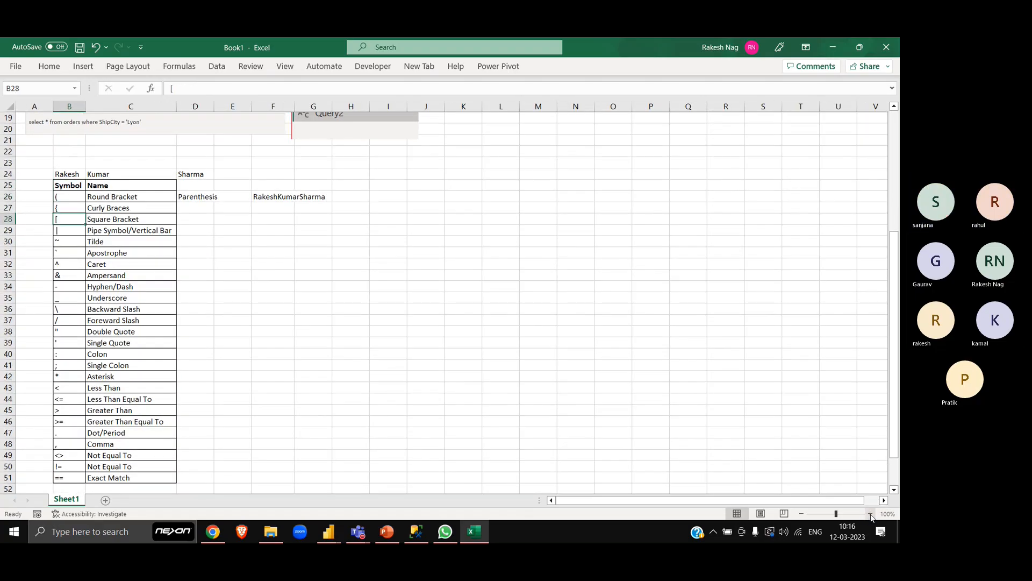
key(ctrl+Down)
key(Down)
key(Down)
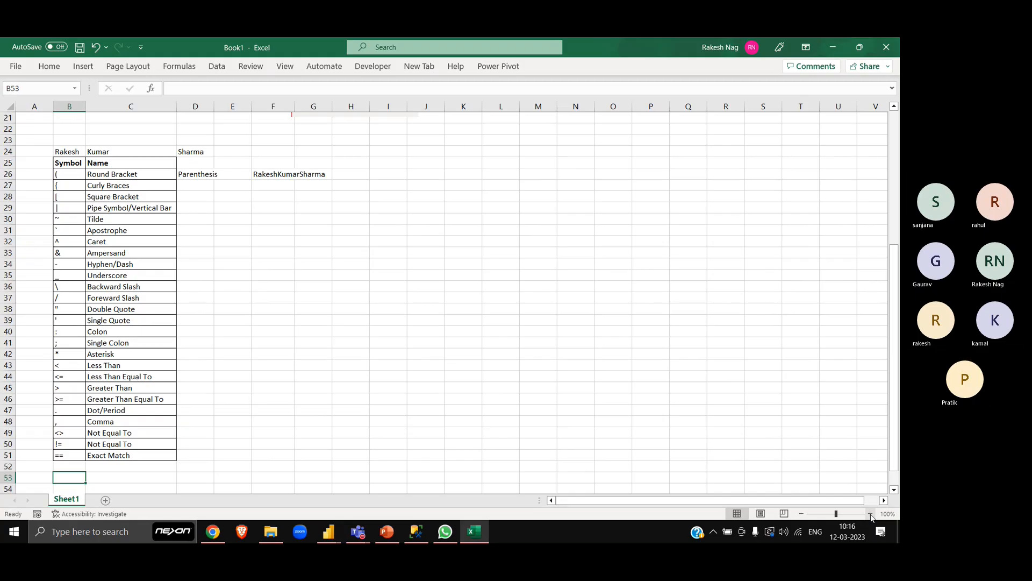
key(ctrl+Up)
key(ctrl+Up)
key(ctrl+shift+Right)
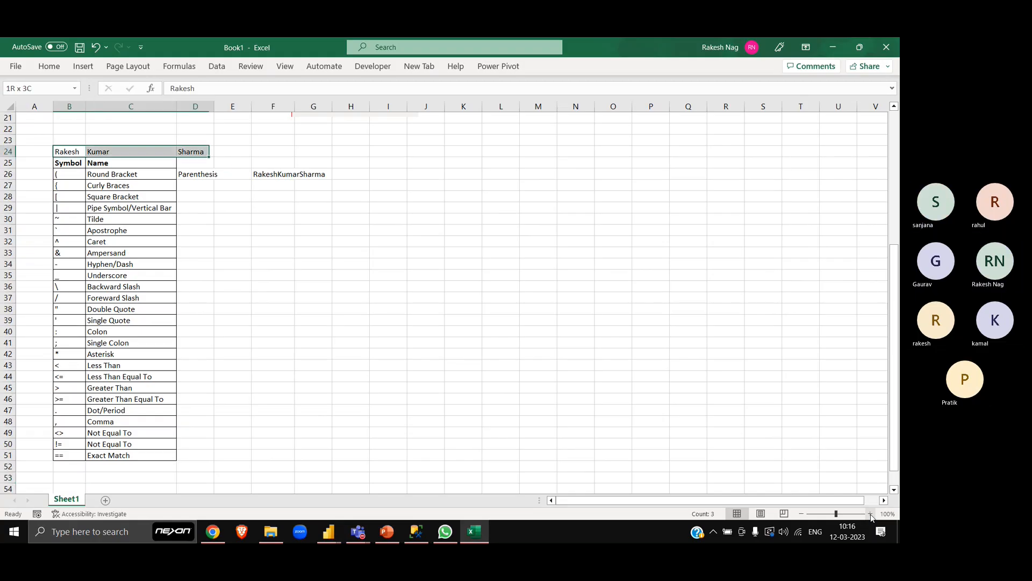
key(Delete)
- Clear the word "Parenthesis" in D26, beside the Round Bracket row
key(Right)
key(Right)
key(Down)
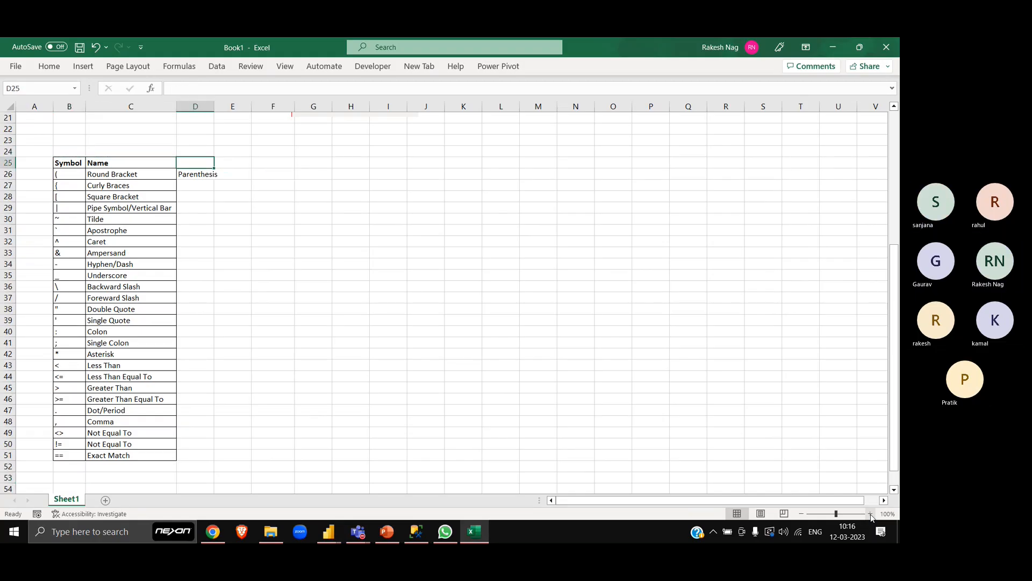
key(Down)
key(Up)
key(Left)
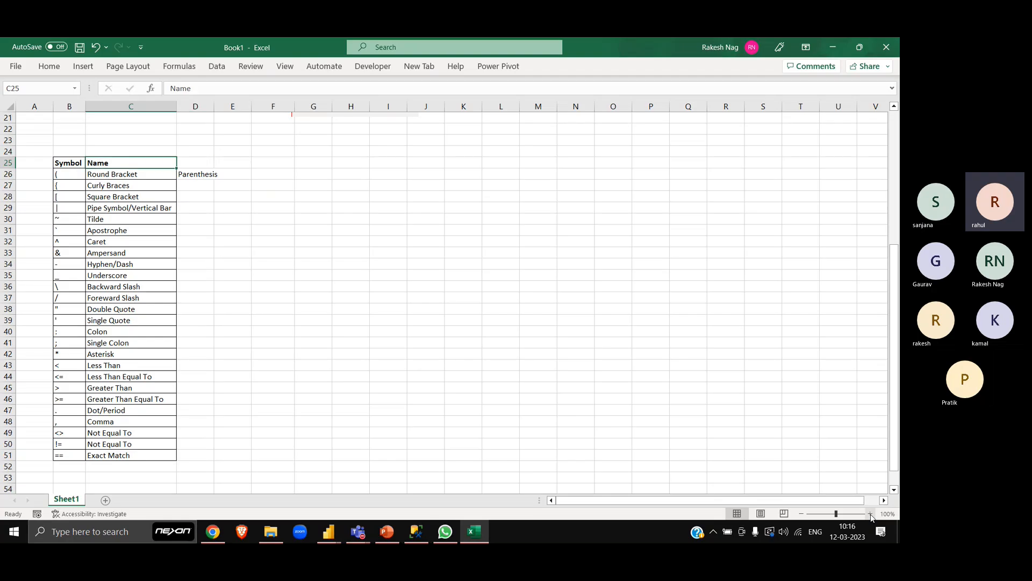
key(Right)
key(Right)
key(Right)
key(Left)
key(Left)
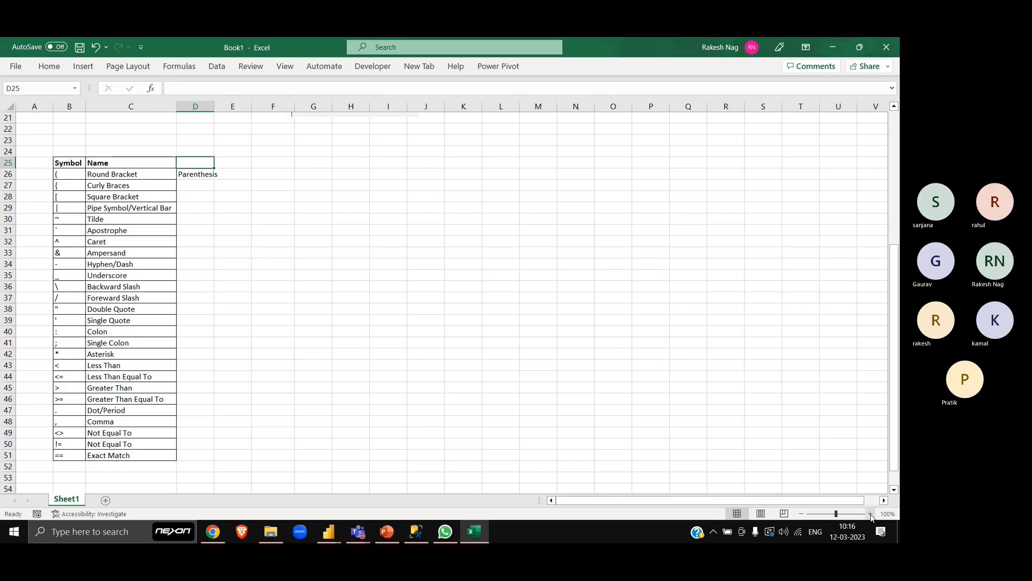
key(Down)
key(Delete)
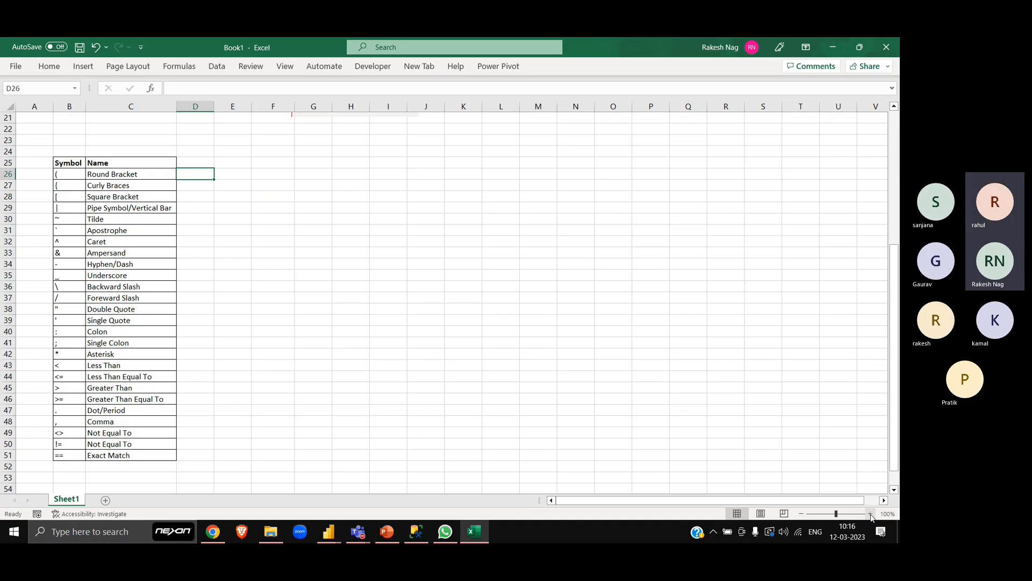
- Capture a rectangular screen snip of the whole symbol table, from the Symbol and Name headers to Exact Match
key(Left)
key(Left)
key(Right)
key(Right)
key(Right)
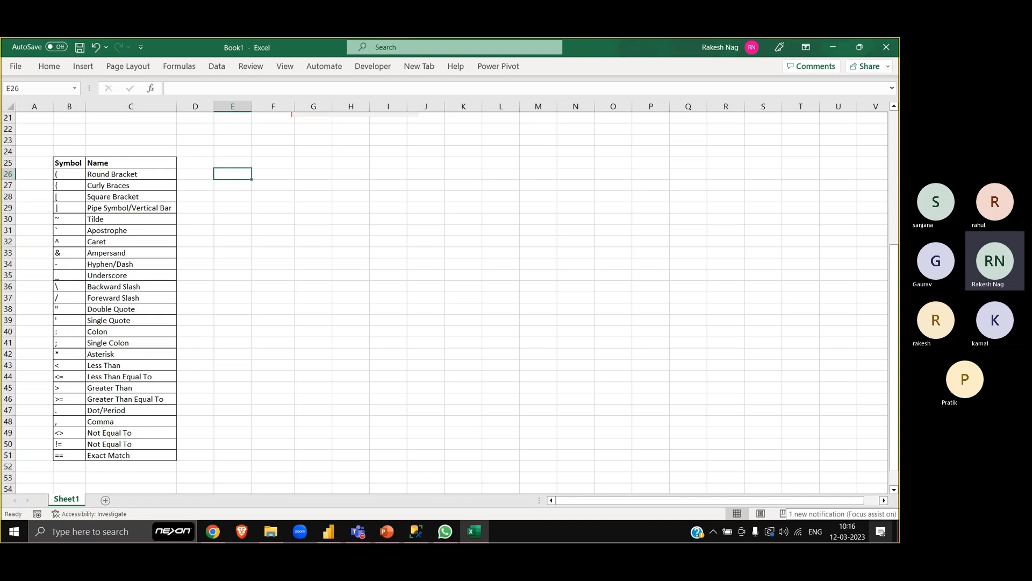
key(super+shift+s)
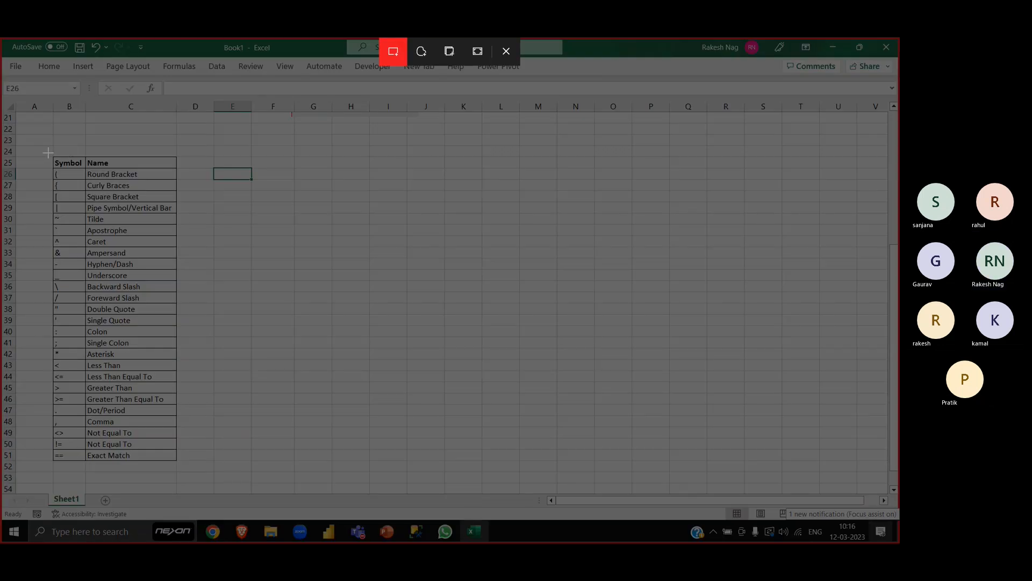
drag(48, 153, 181, 462)
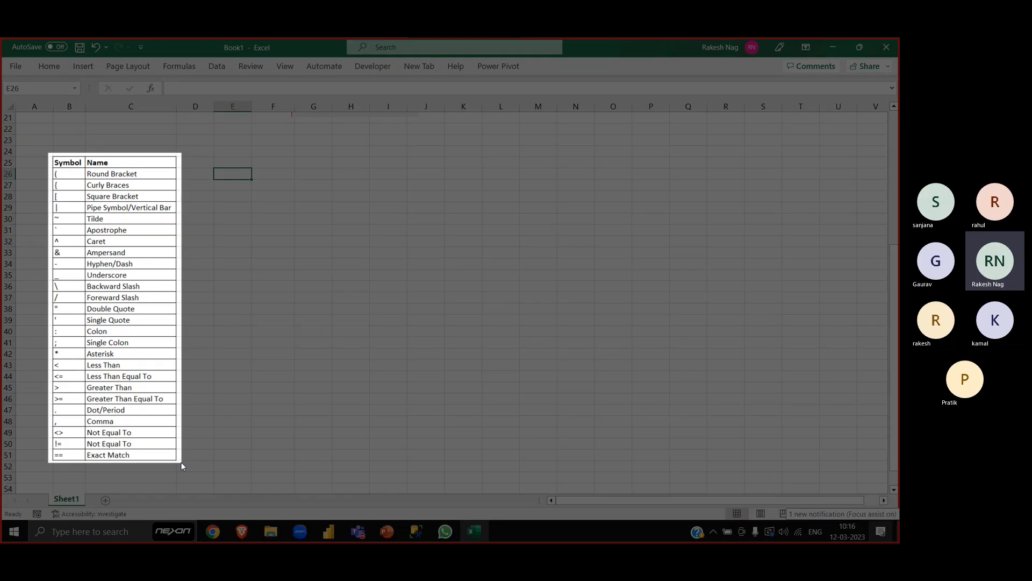
- Switch to Teams and send the captured symbol table image in the Power BI Trainee Grp chat
key(alt+Tab)
key(Tab)
key(Tab)
key(Tab)
key(Tab)
key(Tab)
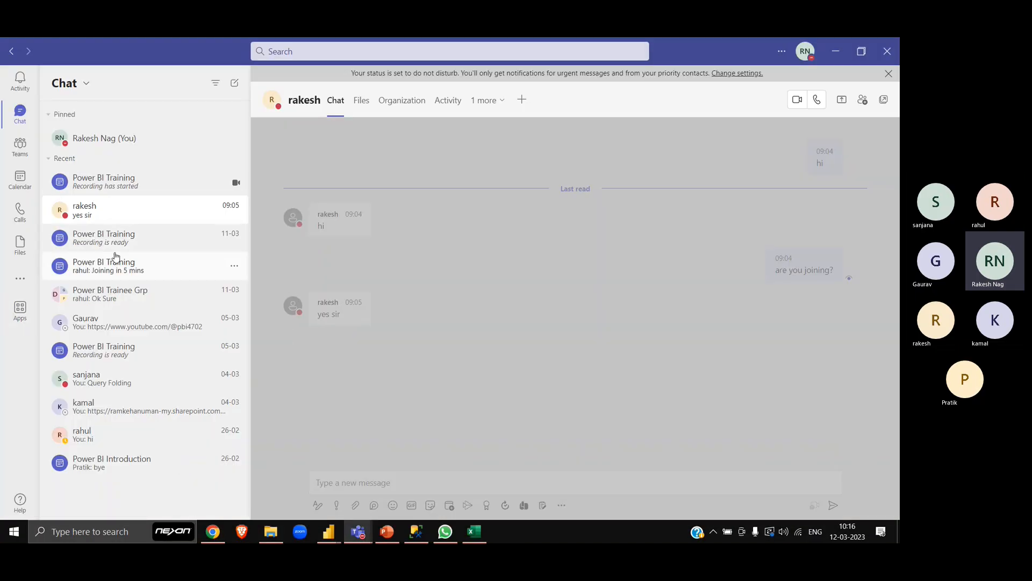
click(125, 295)
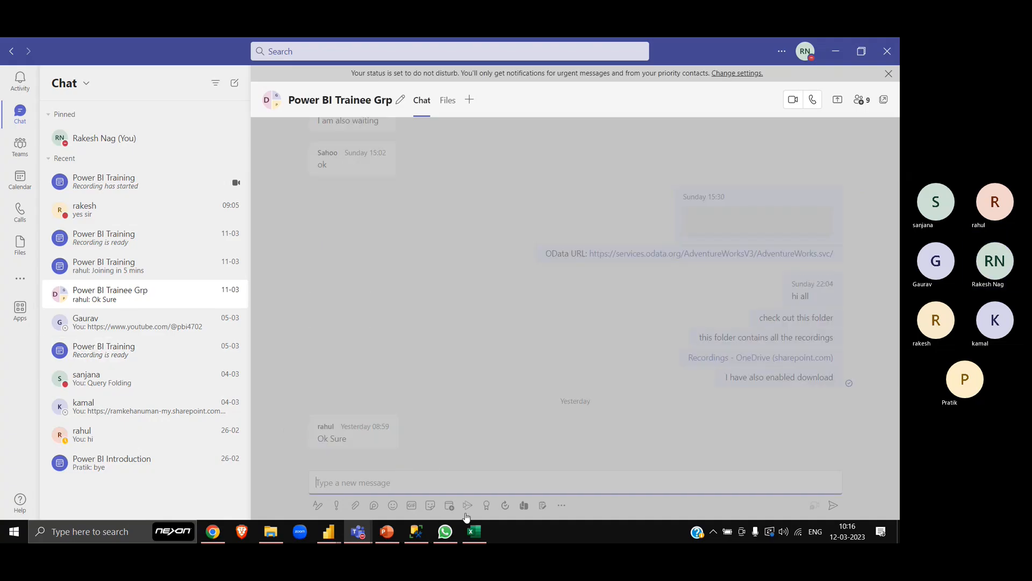
click(436, 474)
key(ctrl+v)
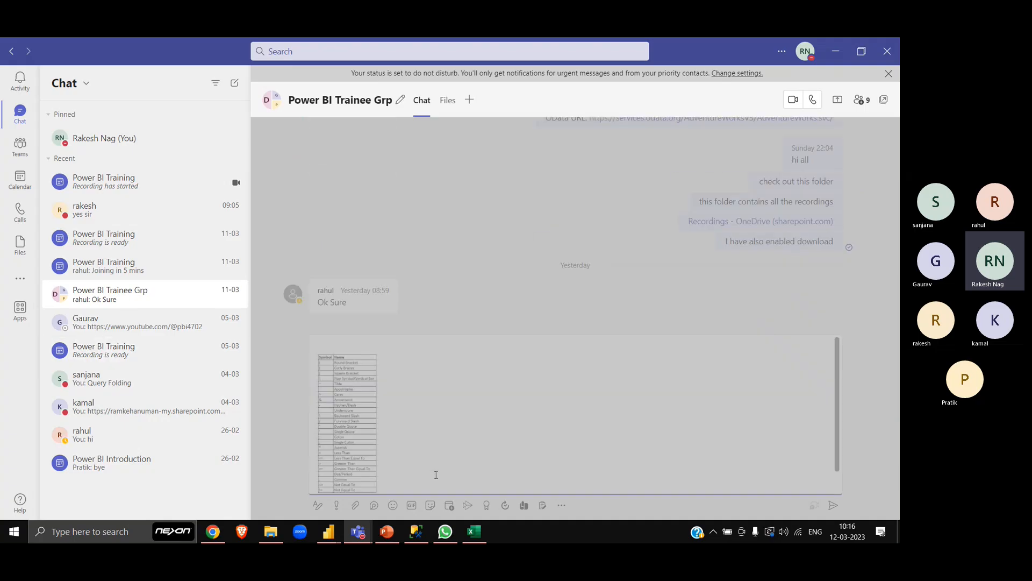
key(Return)
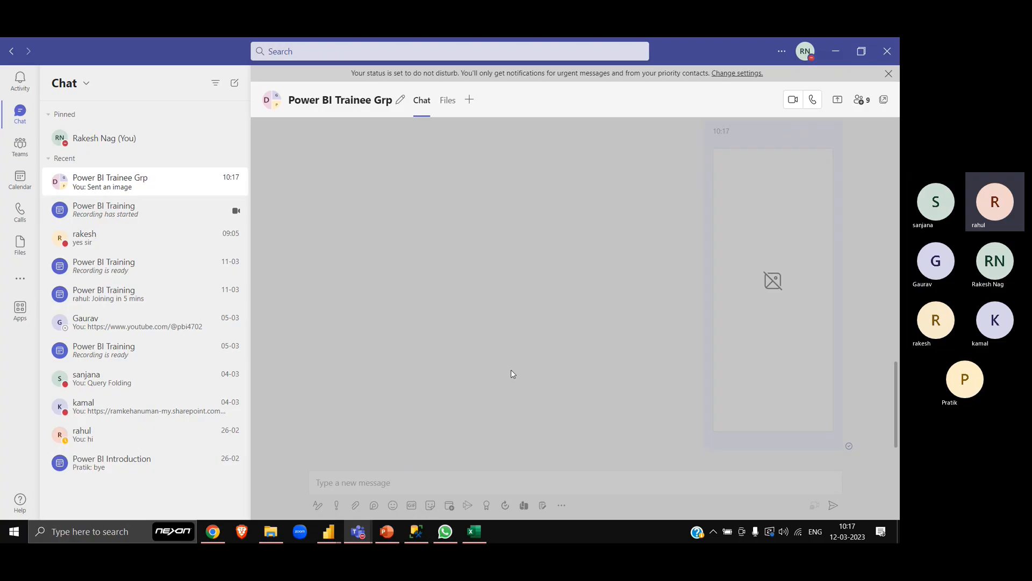
- Switch back to Excel and remove the symbol table from B25:C51
key(alt+Tab)
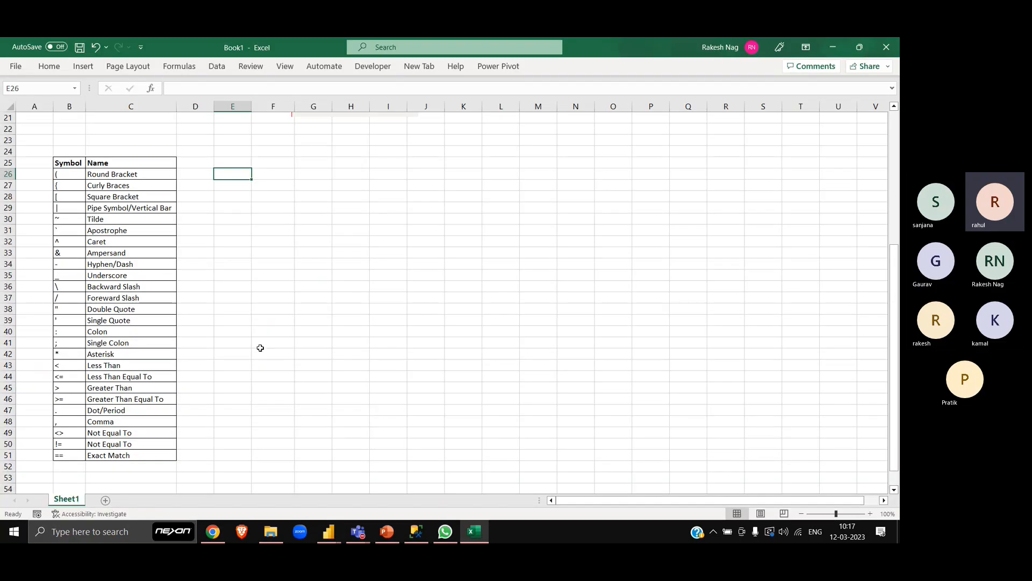
click(124, 170)
key(Left)
key(Up)
key(ctrl+shift+Right)
key(ctrl+shift+Down)
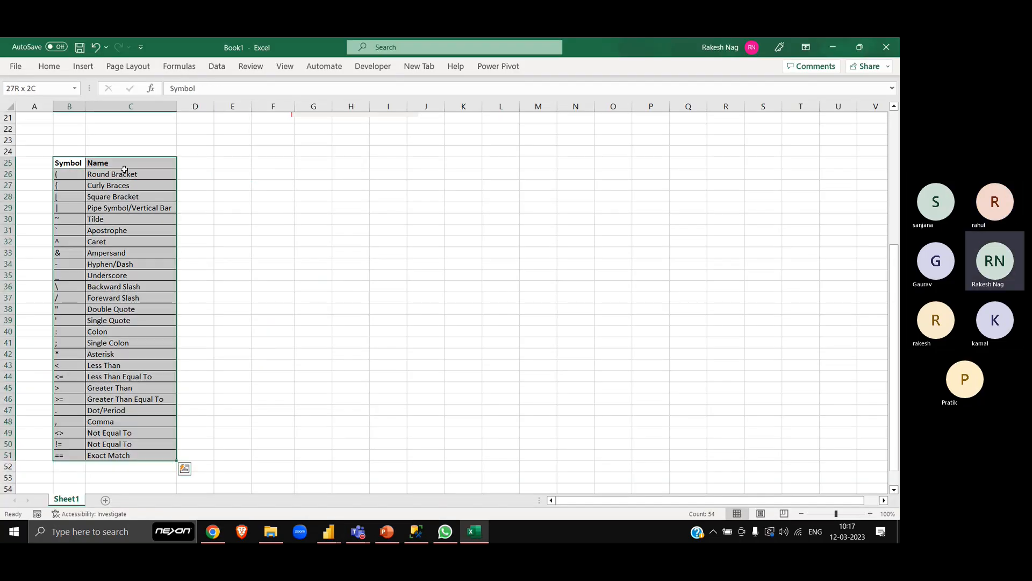
key(Delete)
- Move the picture of the queries list out from behind the formula picture to about I17:L25
key(ctrl+Up)
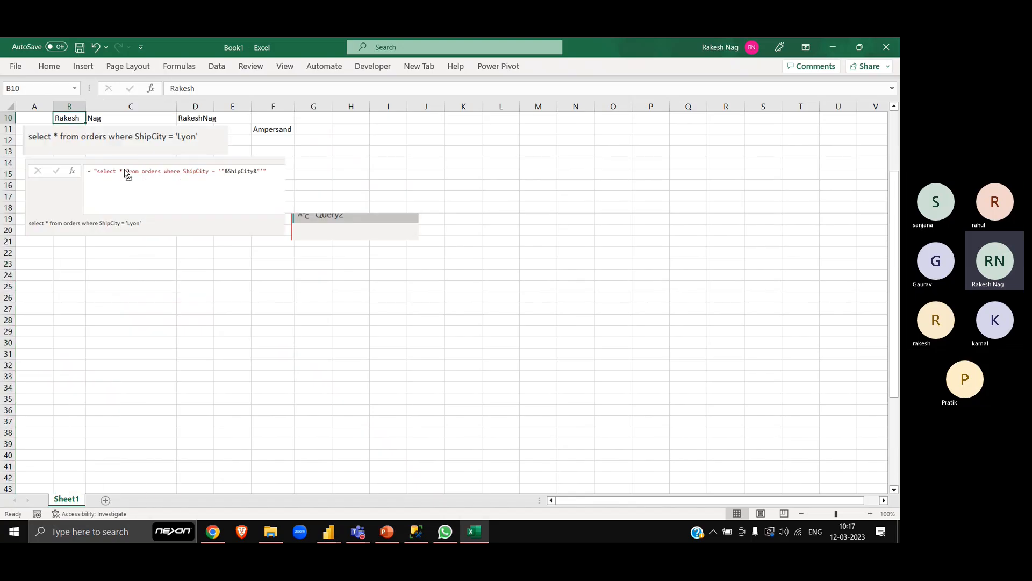
key(ctrl+Up)
key(ctrl+Up)
key(Left)
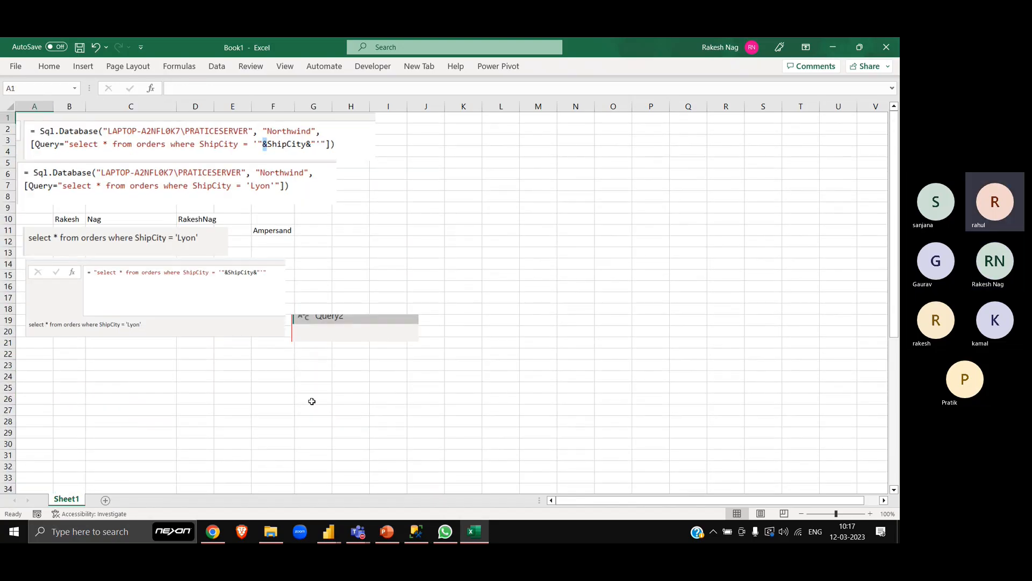
click(343, 329)
drag(343, 329, 424, 373)
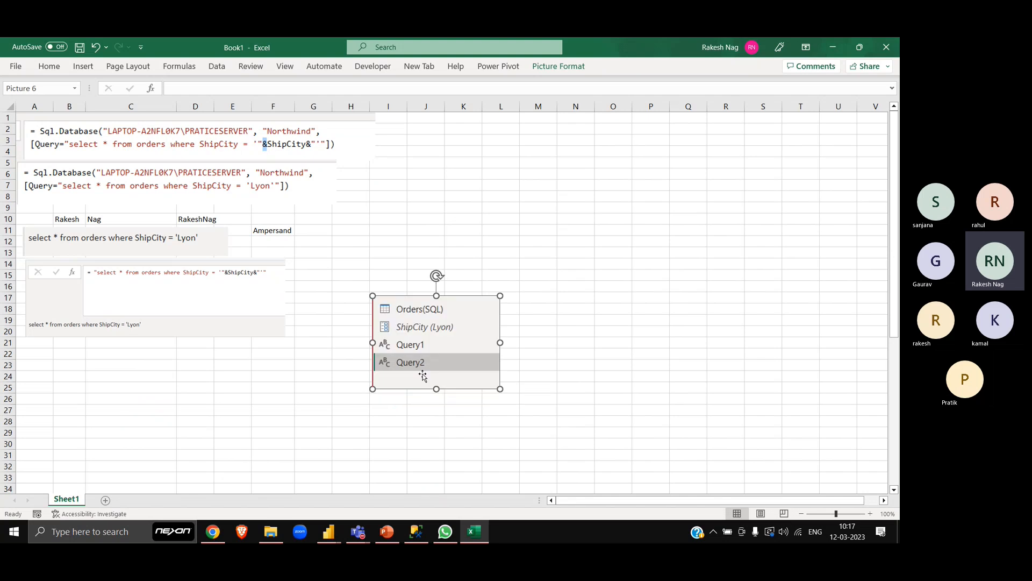
click(275, 363)
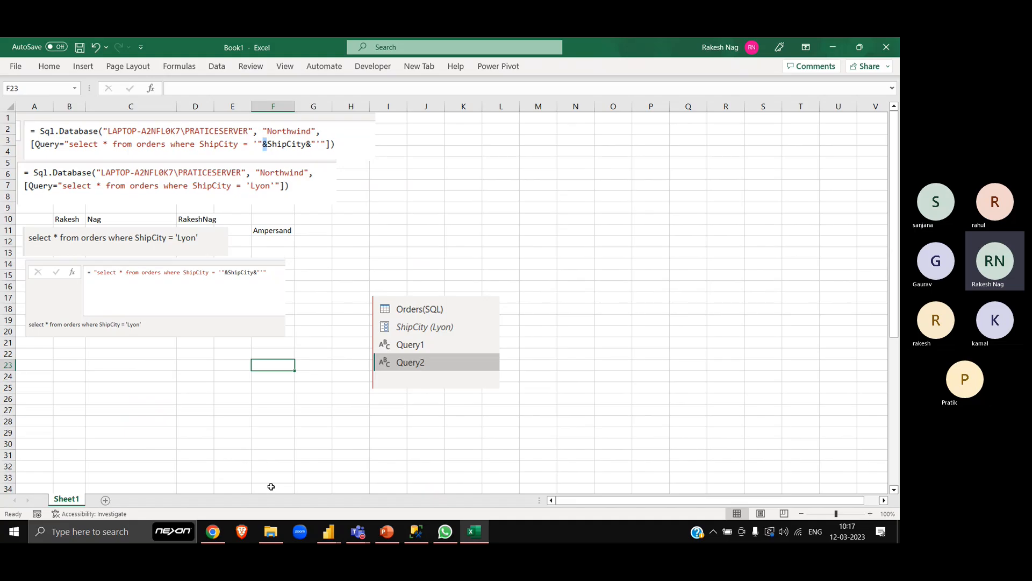
key(super+shift+s)
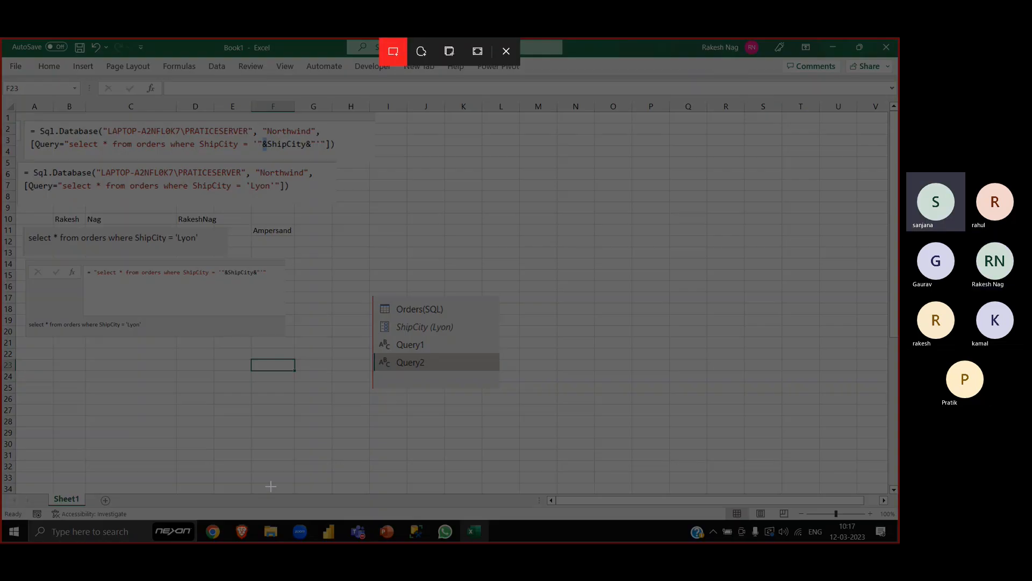
key(Escape)
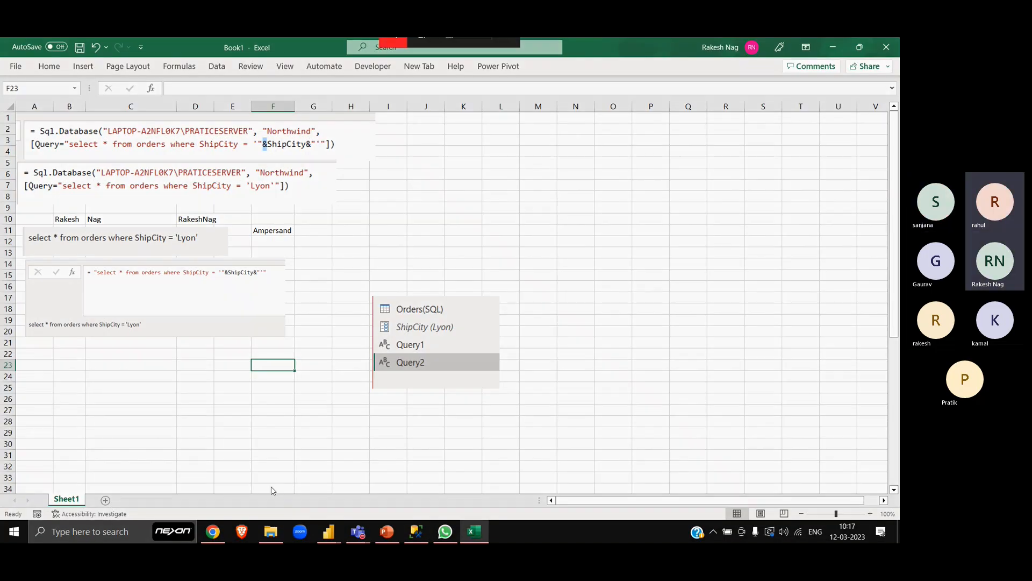
key(super+shift+s)
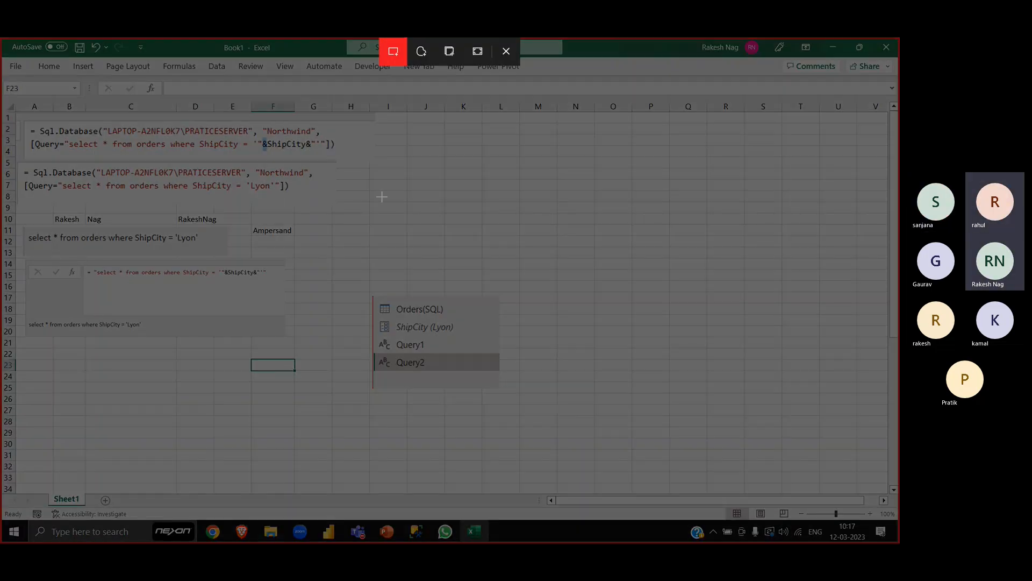
drag(340, 160, 678, 416)
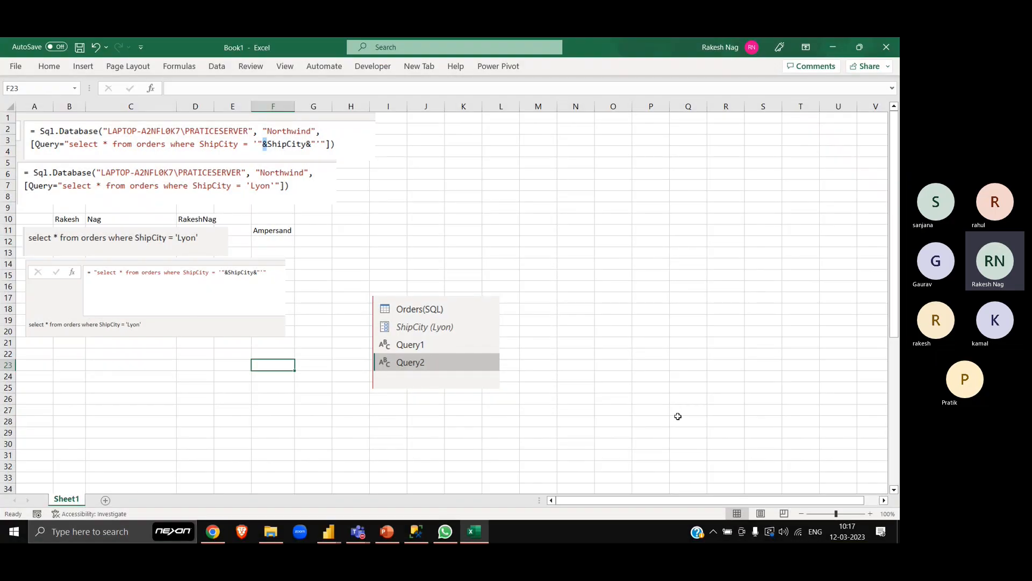
click(392, 211)
key(ctrl+v)
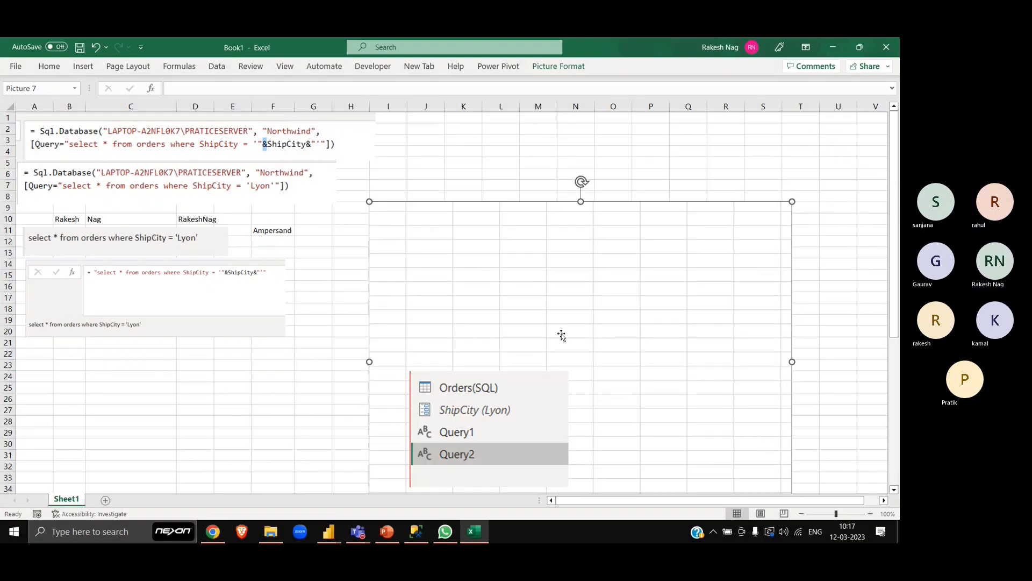
key(Delete)
key(alt+Tab)
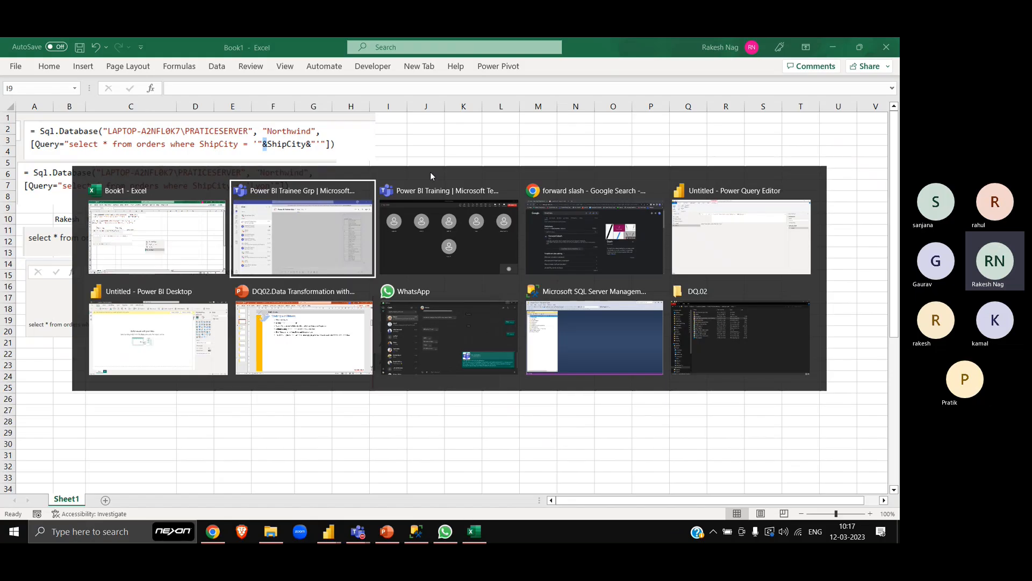
key(Down)
key(Left)
key(Up)
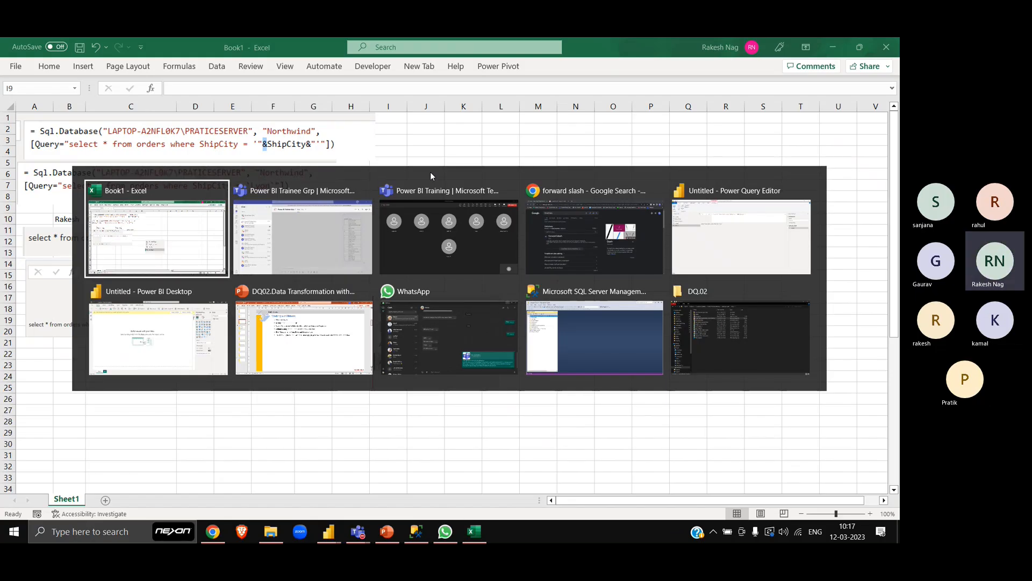
key(Down)
key(Right)
key(Left)
key(Up)
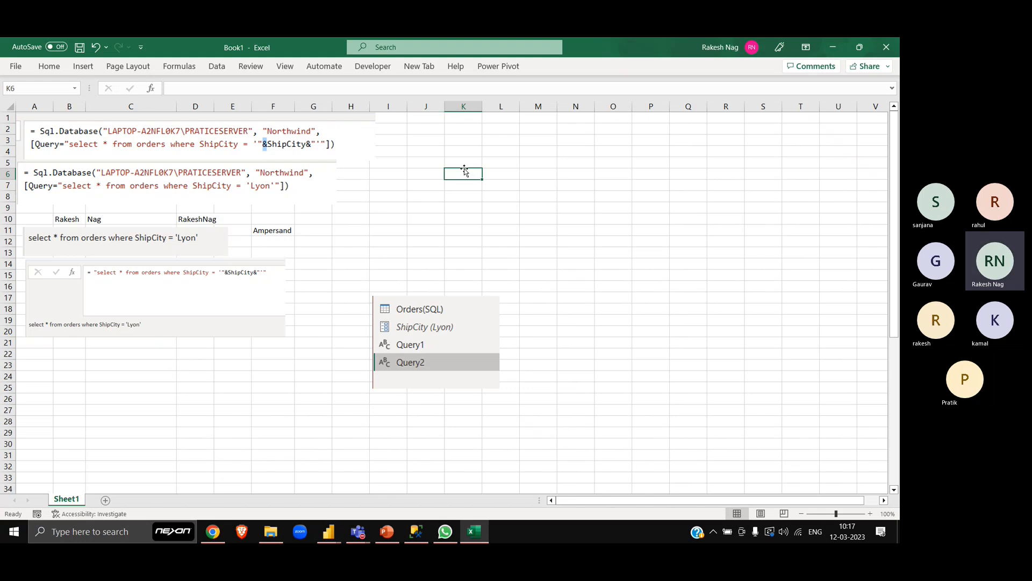
- Zoom the sheet to 110% and enlarge the picture of the "&ShipCity&" formula bar to span about A14:H22
key(ctrl+Home)
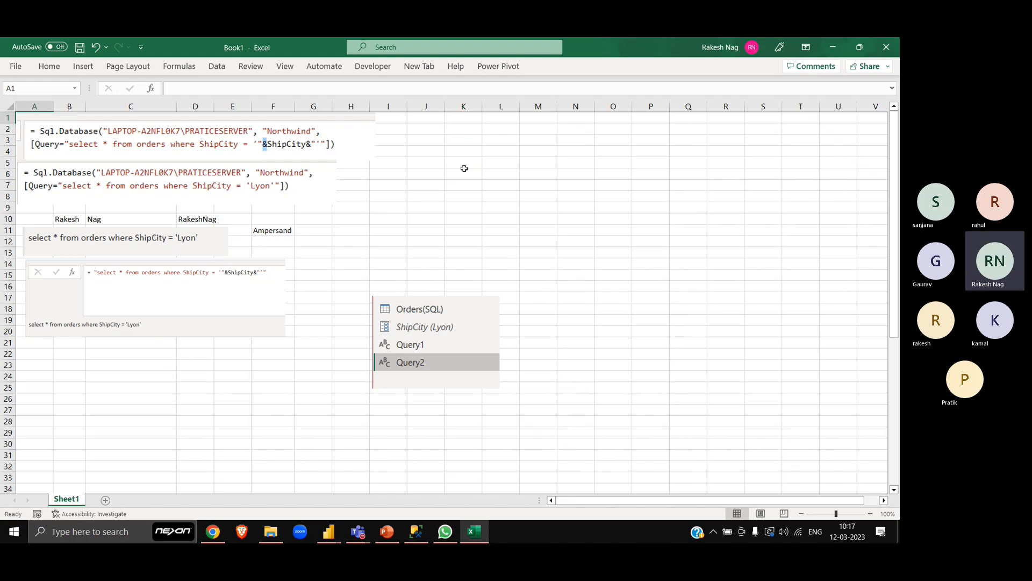
click(869, 514)
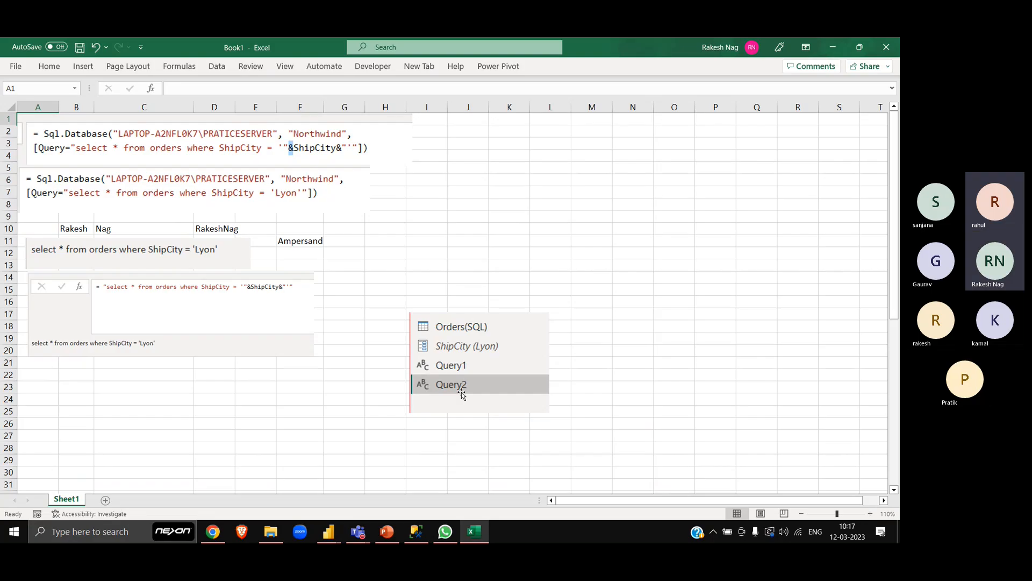
click(217, 277)
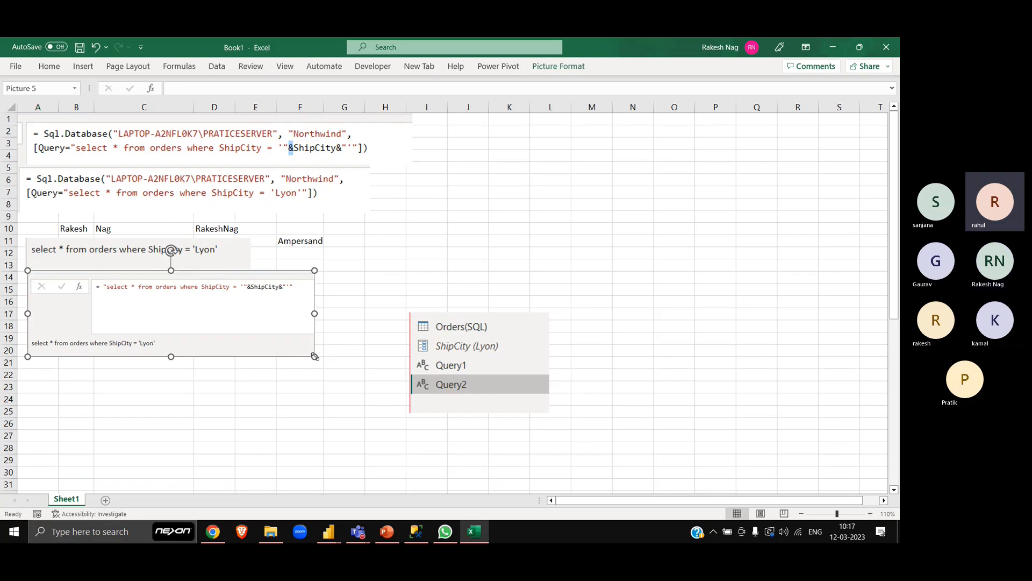
drag(315, 356, 350, 381)
click(475, 238)
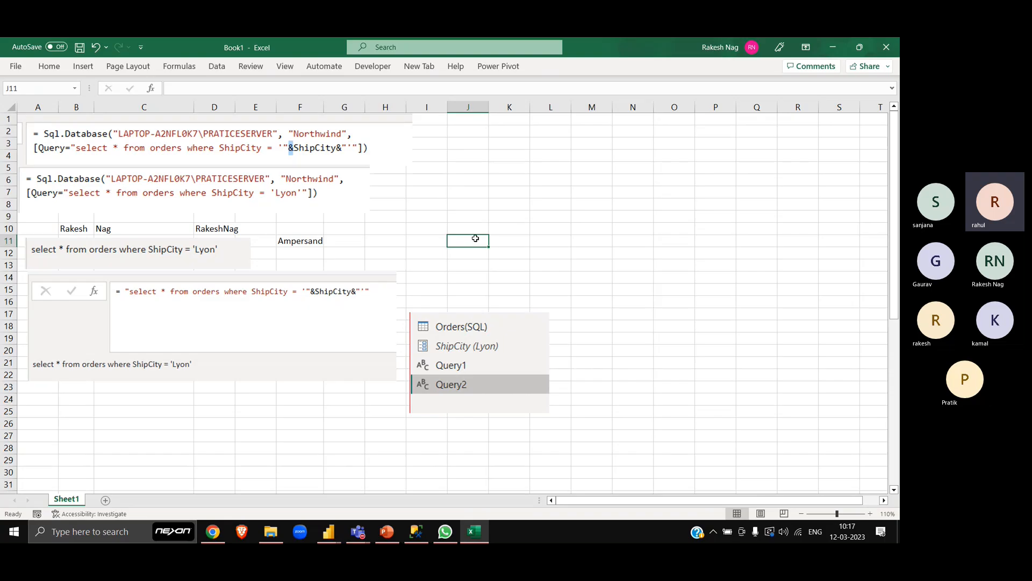
- Turn the system volume down slightly
key(XF86AudioRaiseVolume)
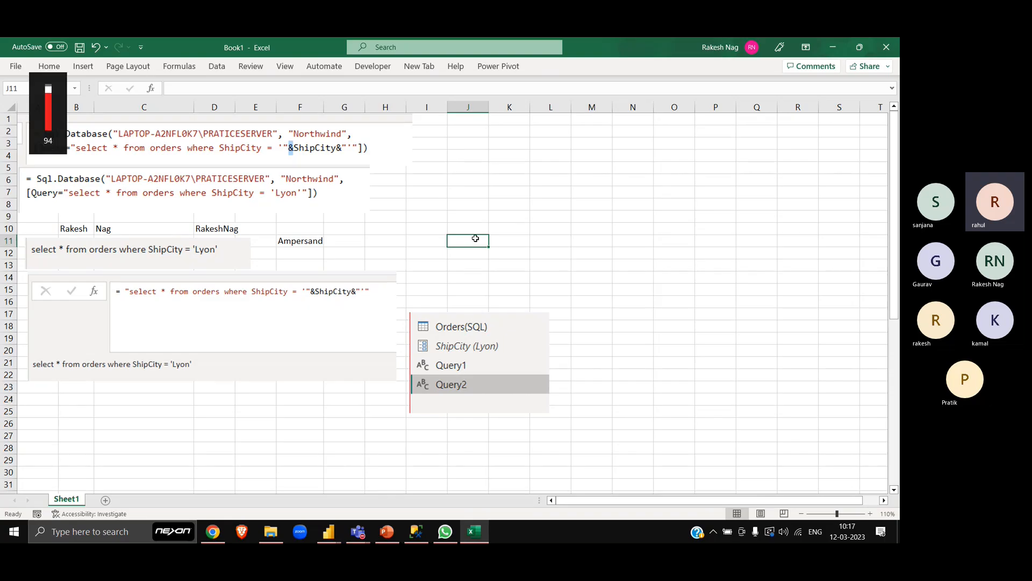
key(XF86AudioLowerVolume)
key(XF86AudioLowerVolume)
key(XF86AudioLowerVolume)
key(XF86AudioLowerVolume)
key(XF86AudioLowerVolume)
key(XF86AudioLowerVolume)
key(XF86AudioLowerVolume)
key(XF86AudioLowerVolume)
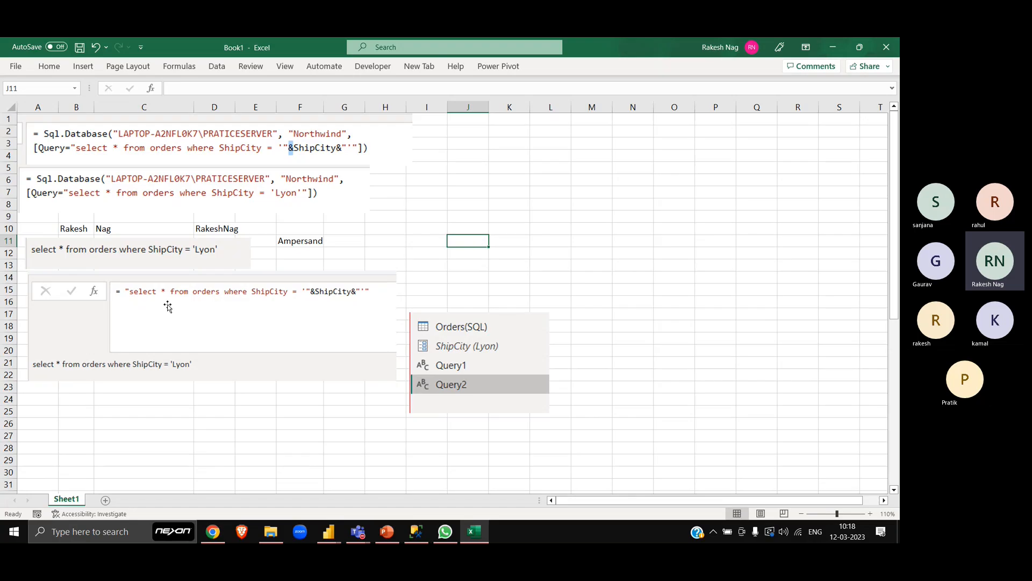
- Move the Lyon query picture and the formula bar picture down, and inspect the =B10&C10 concatenation formula in D10
drag(238, 322, 228, 380)
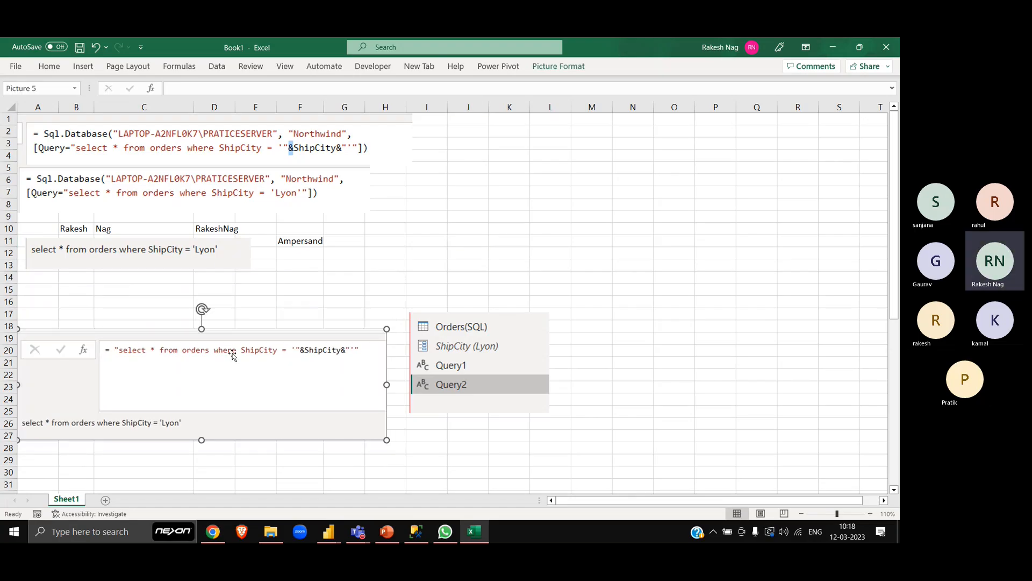
drag(196, 256, 190, 296)
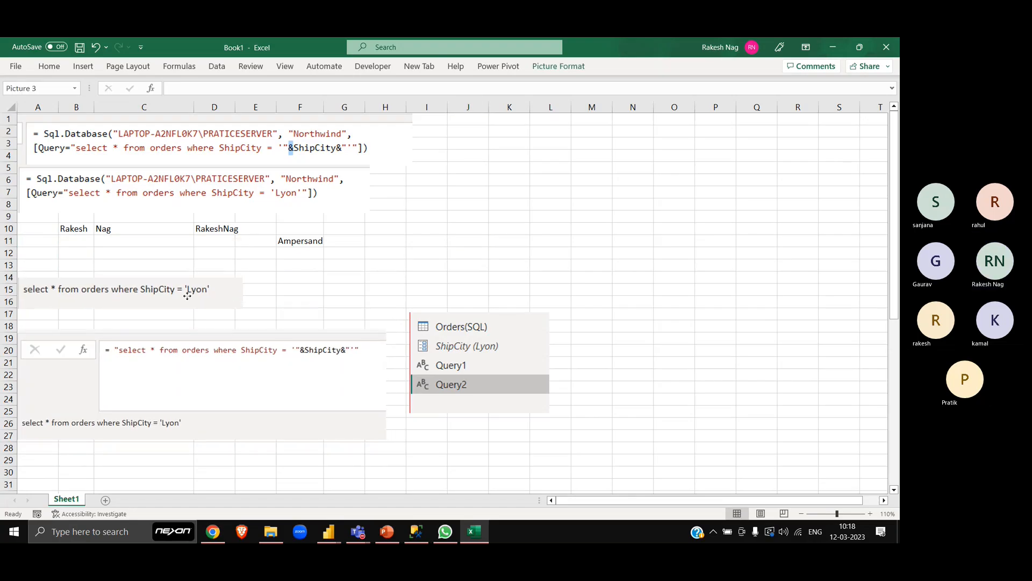
click(104, 230)
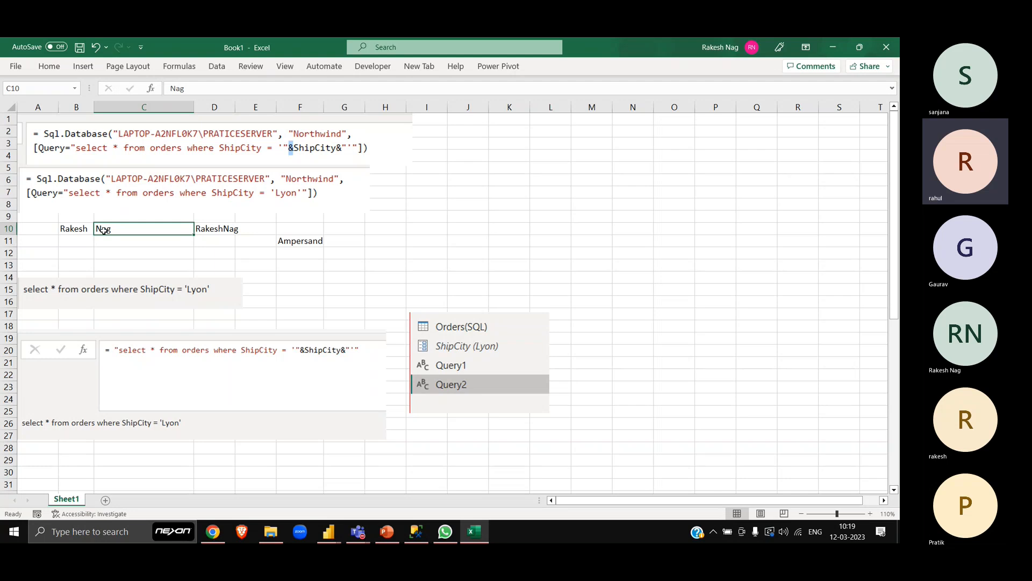
key(Right)
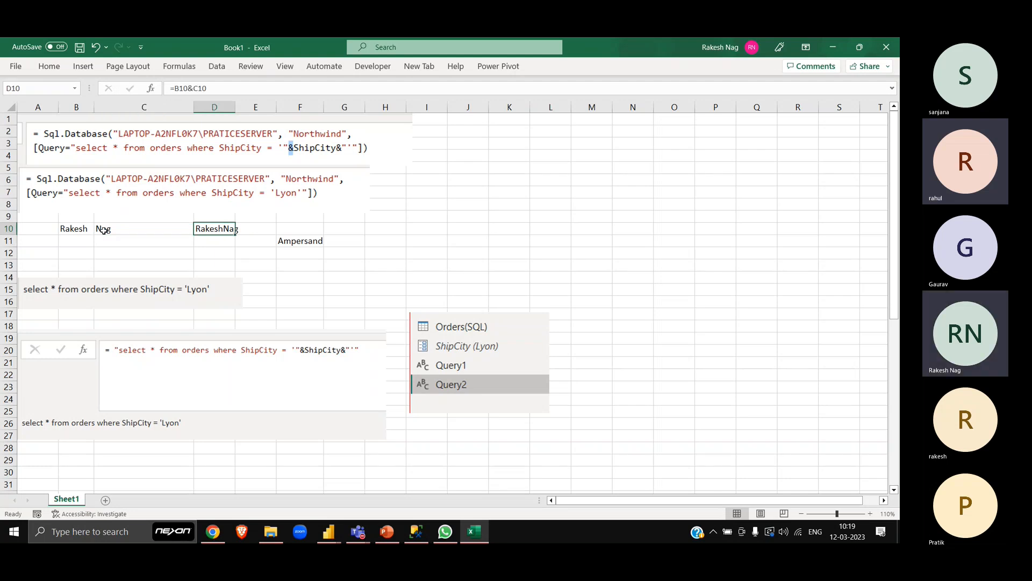
double_click(215, 230)
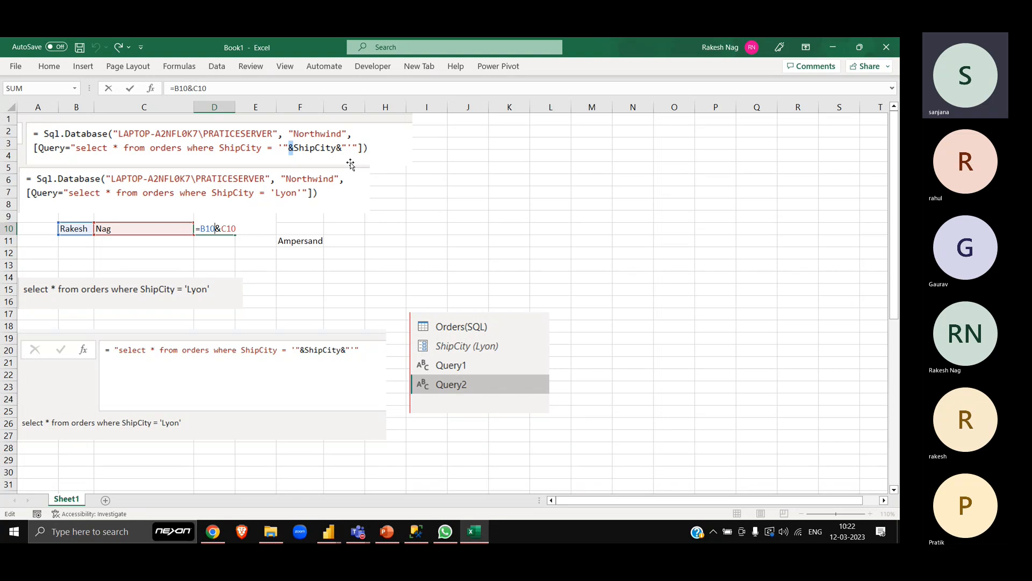
click(456, 154)
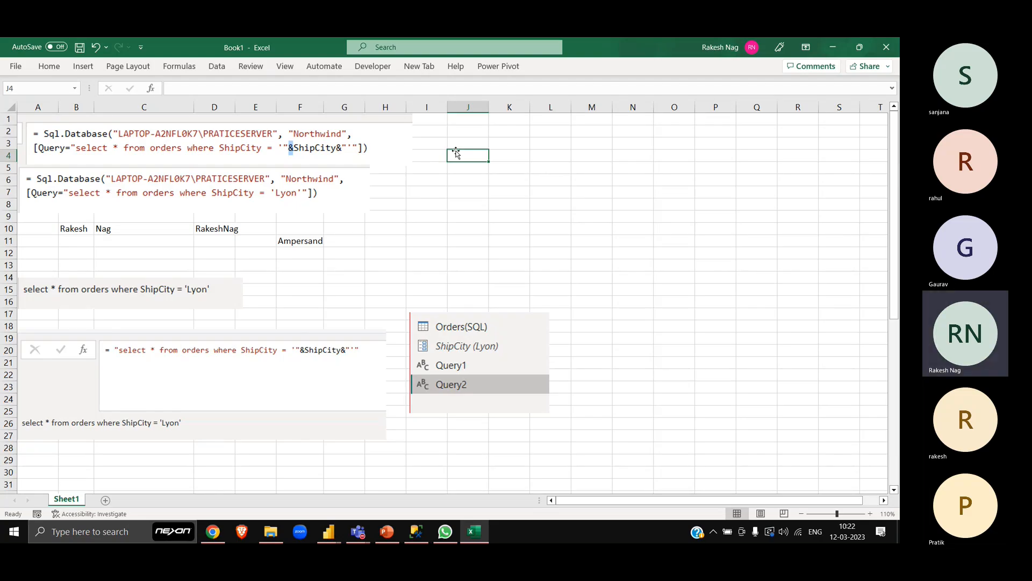
- Clear the first name, surname and concatenation formula from B10:D10, leaving the Ampersand note in F11
key(alt+Tab)
key(alt+shift+Tab)
key(Down)
key(Down)
key(Down)
key(Down)
key(Down)
key(Down)
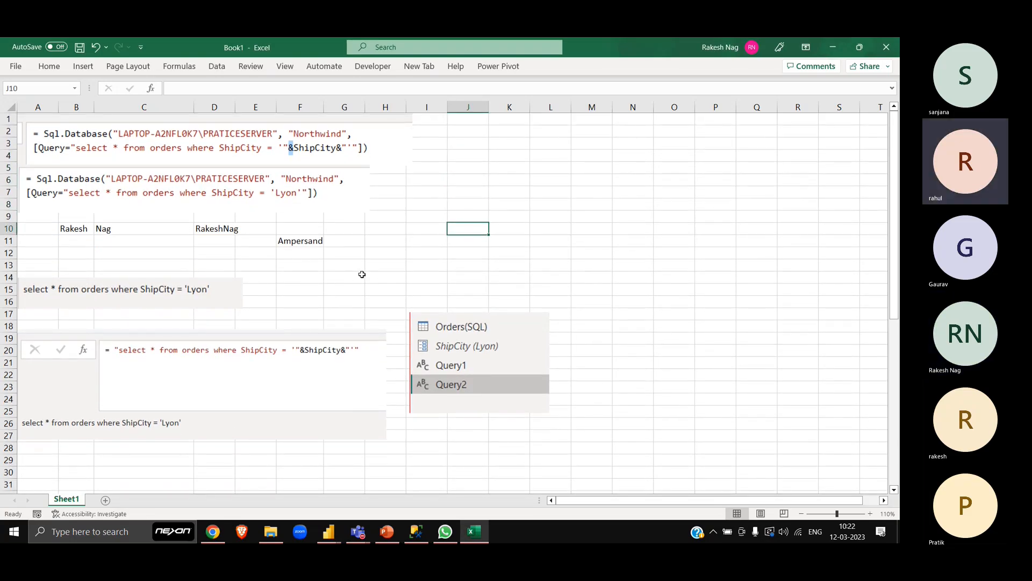
key(ctrl+Left)
key(ctrl+Left)
key(shift+Right)
key(shift+Right)
key(shift+Right)
key(shift+Down)
key(shift+Down)
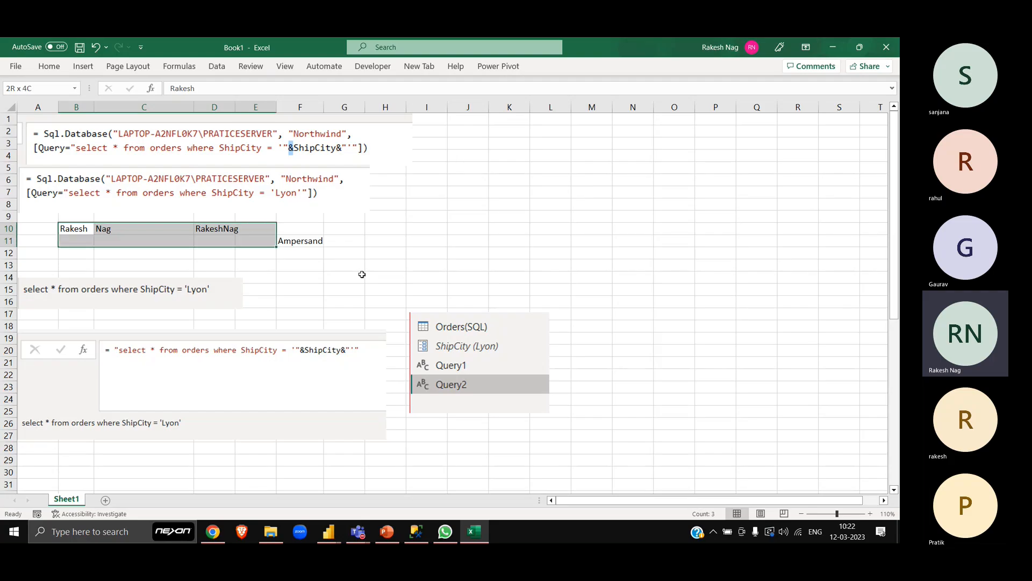
key(shift+Right)
key(shift+Left)
key(Delete)
key(Left)
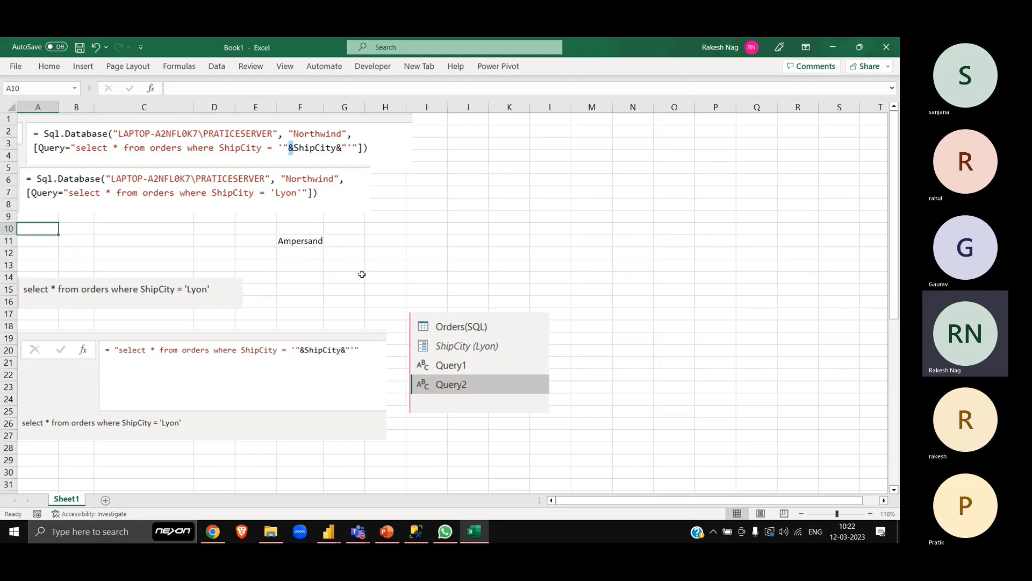
key(Down)
key(ctrl+Right)
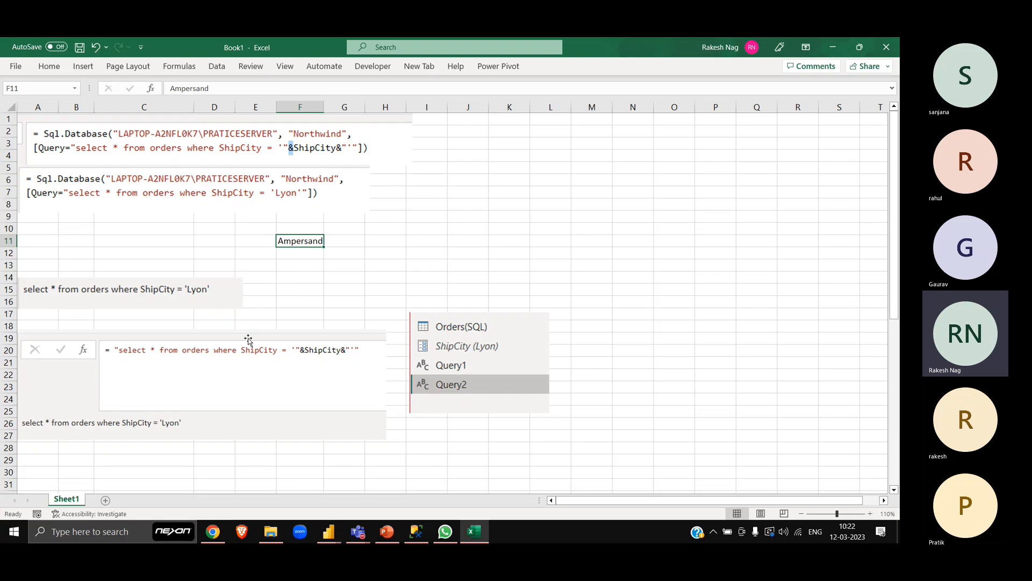
- Rearrange the pictures: Lyon query at about B12:F14, formula bar at B15:I23 and queries list at J11:M19
drag(176, 295, 198, 258)
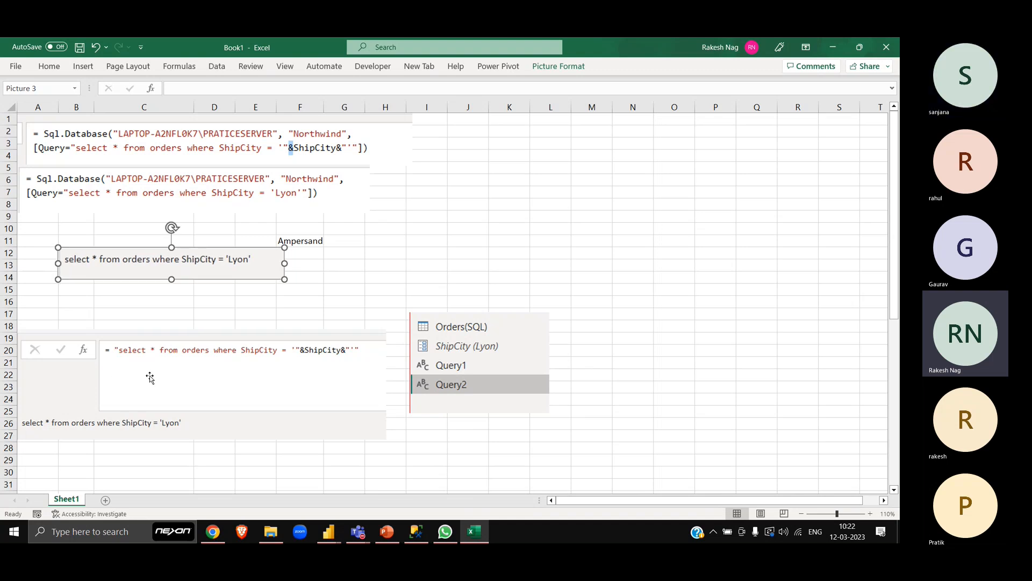
drag(150, 377, 195, 331)
click(480, 357)
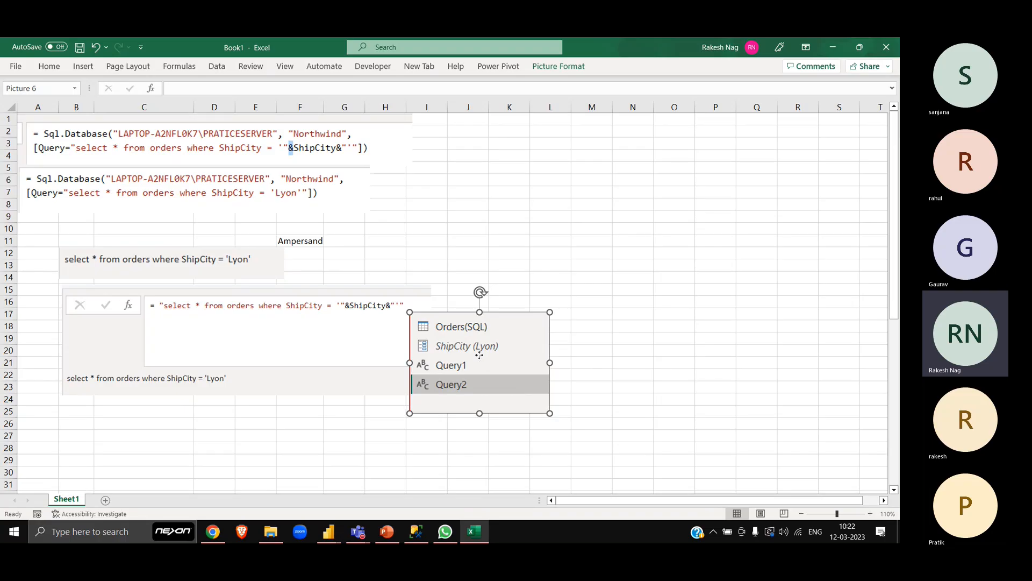
drag(479, 355, 522, 278)
click(466, 198)
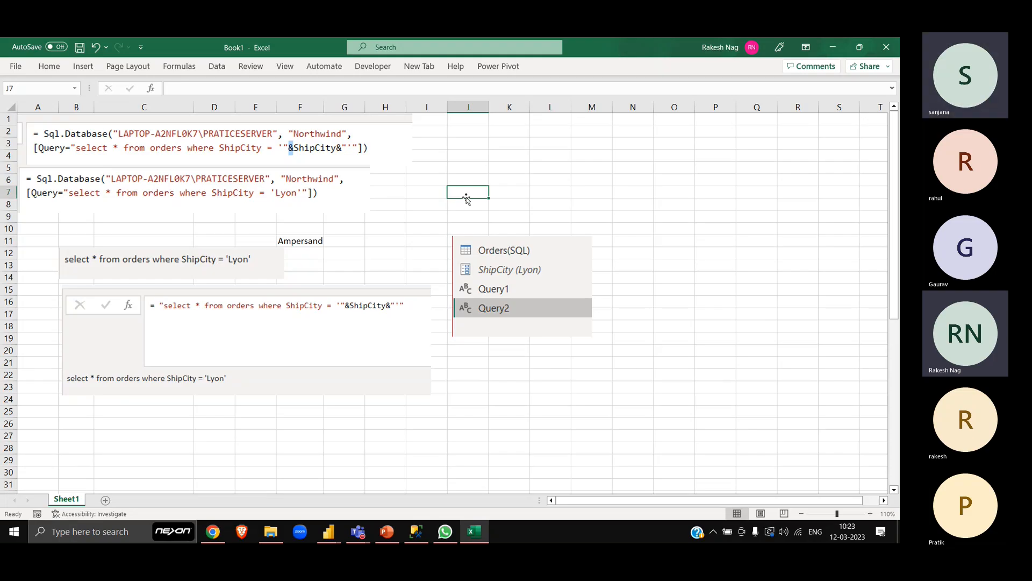
- Switch from the Excel notes to the Power Query Editor window
click(495, 246)
key(alt+Tab)
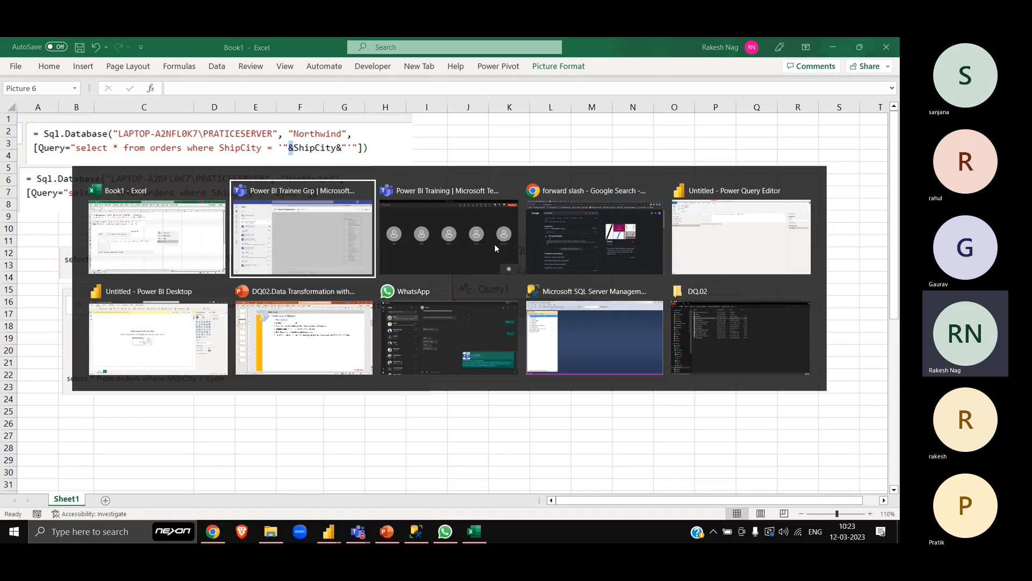
key(Down)
key(Left)
key(Up)
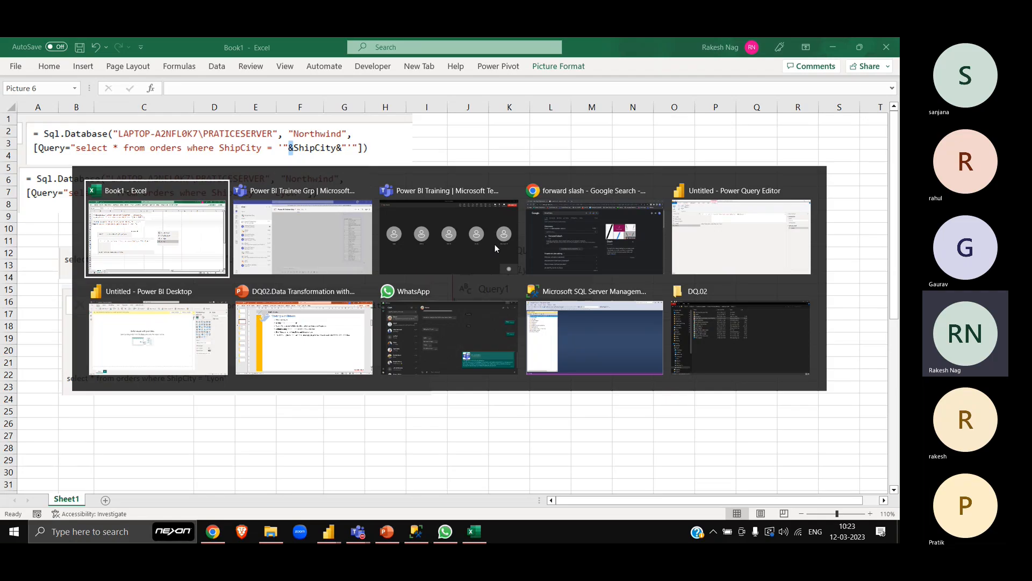
key(Right)
key(Right)
key(Right)
key(Right)
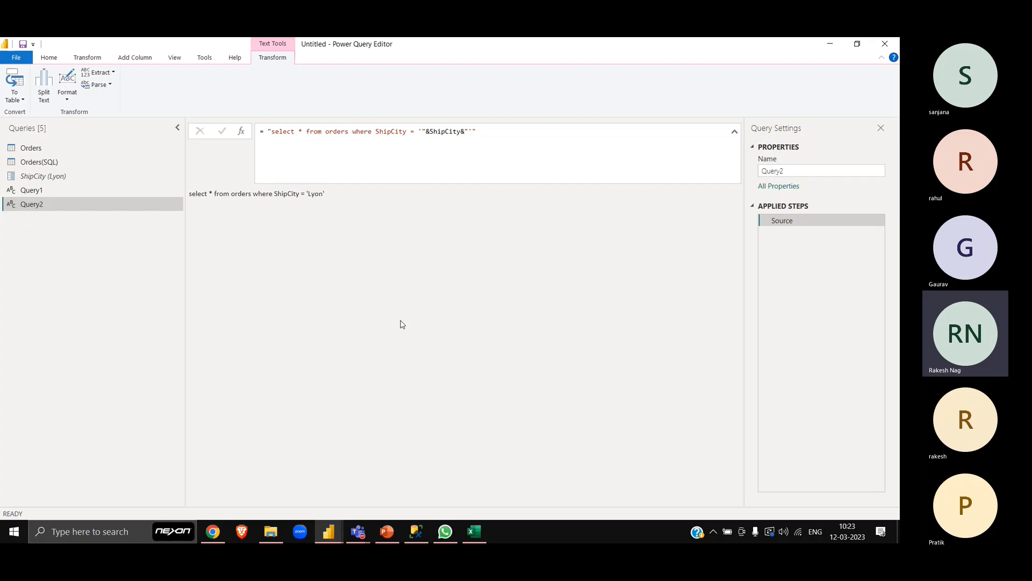
- Check the Power BI Training meeting window in Teams and return to Power Query Editor
key(alt+Tab)
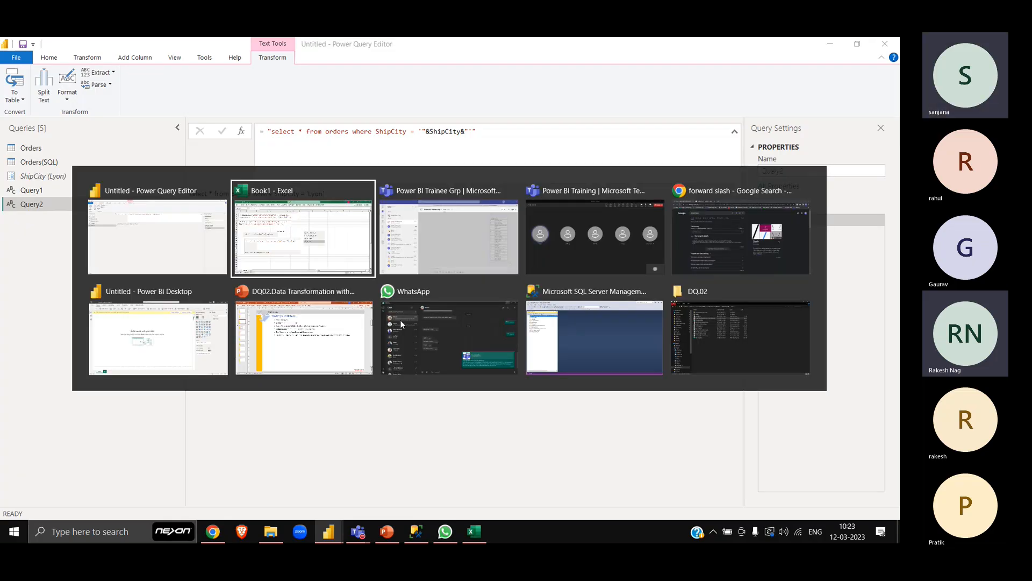
key(Tab)
key(Tab)
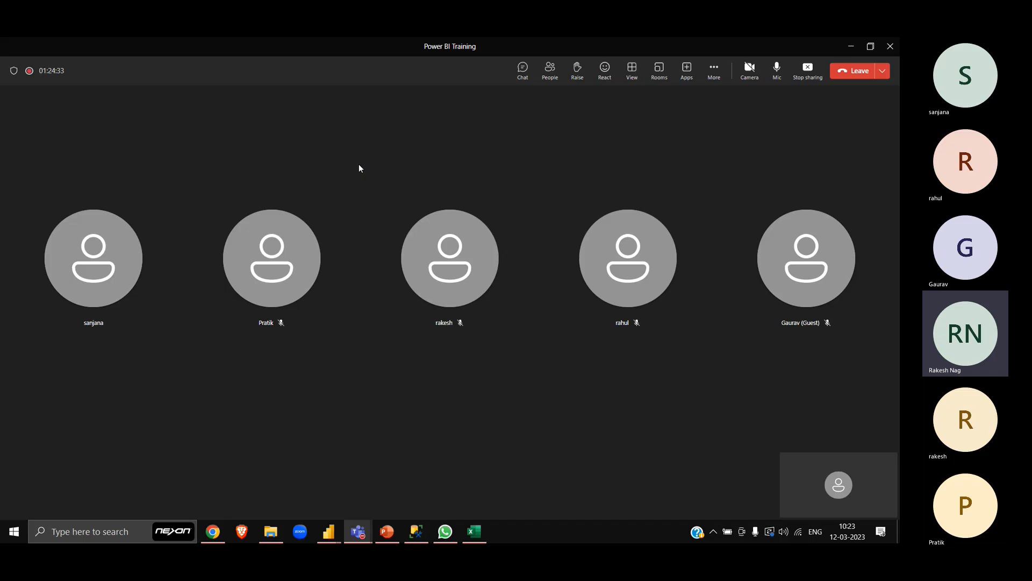
key(alt+Tab)
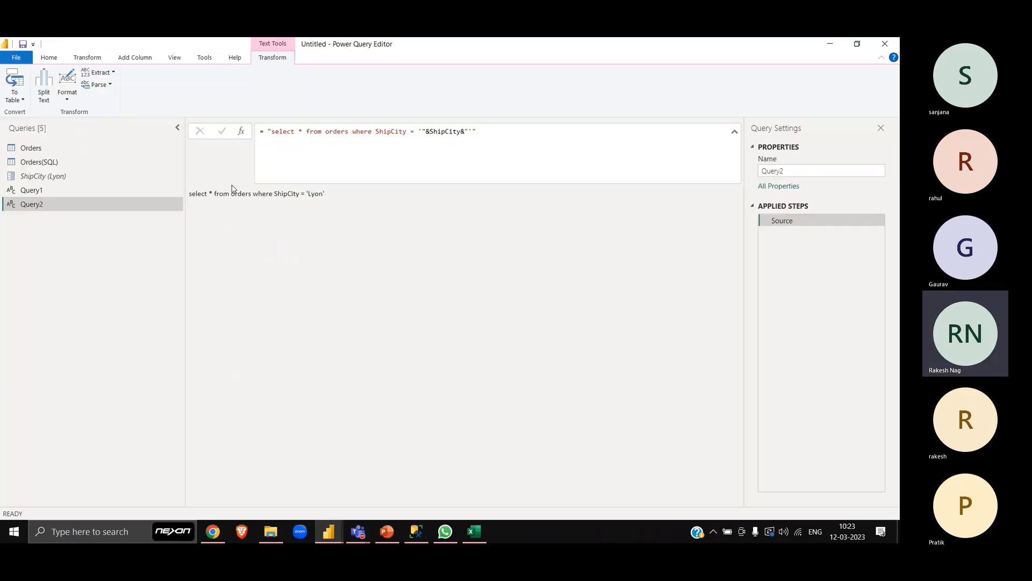
- Open the ShipCity parameter's settings and examine its Suggested Values options
click(79, 179)
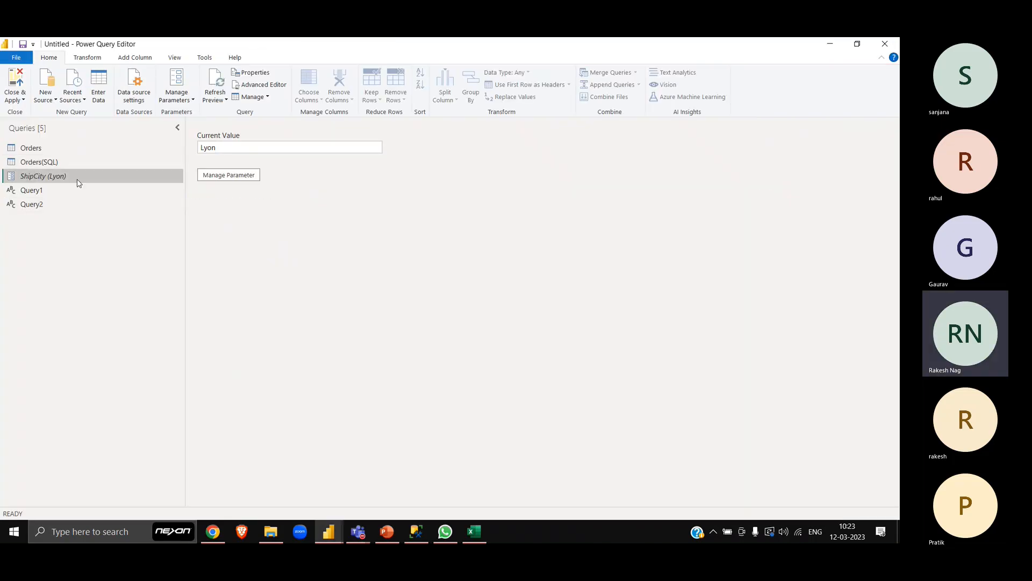
click(208, 181)
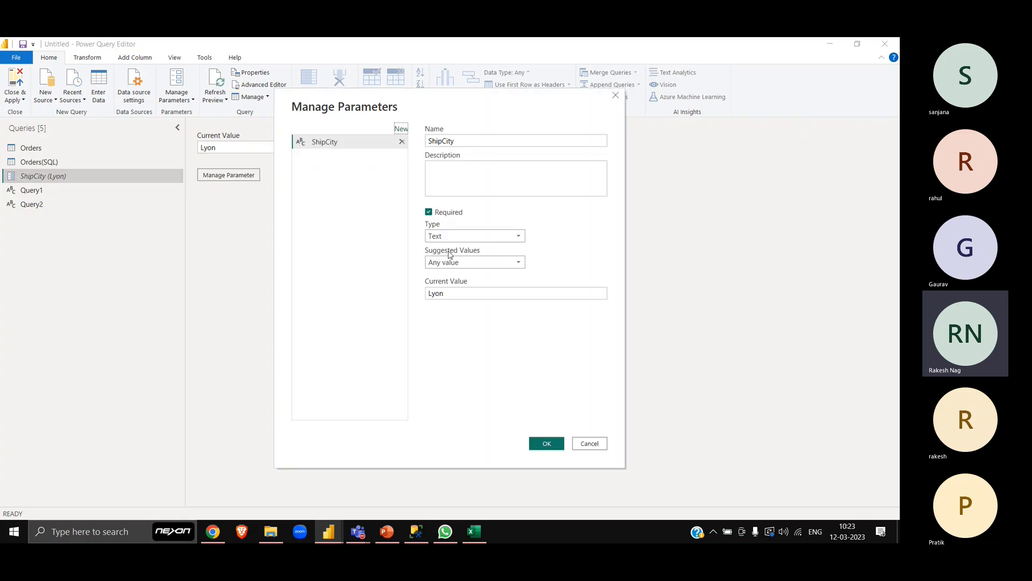
click(488, 262)
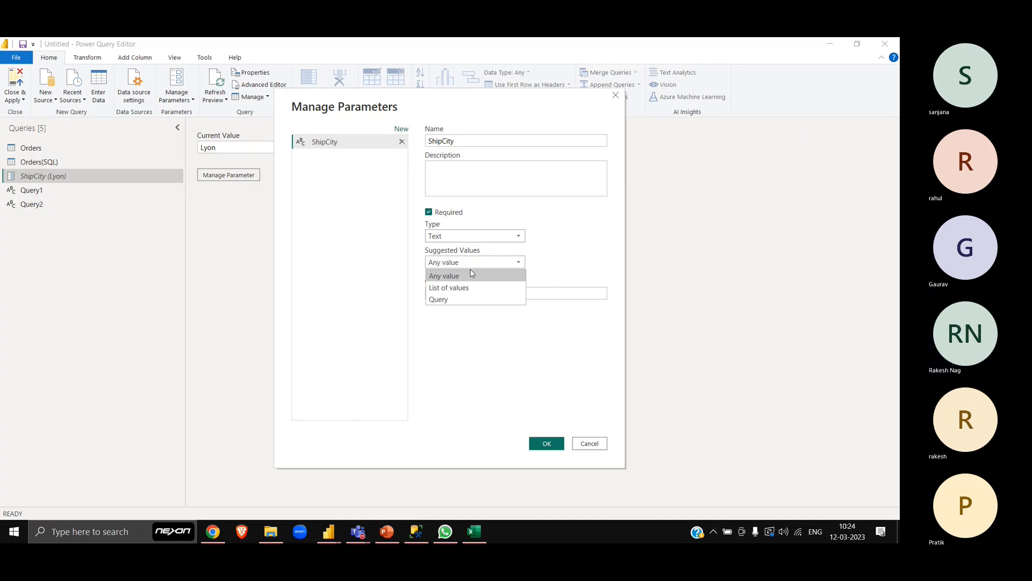
click(561, 262)
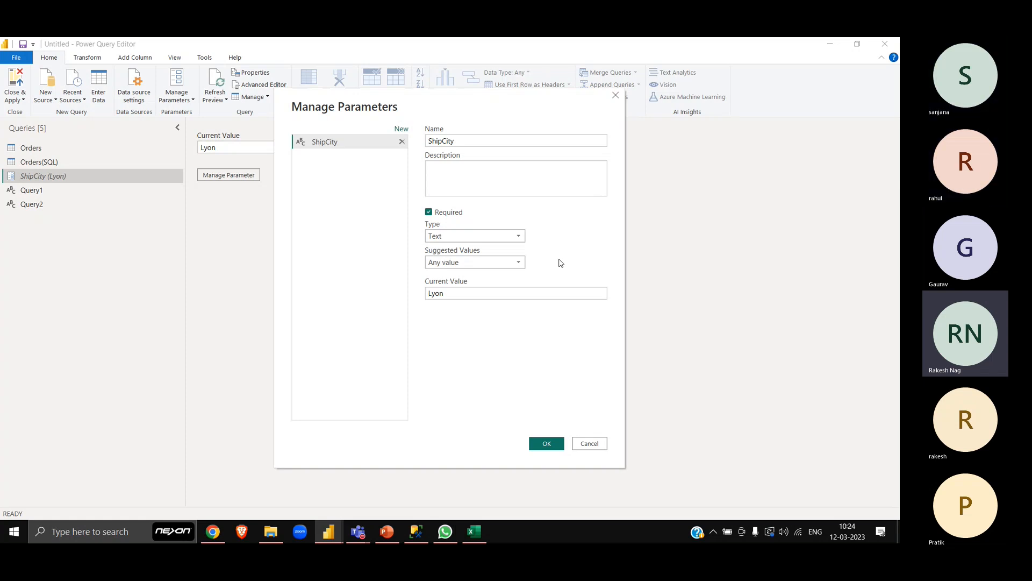
- Switch to the Excel notes and enter the heading "Scalar Value" in C26, below the pasted pictures
key(alt+Tab)
key(Escape)
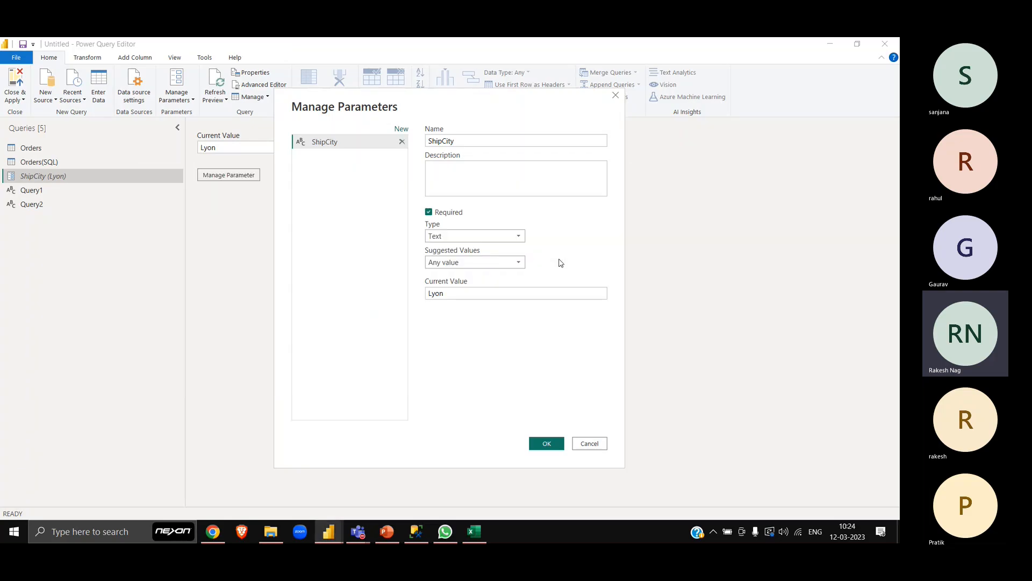
key(alt+Tab)
key(alt+Tab)
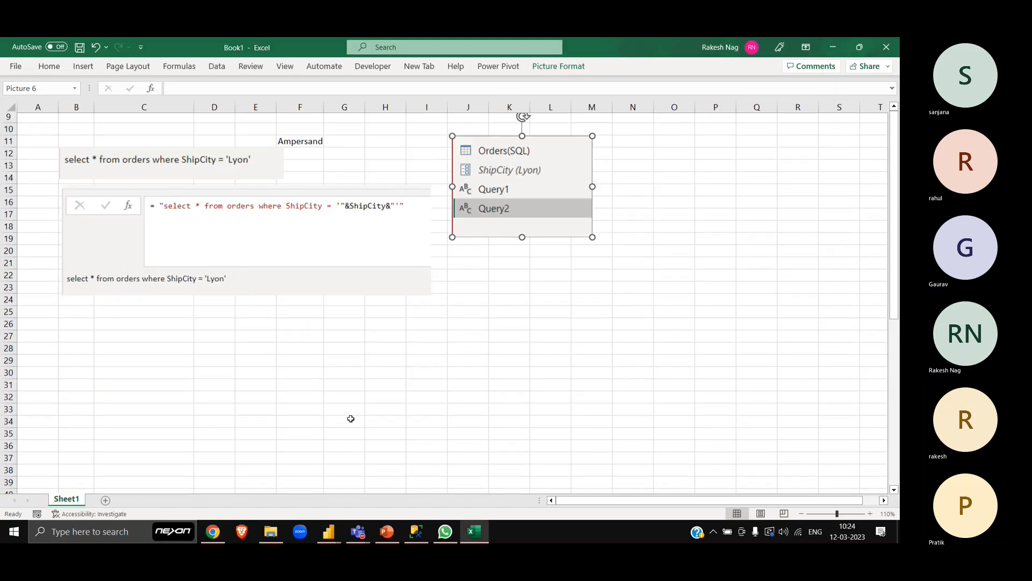
scroll(351, 419, down, 2)
click(162, 287)
scroll(163, 287, up, 6)
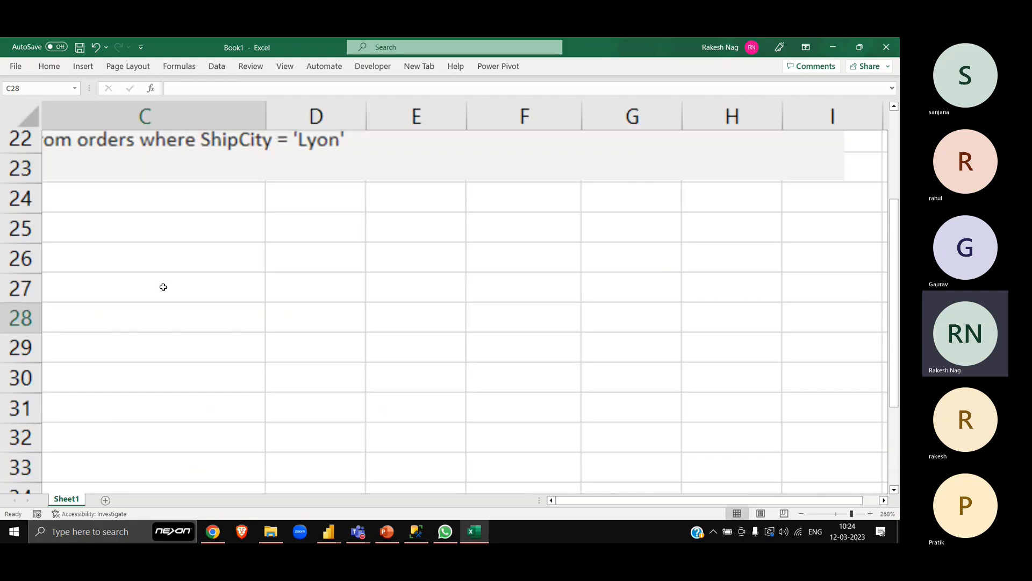
scroll(164, 287, left, 3)
key(Up)
key(Up)
key(Up)
key(Down)
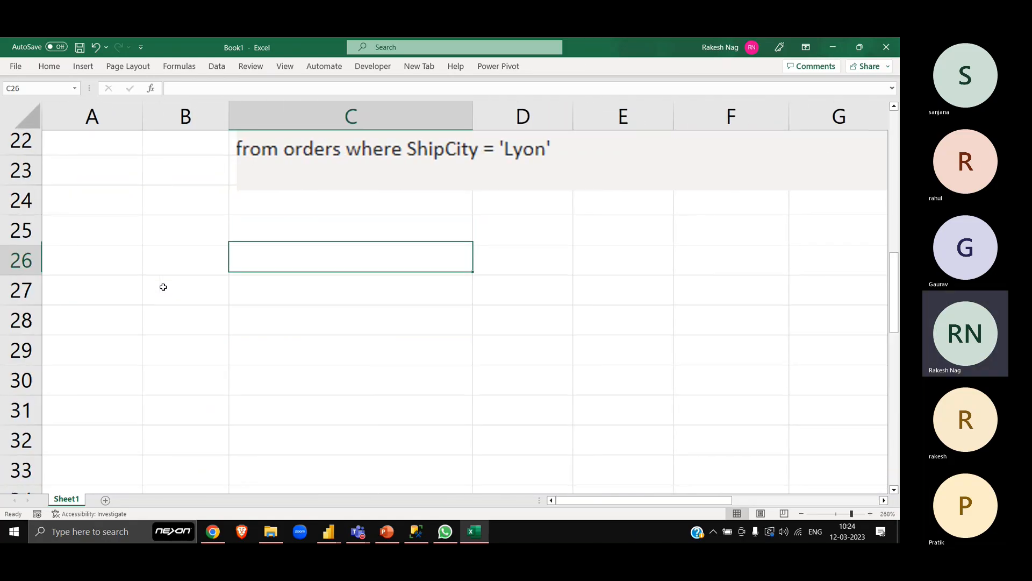
text(Sca)
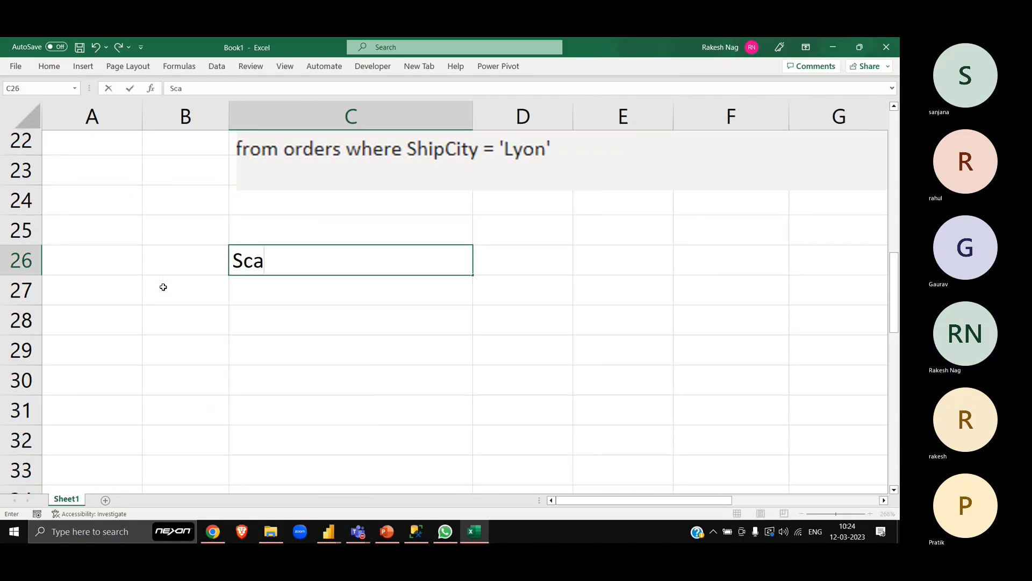
text(lar Value)
key(Return)
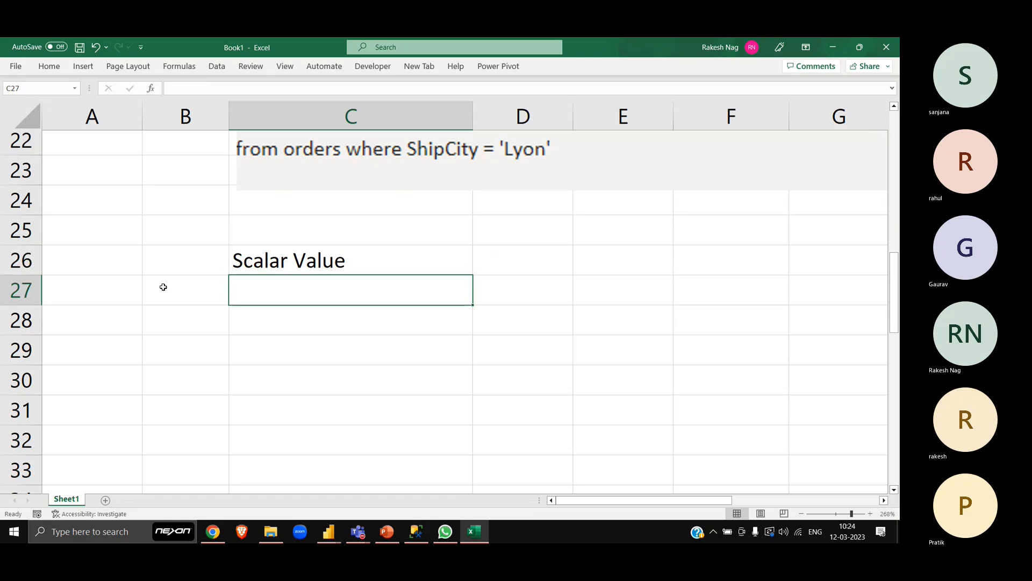
key(Right)
key(Up)
key(Left)
- Check the Power BI Training meeting window in Teams and return to the Excel notes
key(alt+Tab)
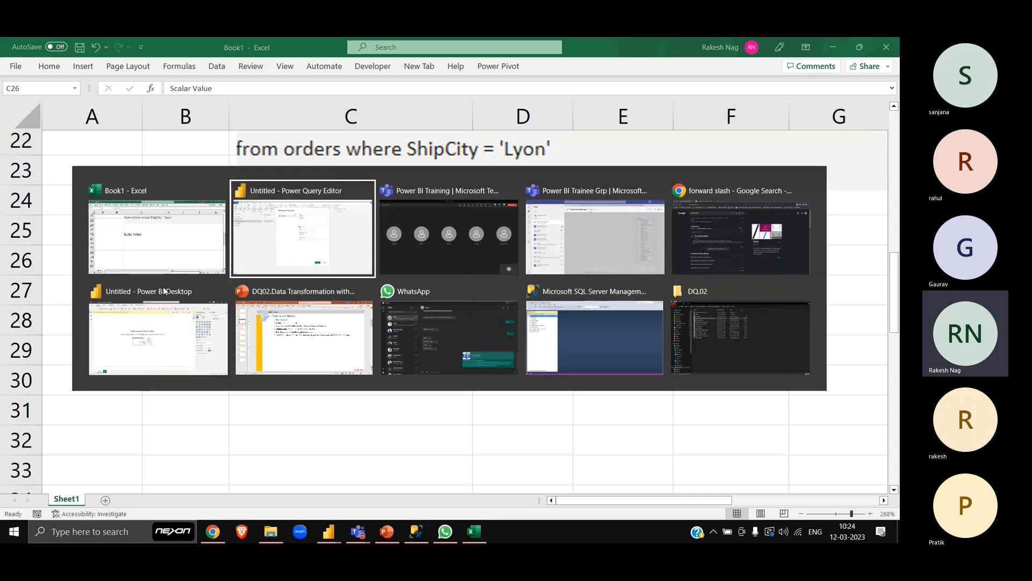
key(alt+Tab)
key(alt+Tab)
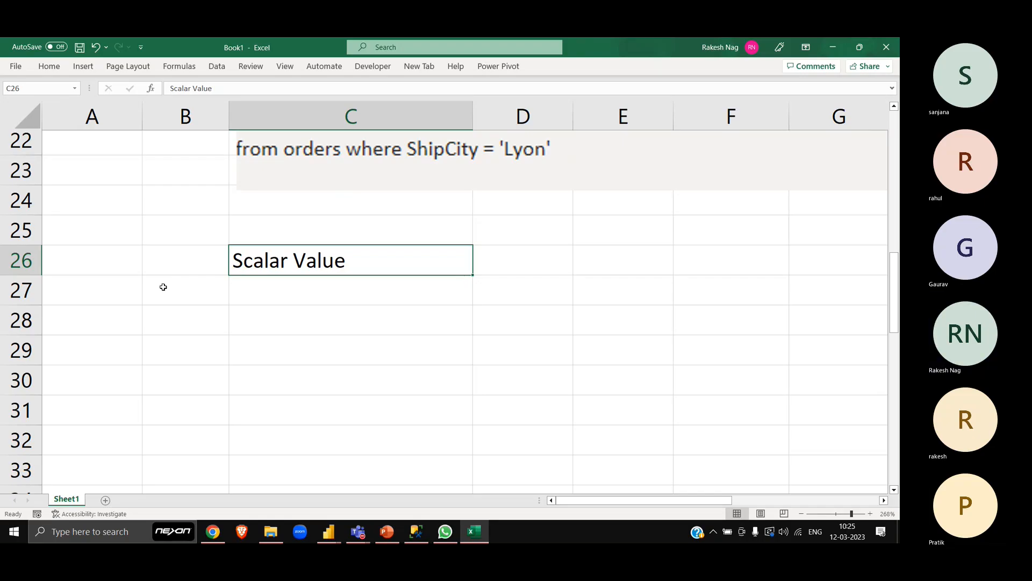
key(alt+Tab)
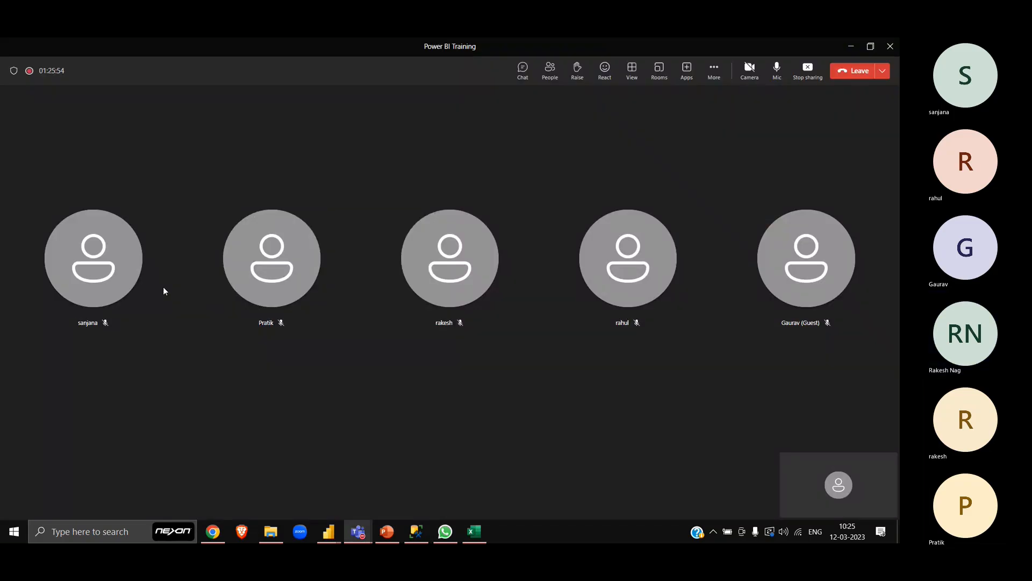
key(alt+Tab)
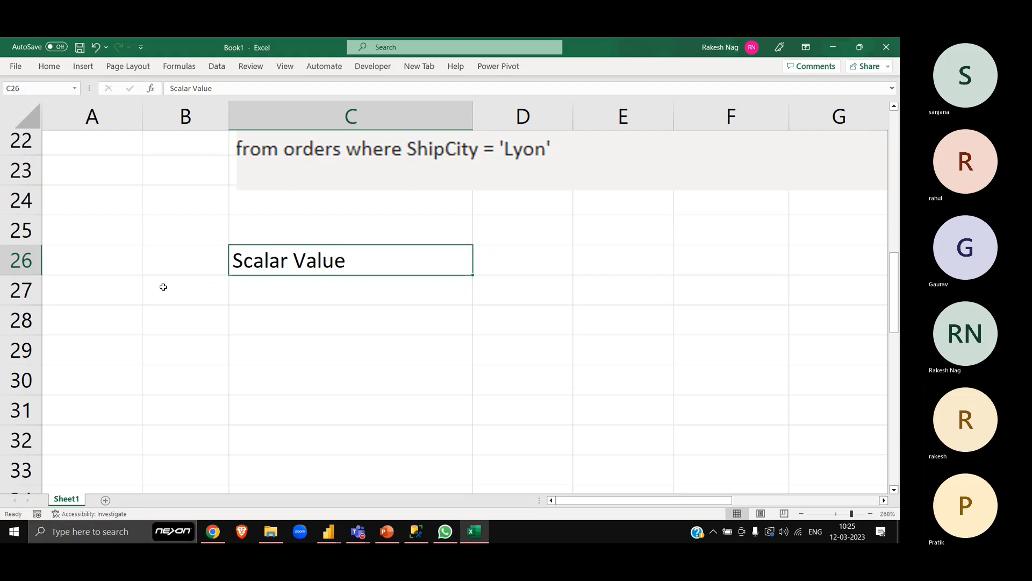
- Enter sample values in C28:C31 under the Scalar Value heading: 5, 5, a first name and 635468
key(Down)
key(Down)
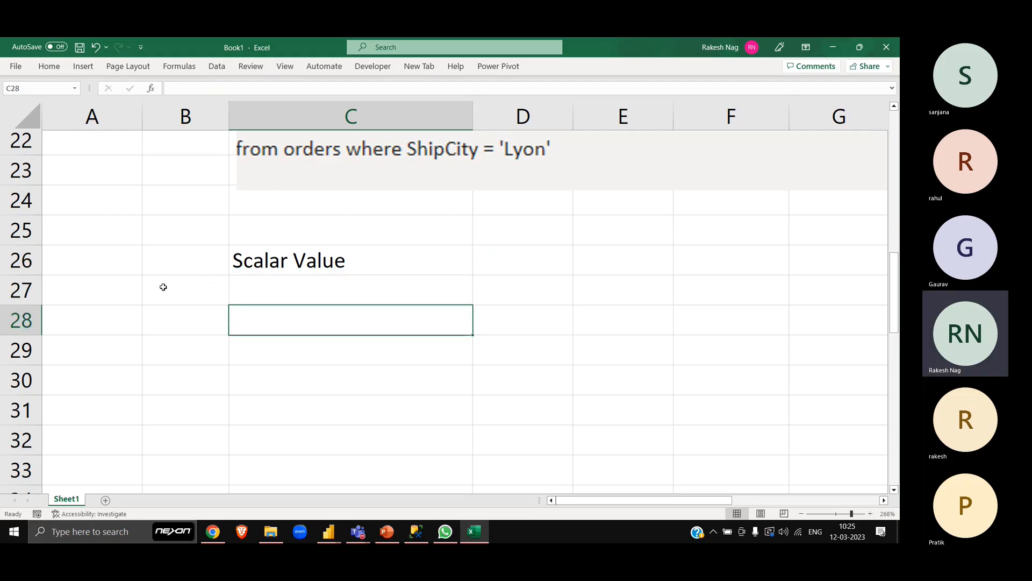
text(5)
key(Return)
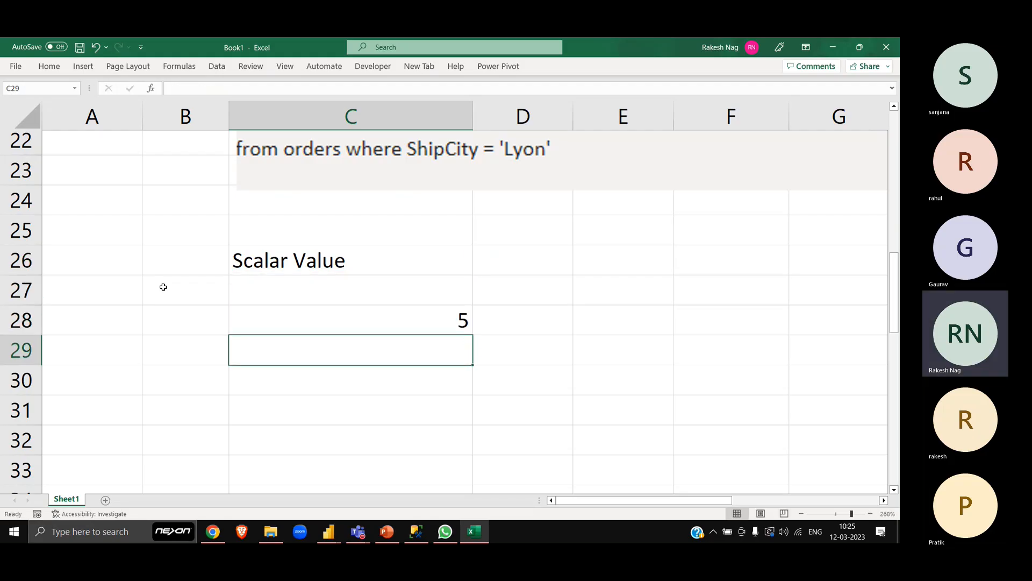
text(5)
key(Return)
text(rakes)
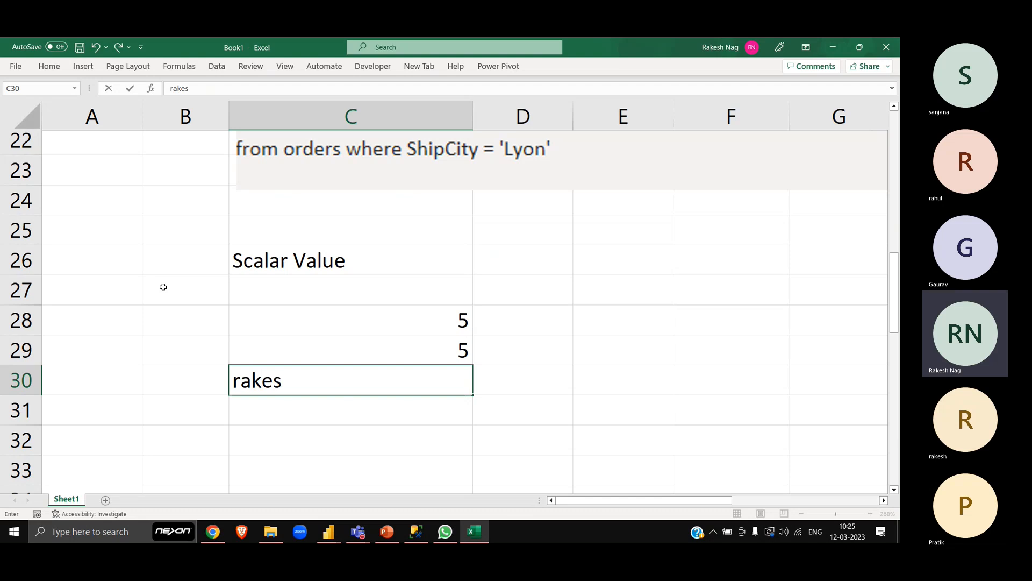
text(h)
key(Return)
text(635468)
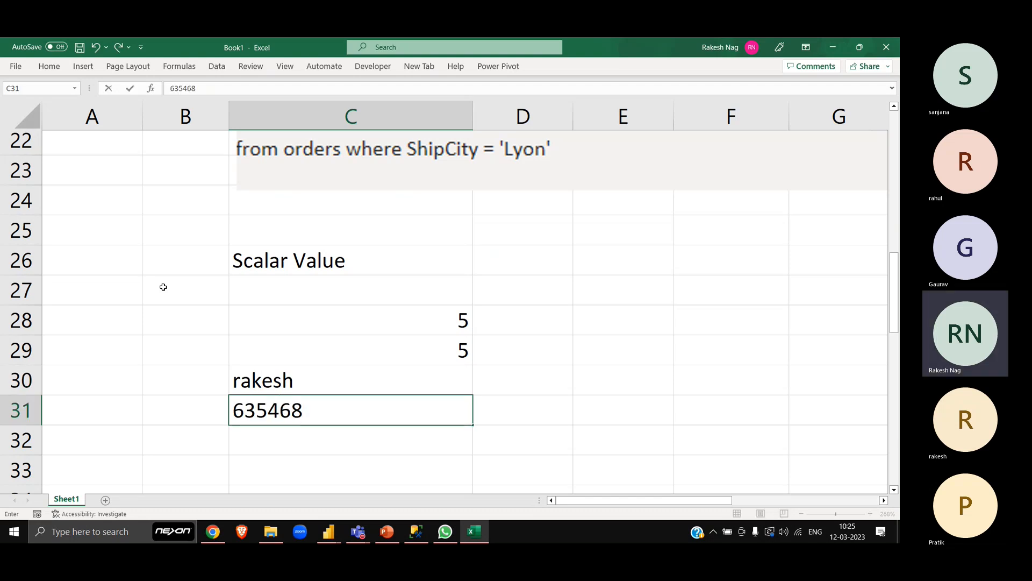
key(Return)
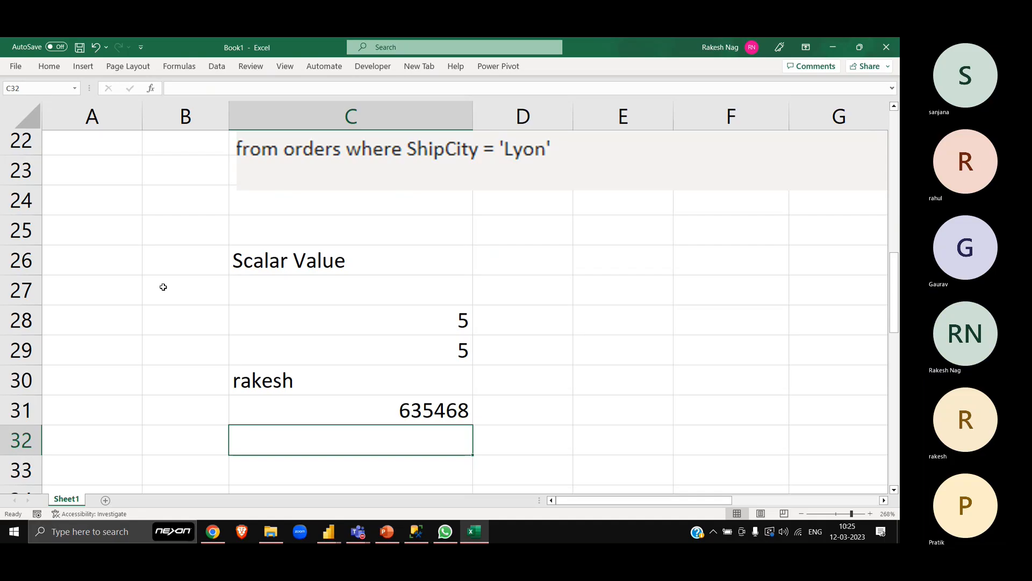
- Add the single-symbol examples ;, @ and $ in C32:C34, below the number 635468
key(Down)
key(Down)
key(Down)
key(Down)
key(Up)
key(Up)
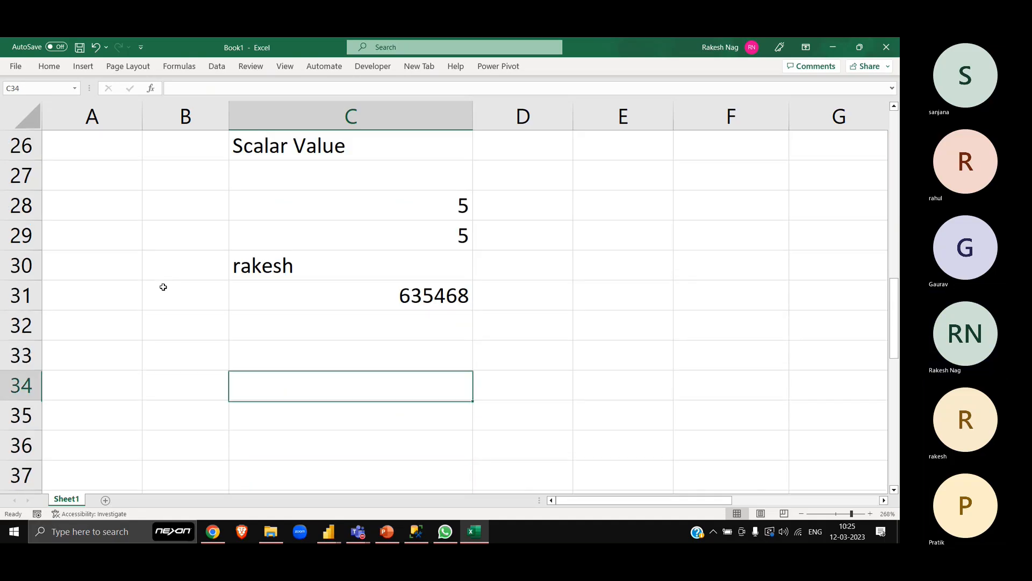
key(Up)
key(Up)
text(;)
key(Return)
text(@)
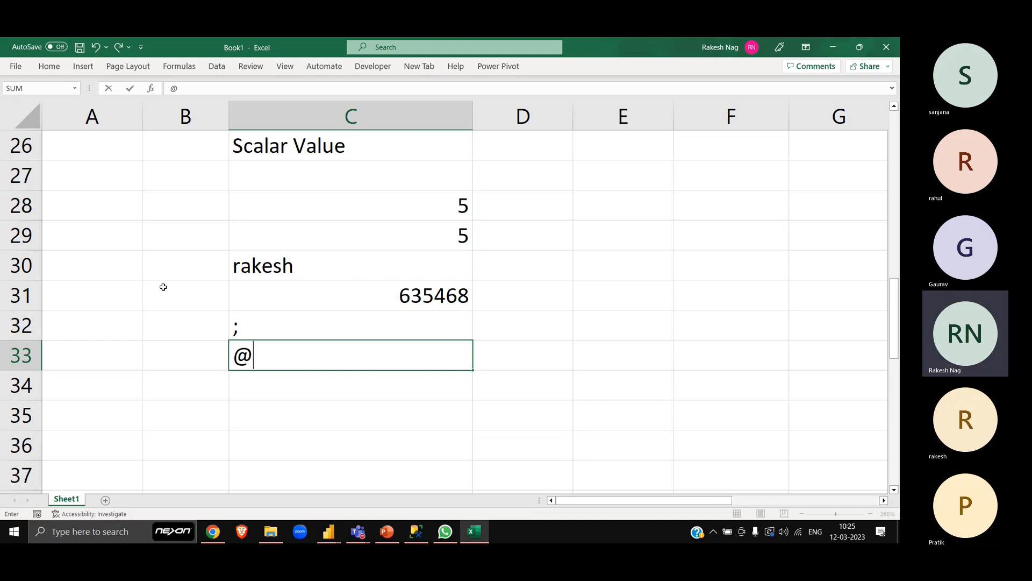
key(Return)
text($)
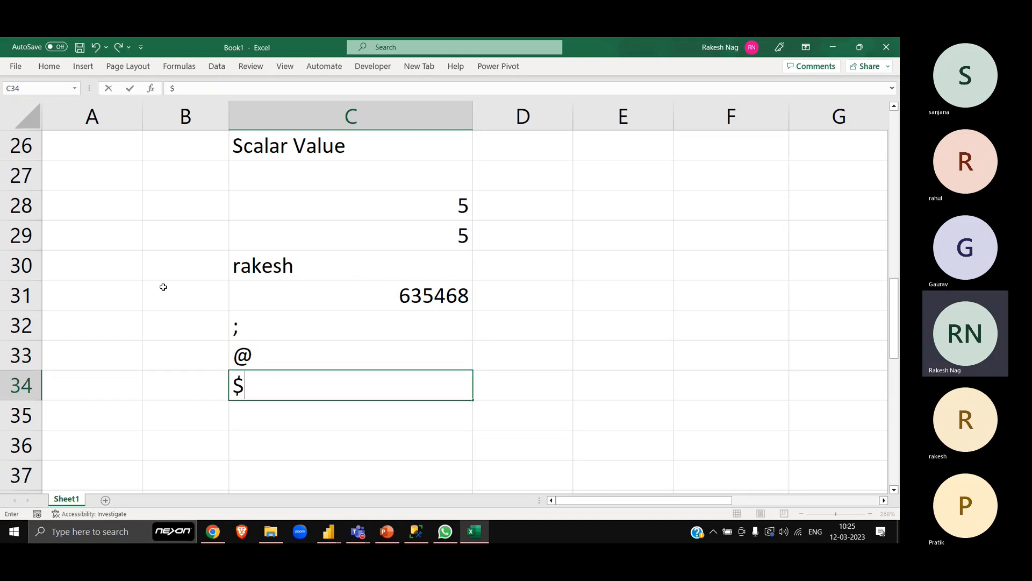
key(Up)
- Enter %% in C35 as the final sample value, keeping @ in C33
text(3)
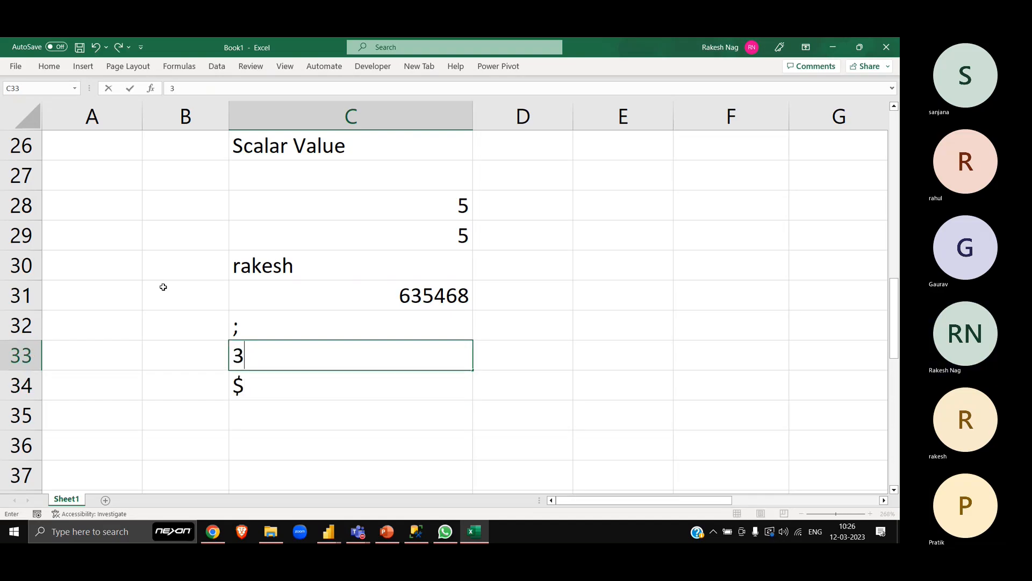
key(Escape)
key(Down)
key(Down)
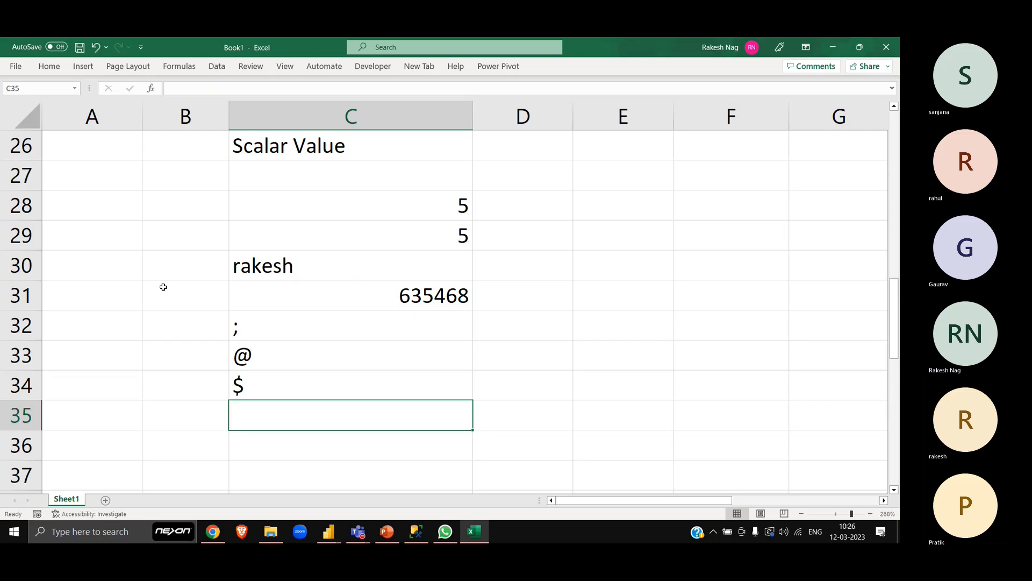
text(%%)
key(Return)
key(Up)
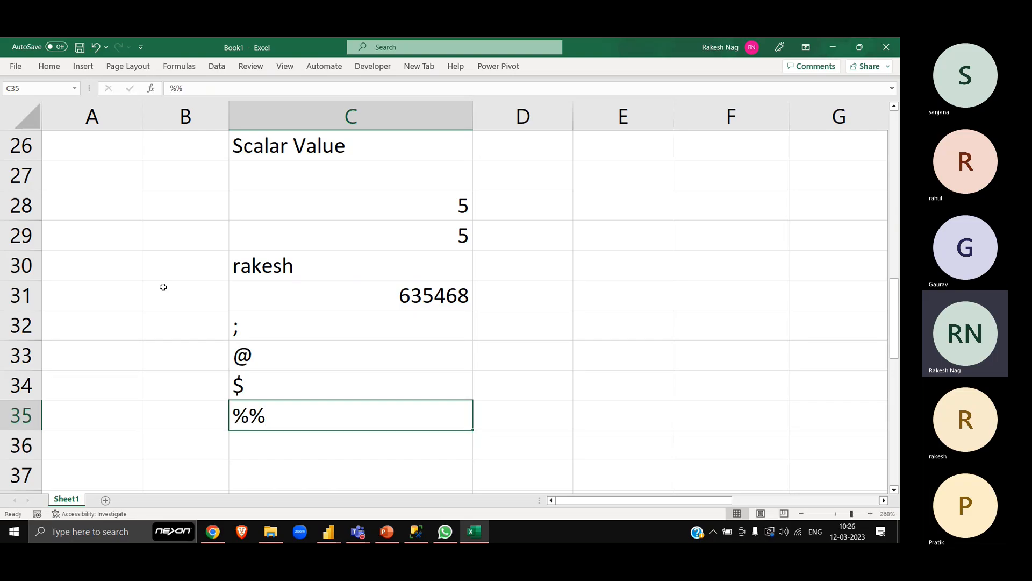
- Highlight the complete list of sample scalar values in C28:C35
key(ctrl+Up)
key(shift+Down)
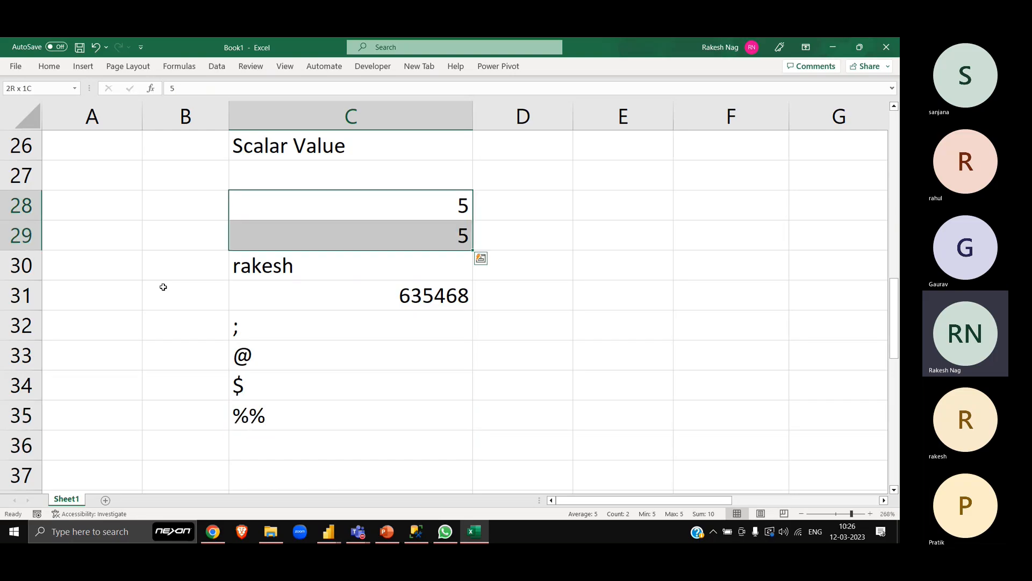
key(shift+Down)
key(shift+Down)
key(shift+Down)
key(shift+Down)
key(shift+Down)
key(shift+Down)
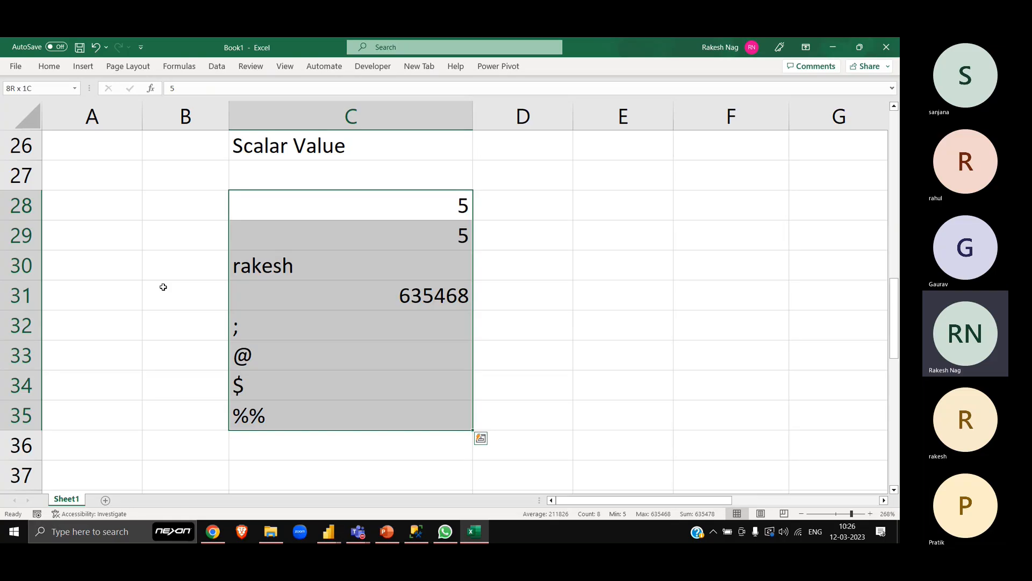
key(Left)
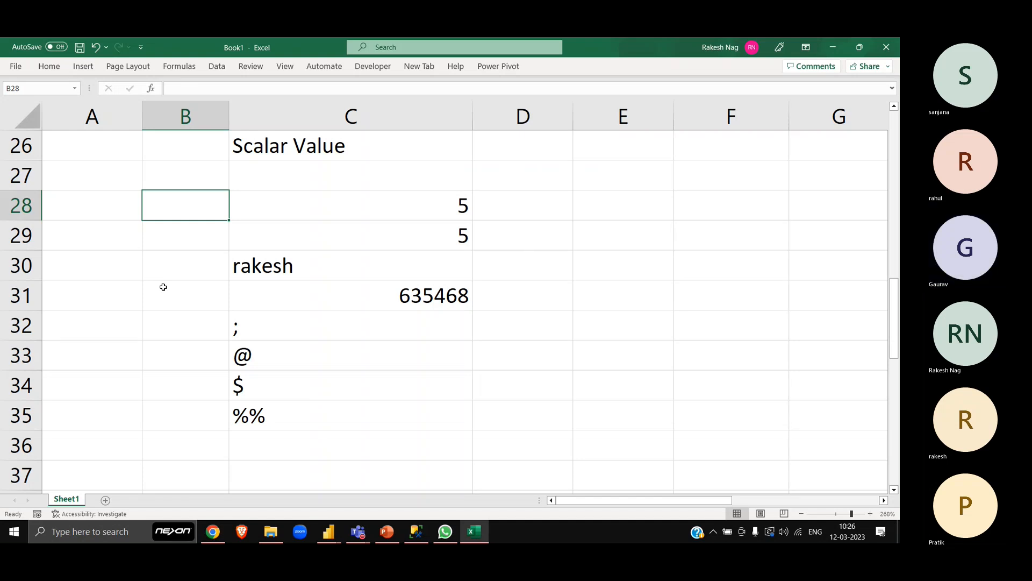
- Go through the Scalar Value heading in C26 and the individual sample values down to C35
key(Down)
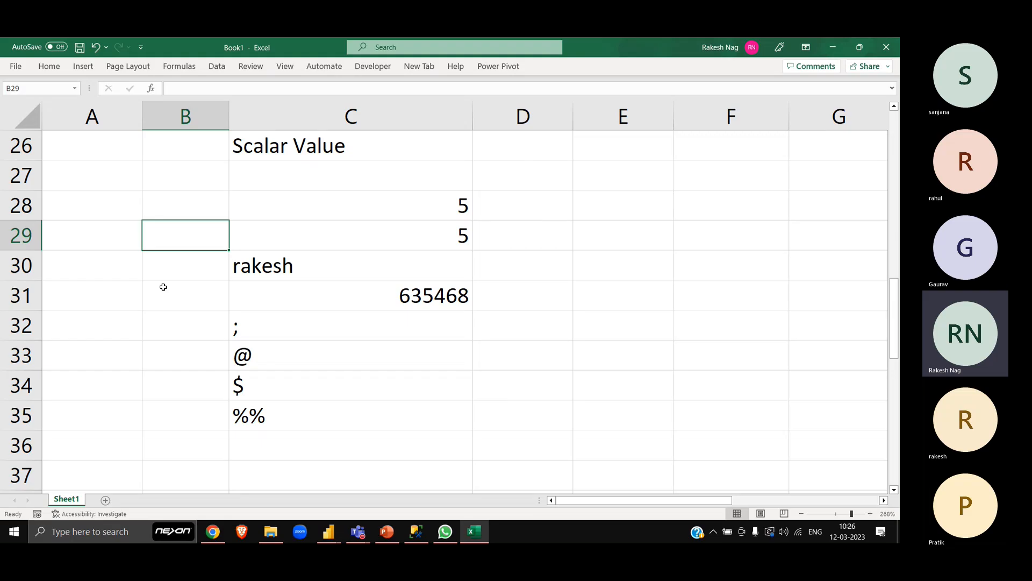
key(Right)
key(Up)
key(Up)
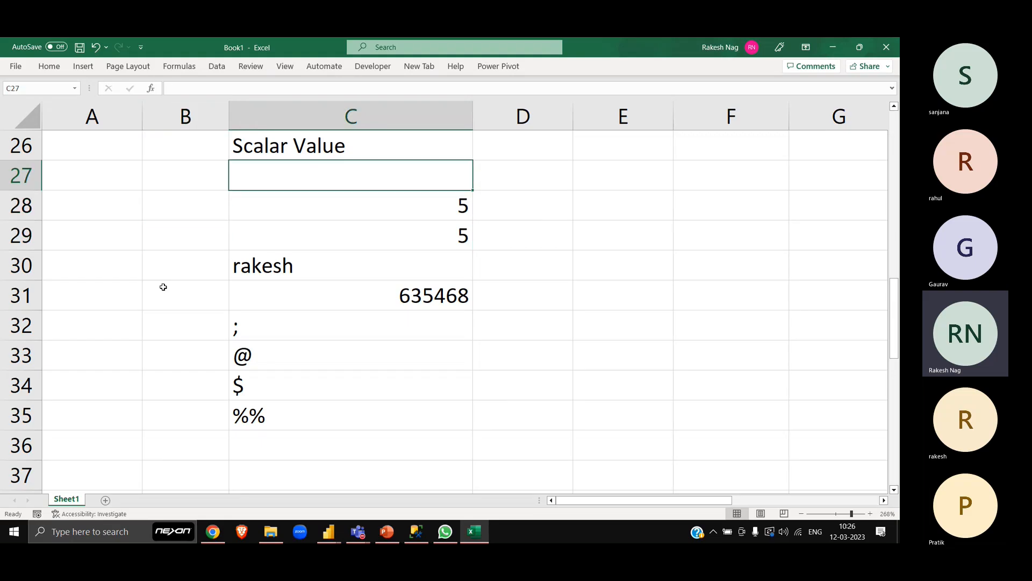
key(Down)
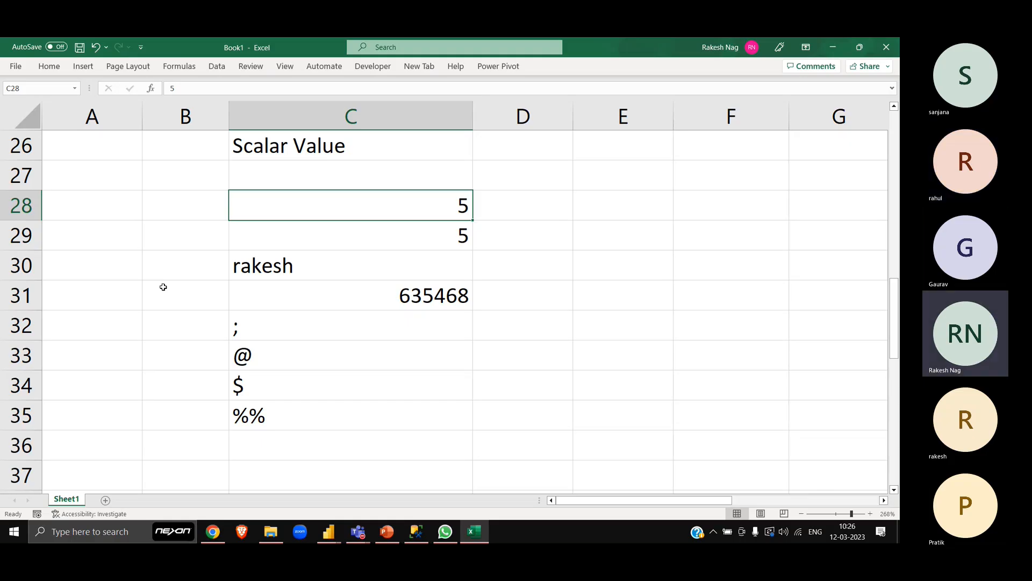
key(Up)
key(Up)
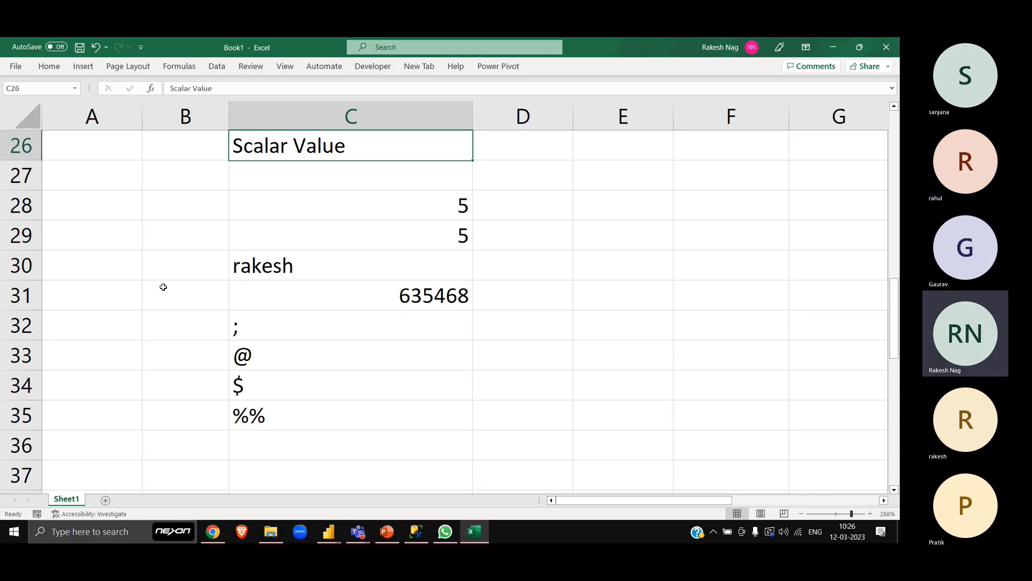
key(Down)
key(Down)
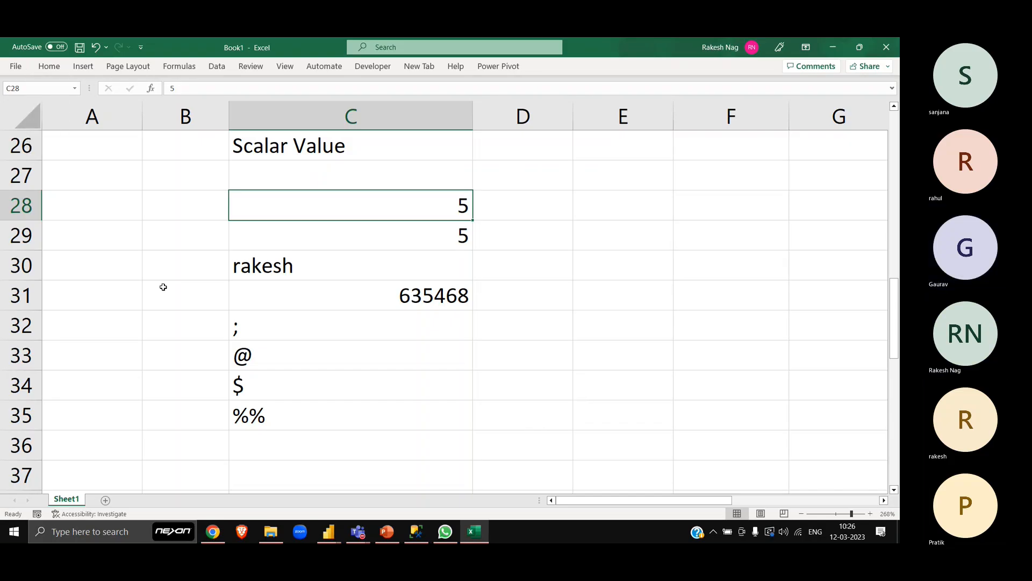
key(Down)
key(Down)
key(Down)
key(Down)
key(Down)
key(Down)
key(Down)
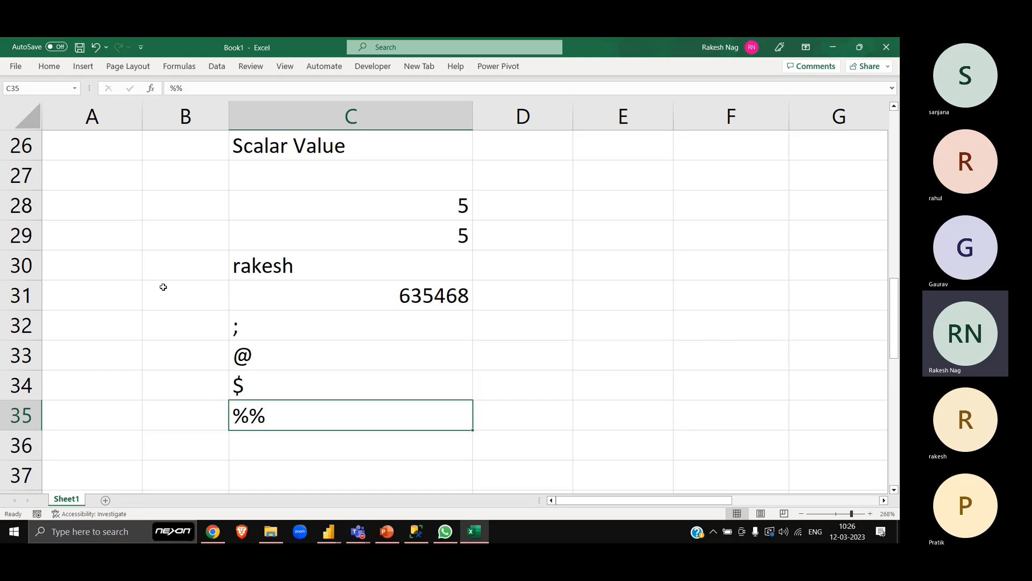
key(Up)
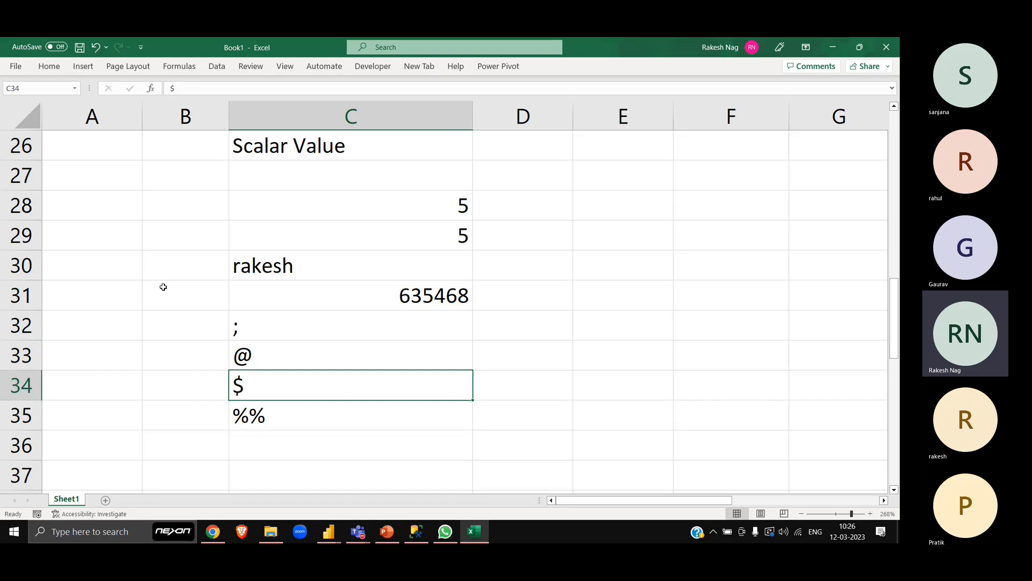
- Insert a hyphen before the last two letters of the sample first name in C30
click(265, 412)
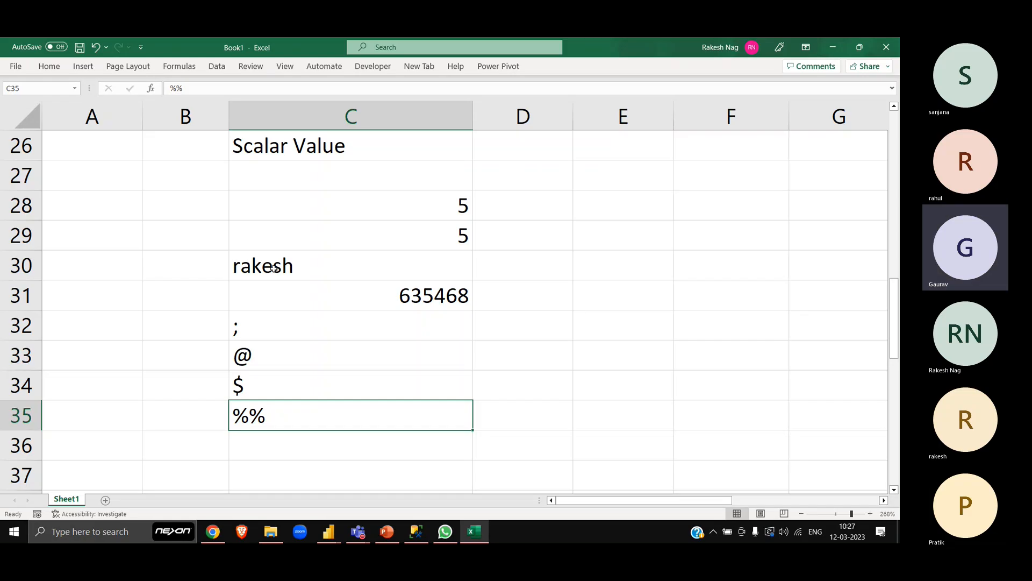
click(305, 276)
double_click(304, 277)
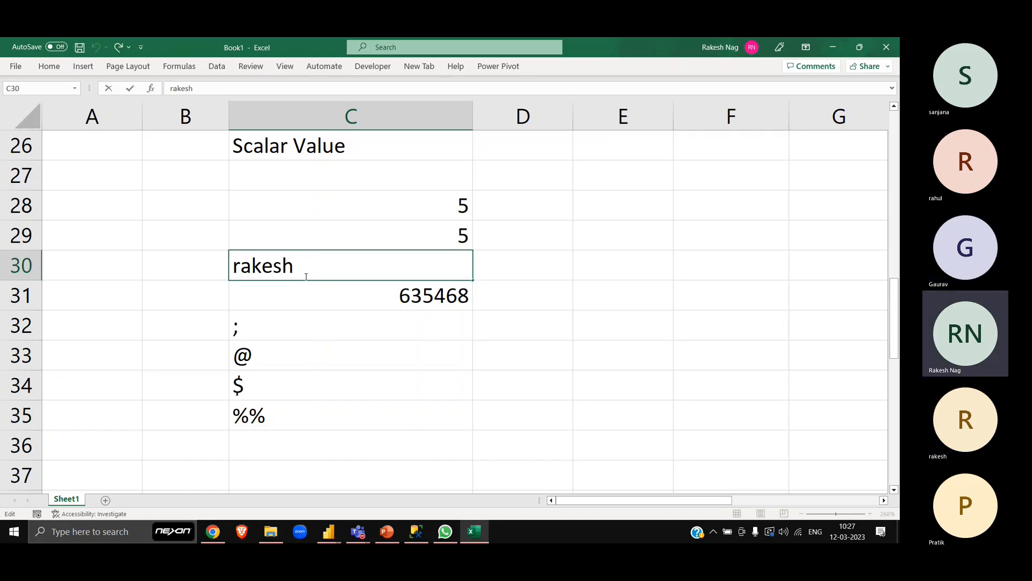
key(Left)
key(Left)
text(-)
key(Return)
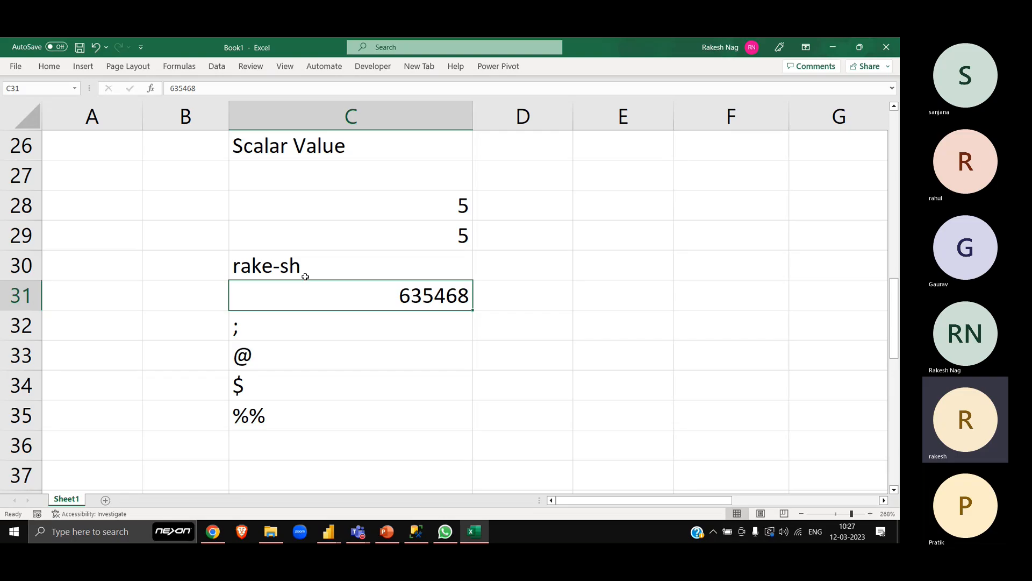
- Add a full name containing a space as another sample scalar value in C36, below %%
key(Down)
key(Down)
key(Down)
key(Down)
key(Down)
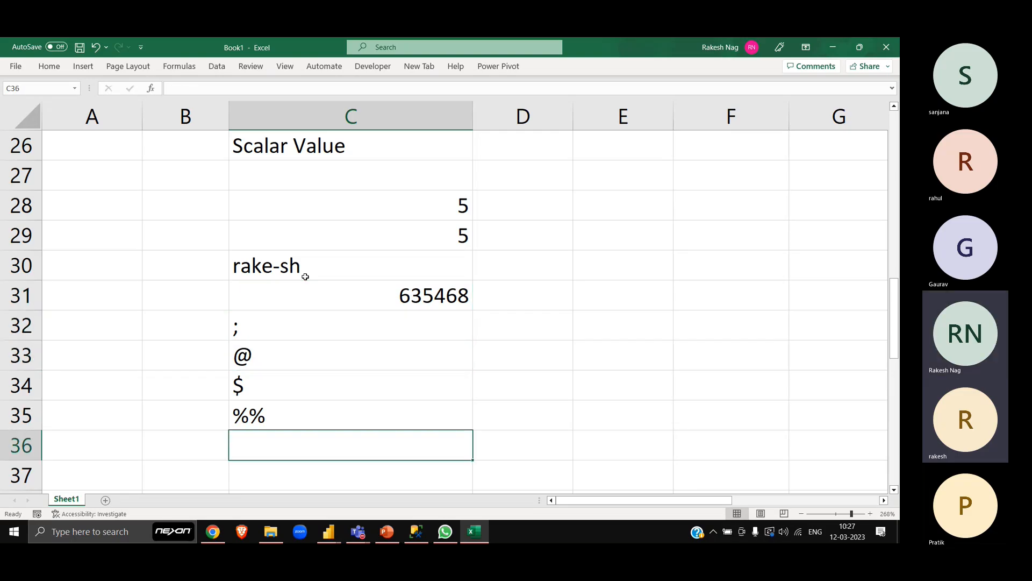
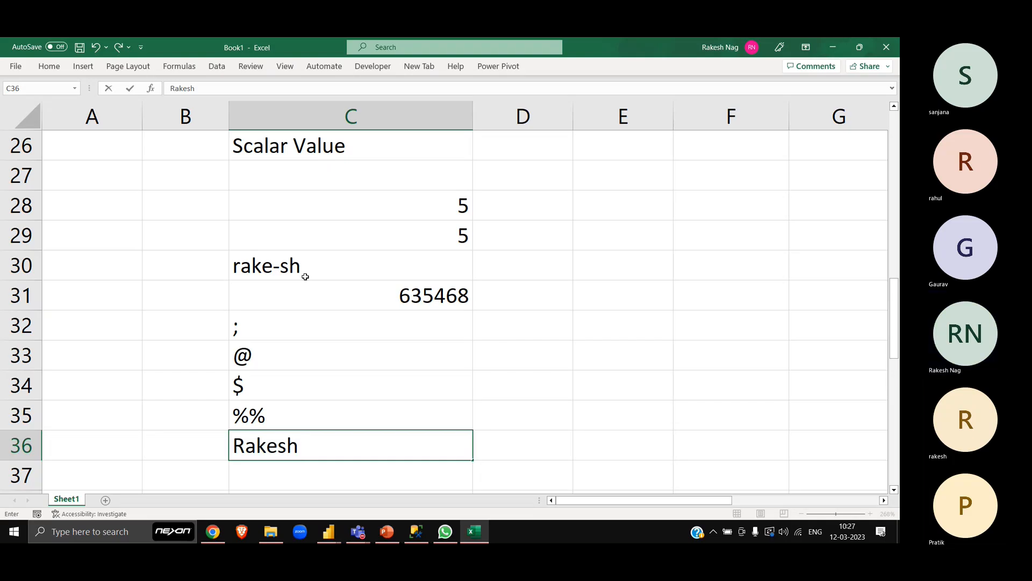
key(Return)
key(Up)
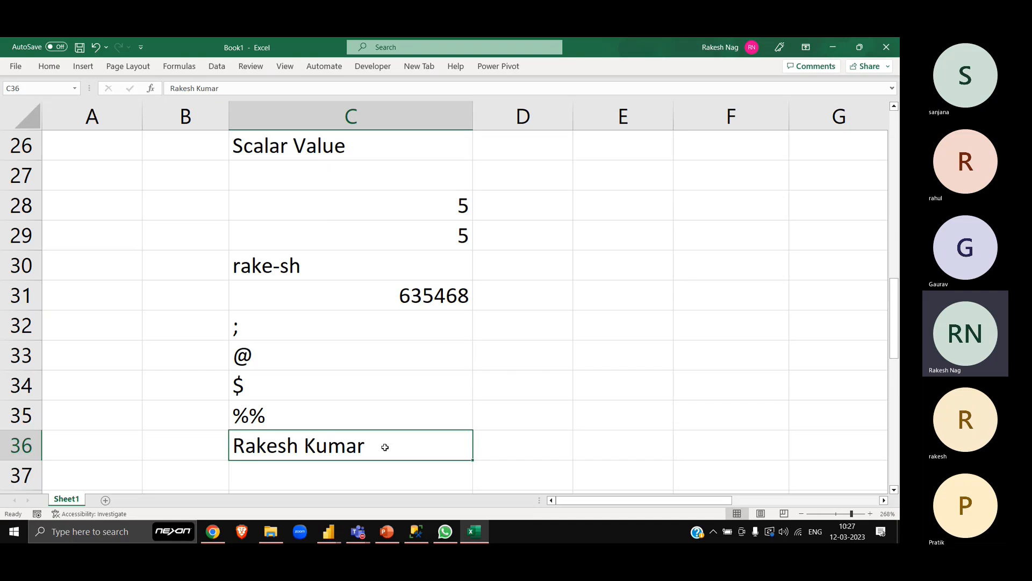
- Examine the hyphenated name in C30, and step through the neighbouring sample values from C28 downward
click(310, 261)
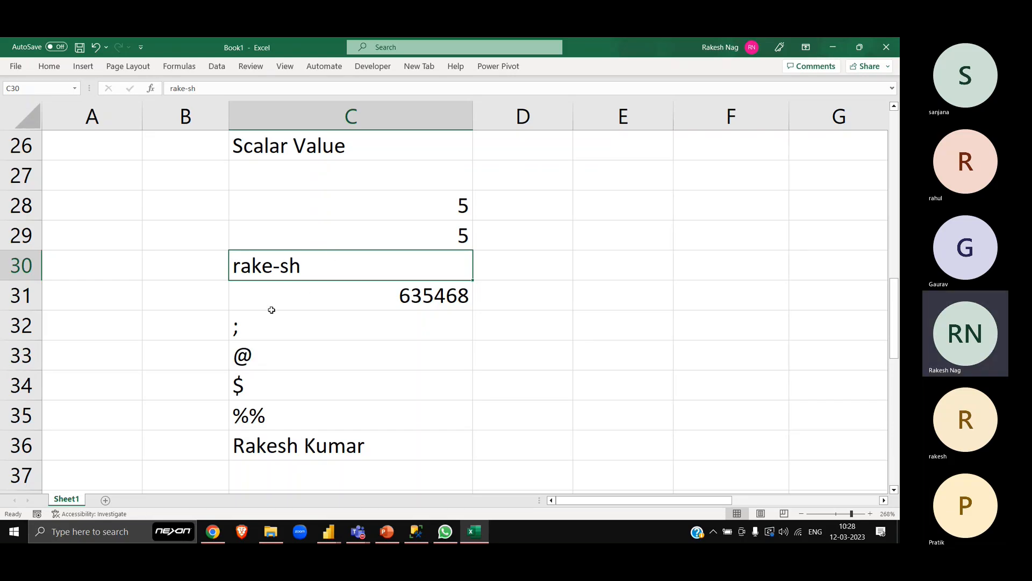
click(200, 268)
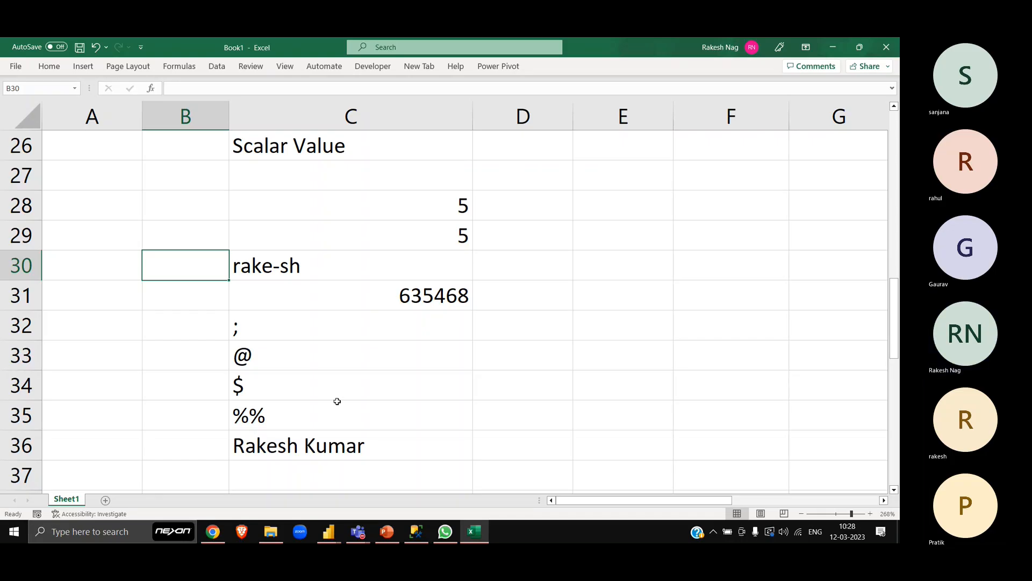
click(536, 292)
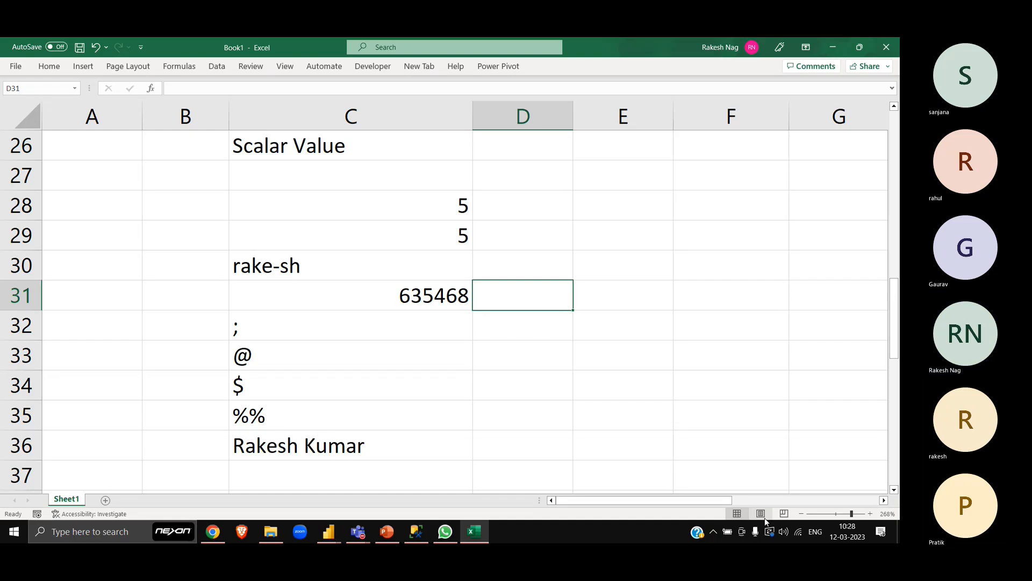
click(801, 514)
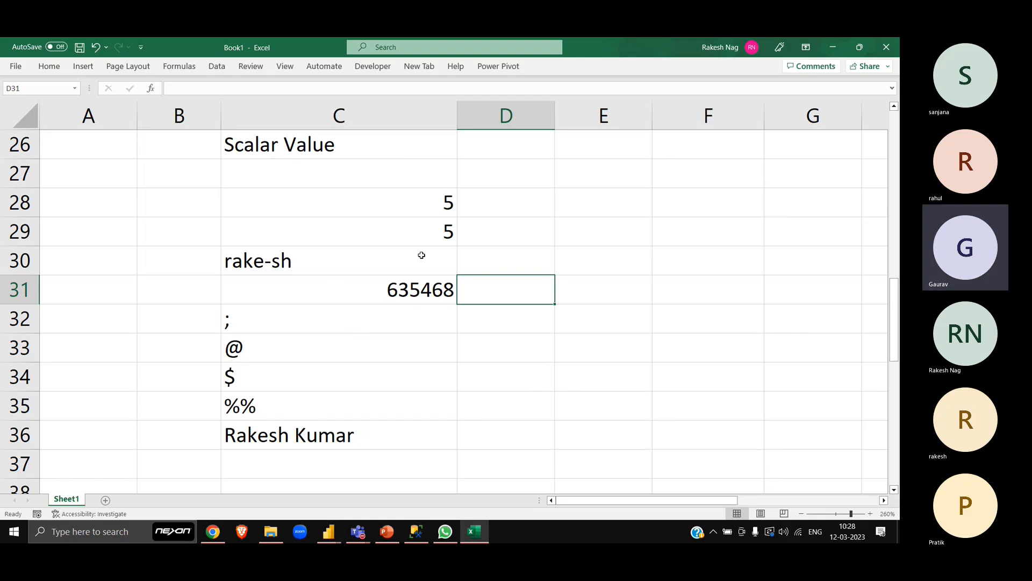
click(369, 205)
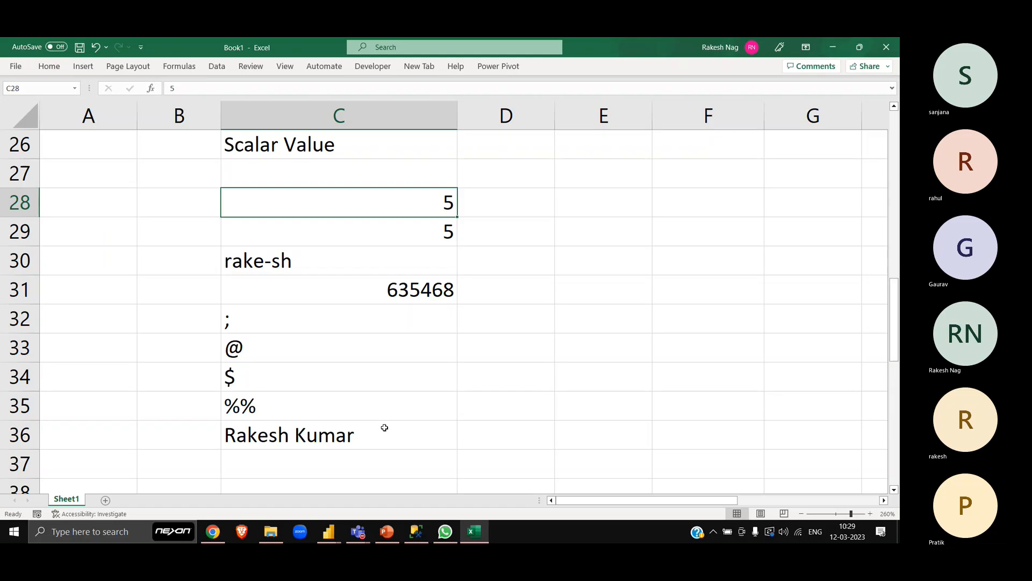
key(Down)
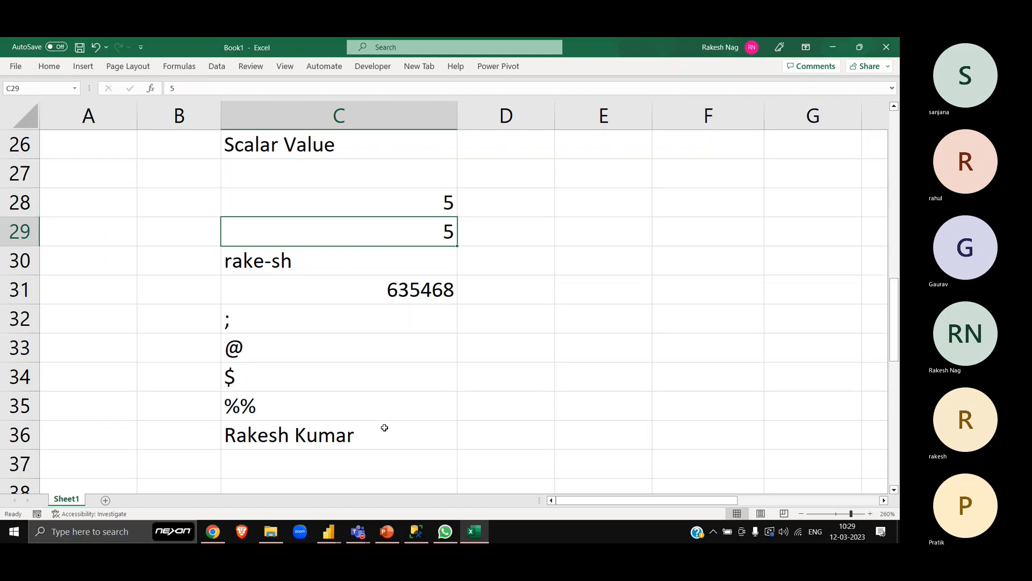
key(Down)
key(Down)
key(Down)
key(Down)
key(Down)
key(Down)
key(Down)
key(Up)
key(Up)
key(Up)
key(Up)
key(Up)
key(Up)
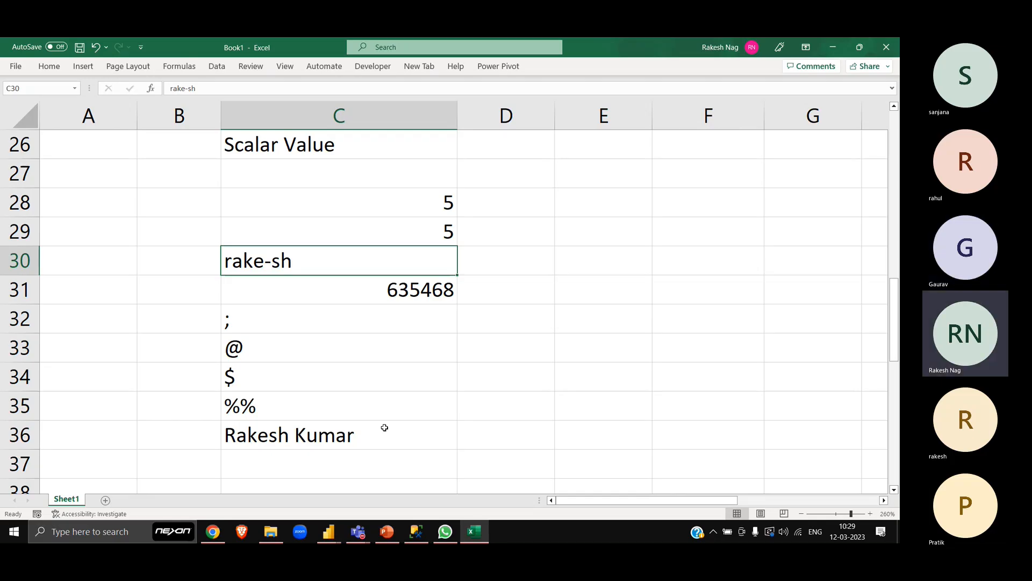
- Check the Power BI Training meeting window, and return to Excel to review the sample values between C28 and C36
key(alt+Tab)
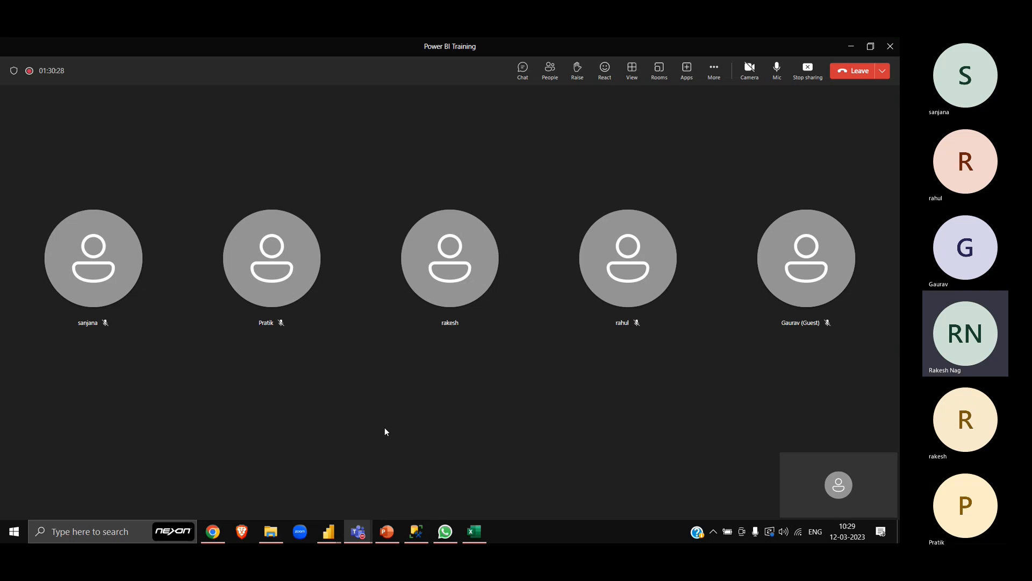
key(alt+Tab)
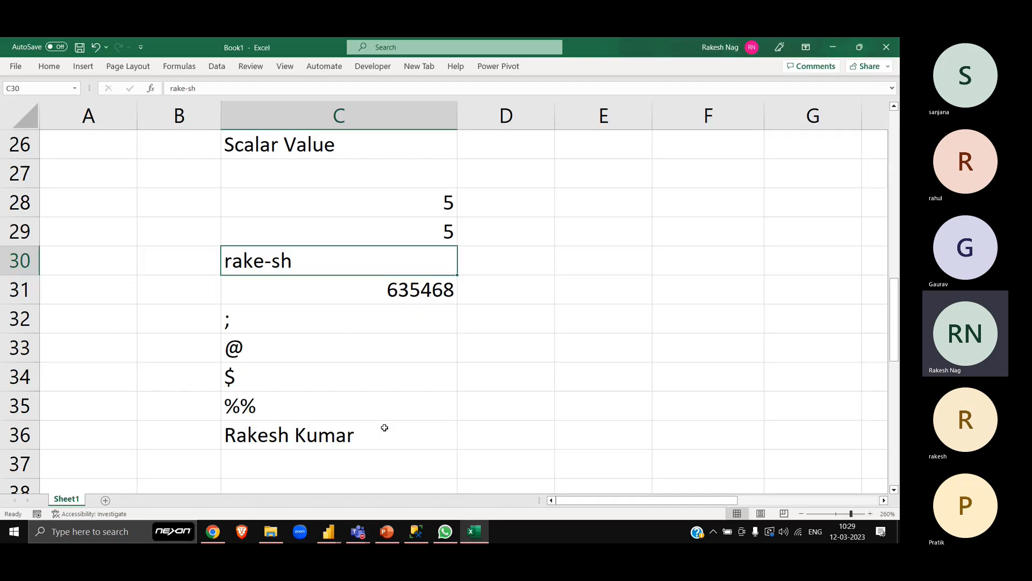
key(Up)
key(Up)
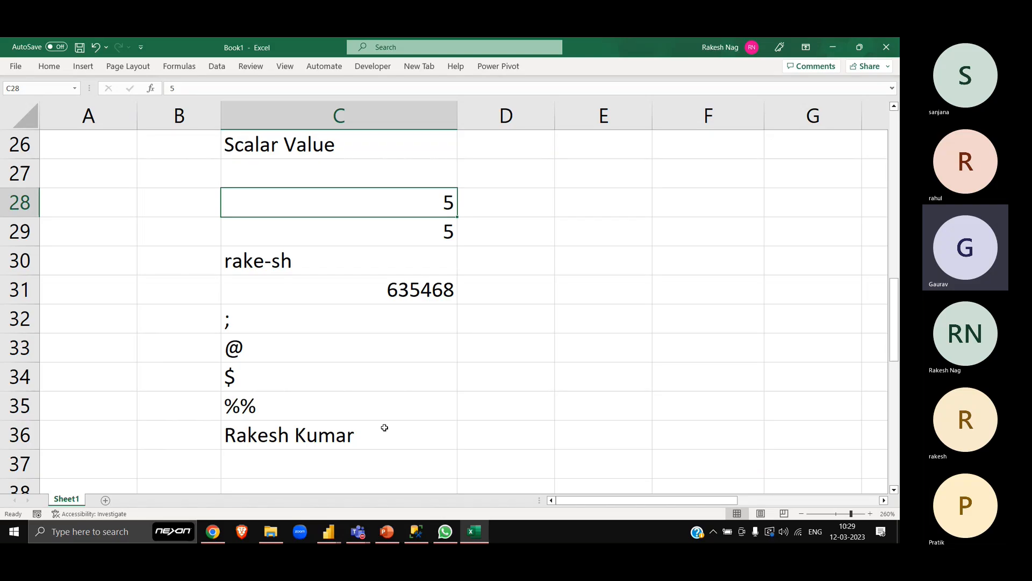
key(Down)
key(Down)
key(Down)
key(Down)
key(Down)
key(Down)
key(Down)
key(Down)
key(Down)
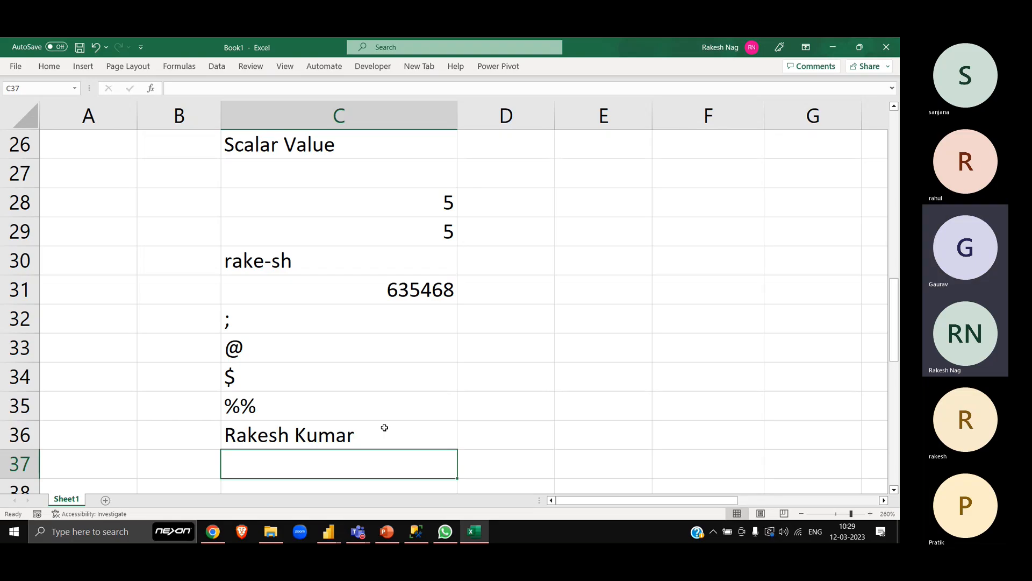
key(Up)
key(Up)
key(Up)
key(Up)
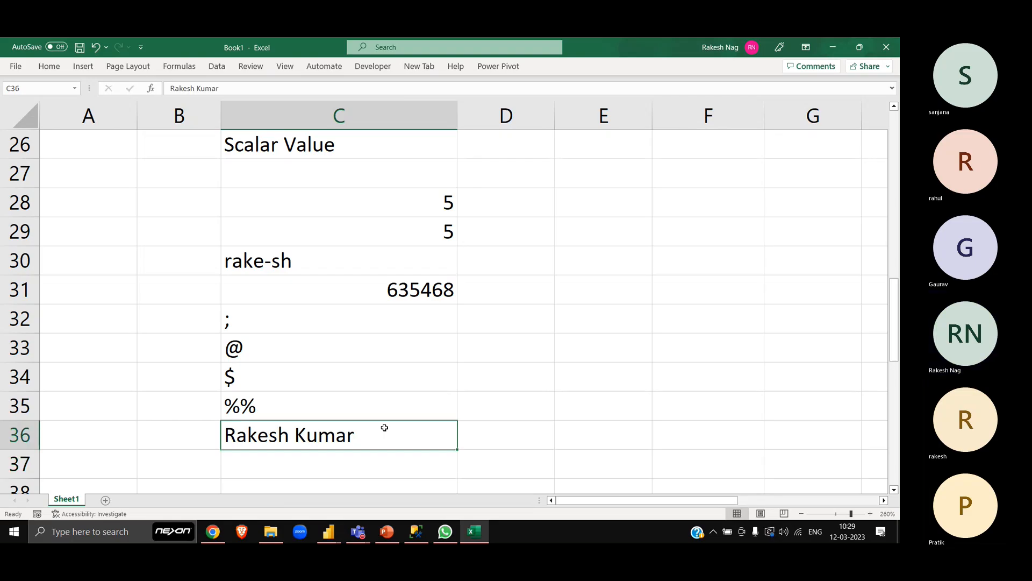
key(Up)
key(Up)
key(Up)
key(Up)
key(Up)
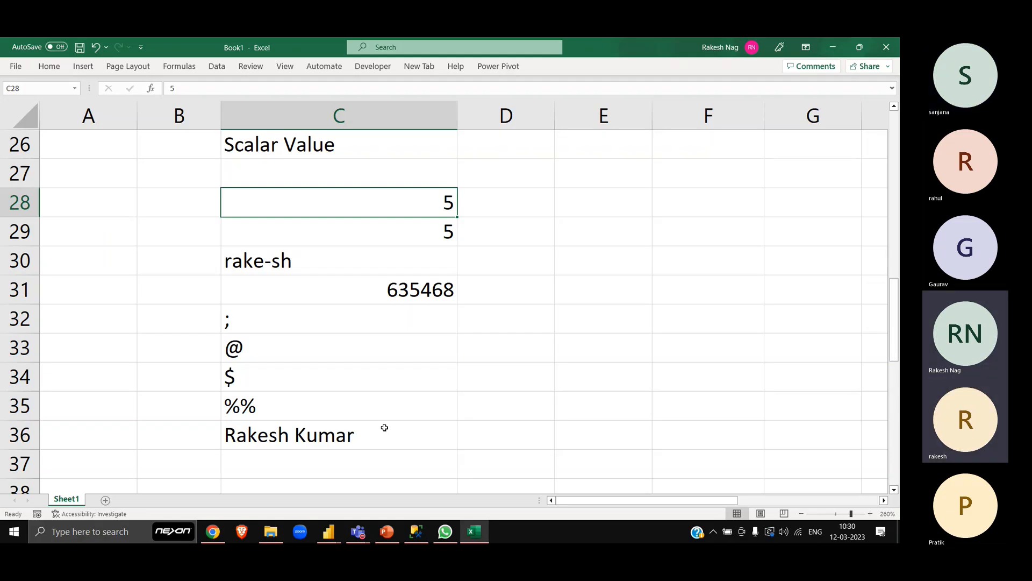
key(Down)
key(Down)
key(ctrl+Down)
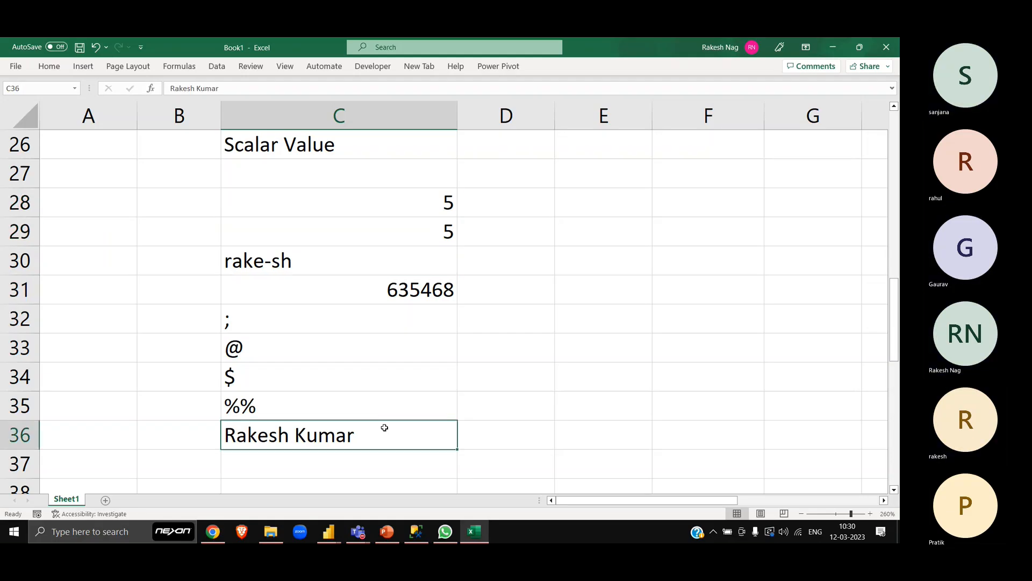
key(Up)
key(Up)
key(Up)
key(Up)
key(ctrl+Up)
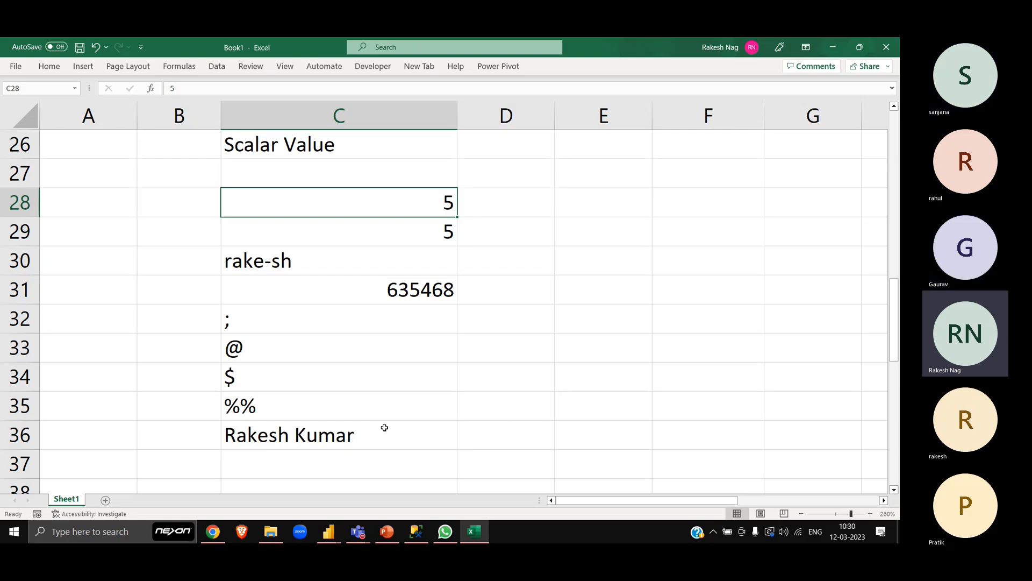
- Enter a formula in E28 that returns a full name as a text string in double quotes
key(Right)
key(Right)
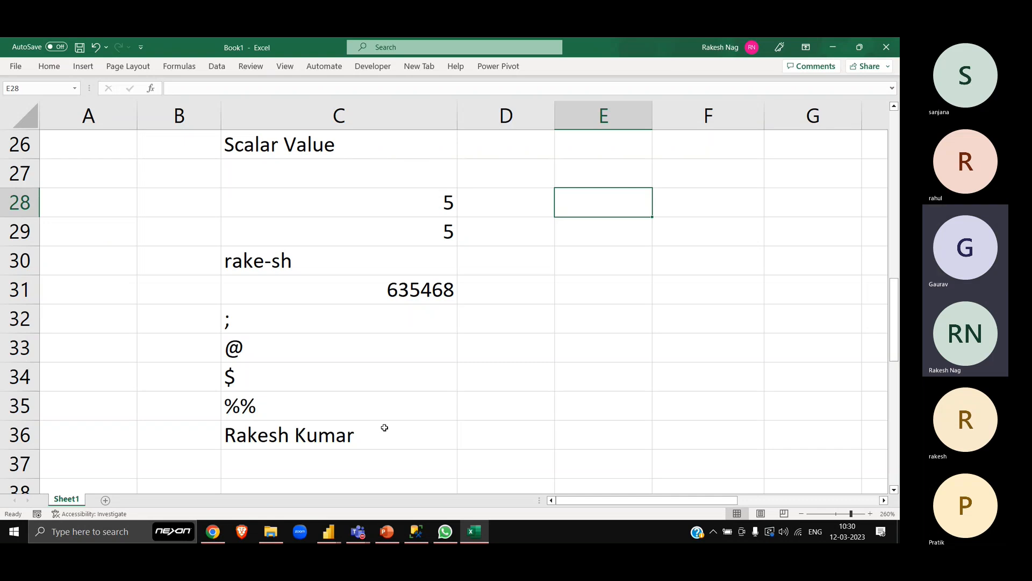
text(=)
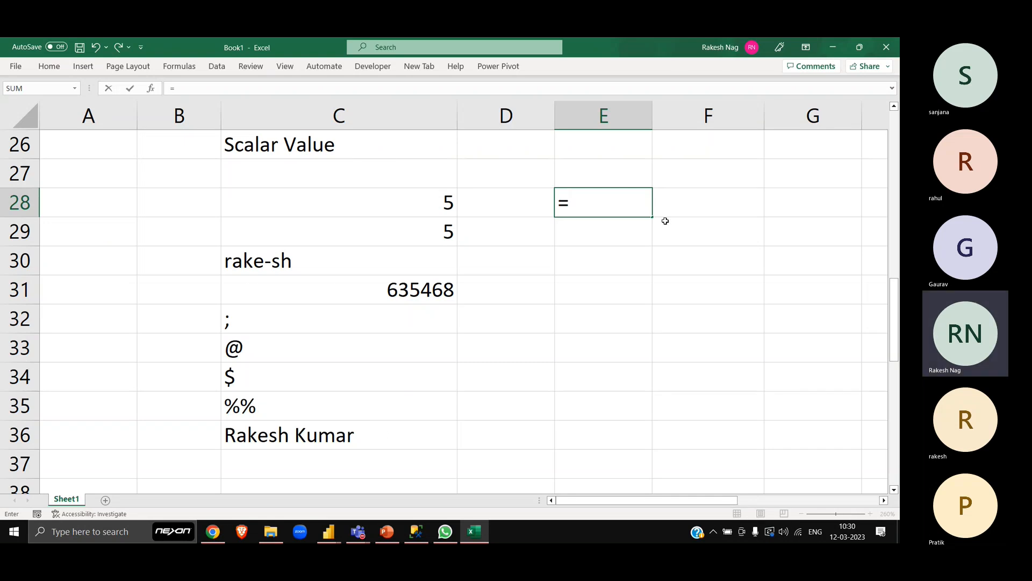
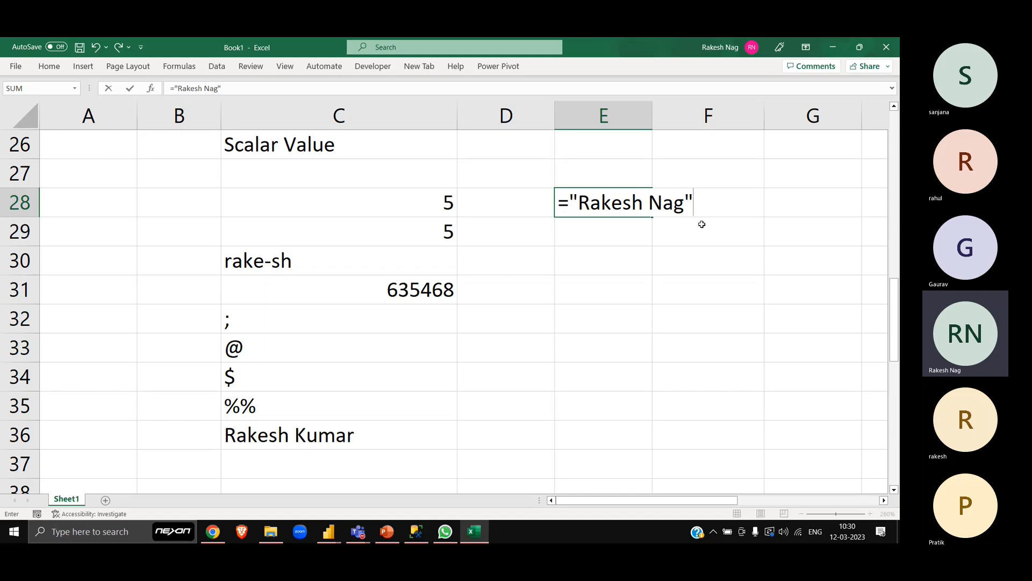
key(Return)
key(Up)
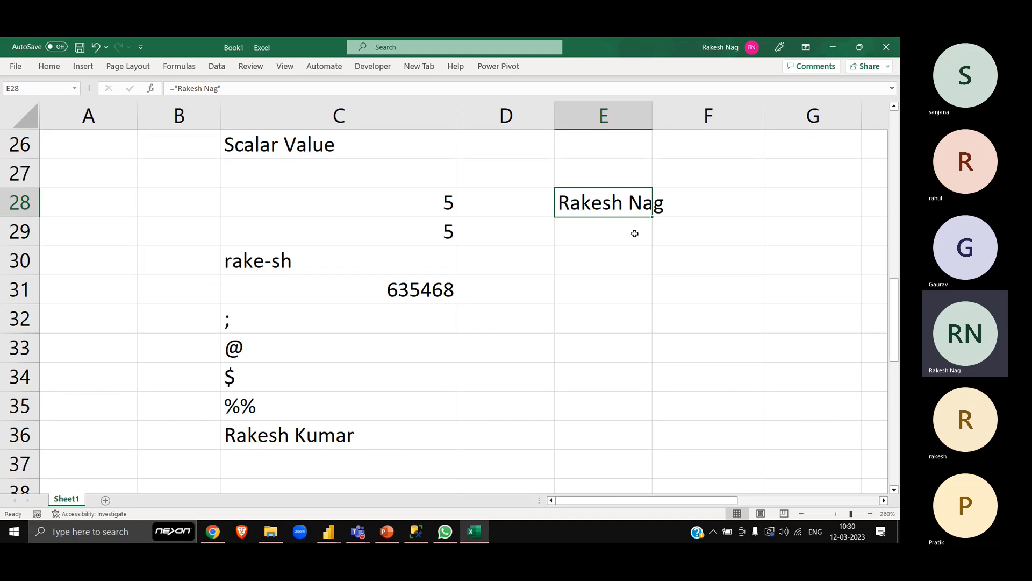
- Review the %% entry, the Scalar Value heading in C26 and the number in C31 along with the empty cells beside it
click(328, 407)
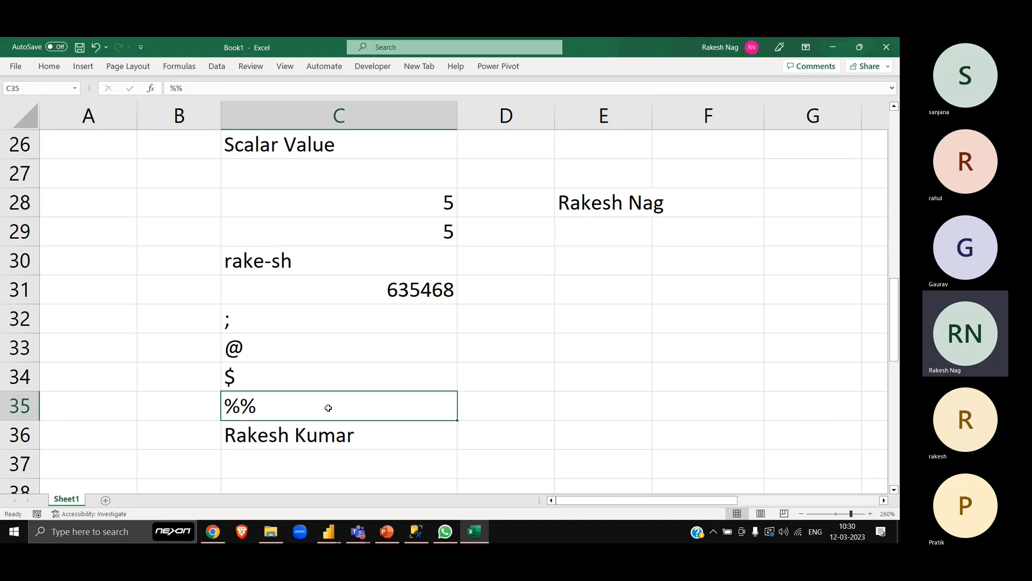
click(502, 410)
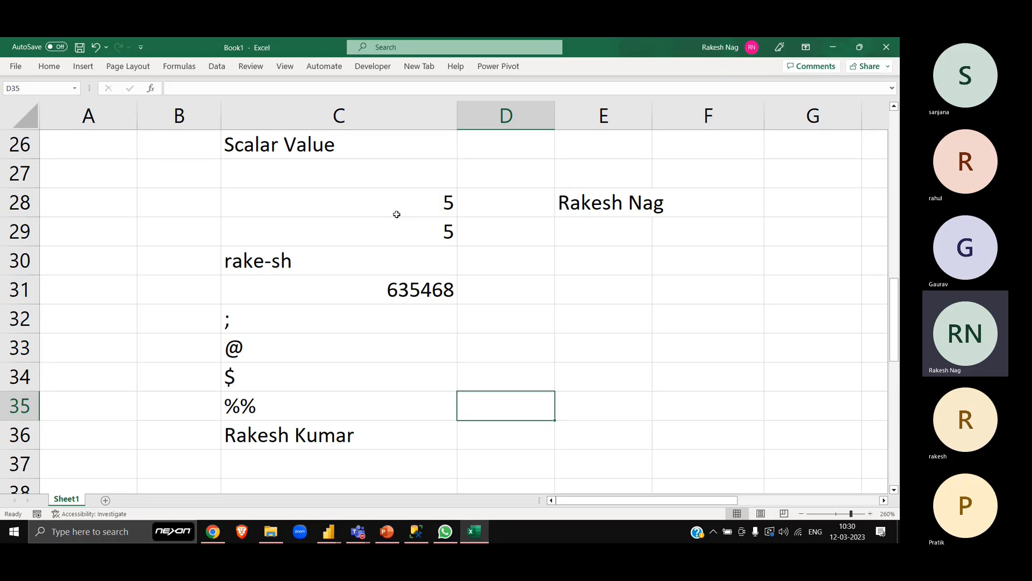
click(275, 144)
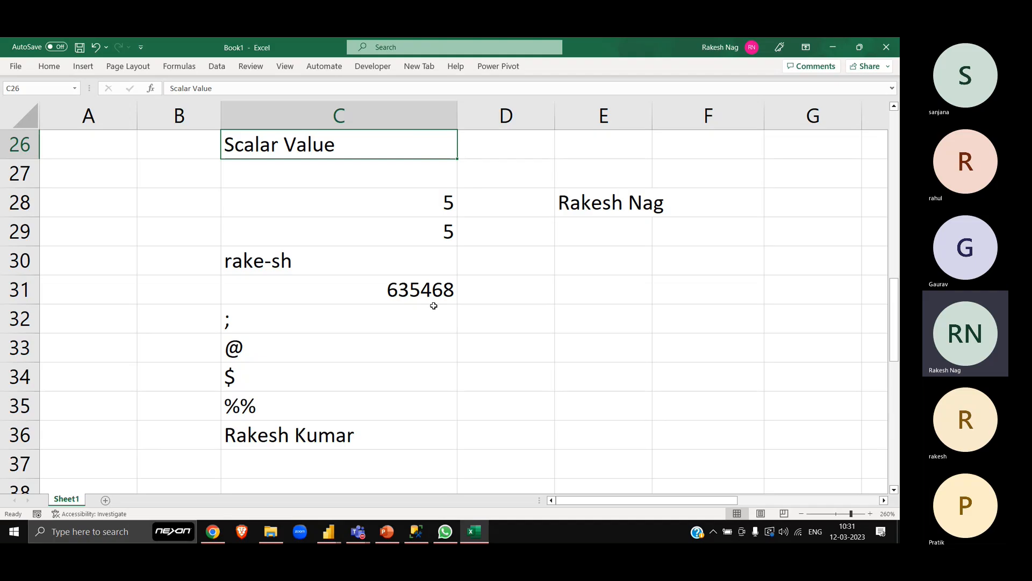
click(419, 289)
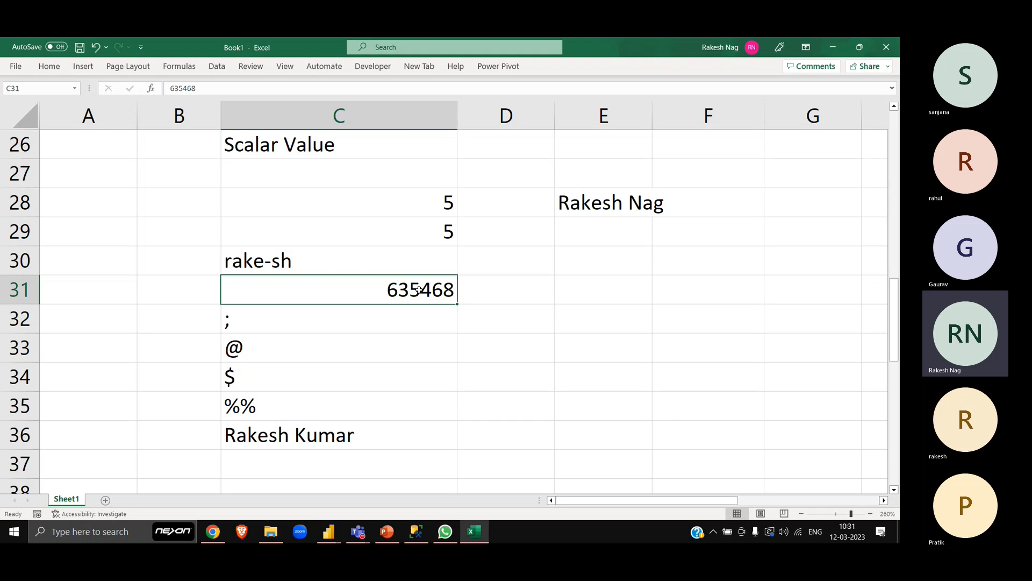
click(532, 291)
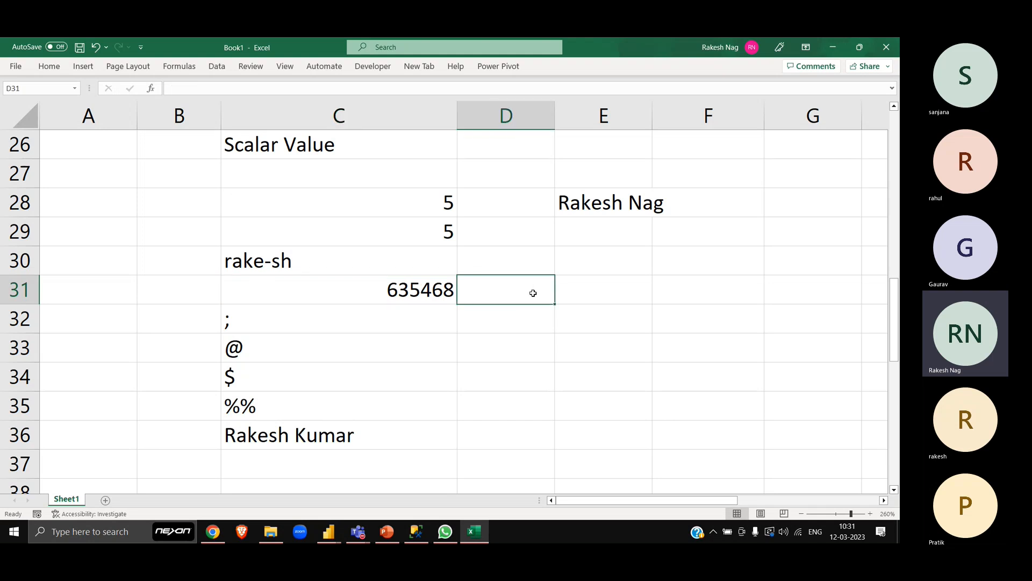
key(Right)
key(Right)
key(Right)
key(Left)
key(Left)
key(Left)
key(Up)
key(Up)
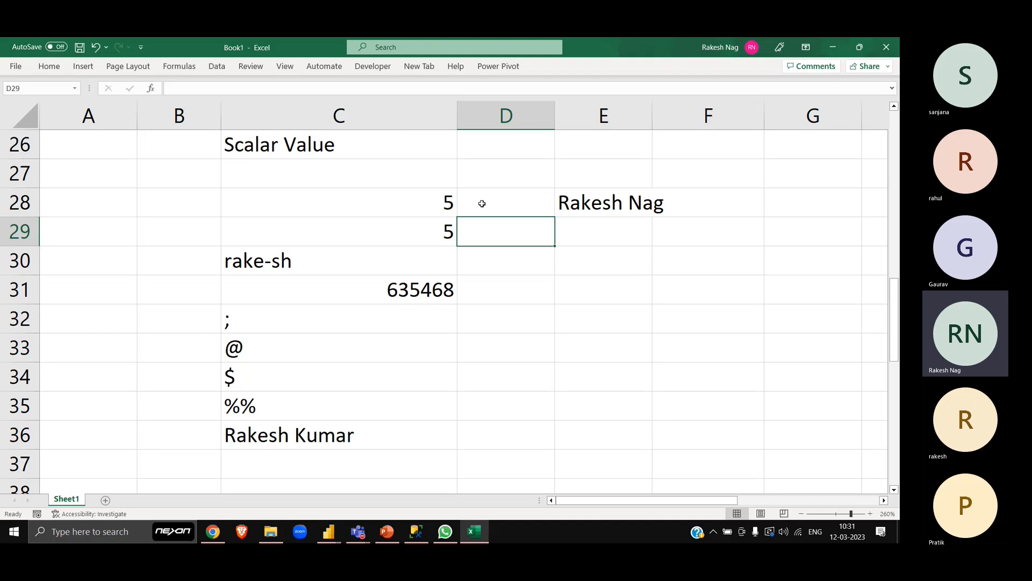
- Highlight the two 5s in C28:C29, and the complete list of scalar values in C28:C36
drag(425, 195, 428, 228)
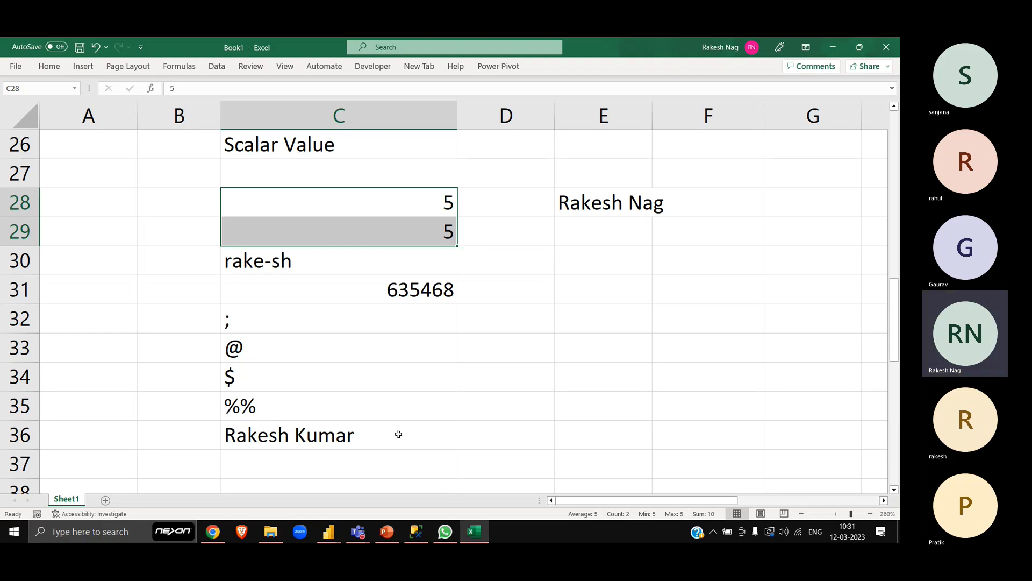
drag(398, 434, 393, 195)
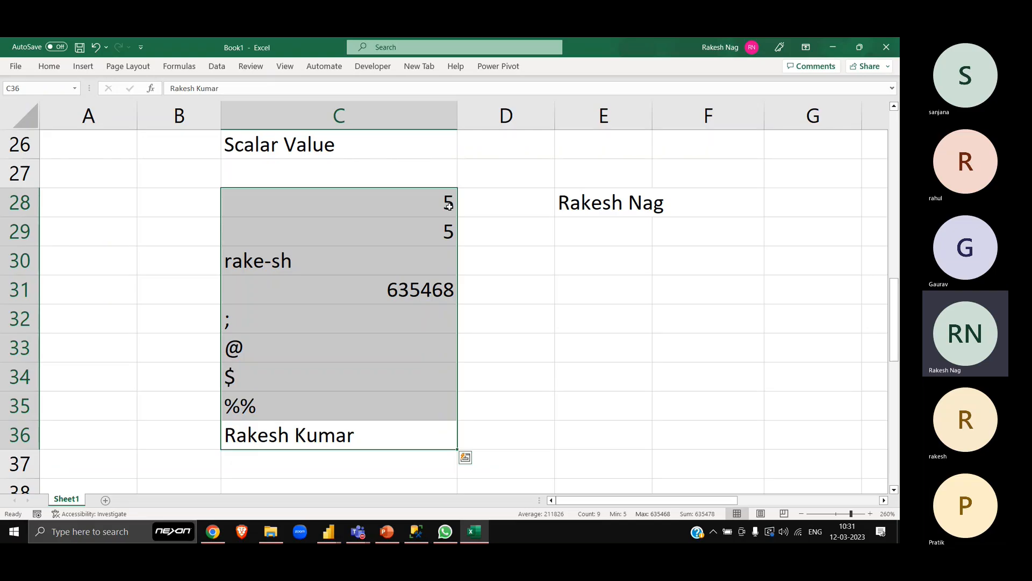
click(594, 273)
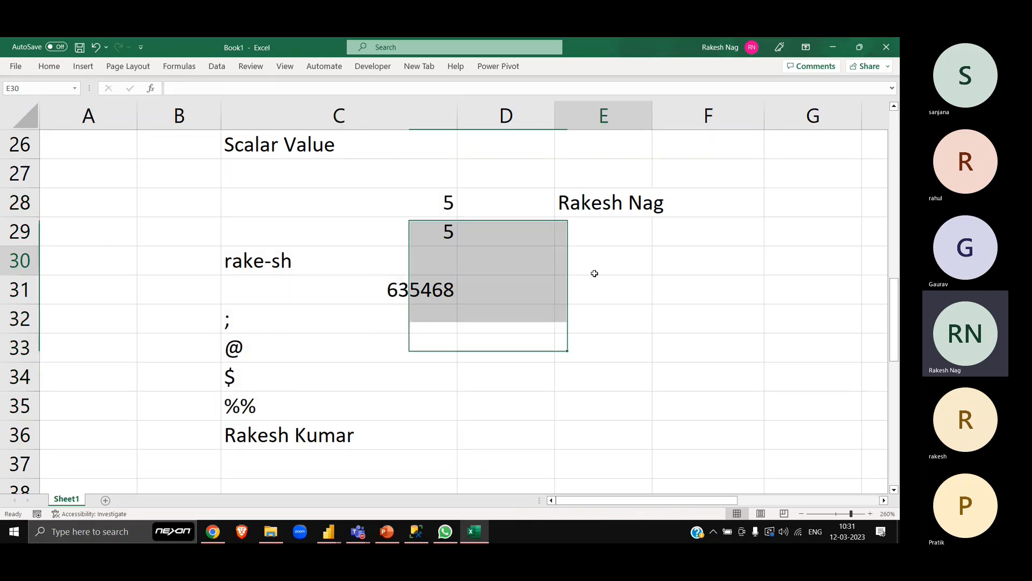
- Enter a second person's first name in E29 and highlight it together with the full name in E28
click(592, 210)
key(Down)
text(G)
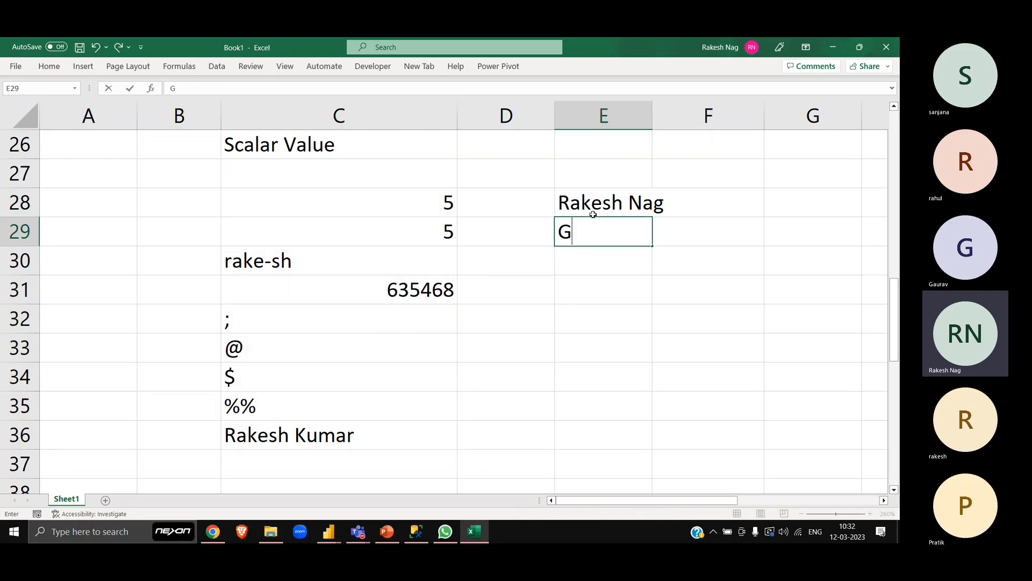
text(aurav)
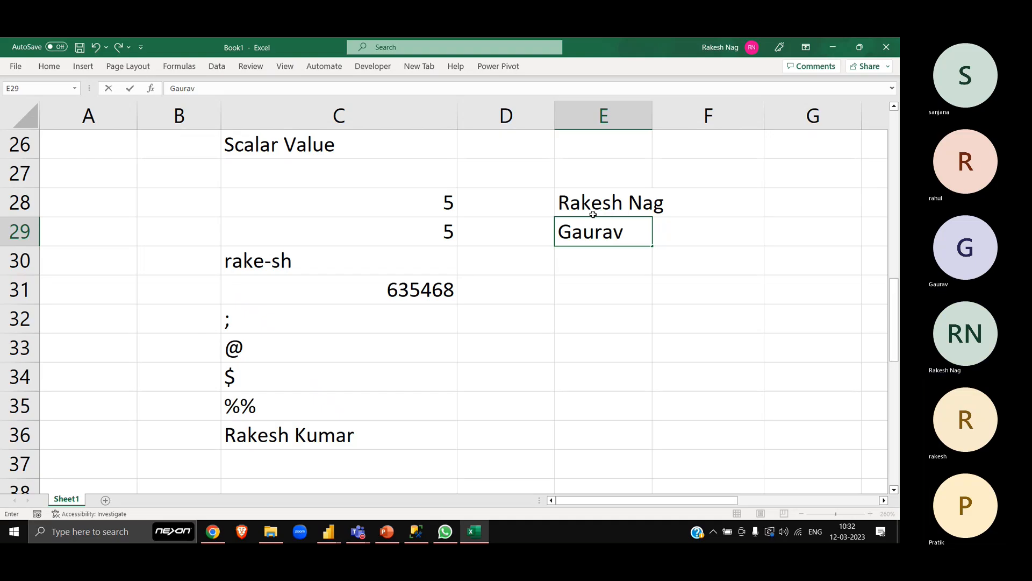
key(Return)
drag(594, 210, 592, 230)
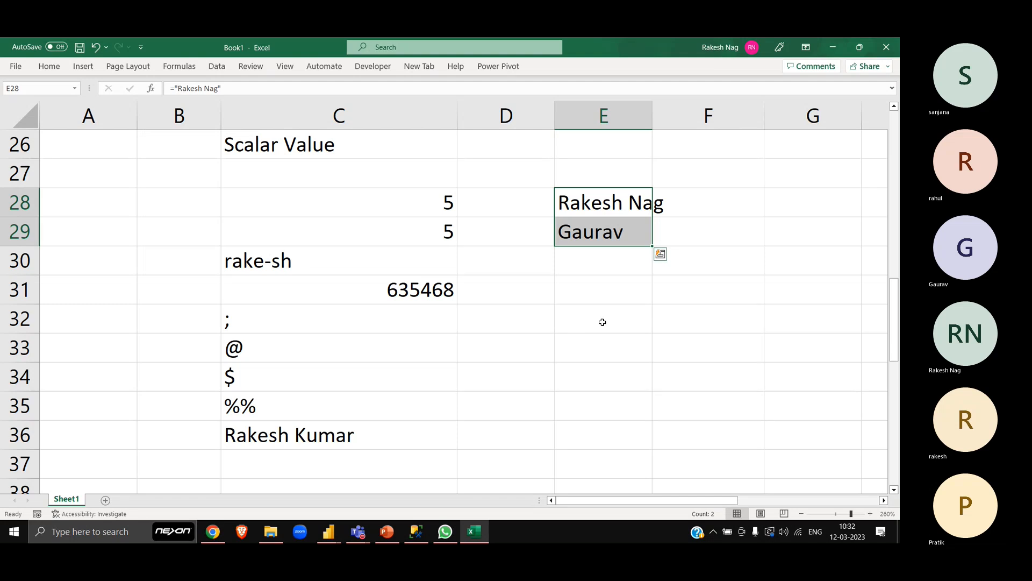
- Review the two names in E28:E29, and highlight the whole block of scalar value examples in C26:E36
click(587, 209)
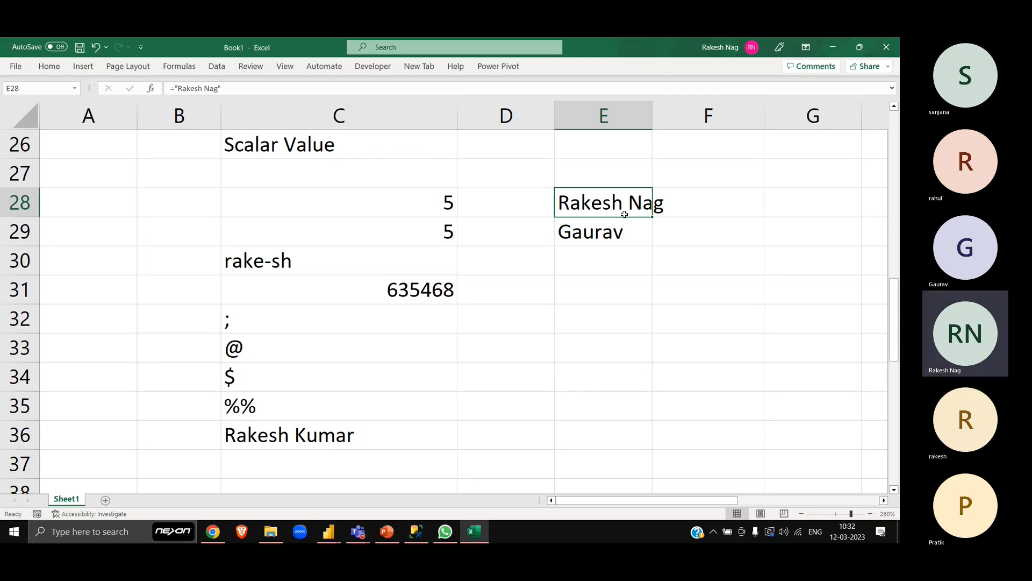
key(Up)
key(Down)
key(Down)
key(Up)
key(Up)
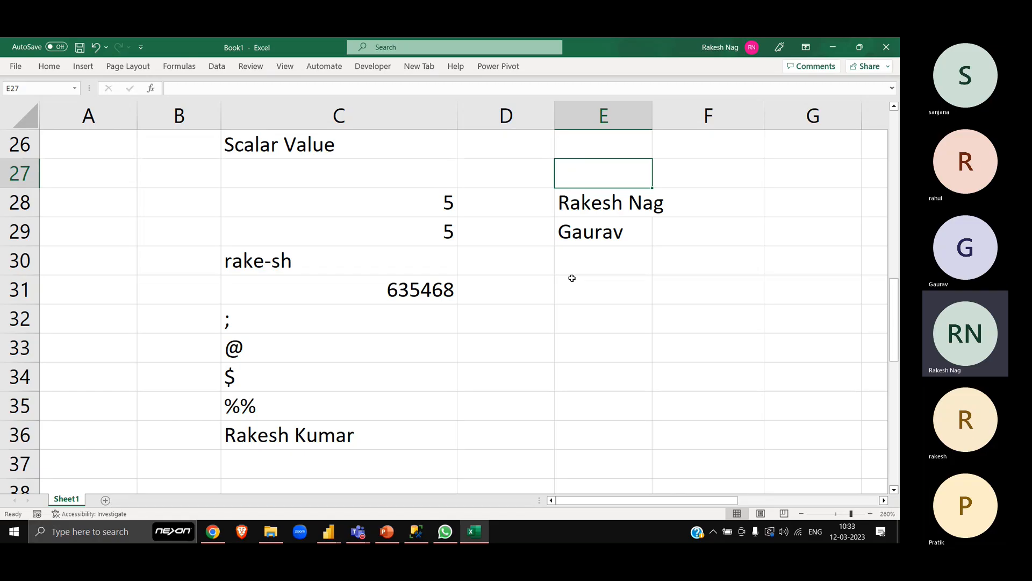
key(Left)
key(Left)
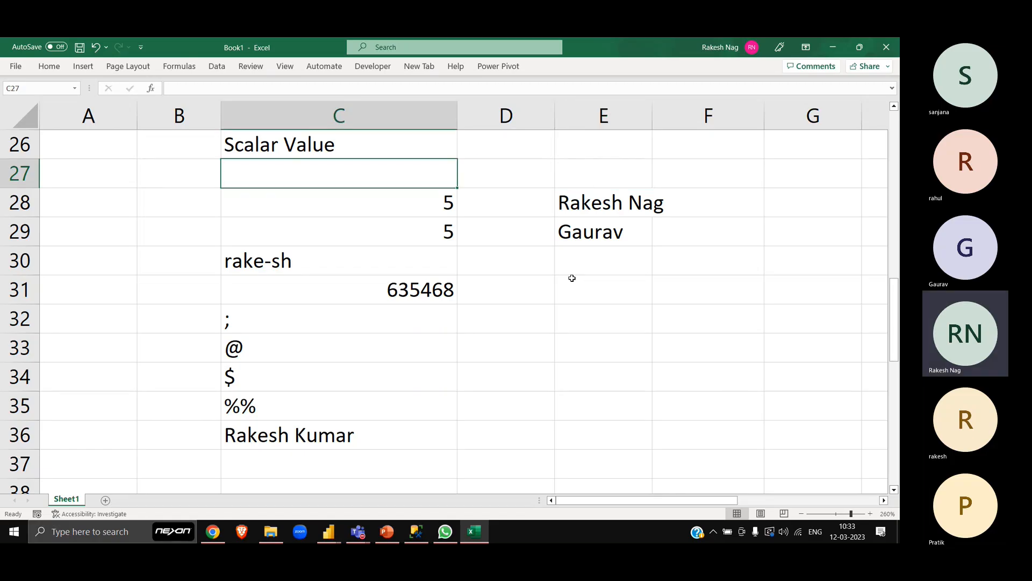
key(Up)
scroll(572, 278, up, 1)
key(shift+Down)
key(shift+Down)
key(shift+Down)
key(shift+Down)
key(shift+Down)
key(shift+Down)
key(shift+Down)
key(shift+Down)
key(shift+Down)
key(shift+Down)
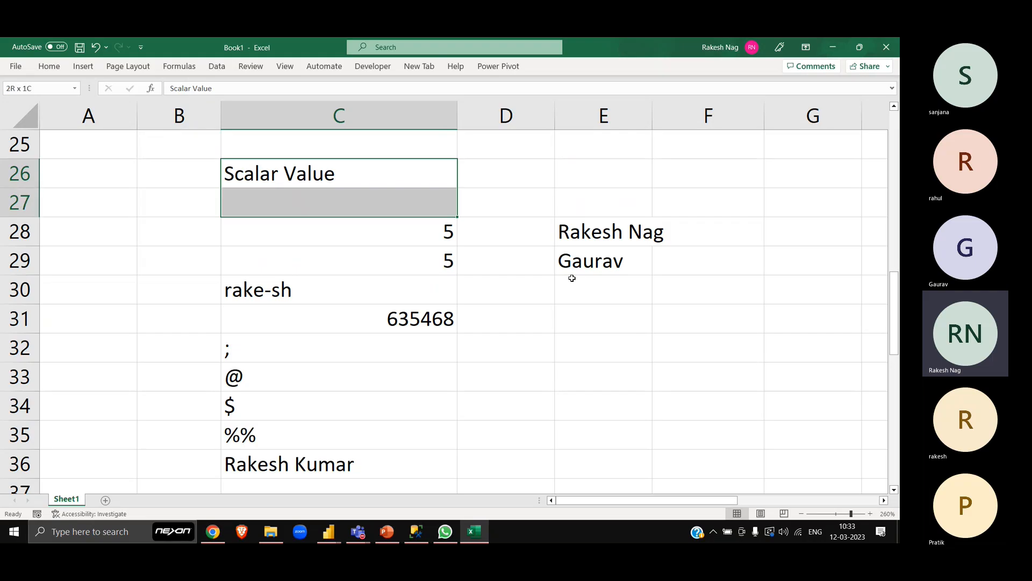
key(shift+Right)
key(shift+Right)
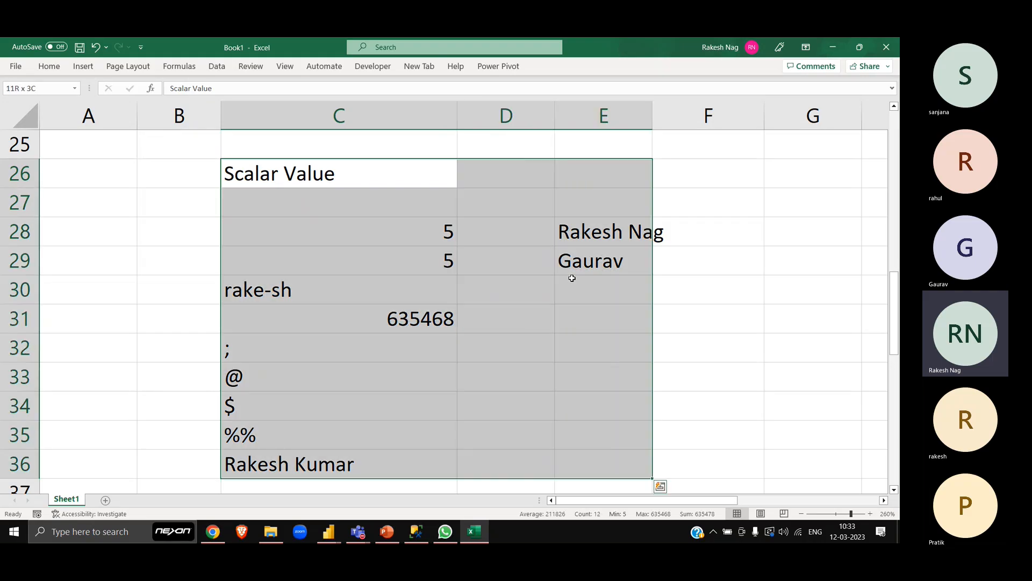
- Review the ShipCity query screenshots above the scalar examples with the sheet zoomed out to 140%
key(Up)
key(Up)
key(Up)
key(Up)
key(Up)
key(Up)
key(Up)
key(Up)
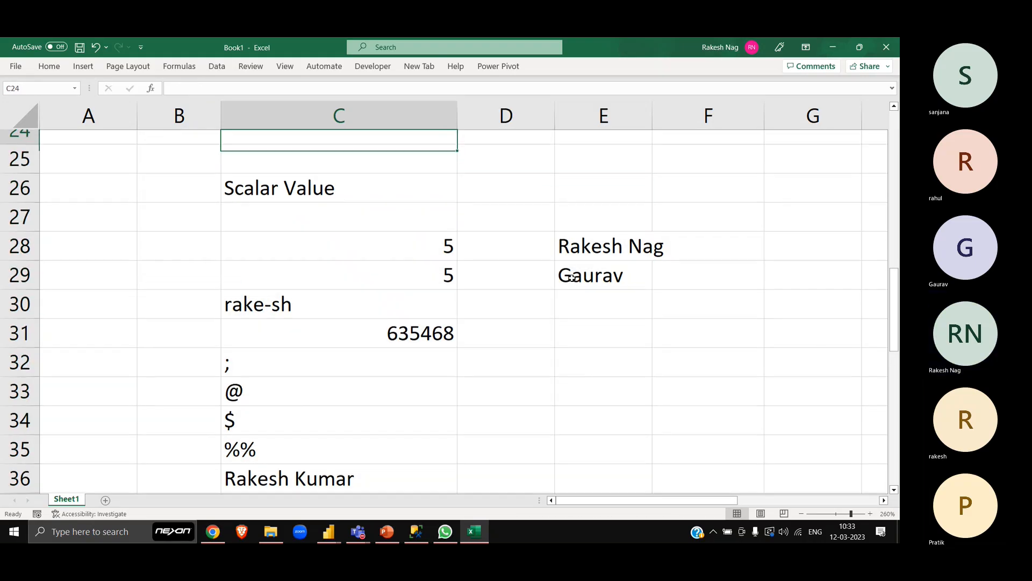
key(Up)
key(Up)
key(Up)
key(Up)
key(Up)
key(Up)
key(Up)
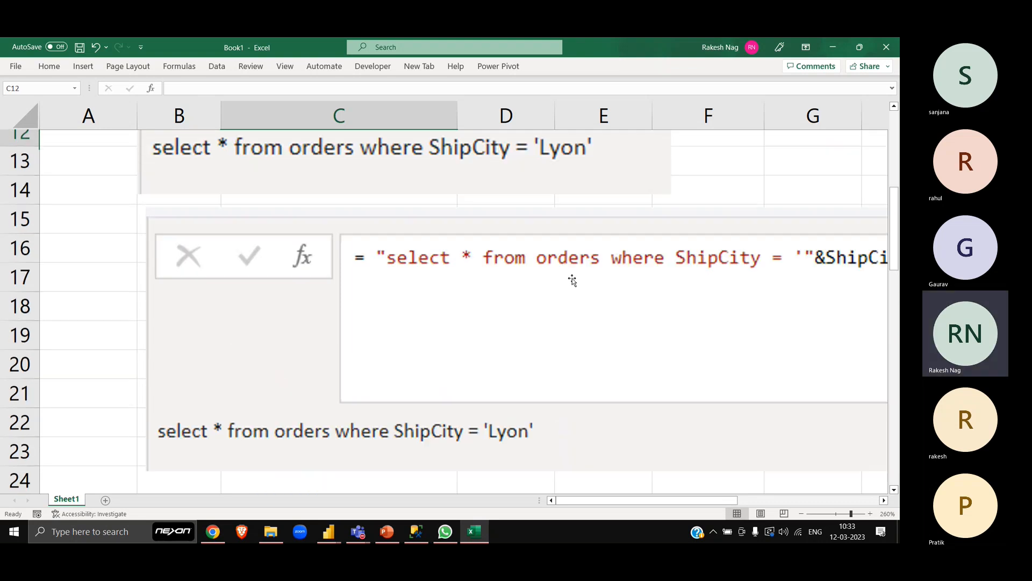
double_click(801, 514)
click(802, 513)
click(801, 514)
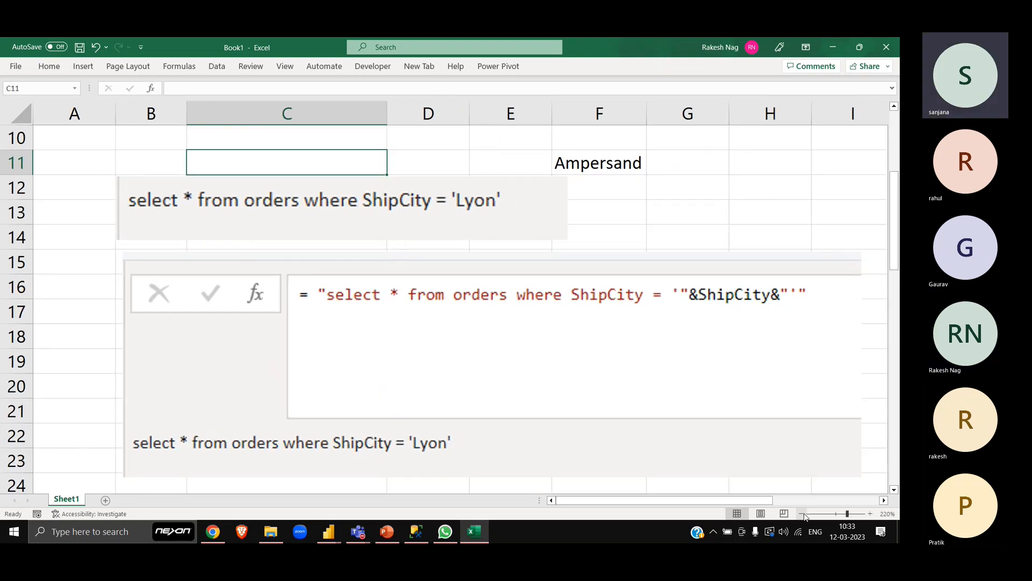
double_click(802, 513)
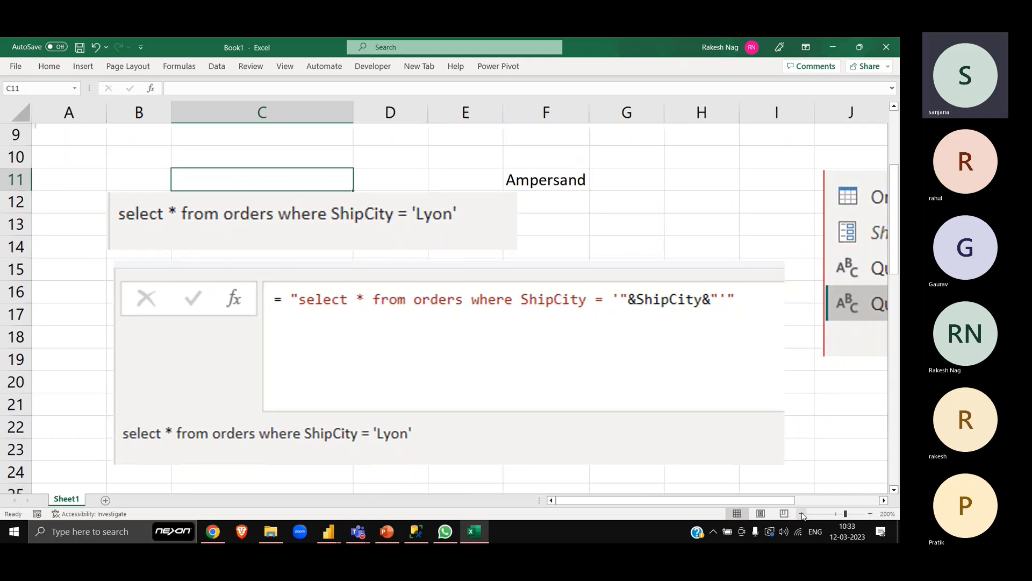
click(802, 513)
double_click(802, 513)
double_click(802, 514)
click(801, 514)
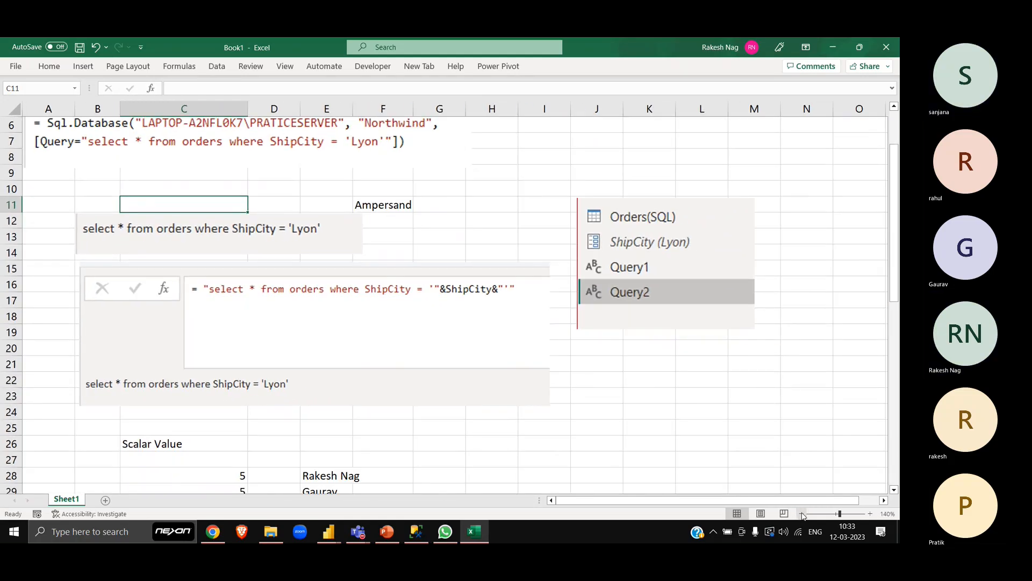
click(717, 426)
click(636, 368)
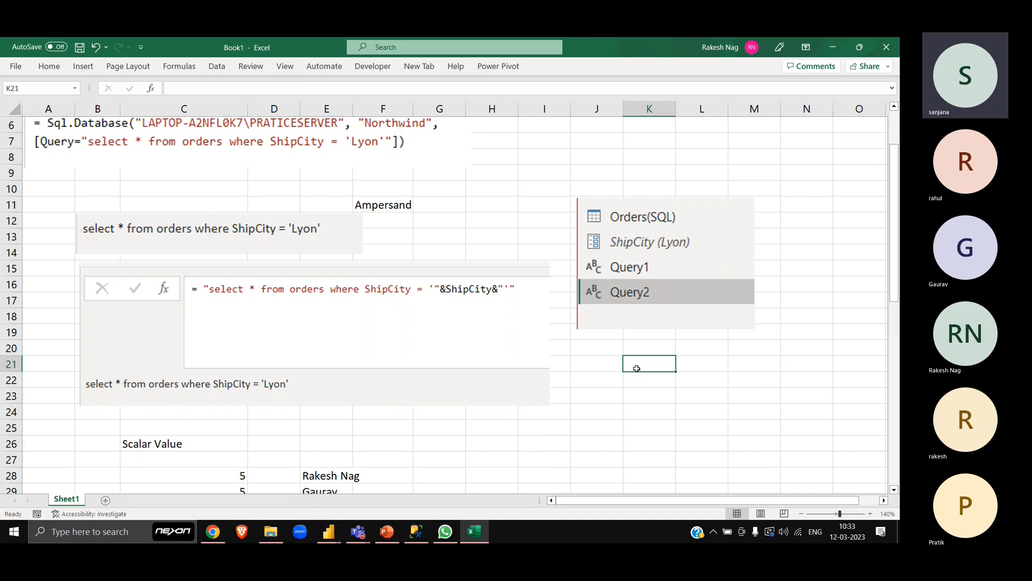
- Switch to the Power Query Editor and examine the suggested values options for the ShipCity parameter
key(alt+Tab)
key(alt+Tab)
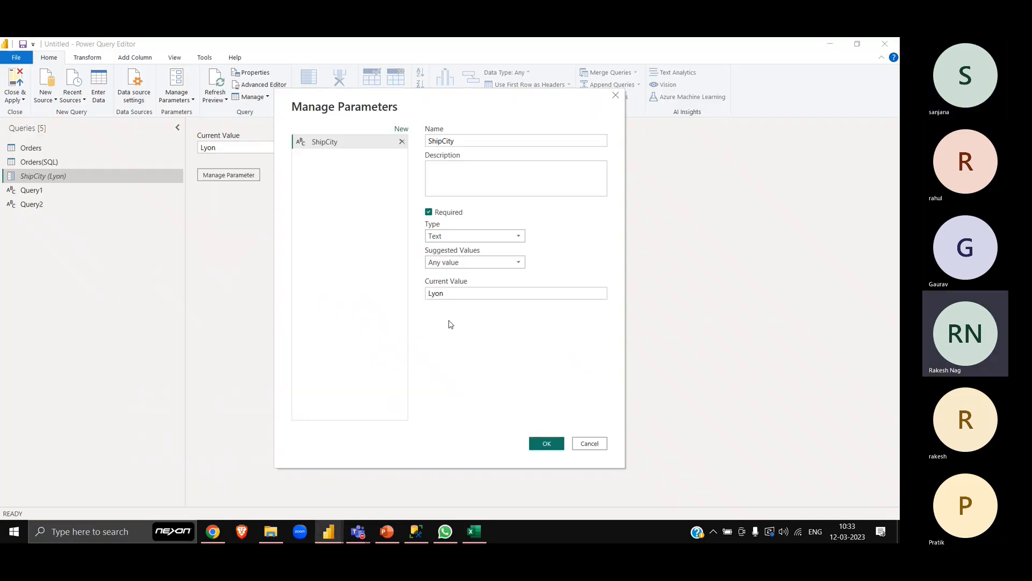
click(458, 264)
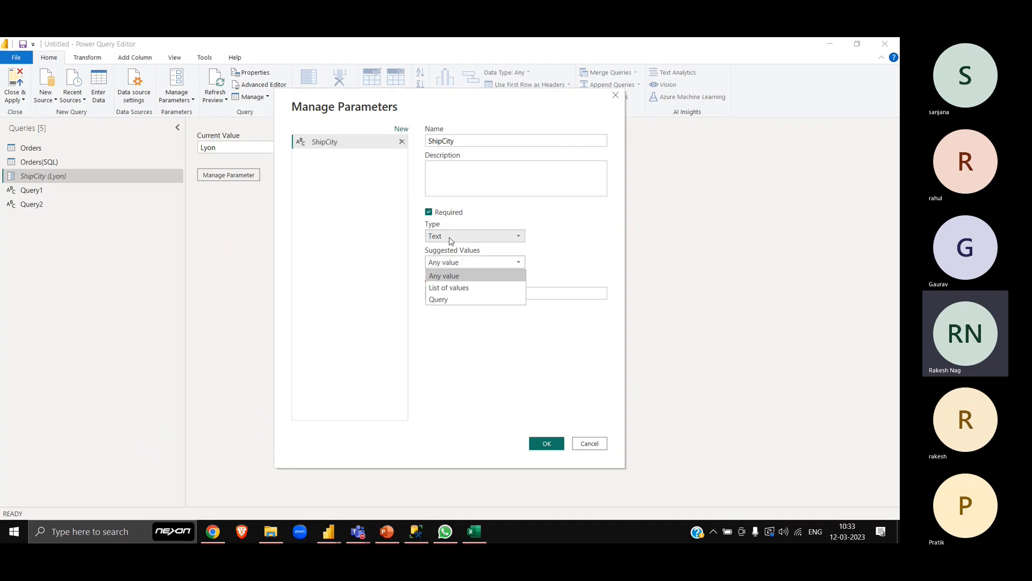
- Set the ShipCity parameter's type to Decimal Number and its current value to 6465
click(451, 238)
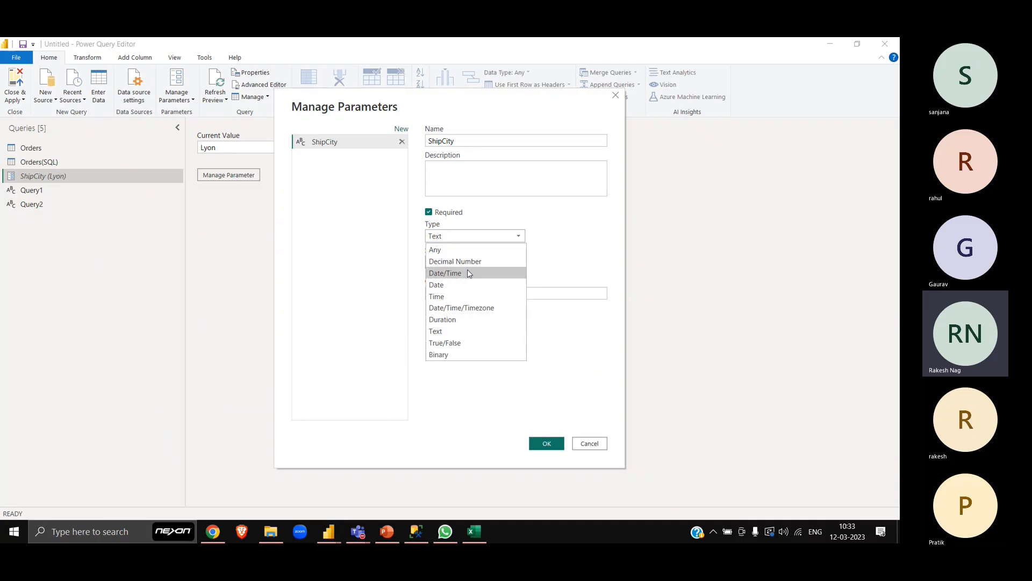
click(463, 263)
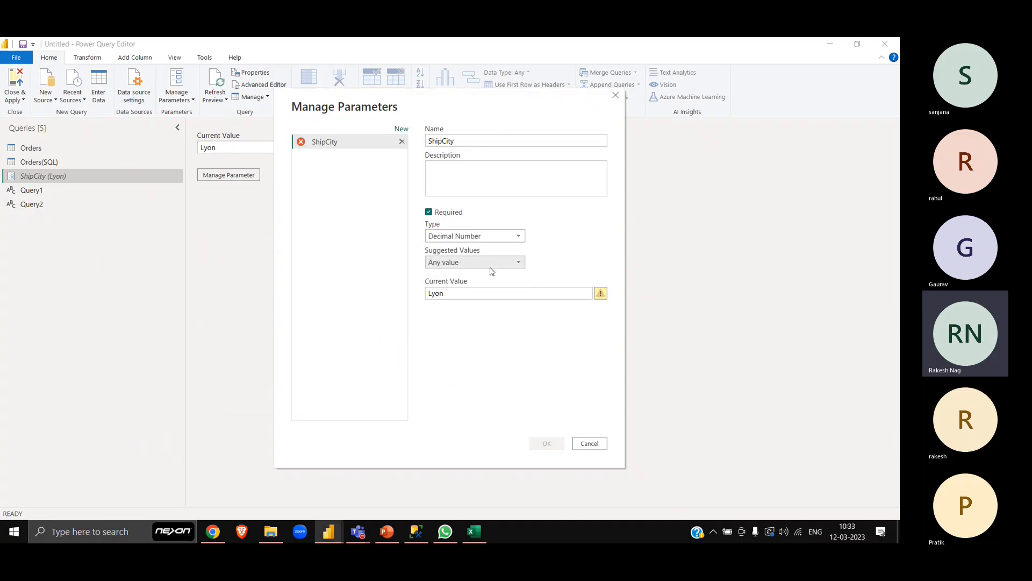
click(461, 293)
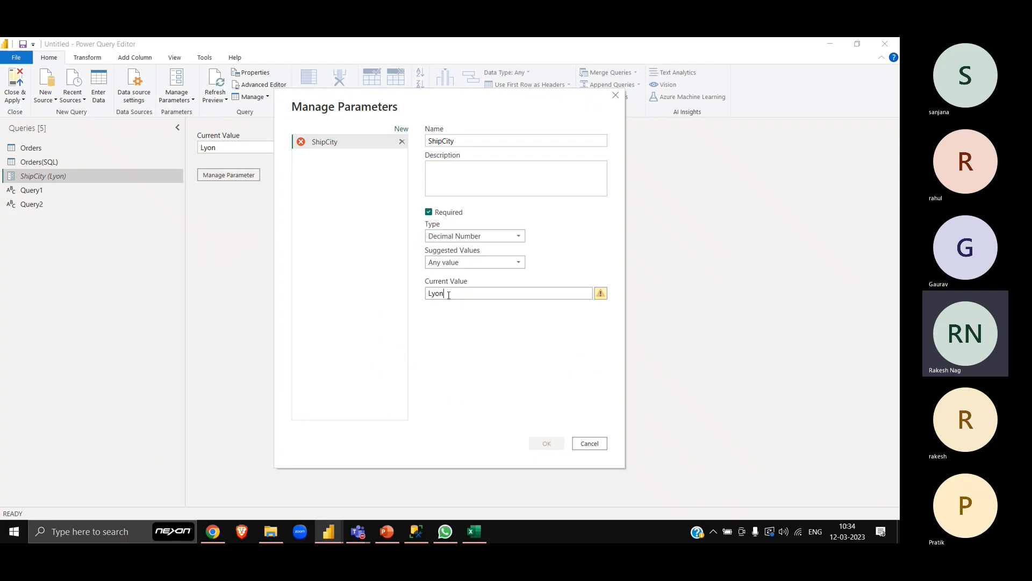
key(BackSpace)
key(BackSpace)
key(BackSpace)
key(BackSpace)
text(6465)
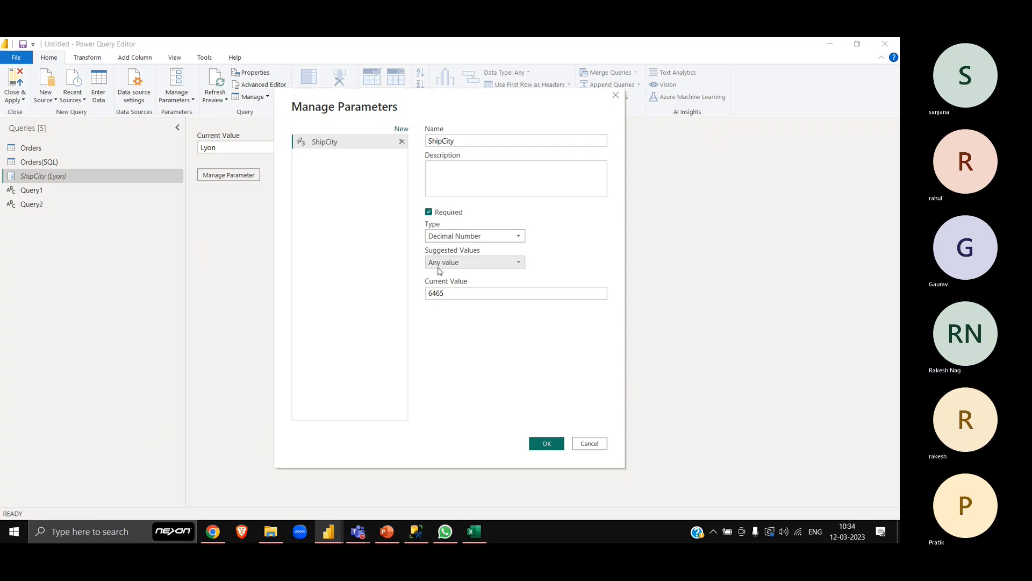
- Set the ShipCity parameter's type back to Text and clear its current value
click(457, 237)
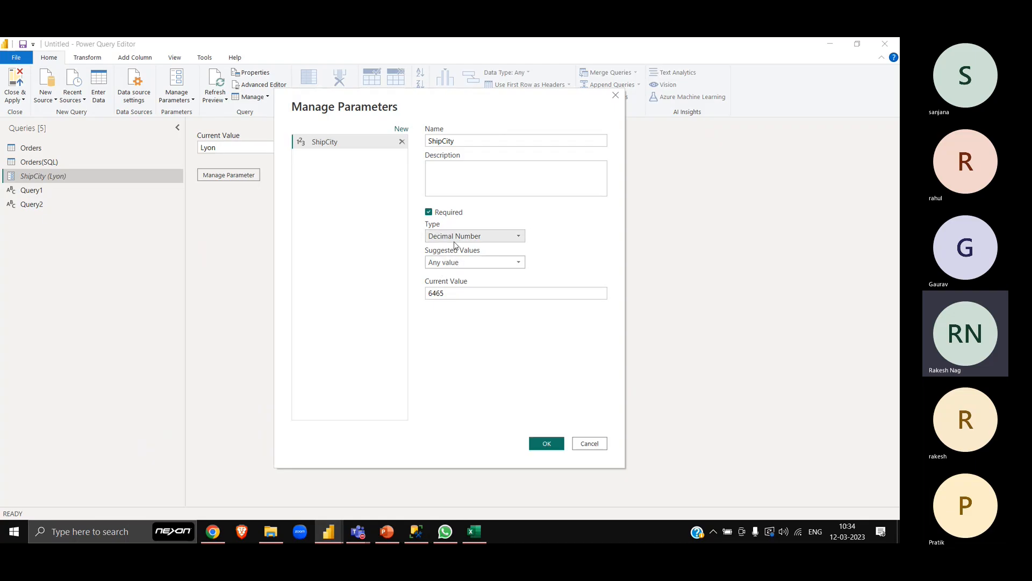
click(442, 331)
click(456, 263)
click(479, 422)
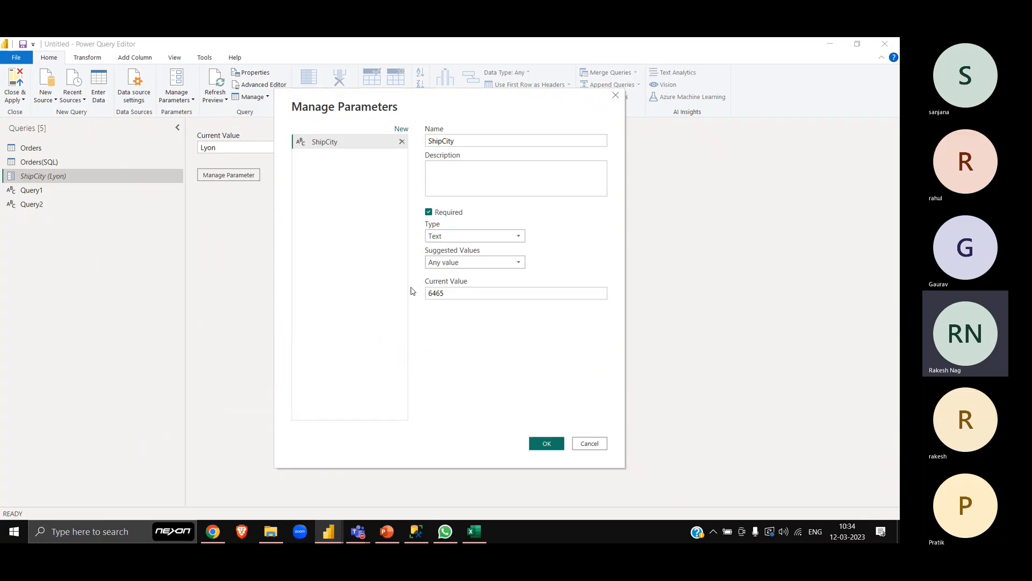
click(483, 293)
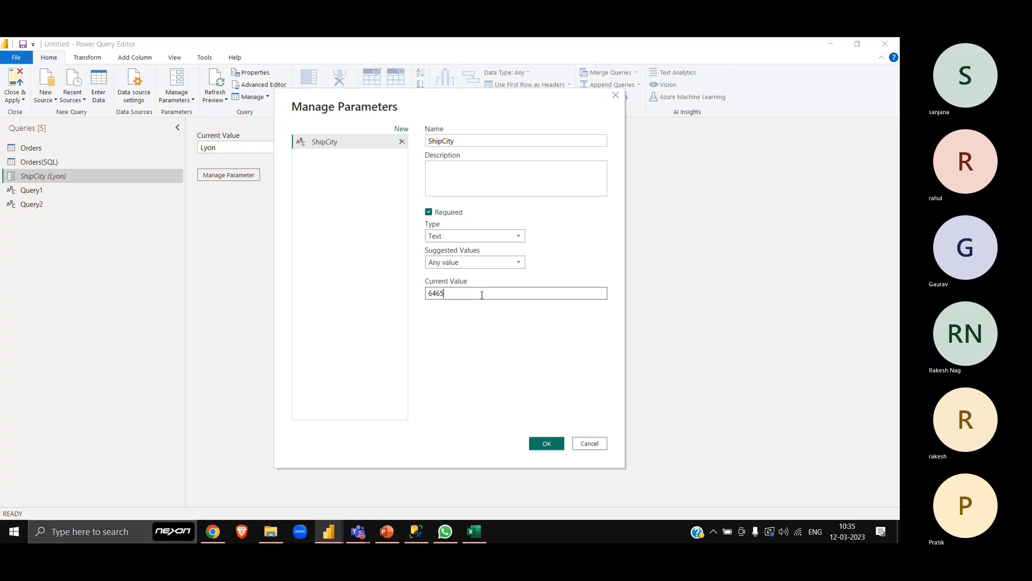
key(BackSpace)
key(BackSpace)
key(BackSpace)
key(BackSpace)
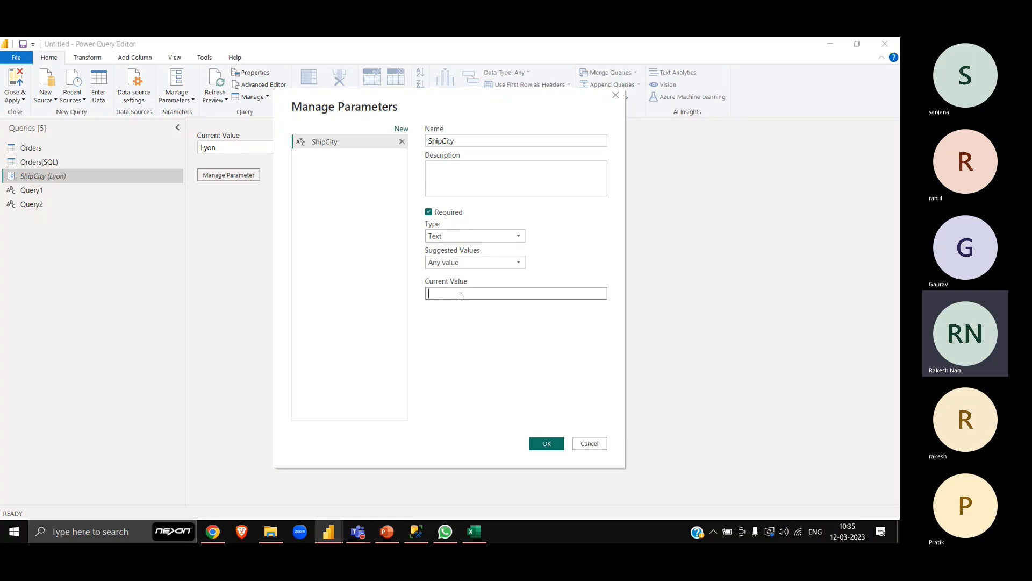
- Change the ShipCity parameter's suggested values to List of values, and add Seattle and Lyon to the list
click(460, 264)
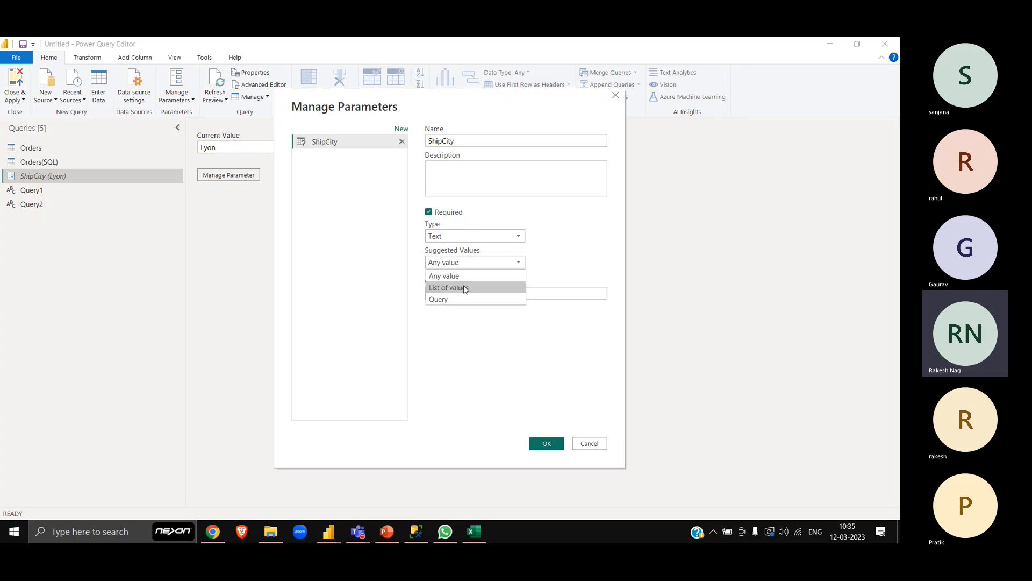
click(466, 289)
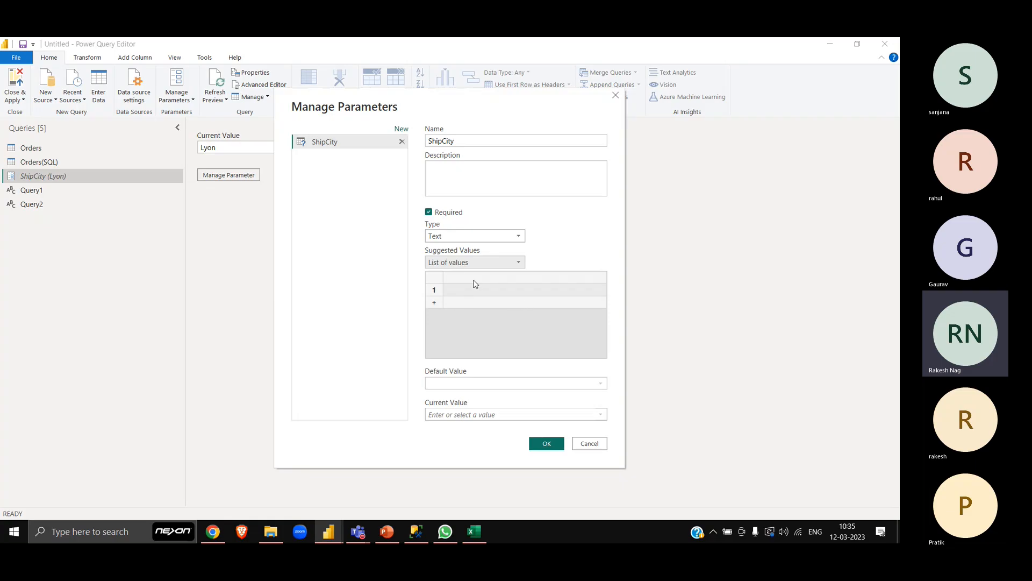
click(473, 296)
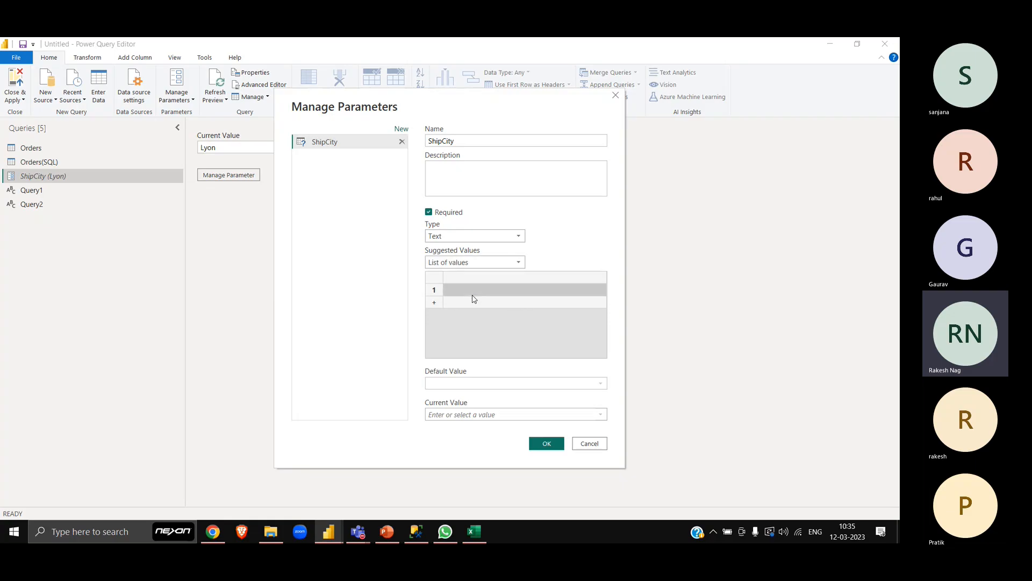
text(Sea)
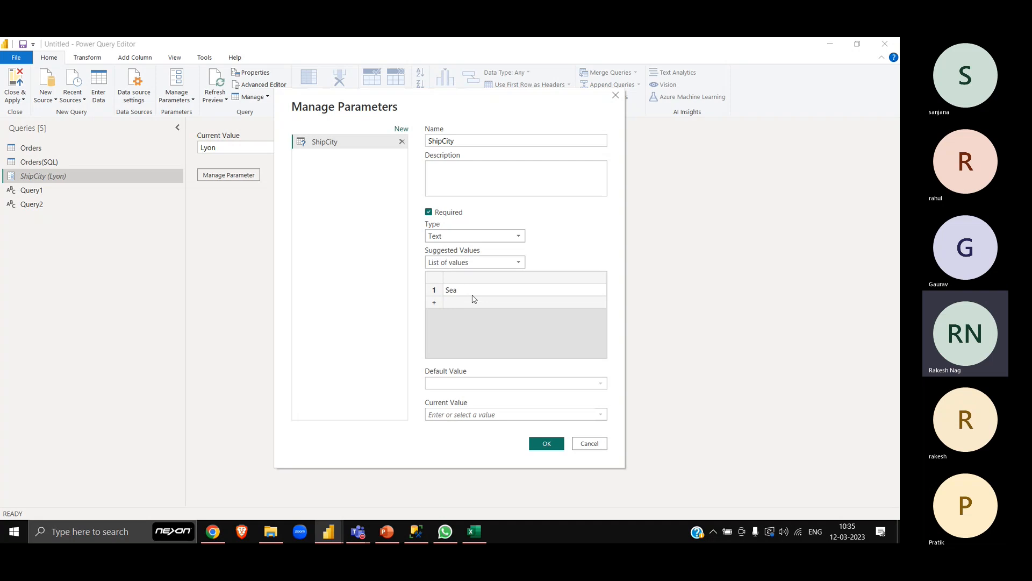
text(ttle)
key(Return)
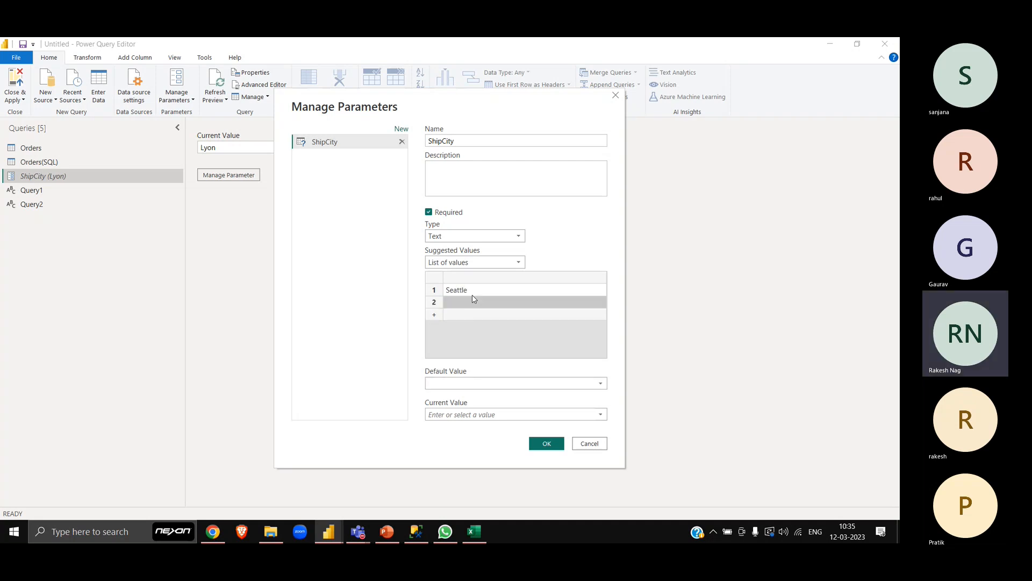
click(473, 297)
text(Lyon)
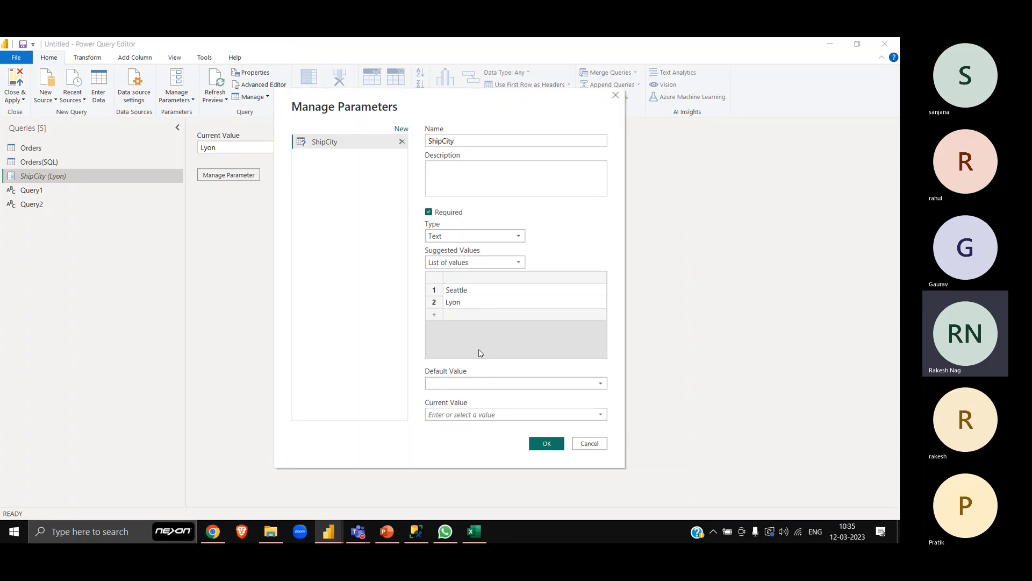
click(481, 352)
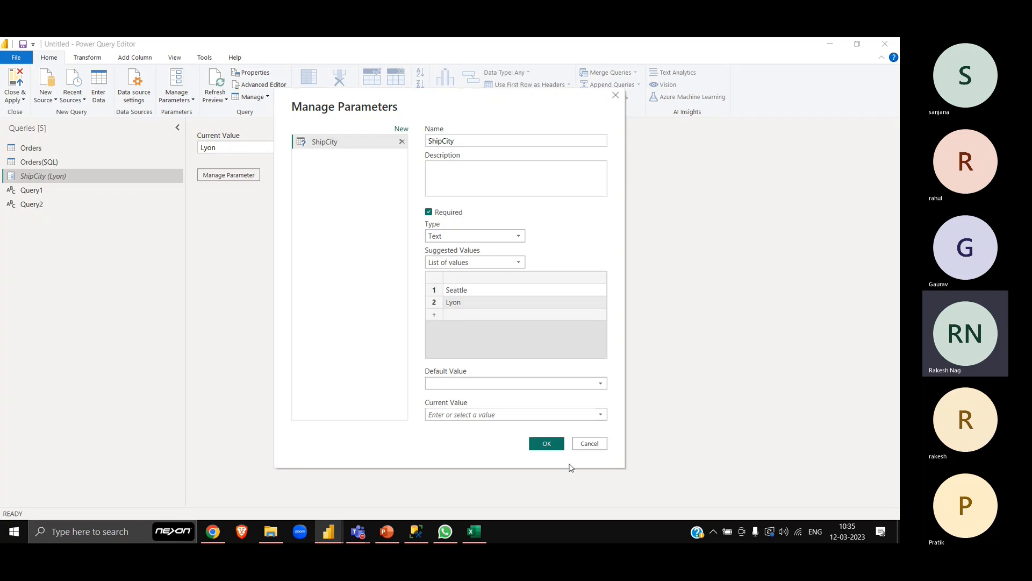
- Set both the current value and default value of ShipCity to Lyon, and apply the parameter changes
click(507, 415)
click(597, 414)
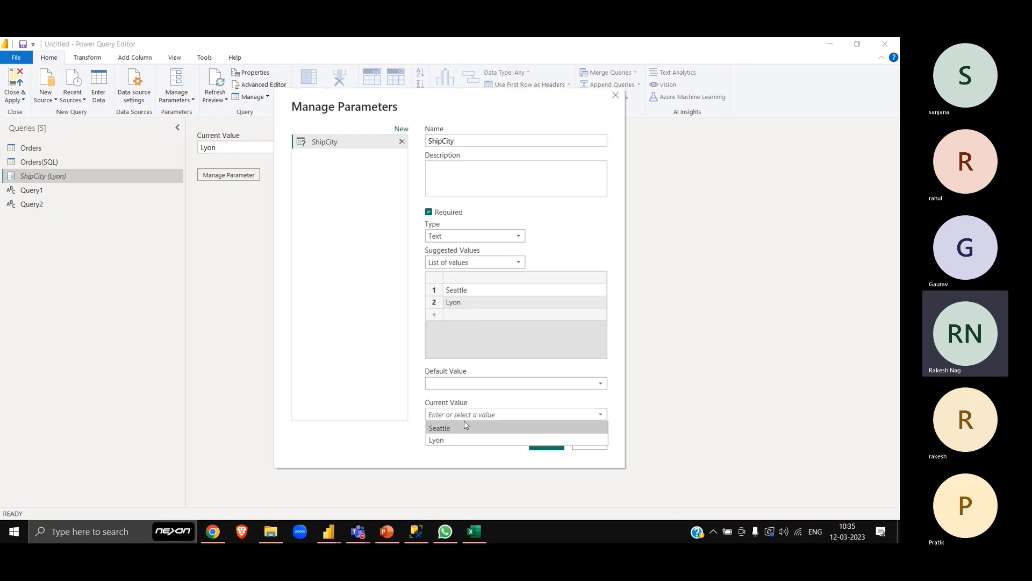
click(466, 439)
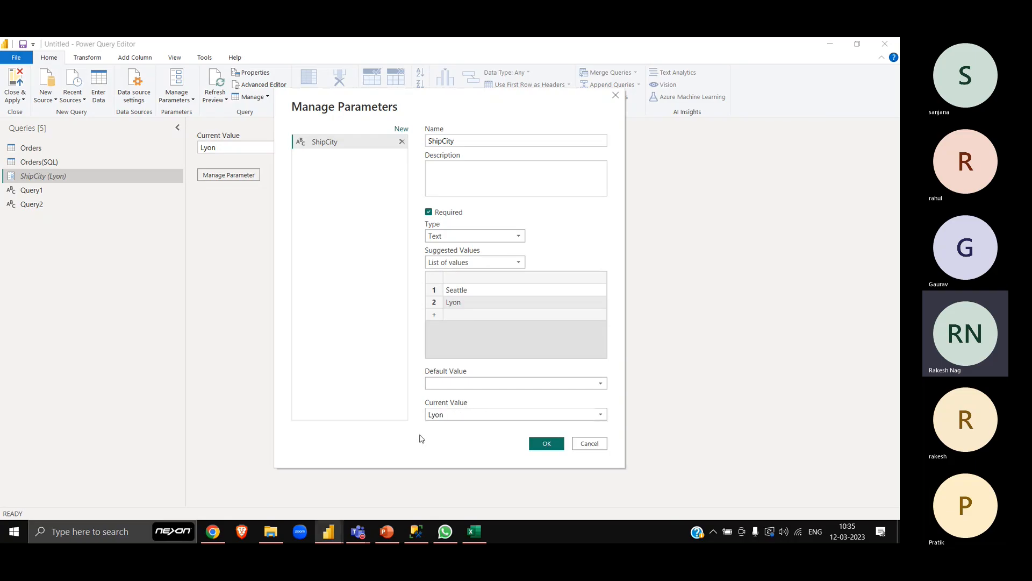
click(601, 382)
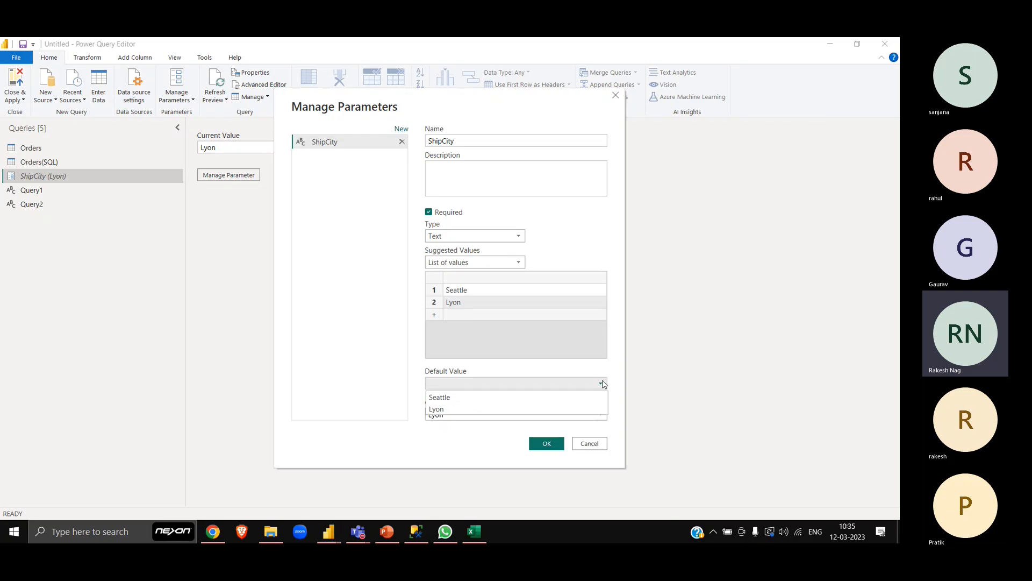
click(465, 409)
click(547, 443)
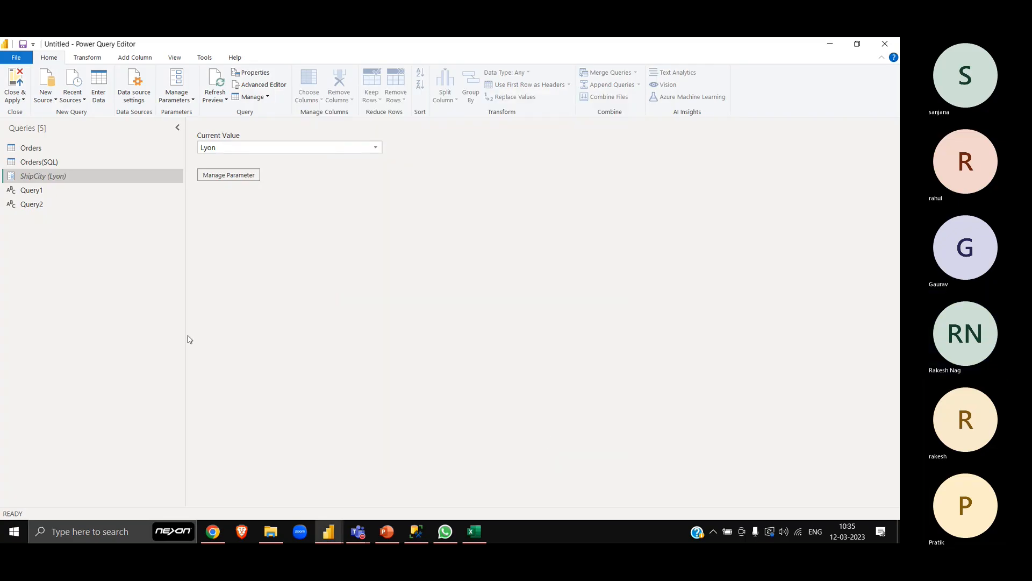
- Examine the choices offered for ShipCity's current value and the Query option for its suggested values, without applying changes
click(376, 148)
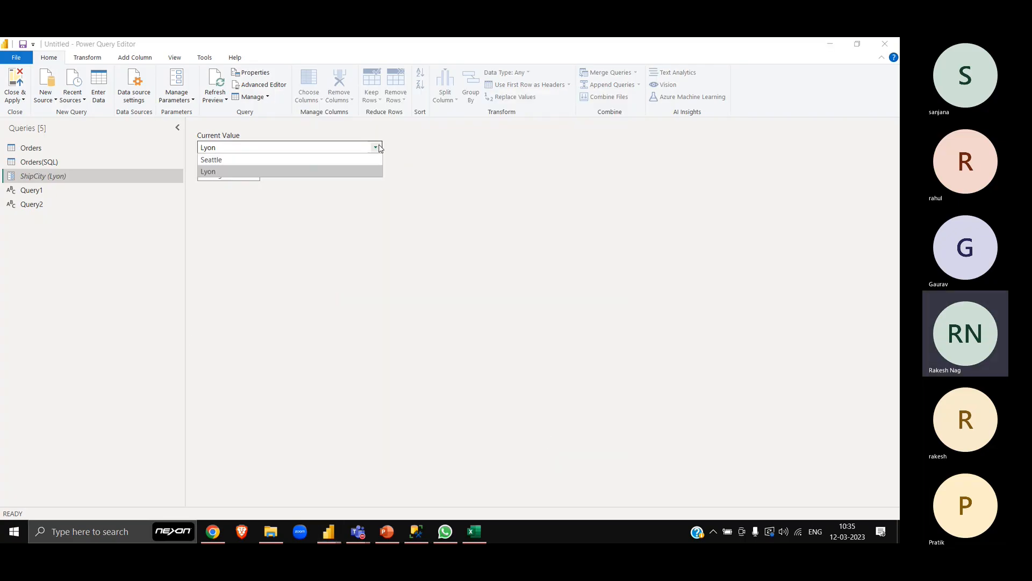
click(349, 271)
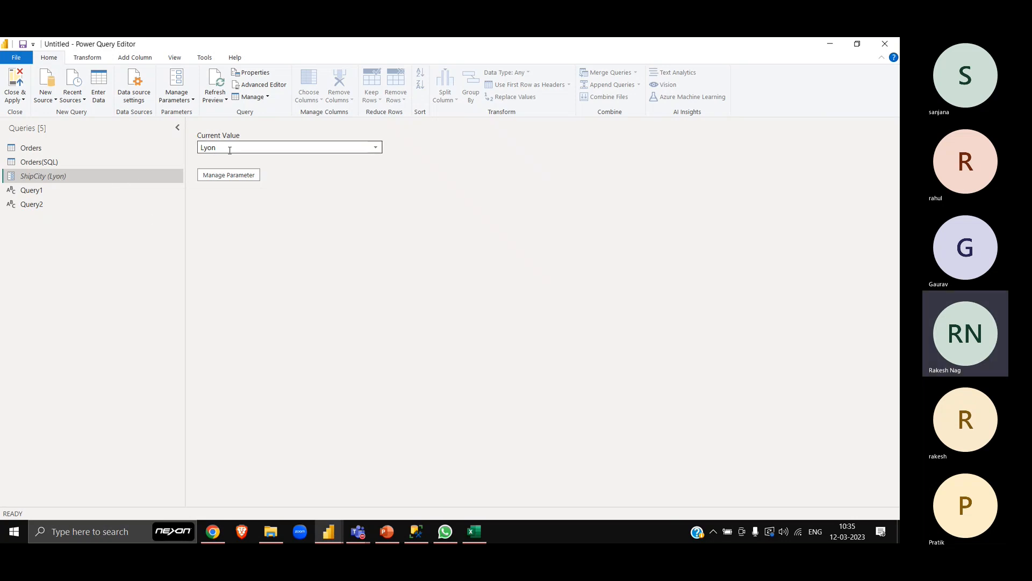
click(207, 178)
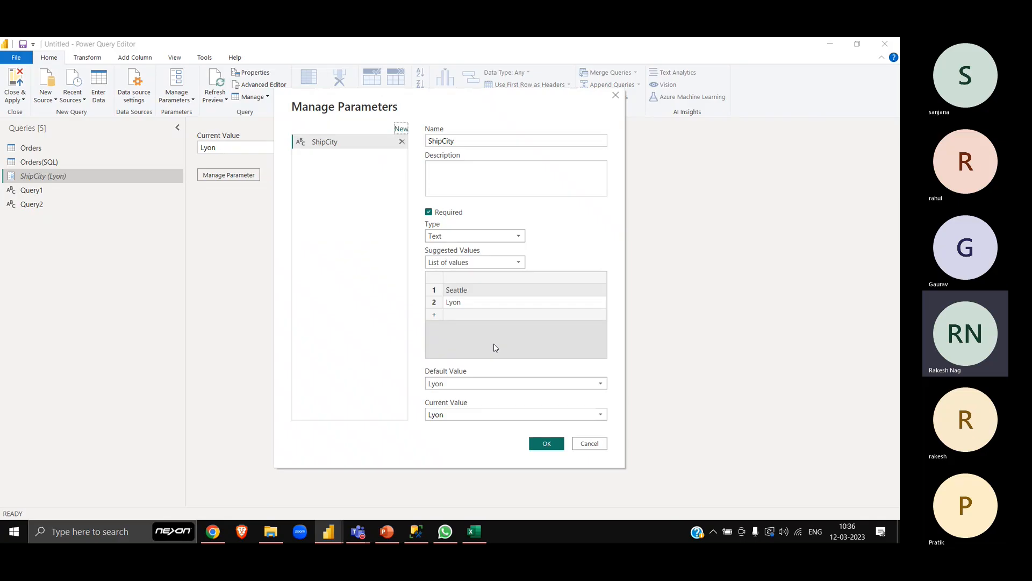
click(491, 264)
click(457, 300)
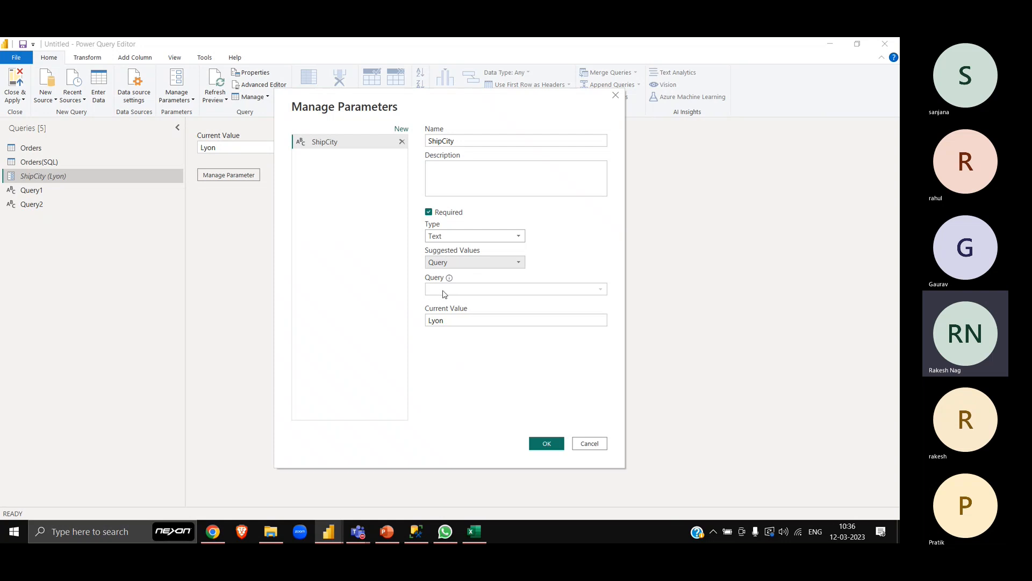
click(616, 95)
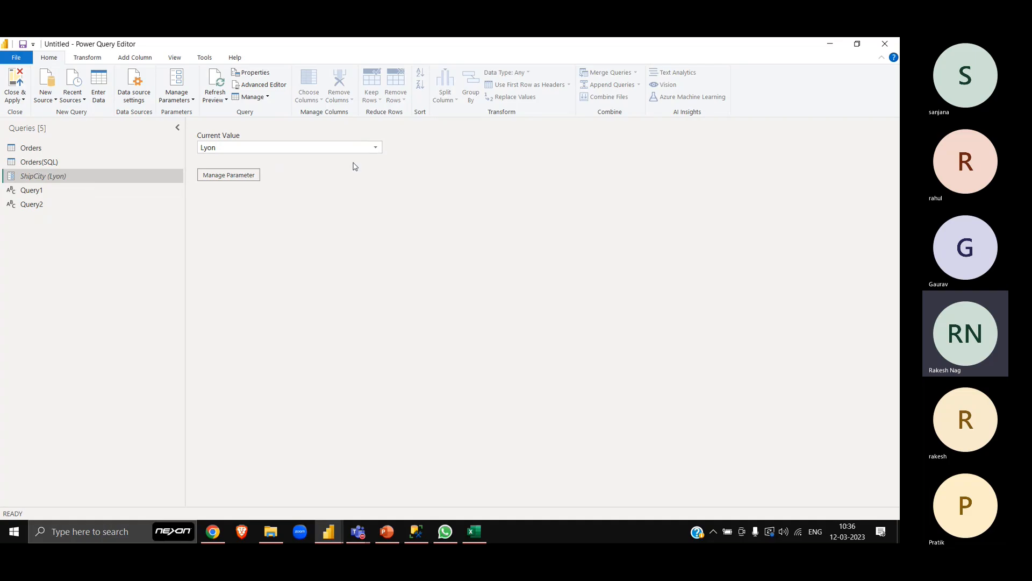
click(376, 148)
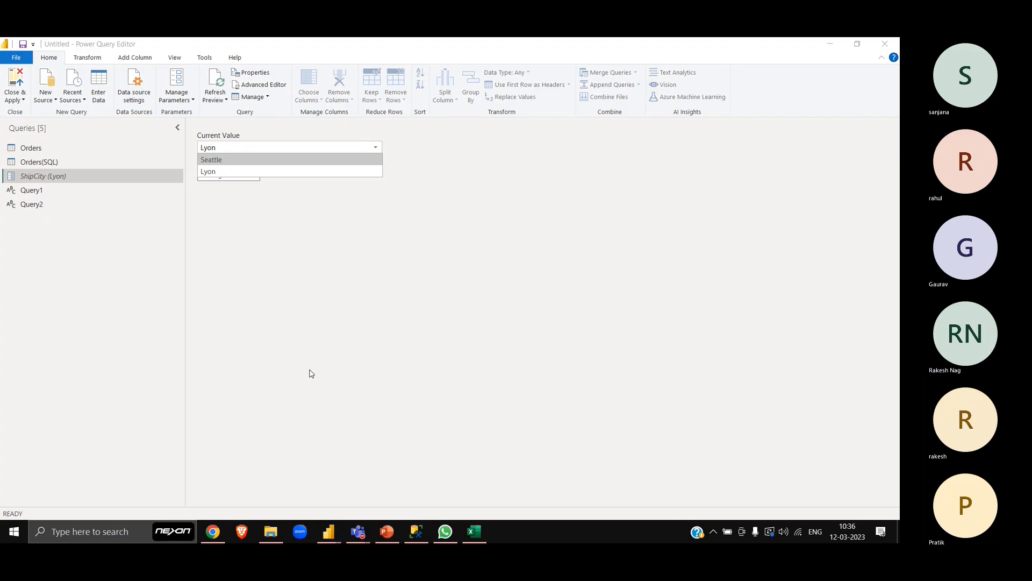
click(291, 325)
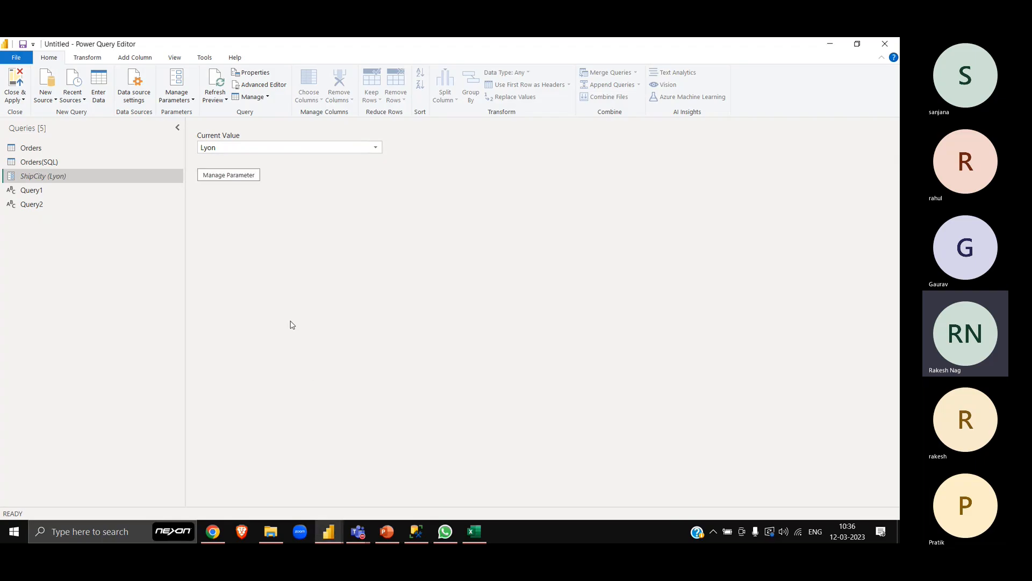
- Inspect the ShipCity column in the results of the Orders(SQL) query
click(26, 167)
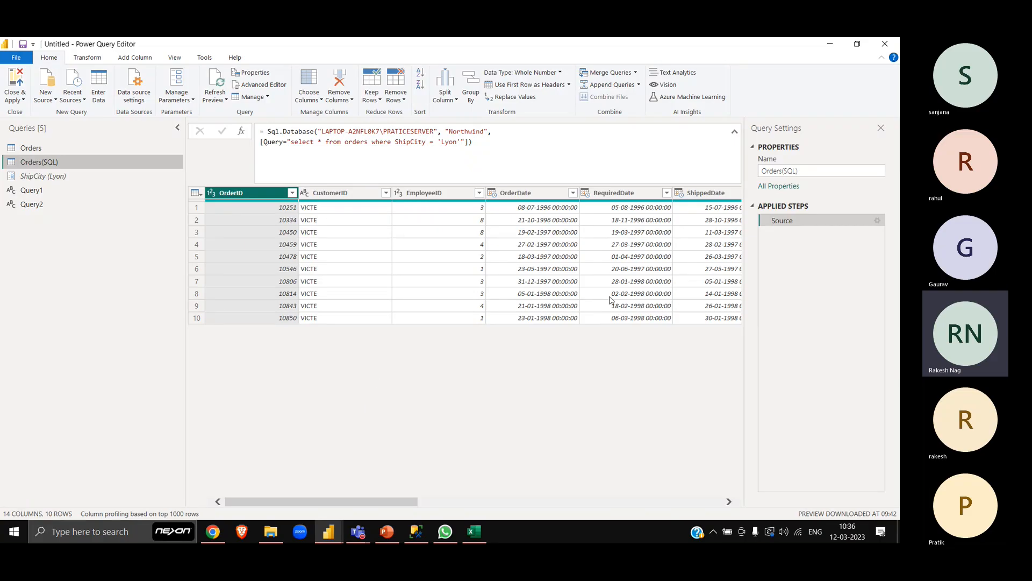
scroll(610, 299, right, 5)
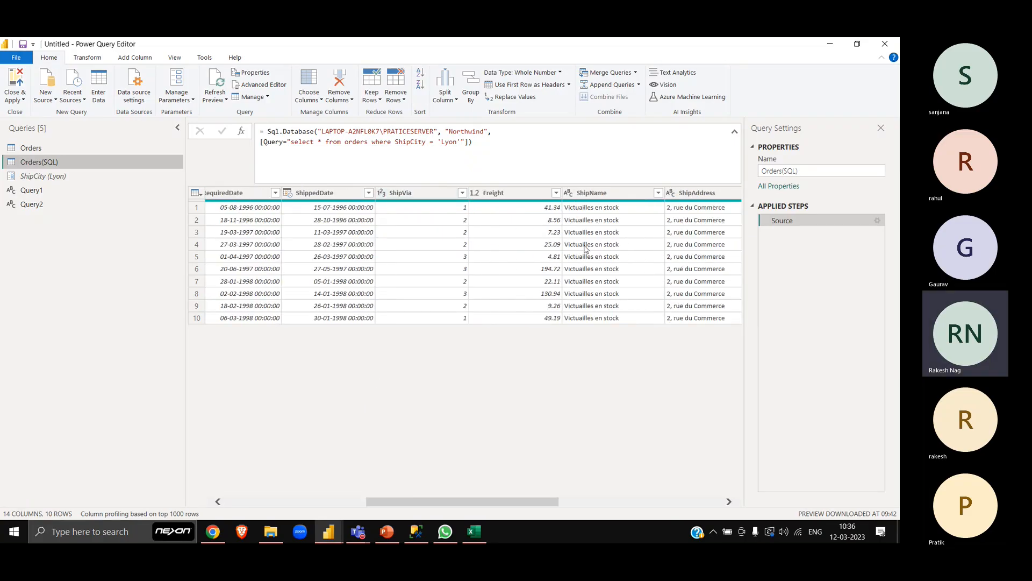
scroll(584, 248, right, 3)
click(430, 197)
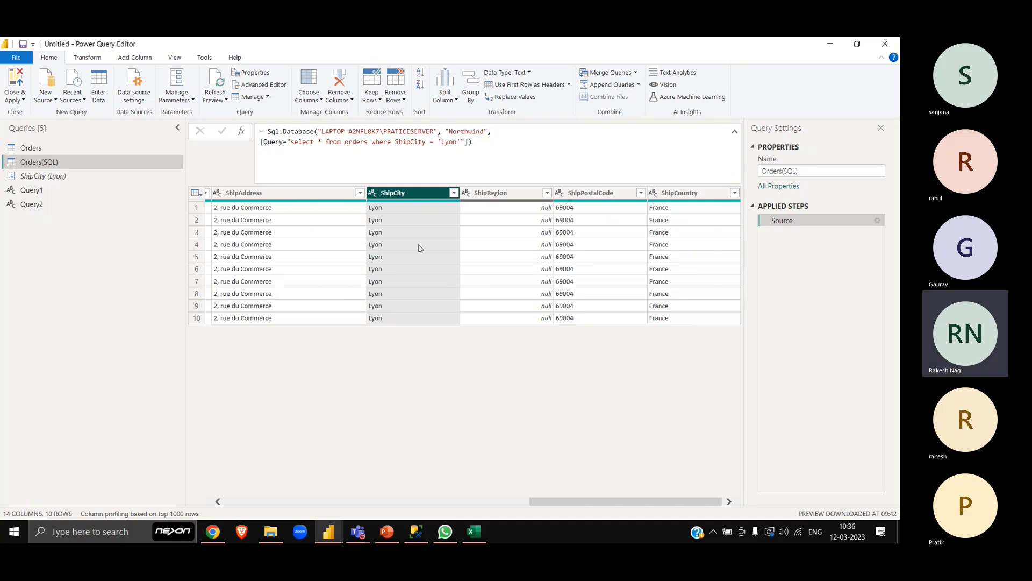
right_click(37, 164)
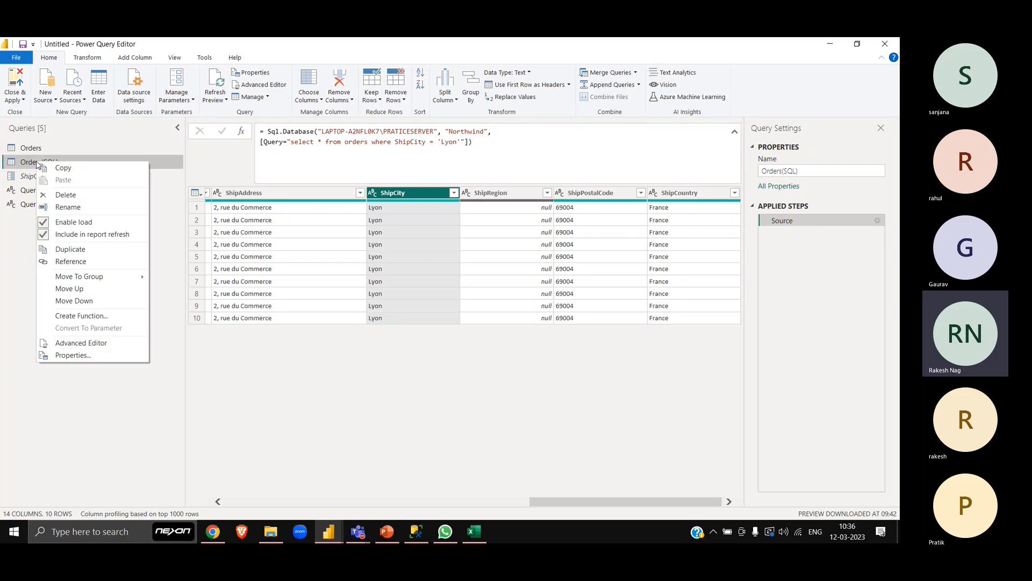
click(88, 263)
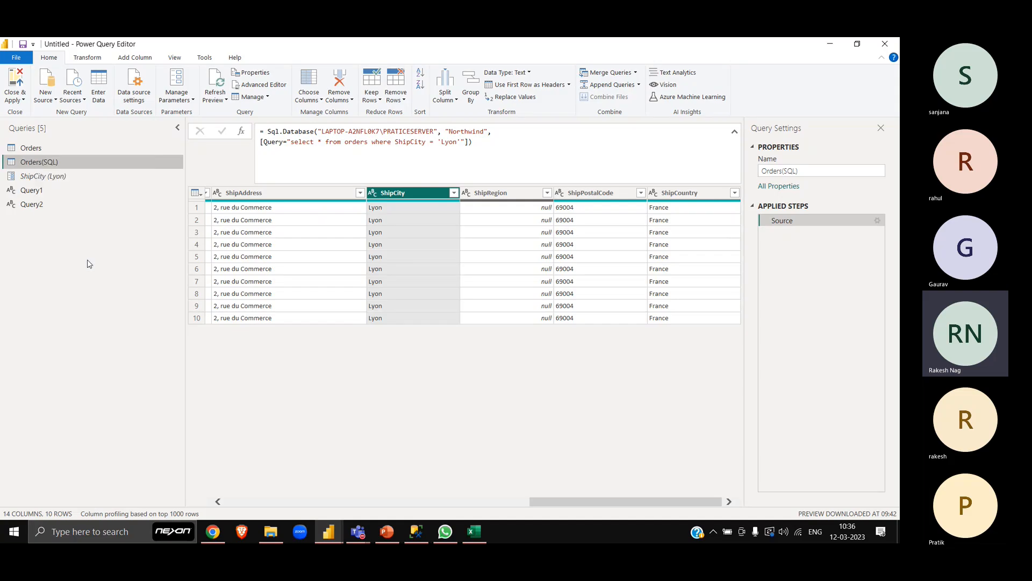
right_click(57, 224)
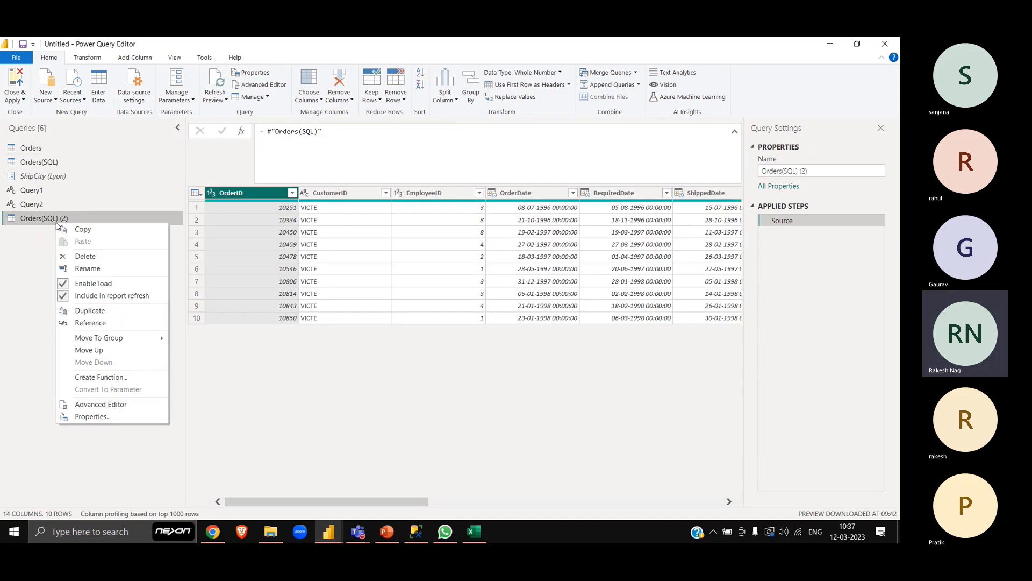
click(104, 261)
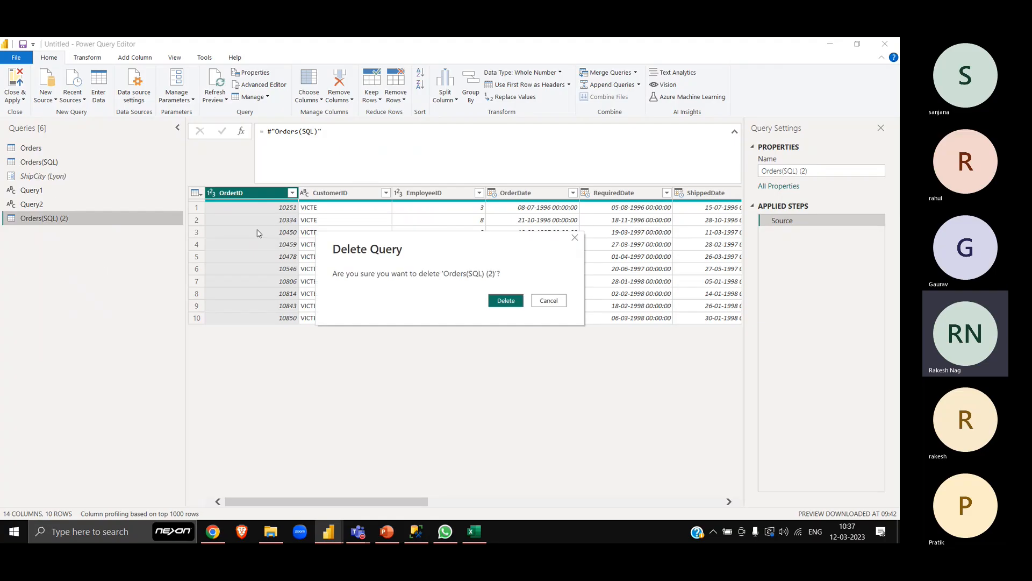
click(511, 301)
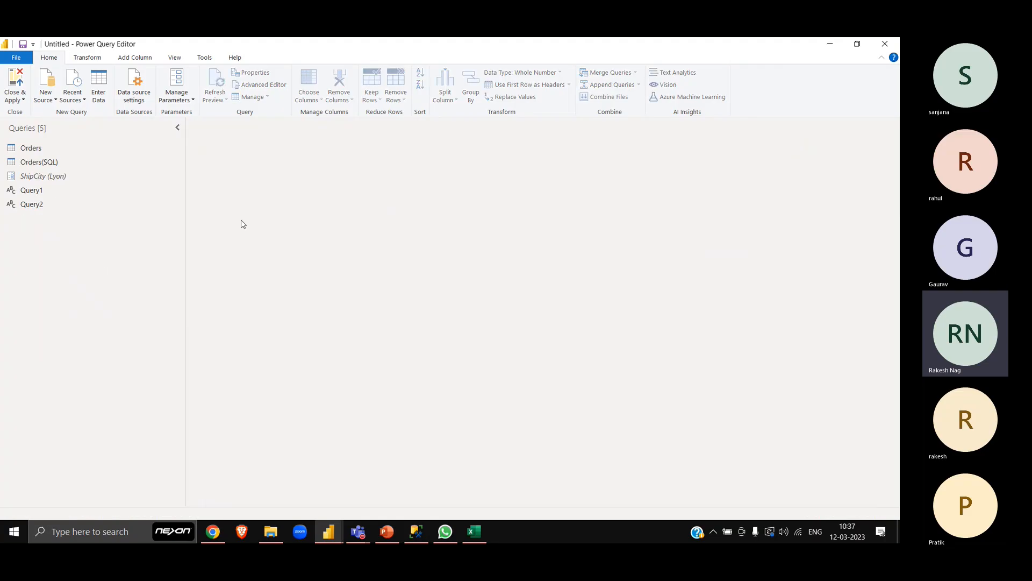
- Duplicate the Orders(SQL) query and rename the copy City
right_click(39, 163)
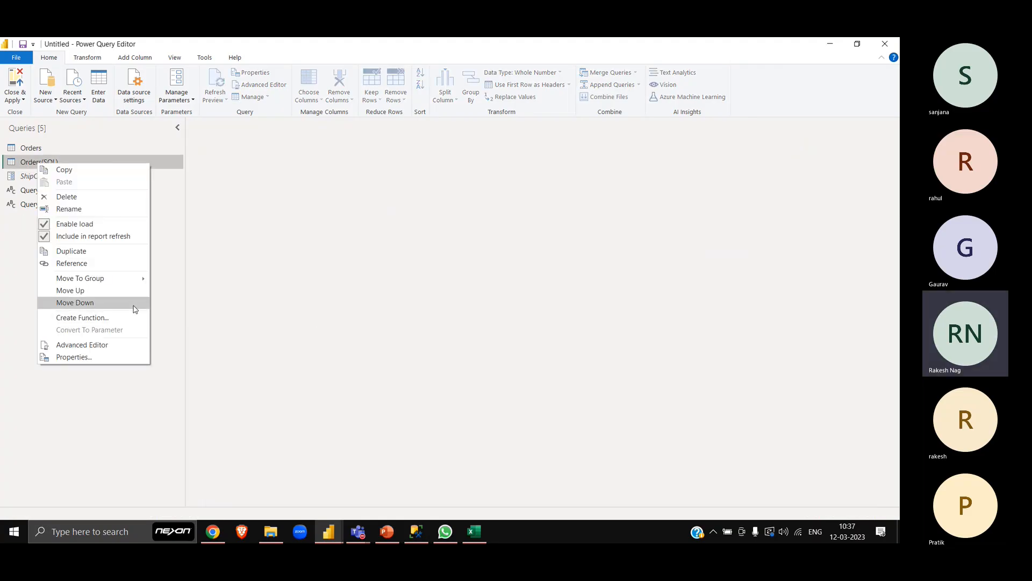
click(80, 251)
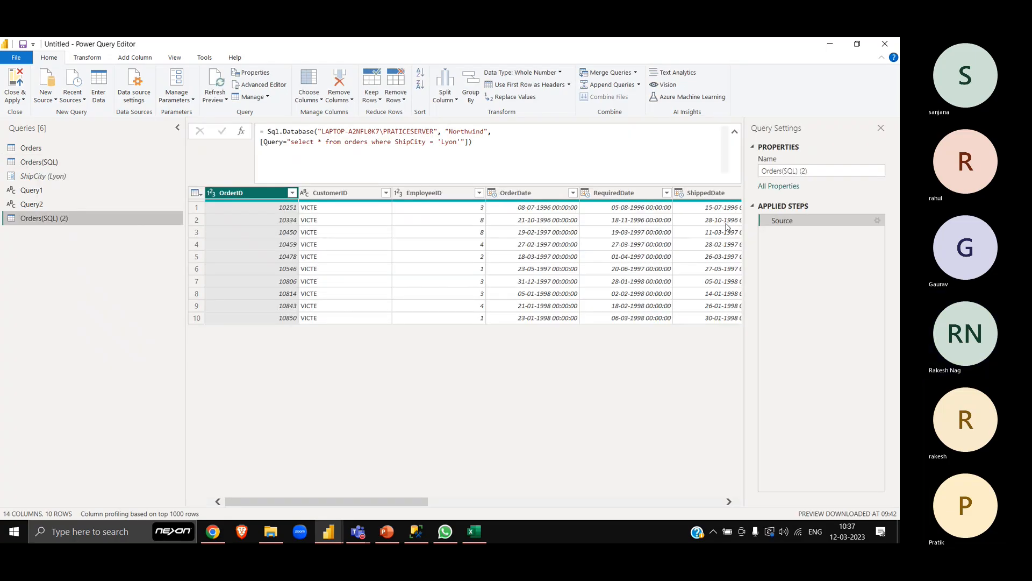
drag(820, 171, 740, 180)
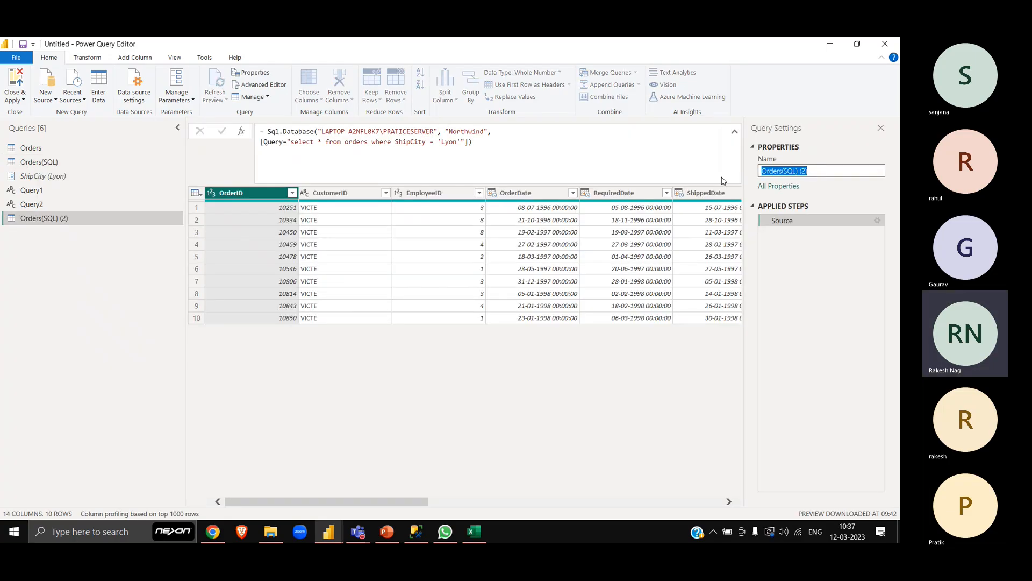
text(City)
key(Return)
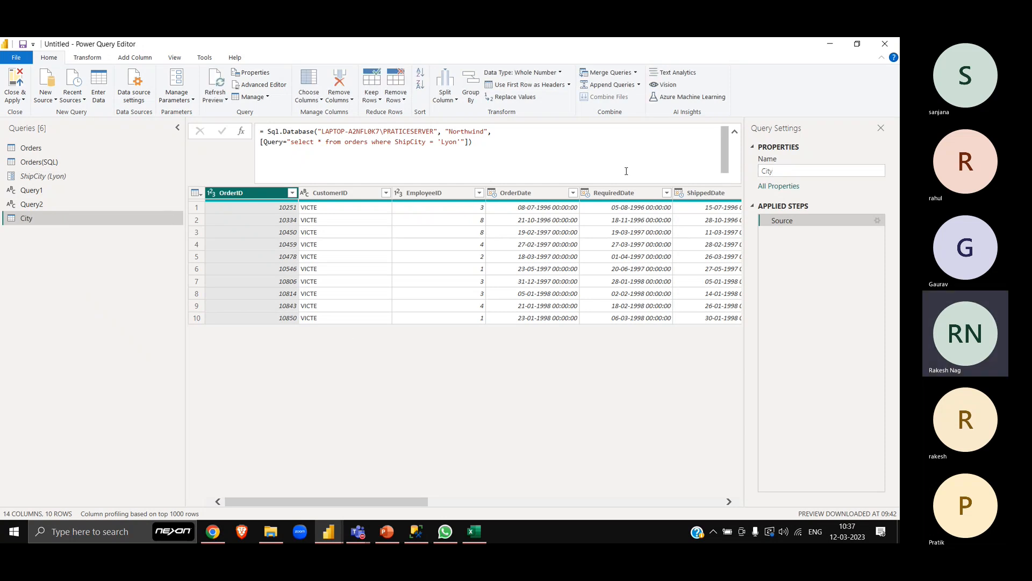
- Remove the ShipCity condition from the City query's source so its SQL statement reads "select * from orders"
click(324, 140)
key(BackSpace)
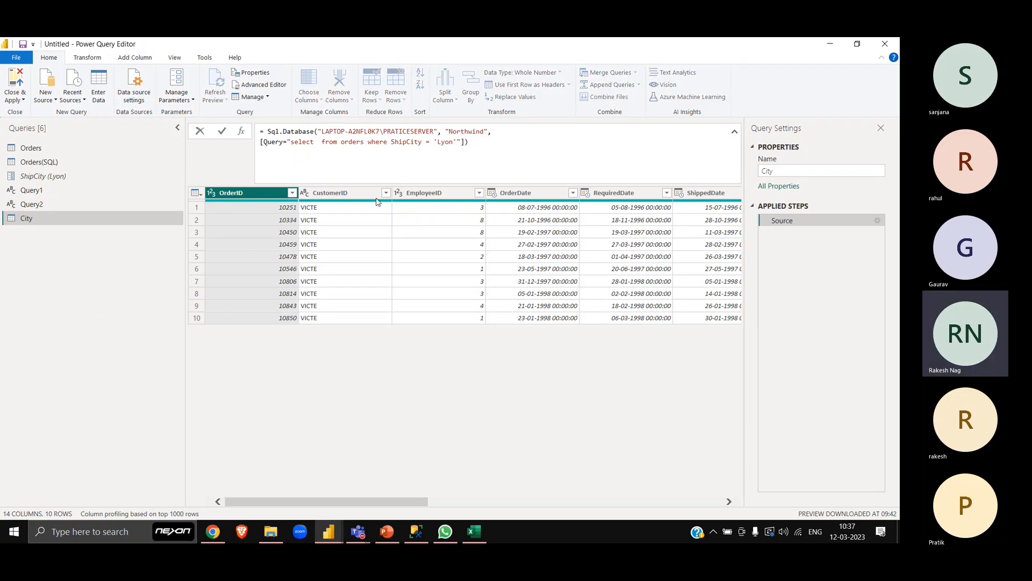
key(BackSpace)
text(*)
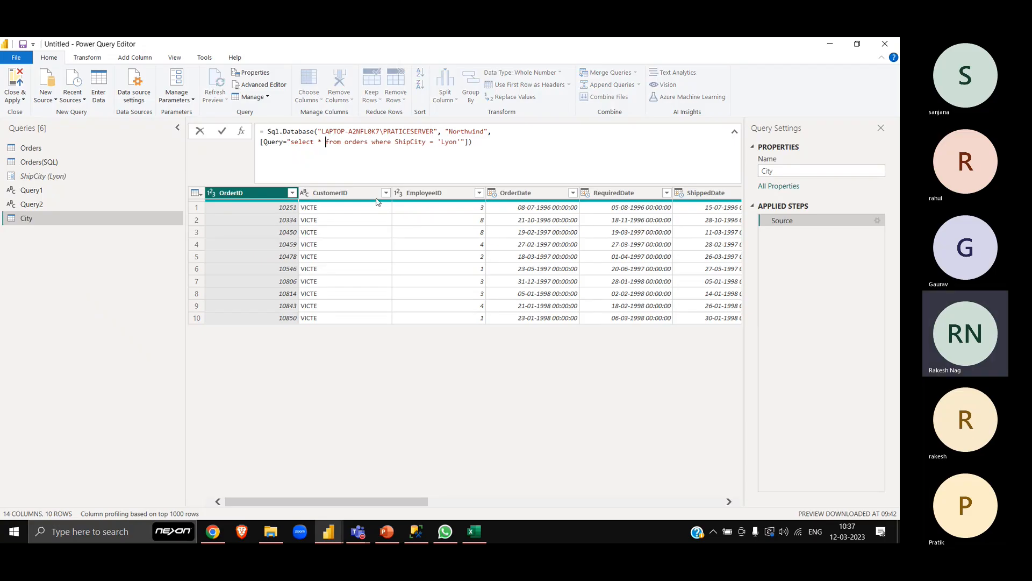
key(Right)
key(Right)
key(Right)
key(Right)
key(Right)
key(Right)
key(Right)
key(Right)
key(Right)
key(Right)
key(Right)
key(Delete)
key(Delete)
key(Delete)
key(Delete)
key(Delete)
key(Delete)
key(Delete)
key(Delete)
key(Delete)
key(Delete)
key(Delete)
key(Delete)
key(Delete)
key(Delete)
key(Delete)
key(Delete)
key(Delete)
key(Delete)
key(Delete)
key(Delete)
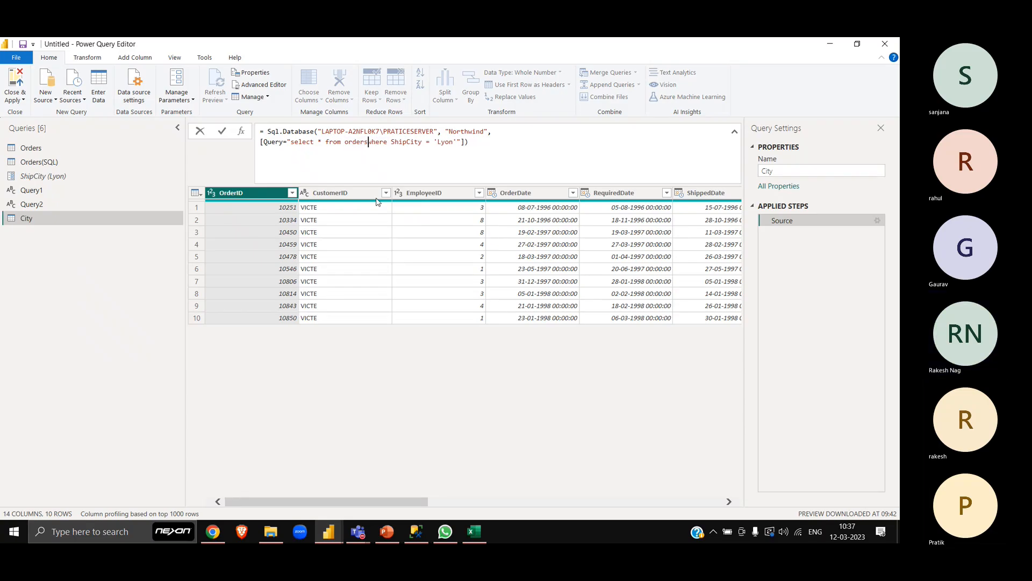
key(Delete)
key(Delete)
key(Delete)
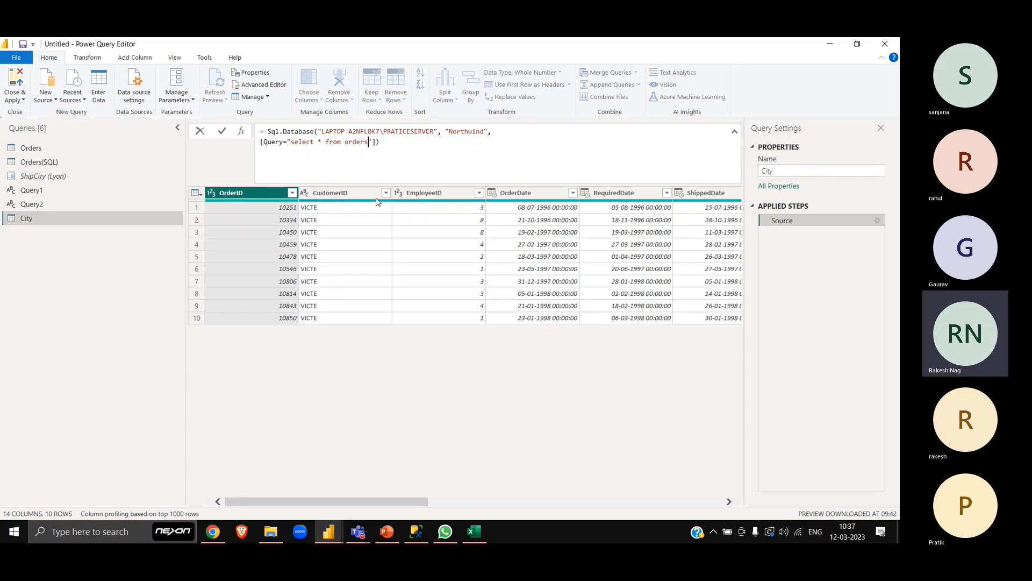
key(Home)
key(BackSpace)
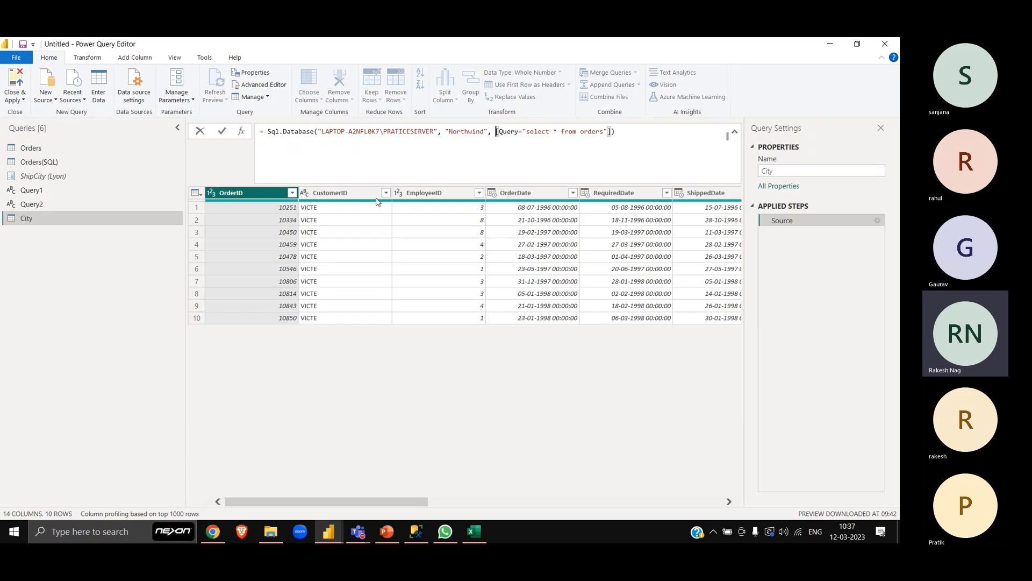
key(Return)
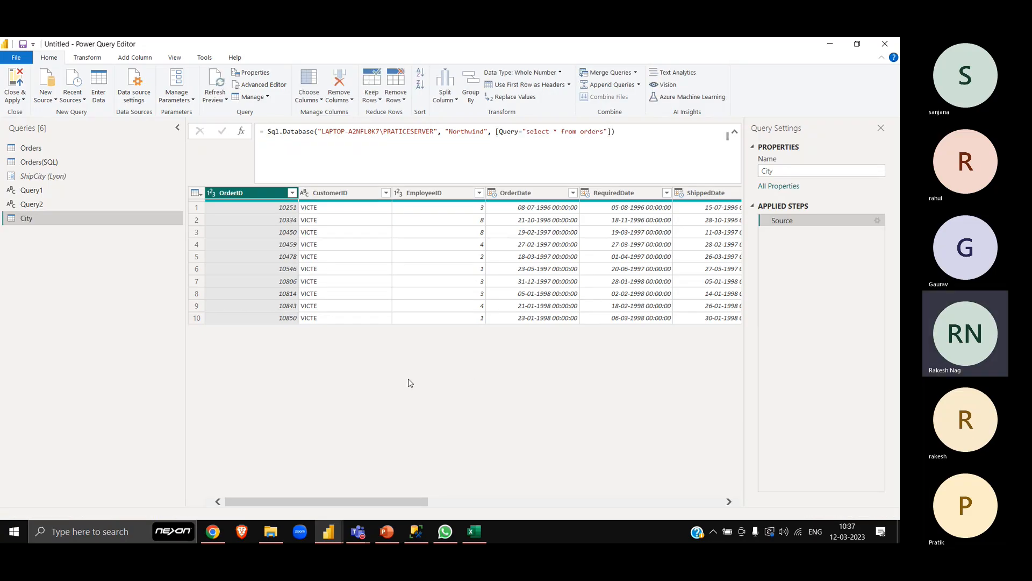
- Remove duplicates based on the ShipCity column in the City query
scroll(490, 317, right, 10)
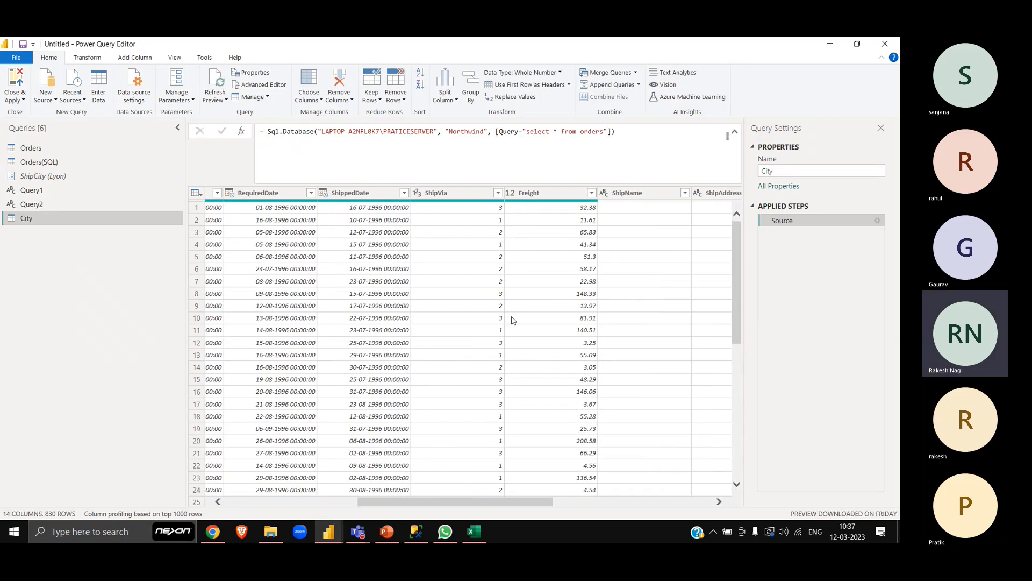
click(435, 192)
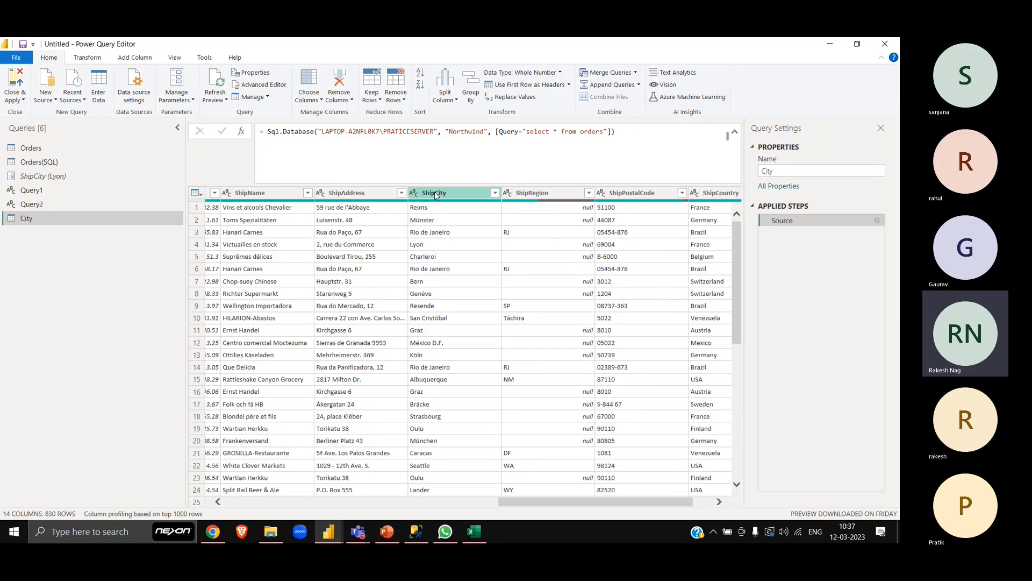
click(446, 197)
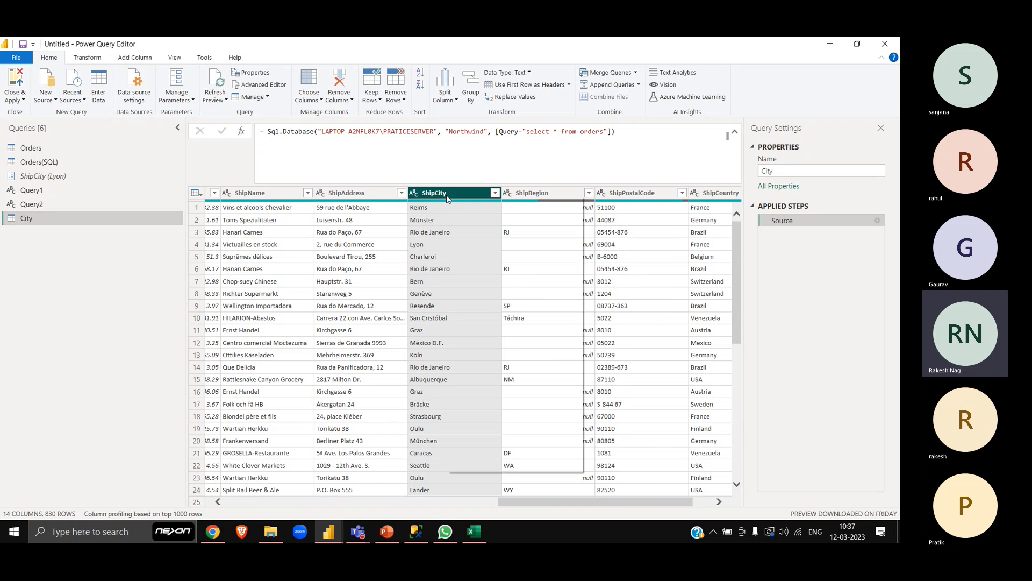
right_click(447, 197)
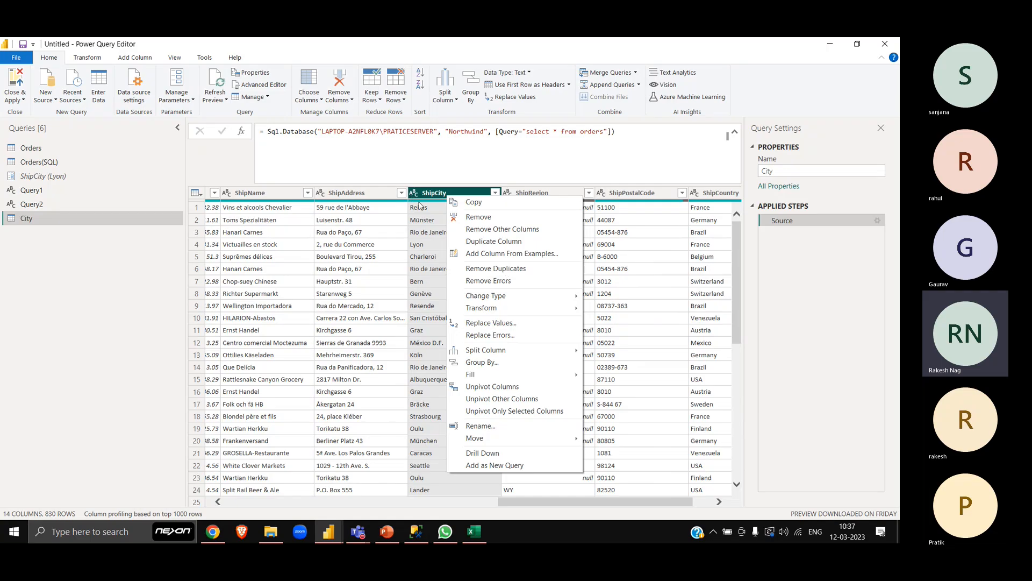
click(510, 272)
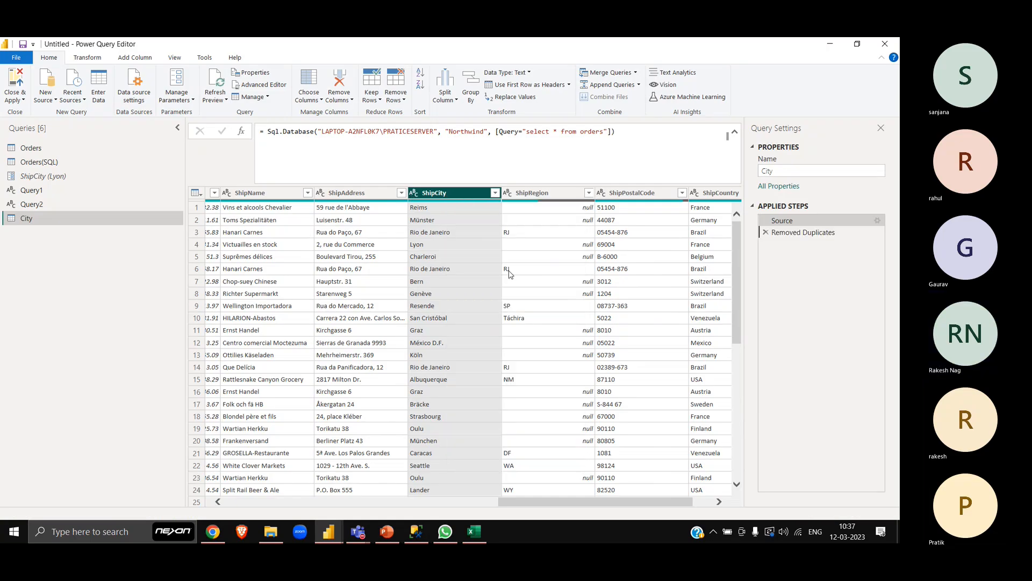
- Drill down the City query's ShipCity column into a list, revisit the ShipCity parameter, and delete the drill-down step
right_click(459, 194)
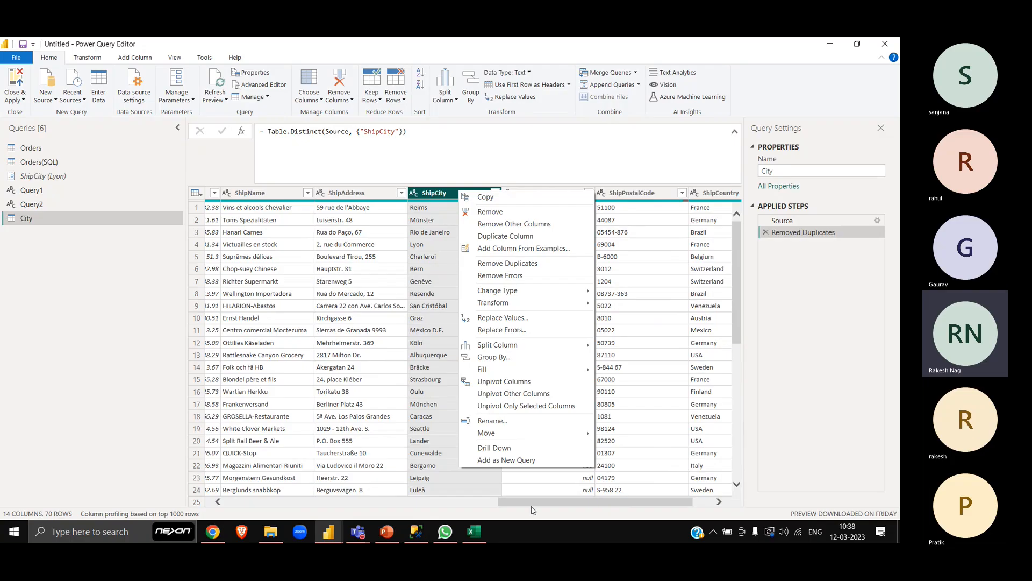
click(497, 449)
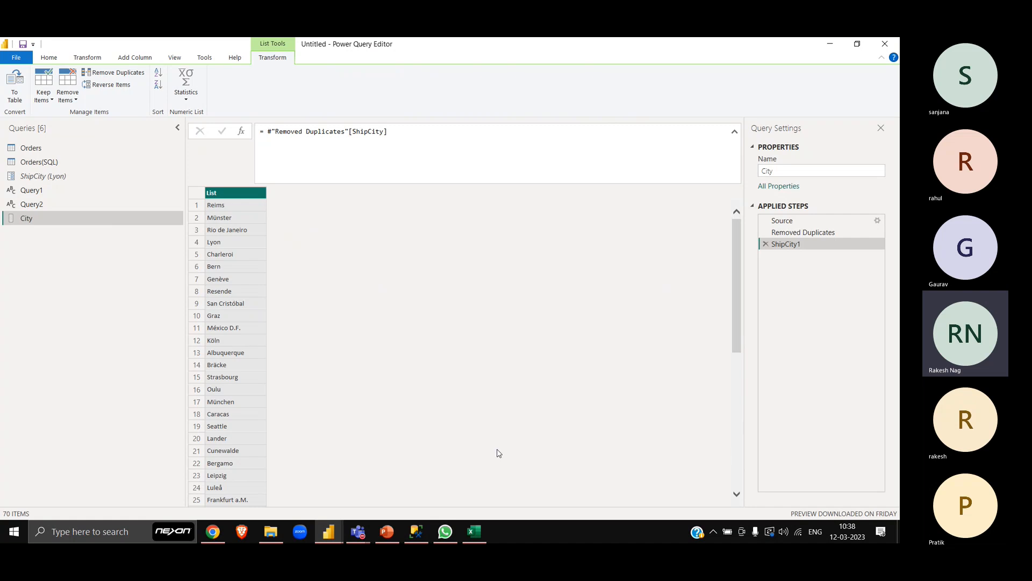
click(62, 177)
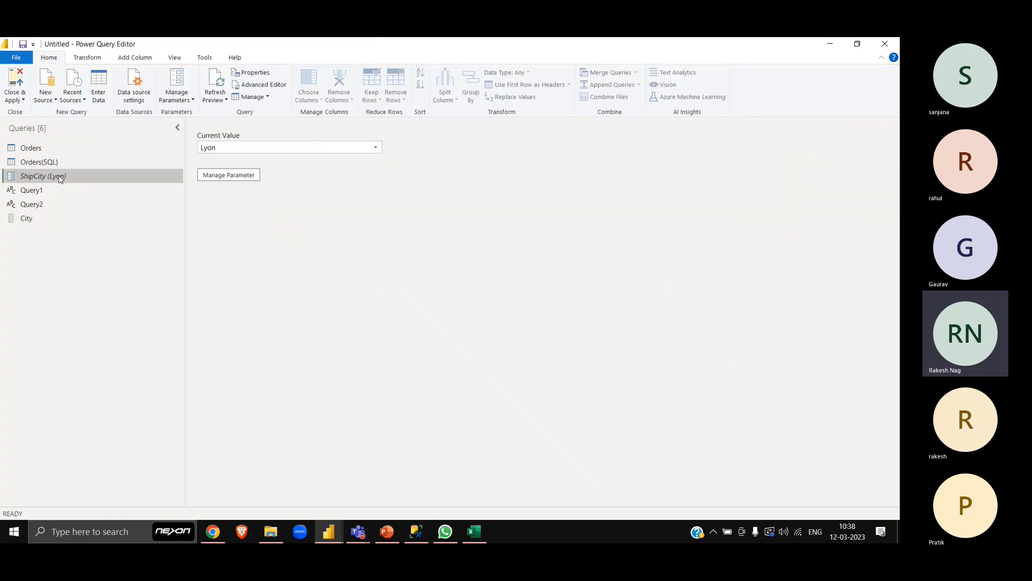
click(53, 217)
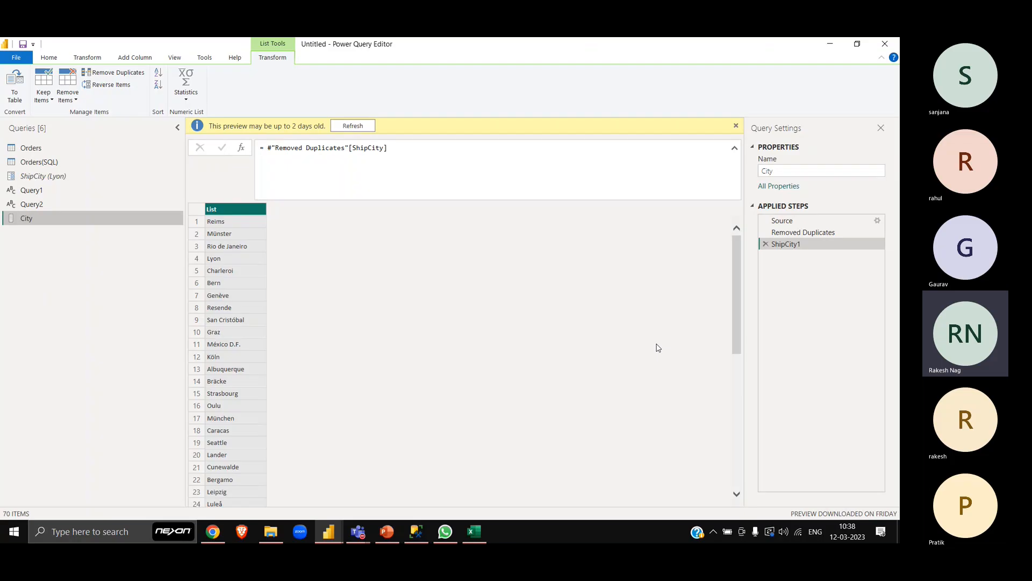
click(765, 244)
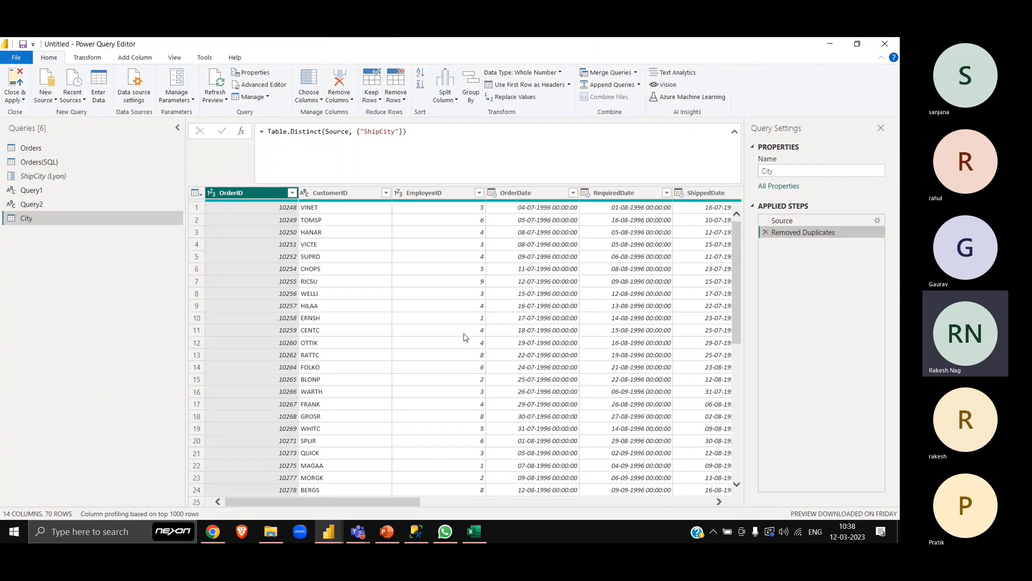
- Examine which commands the City query offers for the whole ShipCity column, a single cell such as Lyon, and row 7
scroll(465, 337, right, 5)
scroll(466, 337, right, 3)
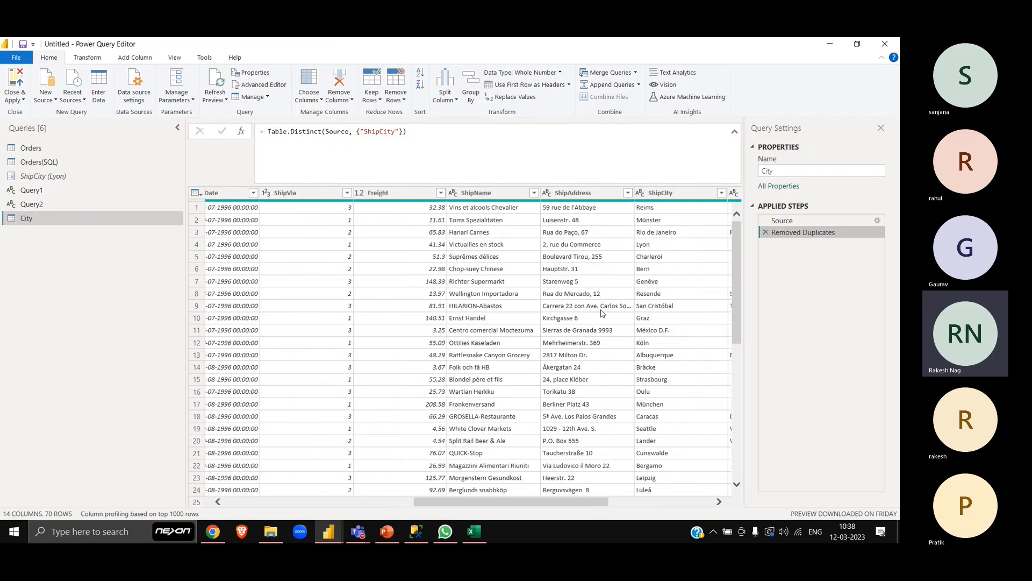
scroll(602, 313, right, 3)
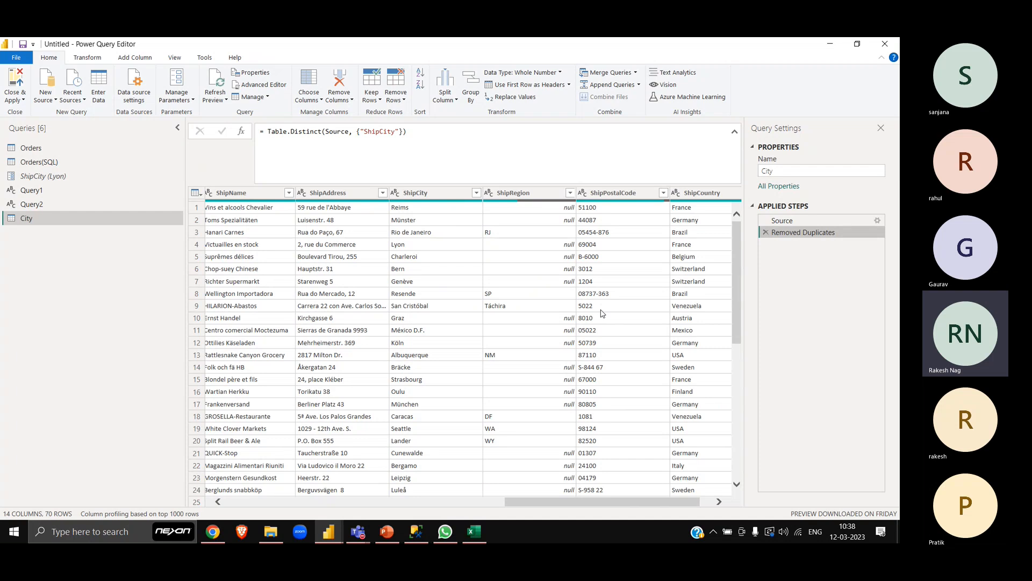
click(418, 195)
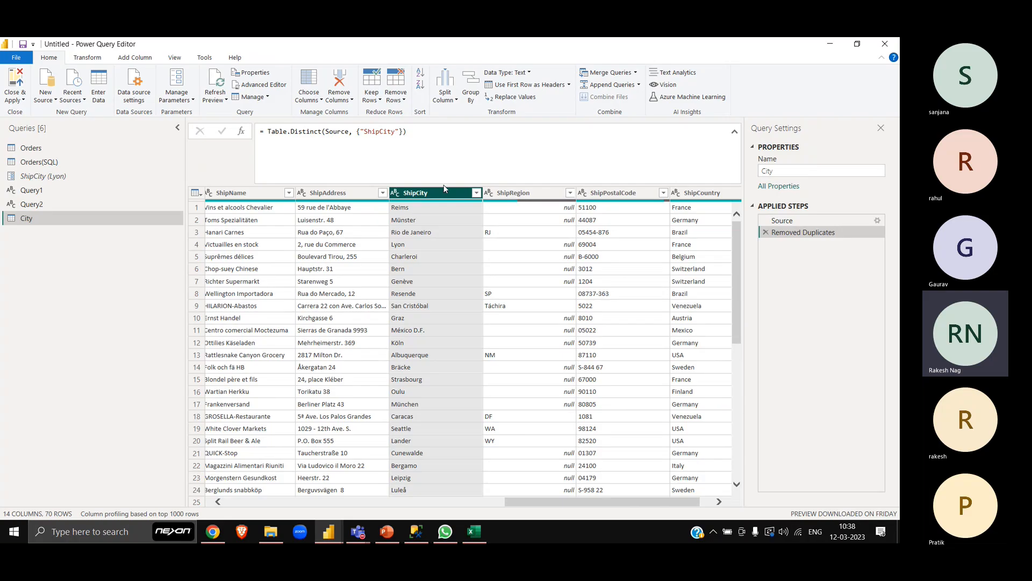
right_click(444, 197)
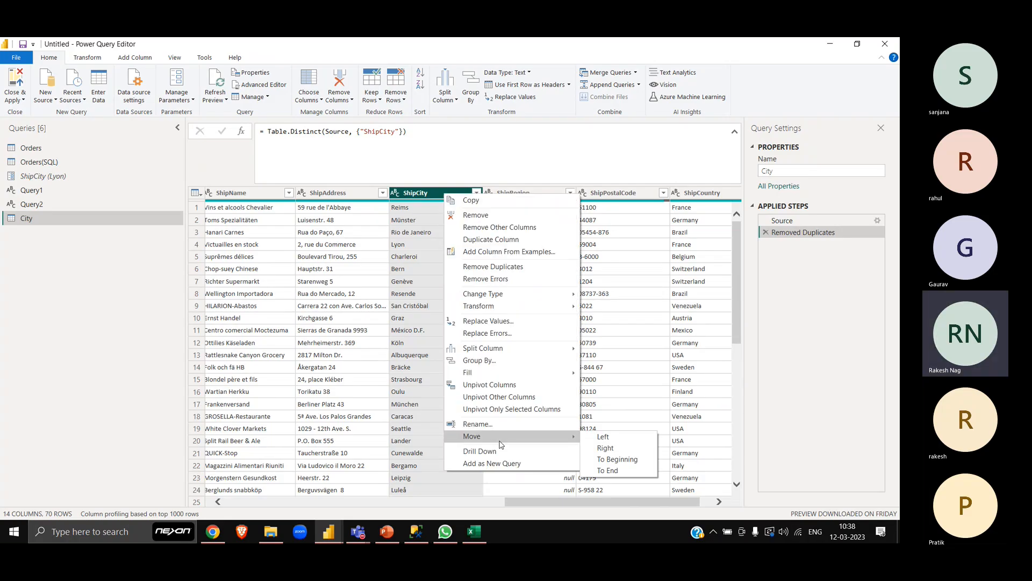
click(413, 199)
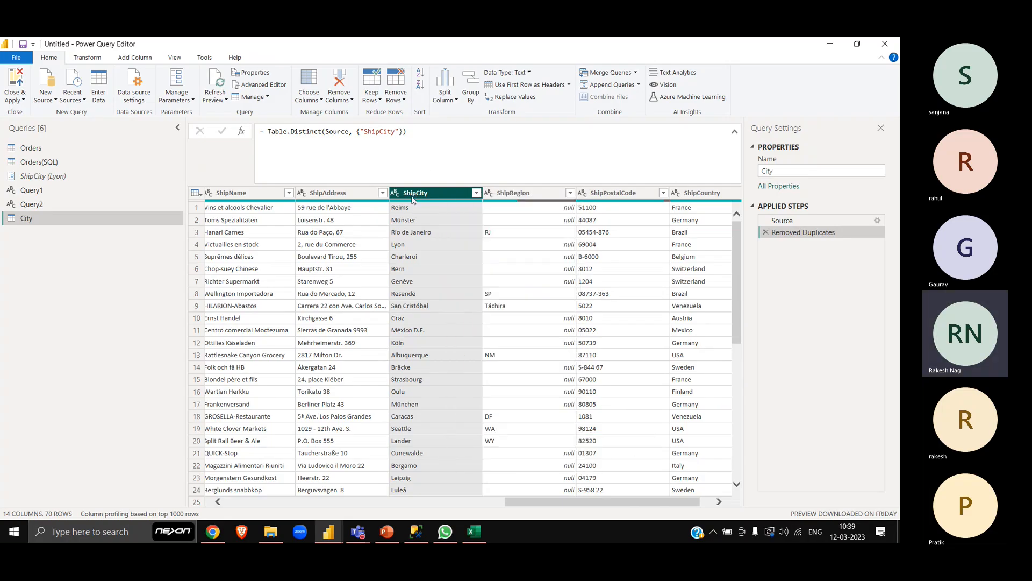
right_click(414, 249)
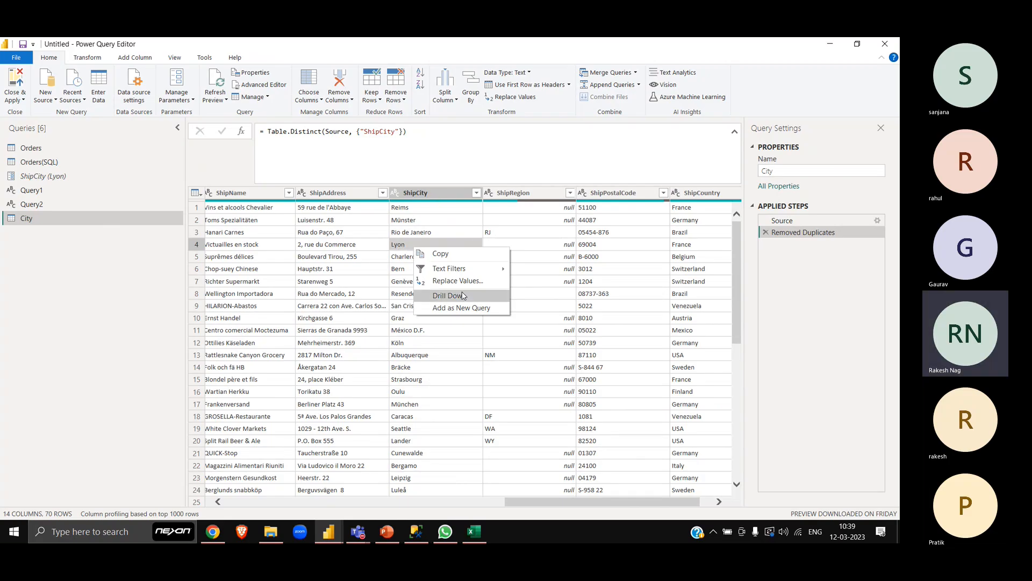
click(197, 283)
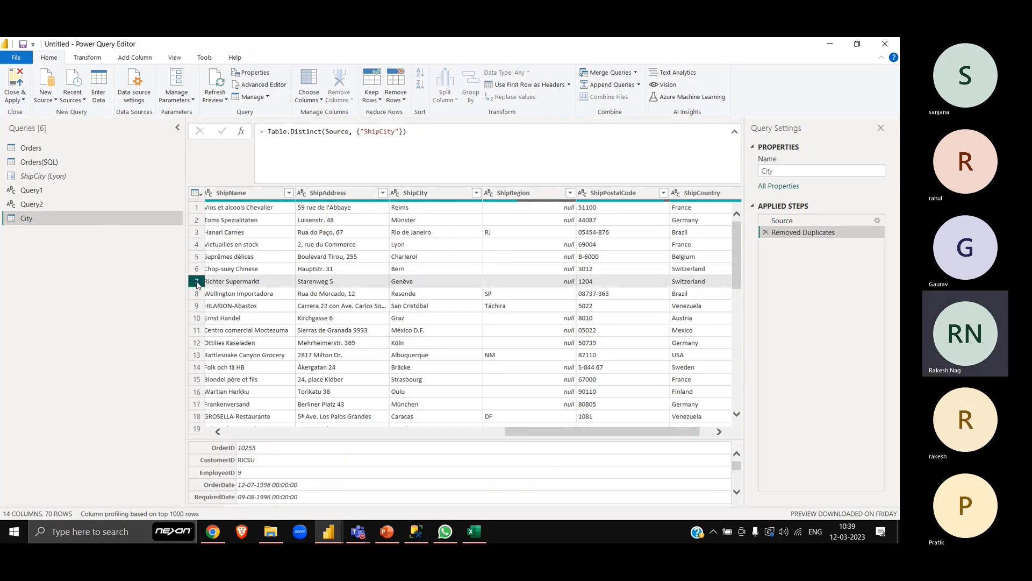
right_click(219, 281)
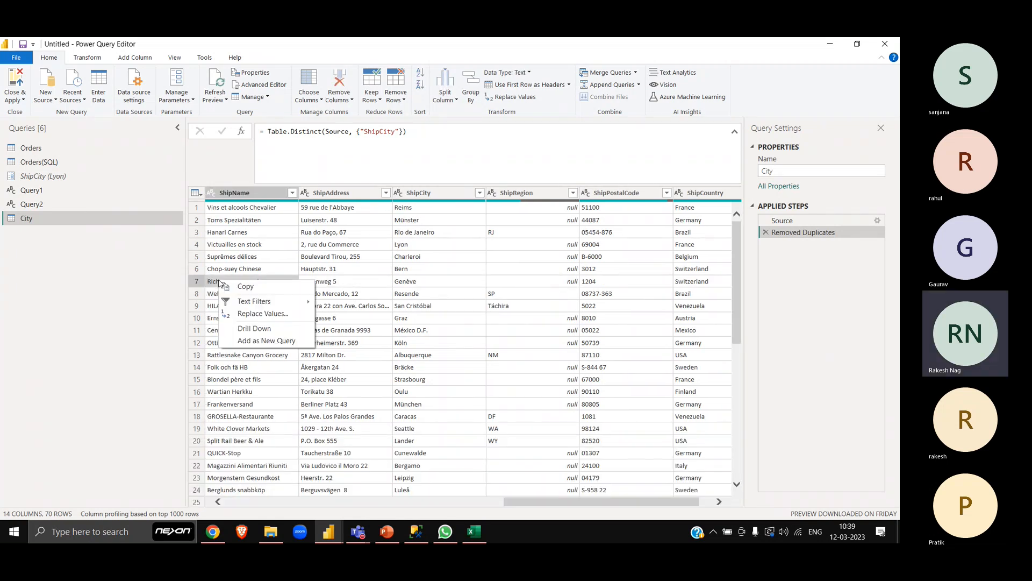
click(196, 283)
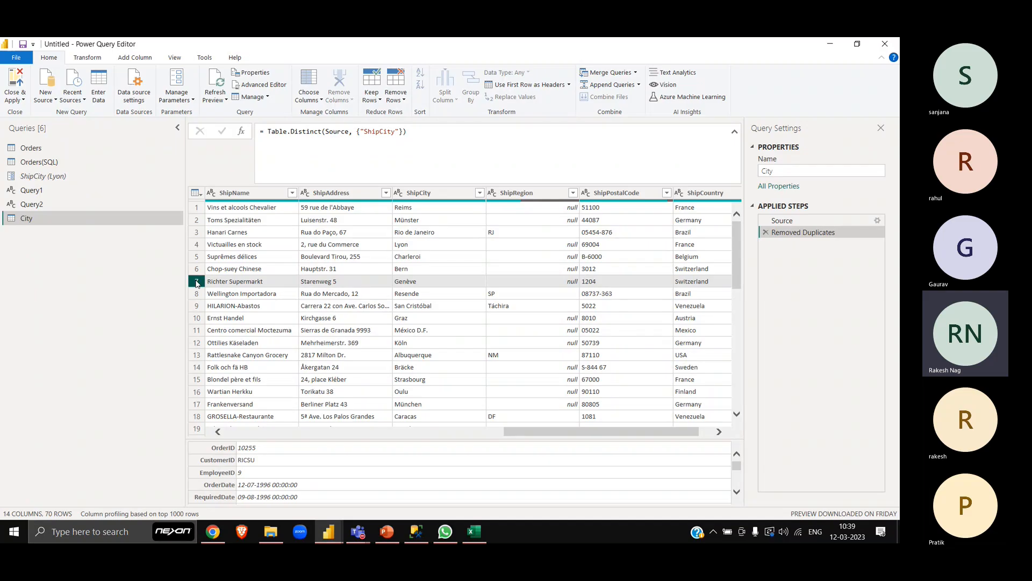
- Remove all columns except ShipCity from the City query
click(451, 192)
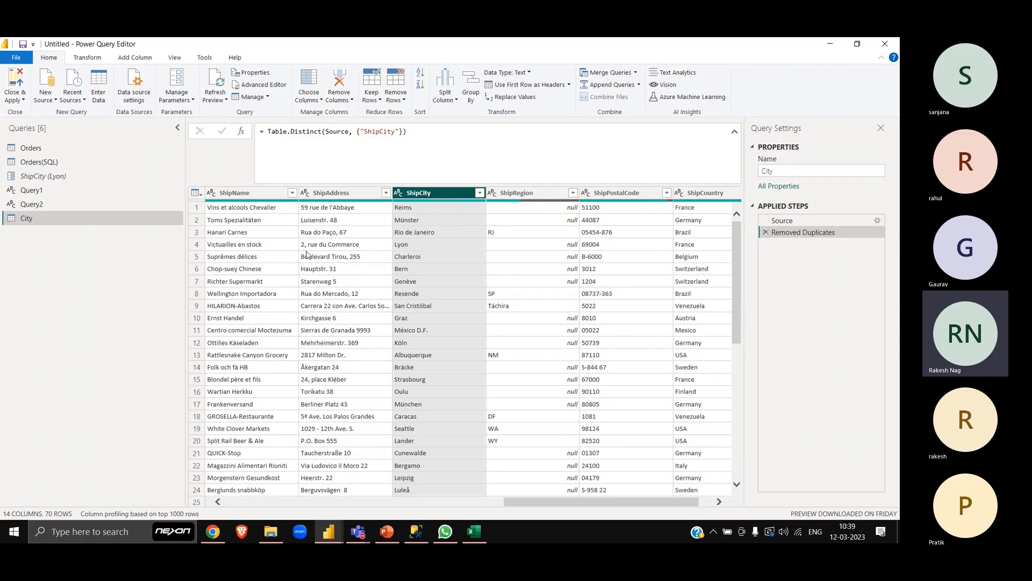
scroll(505, 321, left, 10)
scroll(506, 321, right, 10)
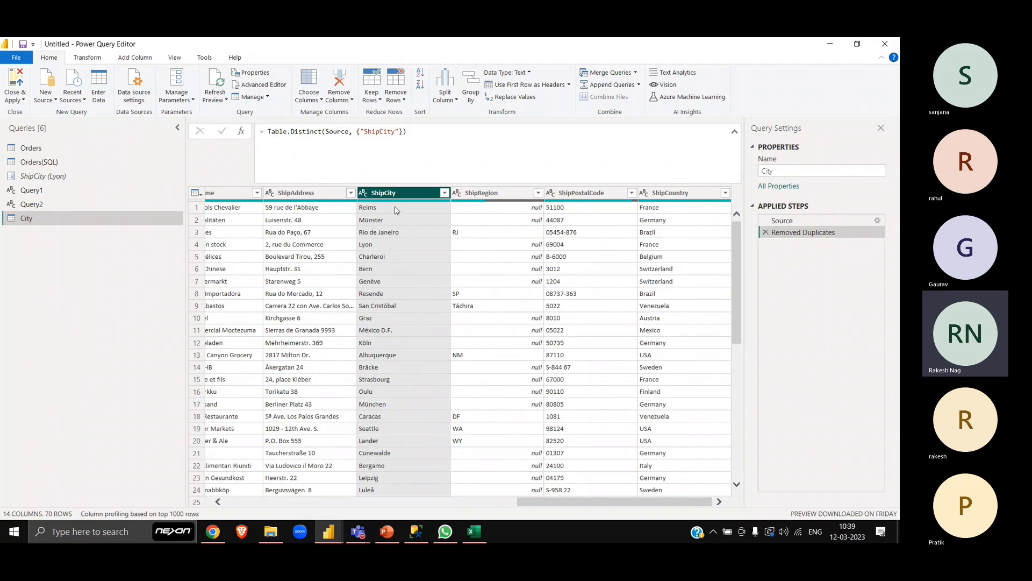
right_click(416, 194)
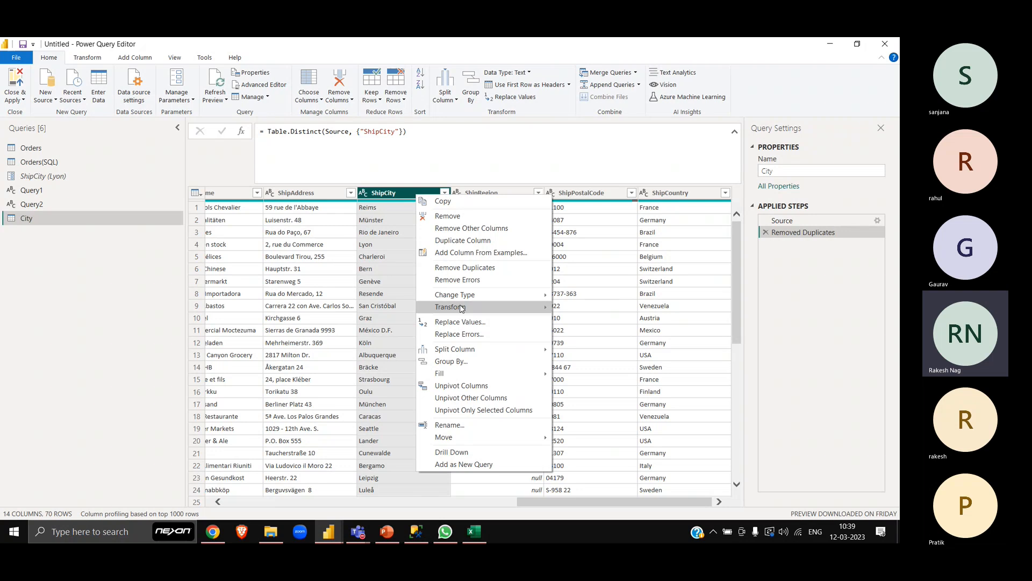
click(454, 235)
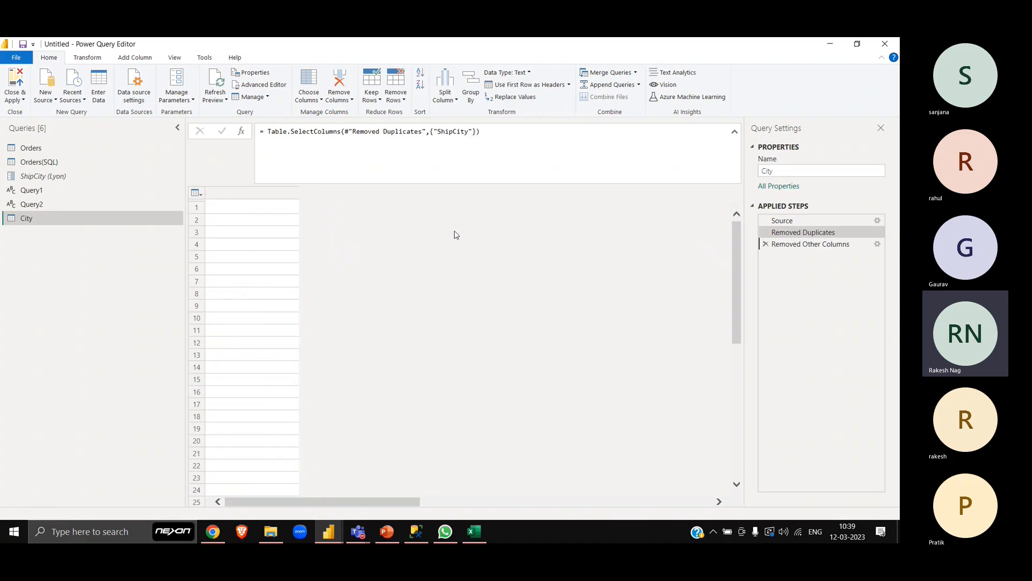
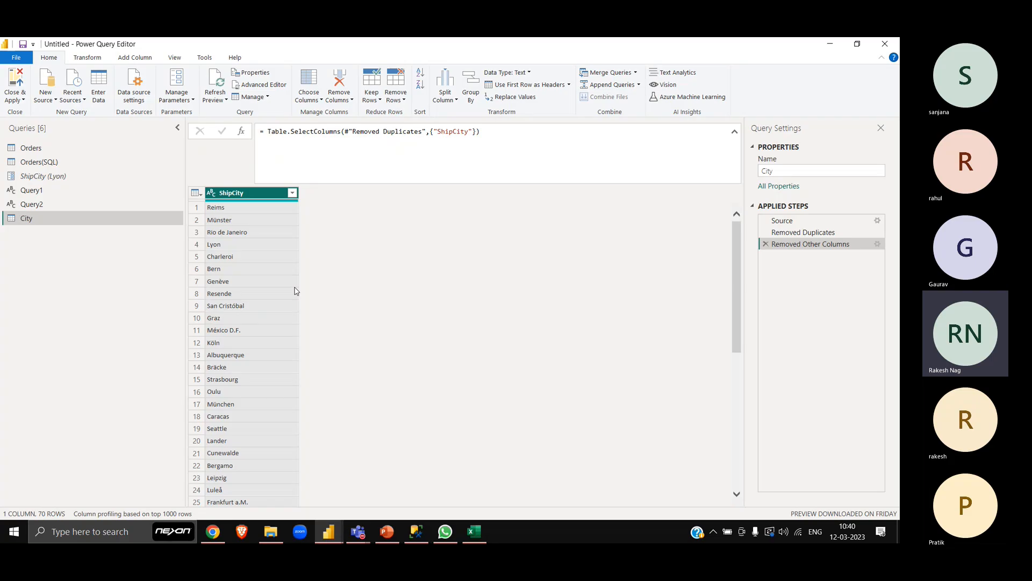
- Delete the Removed Other Columns step from the City query and select the ShipCity column
click(766, 244)
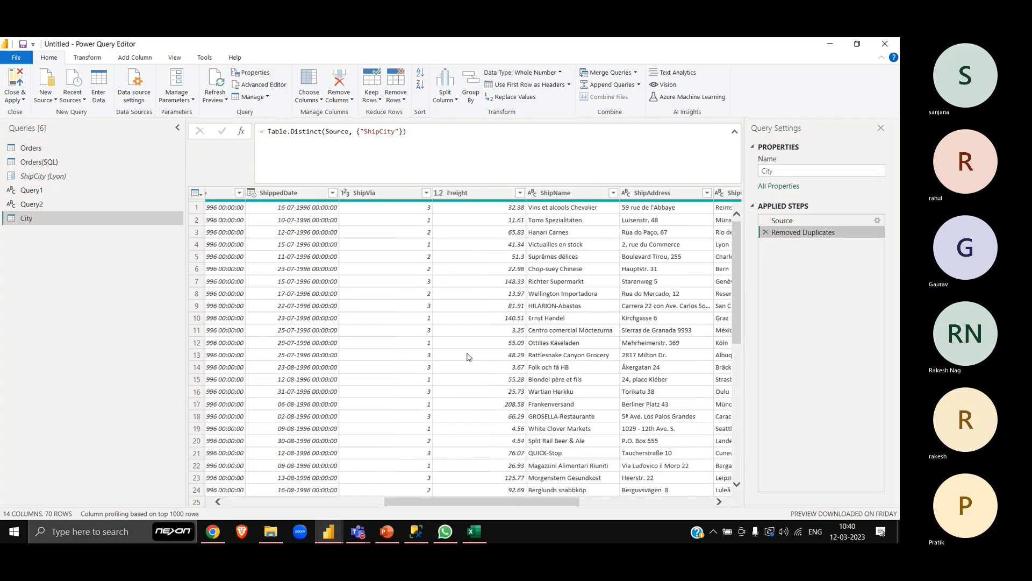
scroll(596, 290, right, 5)
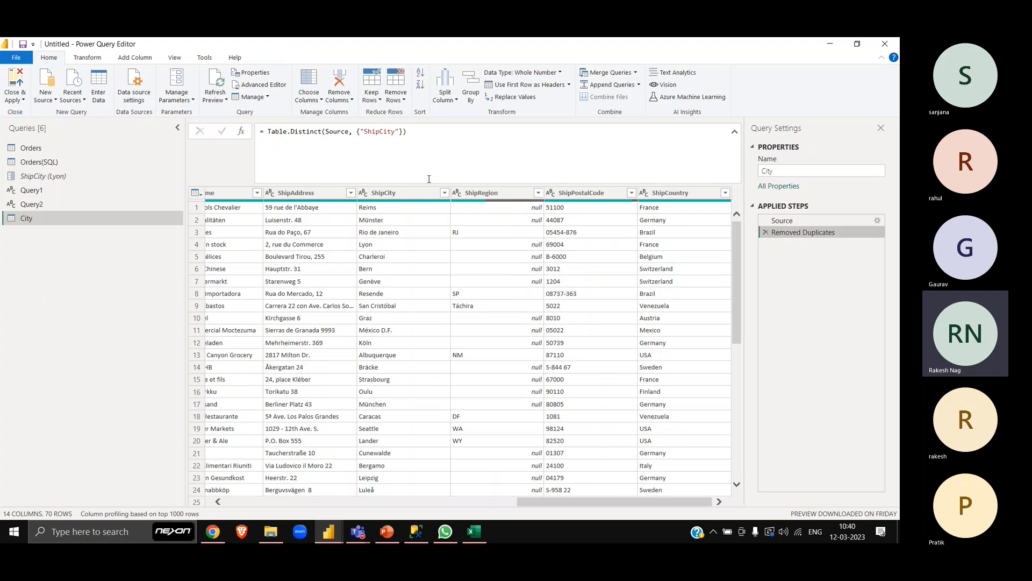
click(418, 194)
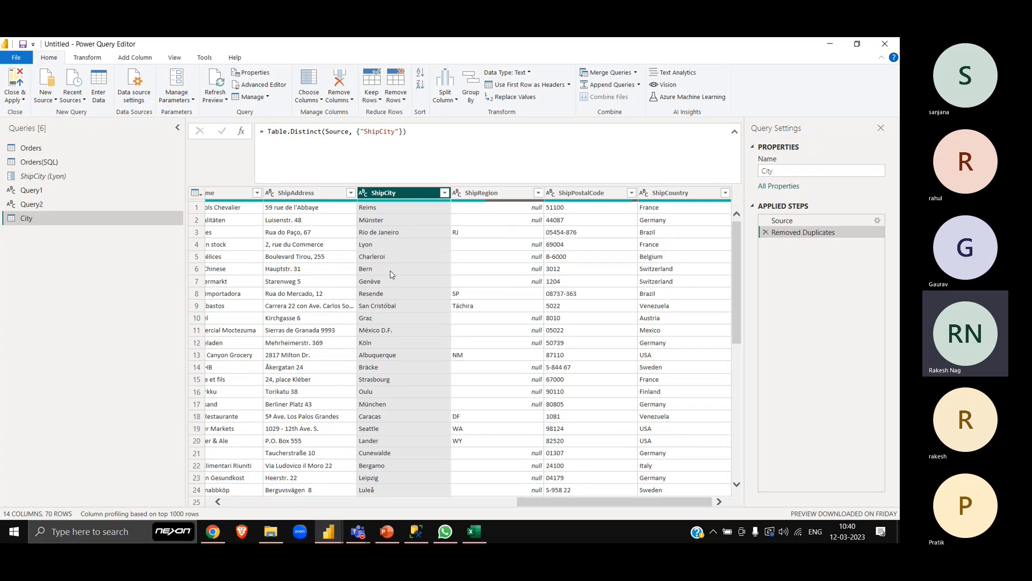
- Append [ShipCity] to the end of the Removed Duplicates step's Table.Distinct formula to return the column as a list
click(434, 138)
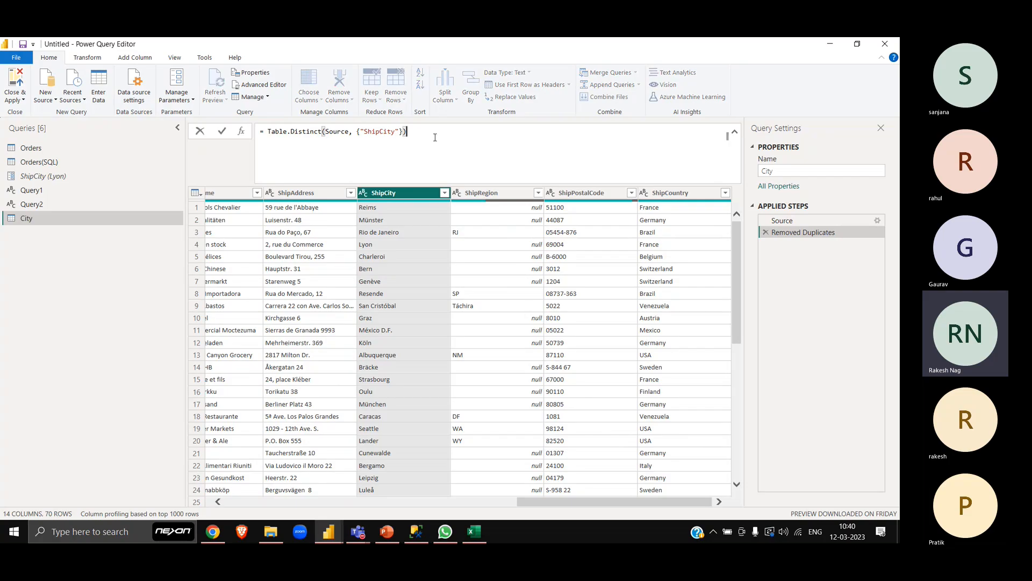
text([ShipCity)
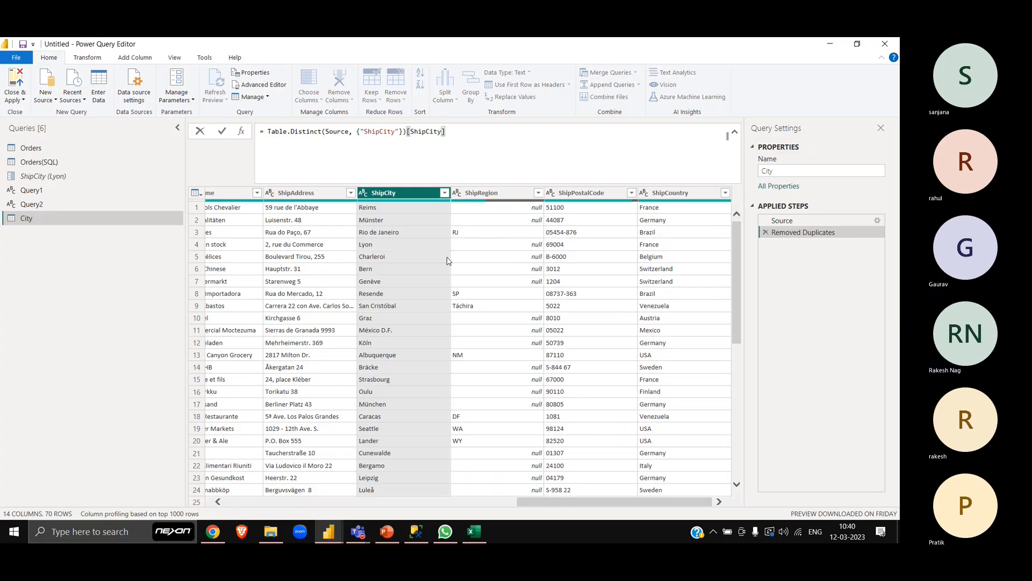
key(Return)
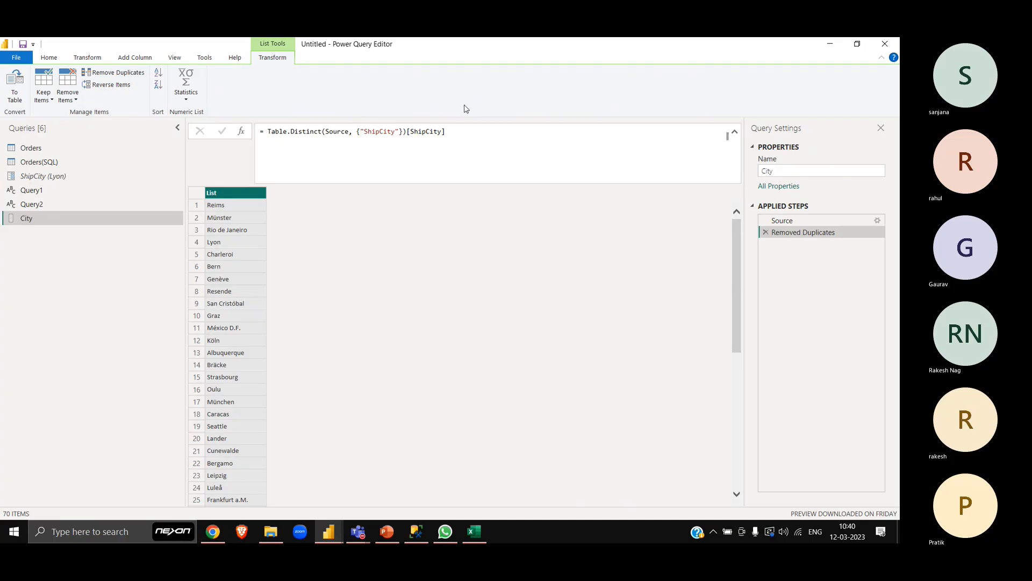
- Append {0} after [ShipCity] in the City query's formula to return only the first list item
drag(447, 132, 403, 131)
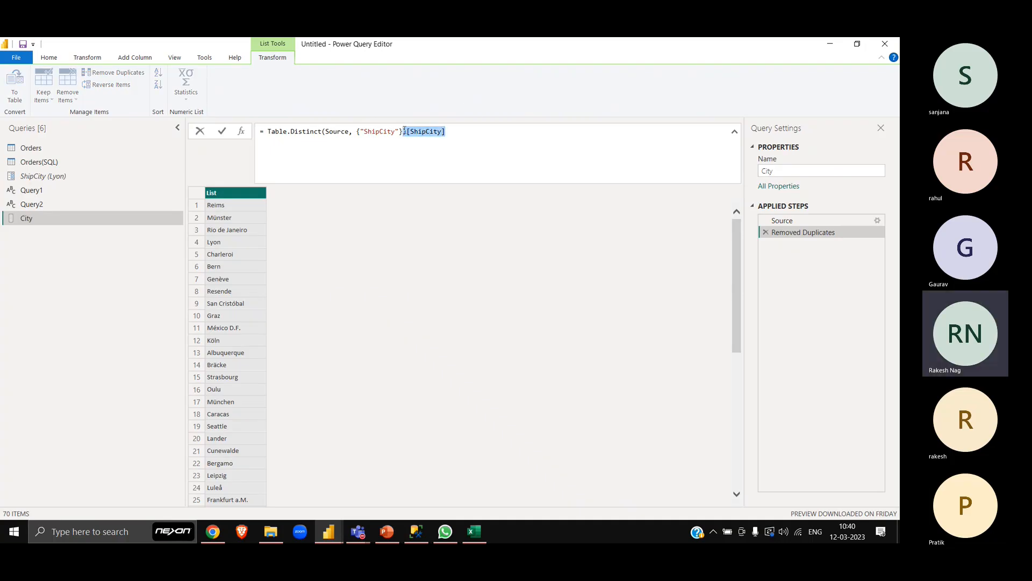
click(484, 141)
text({})
key(Left)
text(0)
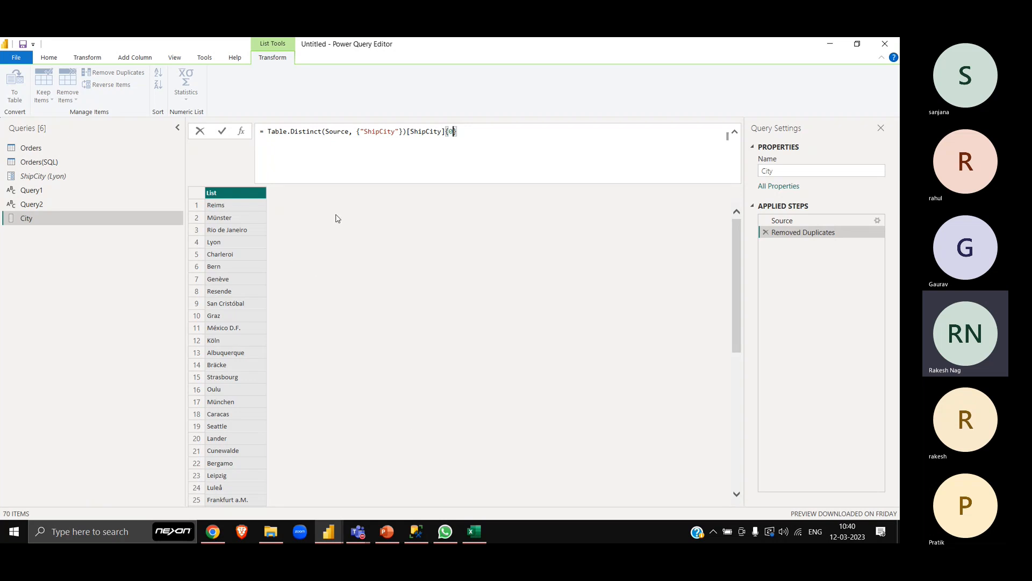
key(Return)
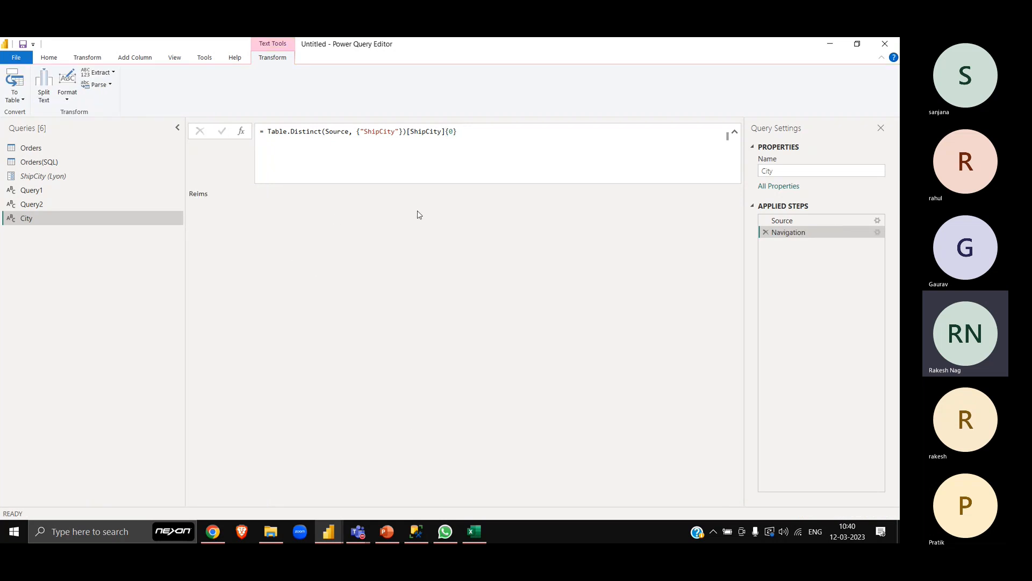
- Remove {0} from the end of the City query's formula
click(549, 140)
key(BackSpace)
key(BackSpace)
key(BackSpace)
key(Return)
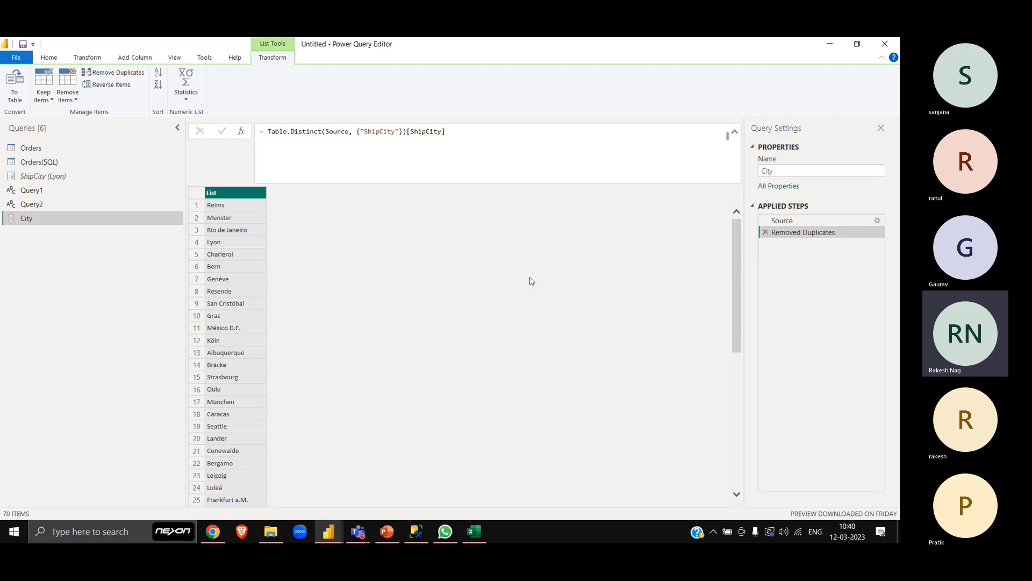
- Remove [ShipCity] from the end of the Table.Distinct formula to restore the full table
drag(452, 132, 407, 132)
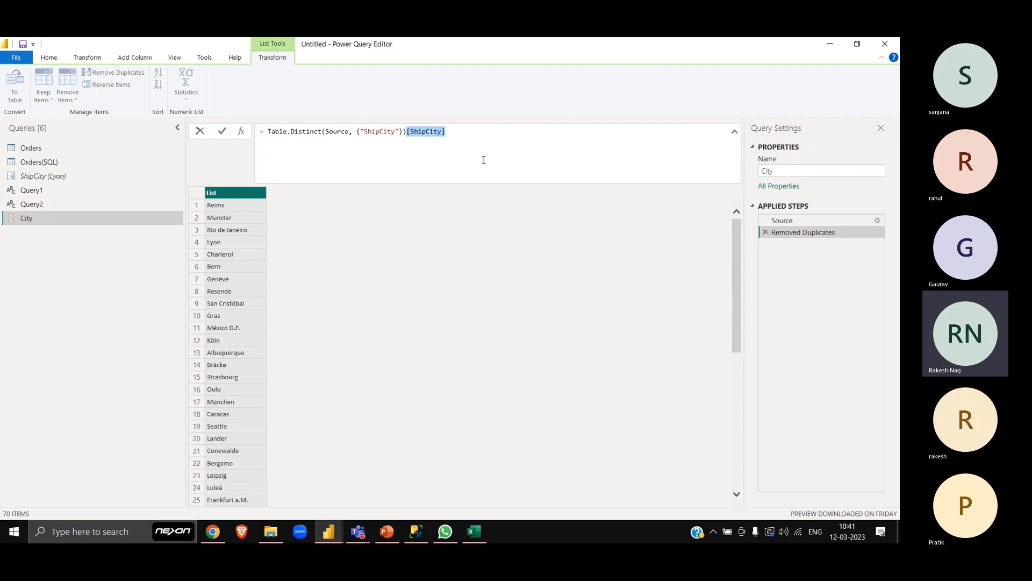
key(BackSpace)
key(Return)
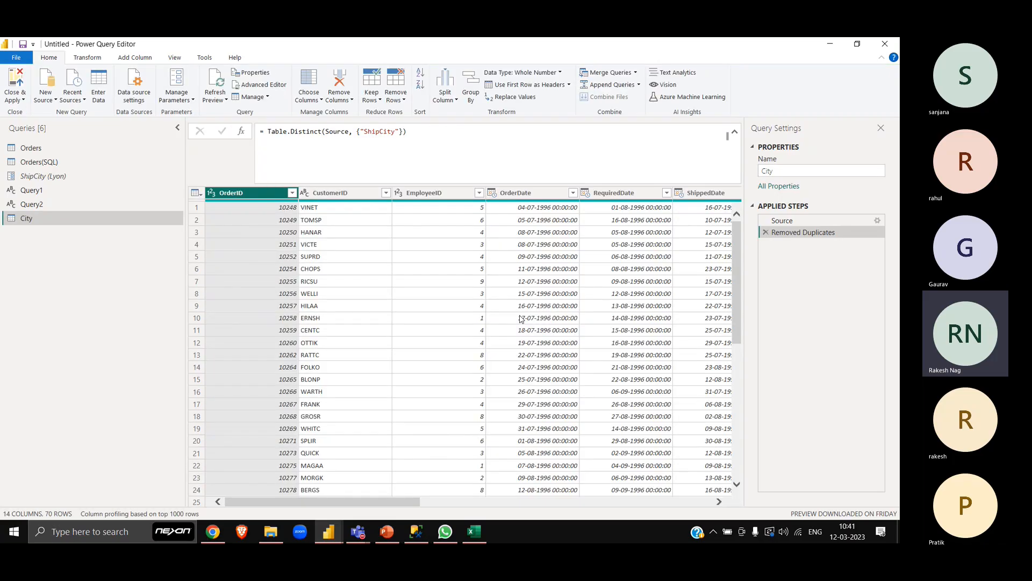
- Drill down the City query's ShipCity column into a list and examine the generated formula's step reference
scroll(718, 277, right, 5)
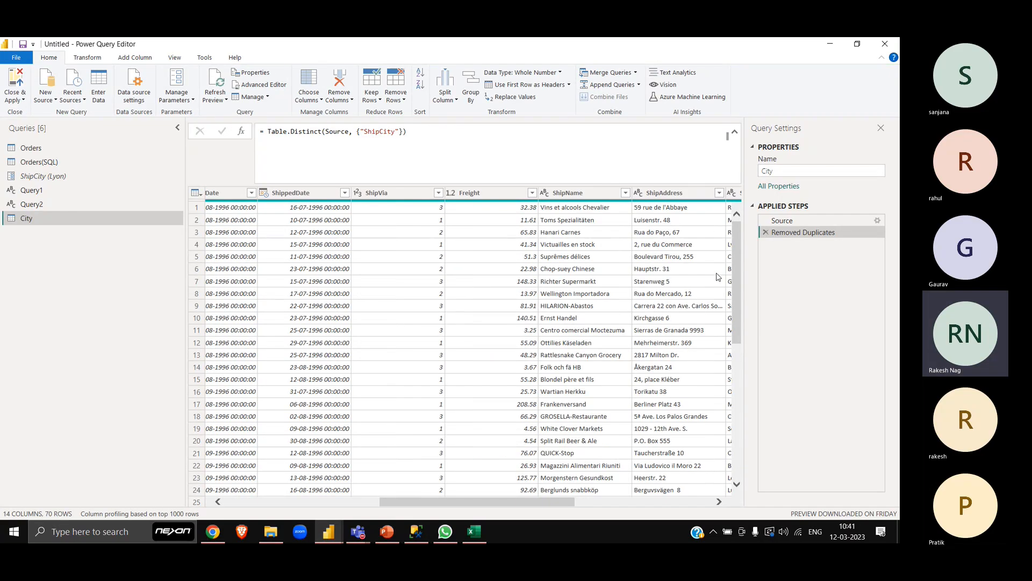
scroll(718, 276, right, 4)
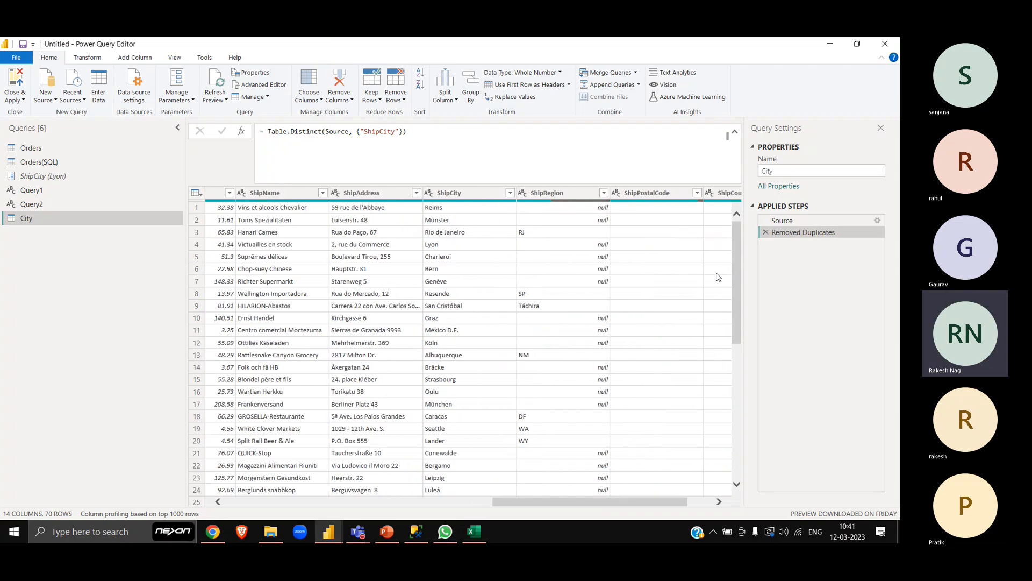
right_click(480, 195)
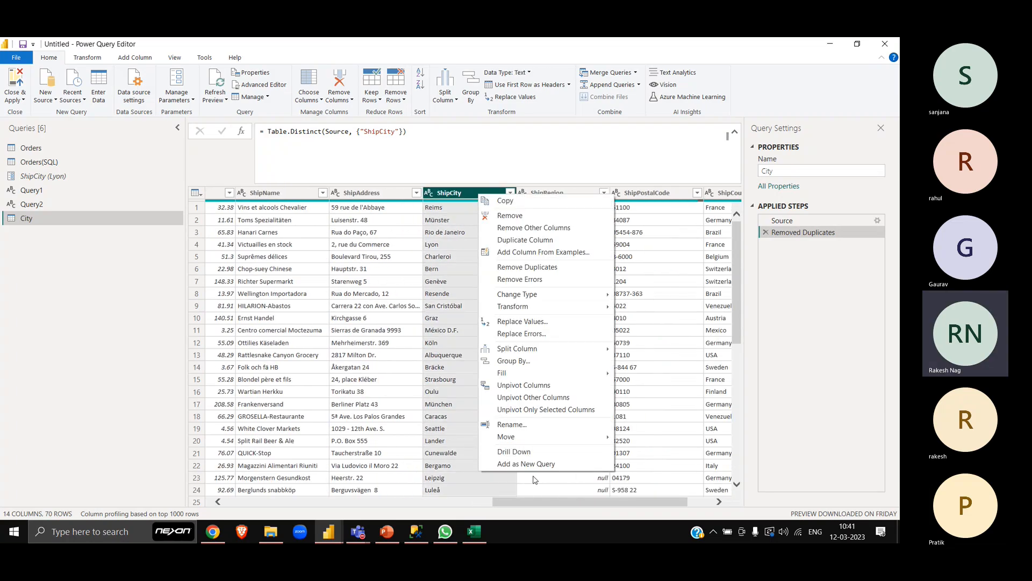
click(516, 451)
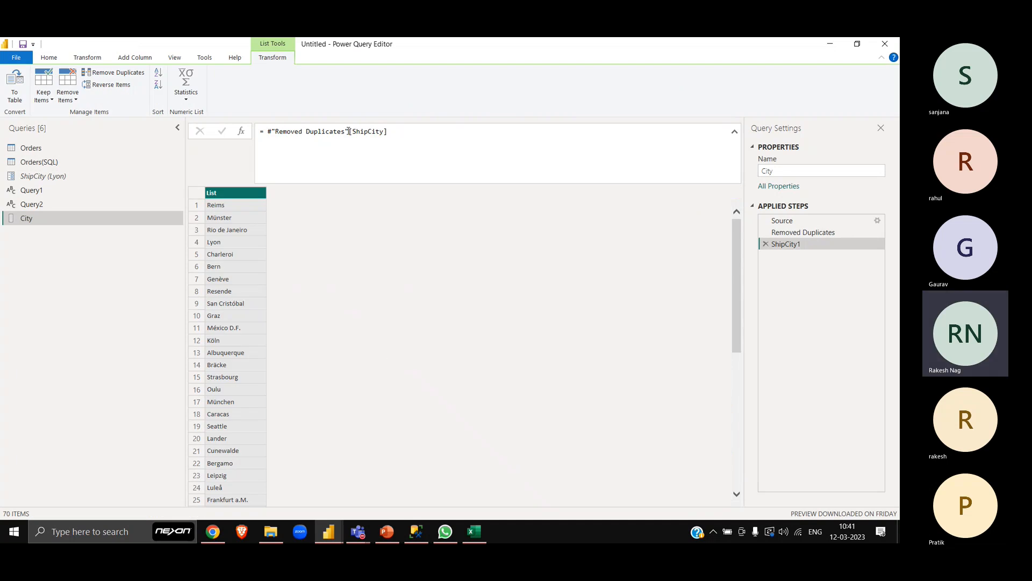
drag(350, 132, 265, 131)
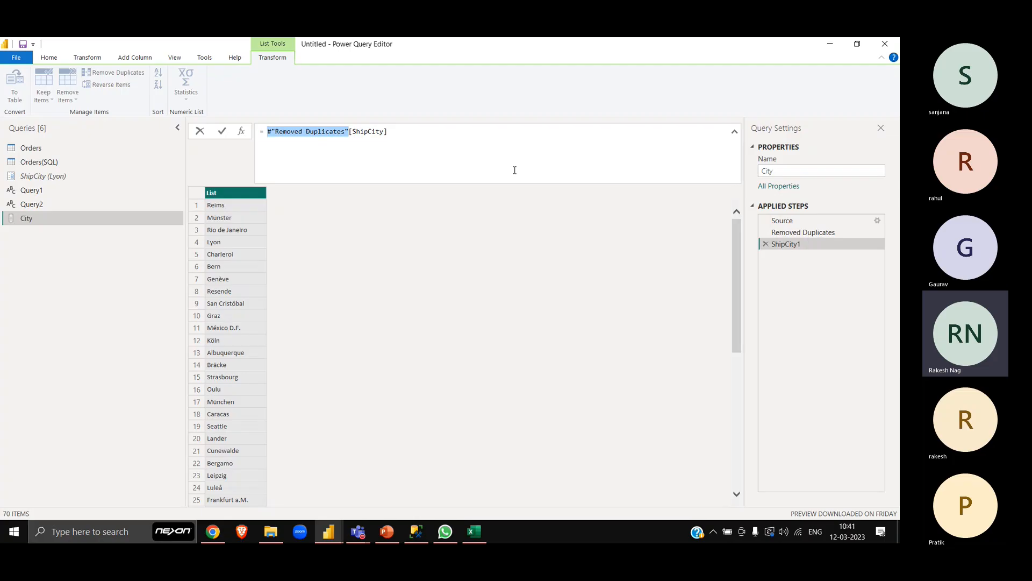
click(418, 131)
- Copy [ShipCity] from the drill-down formula to the end of the Removed Duplicates formula, and delete the ShipCity1 step
drag(388, 132, 348, 133)
key(ctrl+c)
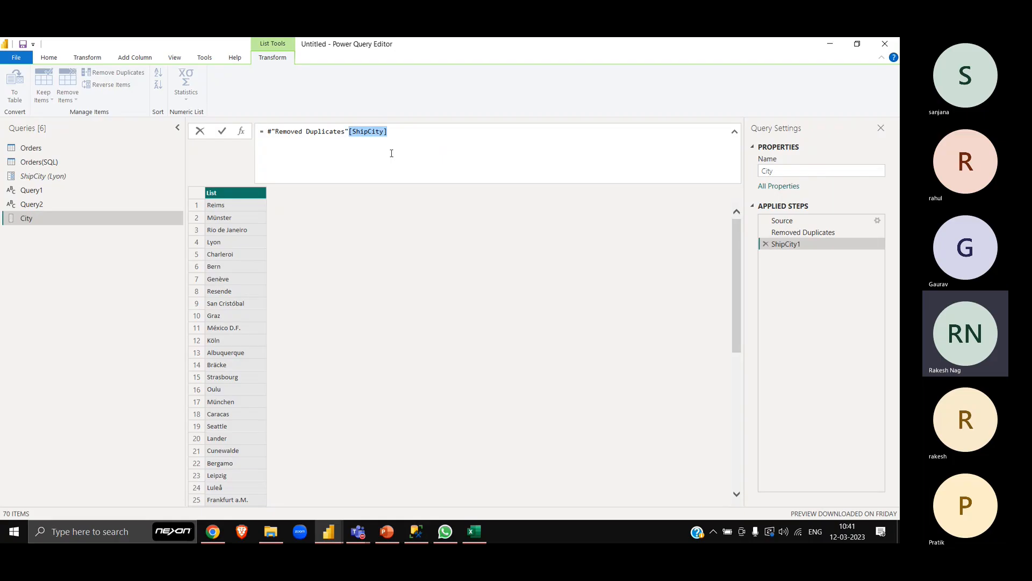
click(809, 234)
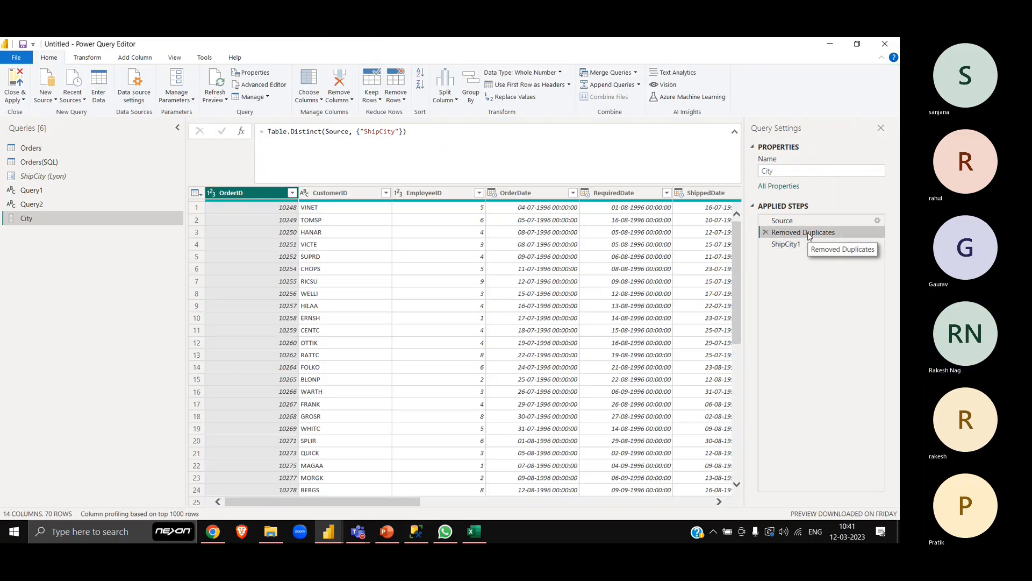
click(411, 133)
key(ctrl+v)
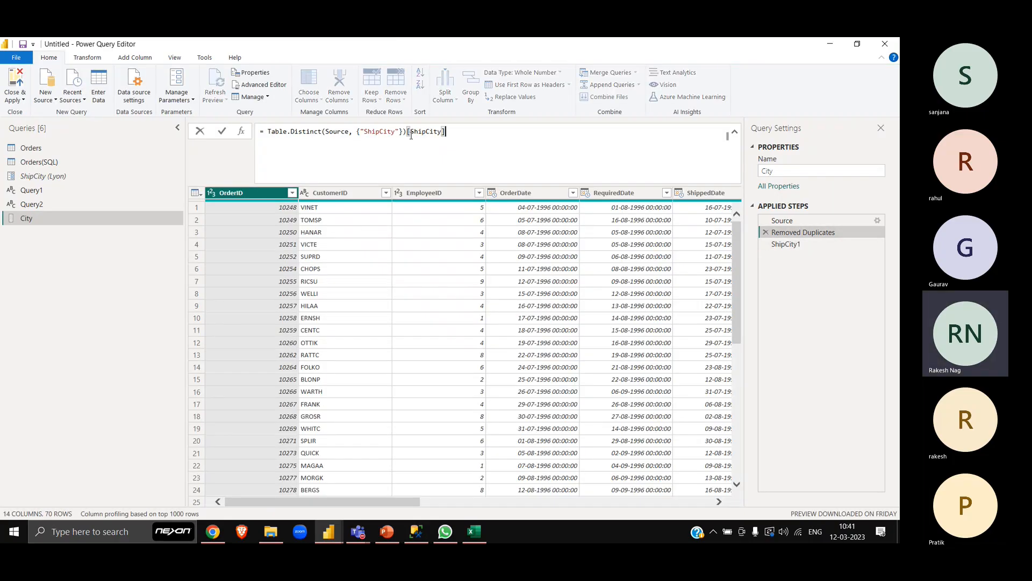
key(Return)
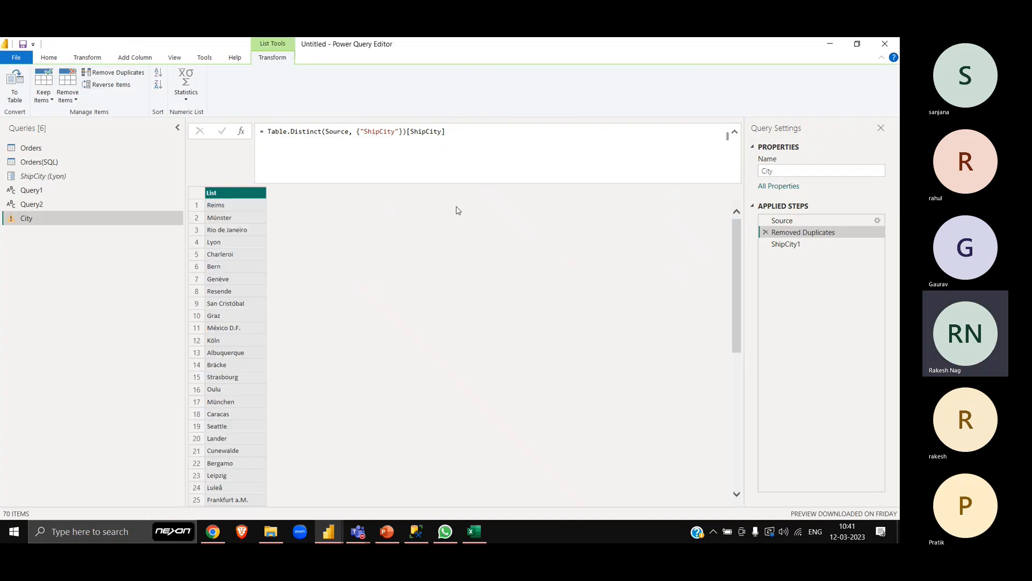
click(765, 244)
- Set the ShipCity parameter's suggested values to Query, using the City query as the source
click(57, 182)
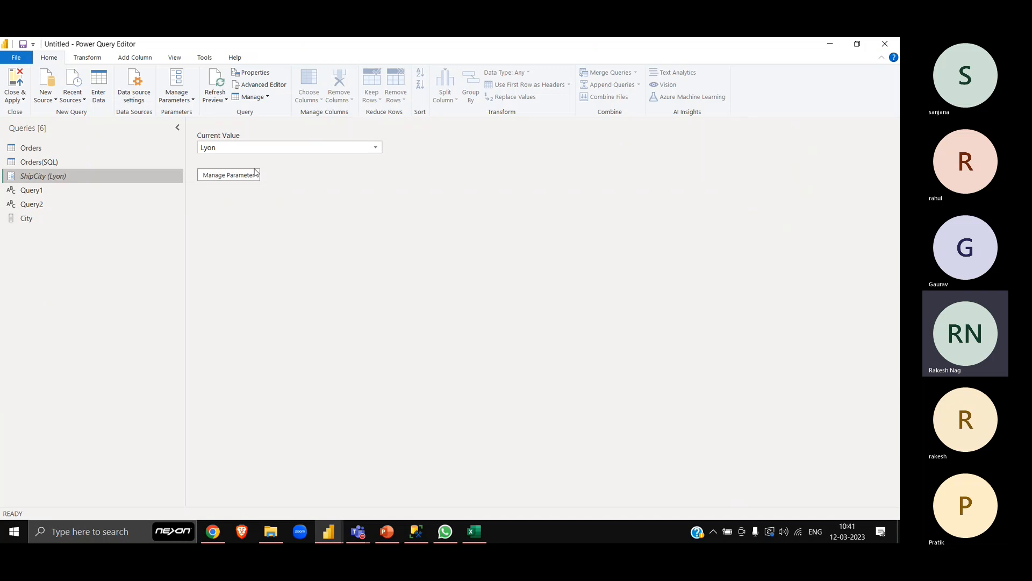
click(374, 147)
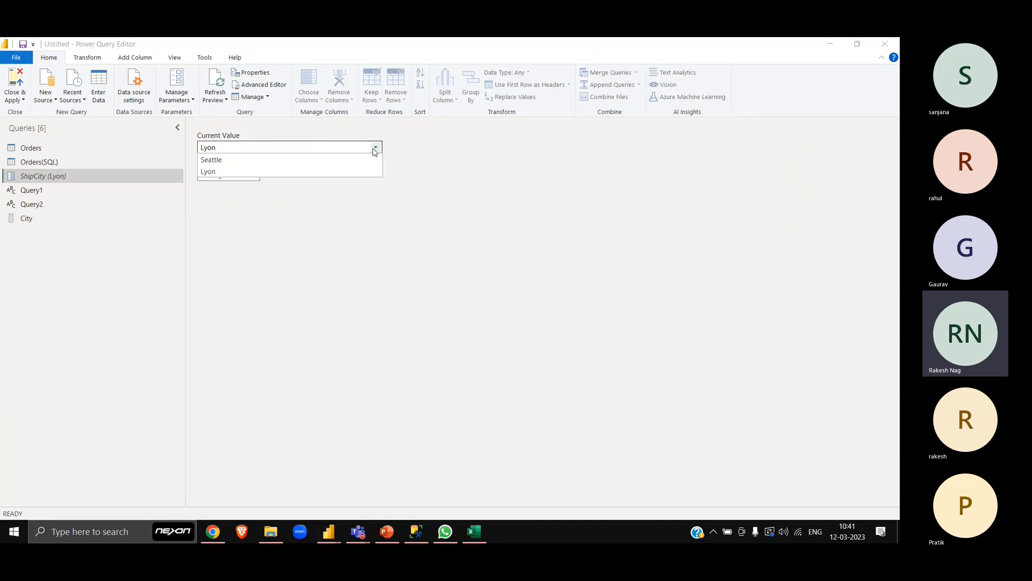
click(273, 244)
click(218, 174)
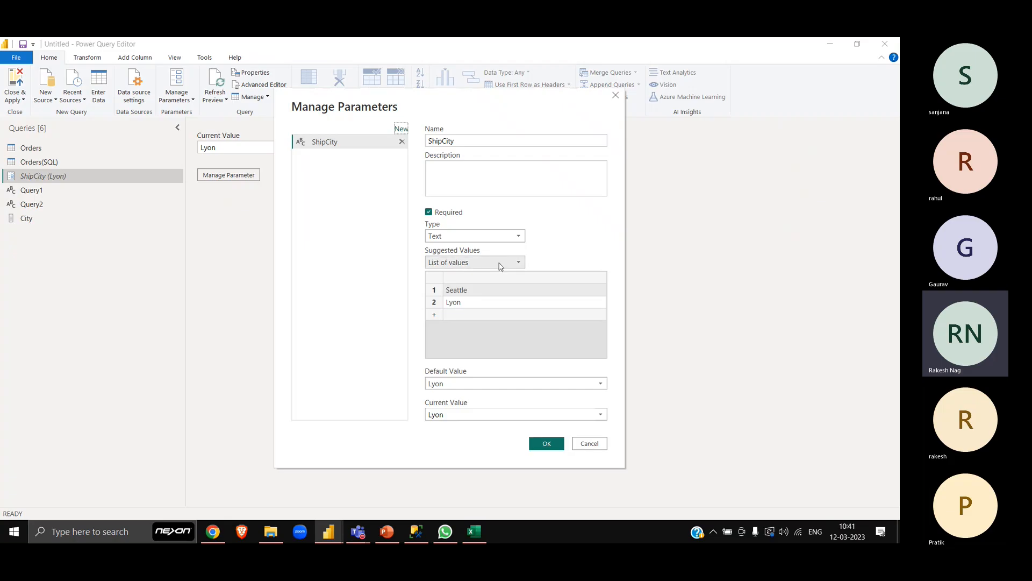
click(498, 263)
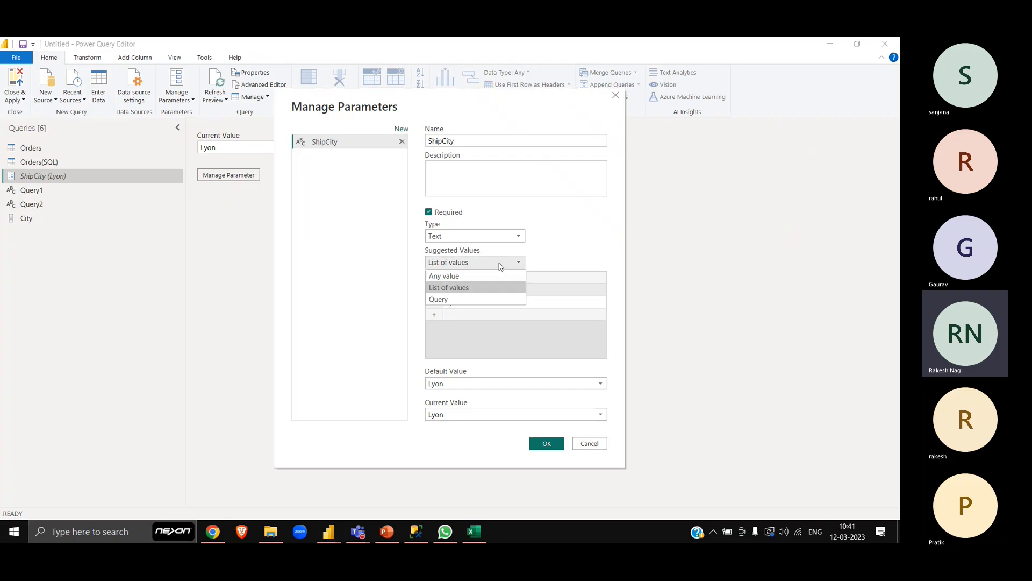
click(438, 300)
click(566, 291)
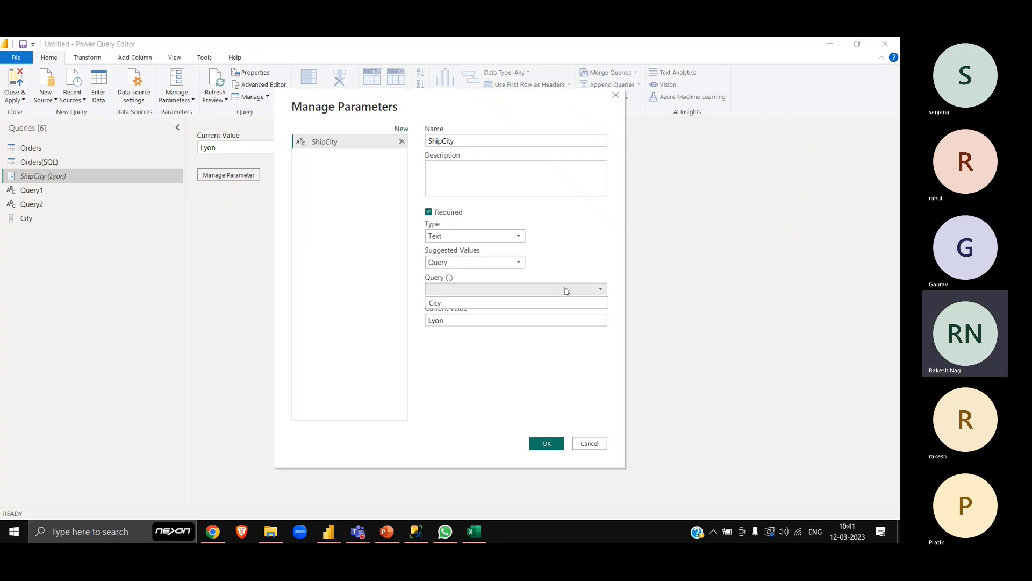
click(471, 304)
click(465, 321)
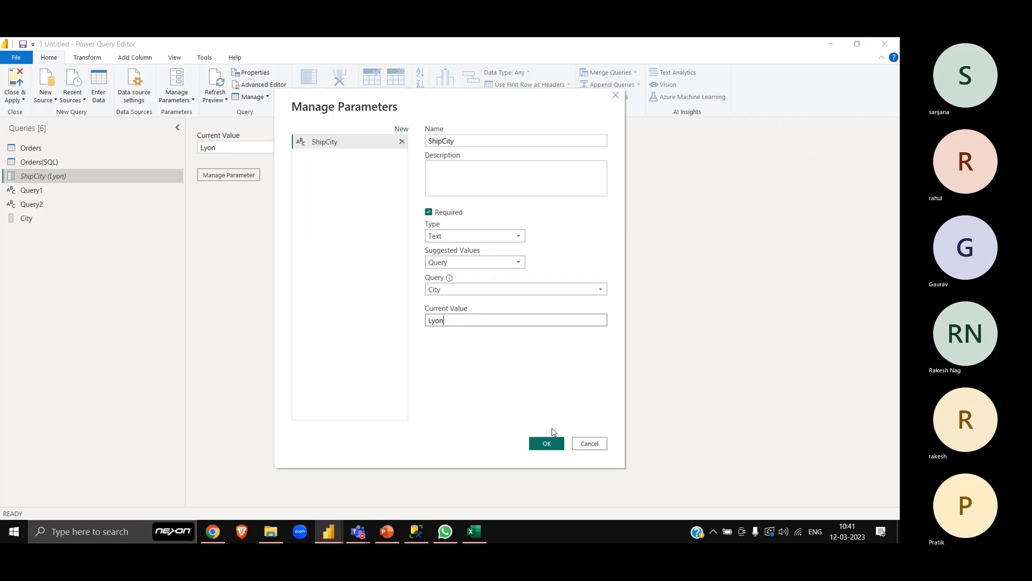
click(557, 447)
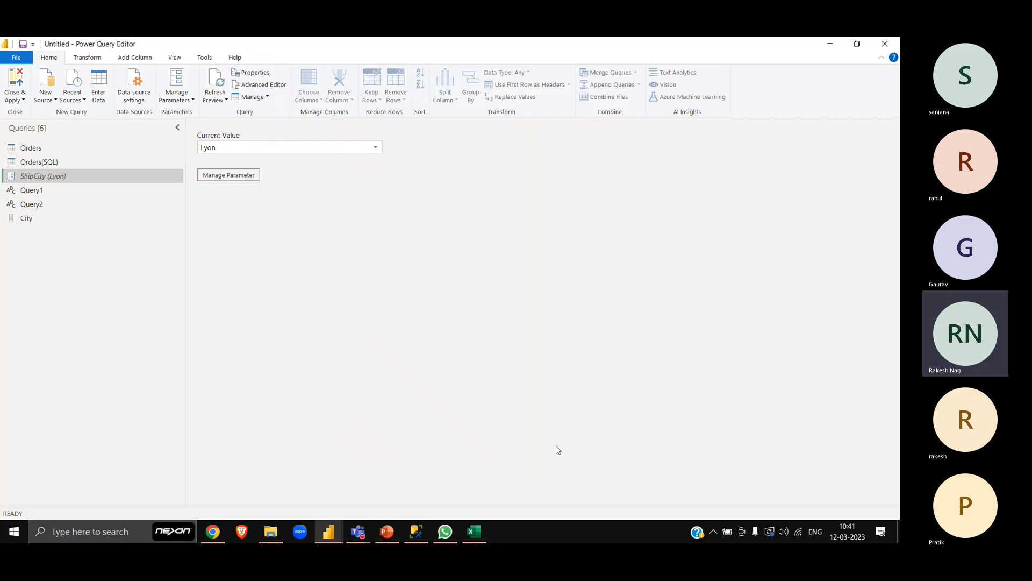
- Check whether the ShipCity parameter's current value offers a city list, and glance at Query2 and the City query
click(371, 147)
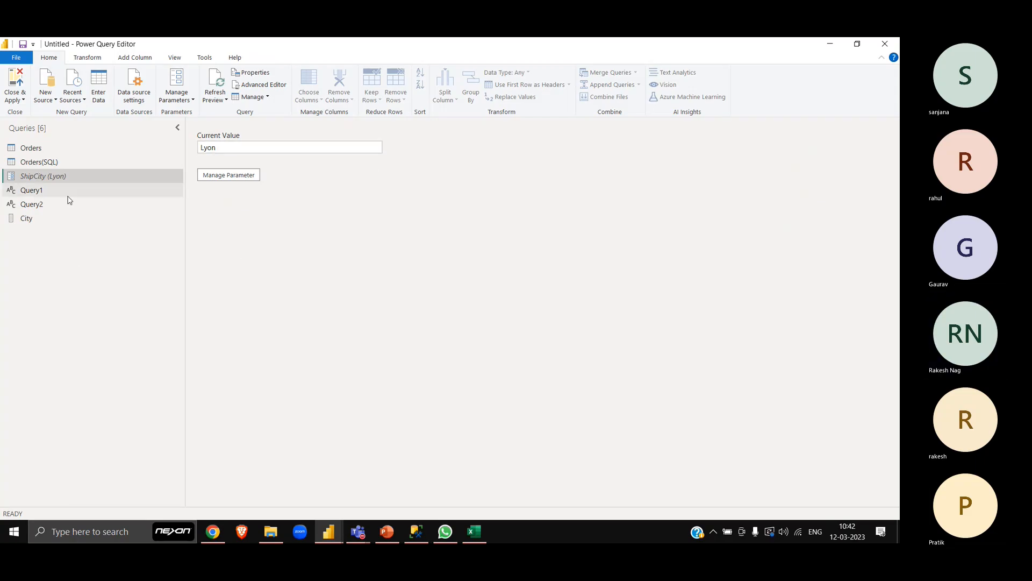
click(49, 207)
click(45, 224)
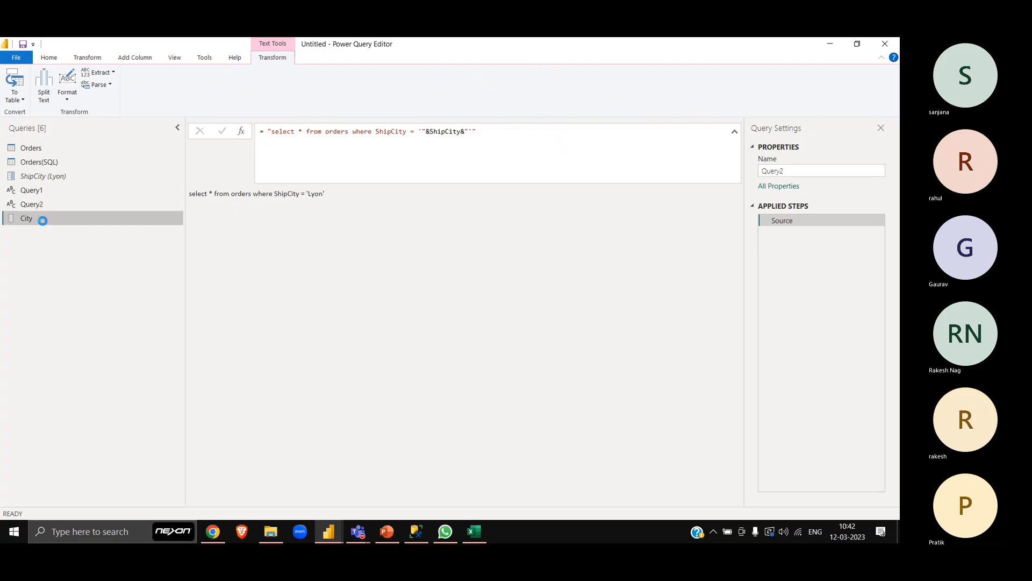
click(43, 176)
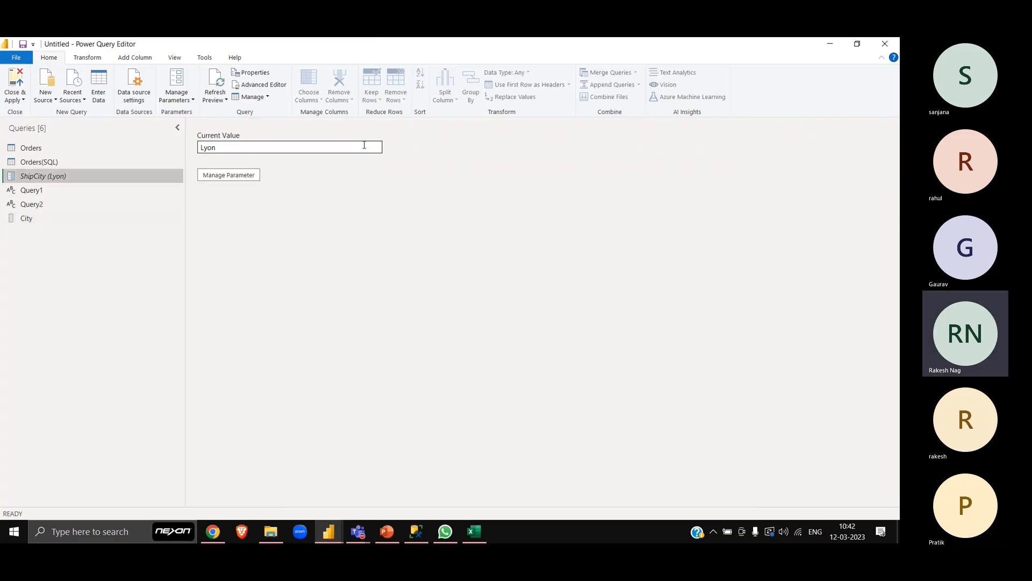
click(363, 145)
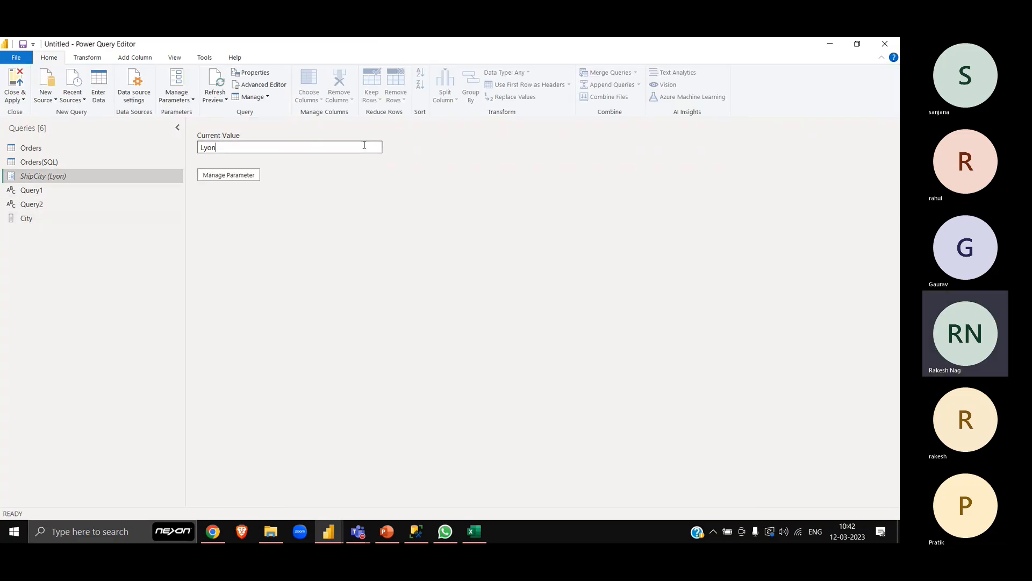
- Set the ShipCity parameter's current value to Seattle, keeping the City query as the source of suggested values
click(237, 175)
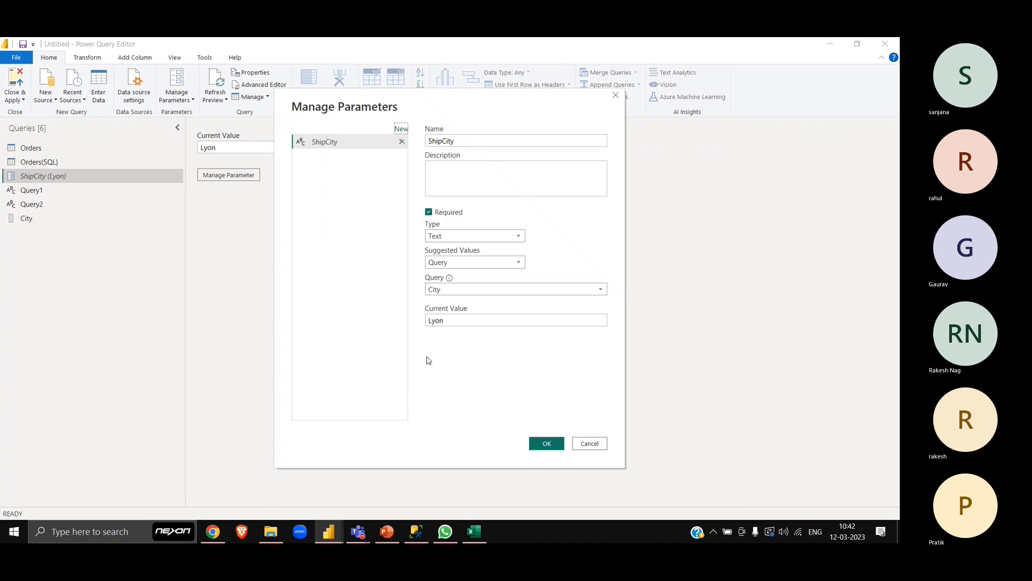
click(473, 320)
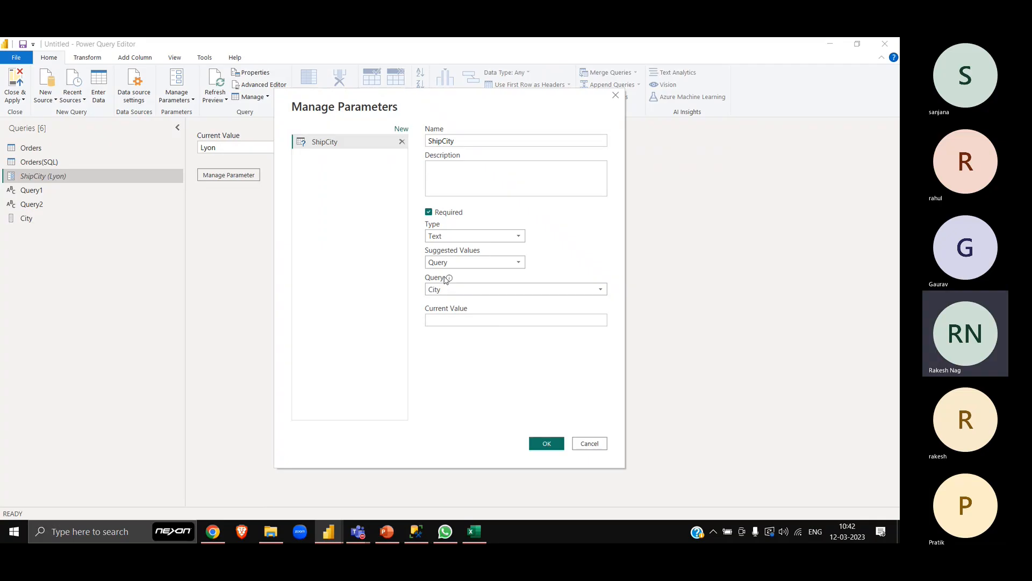
mouse_move(451, 280)
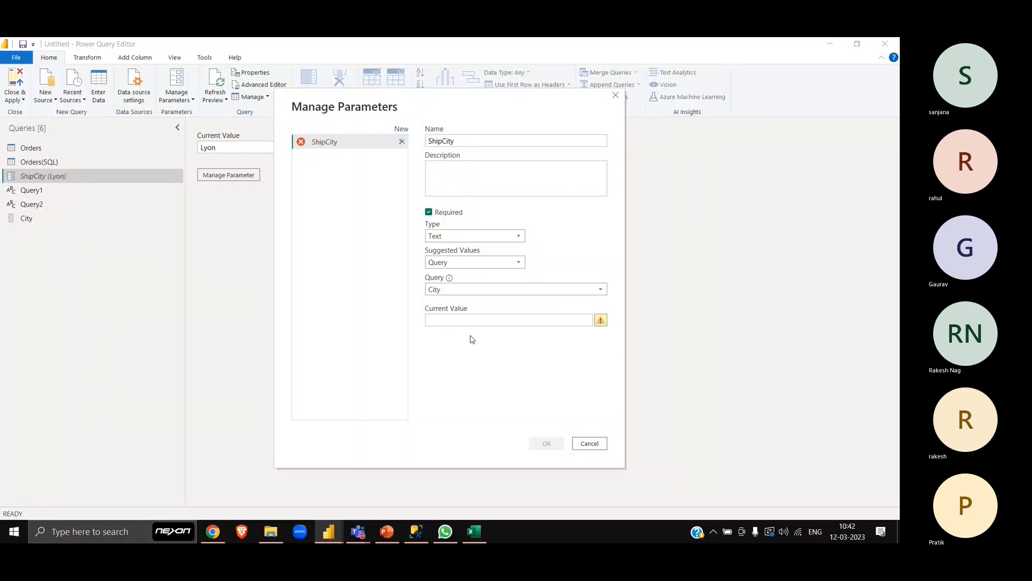
click(479, 317)
text(Se)
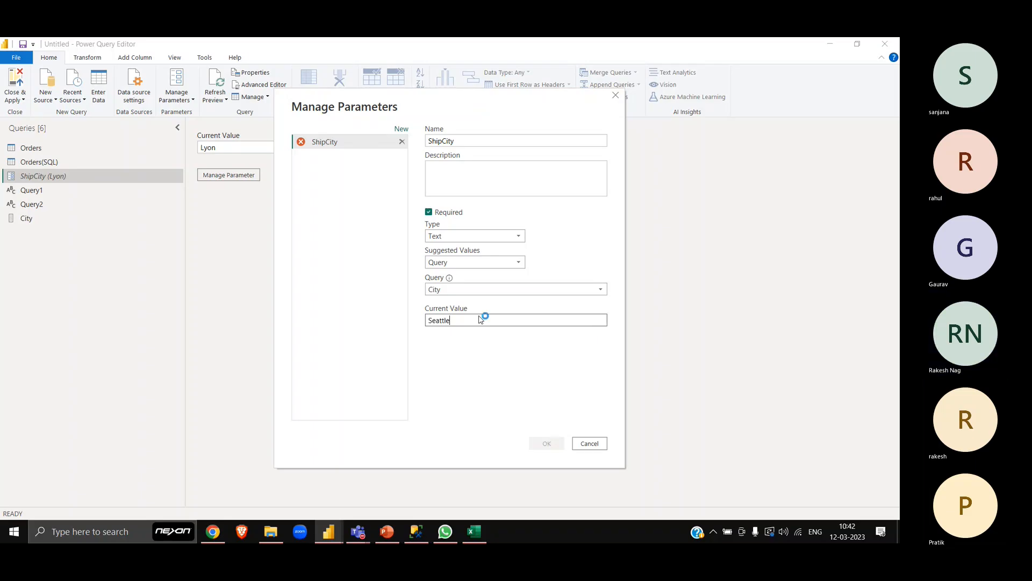
text(attle)
click(547, 444)
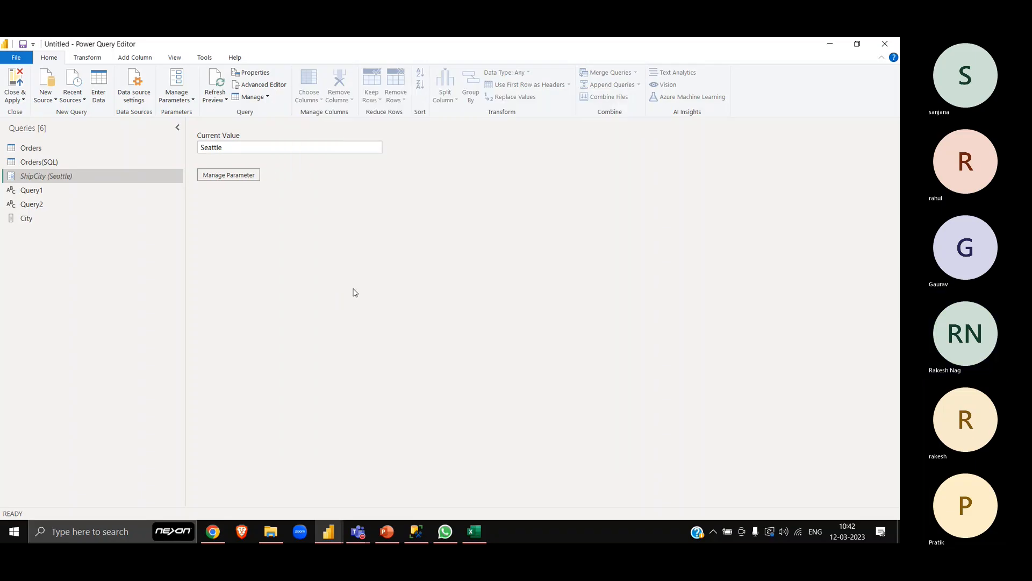
click(346, 145)
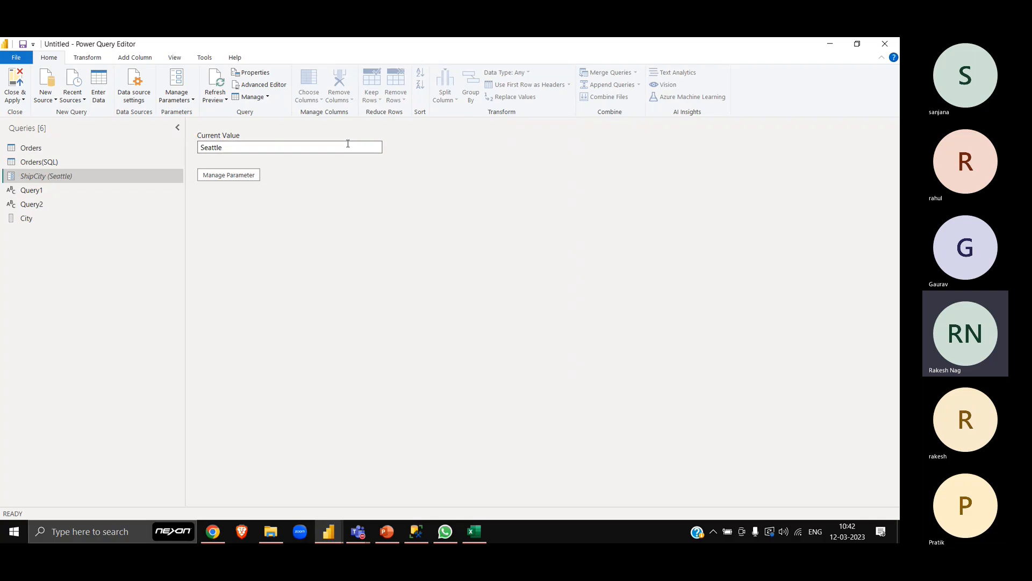
- Review the City query's Source step across to its ShipCity column, and compare it with the Removed Duplicates list
click(64, 217)
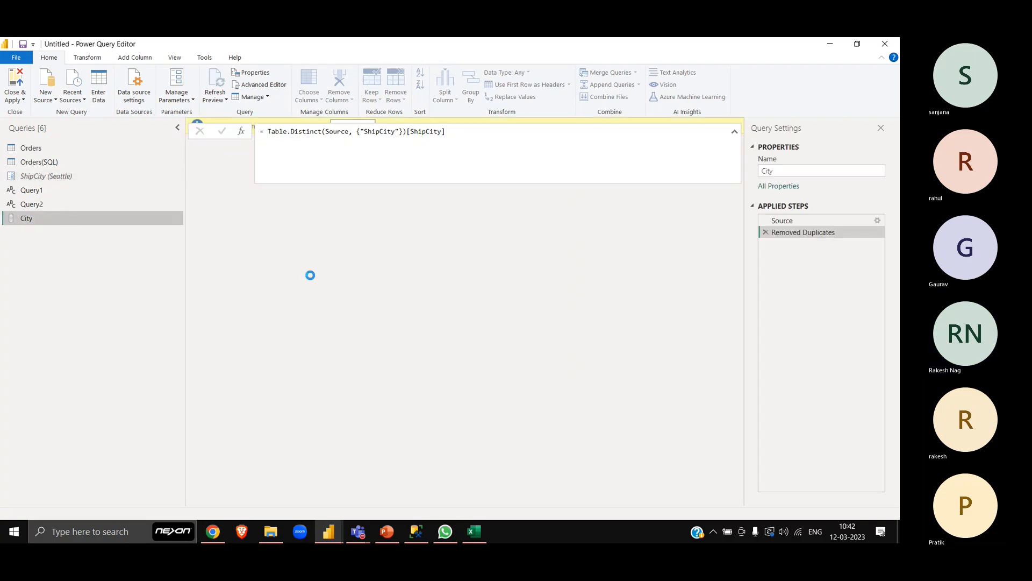
click(784, 221)
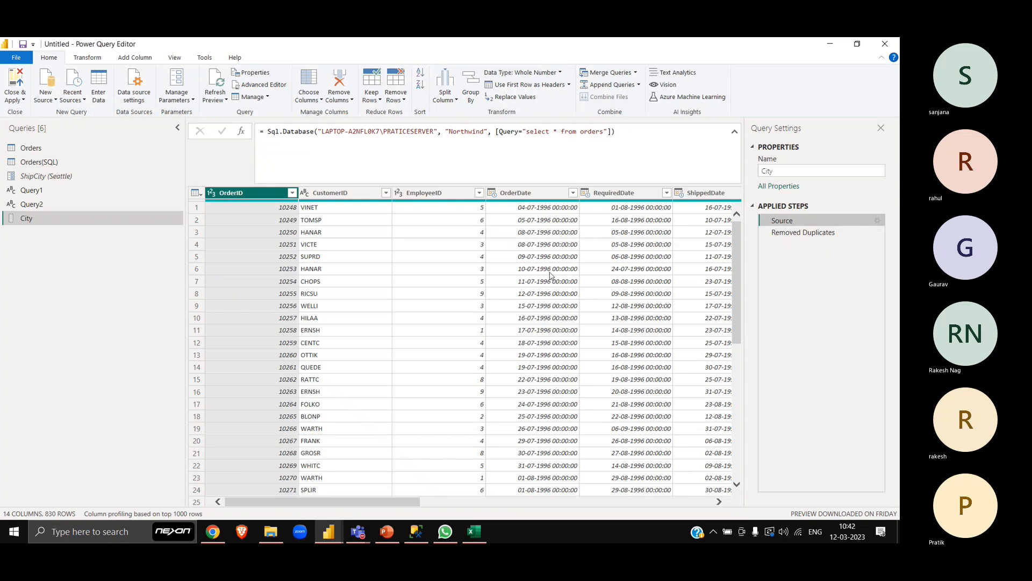
scroll(549, 275, right, 5)
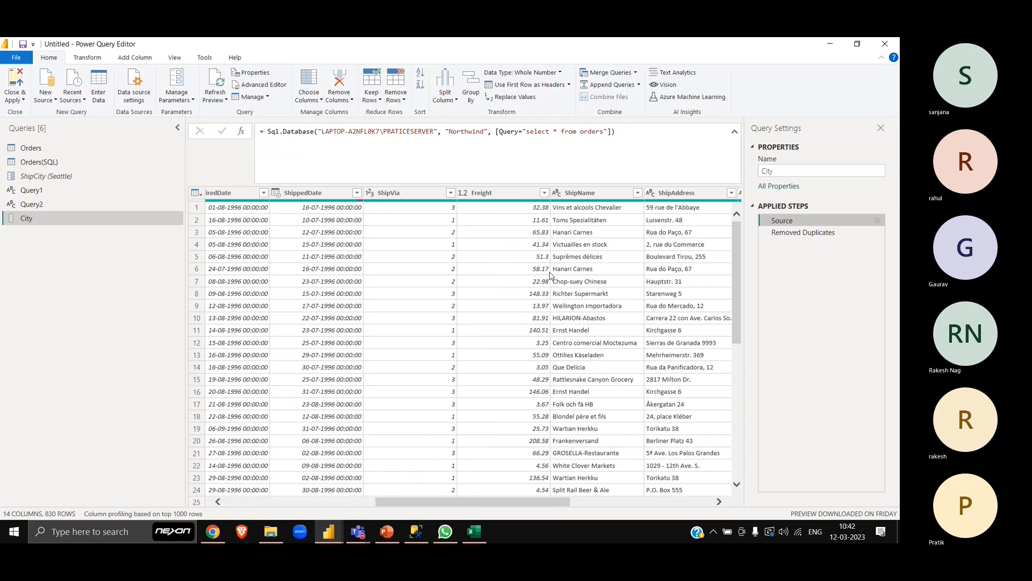
scroll(549, 275, right, 3)
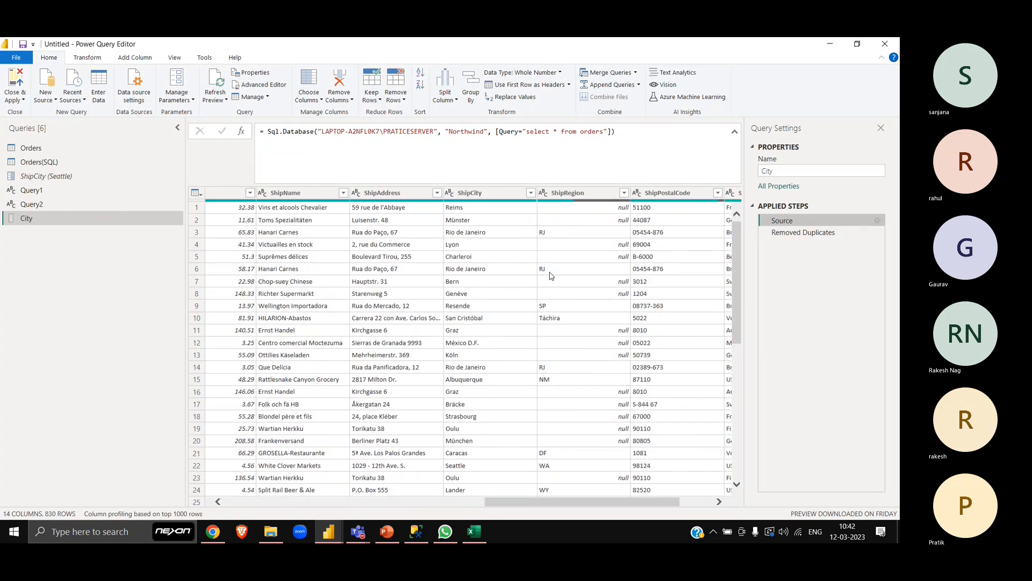
click(826, 234)
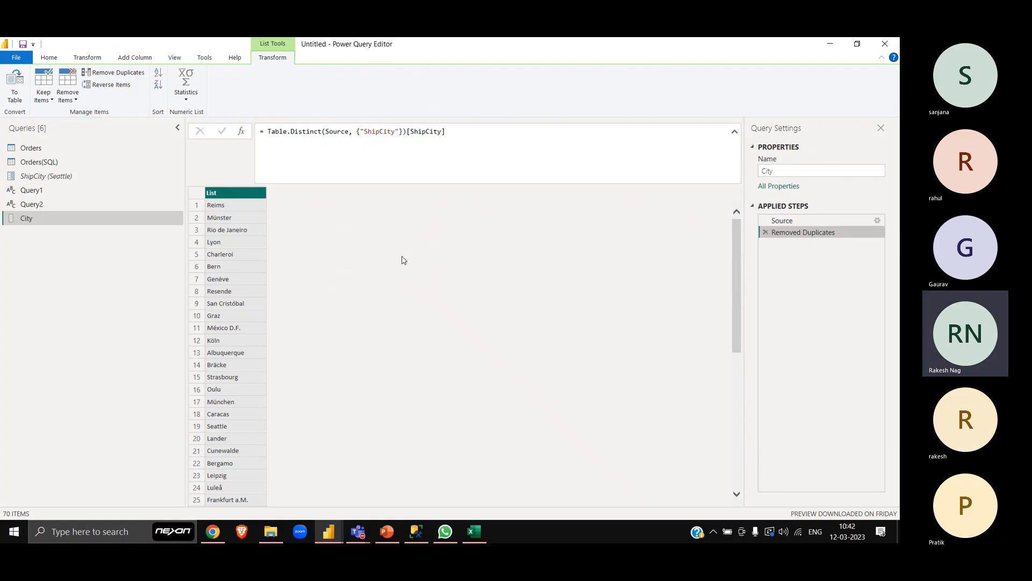
- Create a new parameter that takes its suggested values from the City query
click(73, 177)
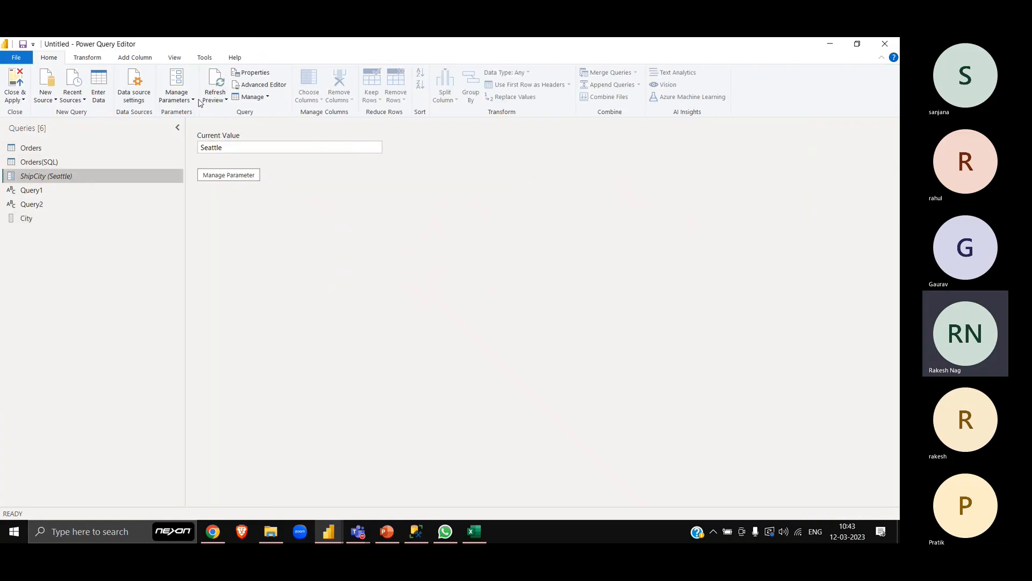
click(189, 86)
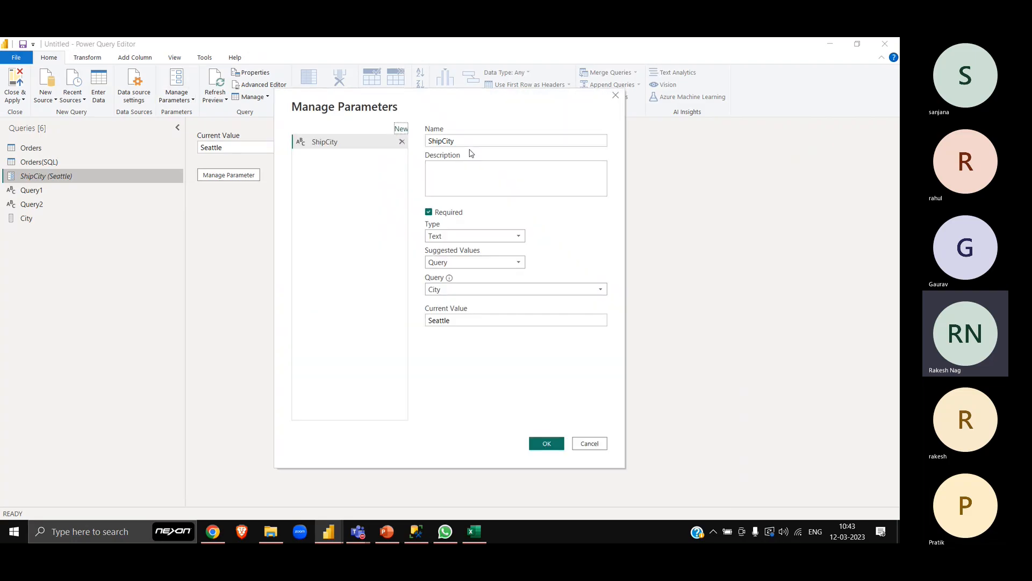
click(401, 129)
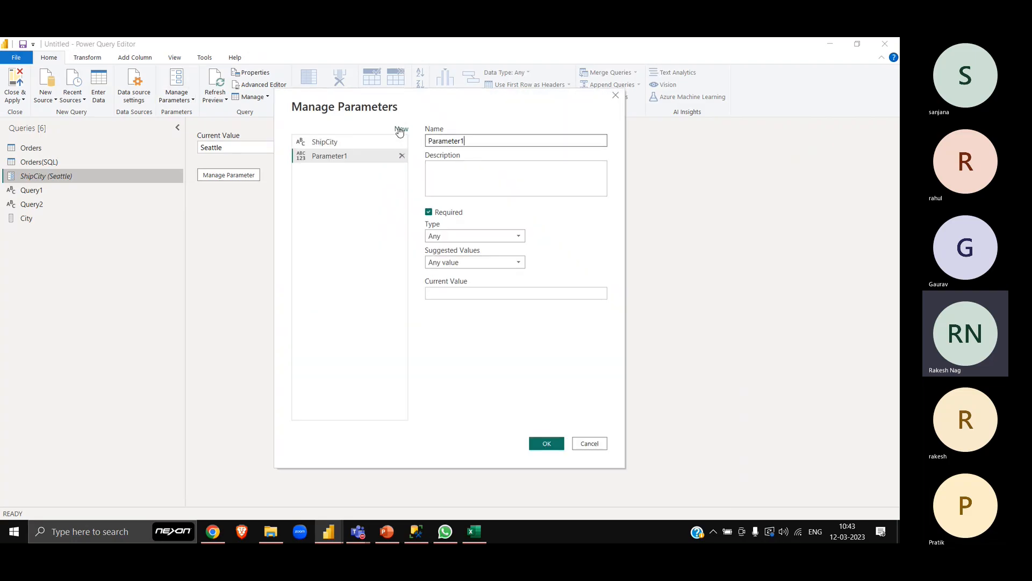
click(468, 265)
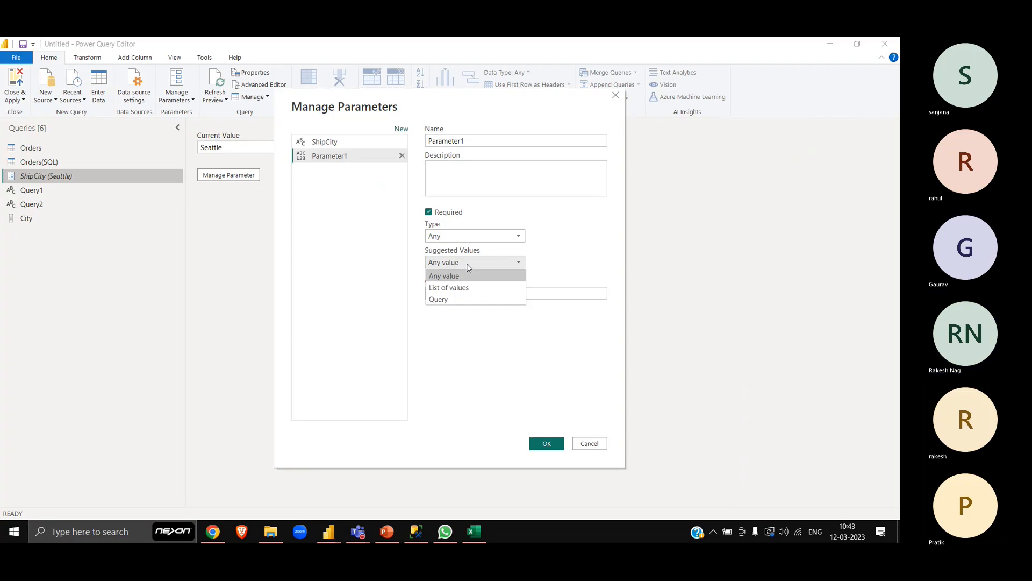
click(457, 298)
click(469, 294)
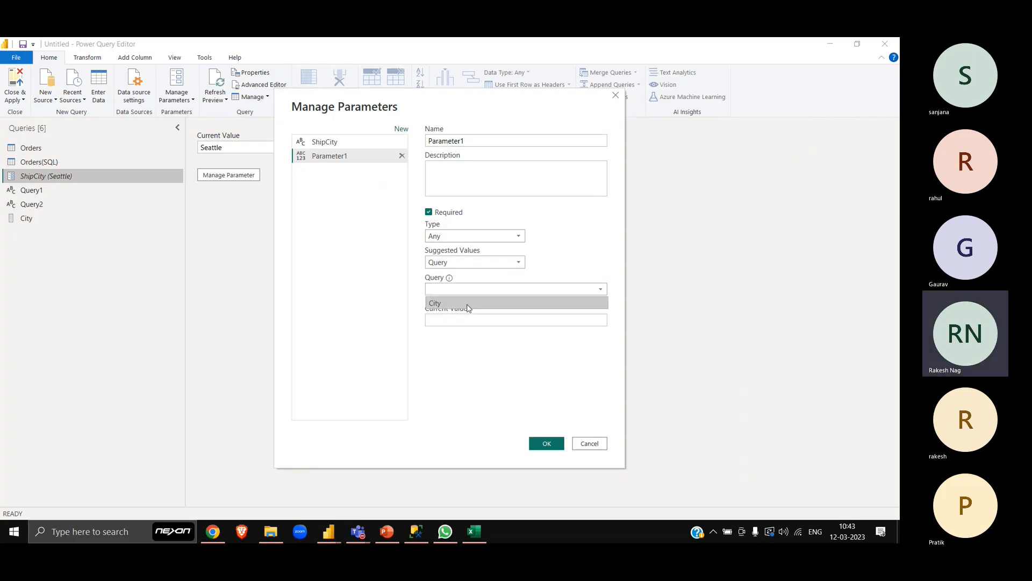
click(467, 307)
- Give the new parameter the current value Seattle and save it
click(468, 321)
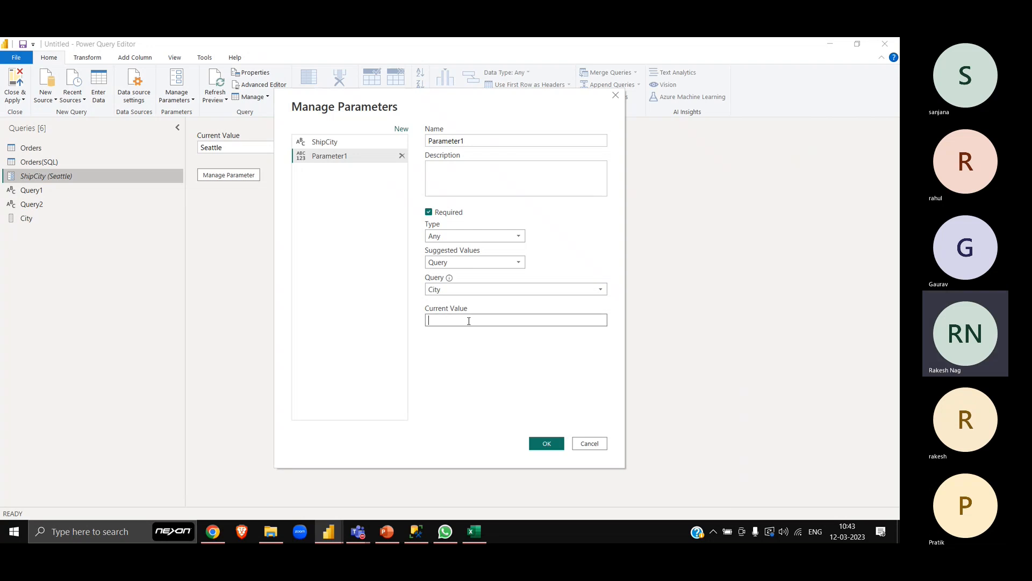
text(Seatle)
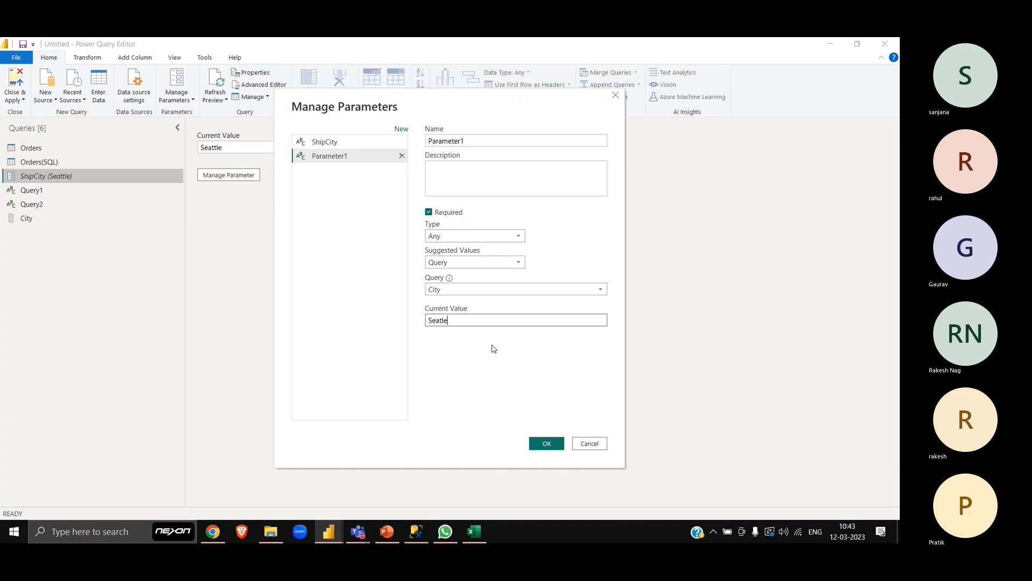
key(ctrl+a)
key(End)
key(ctrl+a)
key(ctrl+c)
key(BackSpace)
click(547, 443)
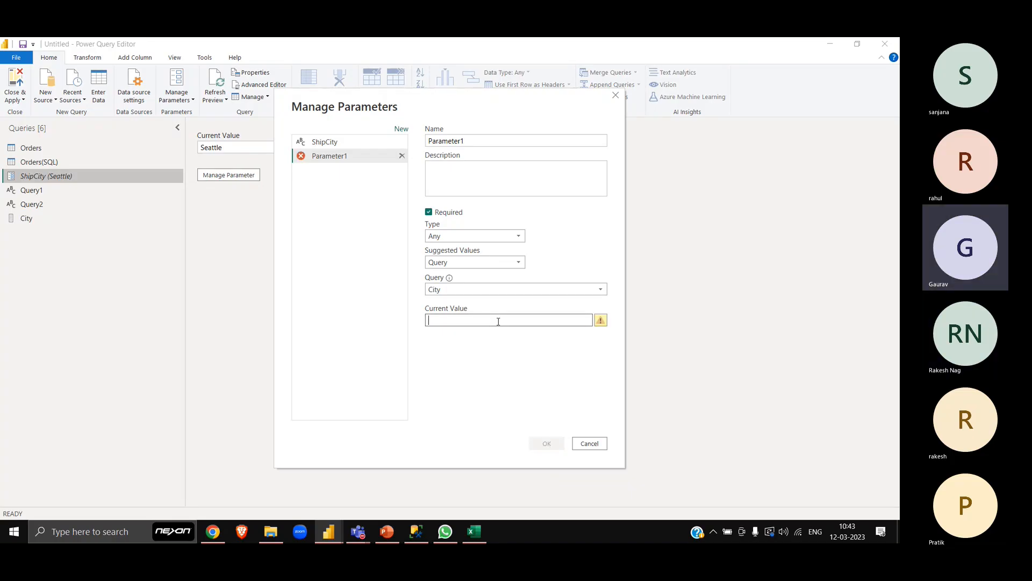
key(ctrl+v)
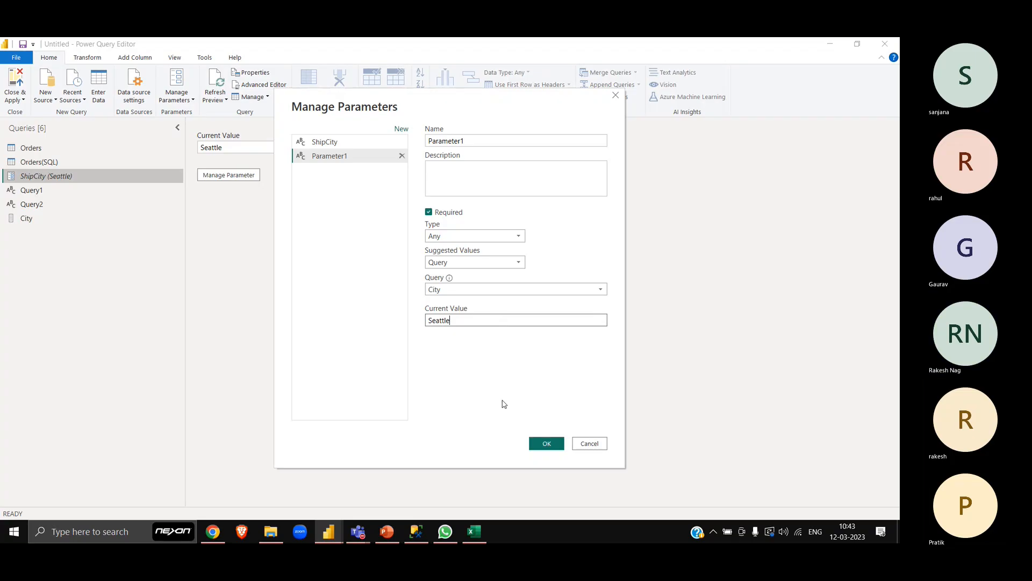
click(557, 444)
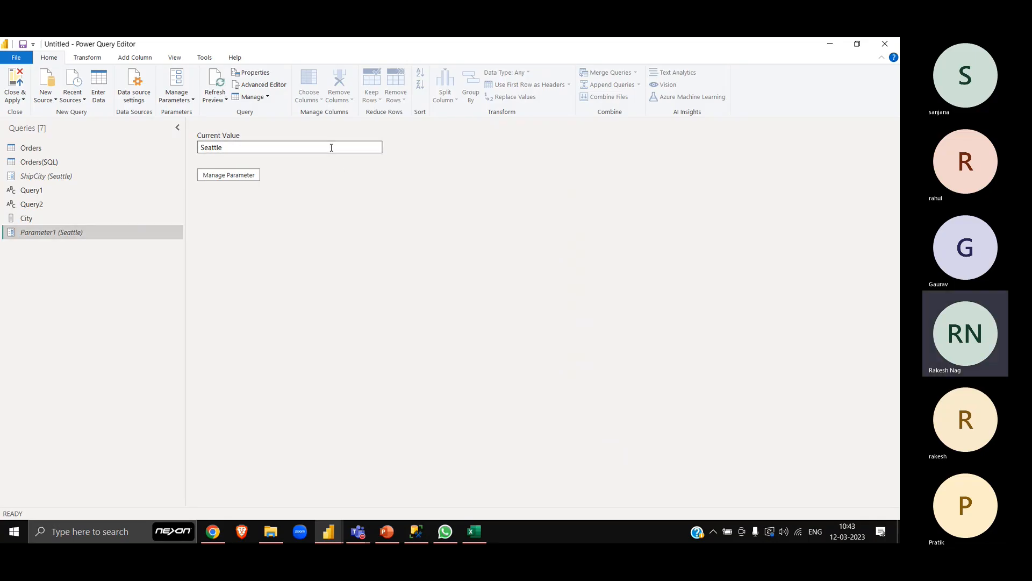
- Clear the current value of Parameter1
key(BackSpace)
key(BackSpace)
key(BackSpace)
key(BackSpace)
key(BackSpace)
key(BackSpace)
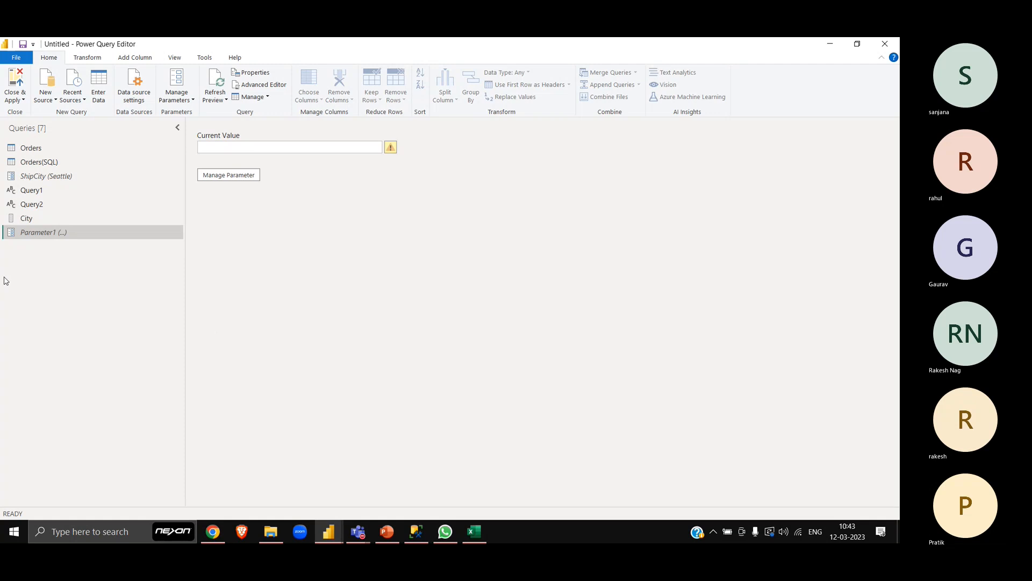
- Try List of values and Any value as the ShipCity parameter's suggested values
click(52, 177)
click(232, 175)
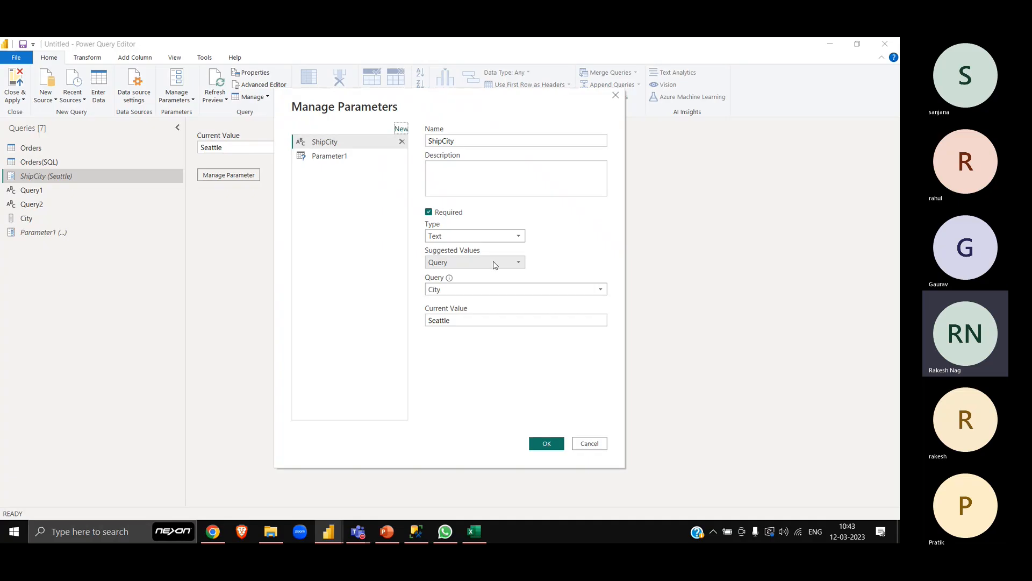
click(495, 263)
click(469, 288)
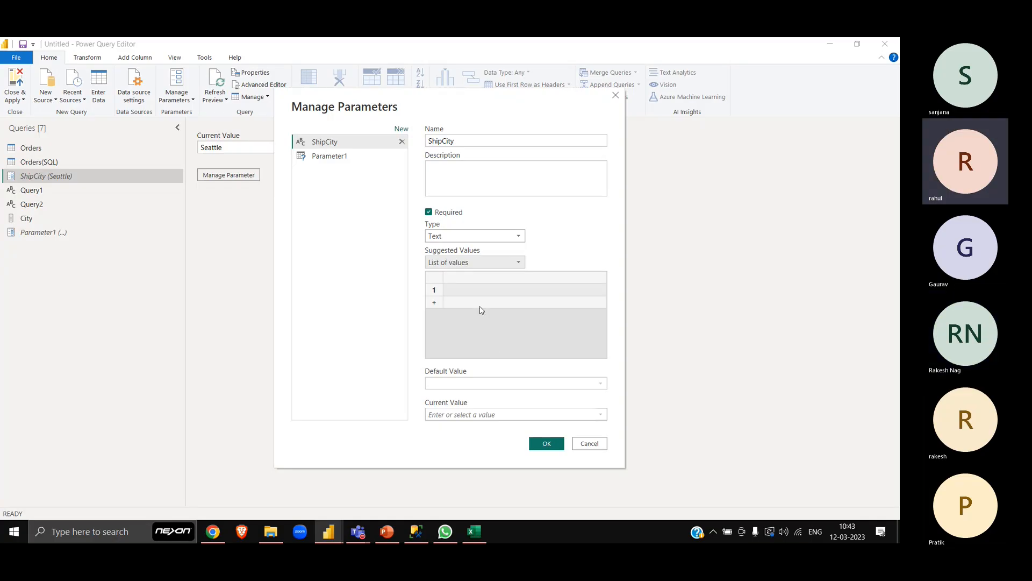
click(506, 260)
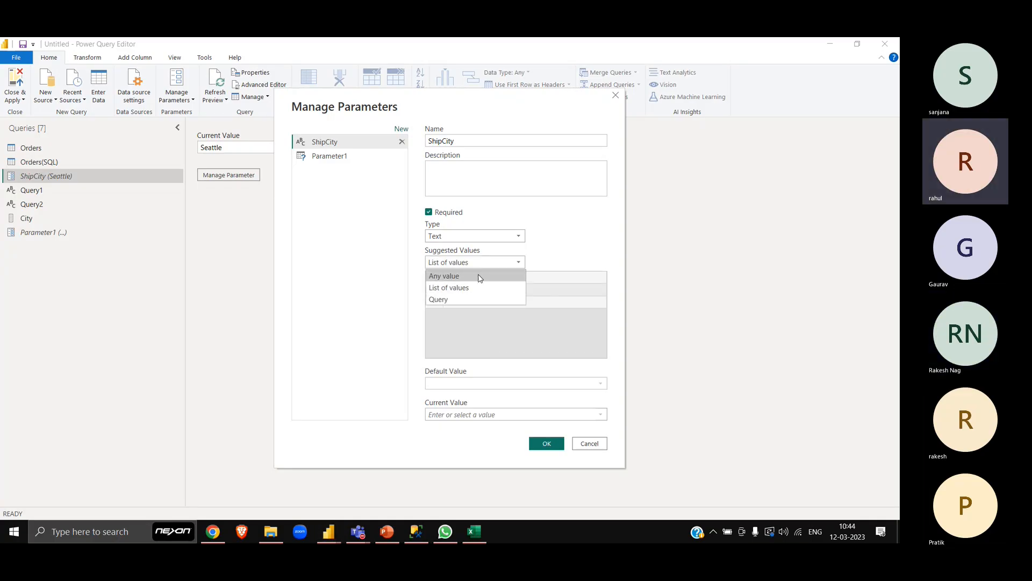
click(478, 274)
- Set the ShipCity parameter's suggested values to Query with City as the source, and enter Seattle as its current value
click(518, 262)
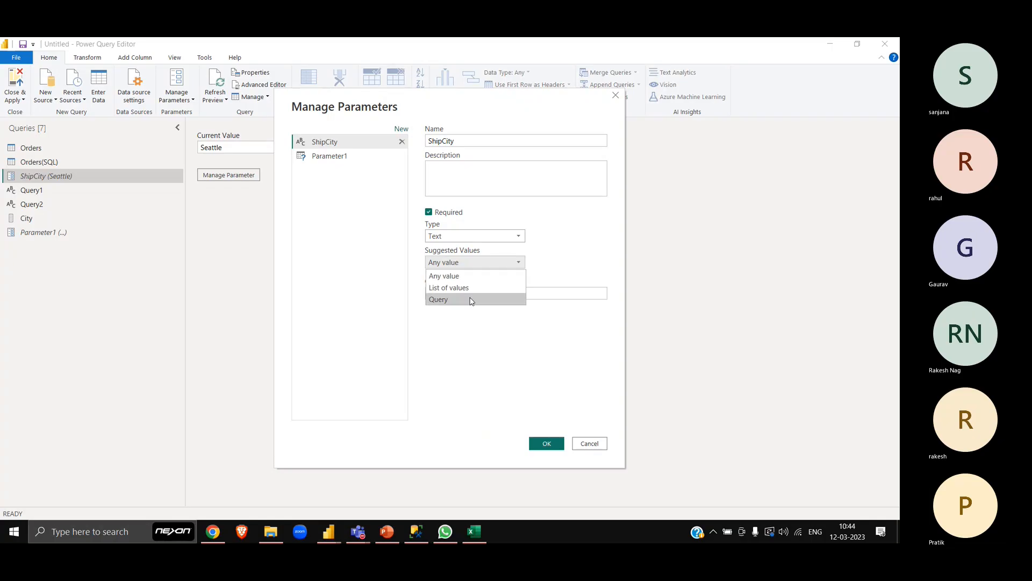
click(469, 300)
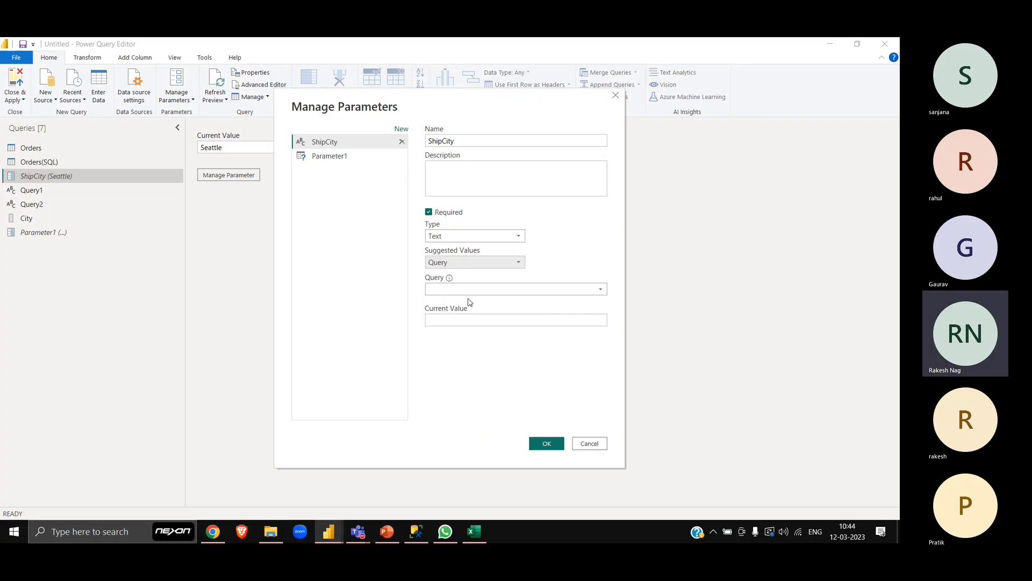
click(598, 289)
click(513, 304)
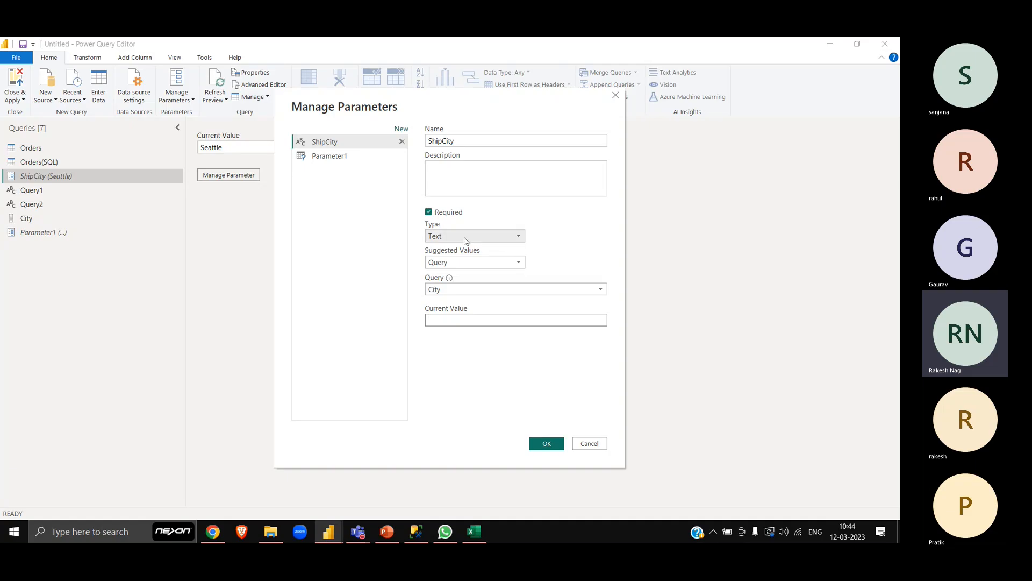
click(556, 444)
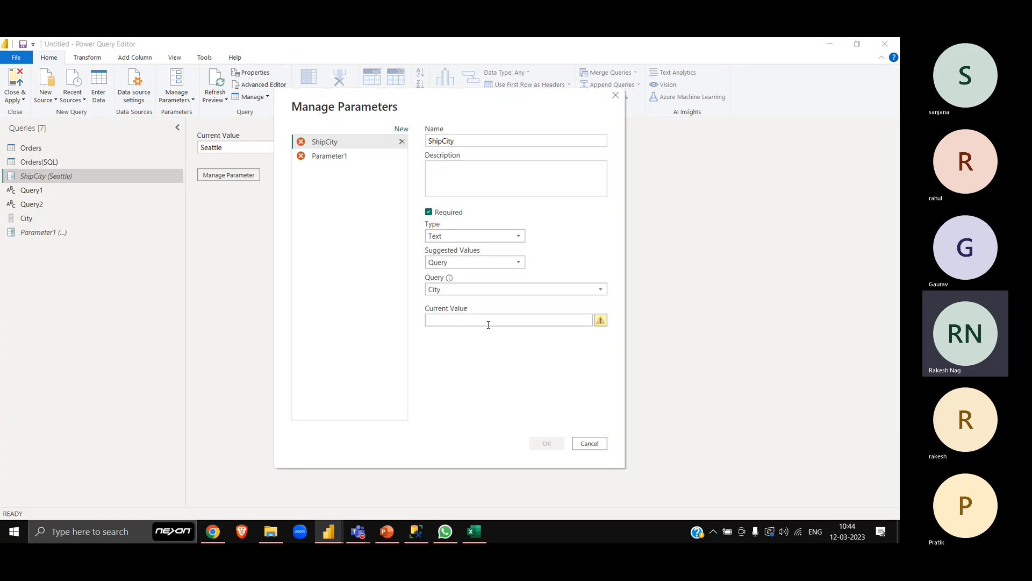
text(Seattle)
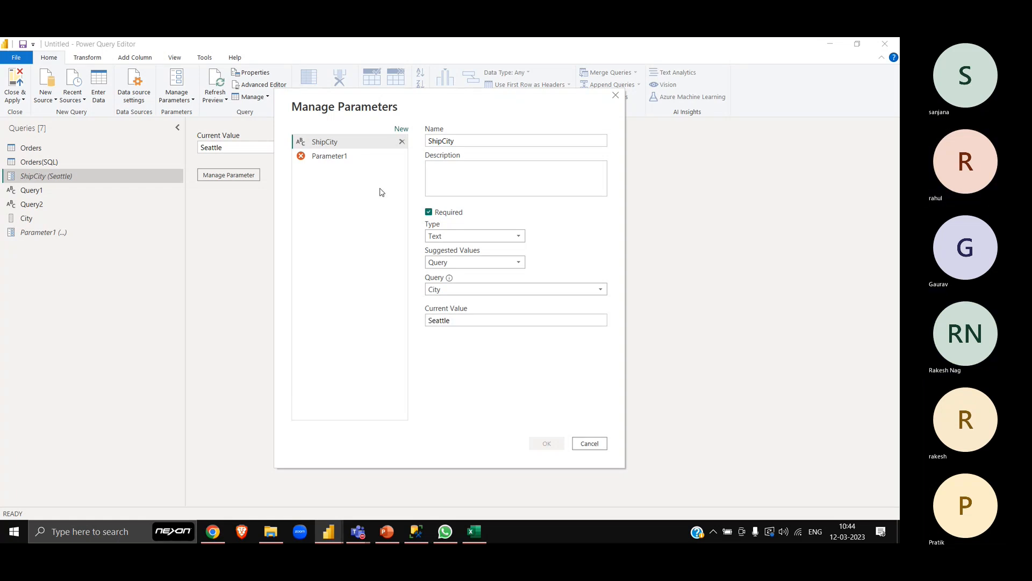
- Make the ShipCity parameter optional and delete Parameter1, saving the parameter changes
click(428, 212)
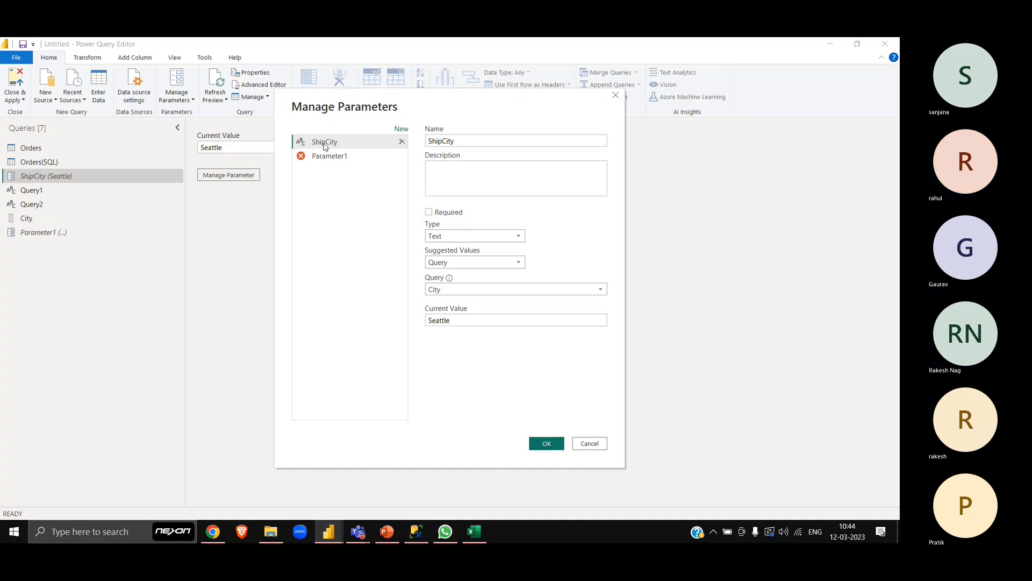
click(344, 157)
click(402, 155)
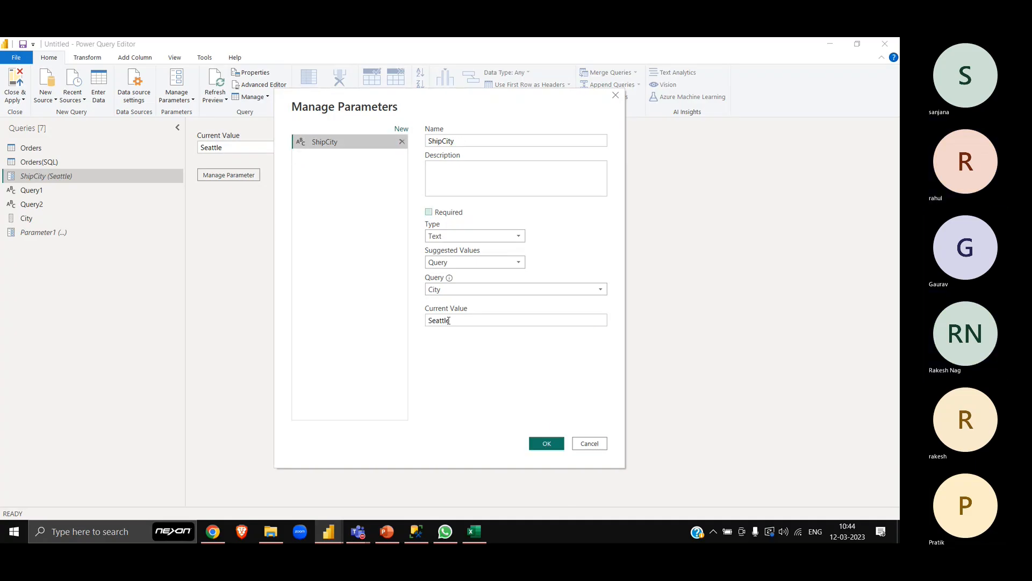
click(558, 445)
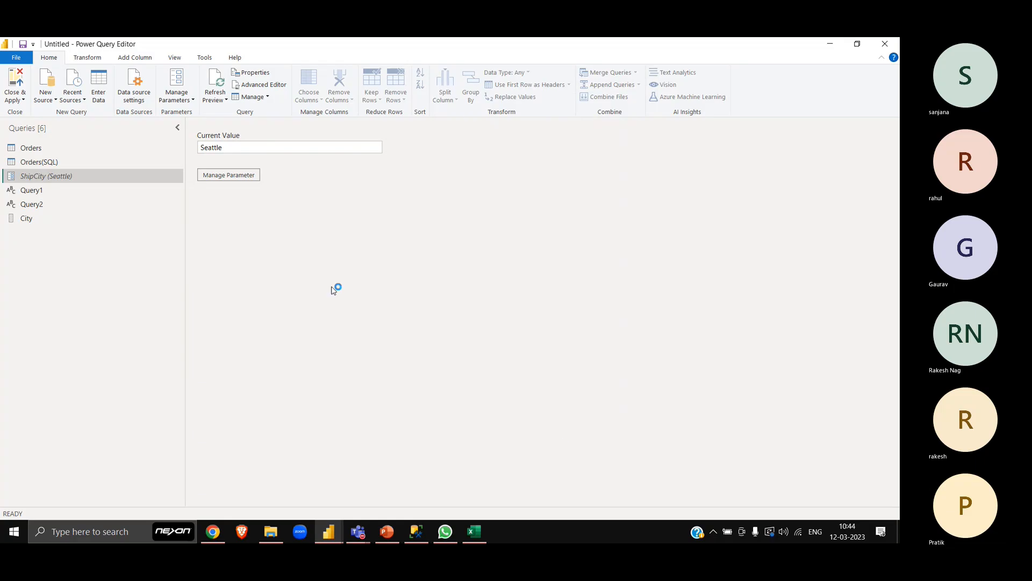
- Try the Any type for the ShipCity parameter and save the parameter
click(344, 146)
click(251, 176)
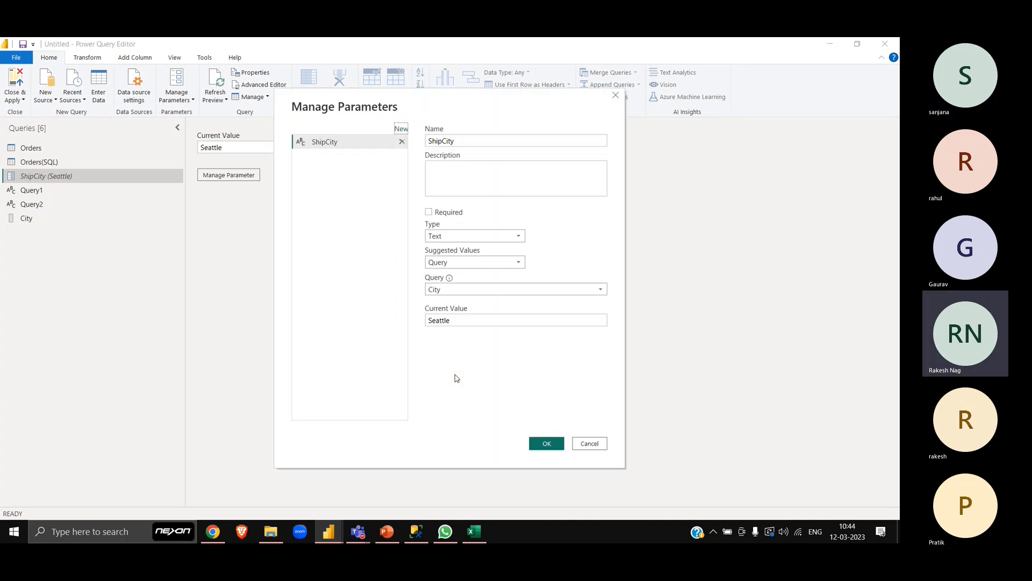
click(464, 238)
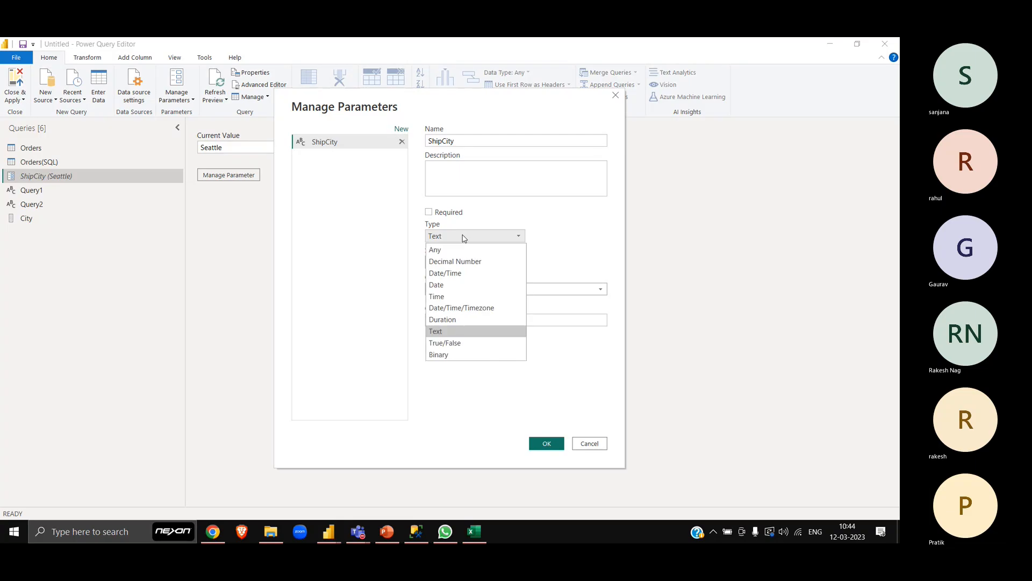
click(461, 252)
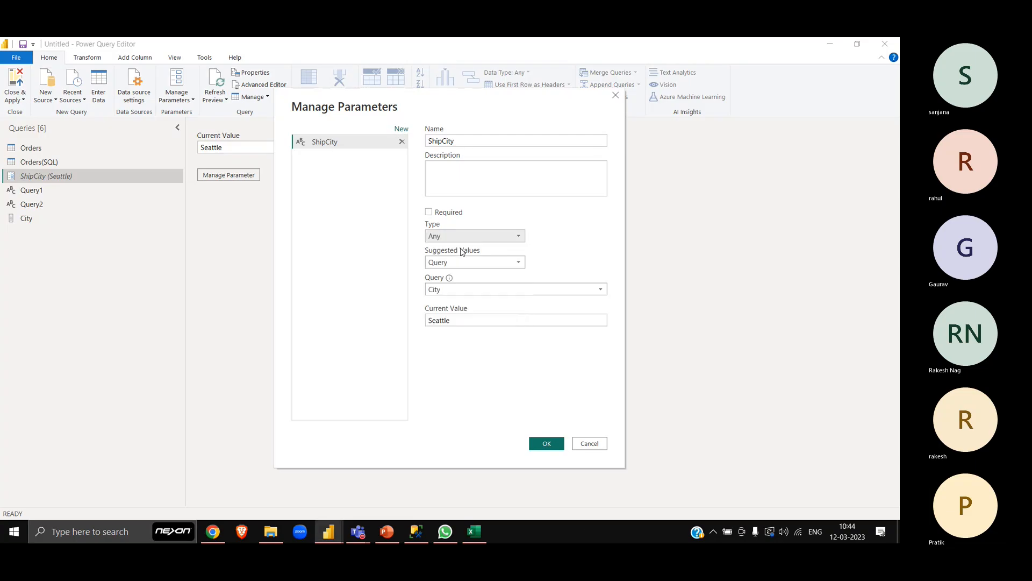
click(558, 448)
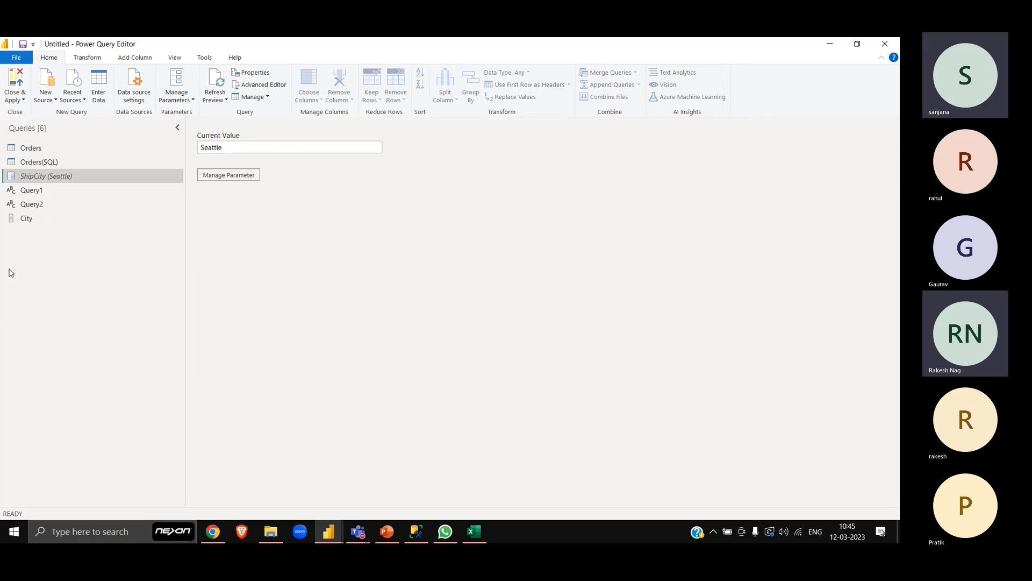
- Examine the City list and the ShipCity parameter's suggested-values and source query options without changing them
click(46, 222)
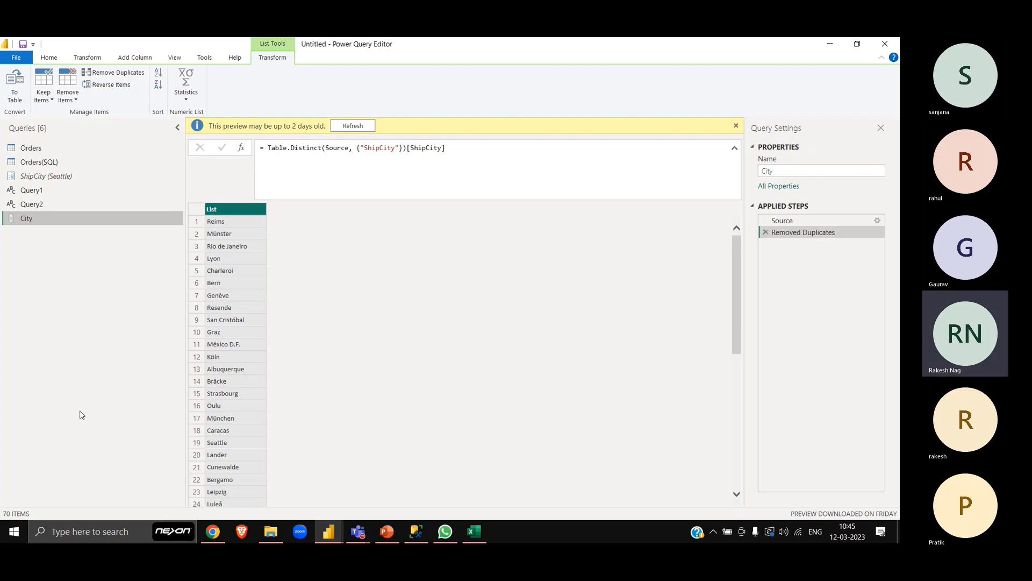
click(69, 184)
click(67, 177)
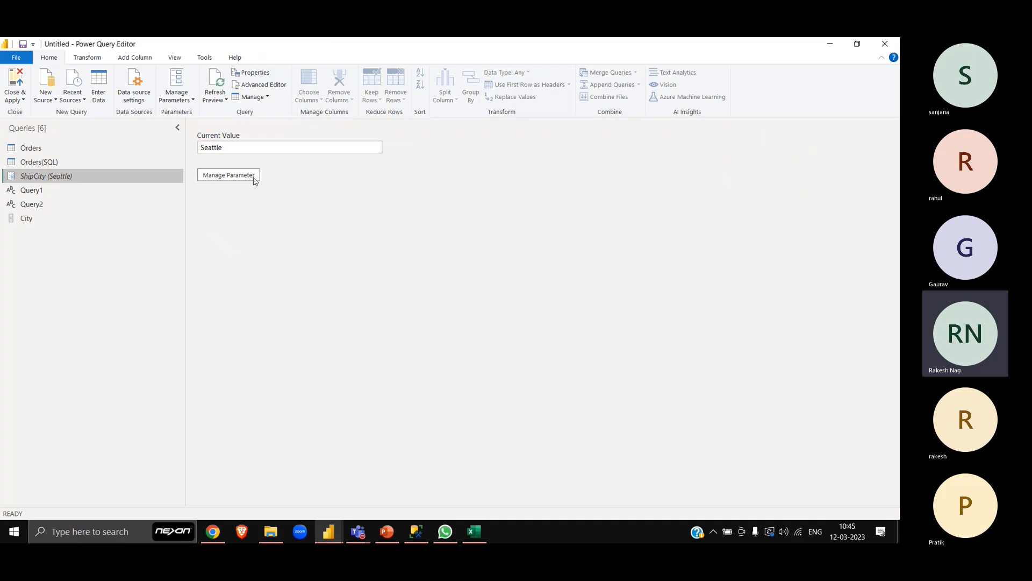
click(239, 178)
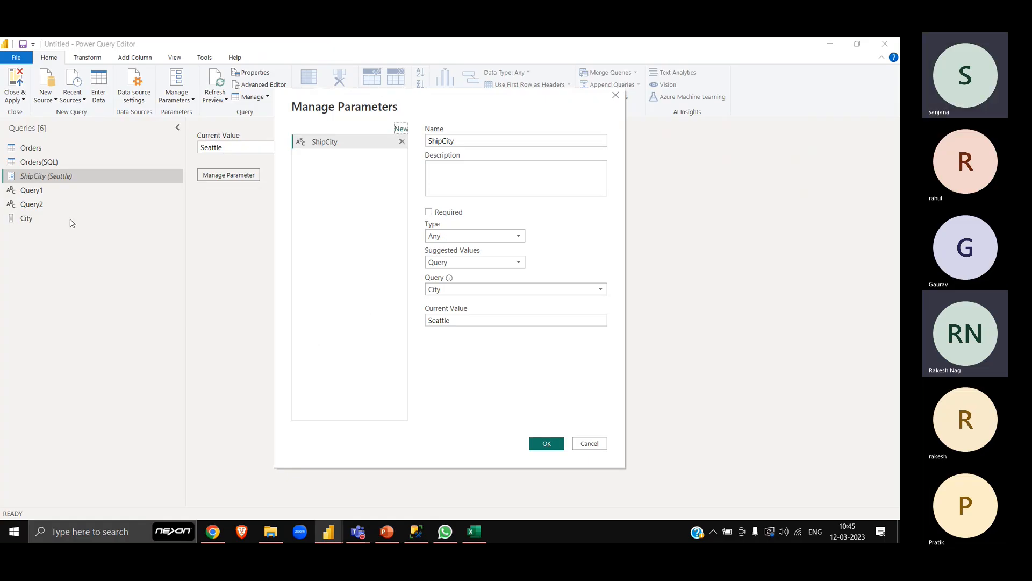
click(433, 287)
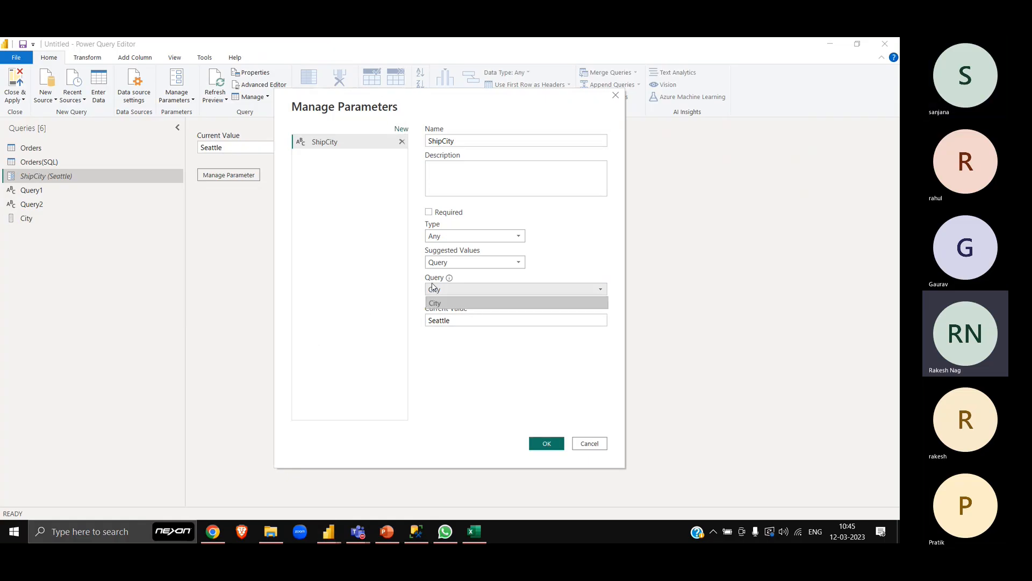
click(432, 287)
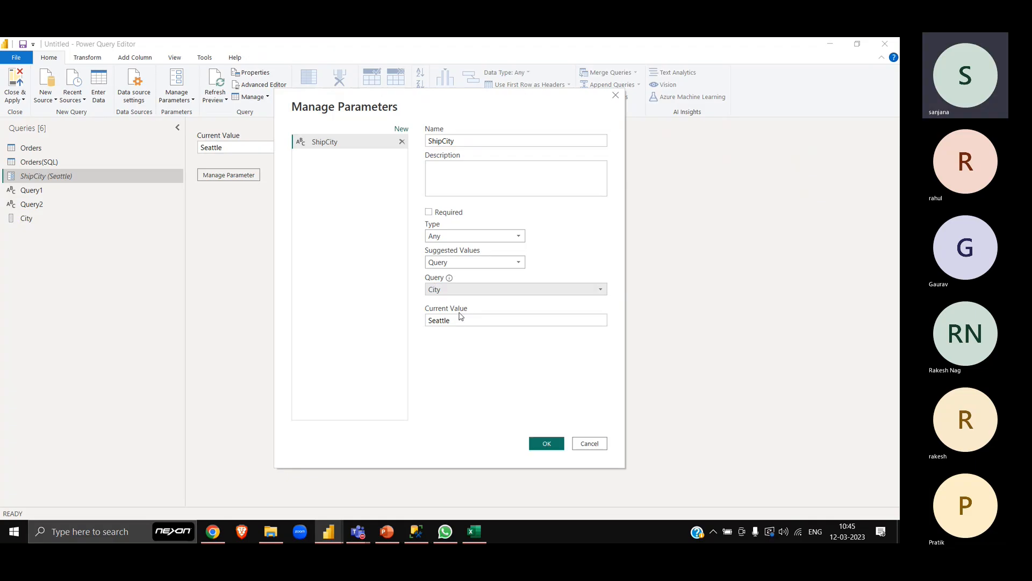
click(443, 264)
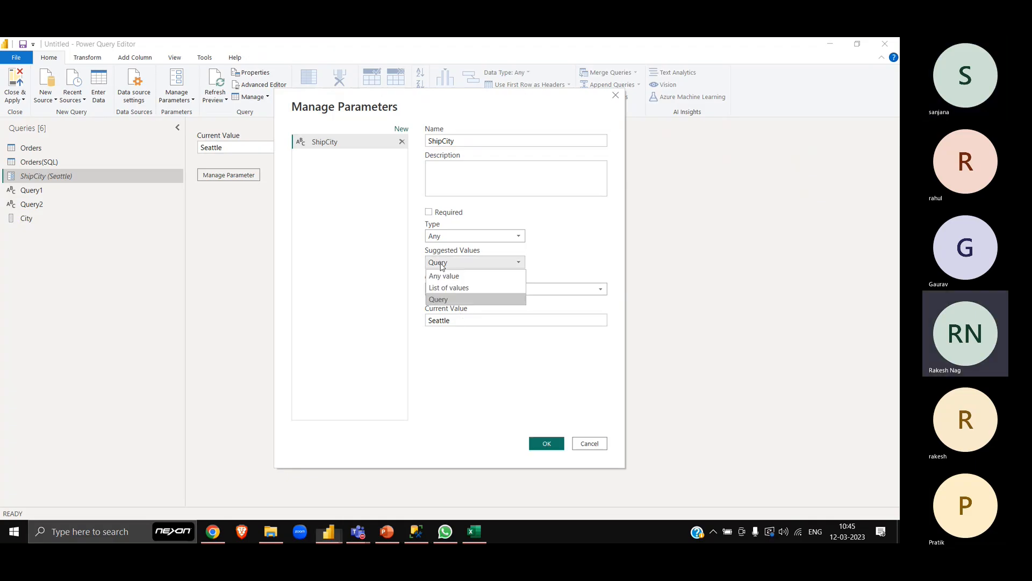
click(456, 298)
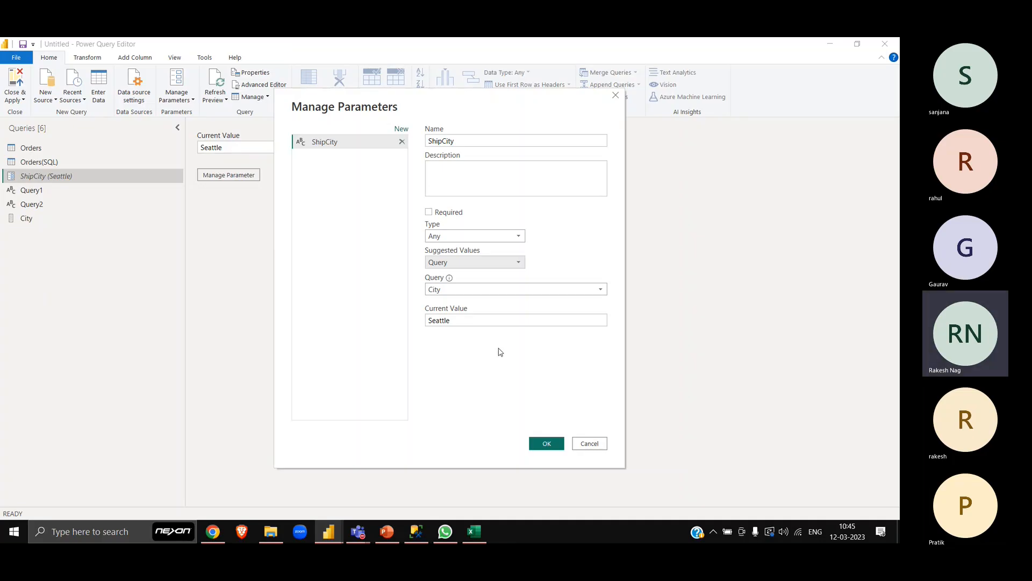
click(597, 446)
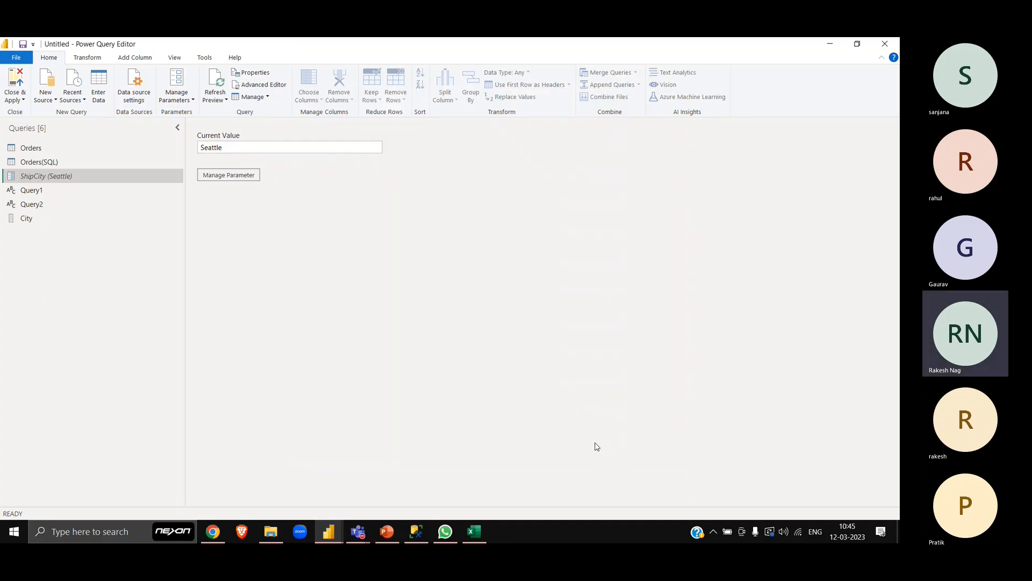
click(89, 163)
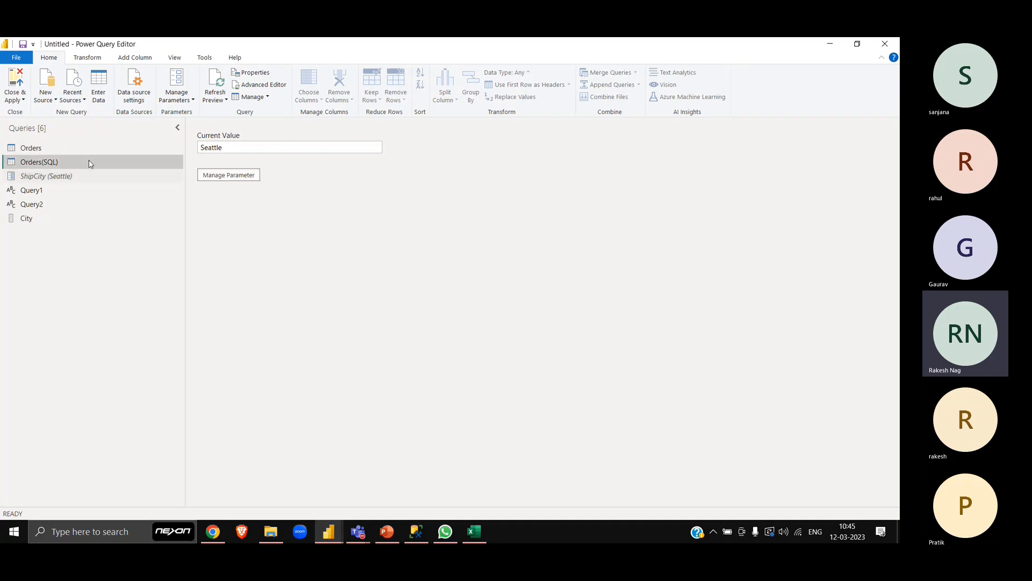
click(84, 176)
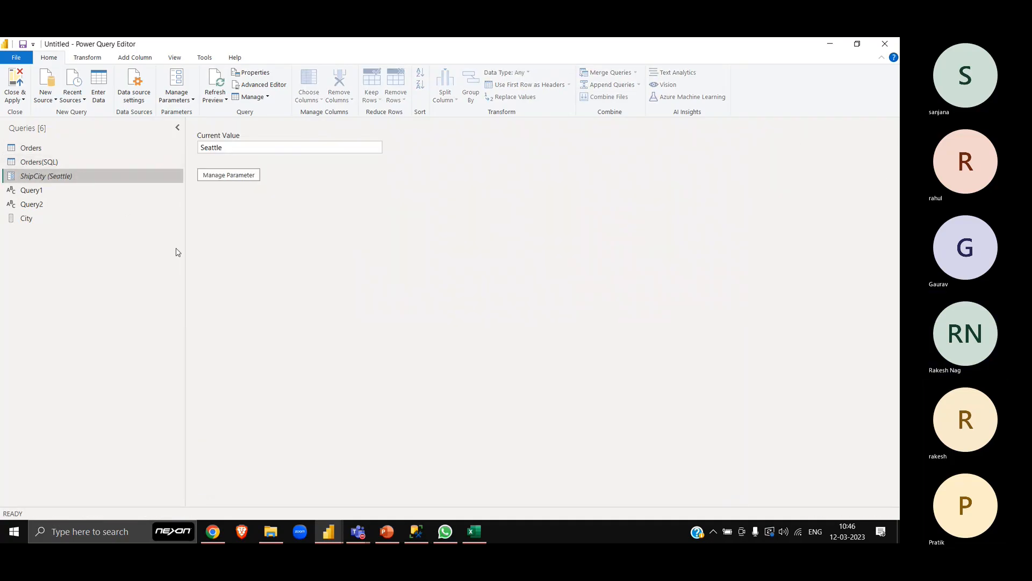
- Set the ShipCity parameter's type to Text, keep Query as its suggested values, clear its current value and save it
click(240, 177)
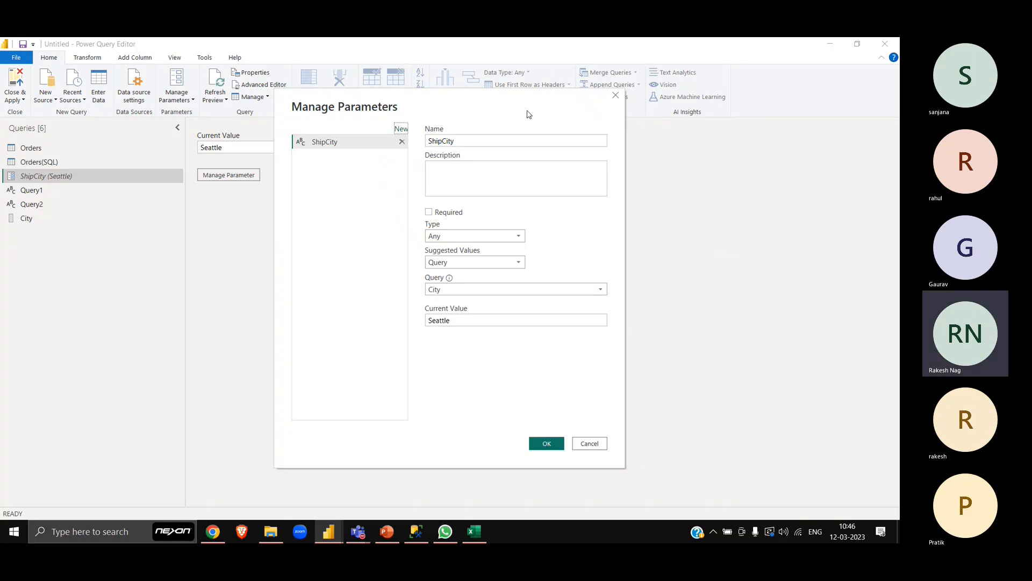
click(492, 138)
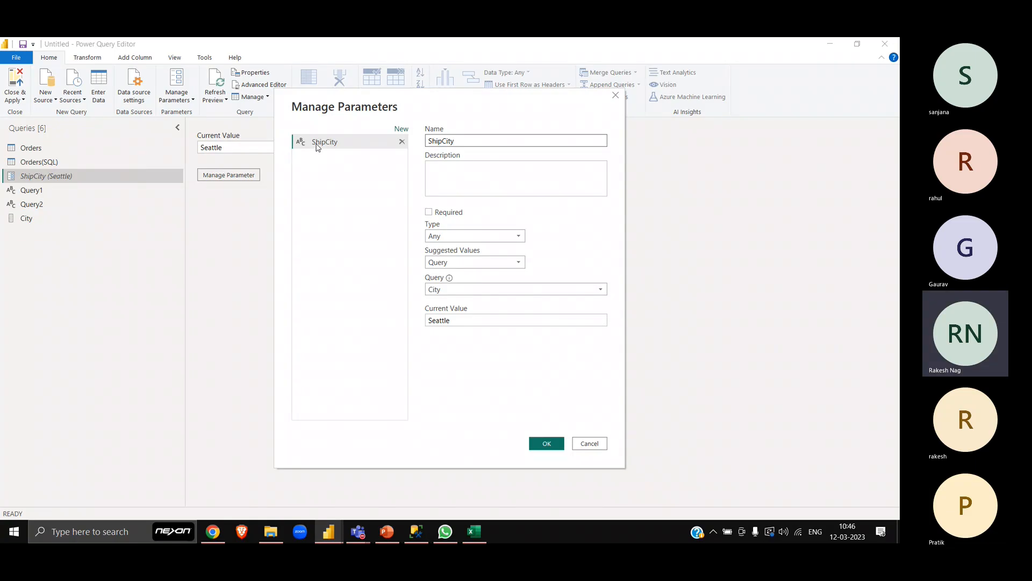
click(497, 237)
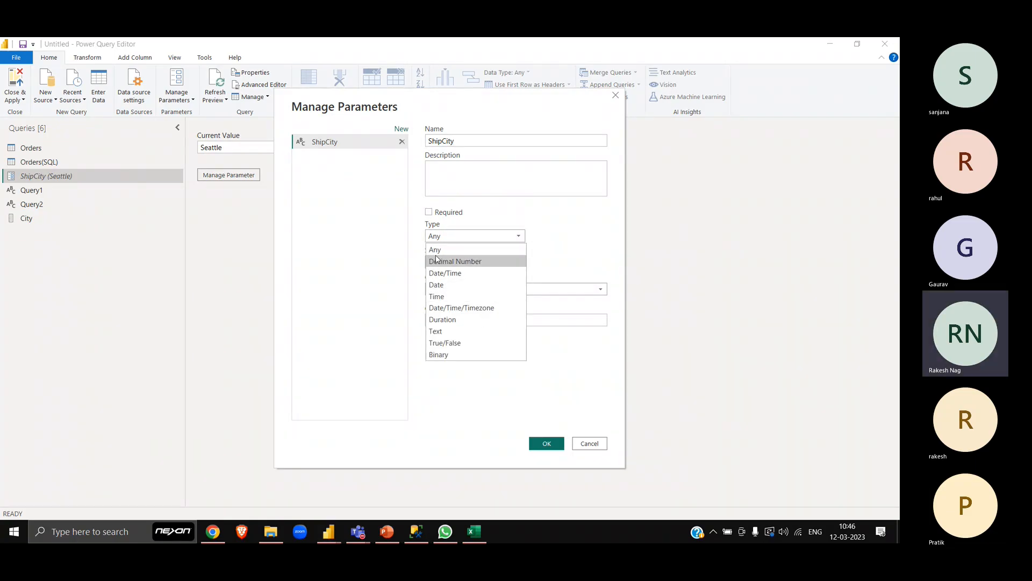
click(443, 331)
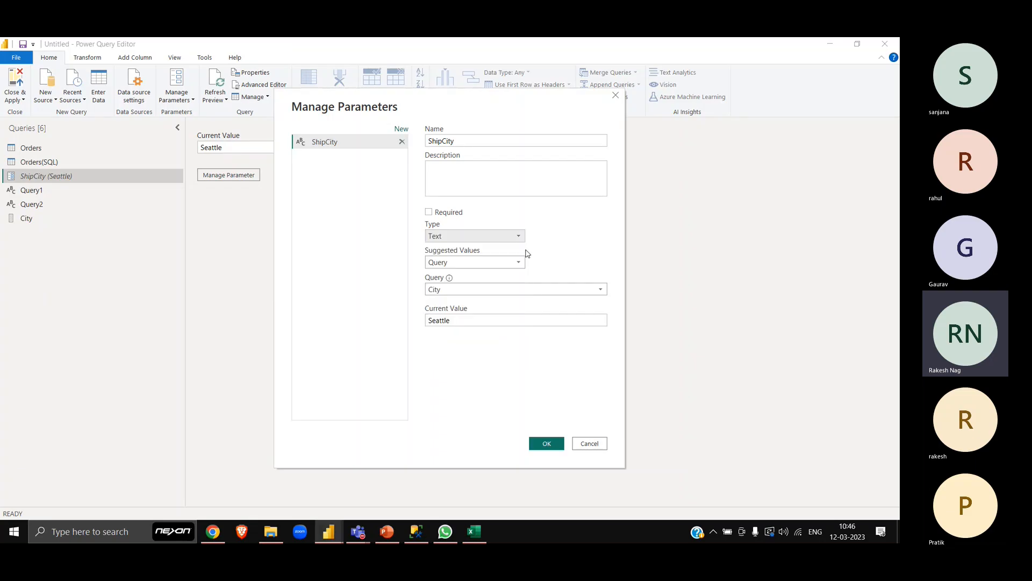
click(510, 263)
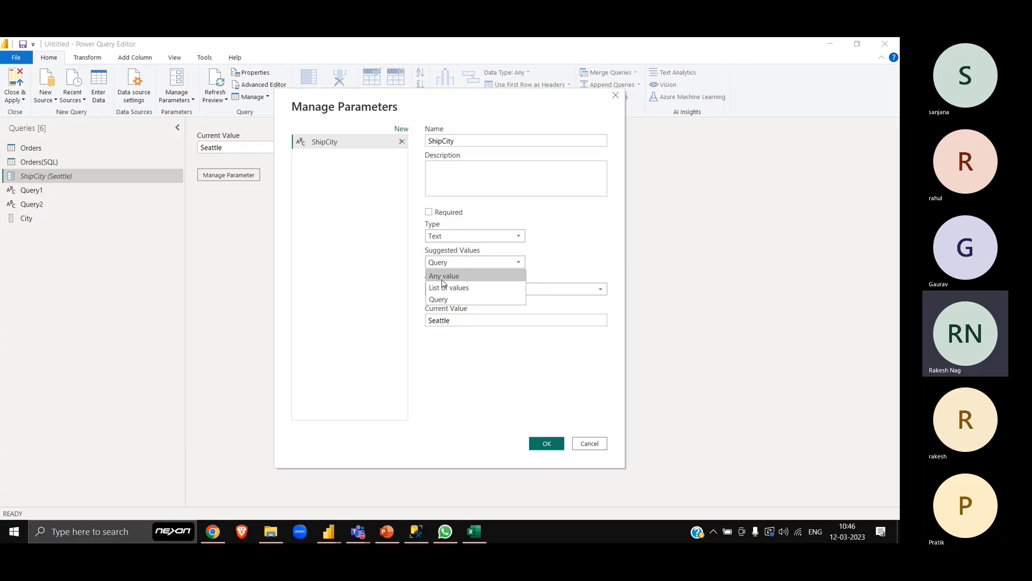
click(450, 300)
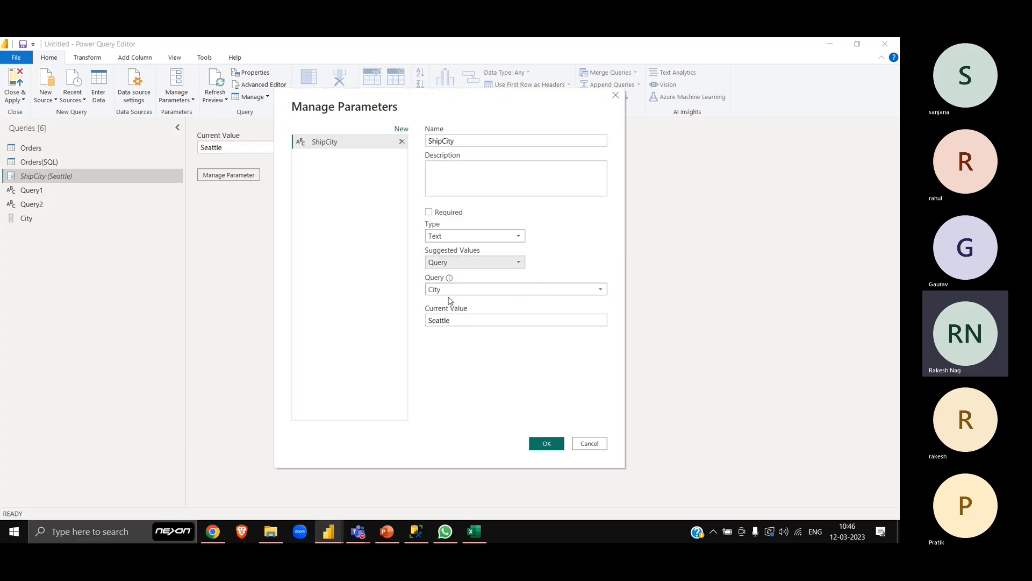
click(468, 320)
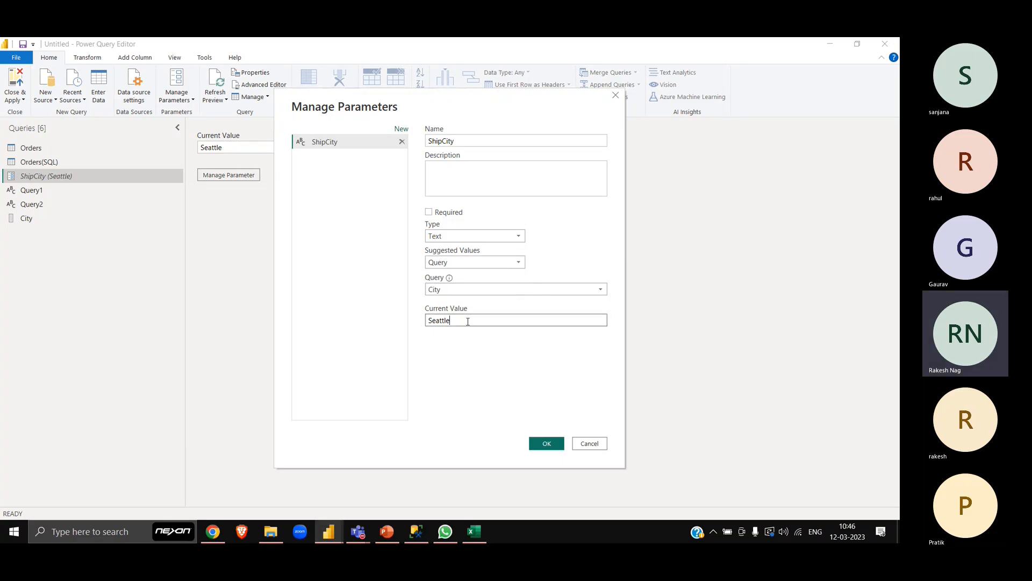
key(BackSpace)
key(BackSpace)
key(BackSpace)
key(BackSpace)
key(BackSpace)
key(BackSpace)
key(BackSpace)
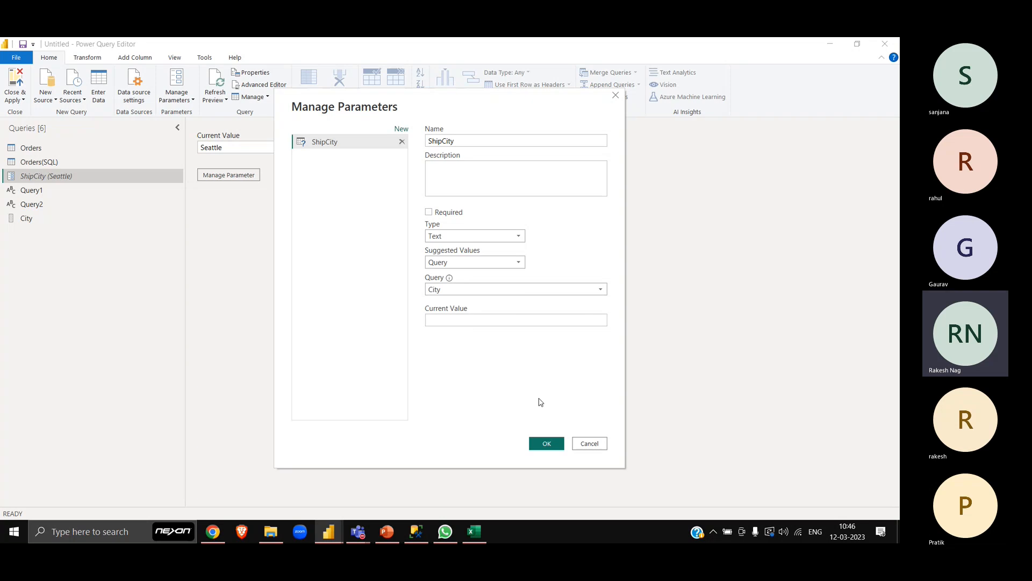
click(548, 443)
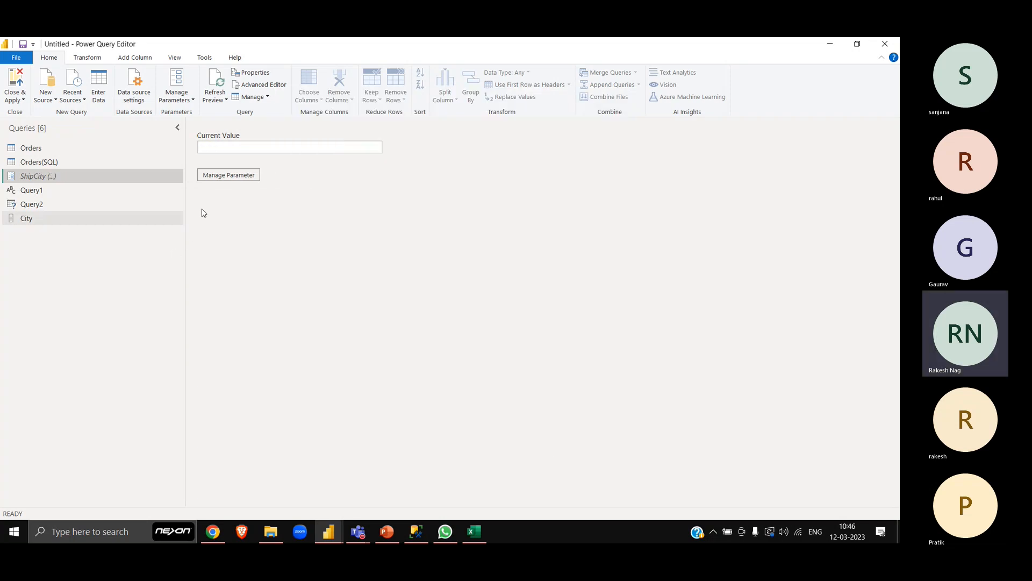
click(365, 147)
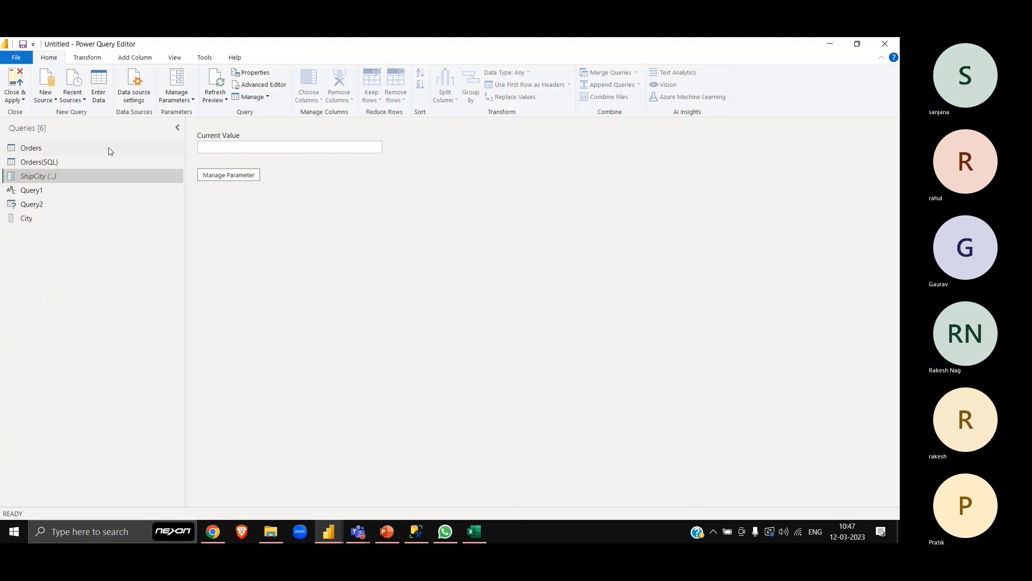
- Show the Orders query with the formula bar collapsed, the preview-age notice dismissed and the Queries pane narrowed
click(65, 148)
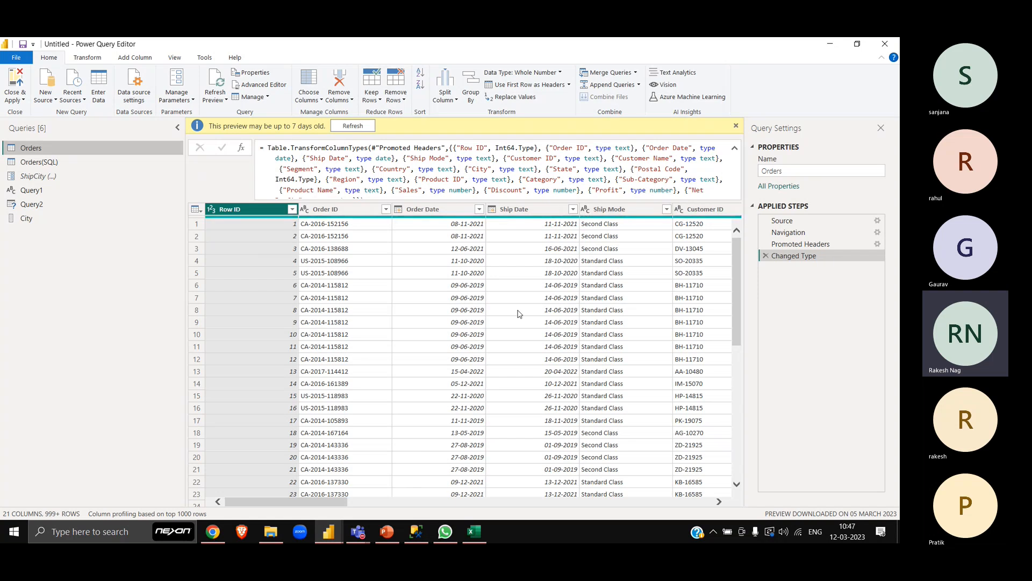
click(734, 148)
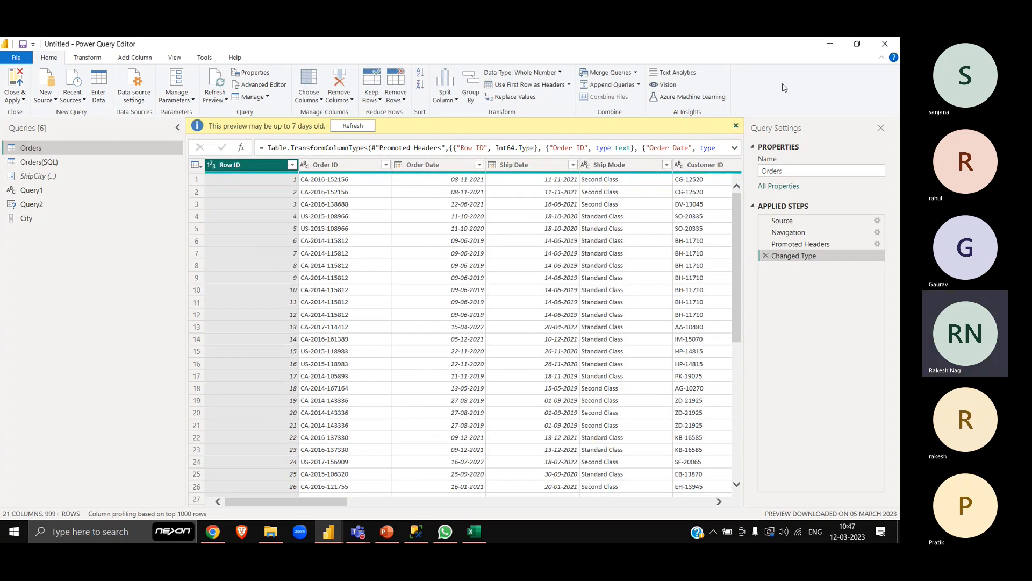
click(736, 126)
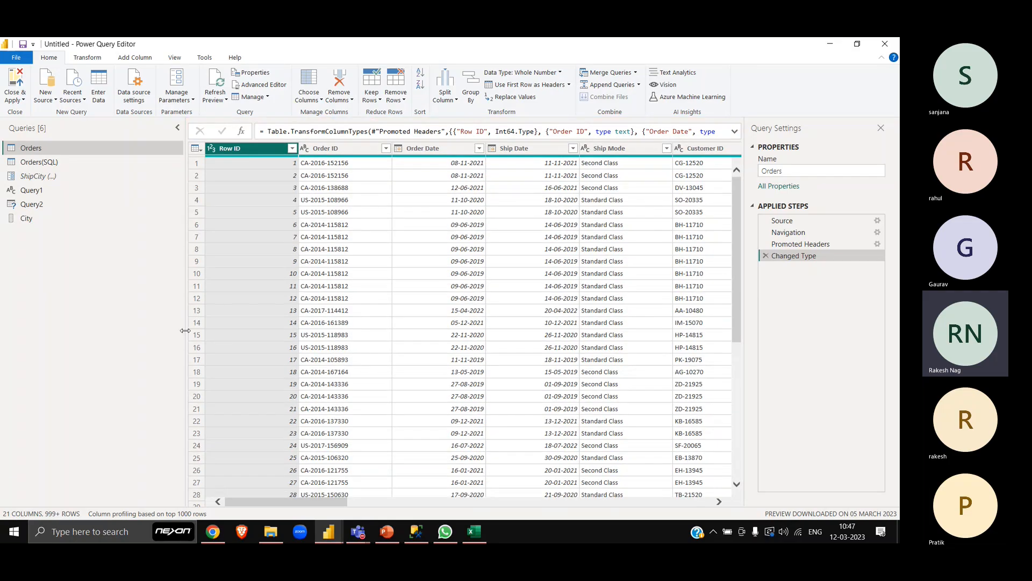
drag(185, 330, 100, 334)
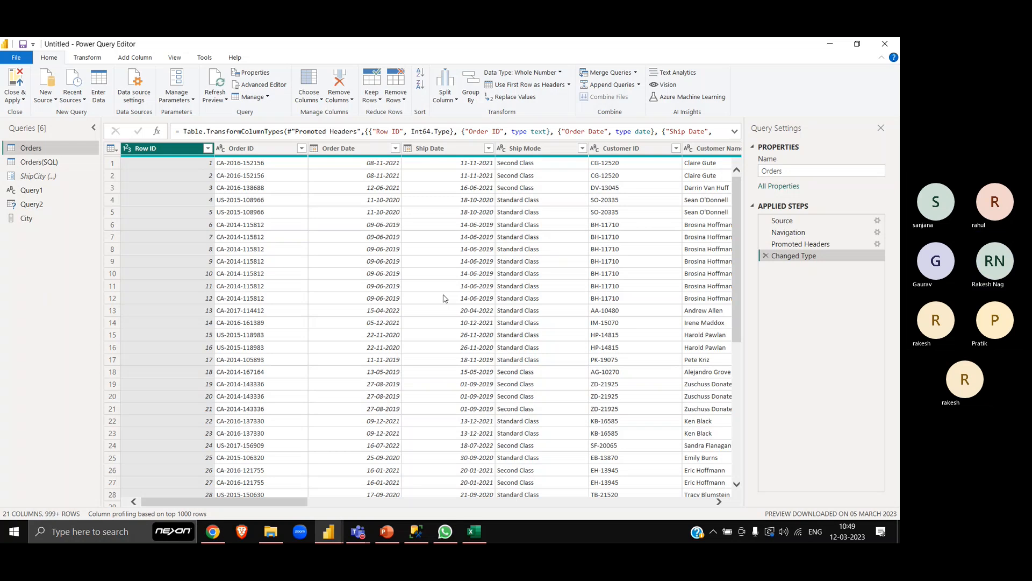
- Switch to the Book1 workbook in Excel and add a new worksheet
key(alt+Tab)
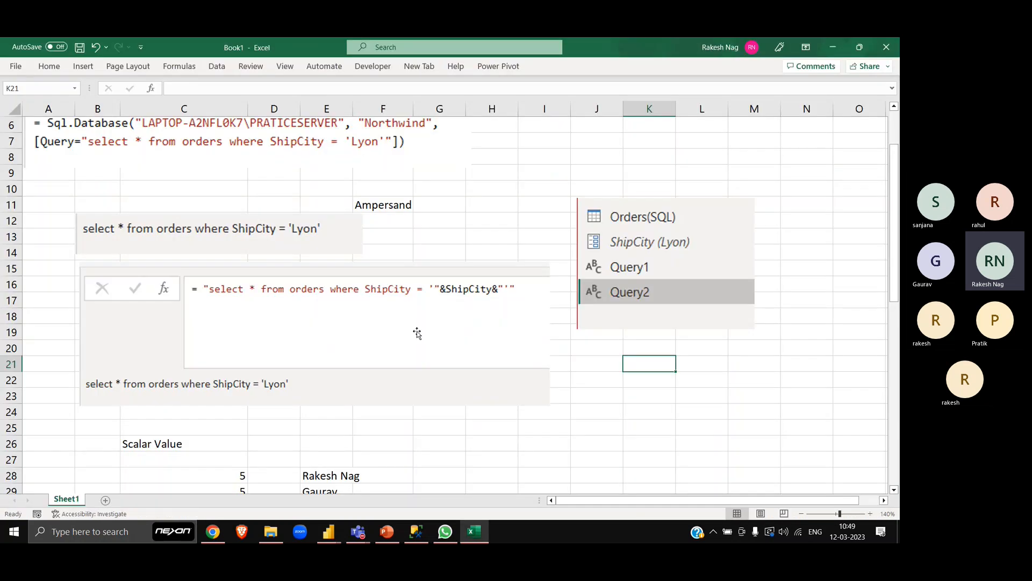
scroll(418, 332, down, 4)
click(106, 500)
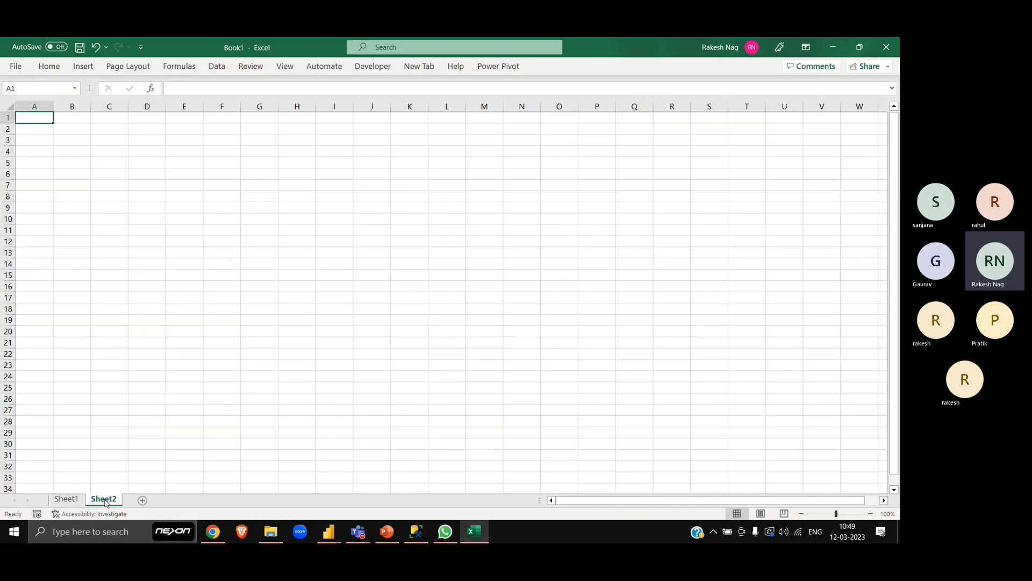
- Enter the column headers Name in cell A1 and Score in cell B1 of the new worksheet
click(215, 268)
key(ctrl+Up)
key(ctrl+Left)
text(Name)
key(Tab)
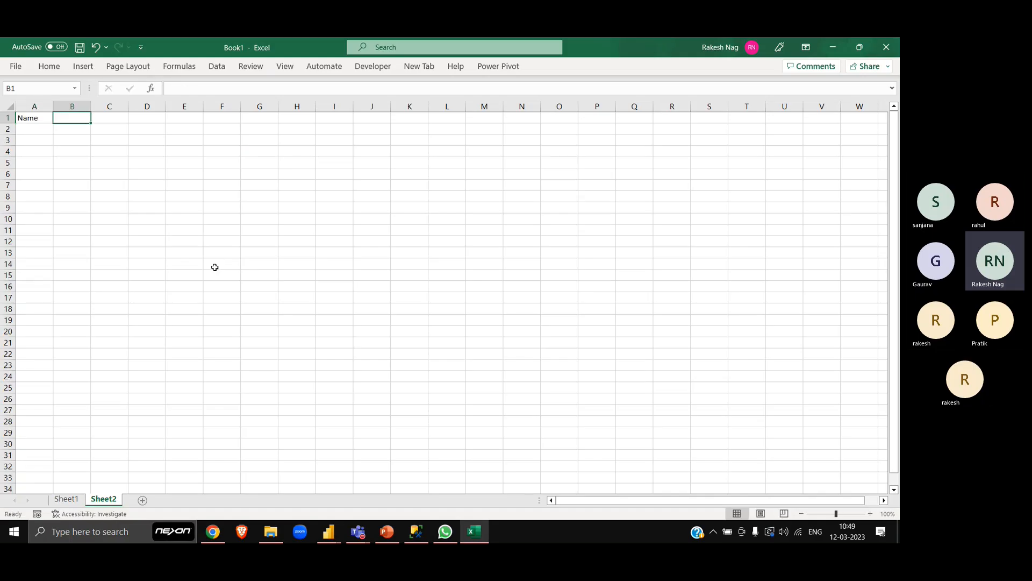
text(Socre)
key(Return)
key(Right)
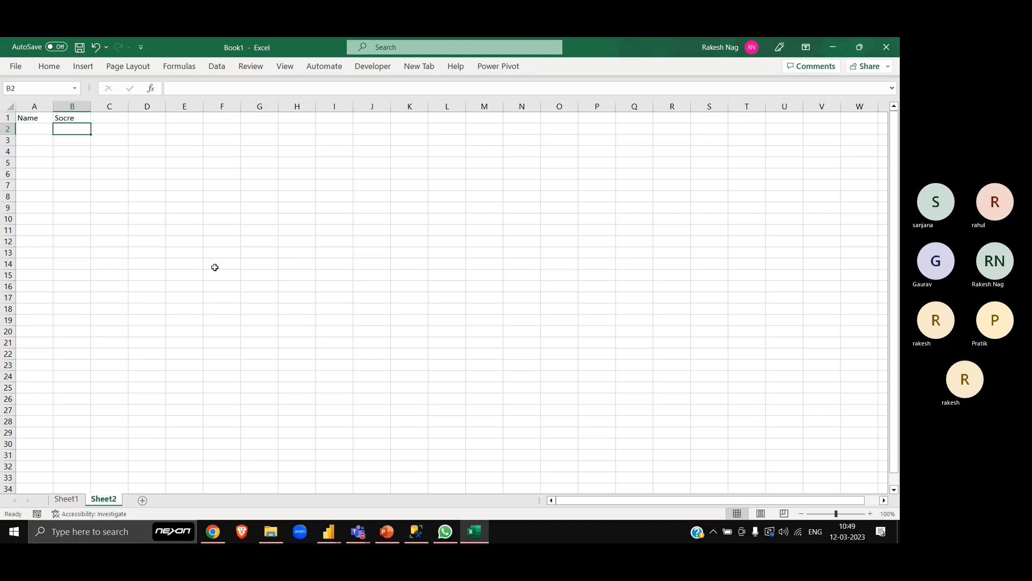
key(Up)
text(Score)
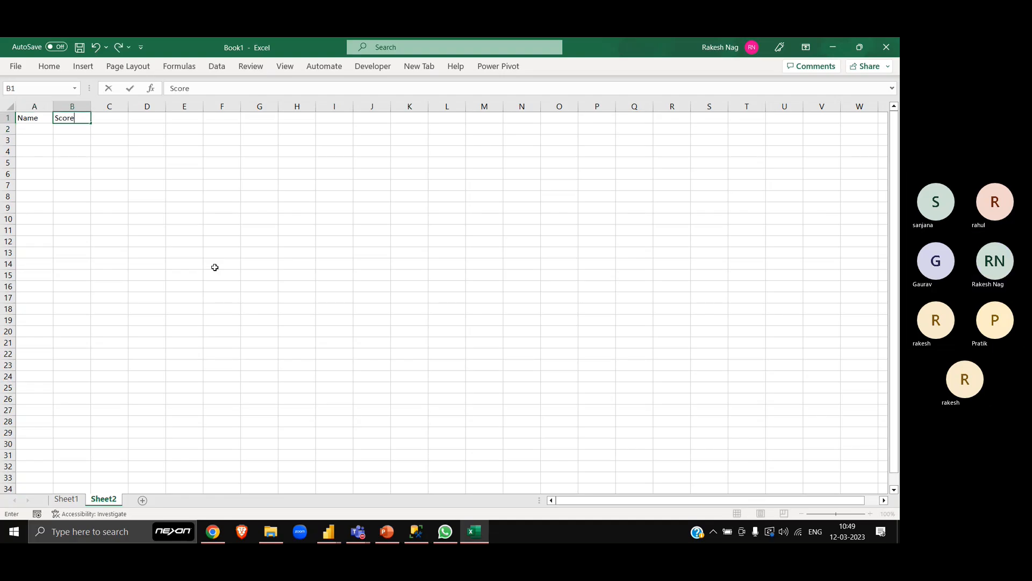
key(Return)
- Enter six sample first names under the Name header in cells A2 to A7
key(Left)
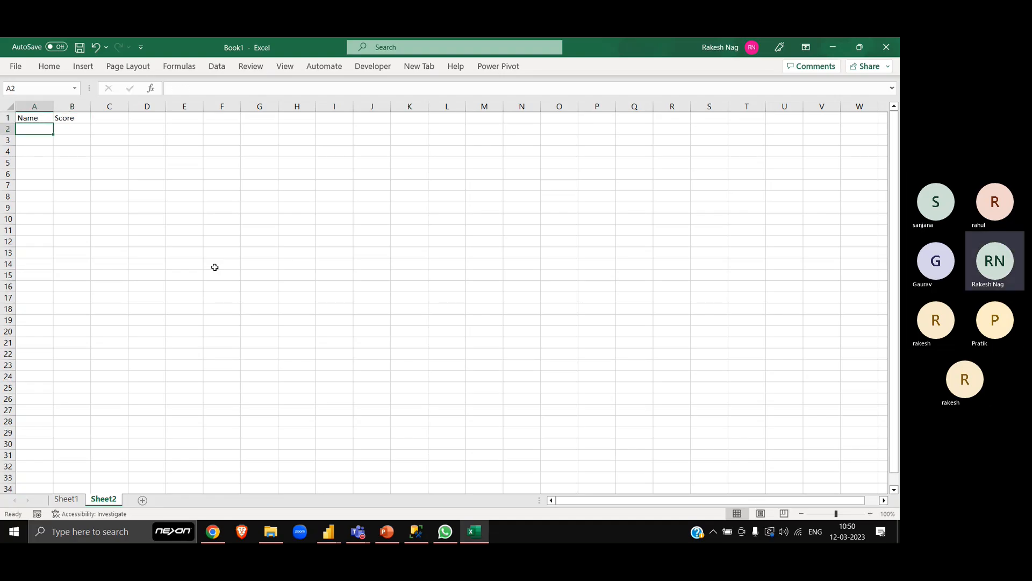
text(Raj)
key(Return)
text(Kishor)
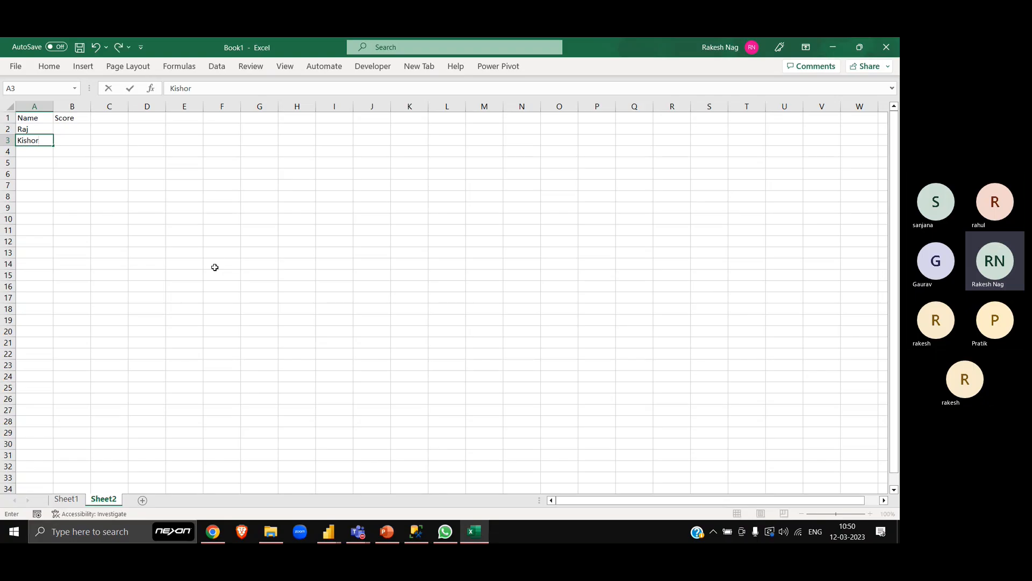
key(Return)
text(Anand)
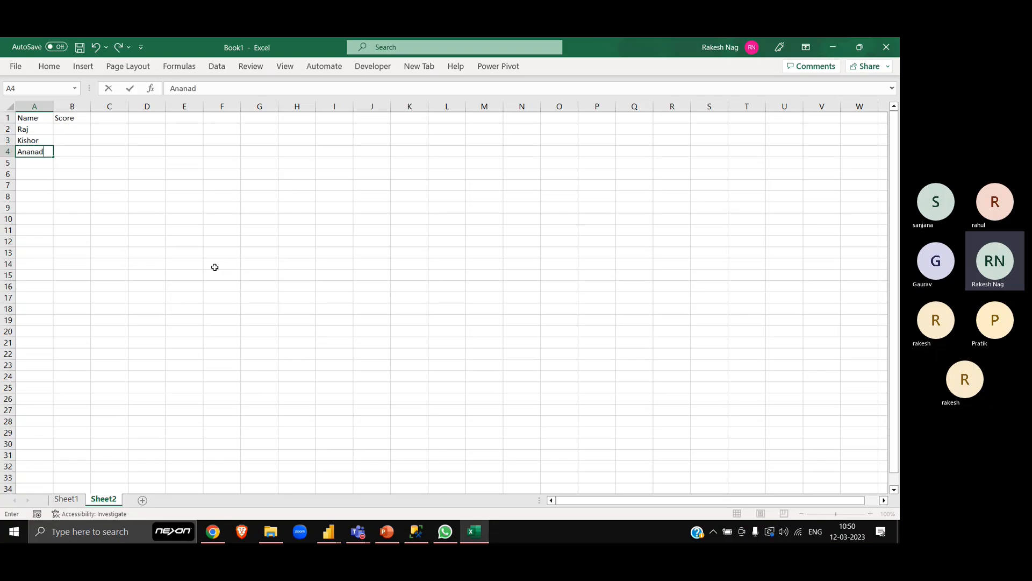
key(Return)
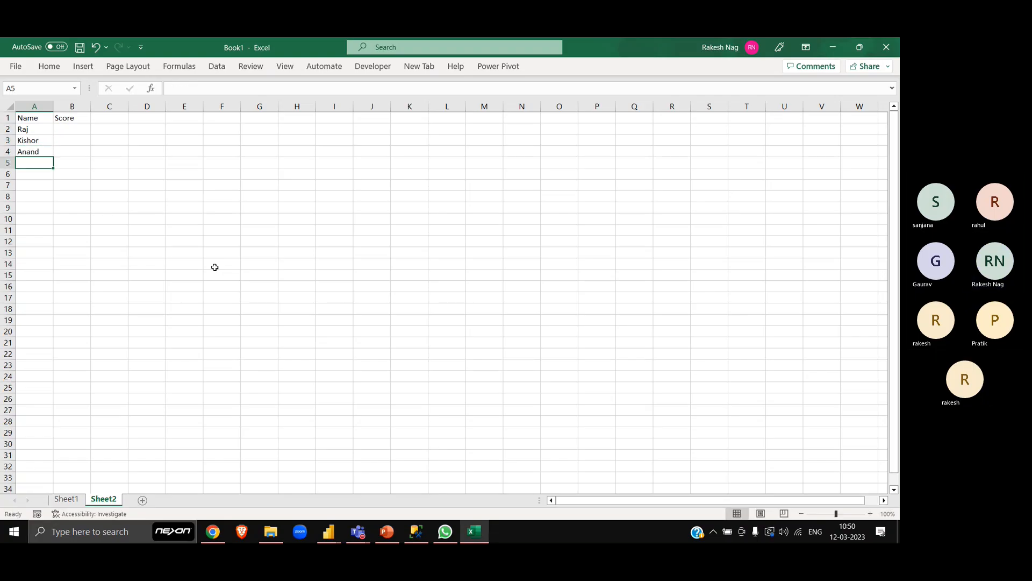
text(Bihari)
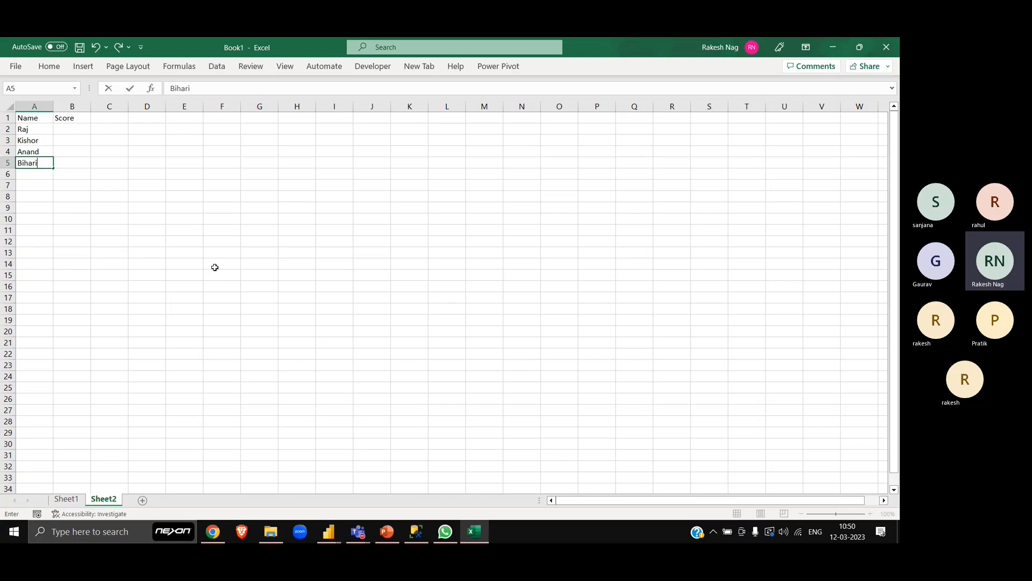
key(Return)
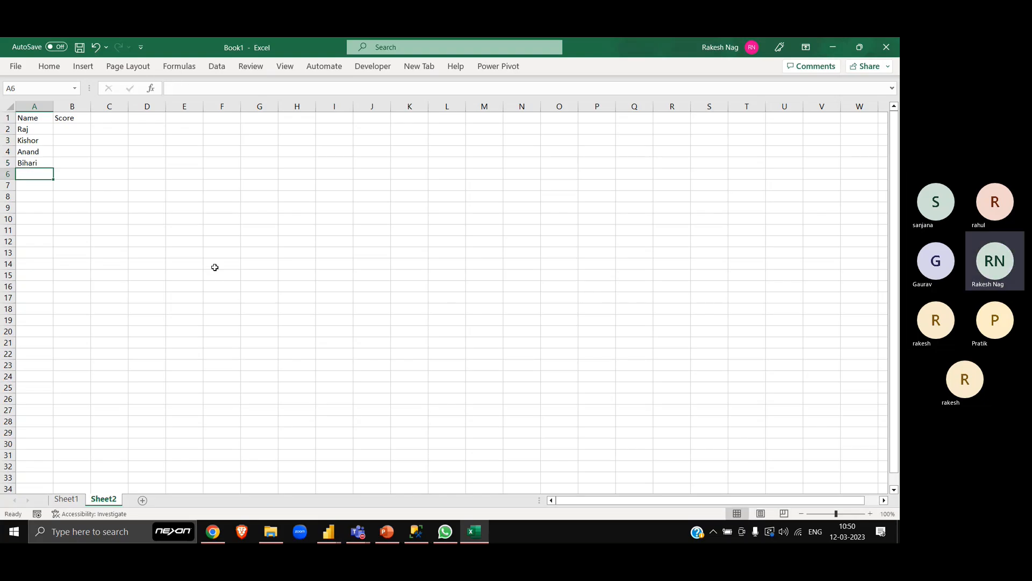
text(Suresh)
key(Return)
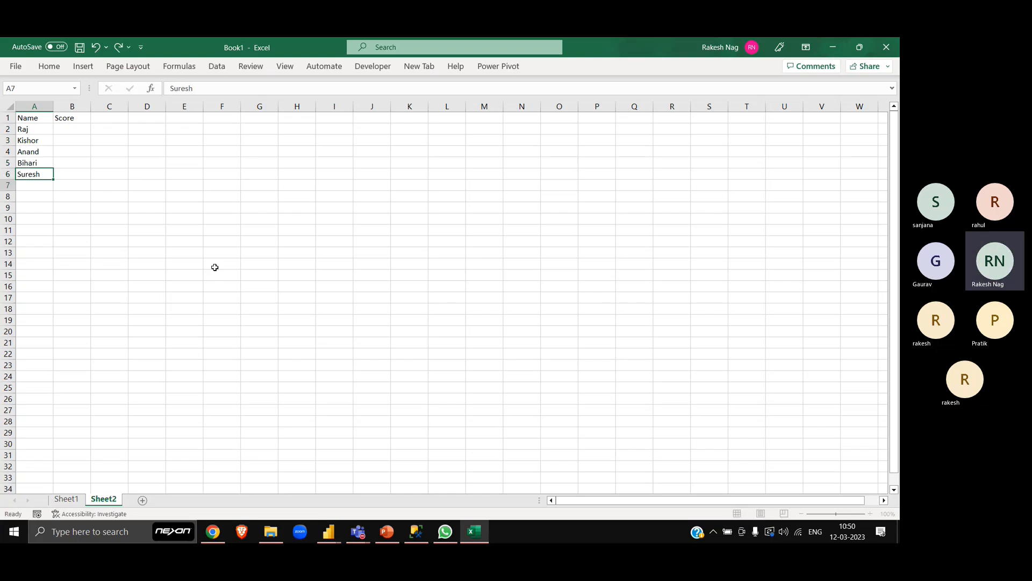
text(Lo)
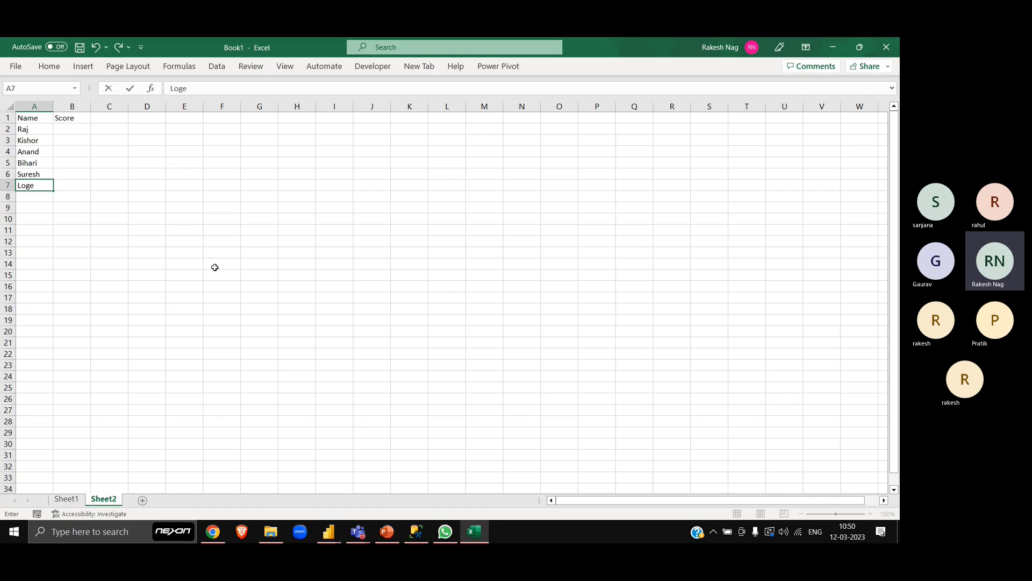
text(kesh)
key(Return)
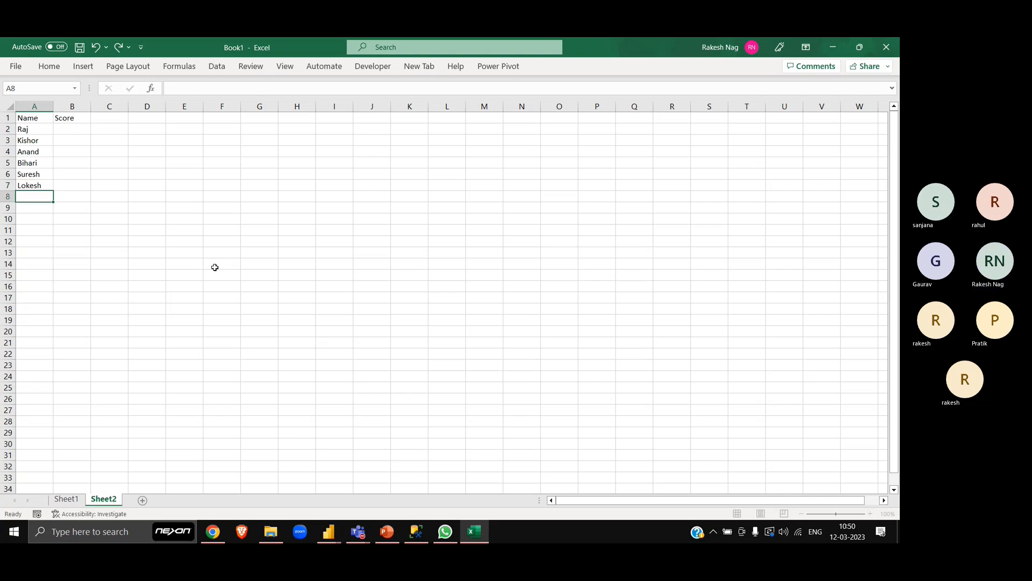
- Enter the formula =RANDBETWEEN(10,90) in cell B2 as the first score
key(ctrl+Home)
key(Right)
key(Down)
text(=rand)
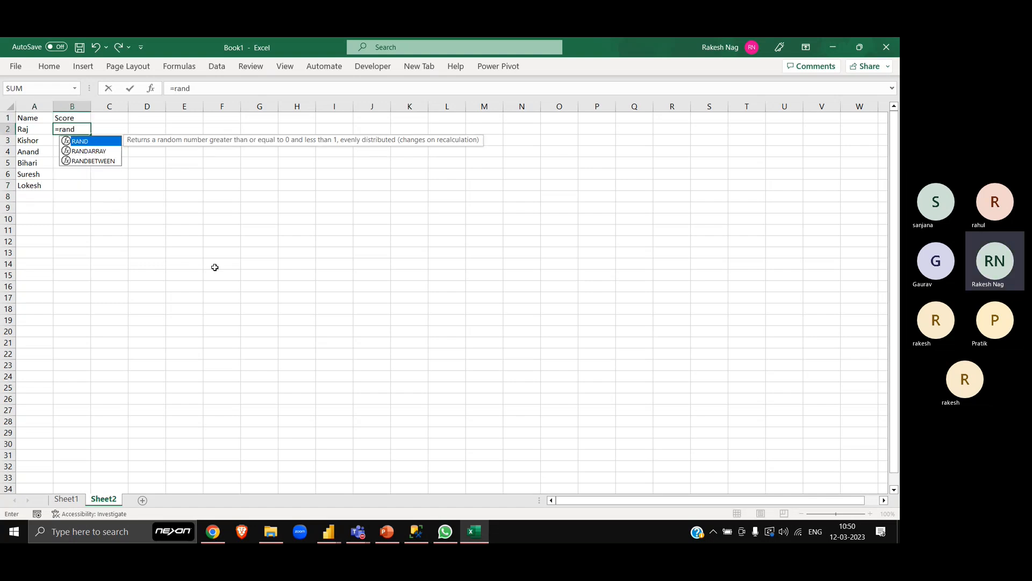
key(Down)
key(Down)
key(Tab)
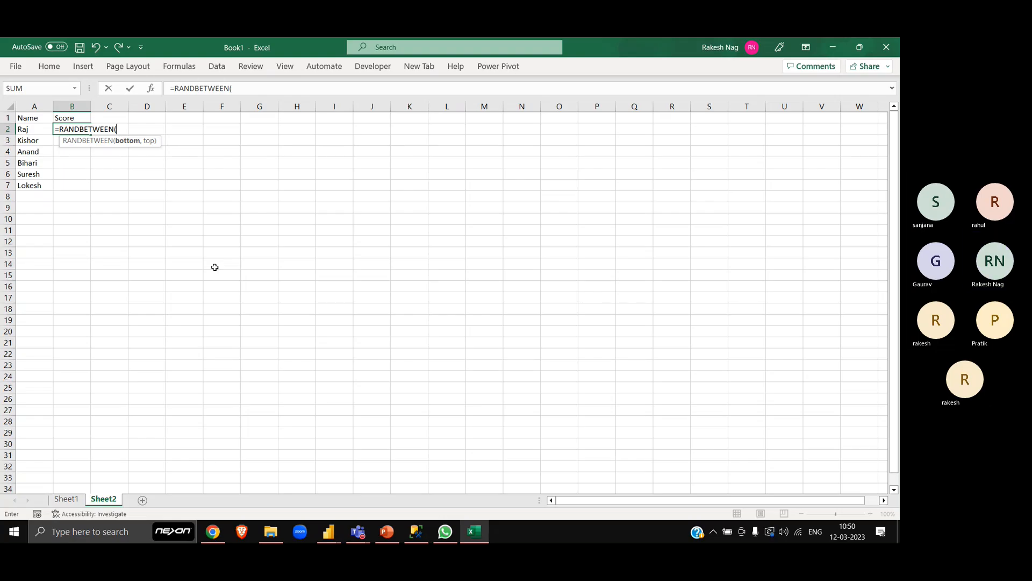
text(10,90))
key(ctrl+Return)
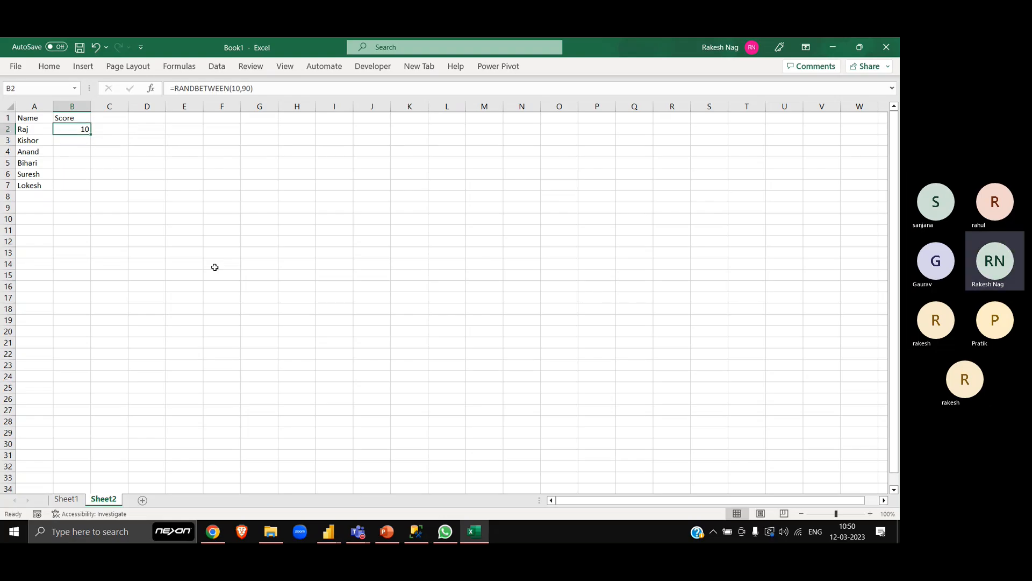
- Fill the random score formula from B2 down to B7 for all six names
key(shift+Down)
key(shift+Down)
key(shift+Down)
key(shift+Down)
key(shift+Down)
key(ctrl+d)
key(Up)
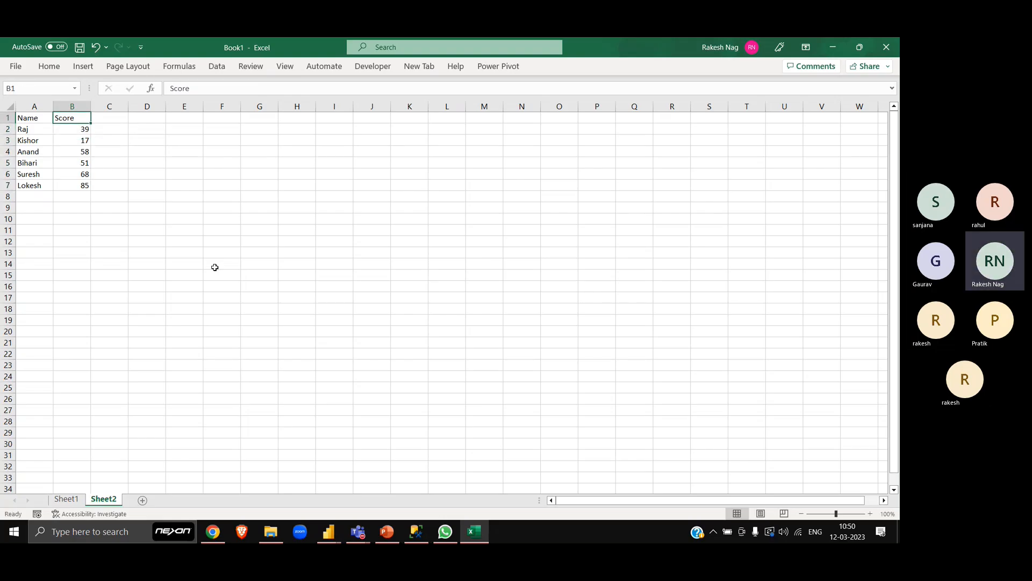
- Insert a default column chart from the whole Name and Score table
key(alt+1)
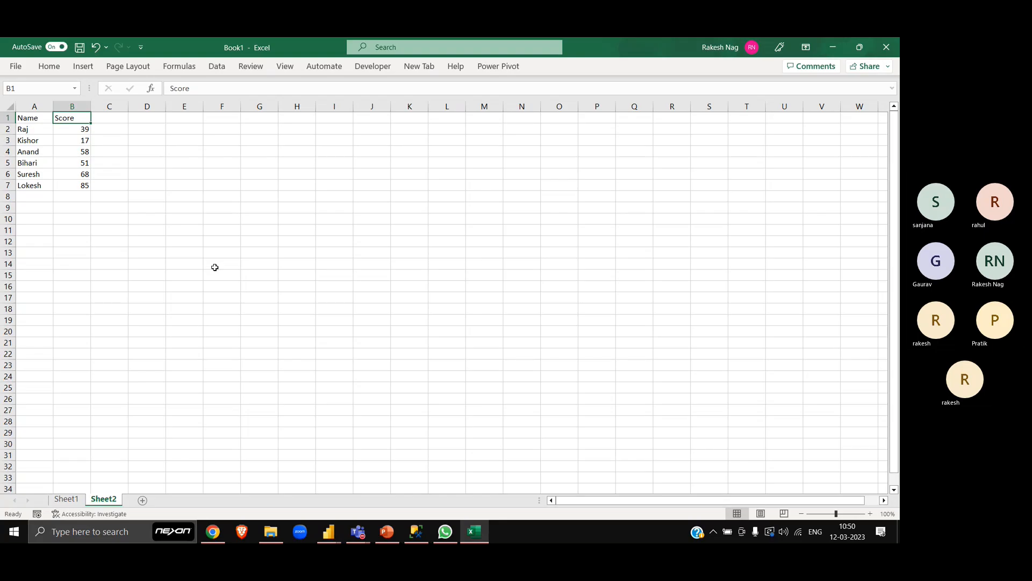
key(Escape)
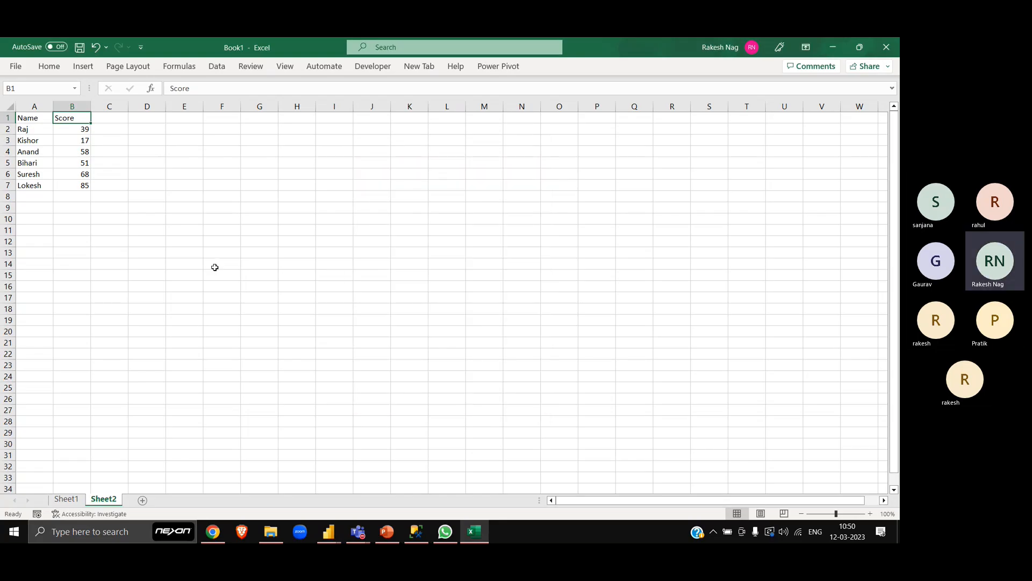
key(ctrl+a)
key(alt+F1)
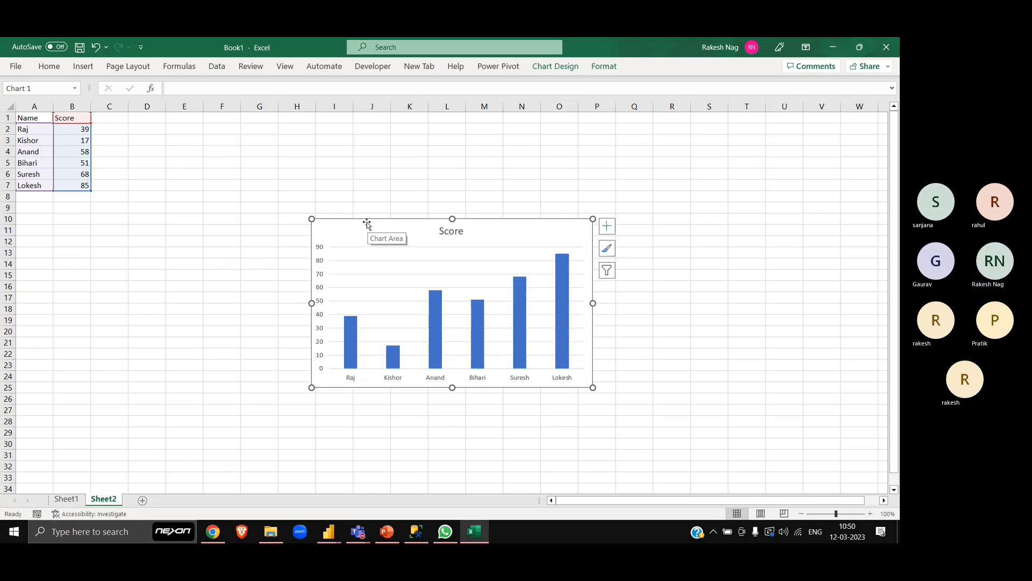
- Zoom the sheet to 140% and shrink the Score chart, placing it beside the table over about columns E to J, rows 2 to 11
drag(365, 222, 225, 141)
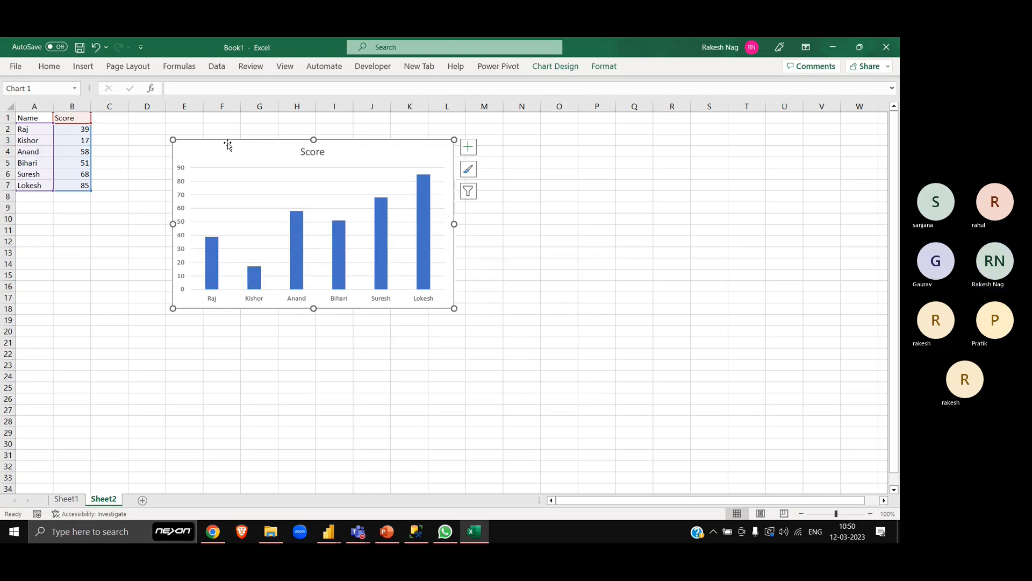
click(870, 514)
click(869, 513)
click(870, 513)
click(870, 514)
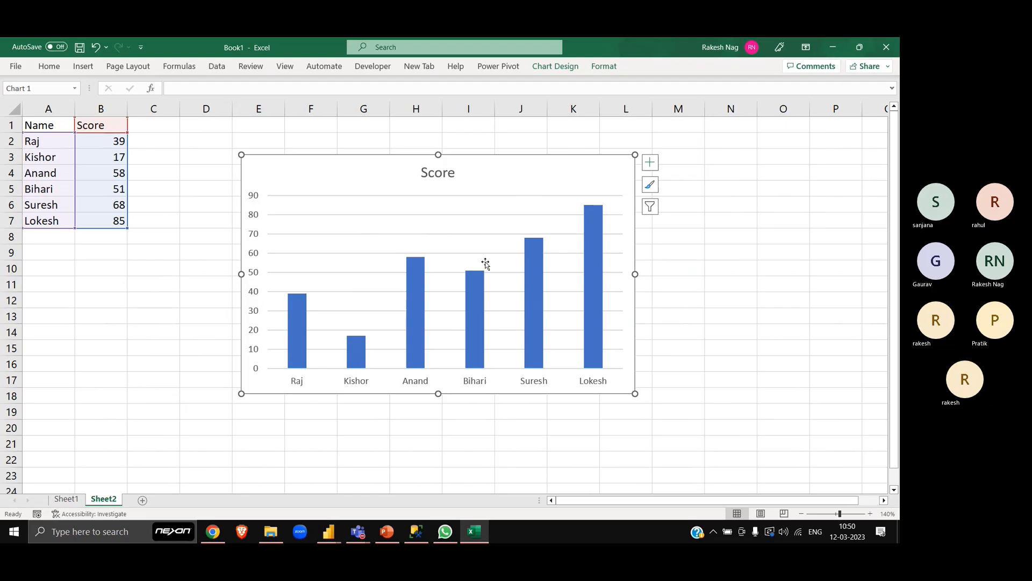
drag(635, 393, 517, 310)
drag(324, 154, 335, 134)
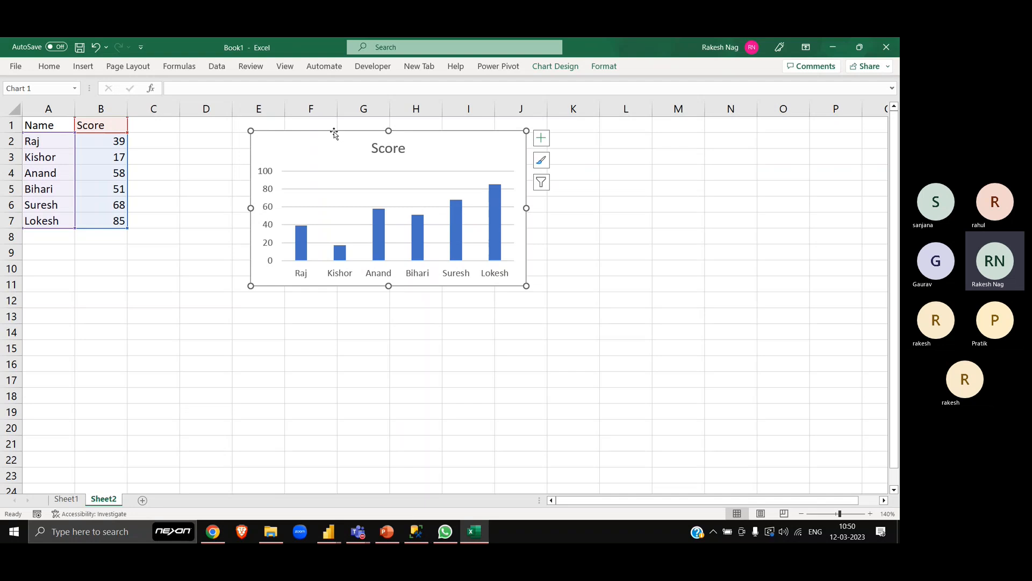
click(105, 287)
click(338, 144)
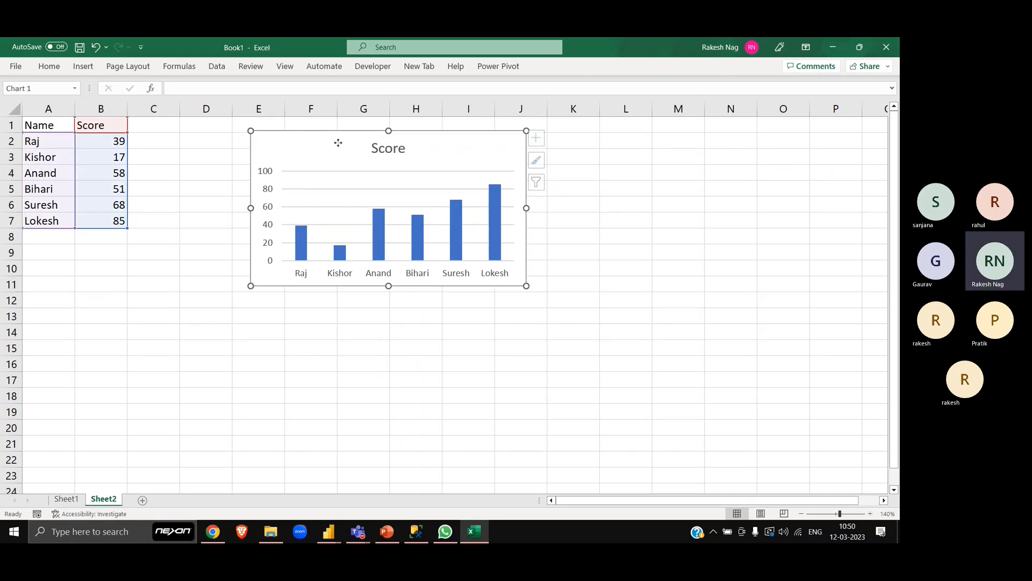
click(209, 216)
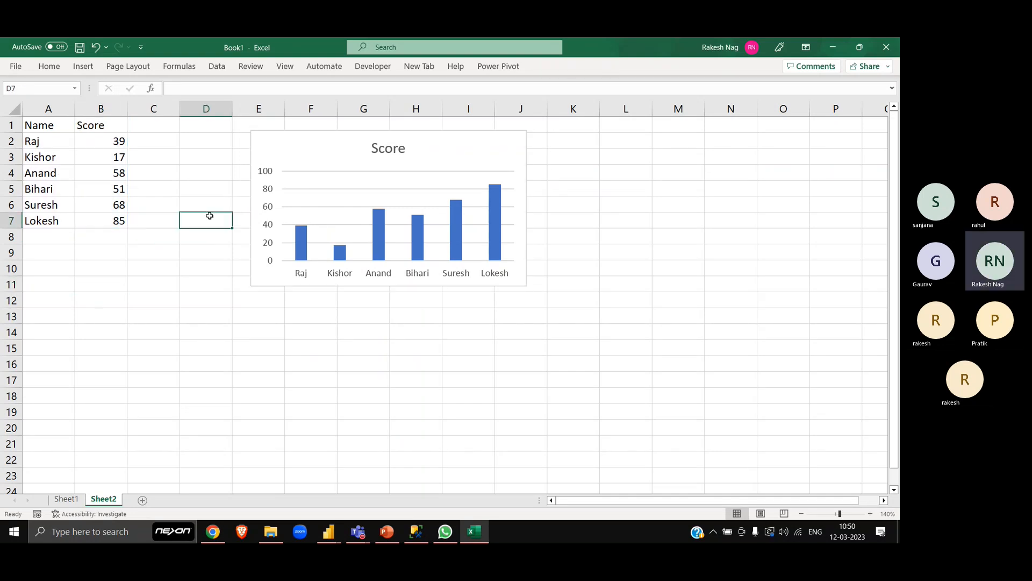
- Make the Name and Score headers in A1:B1 bold
key(Home)
key(ctrl+Up)
key(shift+Right)
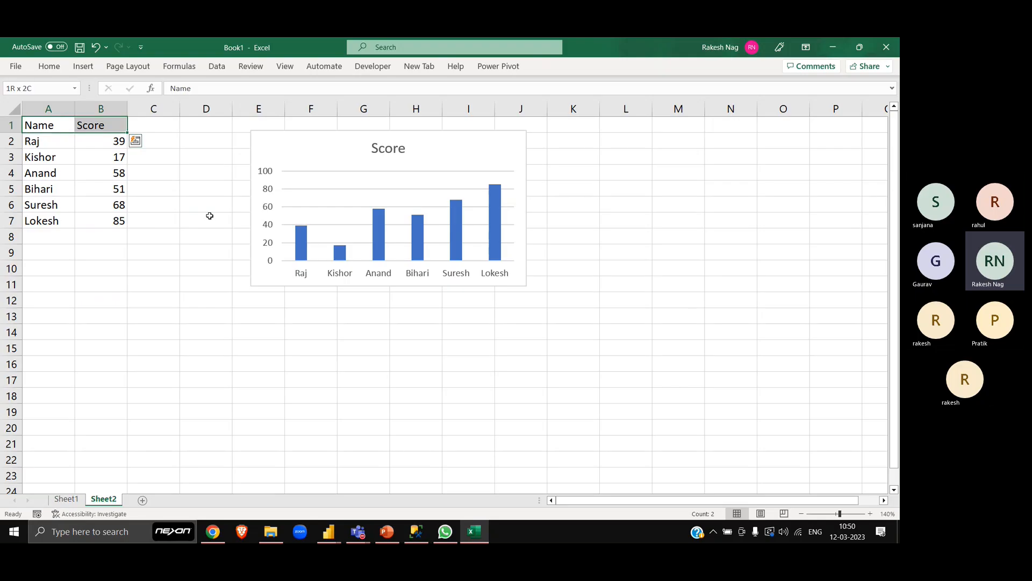
key(ctrl+b)
- Add a seventh sample first name in cell A8 with the score 96 in B8
key(ctrl+Down)
key(Down)
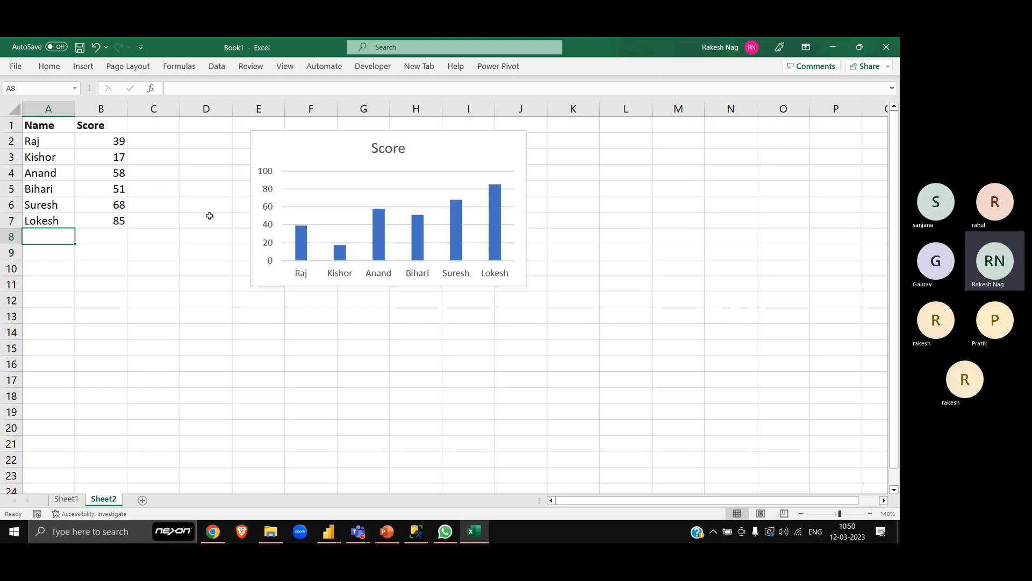
text(Ramesh)
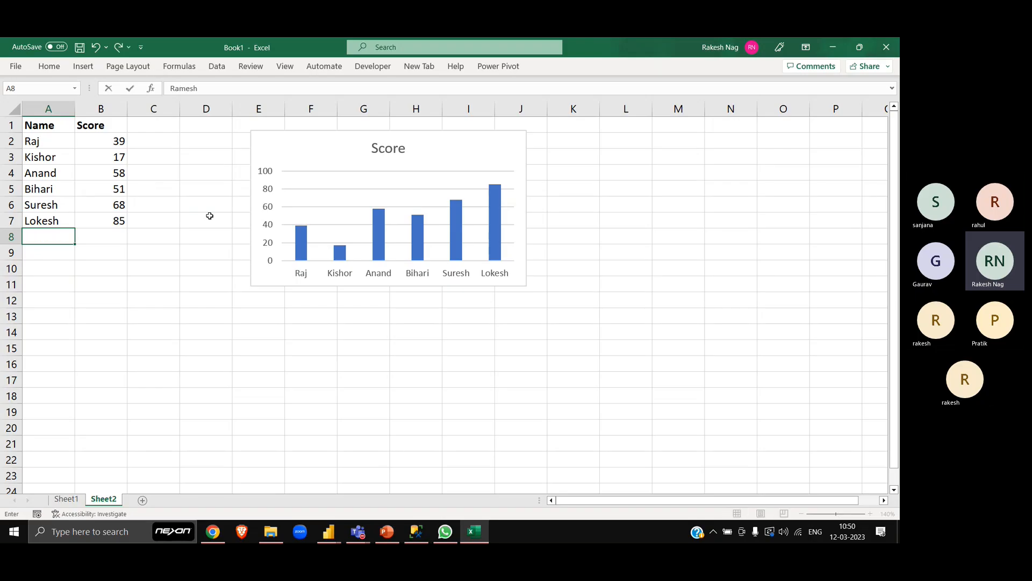
key(Tab)
text(96)
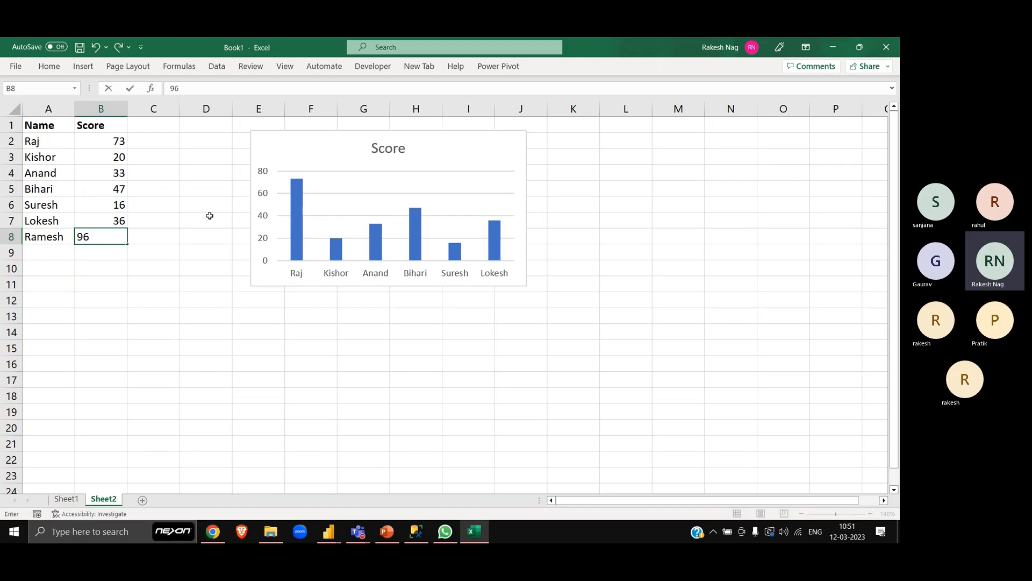
key(Return)
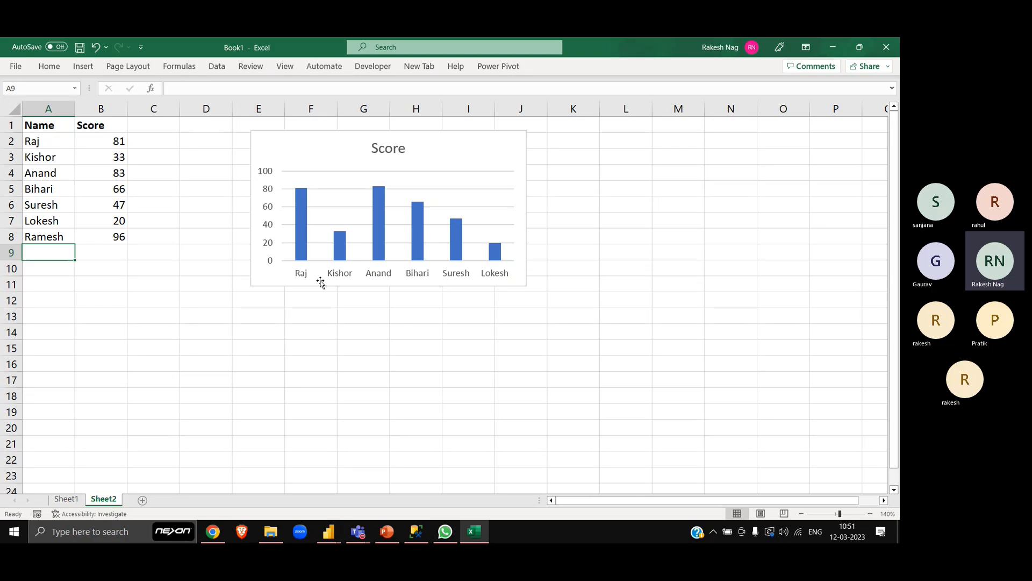
- Extend the Score chart's source range down to row 8 so it includes the added entry
click(338, 149)
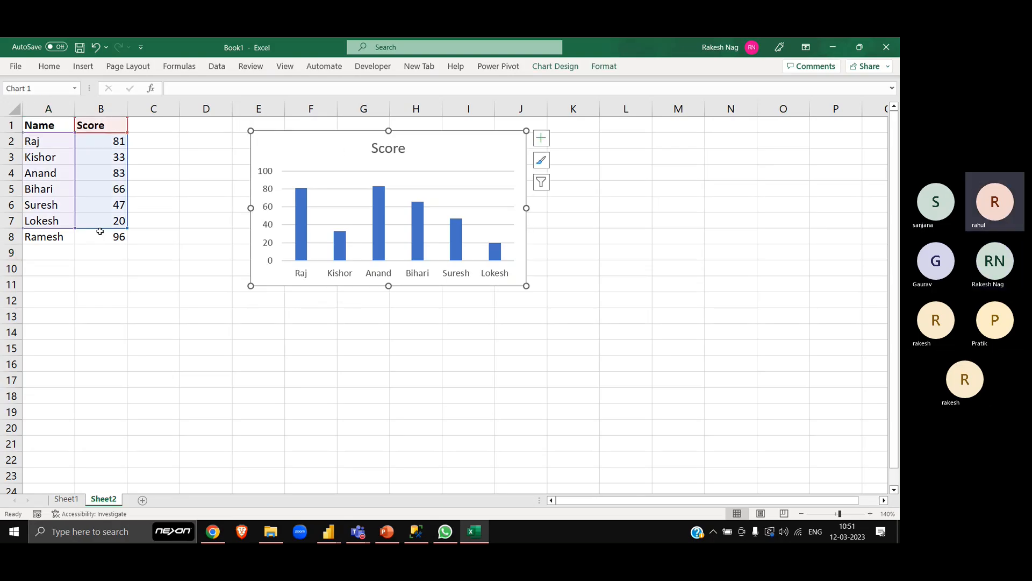
drag(74, 228, 75, 243)
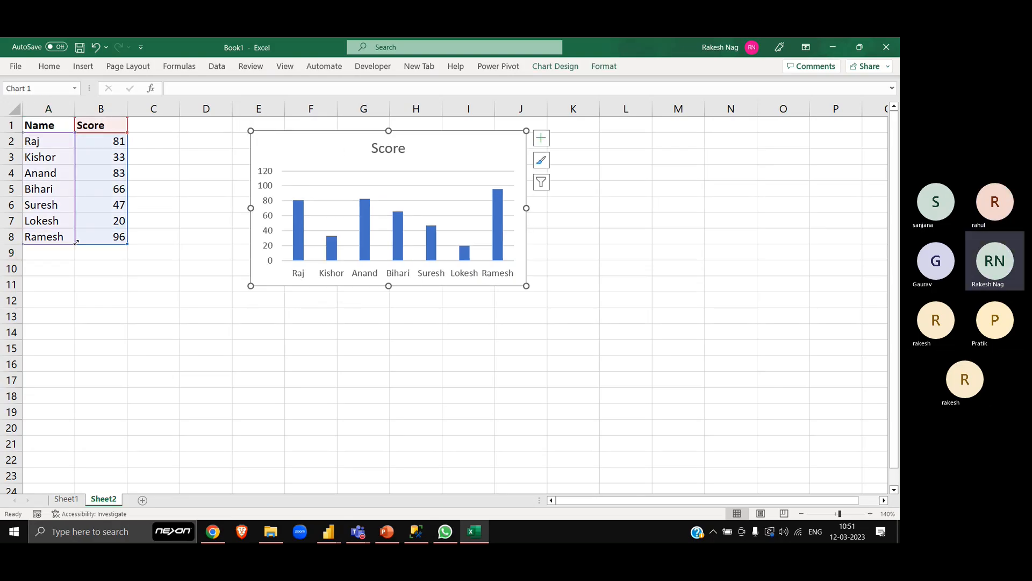
click(82, 290)
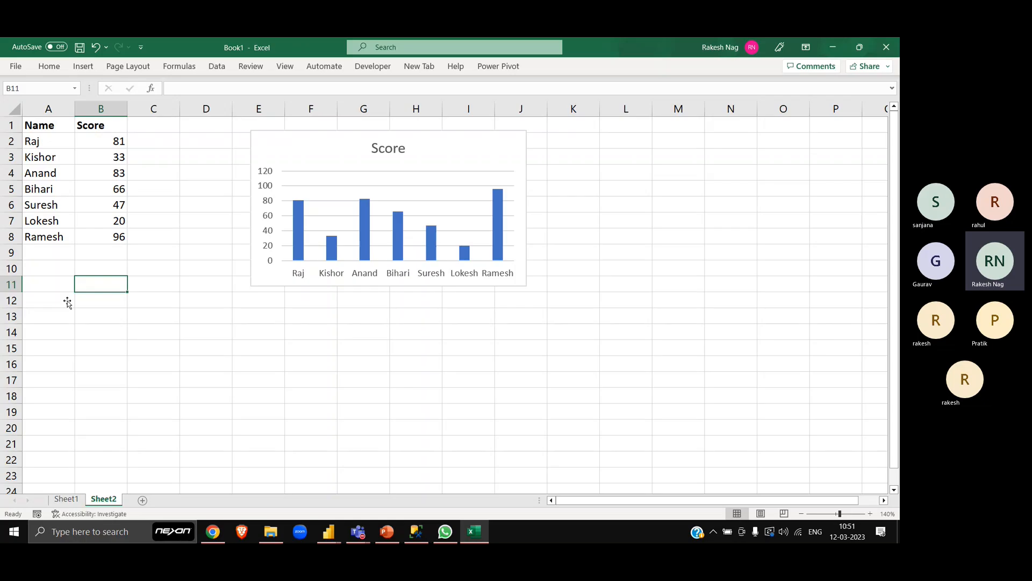
click(58, 220)
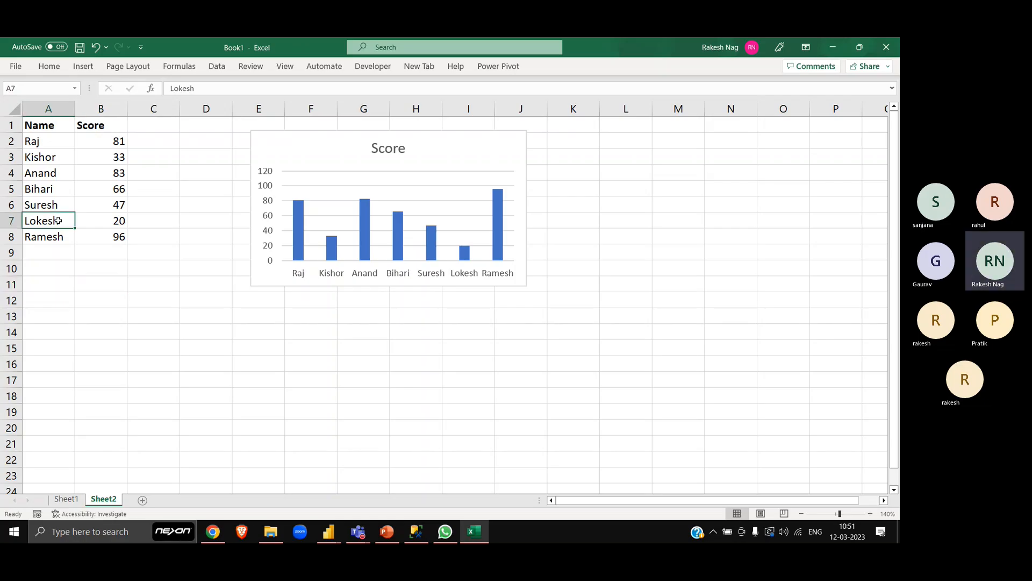
click(81, 211)
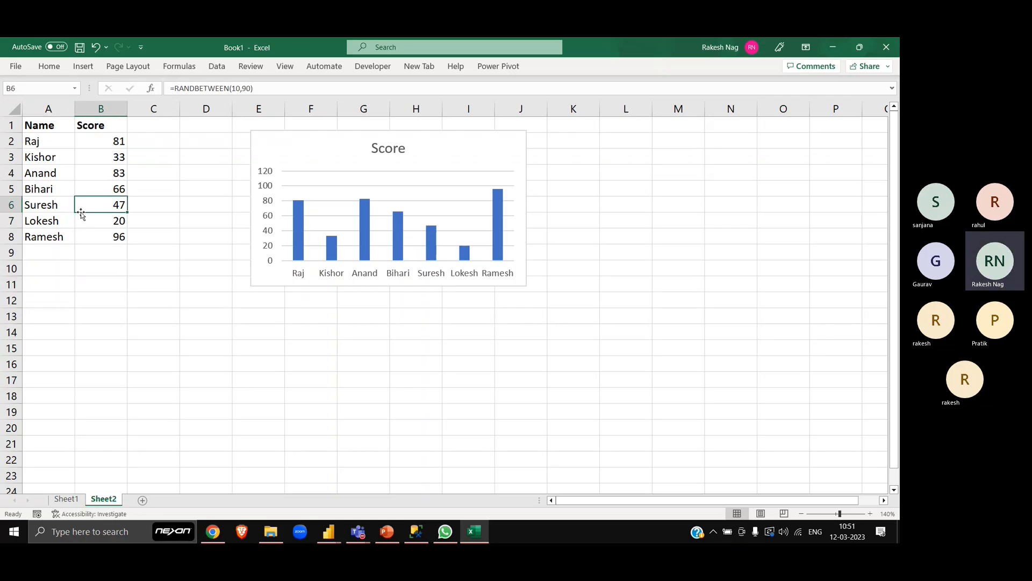
key(Left)
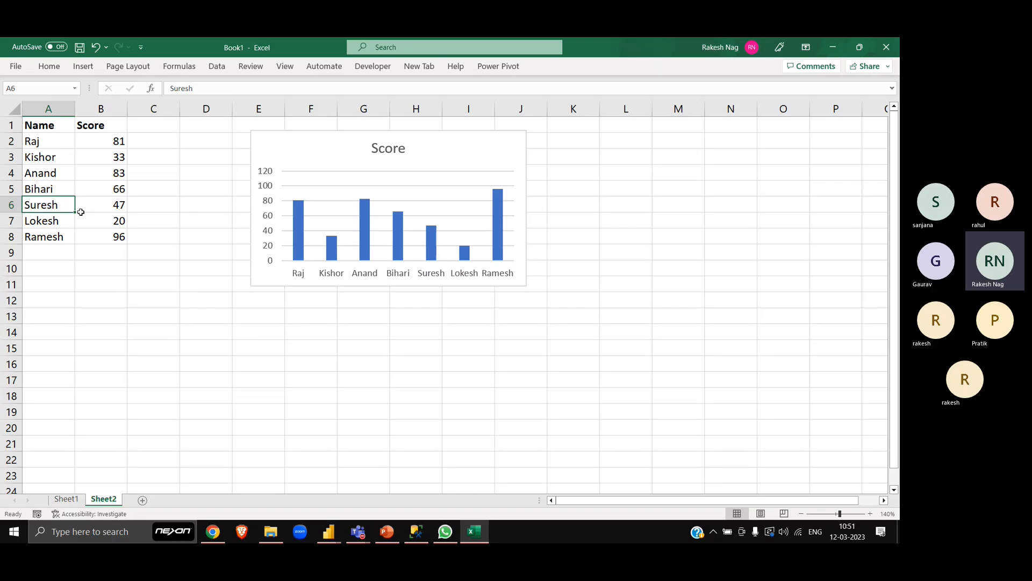
click(260, 134)
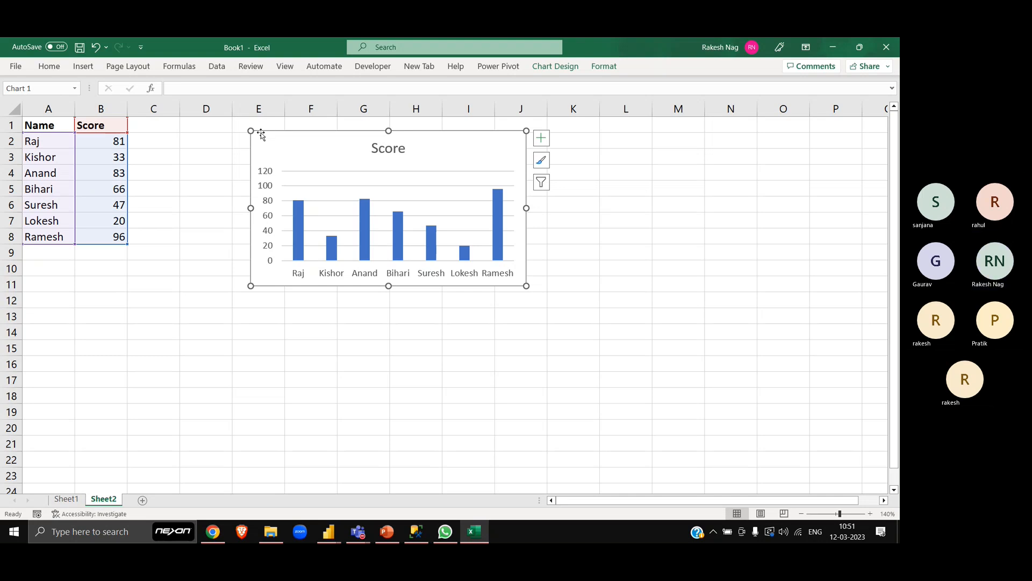
- Move the last four Name and Score entries from A5:B8 down to A15:B18
click(155, 188)
key(Left)
key(Left)
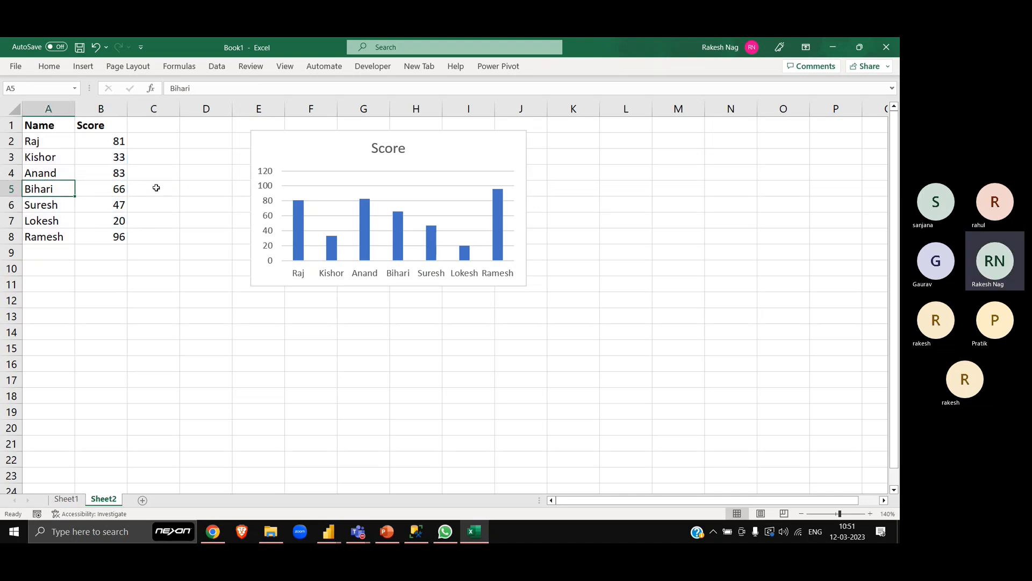
key(shift+Right)
key(ctrl+shift+Down)
key(ctrl+x)
key(Down)
key(Down)
key(Down)
key(Down)
key(Down)
key(Down)
key(Down)
key(Down)
key(Down)
key(Down)
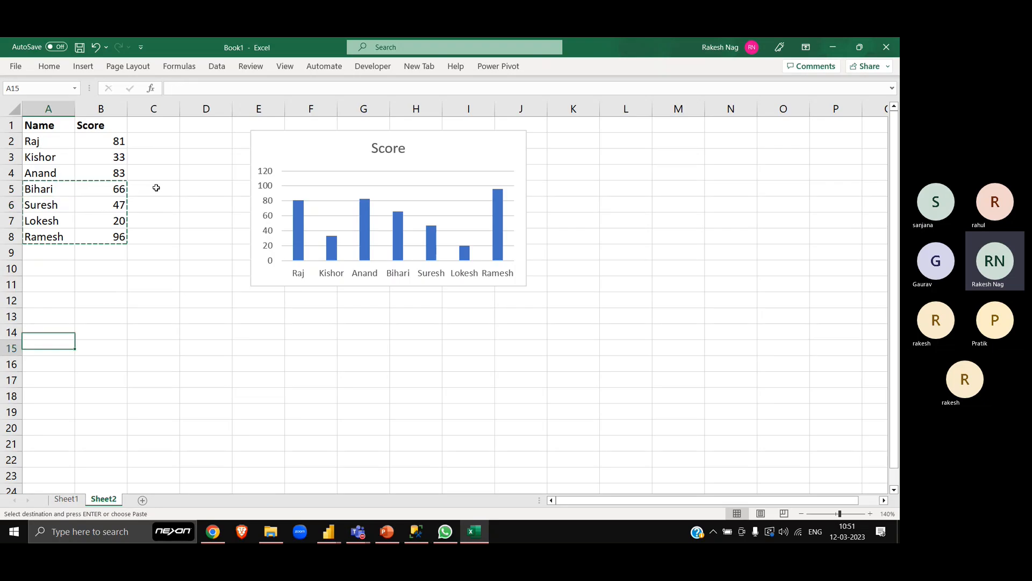
key(ctrl+v)
key(ctrl+Up)
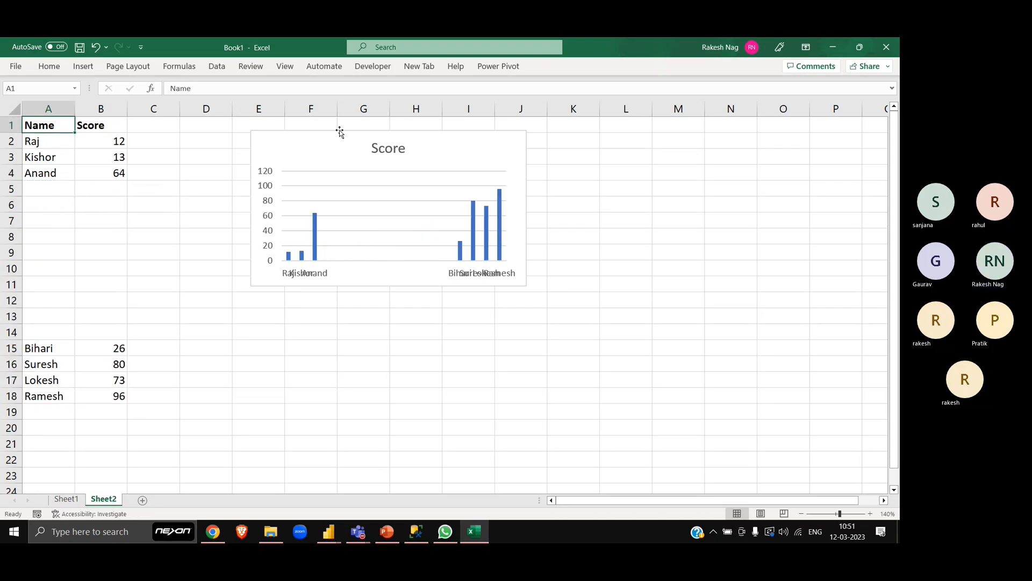
- Reduce the Score chart's source range so it ends at row 4, covering only the first three entries
click(341, 137)
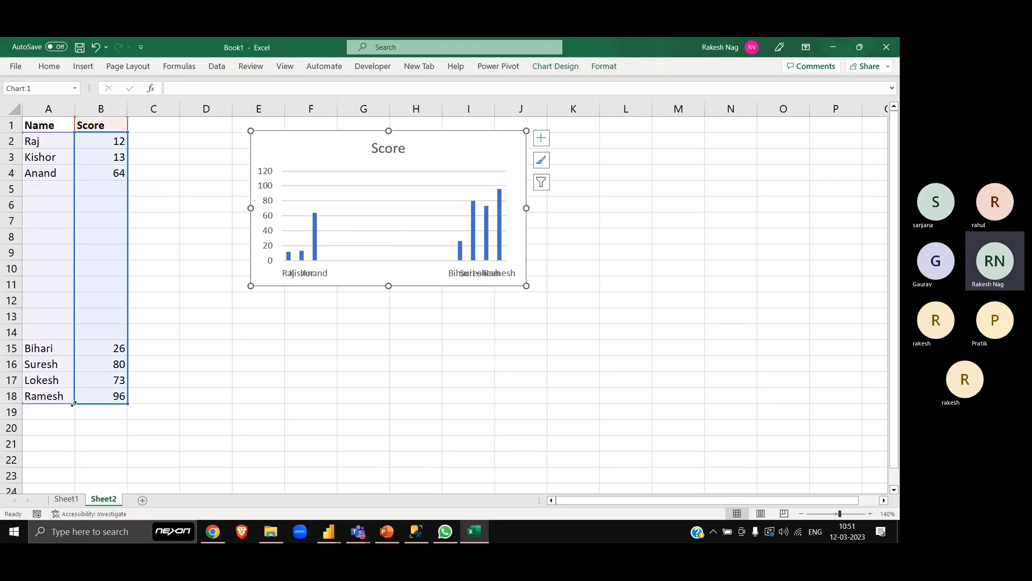
drag(74, 402, 63, 187)
click(136, 255)
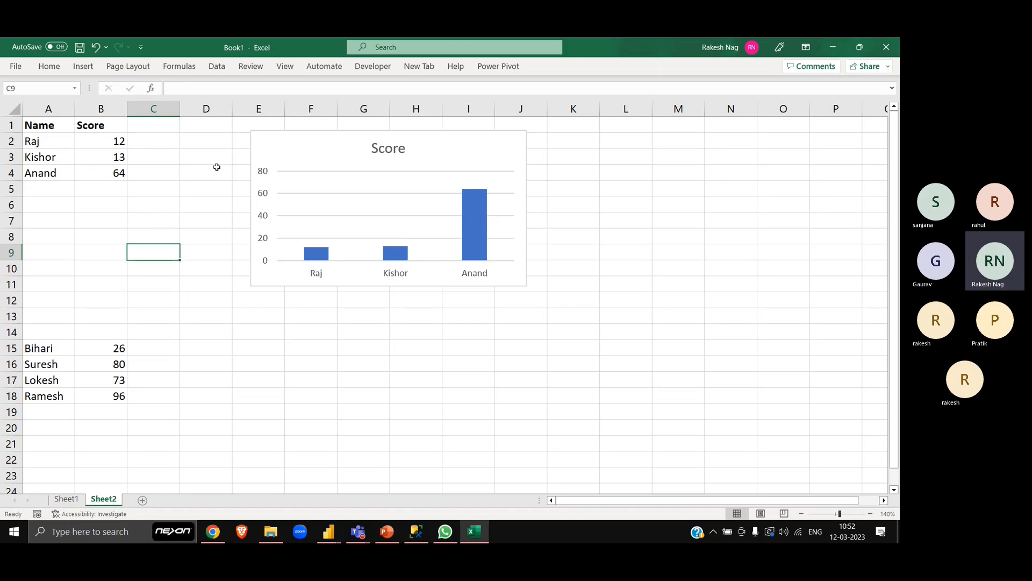
- Move the Score chart slightly up and to the left, so its upper-left corner sits in cell E1
click(254, 139)
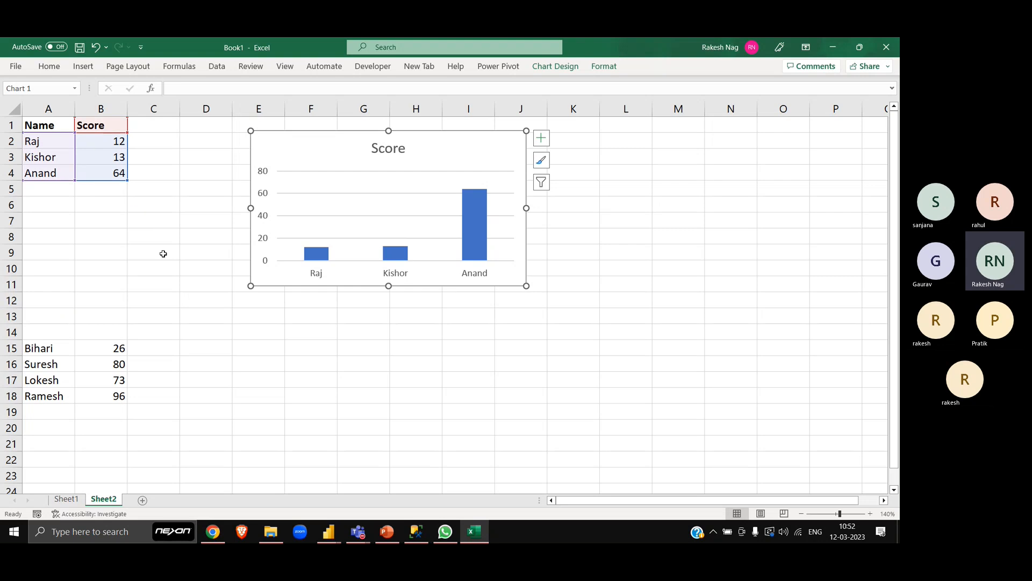
drag(287, 140, 272, 132)
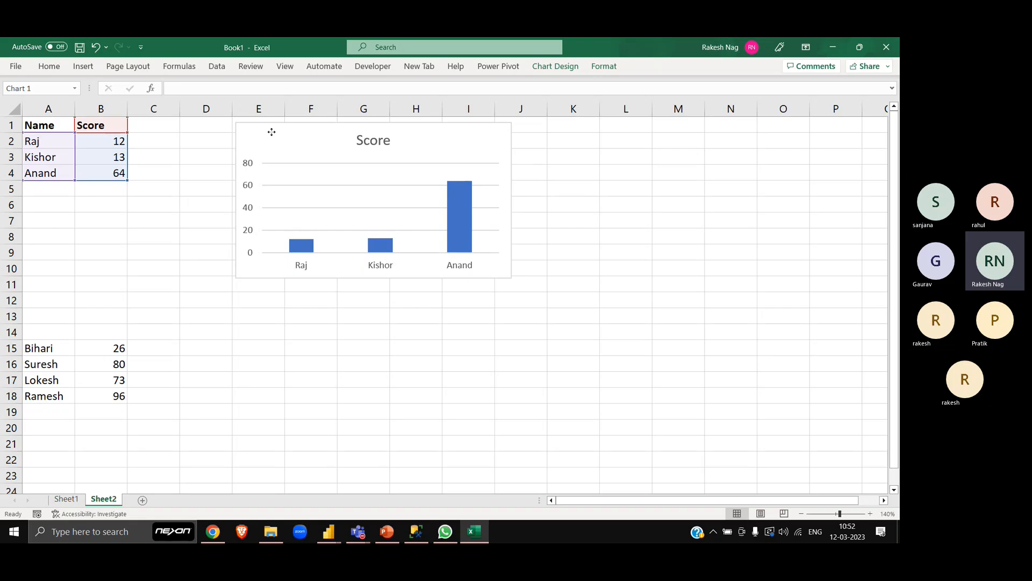
click(182, 224)
click(291, 155)
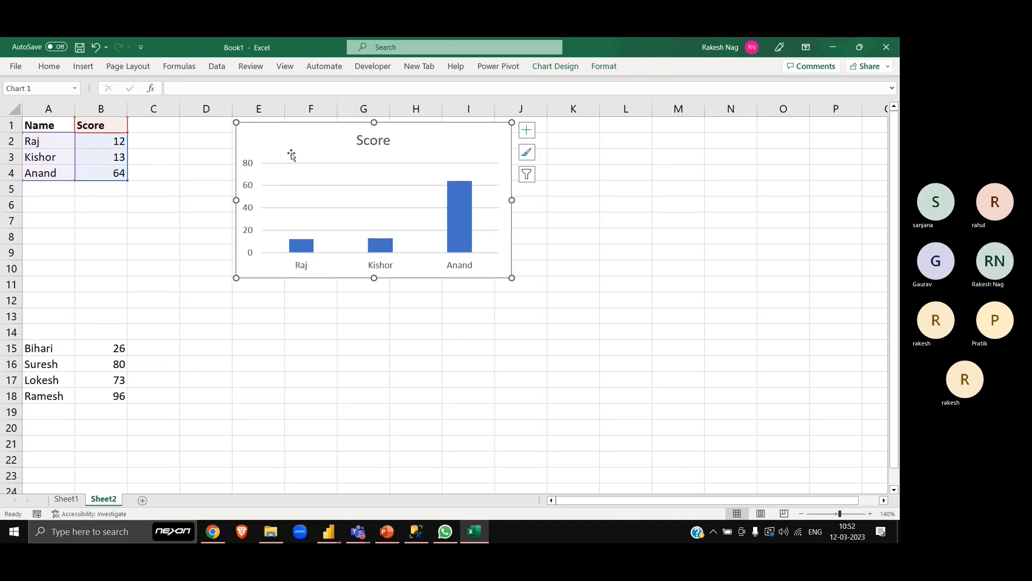
- Copy the four entries in A15:B18 and paste them into A5:B8 directly below the table
click(101, 337)
key(Left)
key(Down)
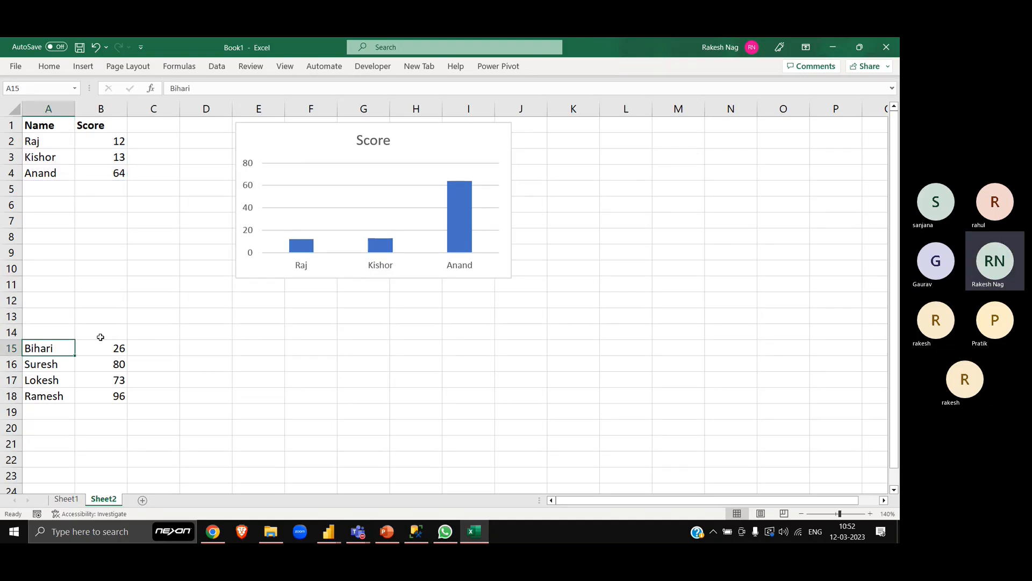
key(ctrl+a)
key(ctrl+c)
key(ctrl+Up)
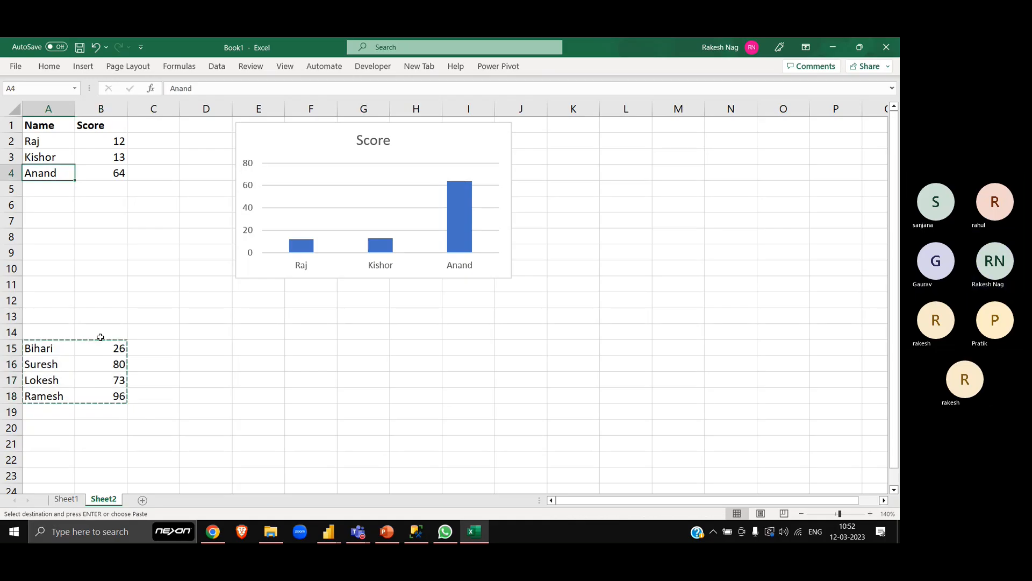
key(Down)
key(ctrl+v)
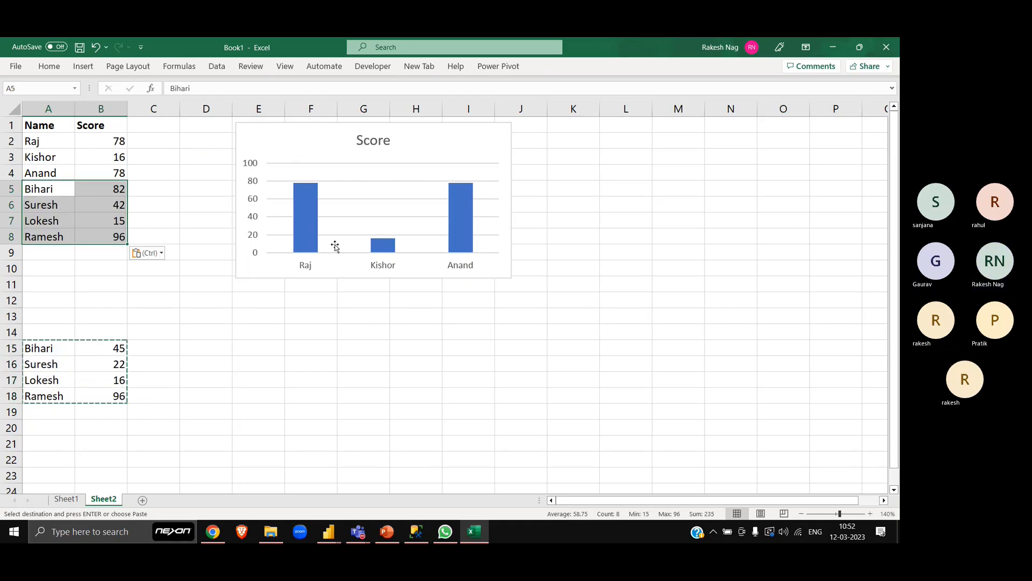
- Extend the Score chart's source range from row 4 down to row 8
click(290, 157)
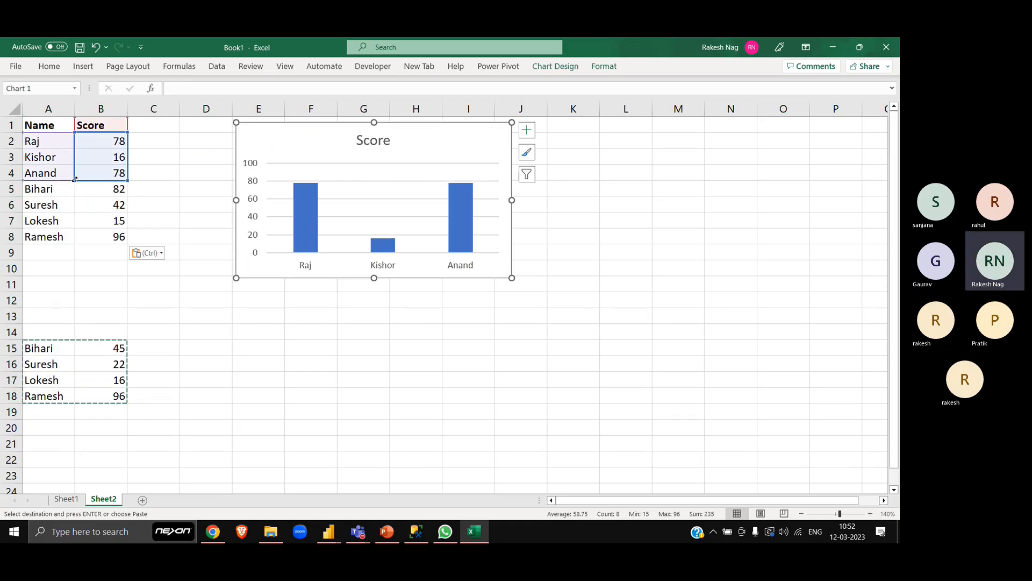
drag(75, 182, 74, 243)
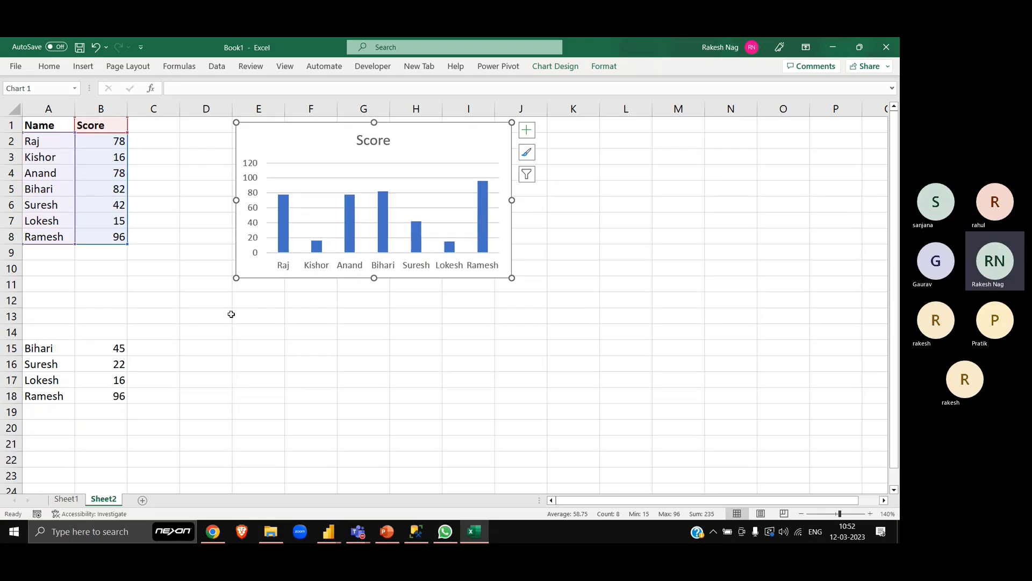
click(219, 361)
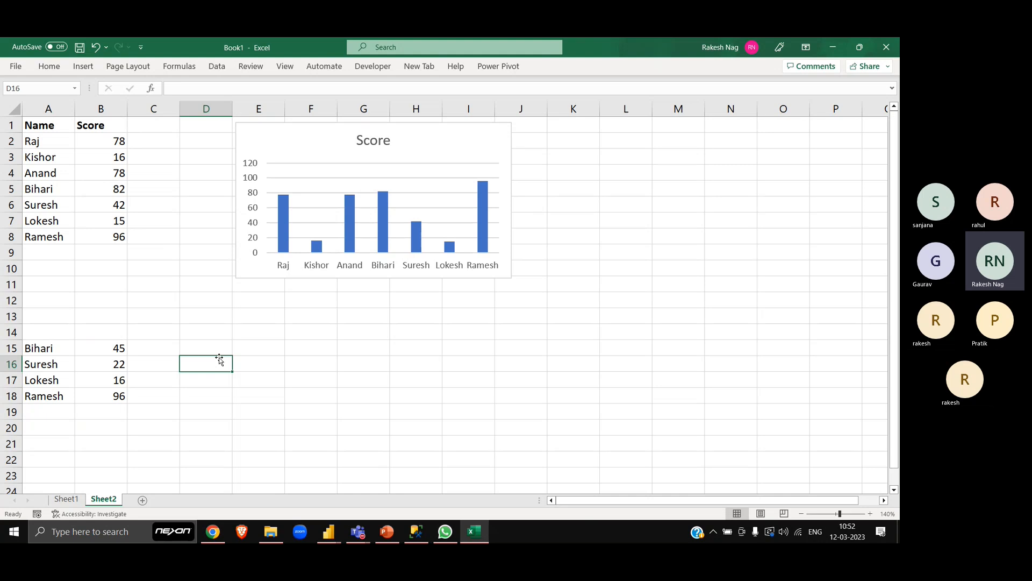
- Clear the four entries in A5:B8 and return to cell A1
click(45, 185)
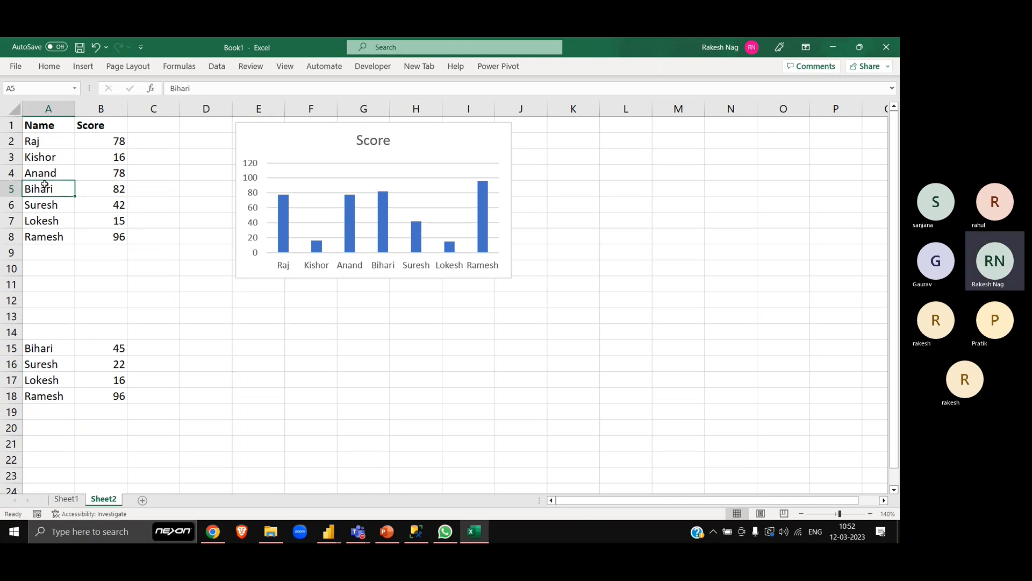
key(ctrl+shift+Down)
key(shift+Right)
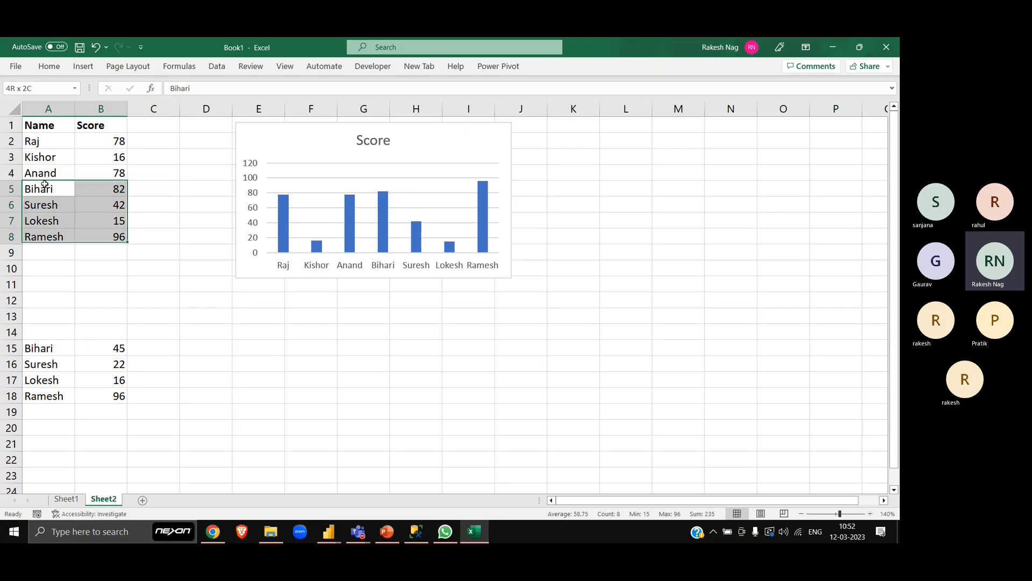
key(Delete)
key(ctrl+Home)
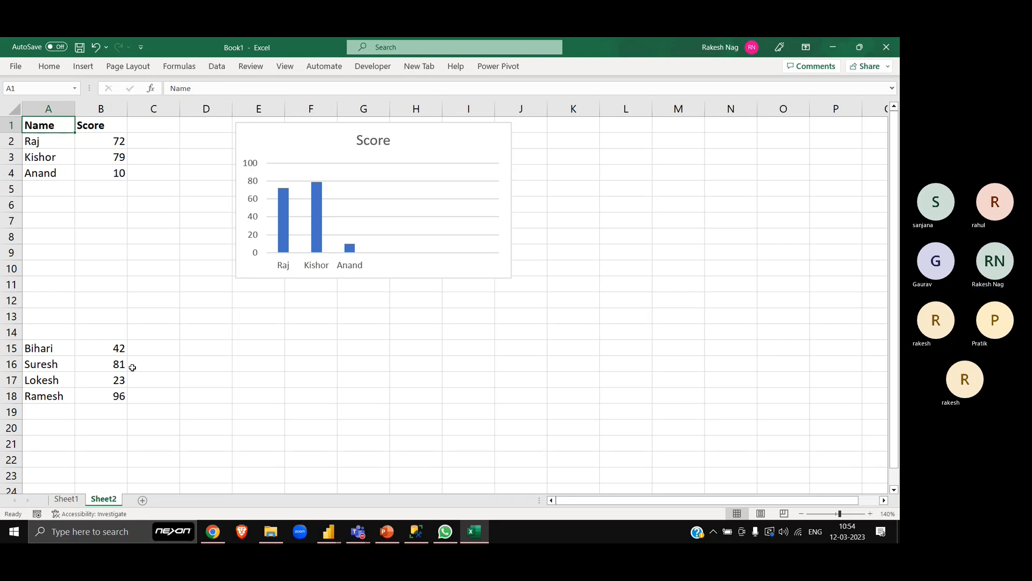
- Switch to the Power Query Editor and delete the ShipCity, Query1, Query2 and City queries
key(alt+Tab)
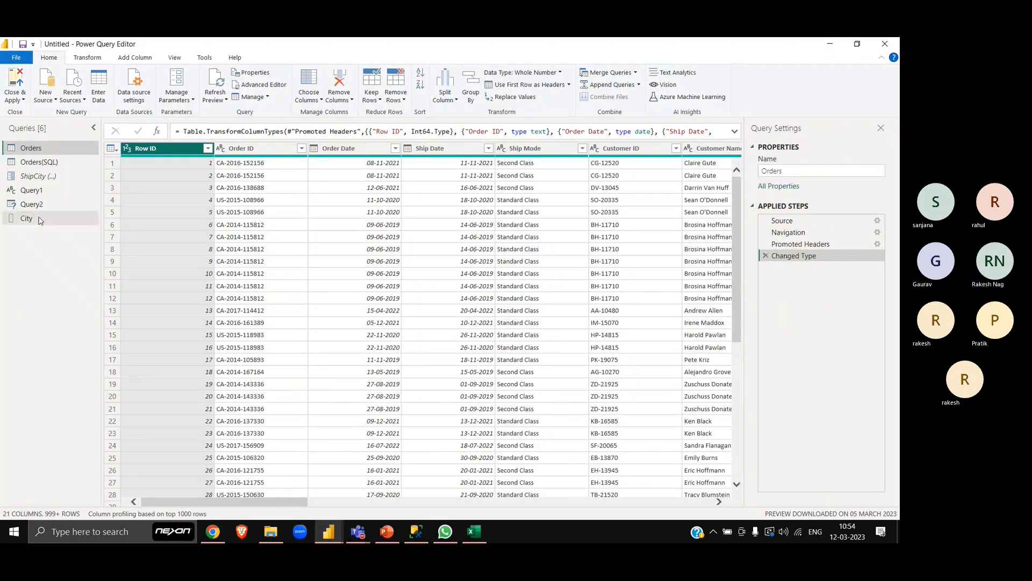
click(40, 220)
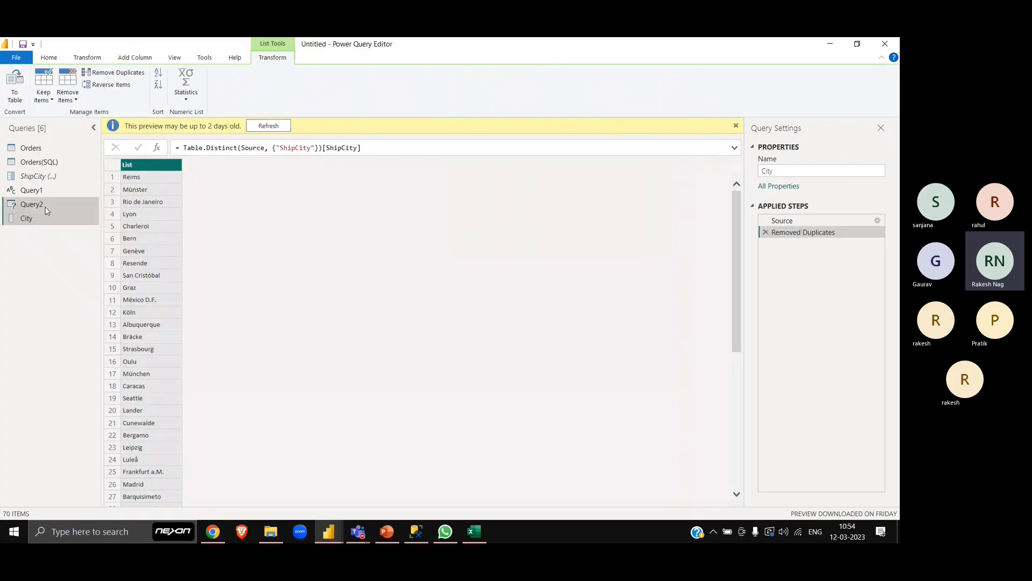
click(46, 207)
click(41, 188)
click(42, 177)
right_click(42, 181)
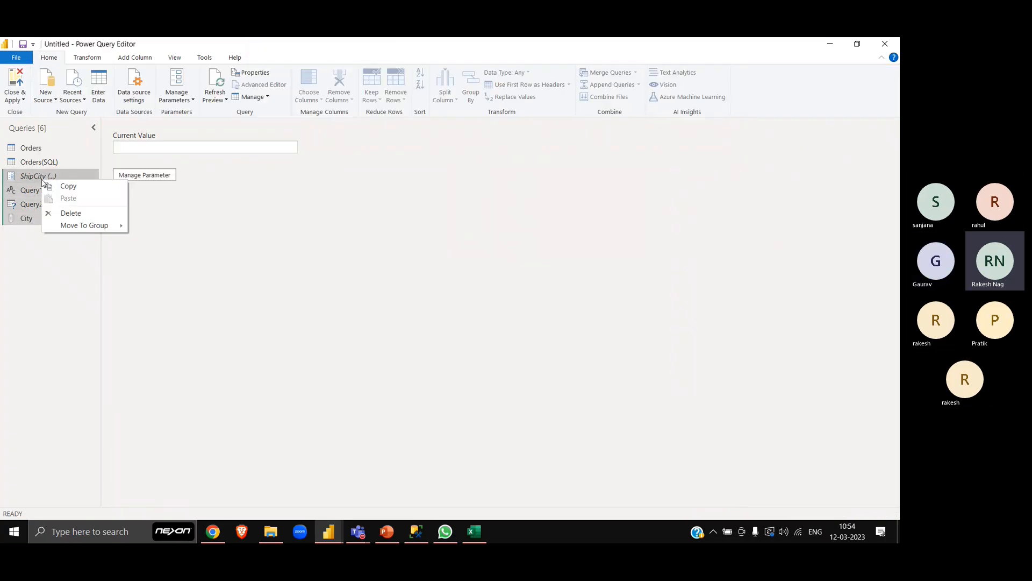
click(75, 214)
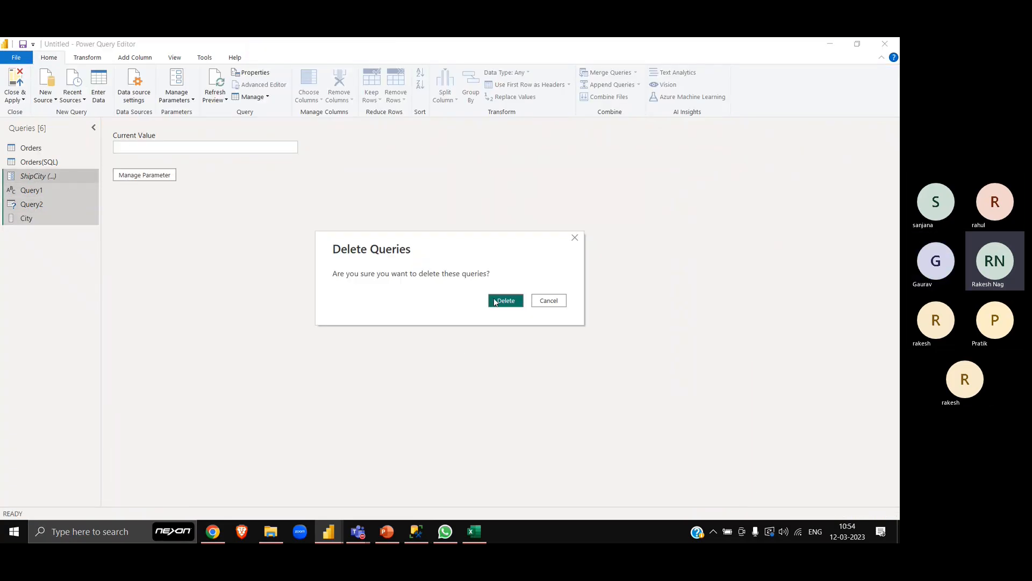
click(496, 302)
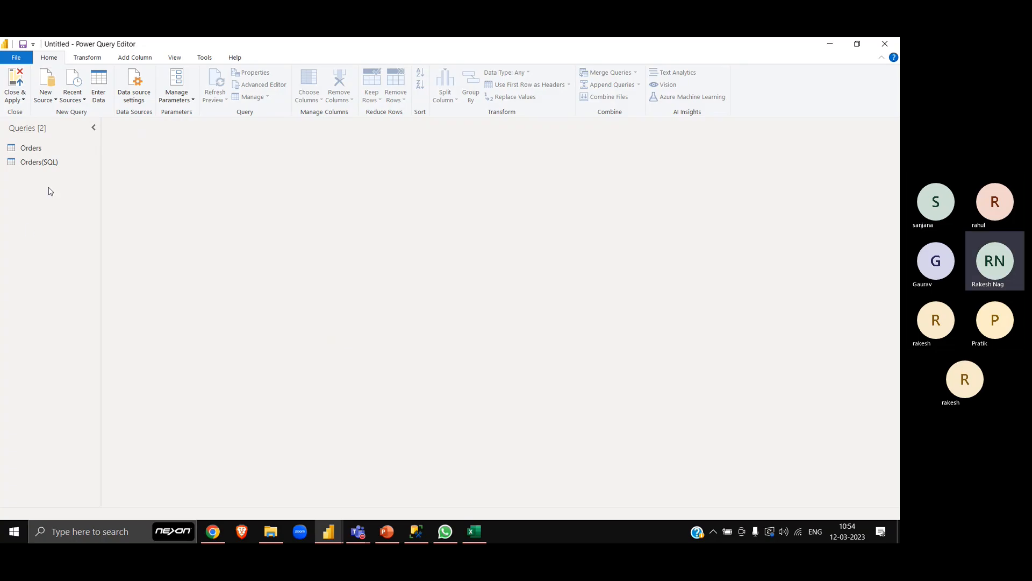
- Look over the Orders(SQL) query's columns and turn off Enable load for that query
click(44, 162)
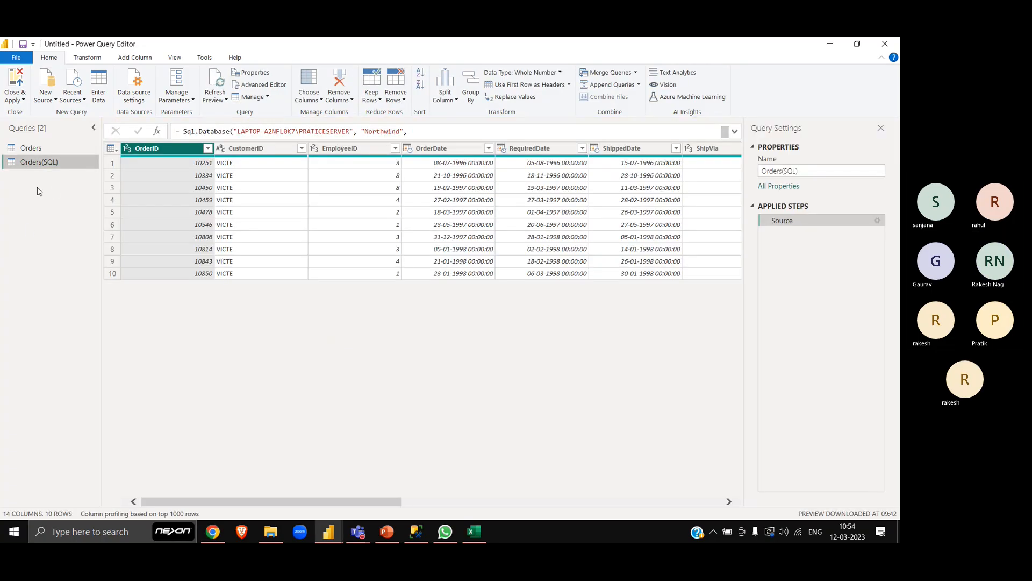
scroll(472, 237, right, 5)
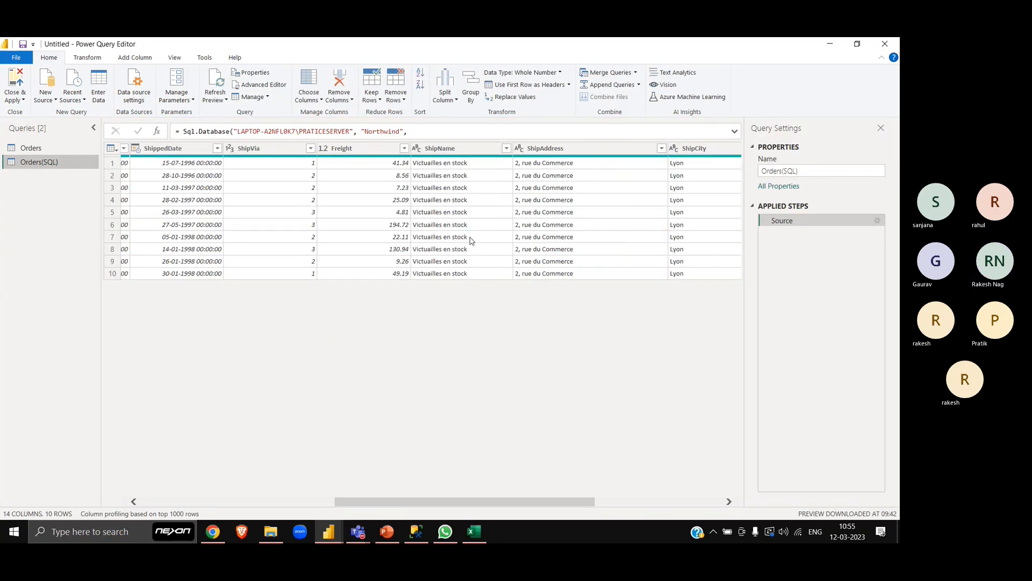
scroll(472, 240, right, 5)
scroll(472, 241, left, 10)
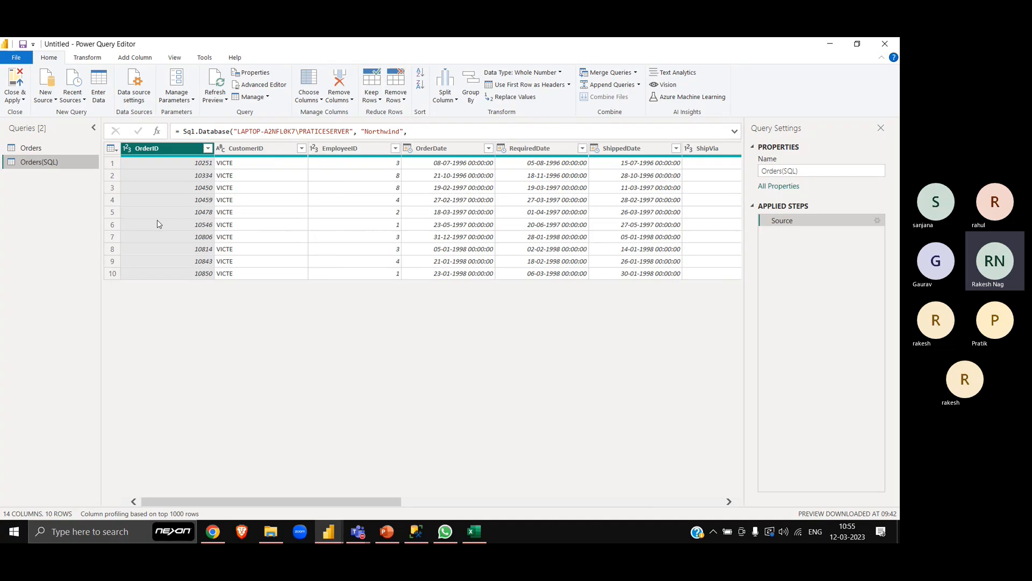
right_click(45, 162)
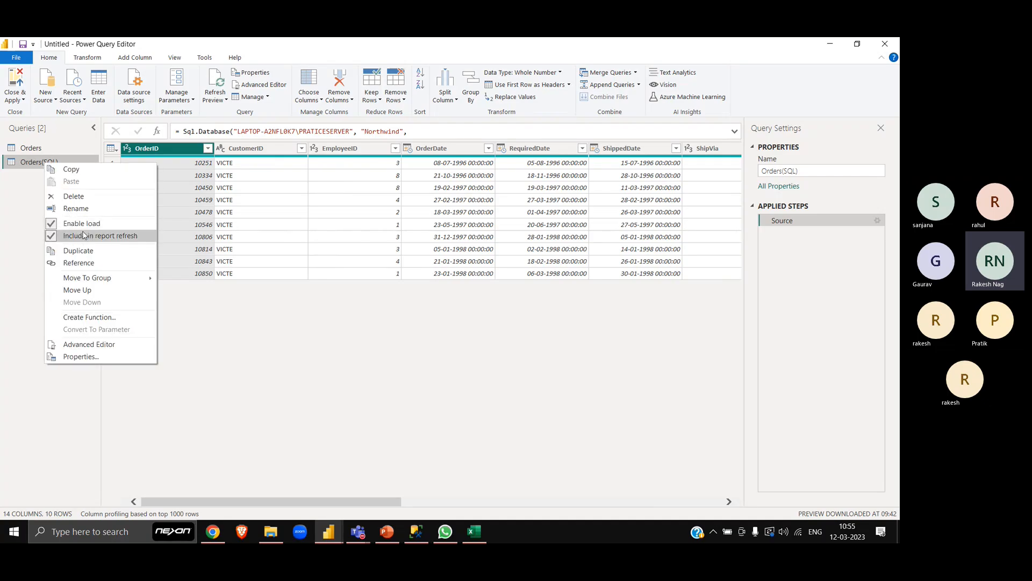
click(79, 224)
- Close and apply the query changes, and display the Orders table in the Data view
click(32, 153)
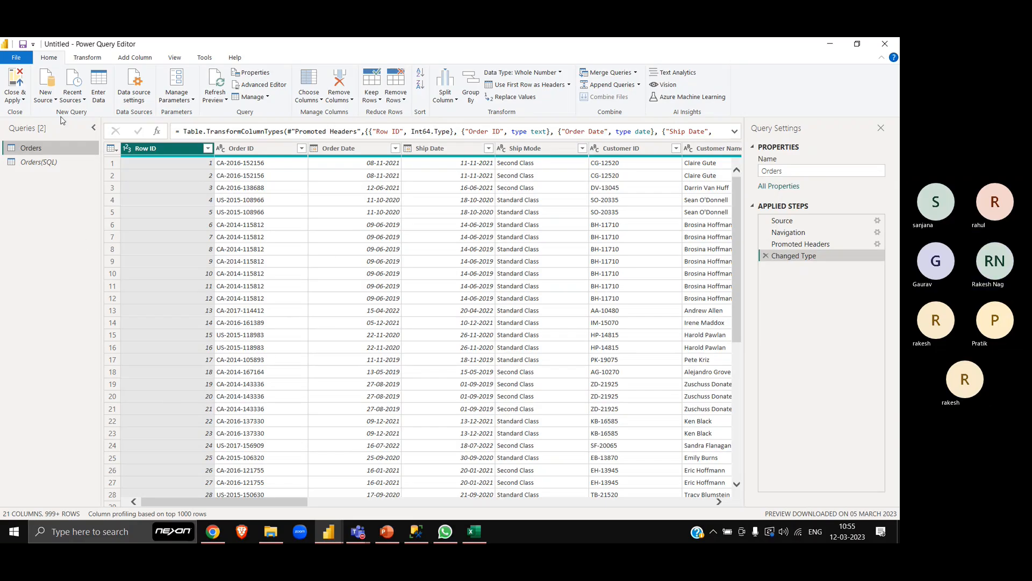
click(19, 83)
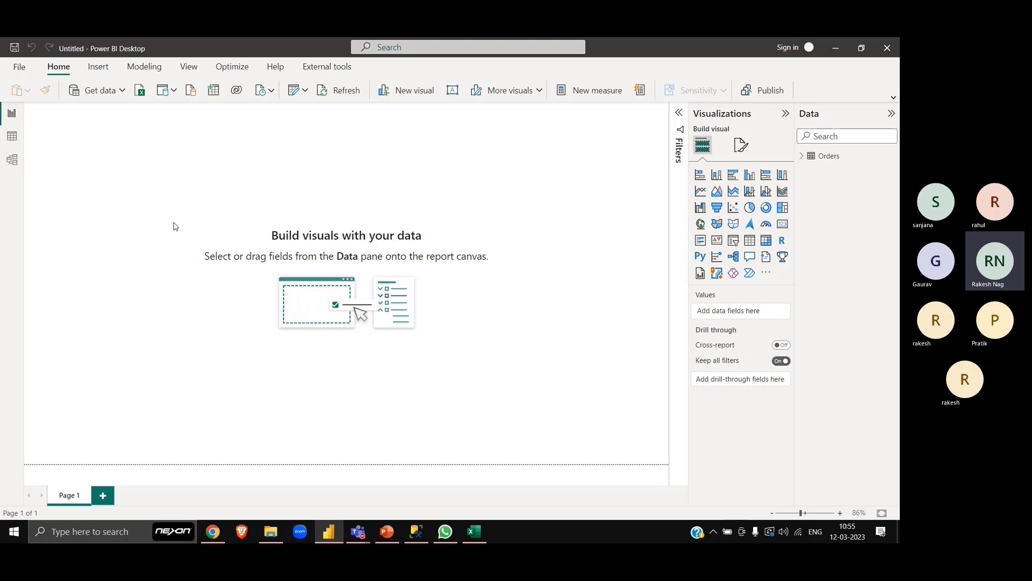
click(12, 136)
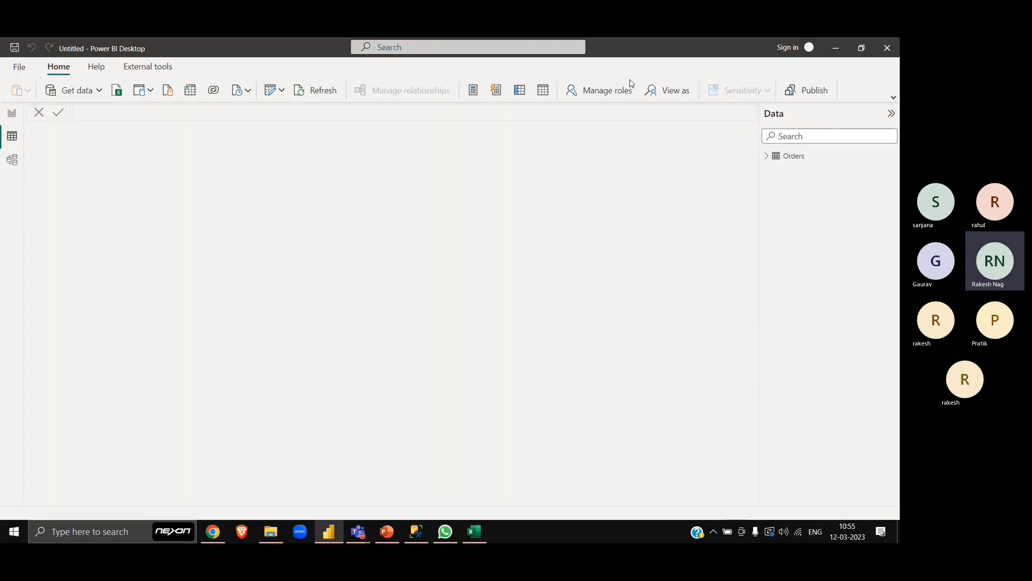
click(794, 159)
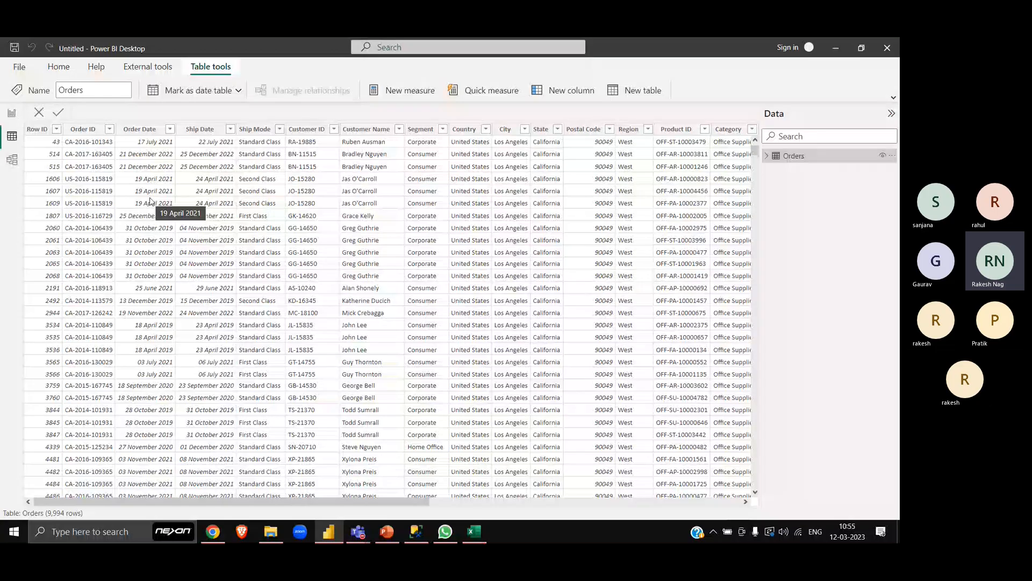
- Reopen the Power Query Editor on the Orders query
click(59, 66)
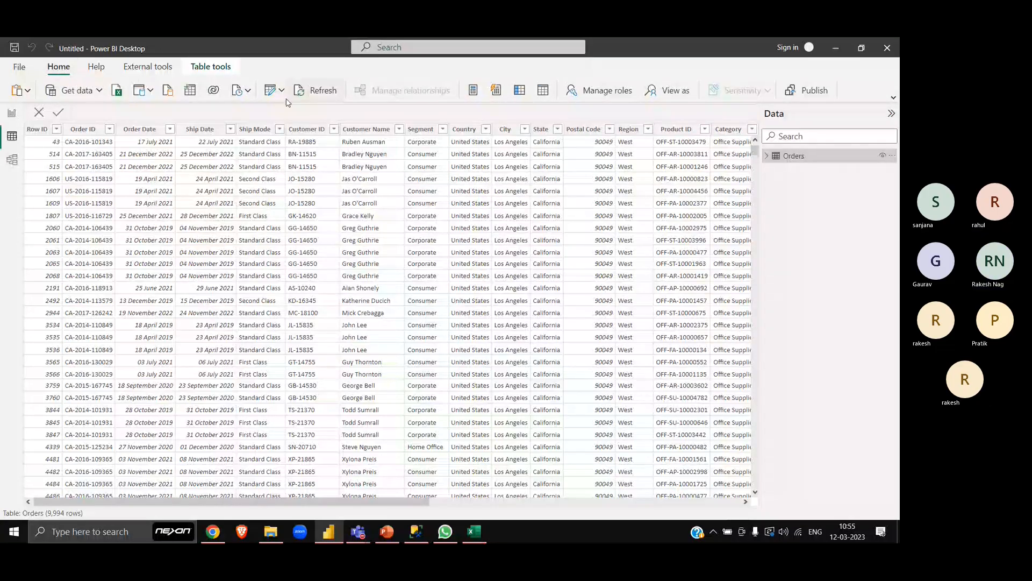
click(272, 90)
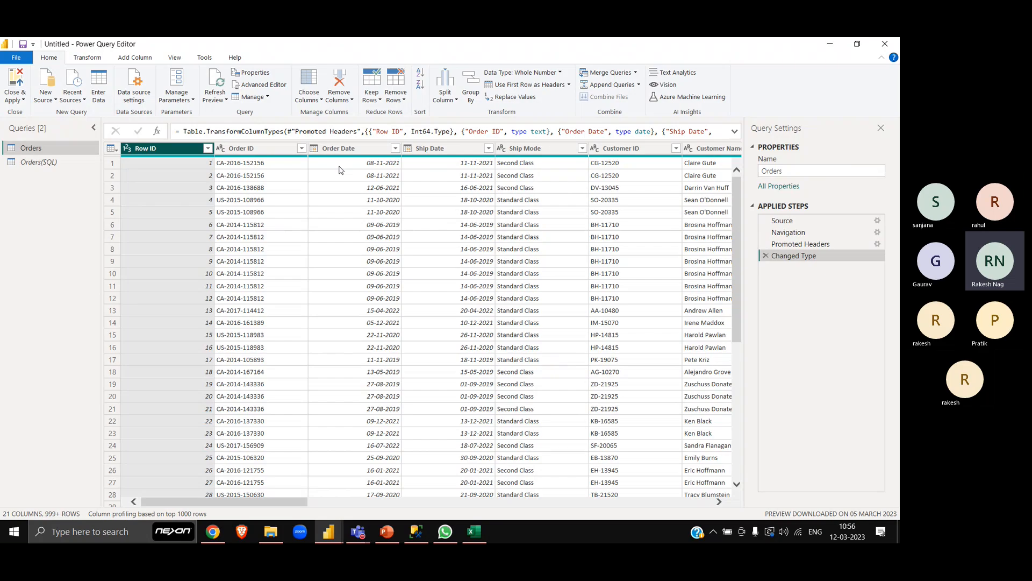
right_click(184, 149)
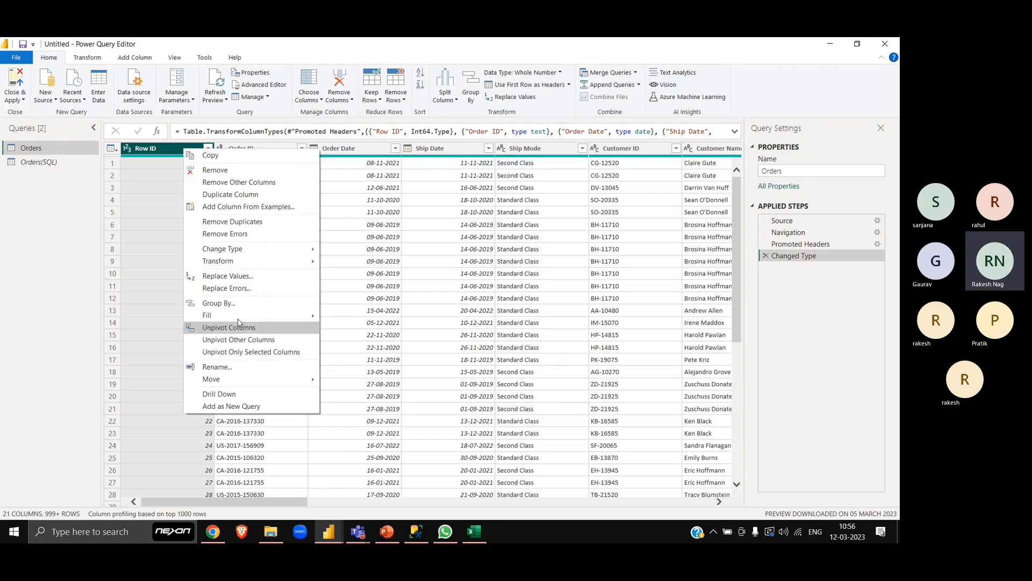
mouse_move(238, 264)
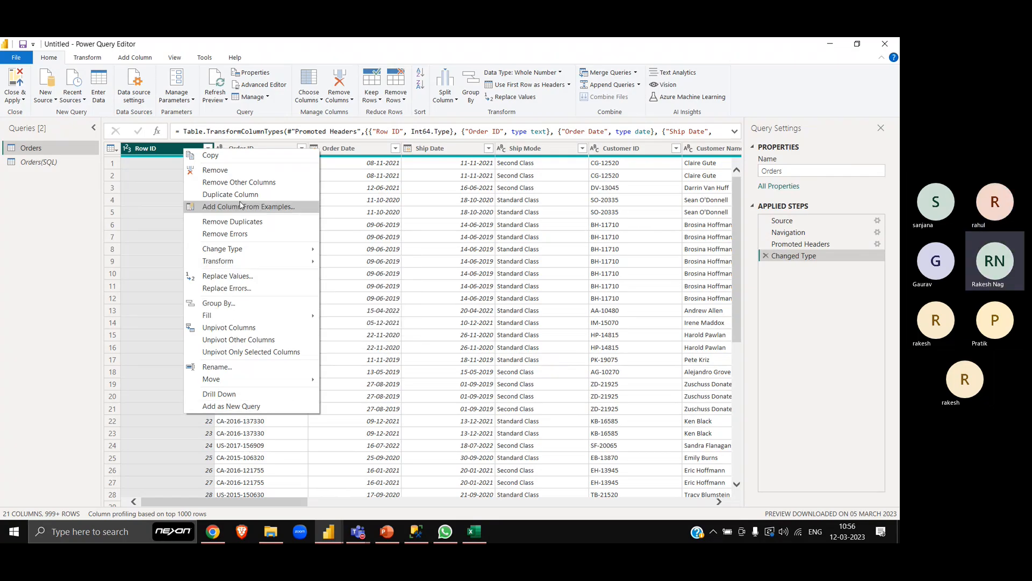
click(48, 303)
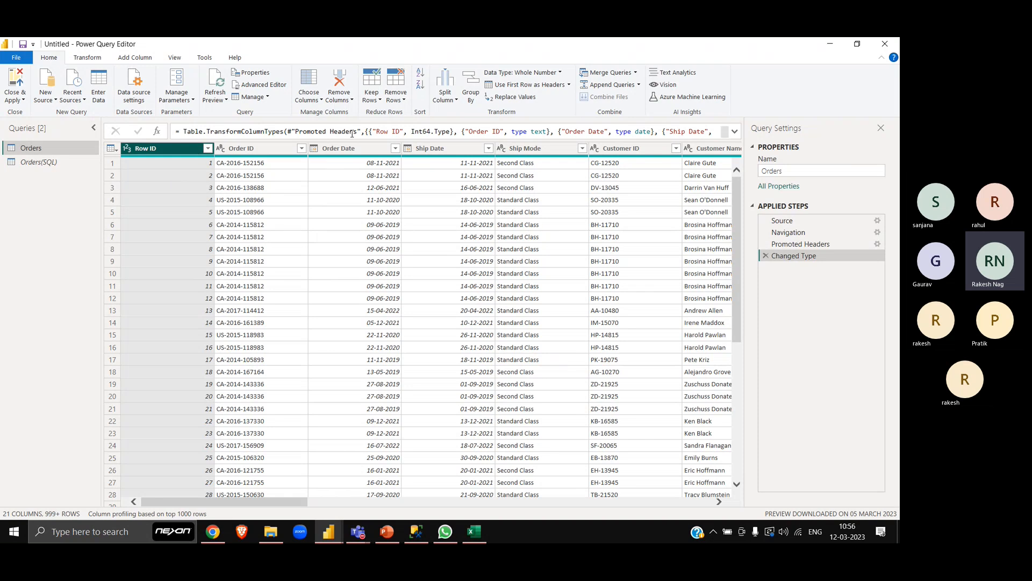
- Keep only the top 100 rows of the Orders query, and close and apply the changes
click(373, 101)
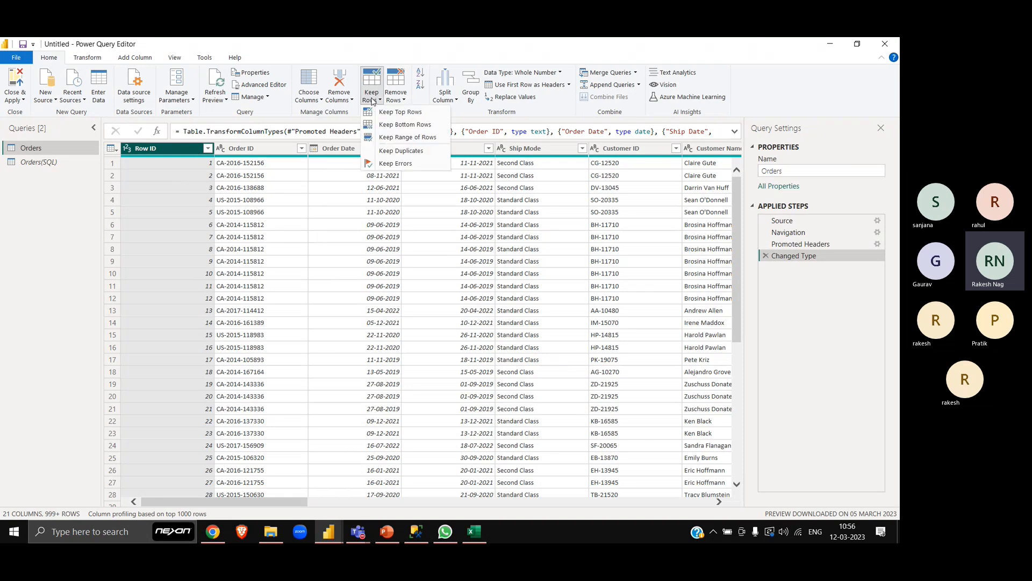
click(415, 115)
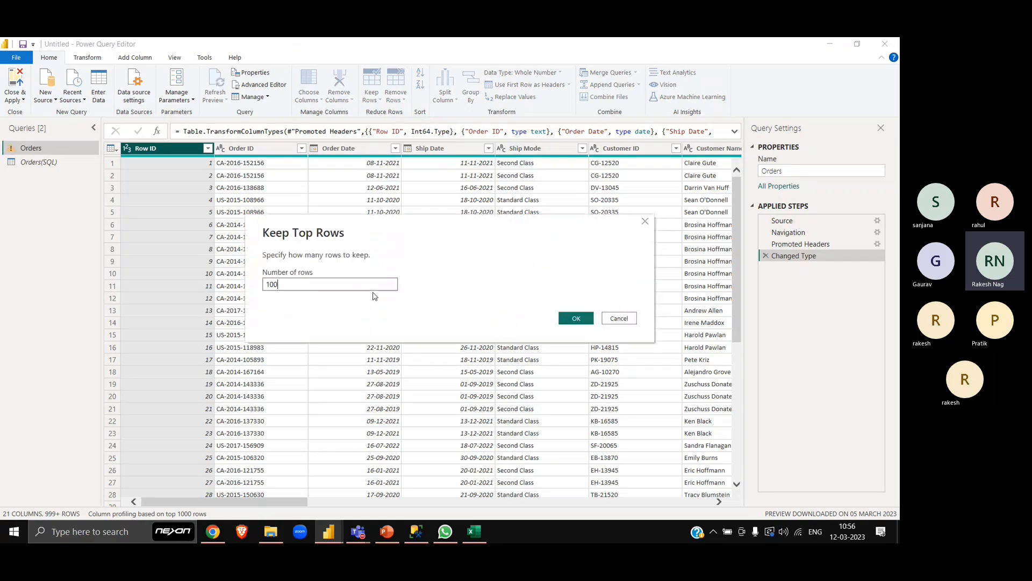
click(575, 318)
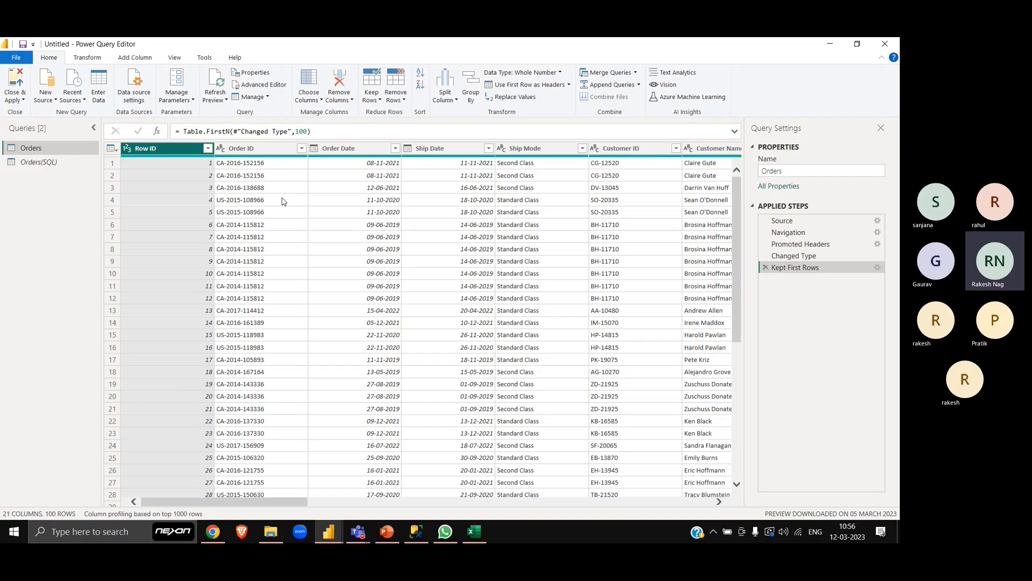
click(19, 82)
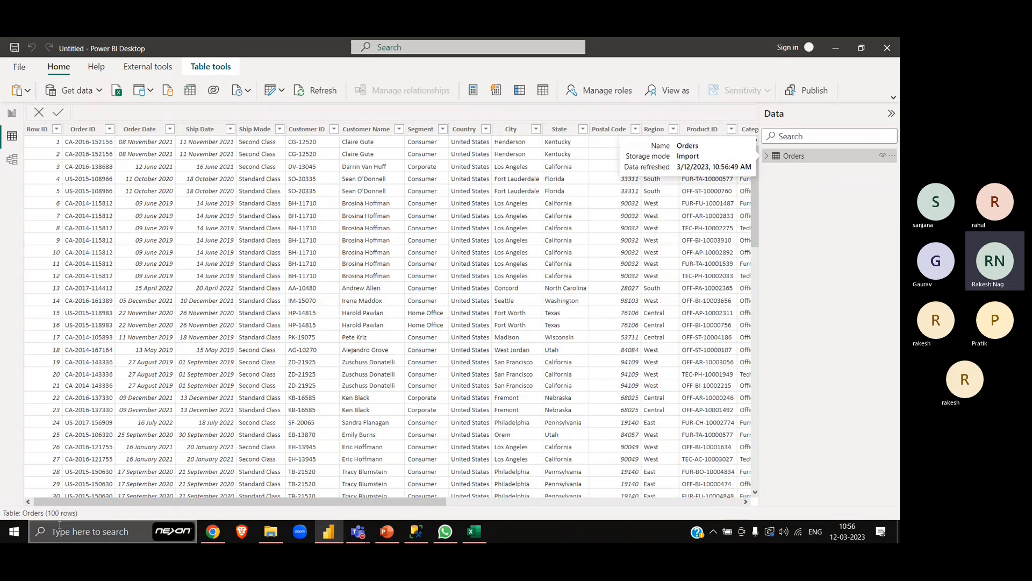
- Capture a snip of the Orders table's row count, paste it into Sheet2 in Excel and place it below the Score chart
key(super+shift+s)
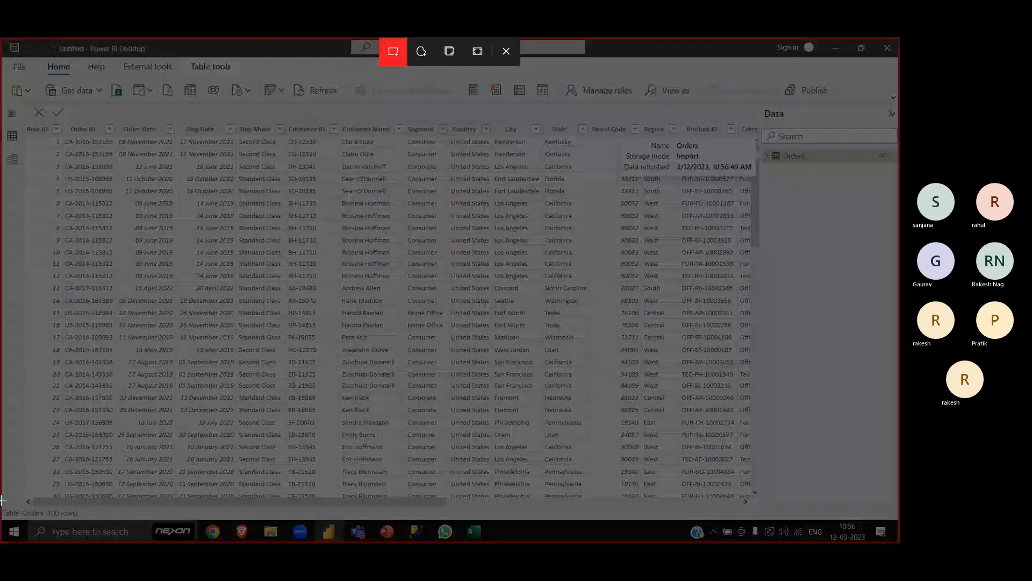
drag(2, 497, 95, 524)
key(alt+Tab)
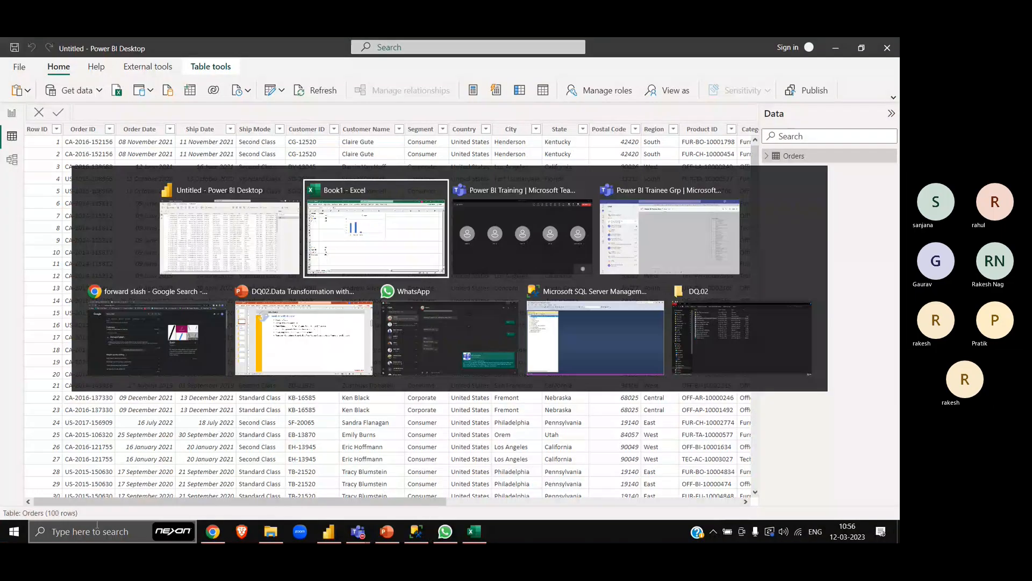
key(ctrl+v)
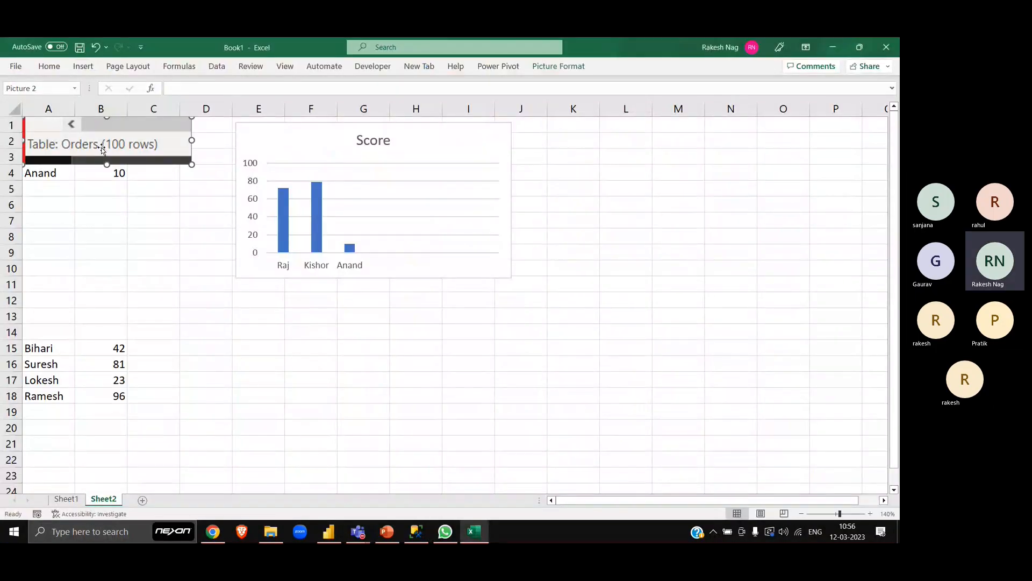
drag(100, 151, 329, 343)
- Return to Power BI and build a clustered bar chart of Sales by Sub-Category on Page 1, enlarged to show more bars
key(alt+Tab)
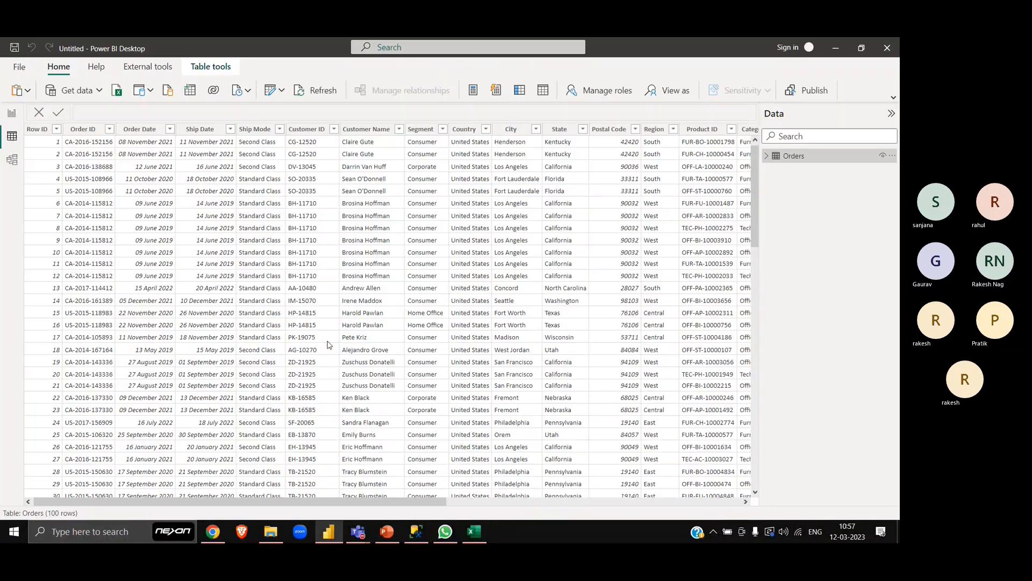
click(12, 113)
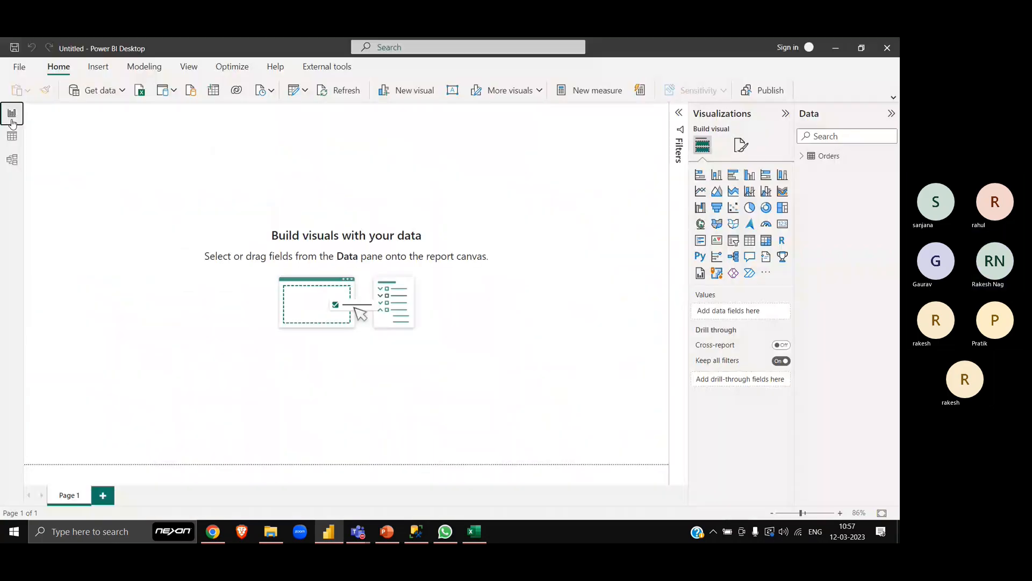
click(735, 177)
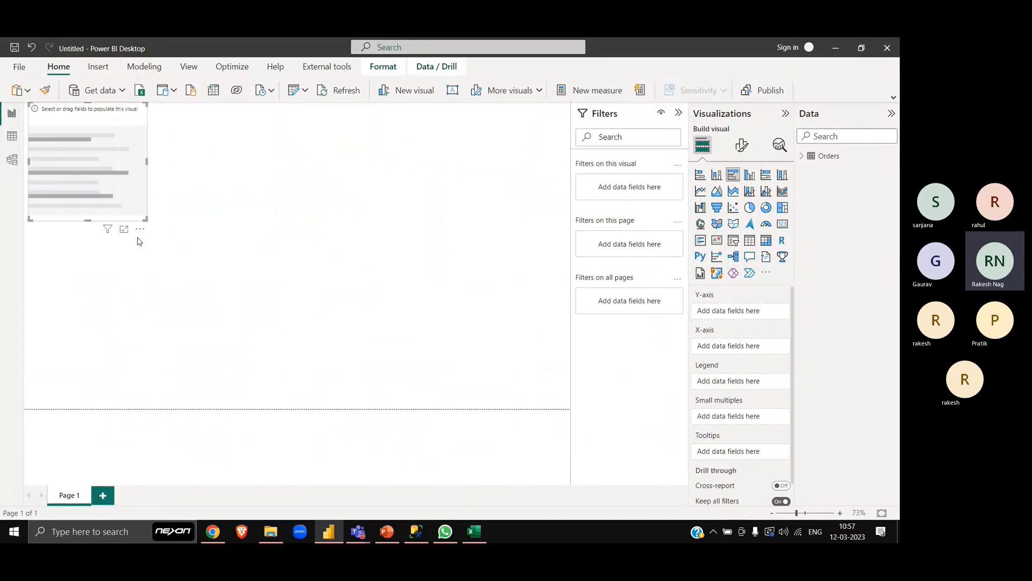
click(802, 156)
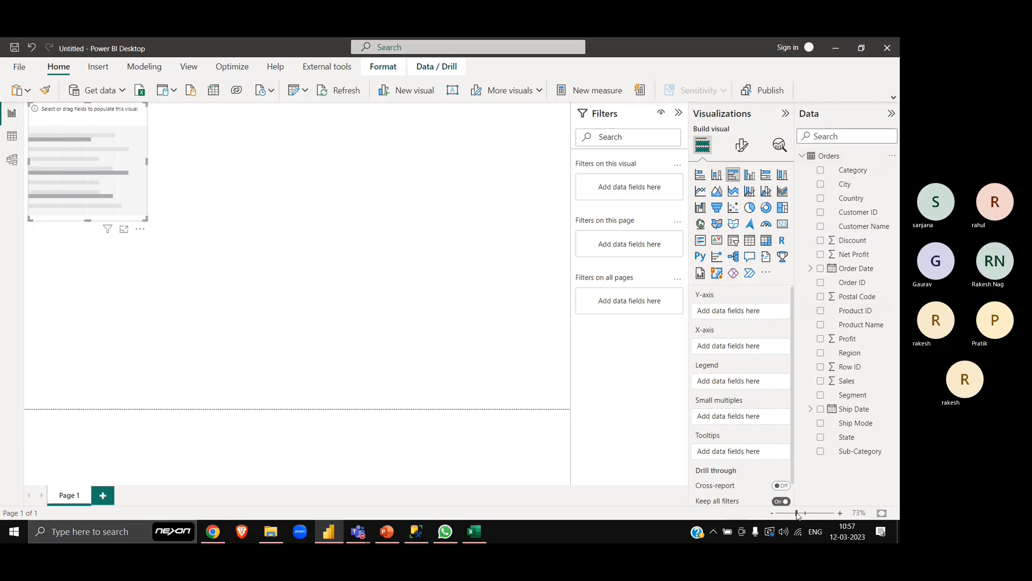
click(820, 451)
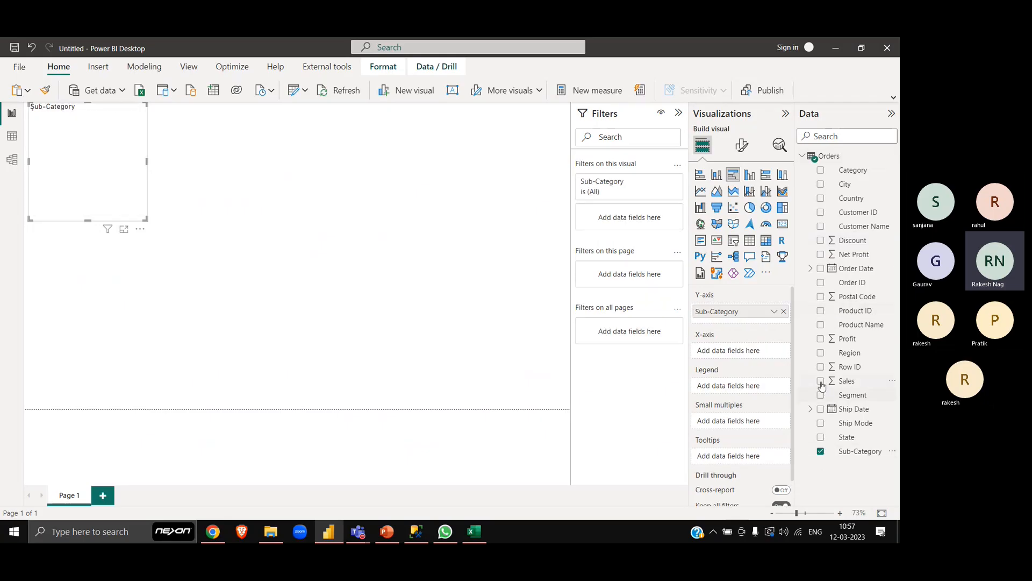
click(820, 380)
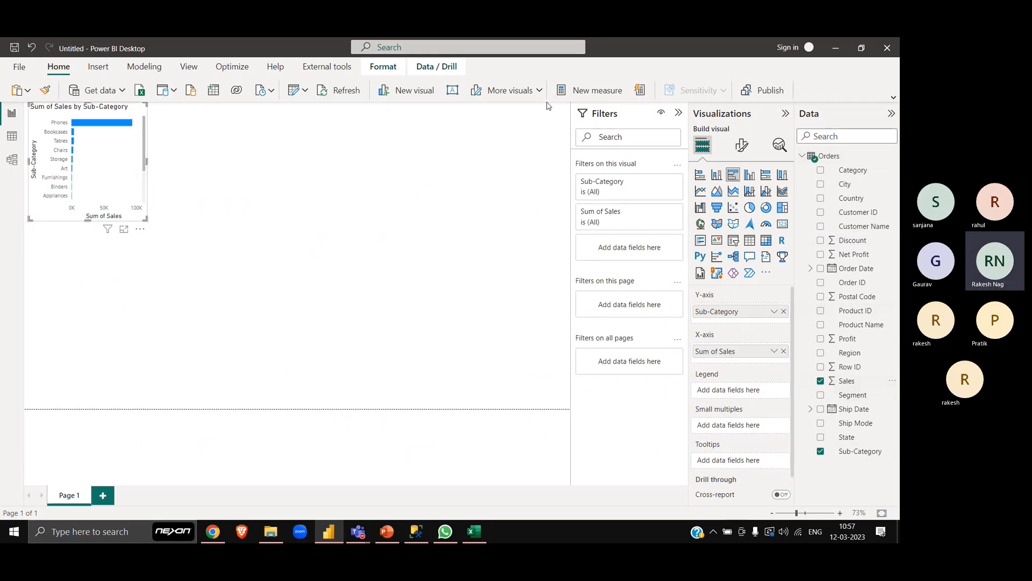
click(679, 113)
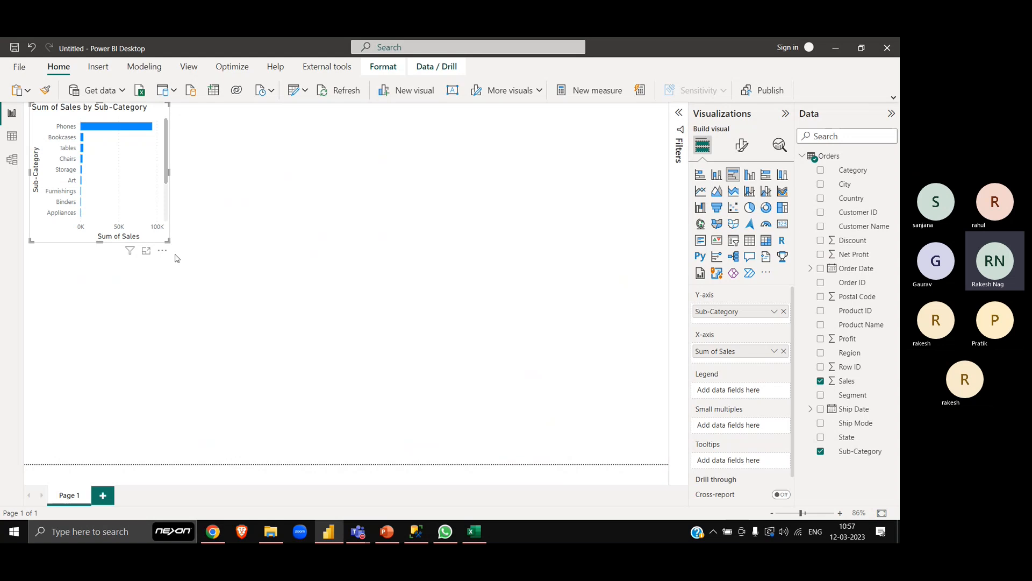
drag(172, 335, 196, 346)
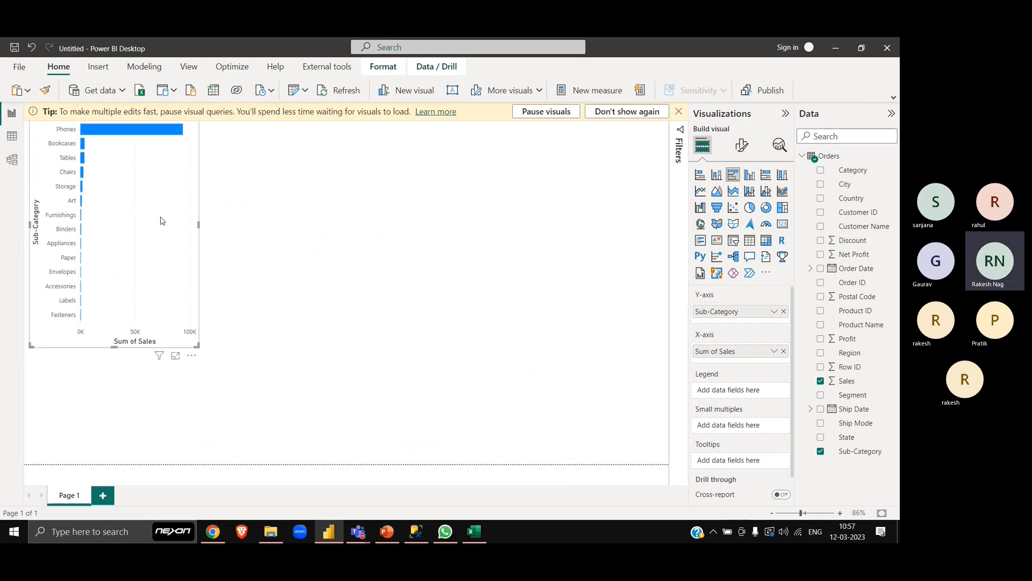
- Move the Sales chart to the lower edge of the page and place a duplicate of it alongside
drag(162, 223, 127, 369)
key(ctrl+c)
key(ctrl+v)
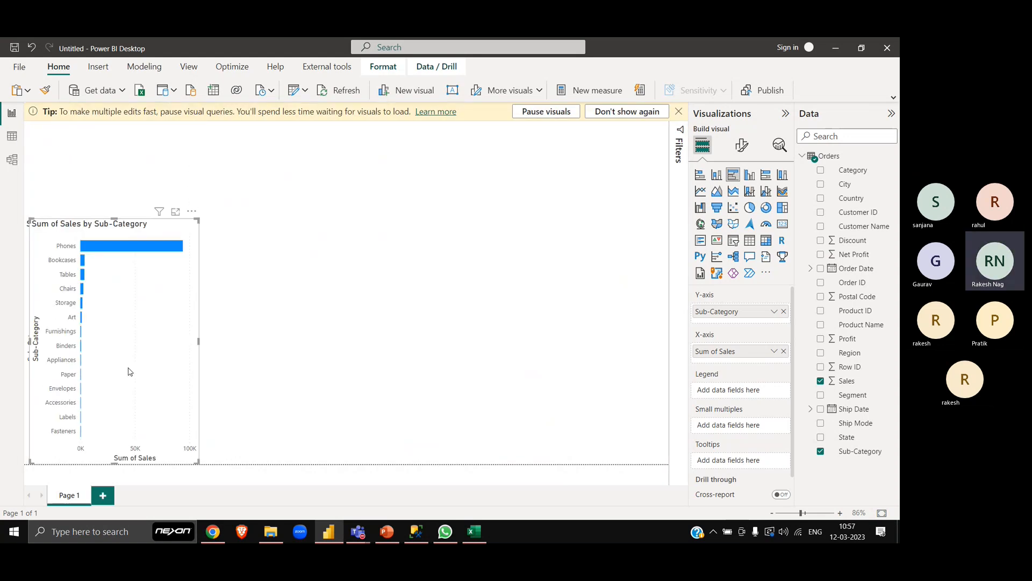
drag(150, 327, 311, 326)
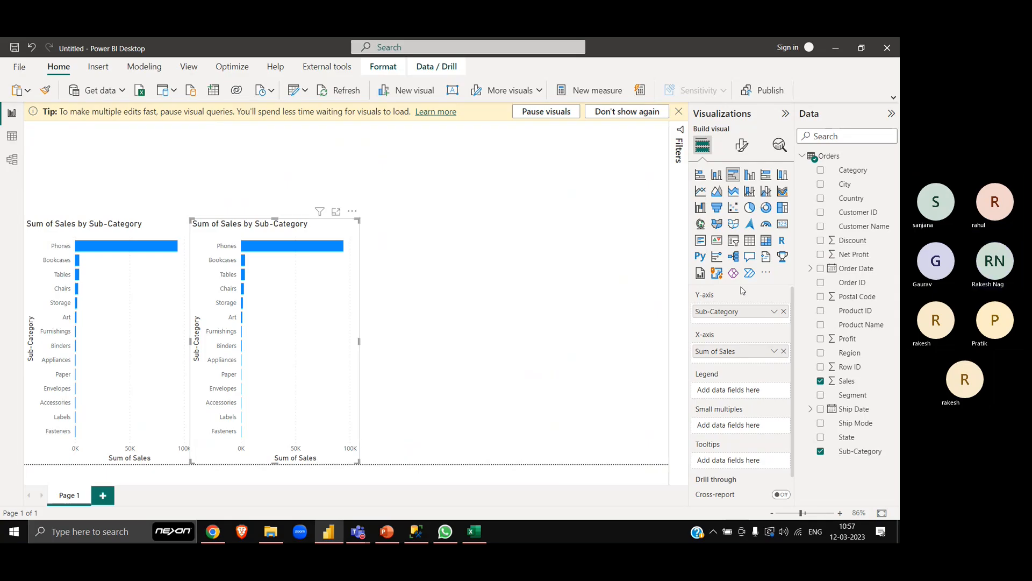
- Change the duplicated chart's fields to Profit on the X-axis and Customer Name on the Y-axis
click(784, 351)
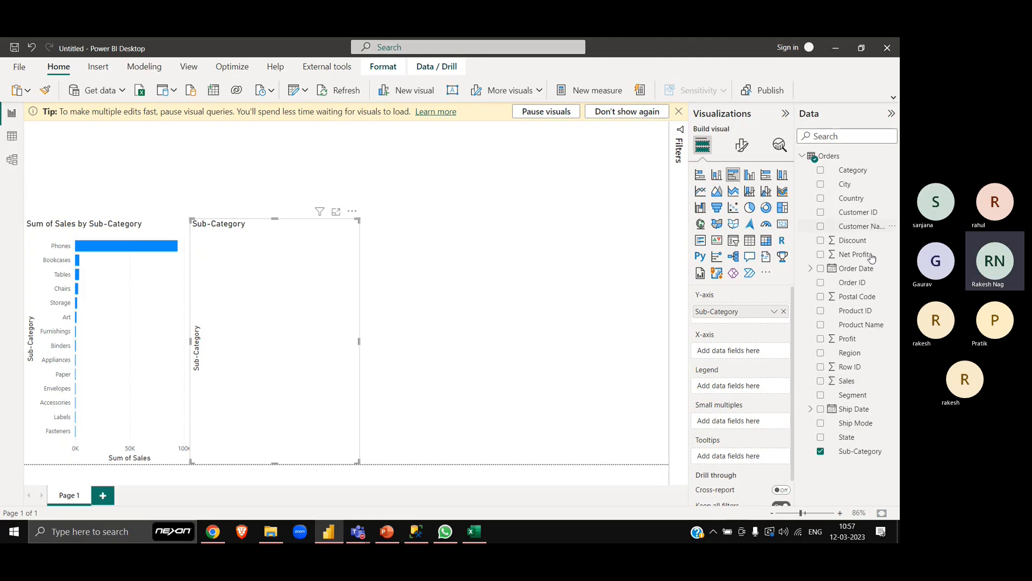
drag(846, 346, 740, 355)
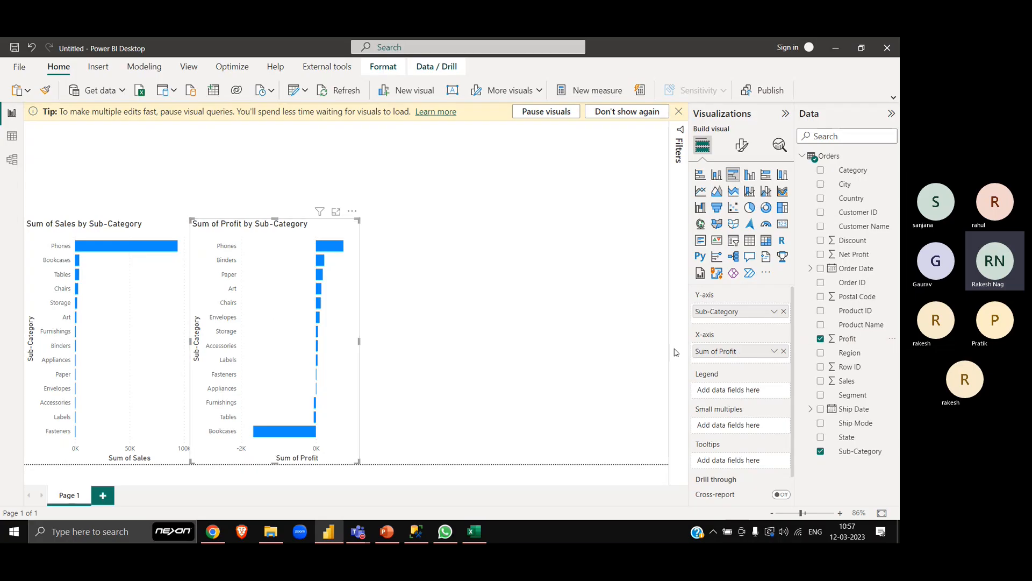
click(784, 311)
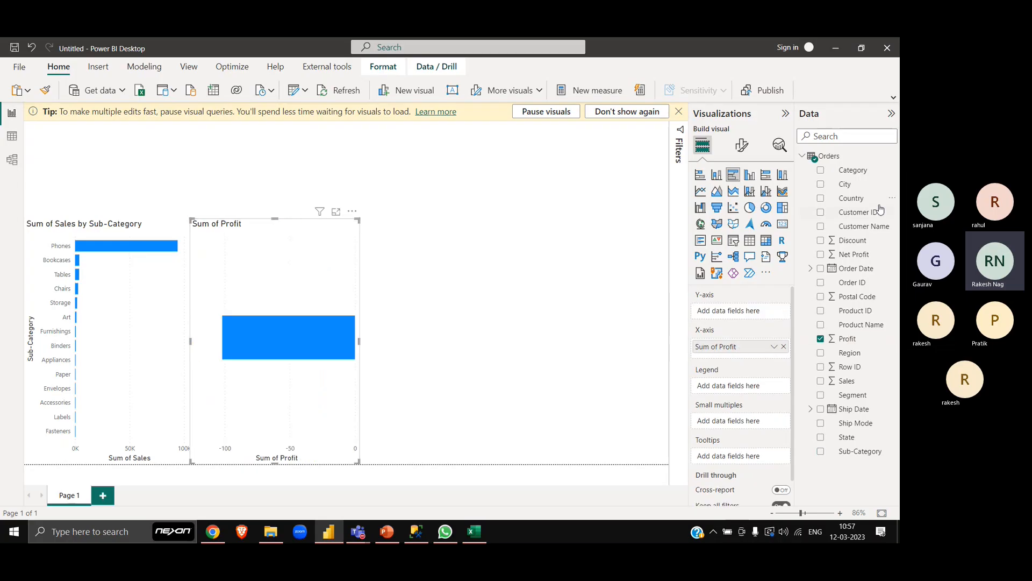
drag(859, 226, 764, 317)
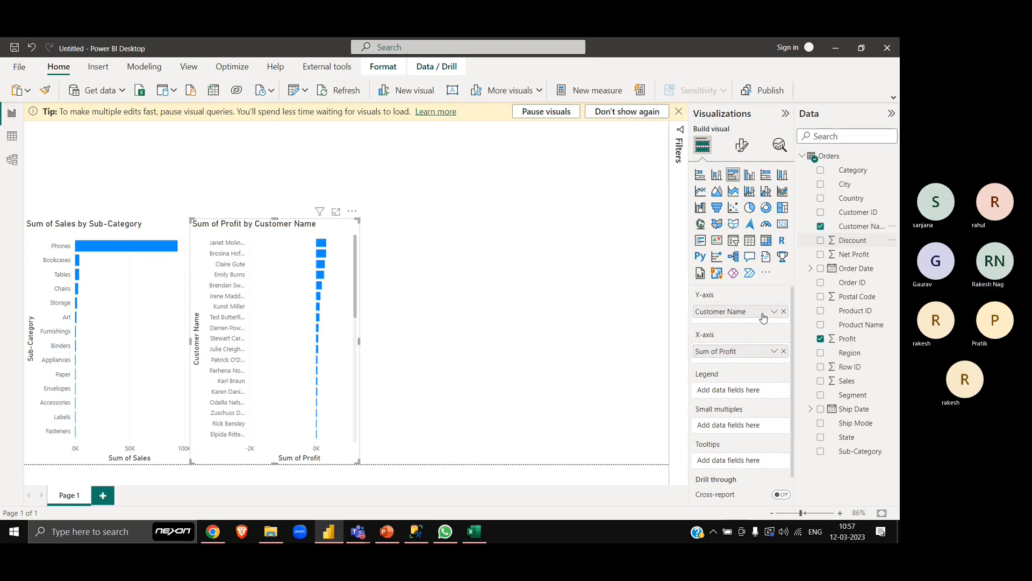
- Duplicate the profit chart beside the original, convert the copy to a clustered column chart and widen it to the page edge
key(ctrl+v)
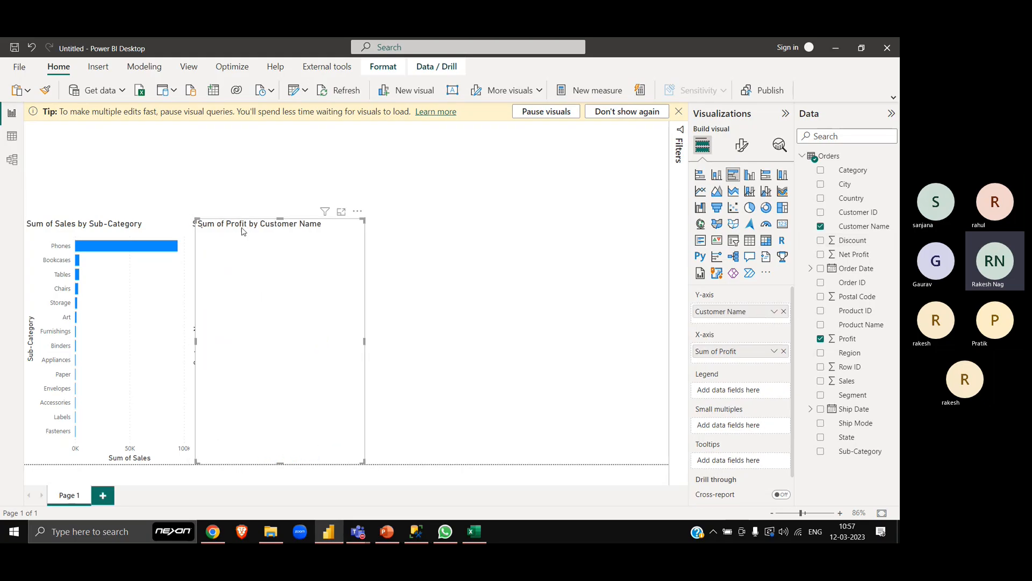
drag(241, 228, 412, 230)
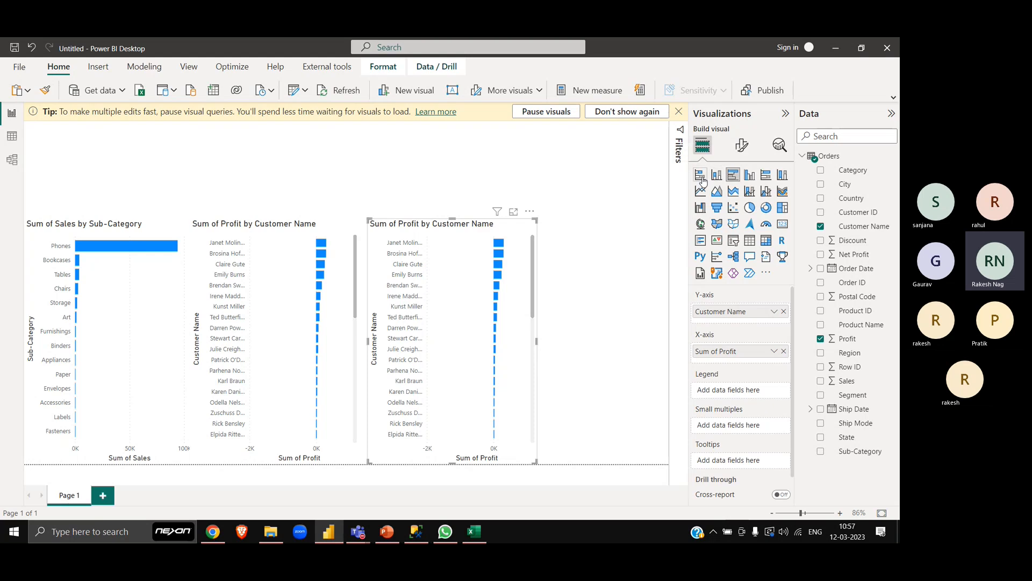
click(750, 176)
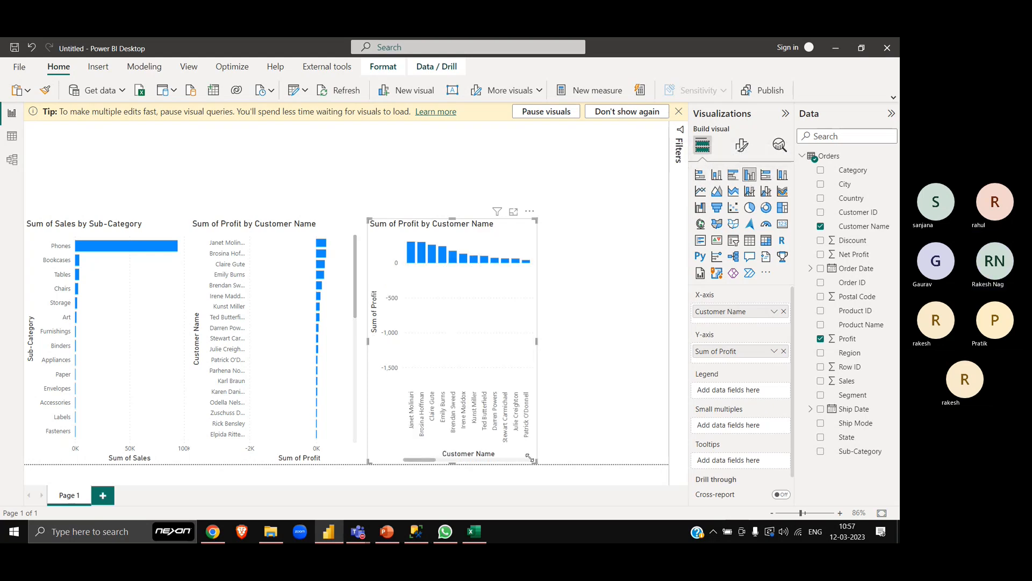
drag(536, 461, 668, 462)
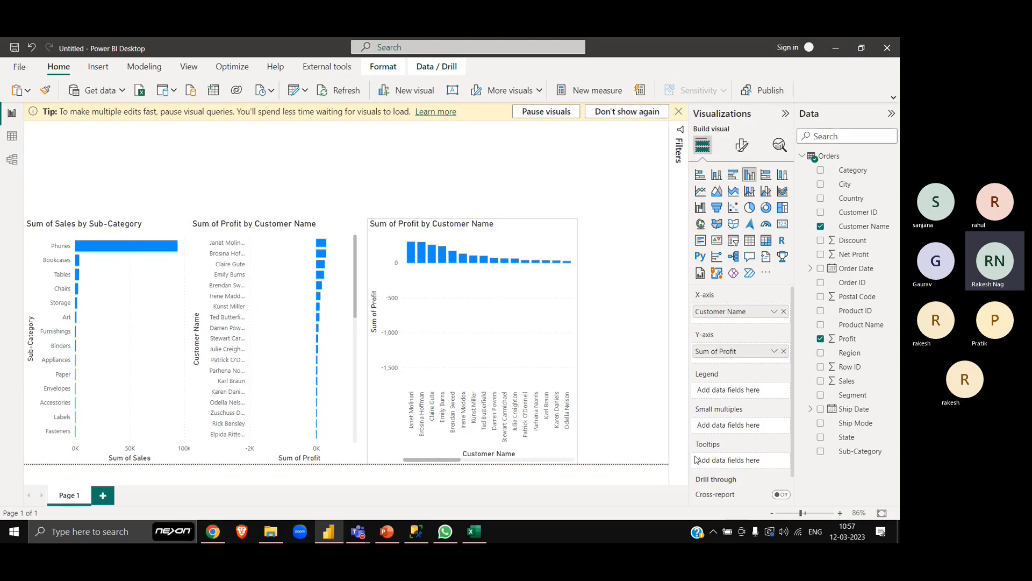
- Replace Customer Name with Order Date on the column chart's X-axis and deselect the chart
click(784, 311)
drag(845, 271, 749, 311)
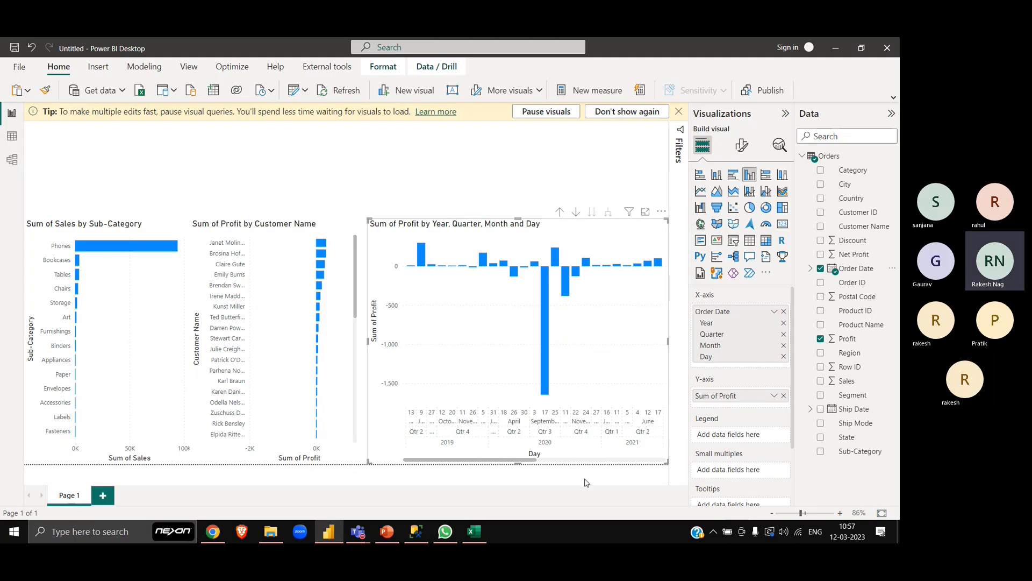
drag(559, 462, 402, 464)
click(412, 192)
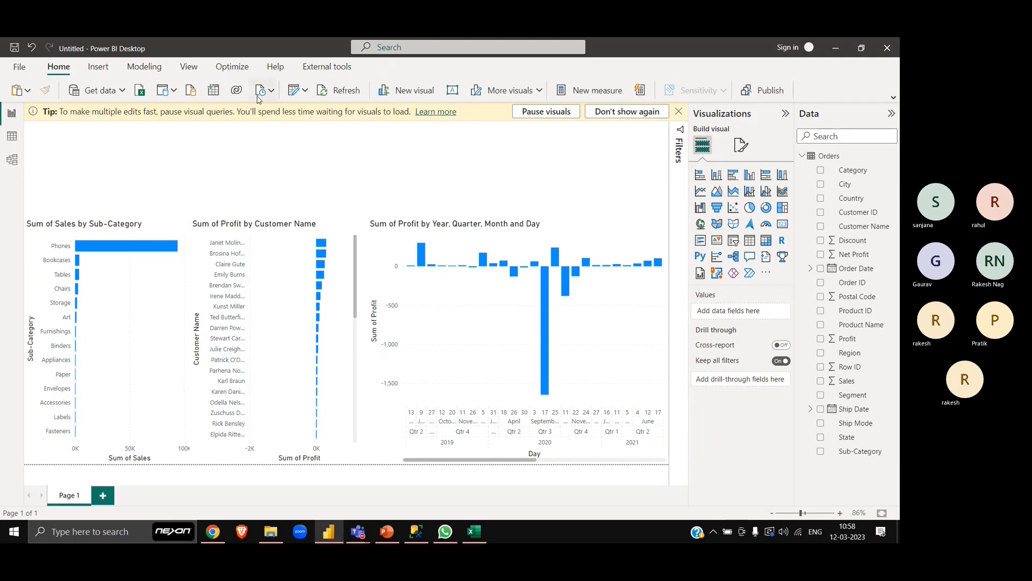
- Reopen the Power Query Editor, delete the Kept First Rows step from the Orders query, and close and apply
key(alt+Tab)
key(Escape)
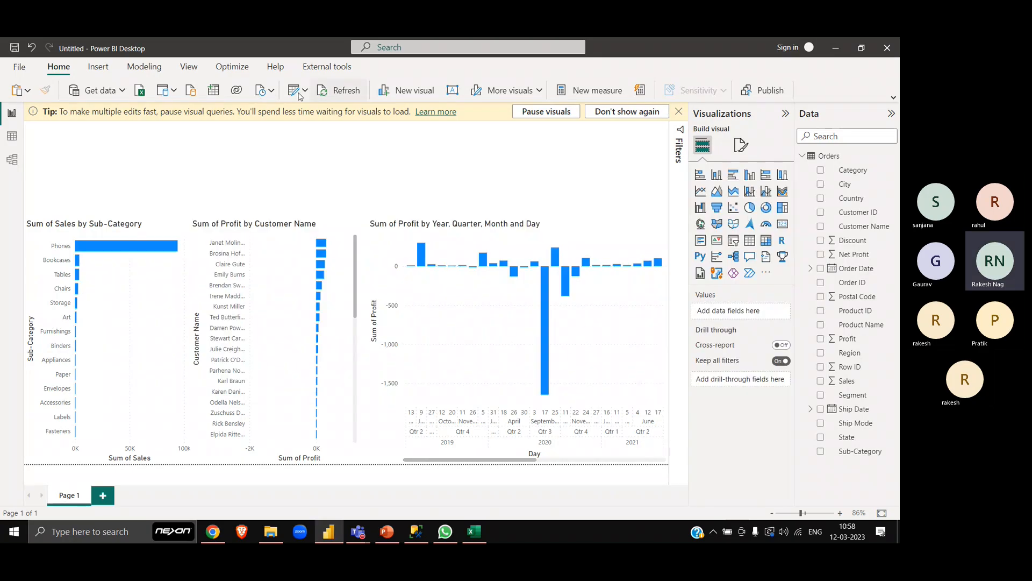
click(300, 96)
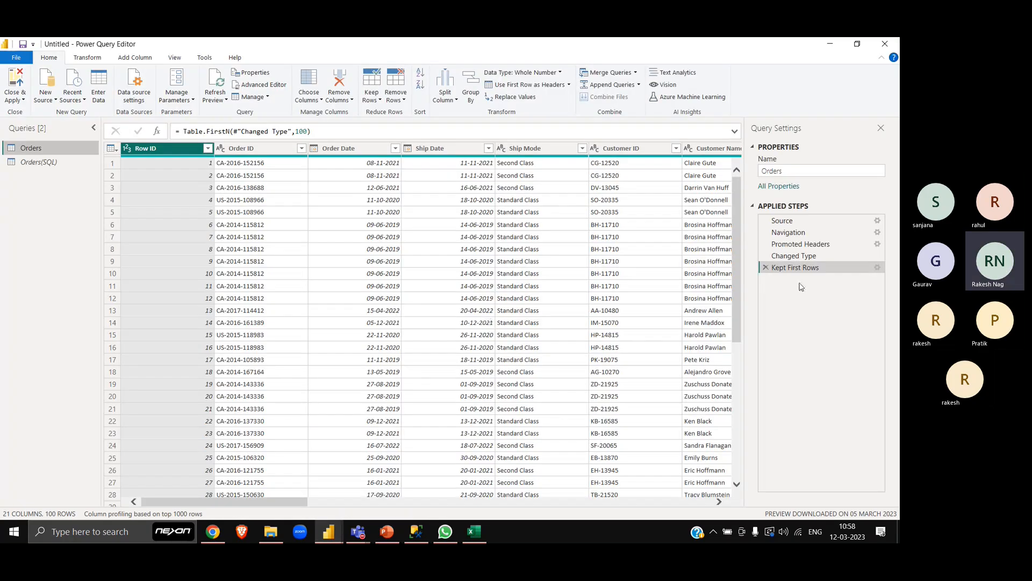
click(765, 267)
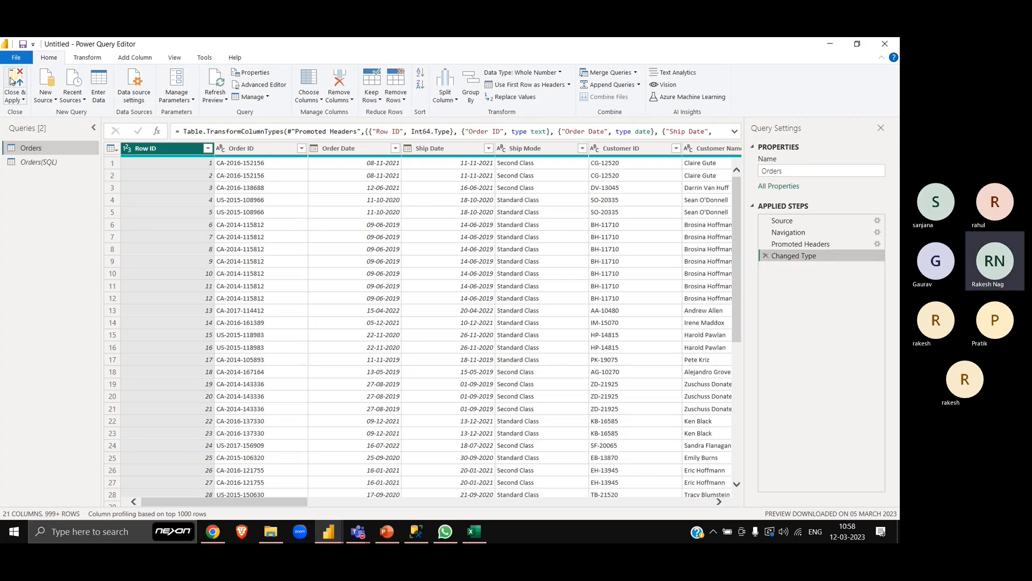
click(13, 81)
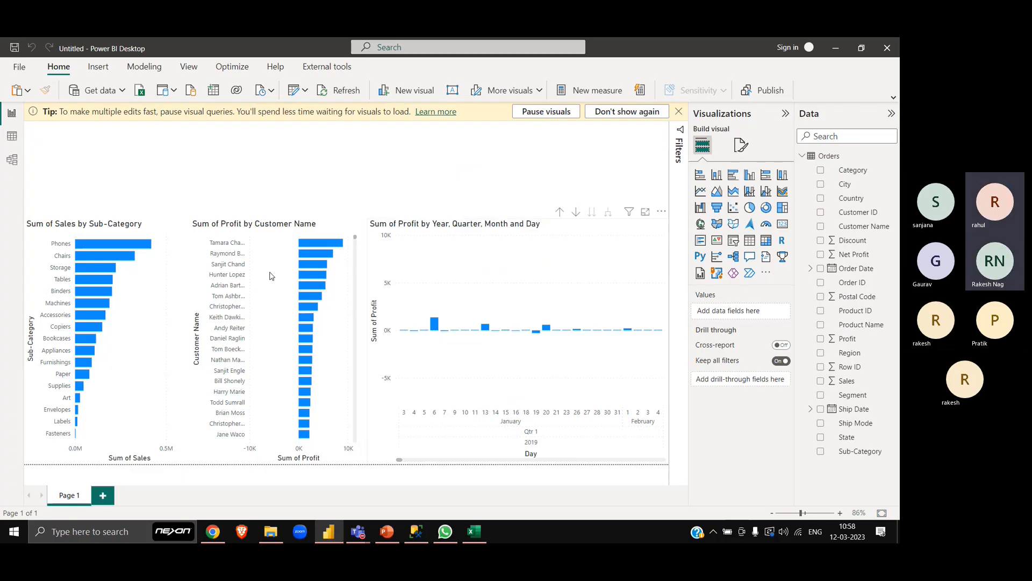
- Select the Order Date column in the Data view, snip the Orders table's row count and paste it into the Excel sheet
click(12, 137)
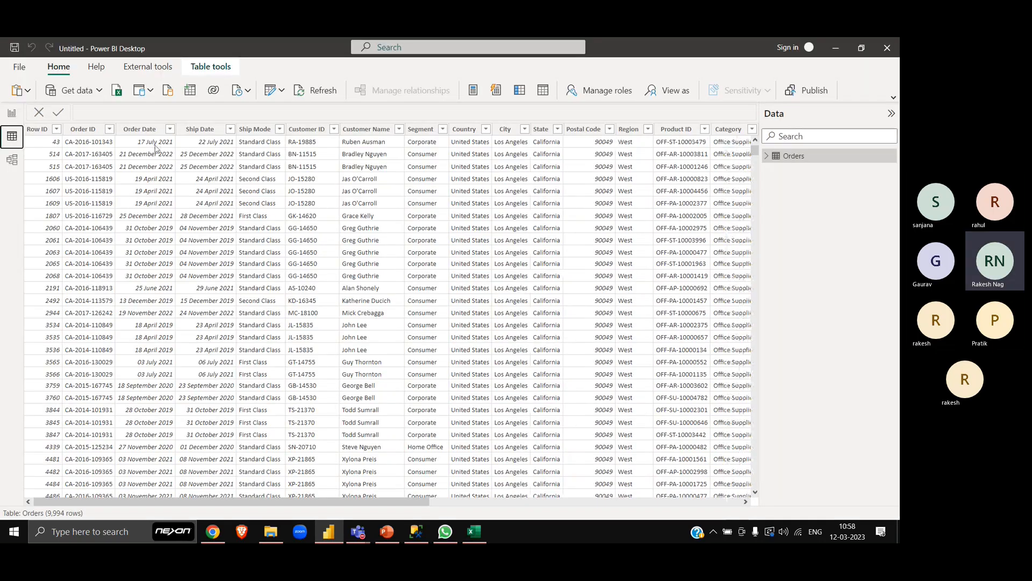
click(146, 130)
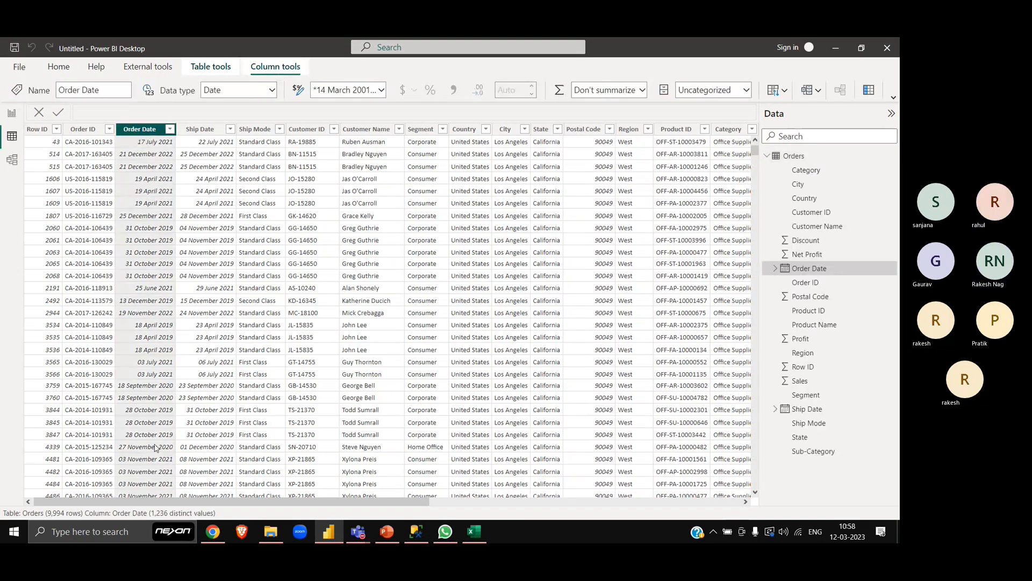
key(super+shift+s)
drag(3, 501, 152, 524)
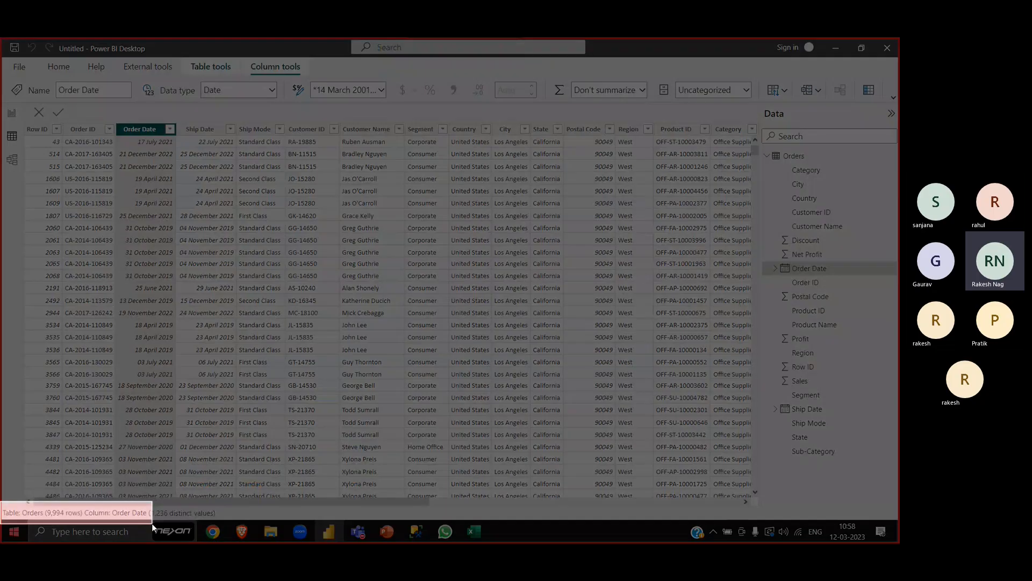
key(alt+Tab)
key(ctrl+v)
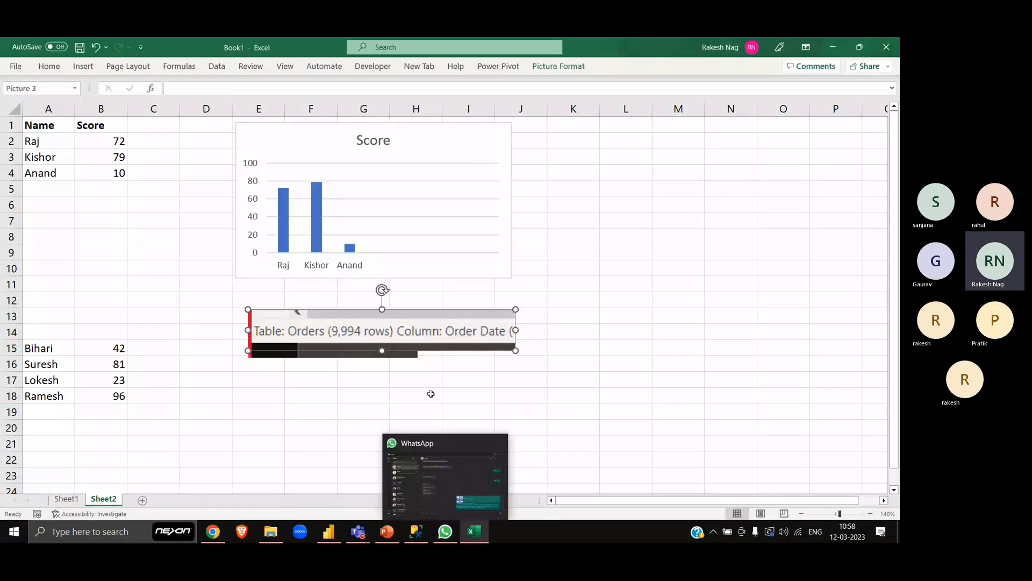
- Move the pasted 9,994-row snip below the 100-row snip on the Excel sheet and deselect it
drag(352, 348, 345, 407)
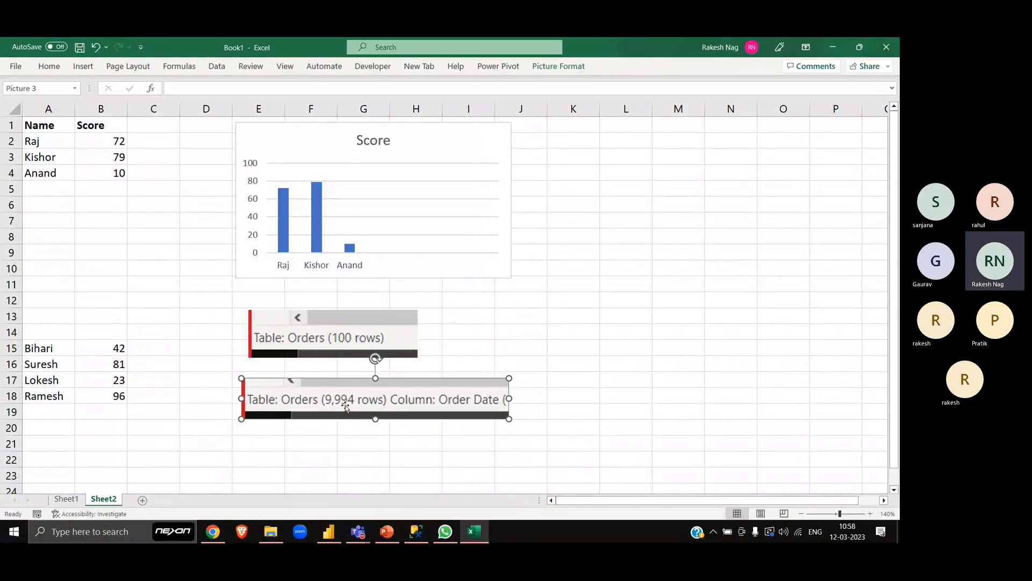
click(618, 331)
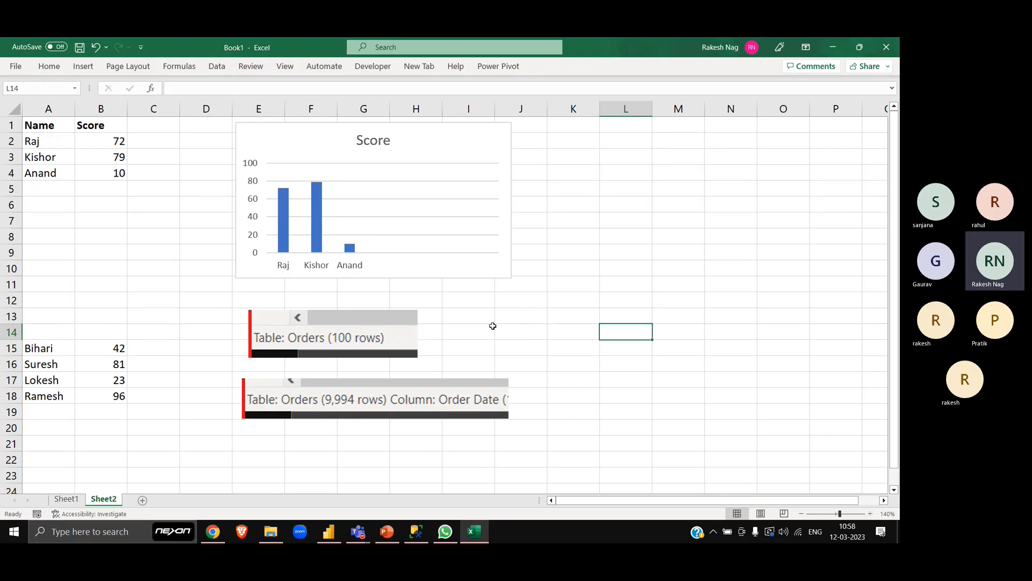
click(532, 315)
- Switch to Power BI Desktop, show the report page with the three charts and dismiss the performance tip
key(alt+Tab)
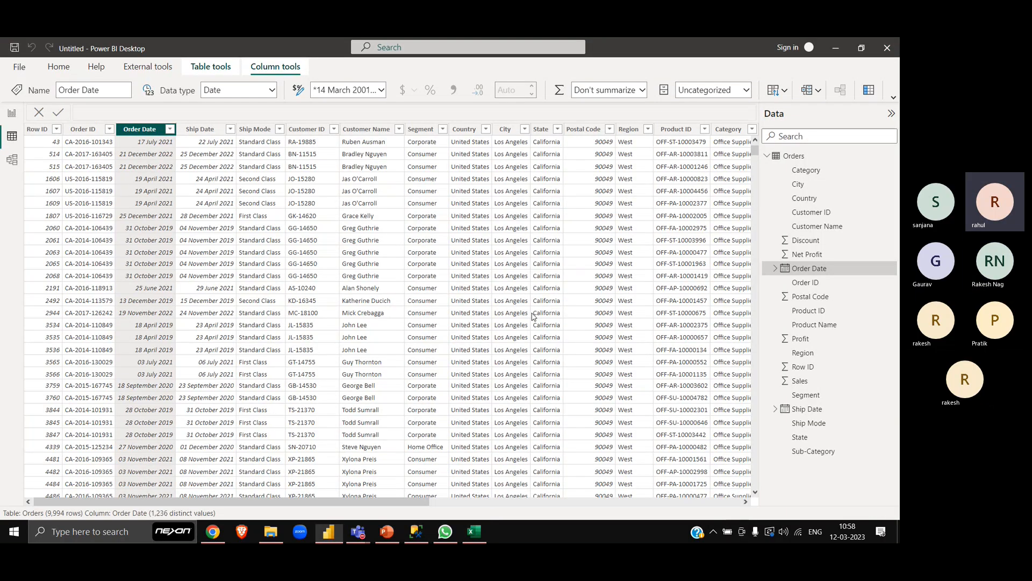
click(13, 115)
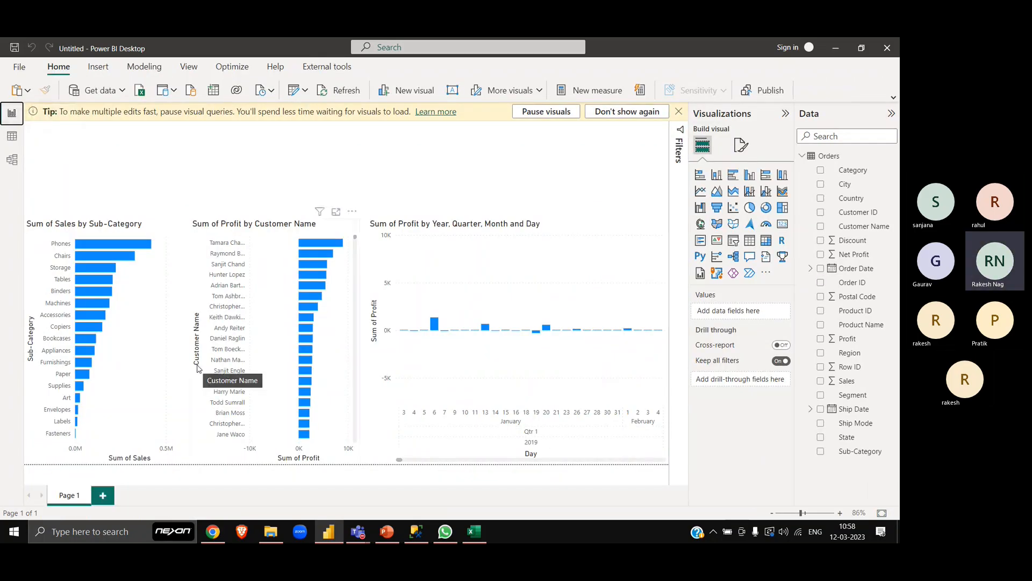
click(678, 112)
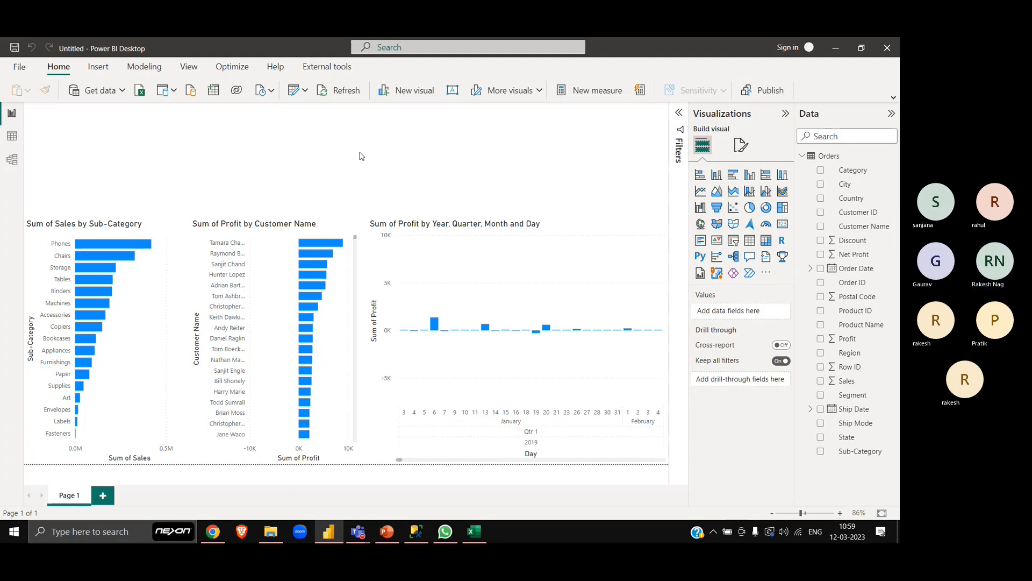
- Mute the microphone in the Teams training meeting and return to the Power BI report
key(alt+Tab)
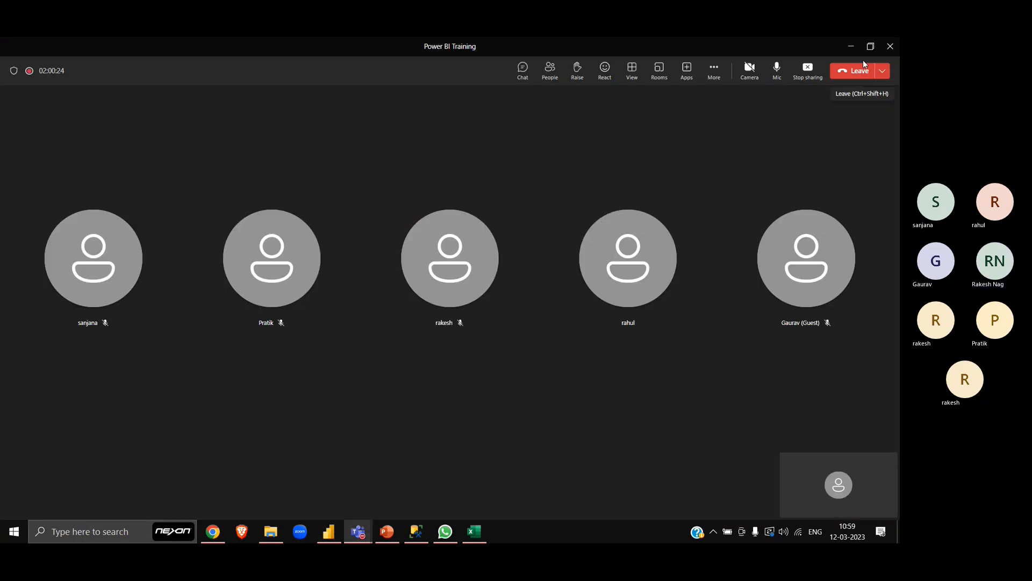
click(777, 71)
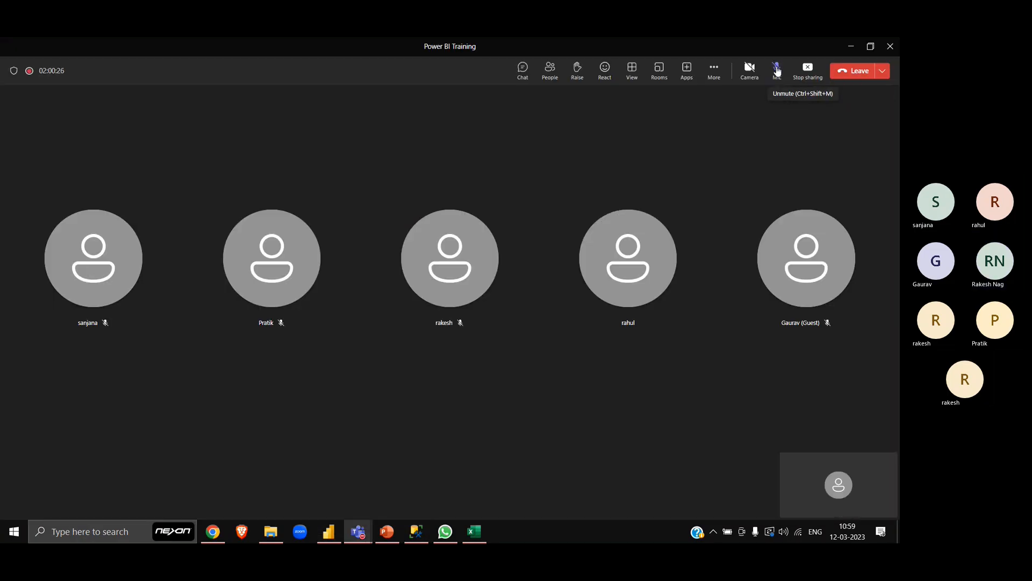
key(alt+Tab)
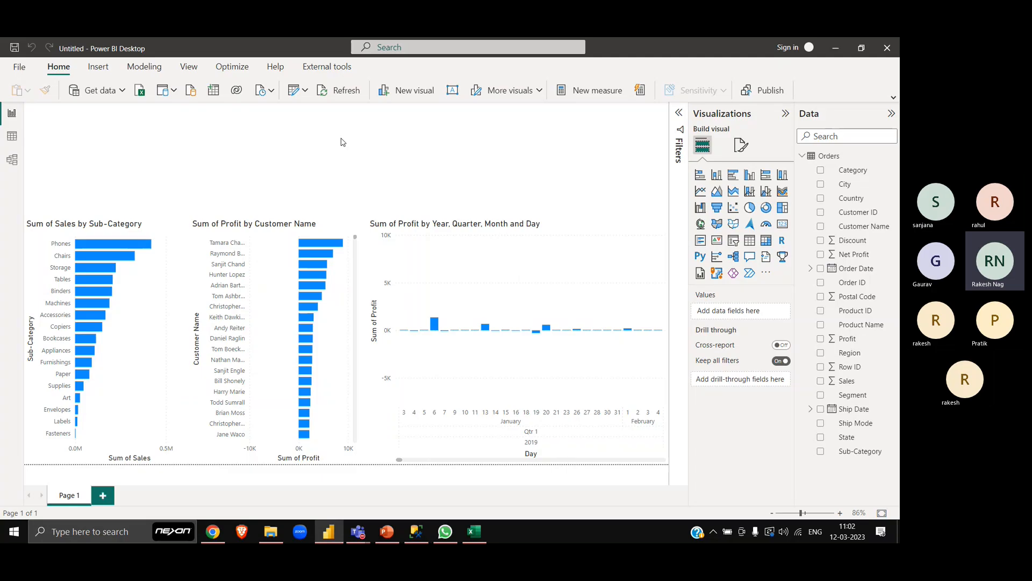
key(super+s)
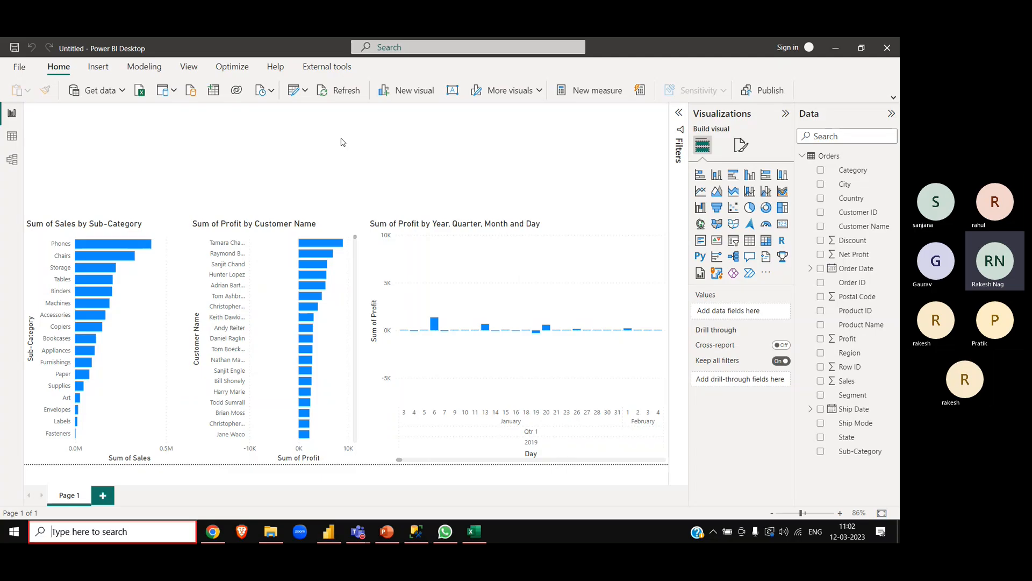
text(remote)
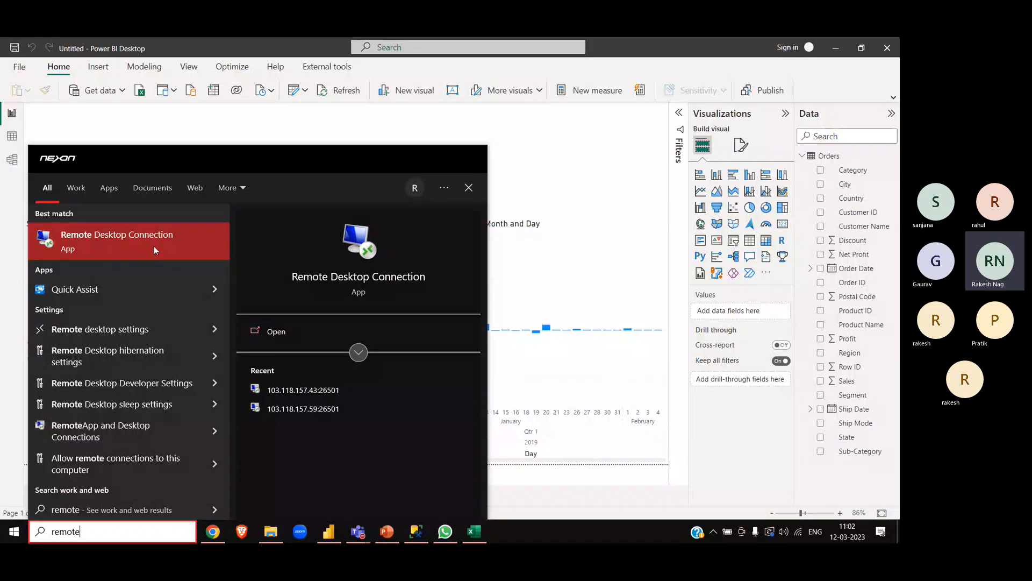
click(601, 195)
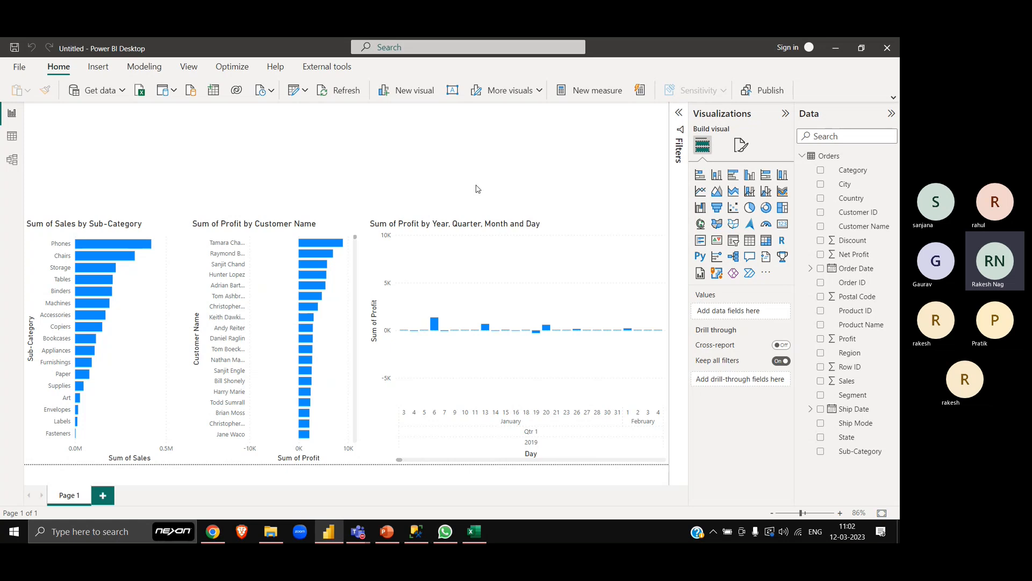
key(alt+Tab)
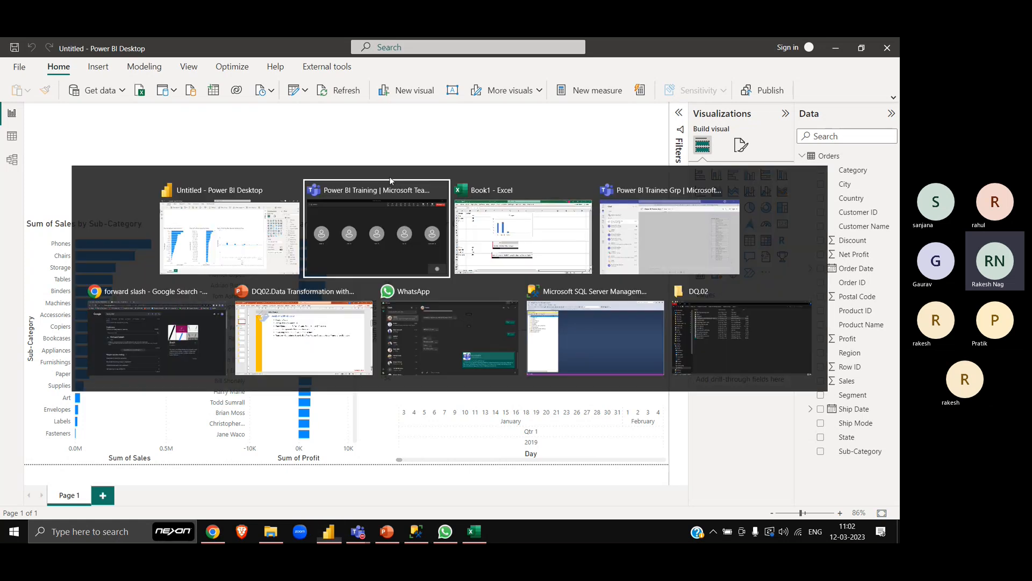
key(alt+shift+Tab)
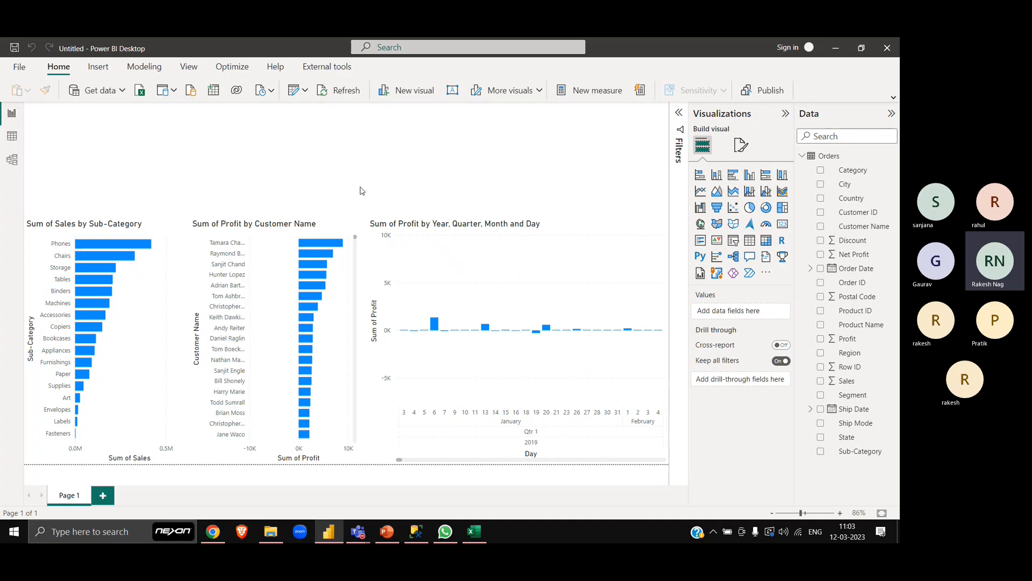
- Open the Power Query Editor and start a new parameter named RecordLimiter
click(296, 99)
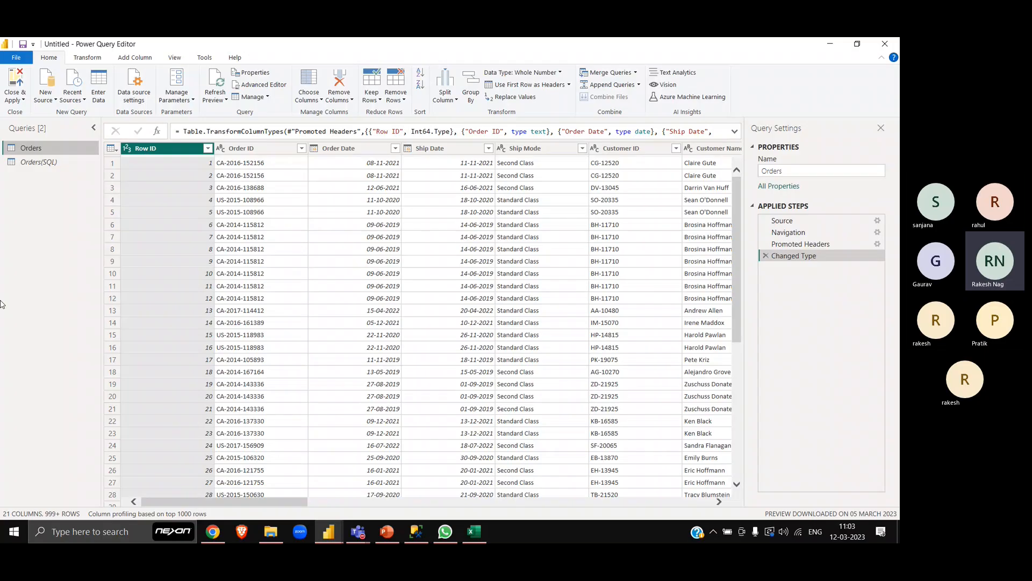
right_click(36, 222)
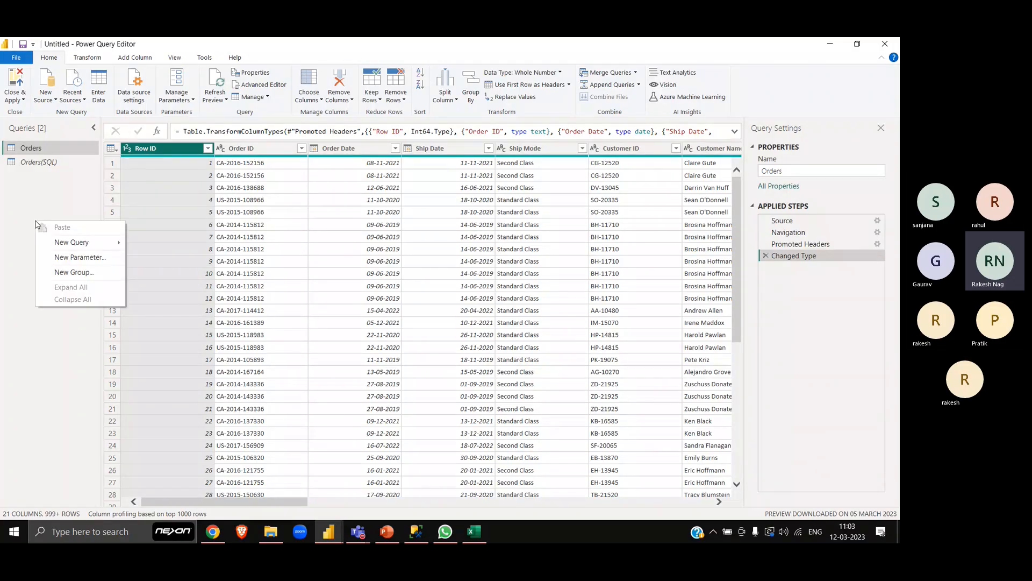
click(72, 258)
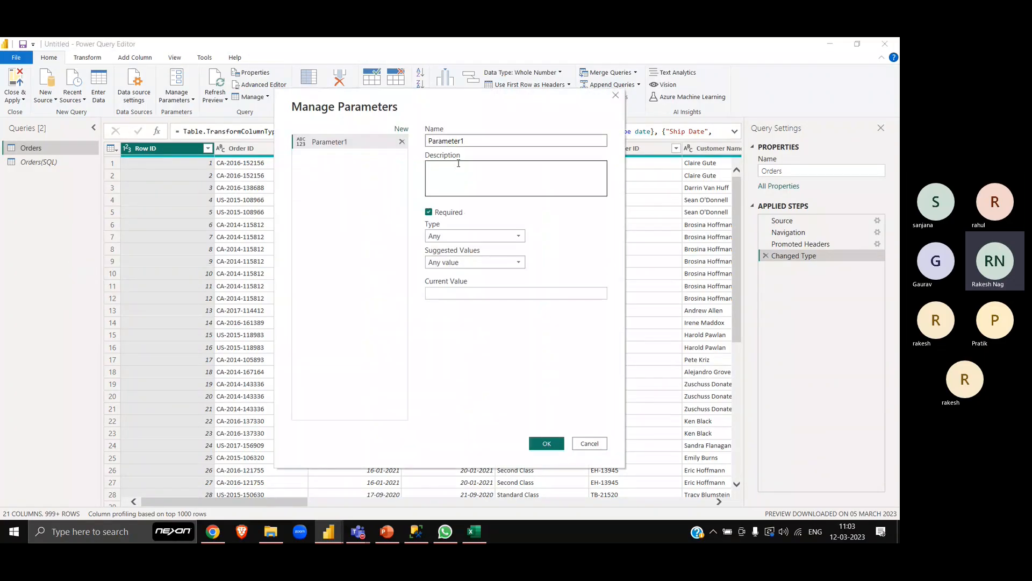
double_click(467, 142)
text(Recor)
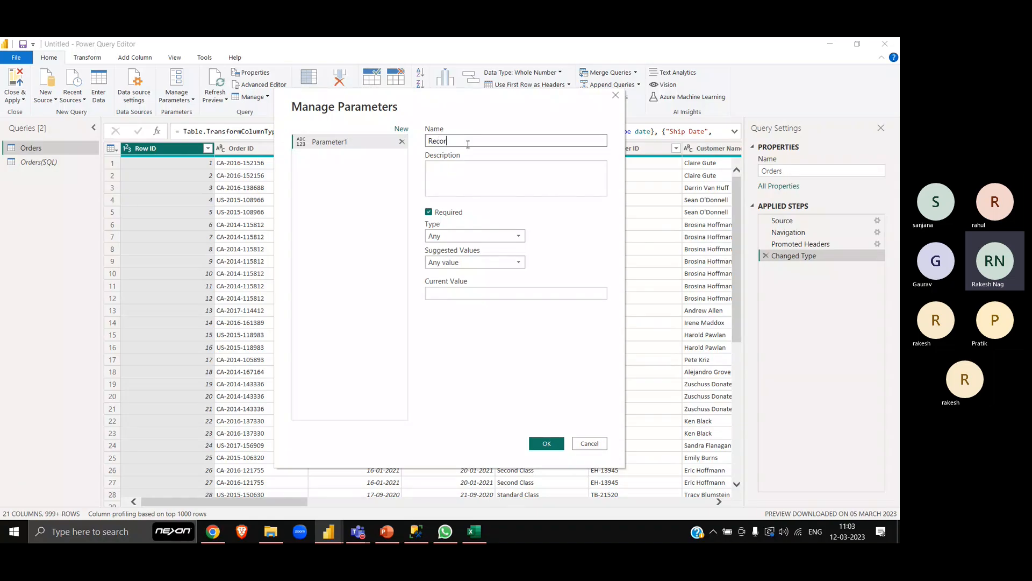
text(dLimiter)
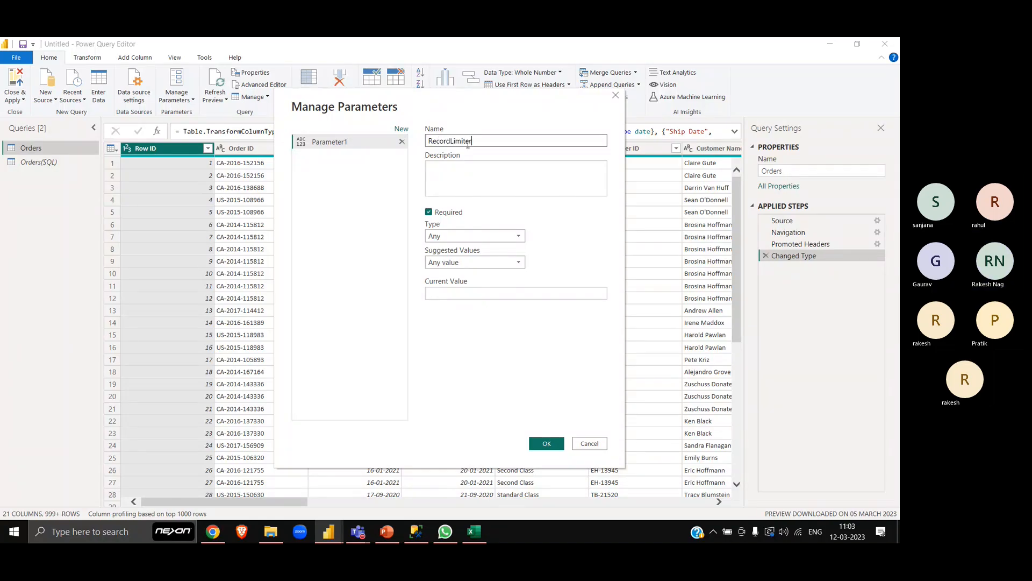
- Set the RecordLimiter parameter's type to Decimal Number and its current value to 100, and create it
click(485, 235)
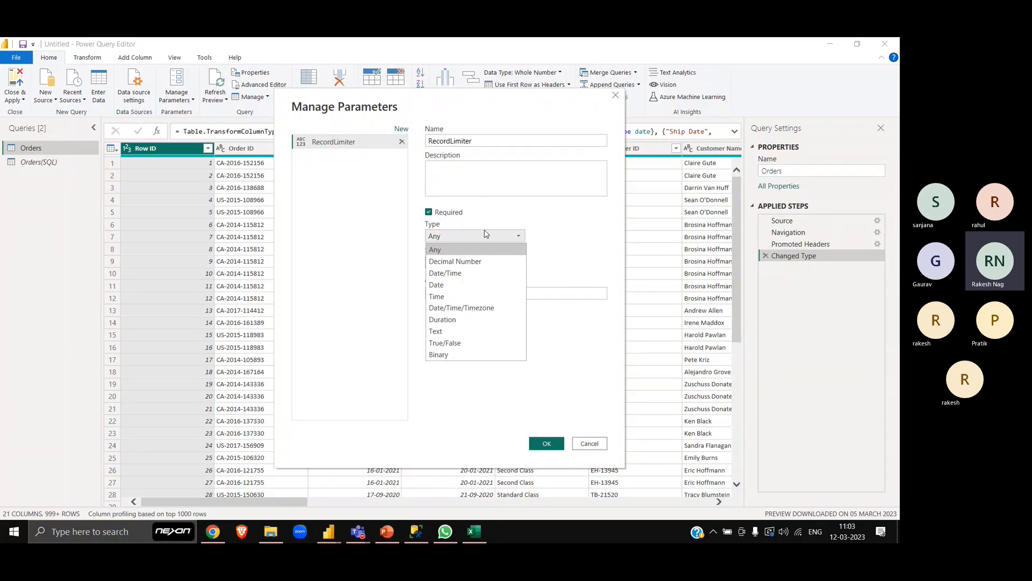
click(508, 258)
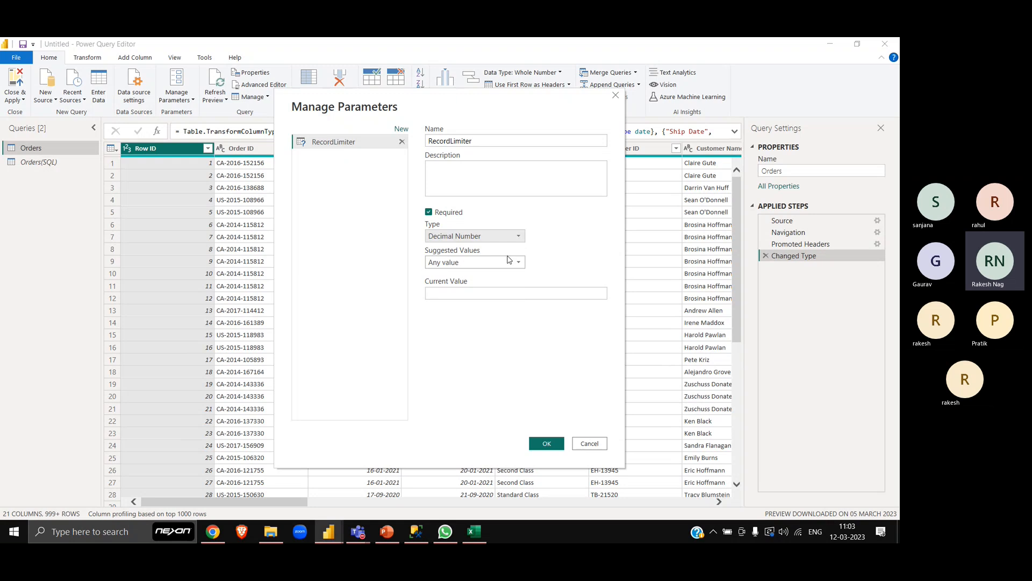
click(454, 292)
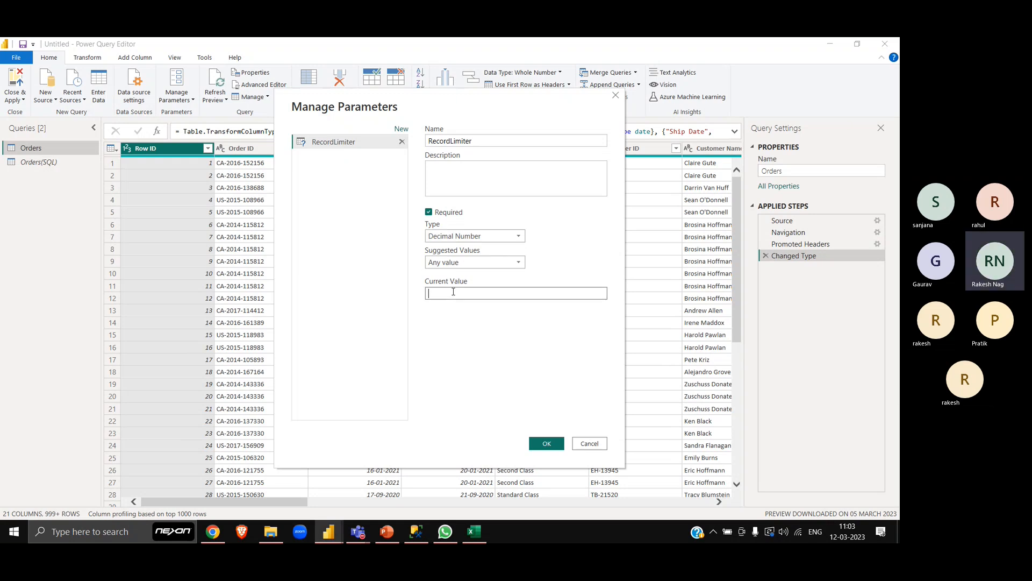
text(100)
click(547, 444)
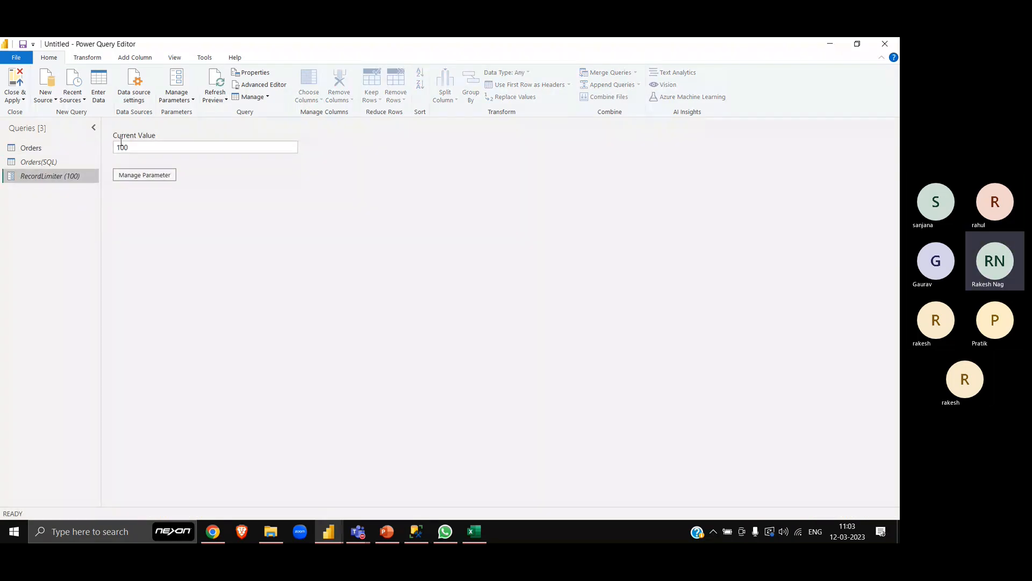
- Keep the top rows of the Orders query using the RecordLimiter parameter as the row count, and close and apply
click(40, 153)
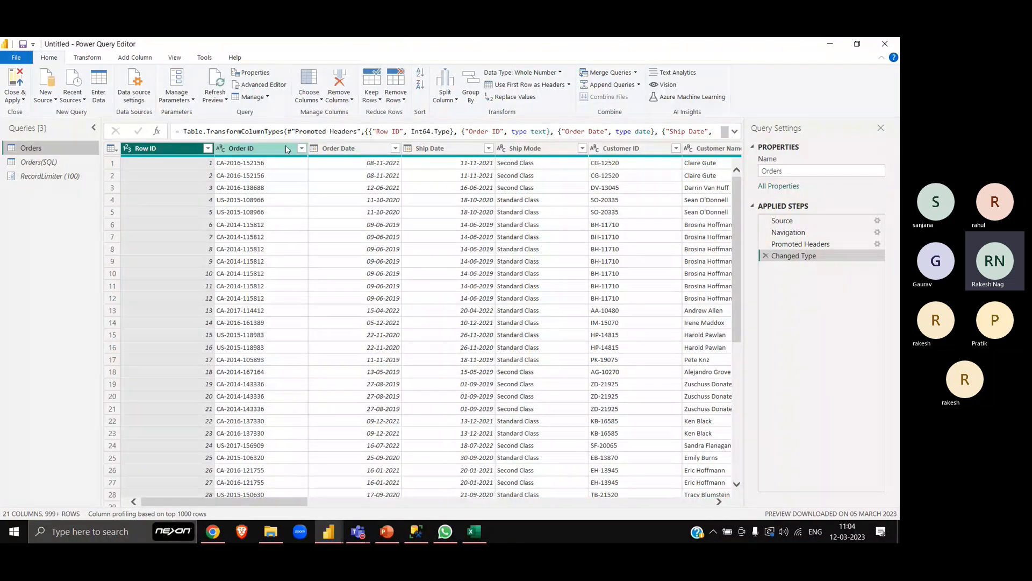
click(253, 149)
click(371, 101)
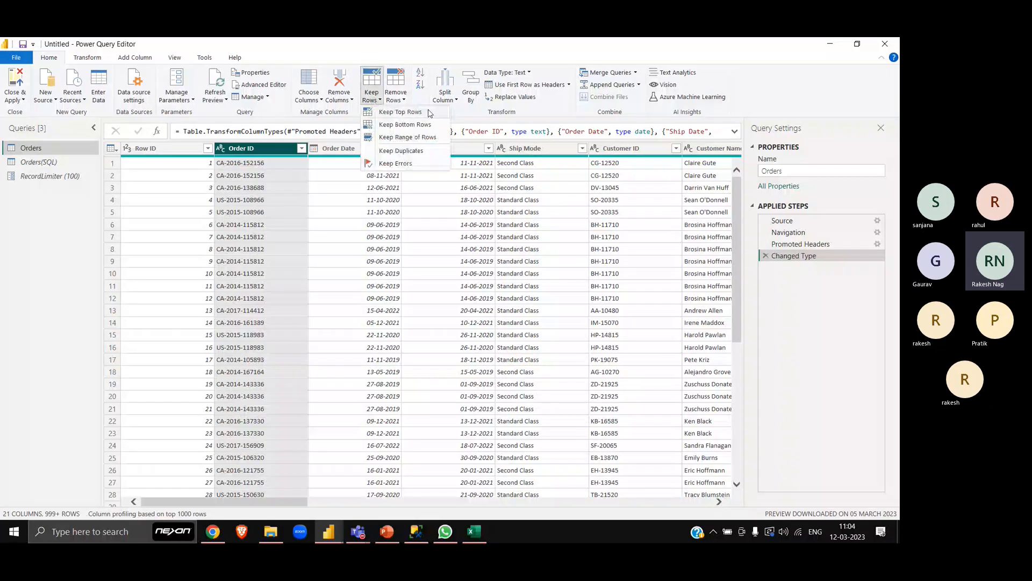
click(428, 113)
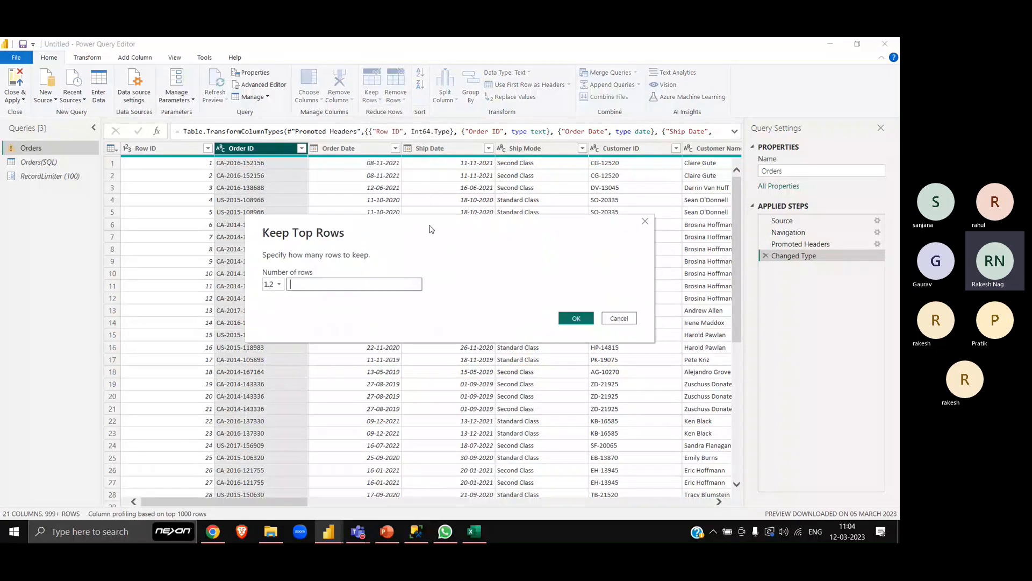
text(100)
click(274, 285)
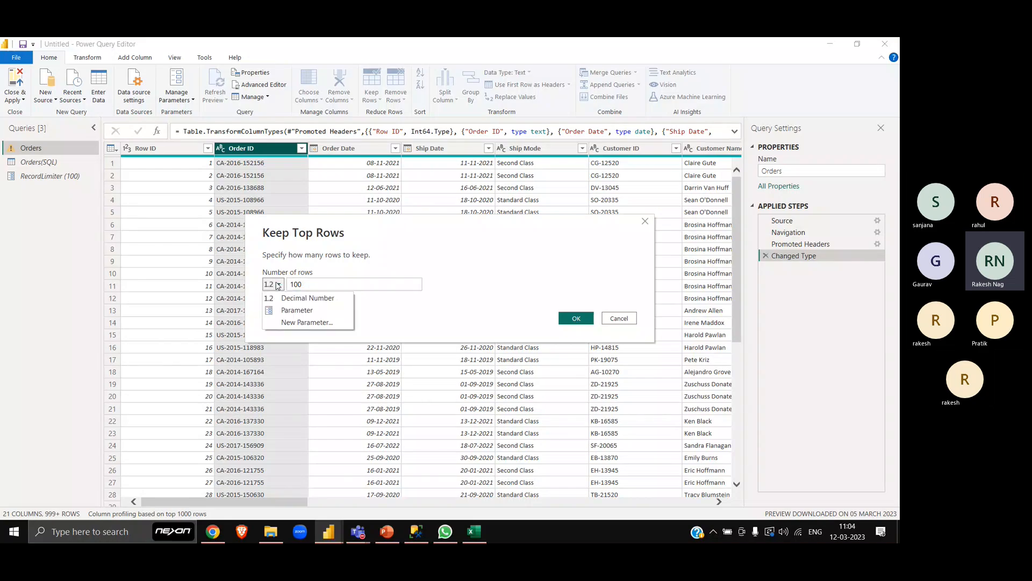
click(316, 312)
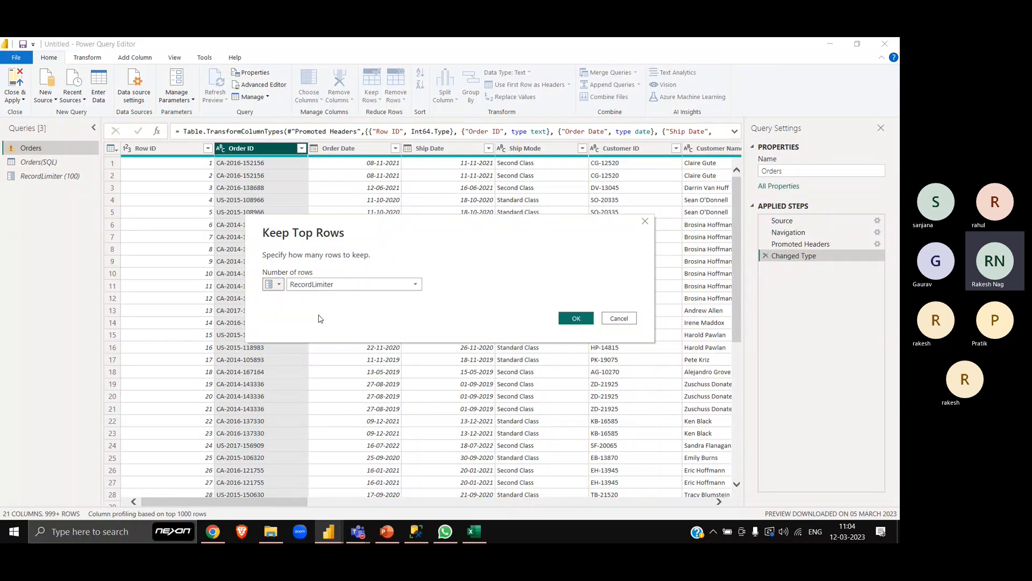
click(576, 320)
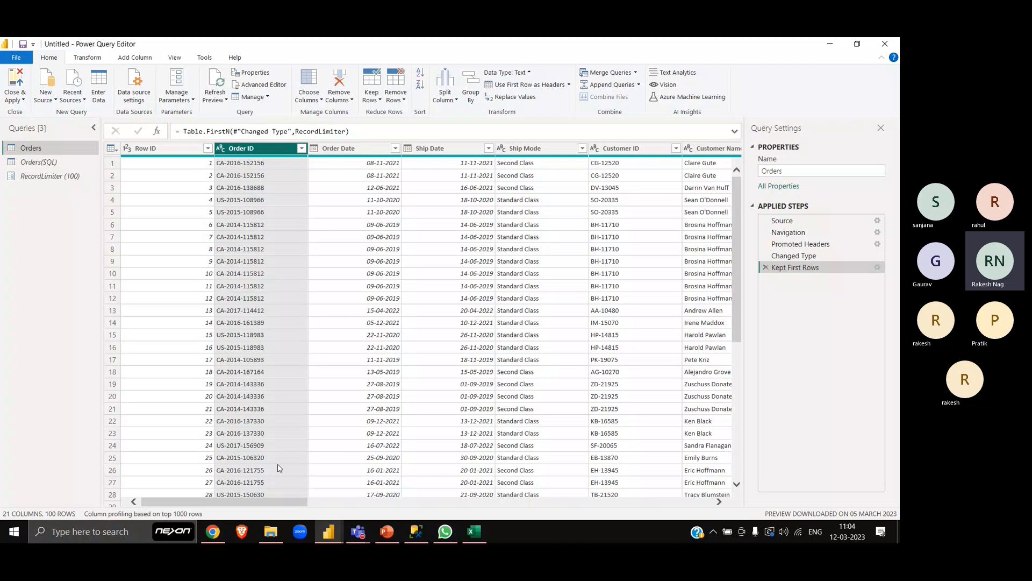
click(20, 79)
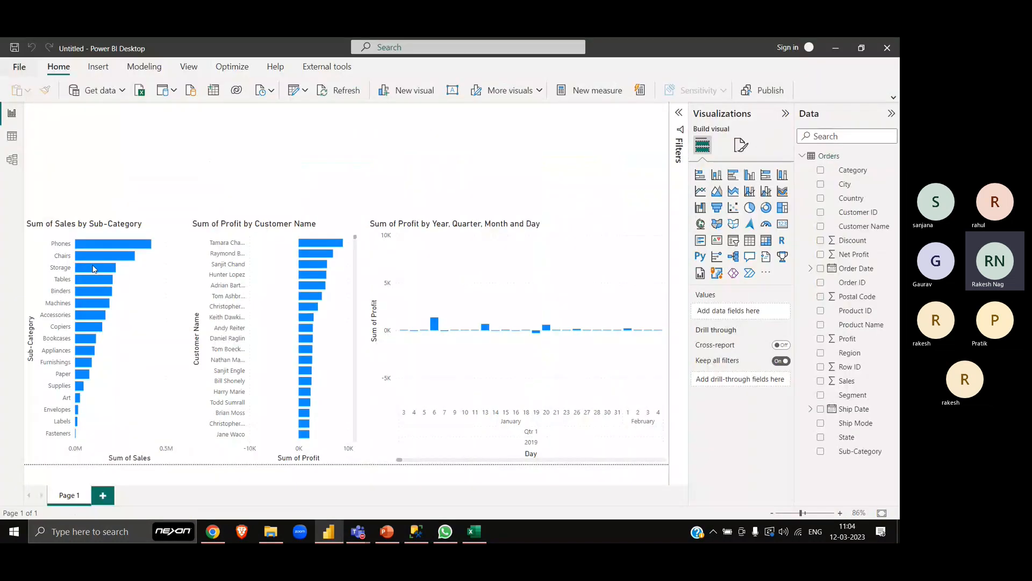
- Show the Orders table in the Data view, snip its row count and paste it into the Excel sheet
click(13, 140)
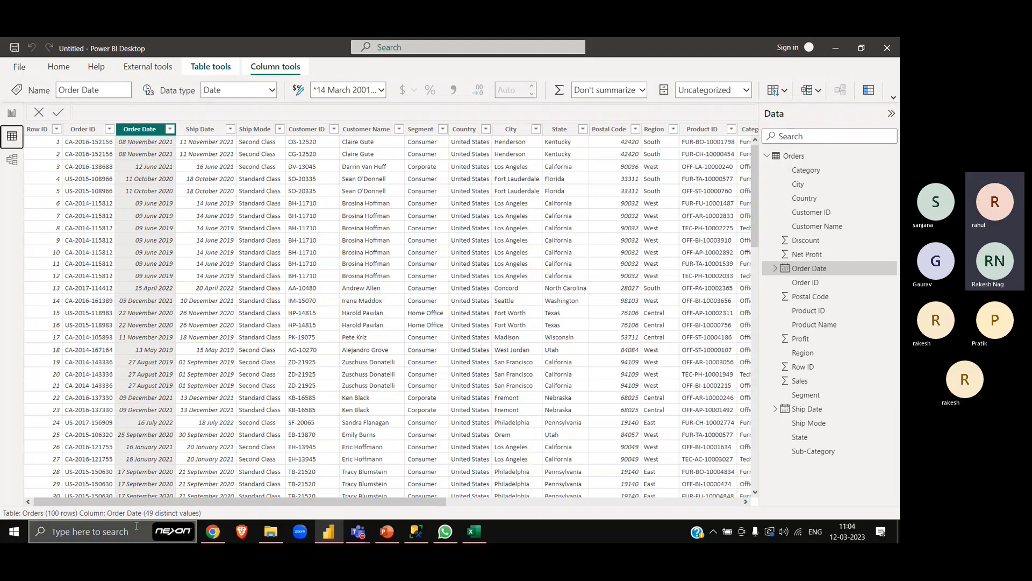
key(super+shift+s)
drag(1, 501, 93, 522)
key(alt+Tab)
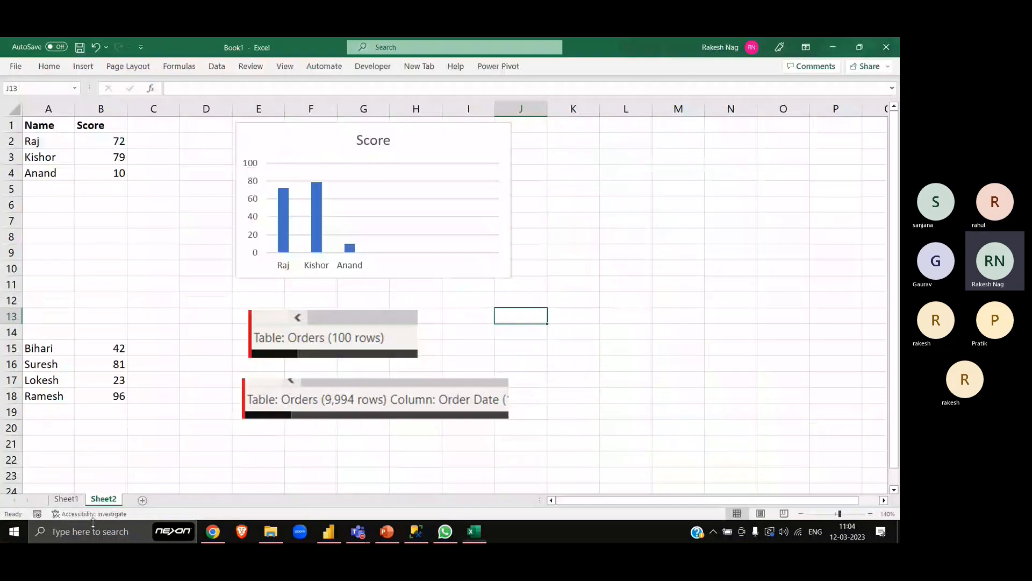
key(ctrl+v)
- Return to Power BI Desktop, open the Power Query Editor, and examine the RecordLimiter parameter's current value alongside the Orders query that uses it
key(alt+Tab)
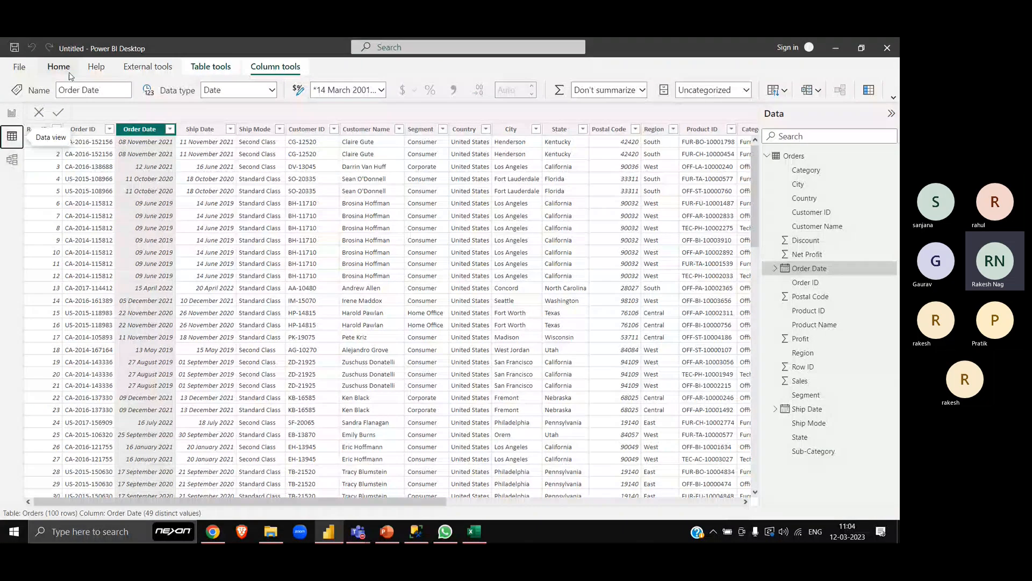
click(59, 66)
click(277, 92)
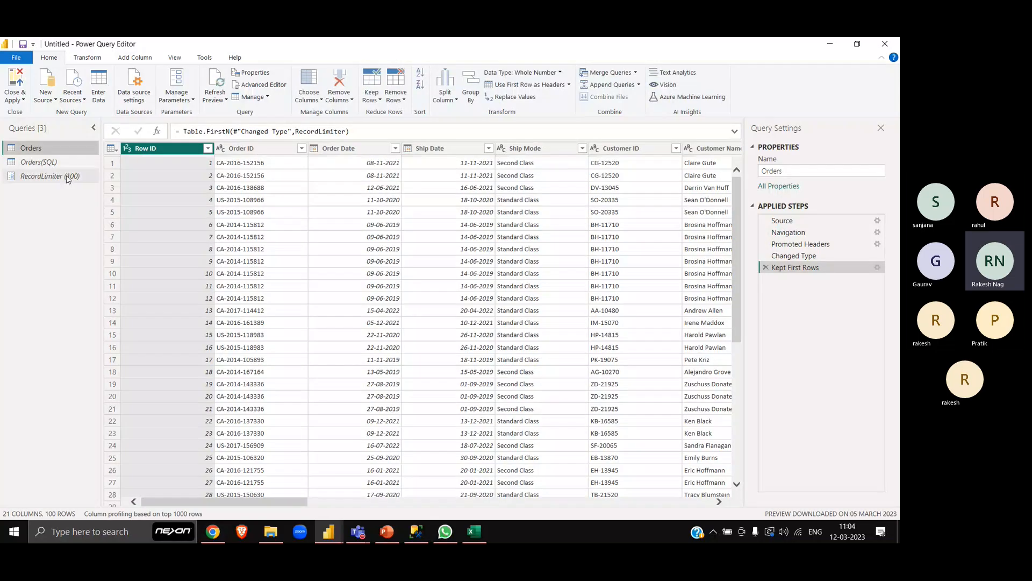
click(59, 176)
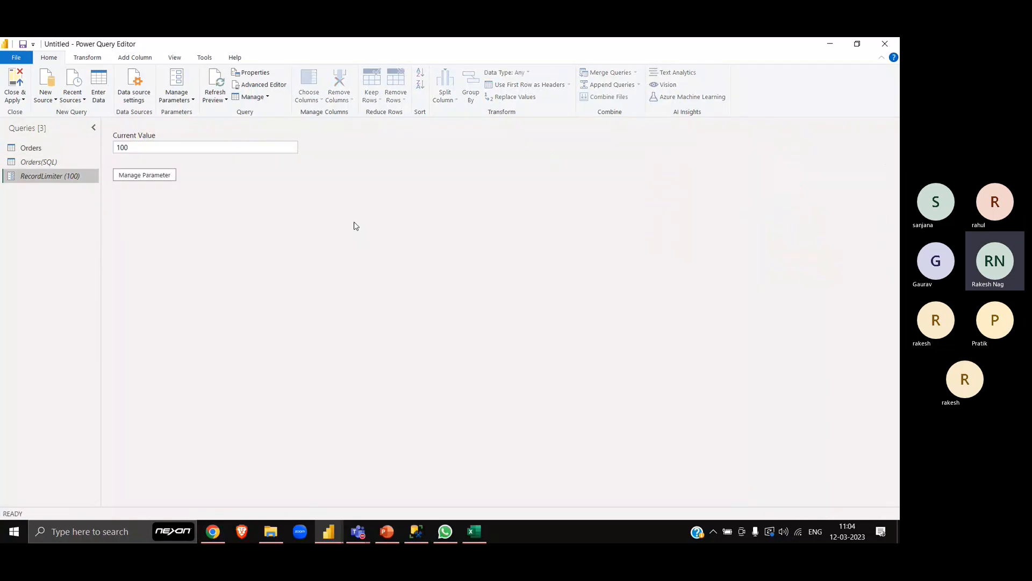
click(179, 146)
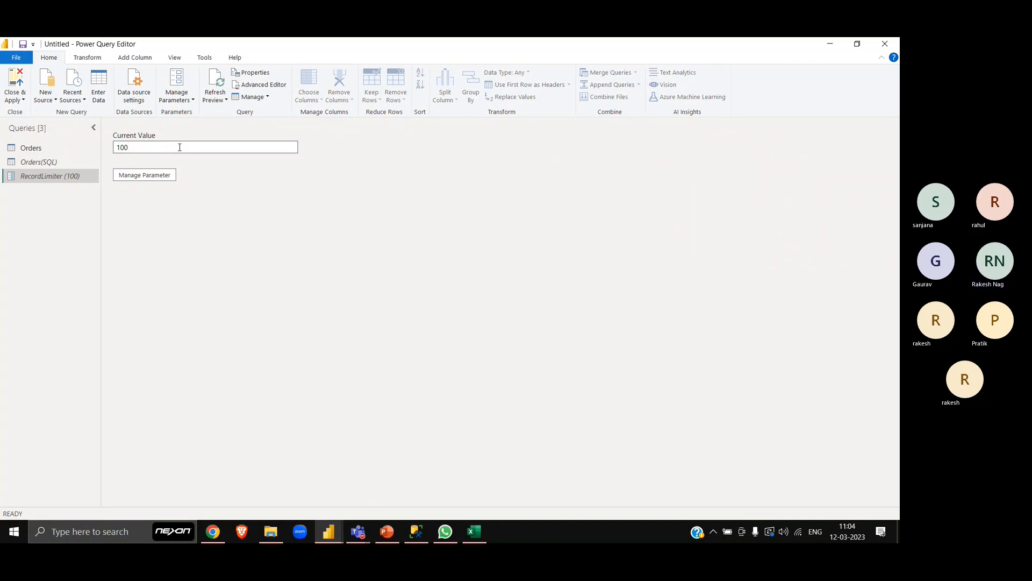
click(63, 147)
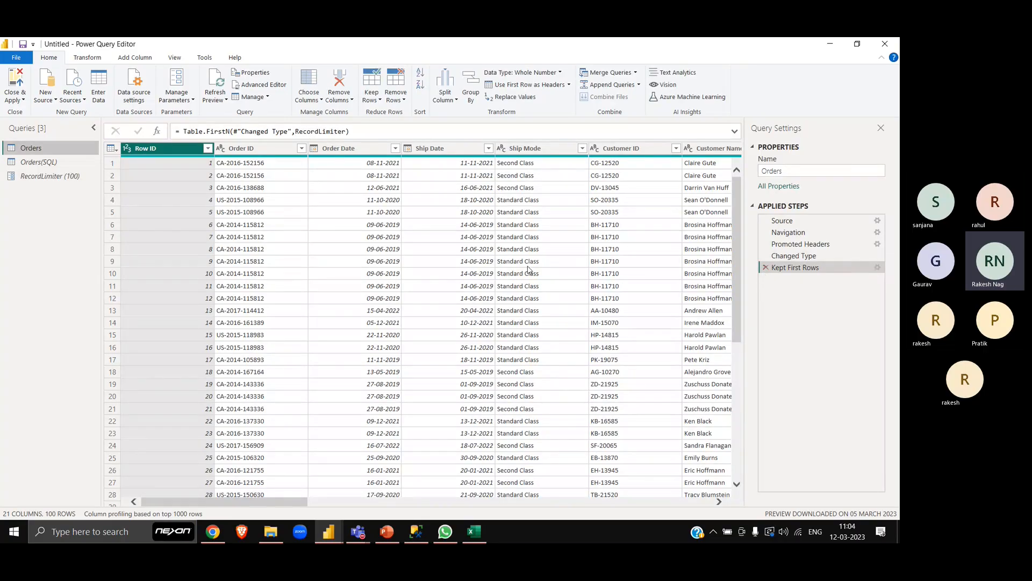
click(76, 180)
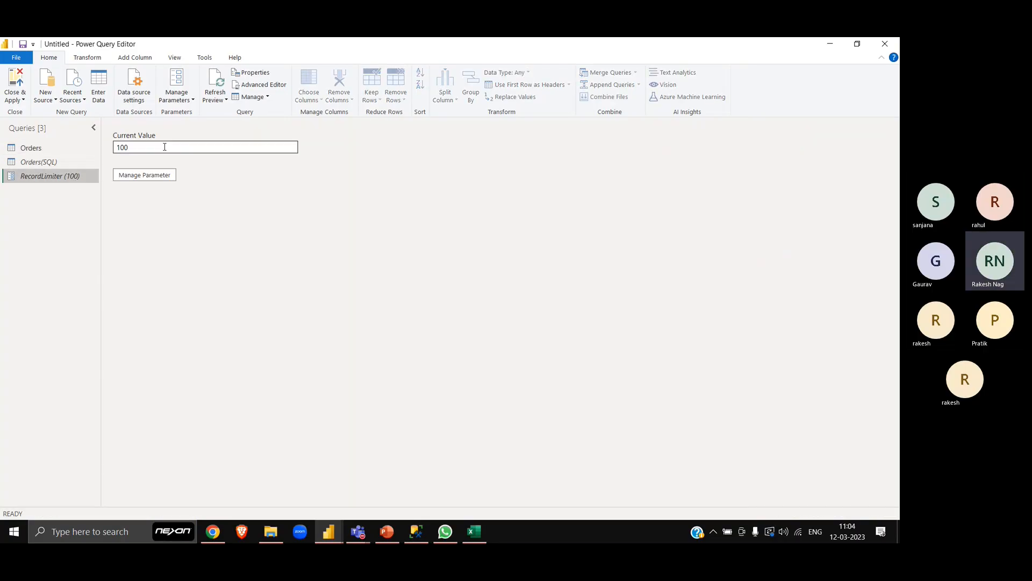
drag(168, 147, 103, 149)
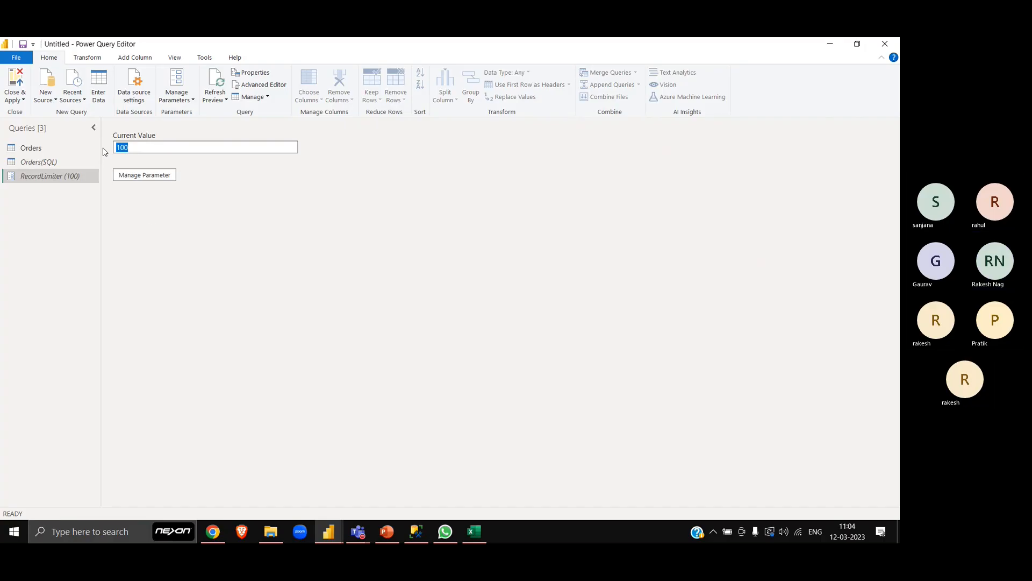
click(65, 152)
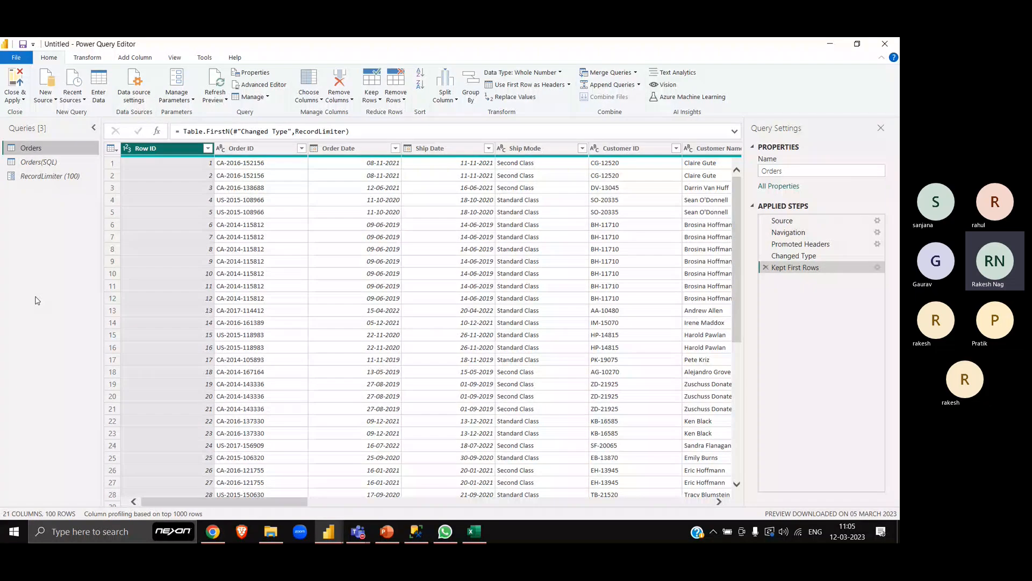
- Switch to the Teams meeting, mute the microphone, and unmute it again
key(alt+Tab)
key(alt+Tab)
key(alt+Tab)
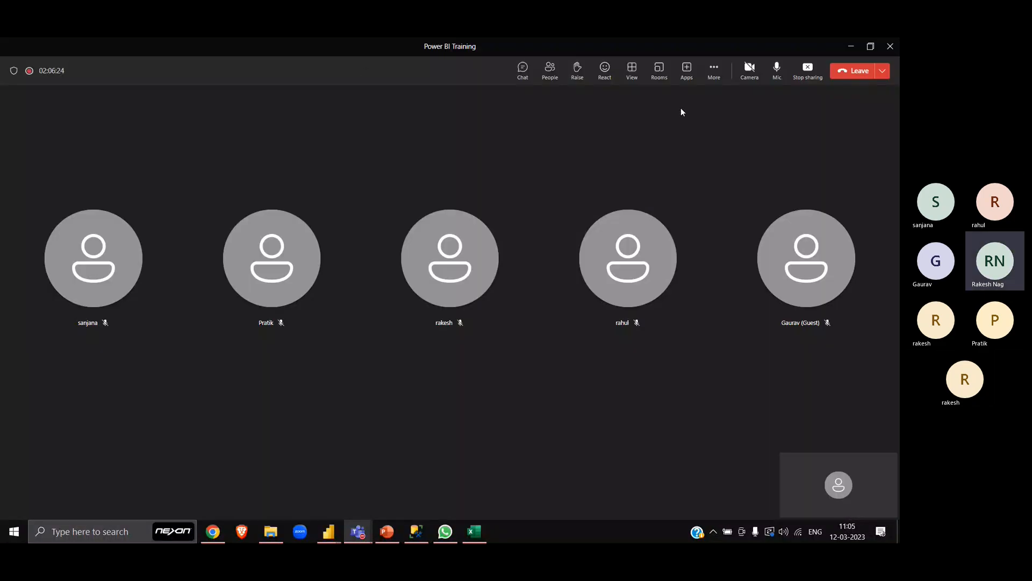
click(777, 69)
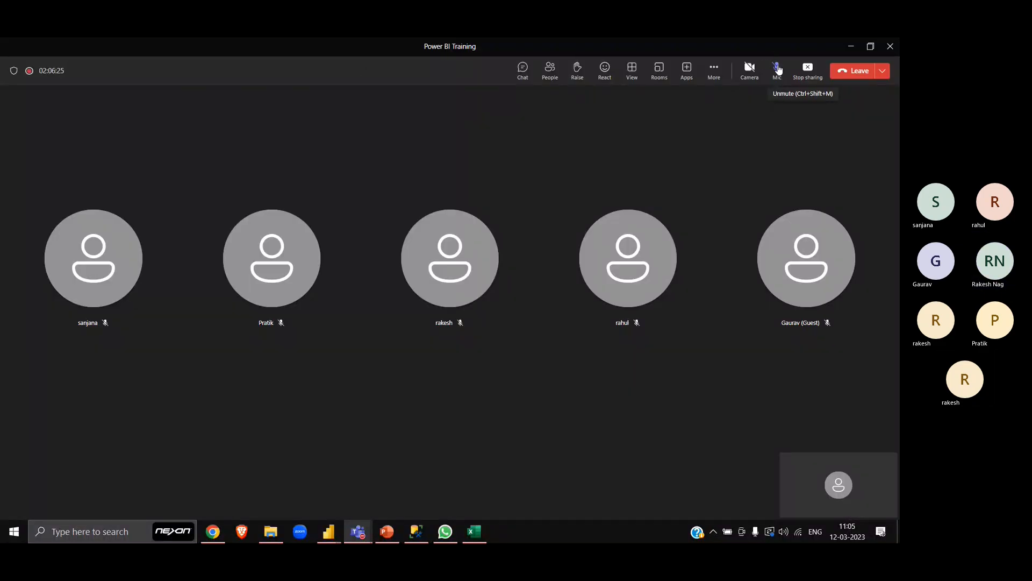
click(778, 69)
click(779, 70)
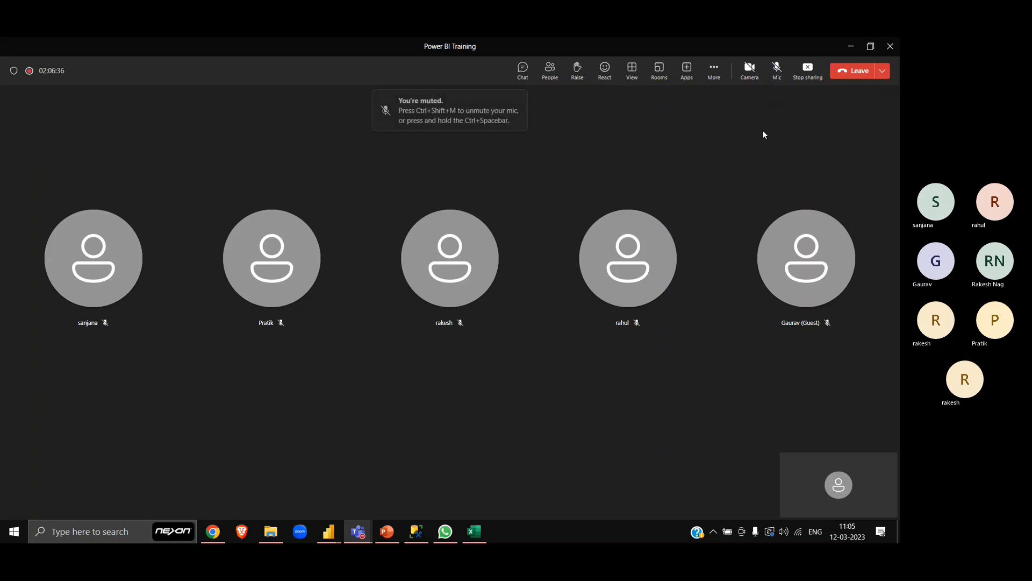
click(777, 68)
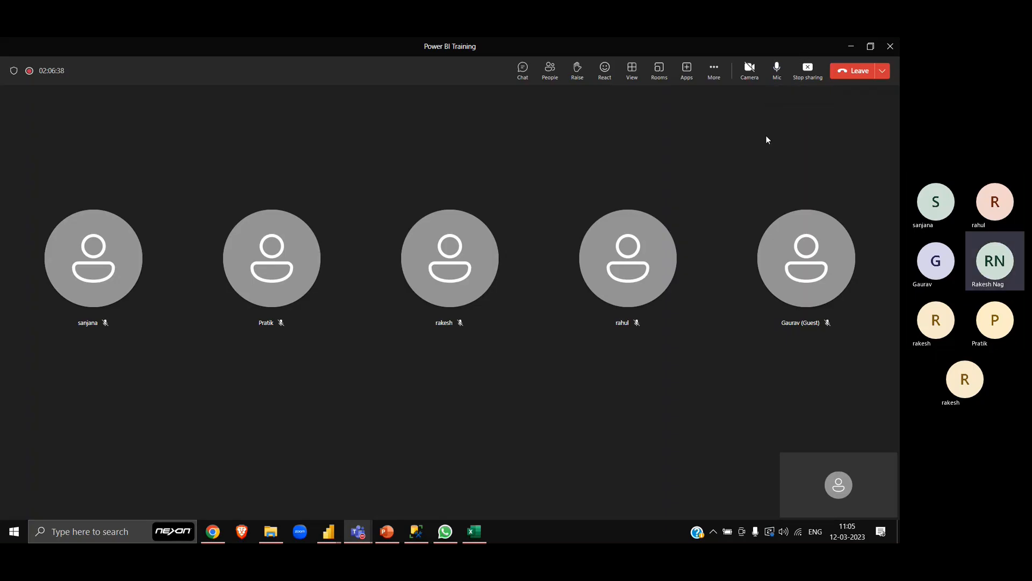
- Return to the Power Query Editor and open the RecordLimiter parameter's current value
key(alt+Tab)
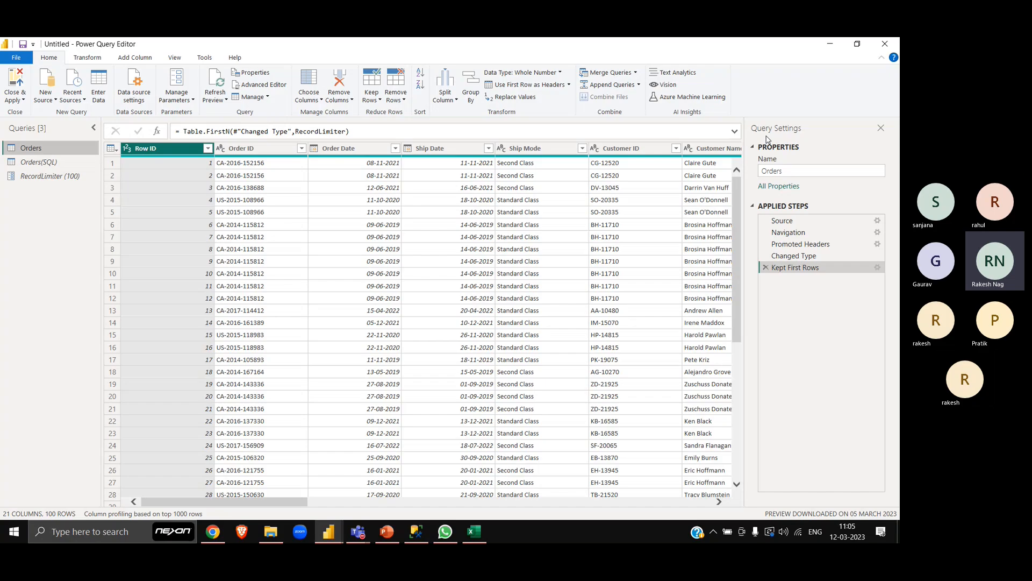
click(67, 177)
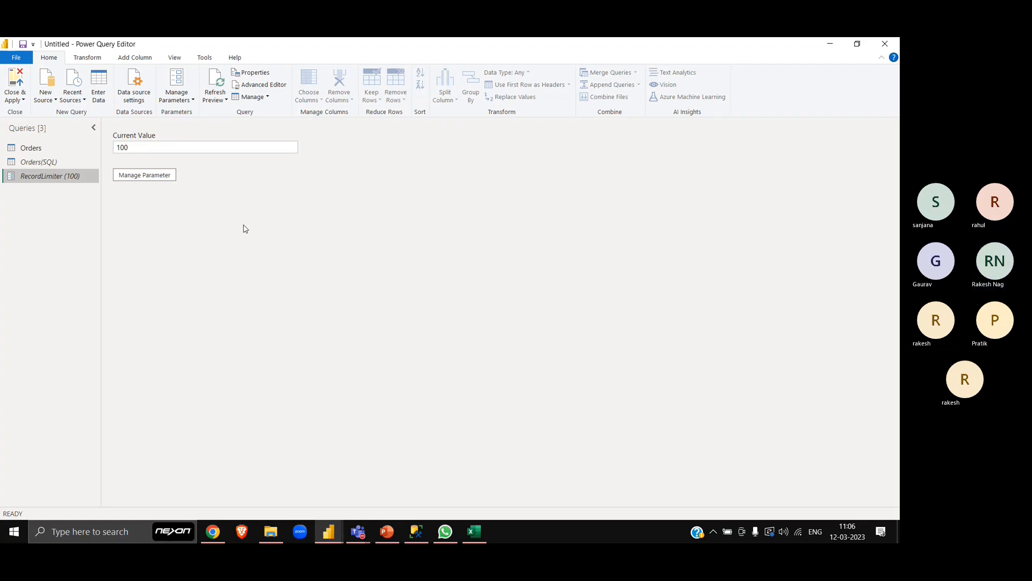
click(156, 149)
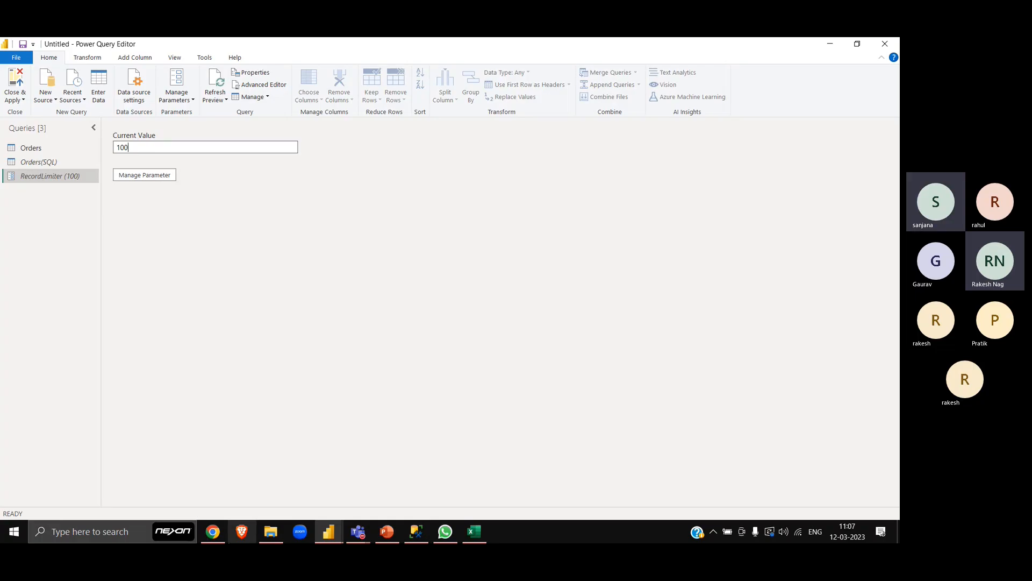
- Switch to Chrome and open app.powerbi.com in a new browser tab
click(224, 531)
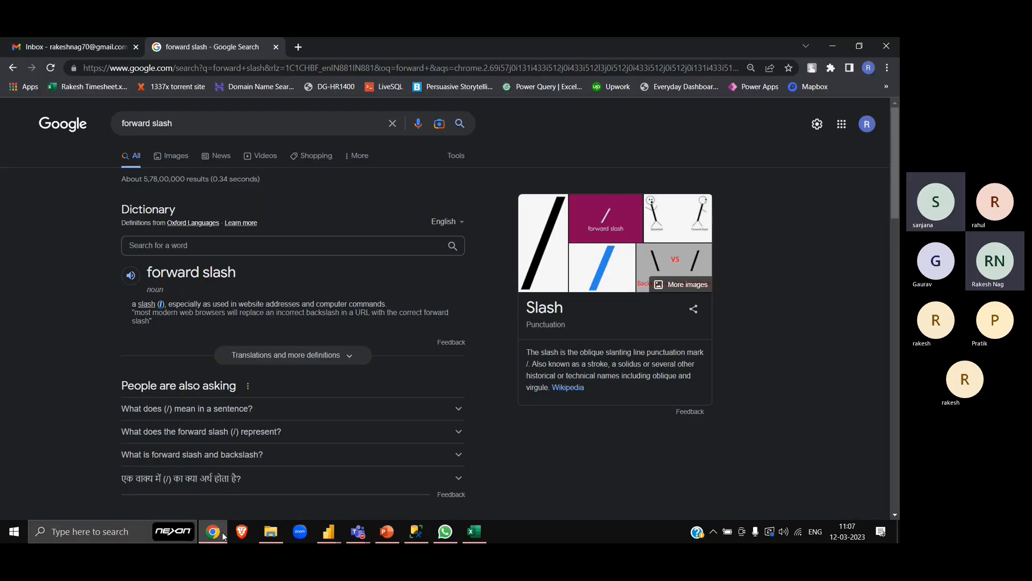
click(299, 46)
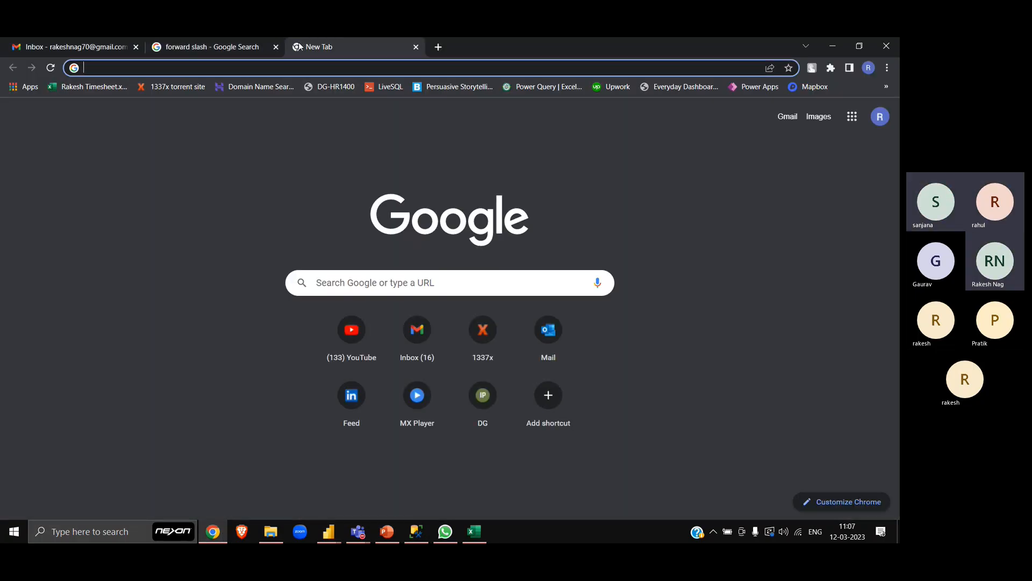
text(app)
key(Return)
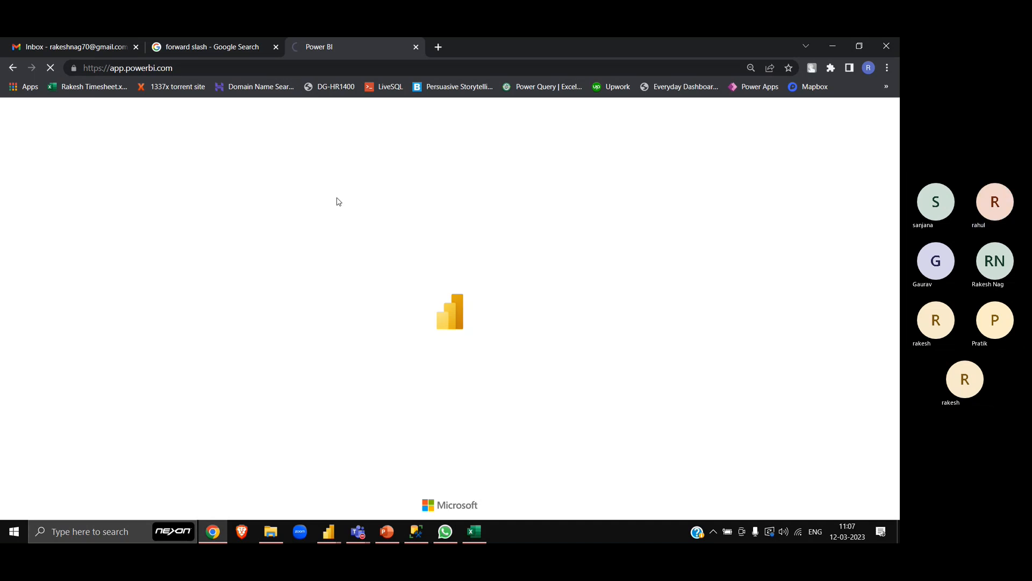
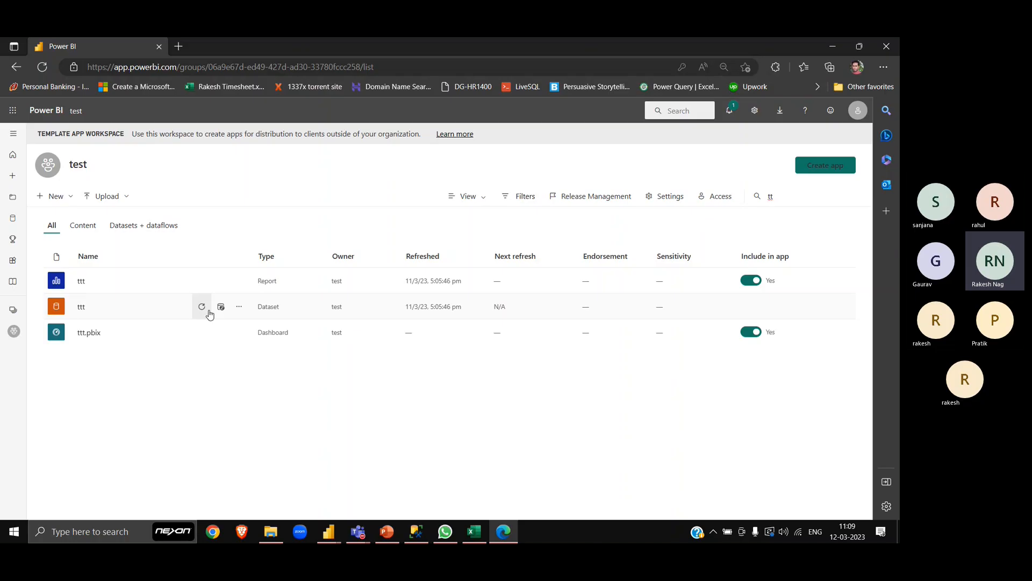
- Open the settings of the ttt dataset and examine its Server and Database parameters
click(240, 306)
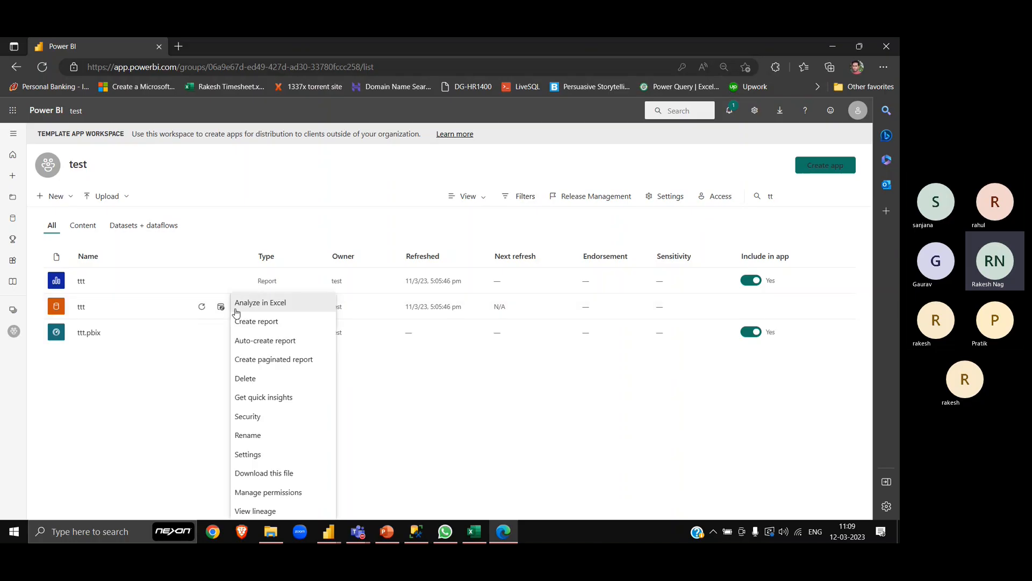
click(266, 455)
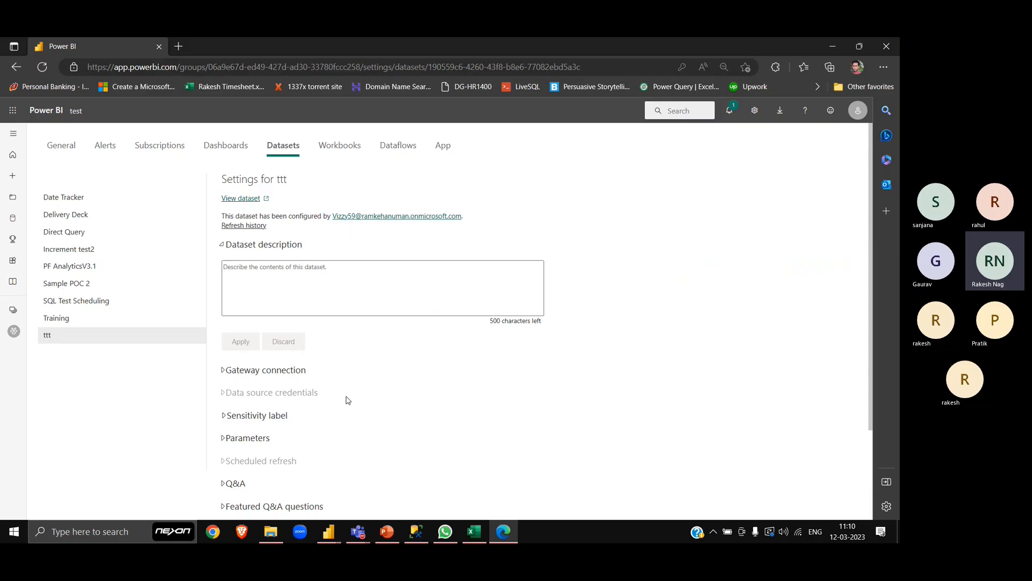
scroll(226, 366, down, 2)
click(245, 321)
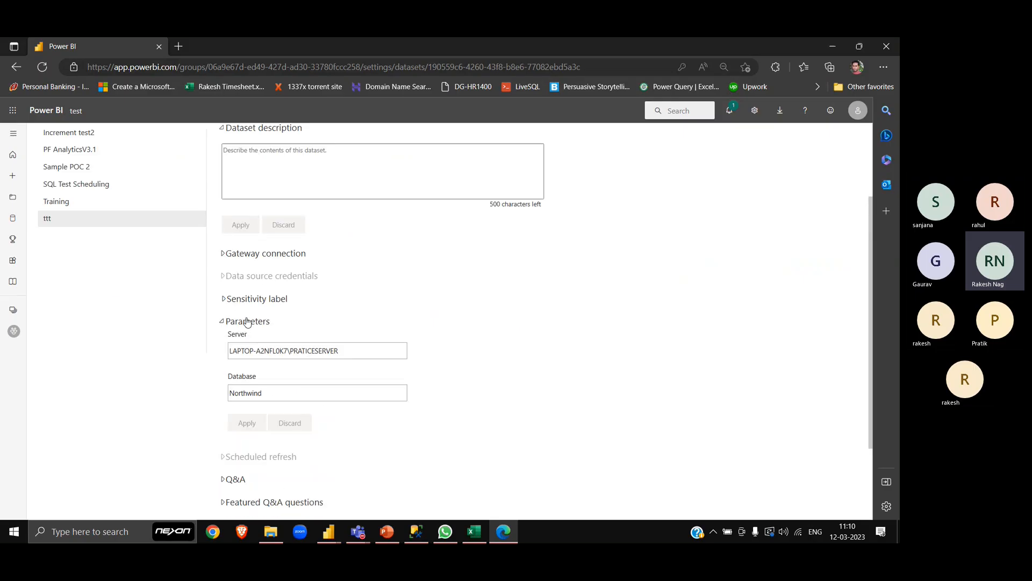
scroll(410, 391, down, 2)
scroll(252, 285, up, 5)
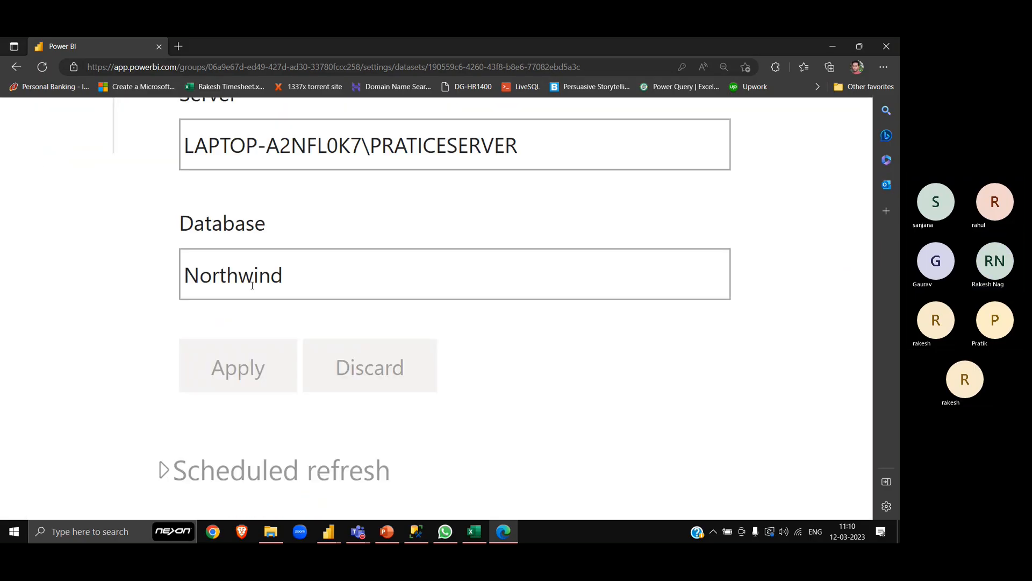
scroll(252, 285, left, 3)
scroll(252, 285, up, 2)
scroll(252, 286, down, 3)
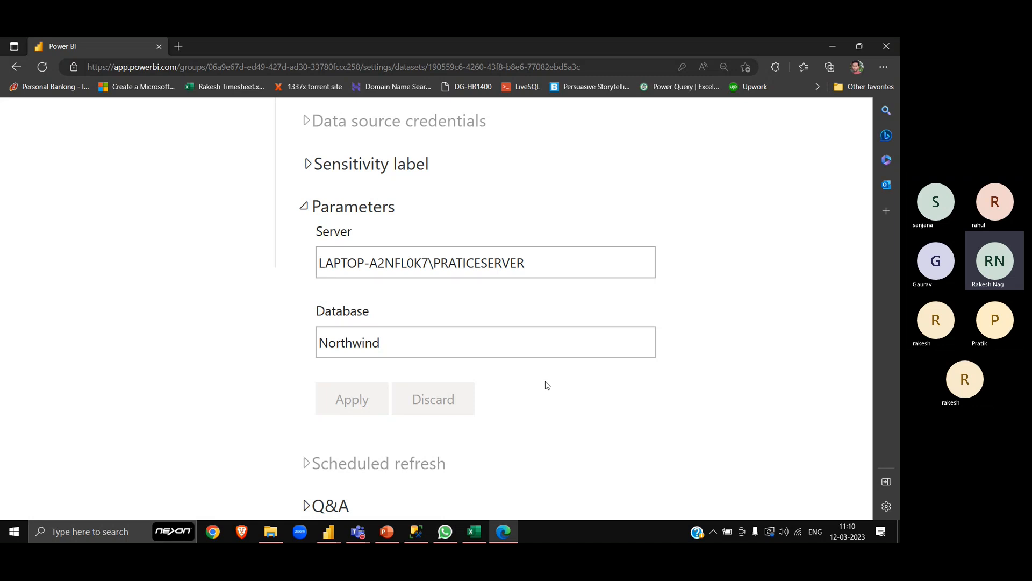
key(ctrl+minus)
key(ctrl+minus)
key(ctrl+minus)
key(ctrl+minus)
key(ctrl+minus)
scroll(424, 346, up, 3)
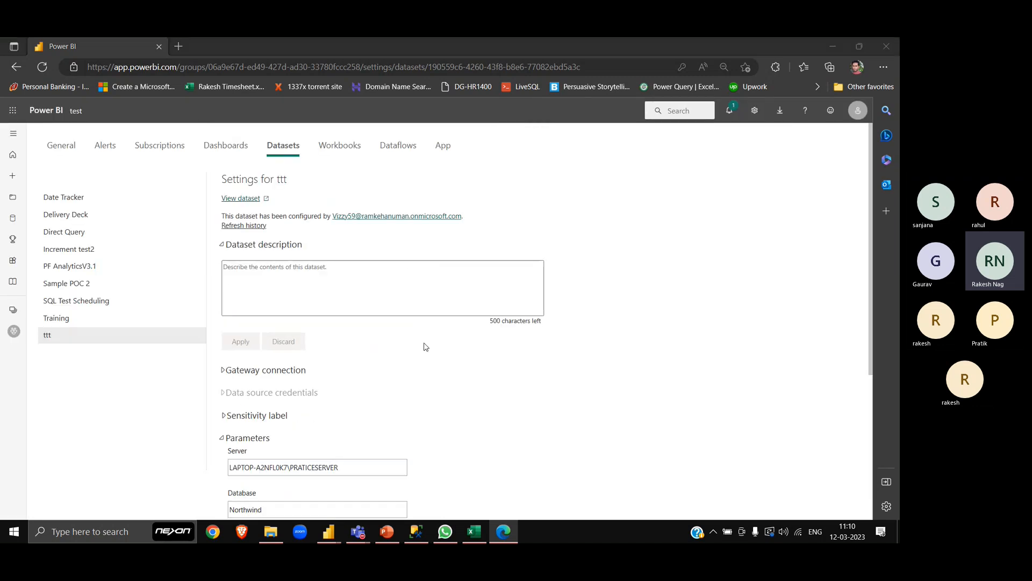
- Switch to Power Query Editor and expand the formula of the Orders query's Kept First Rows step for editing
key(alt+Tab)
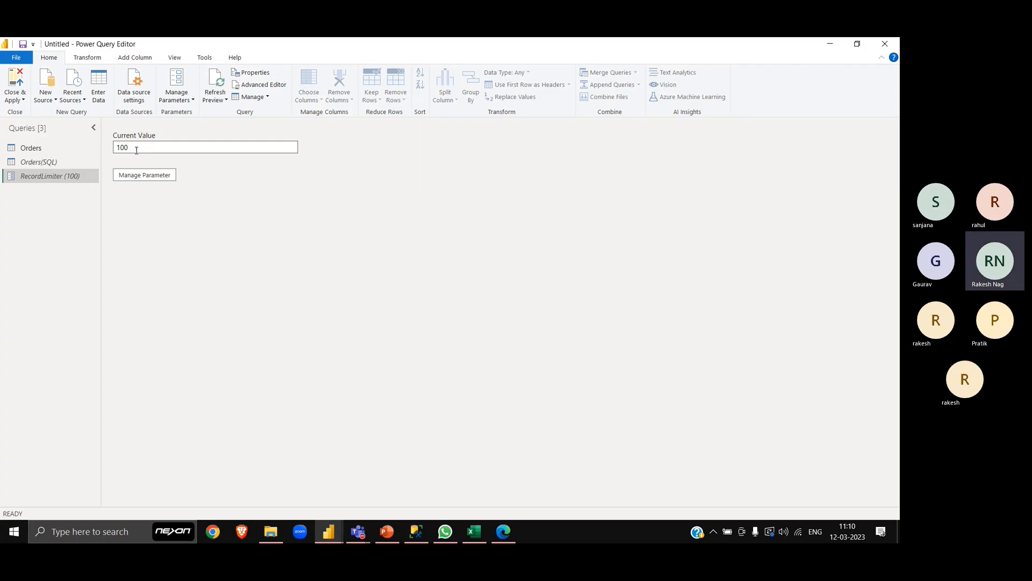
click(60, 149)
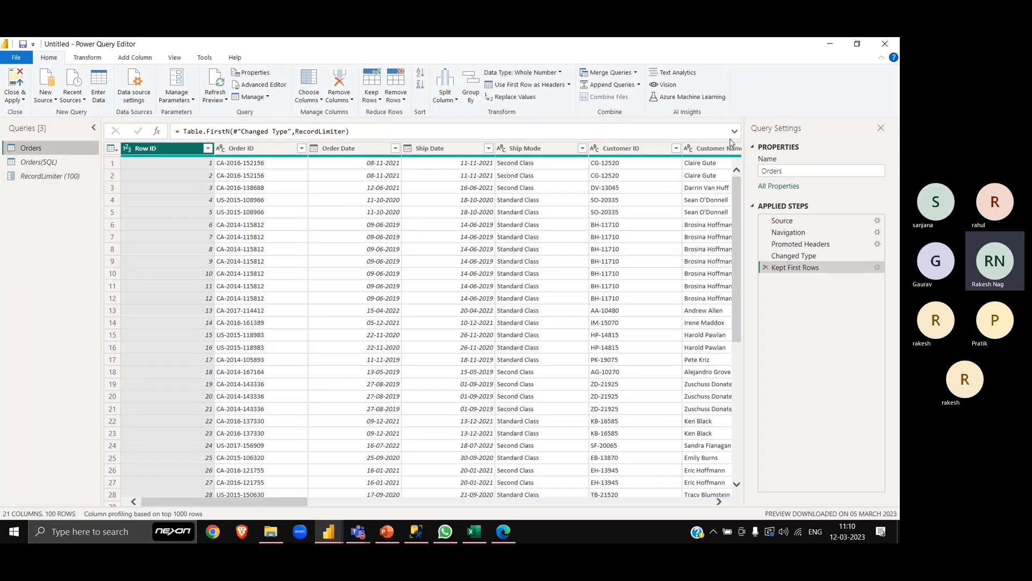
click(734, 133)
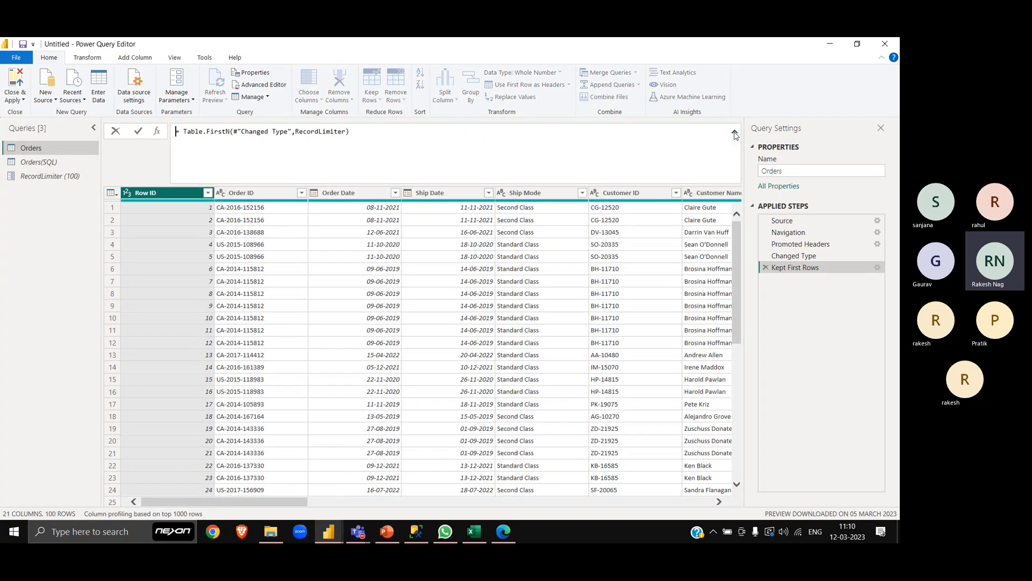
click(221, 138)
click(378, 134)
- Insert the condition if RecordLimiter =0 ahead of Table.FirstN in the Kept First Rows formula
key(Home)
text(if)
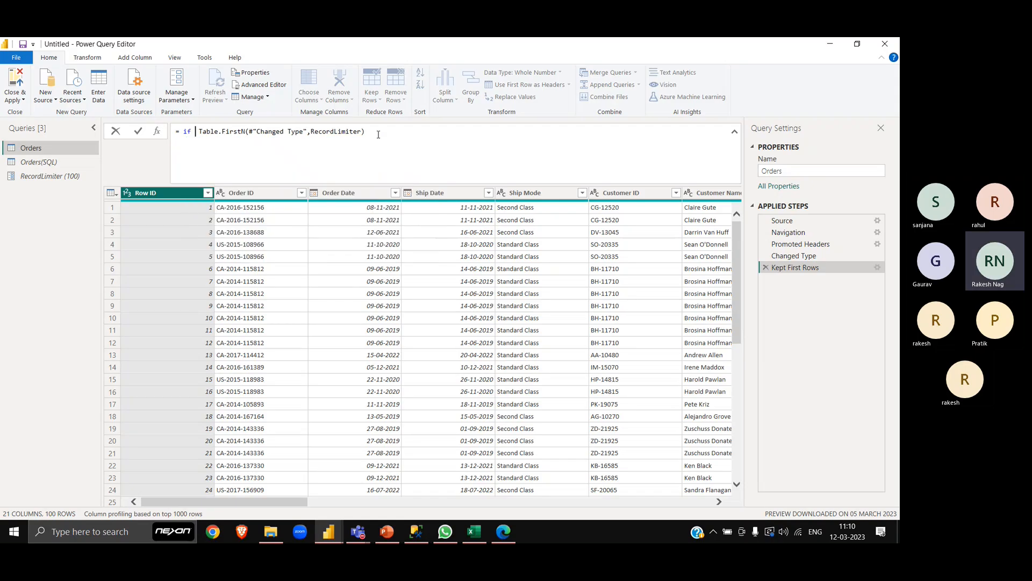
text( re)
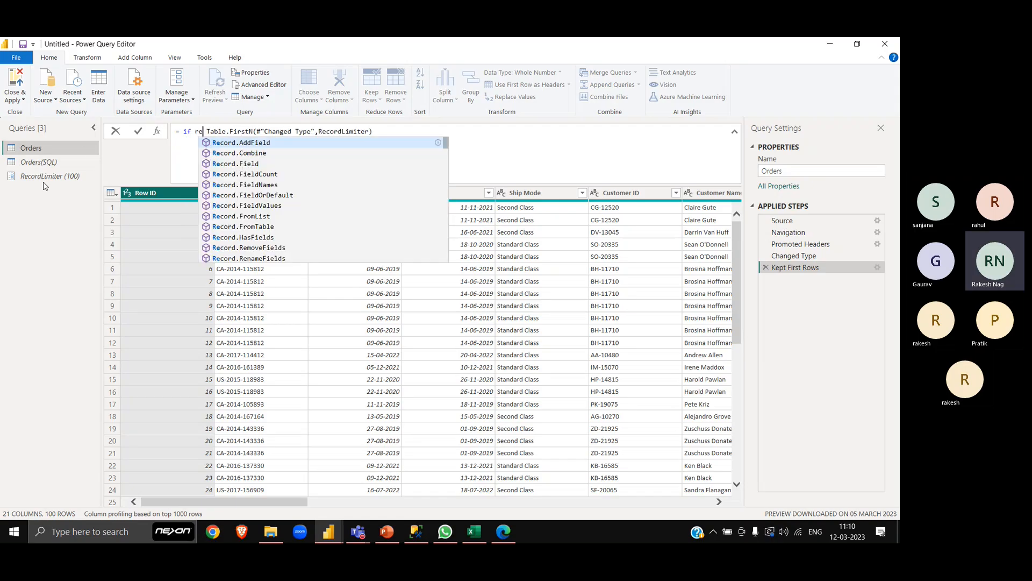
text(cor)
key(Down)
key(Down)
key(Down)
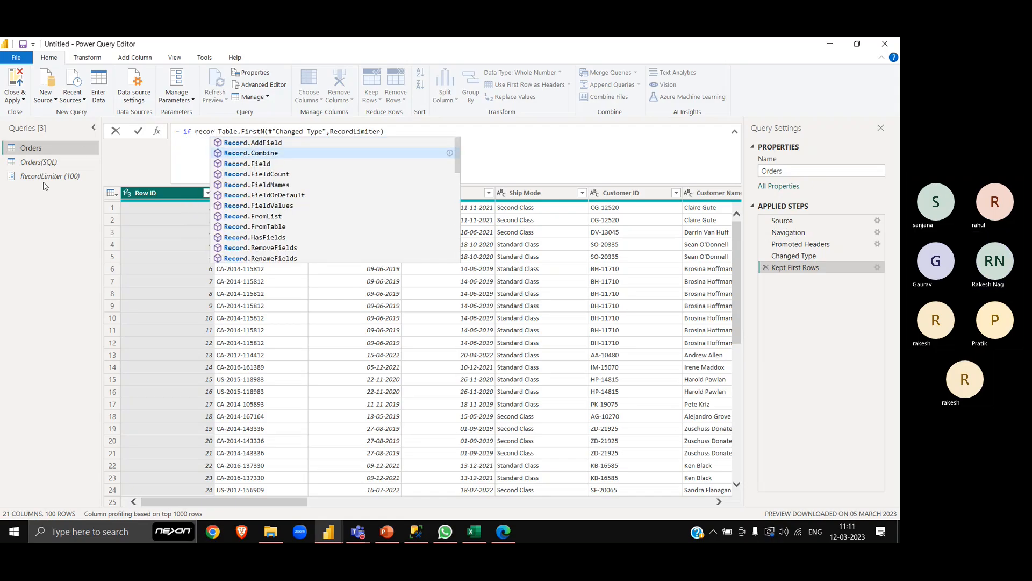
key(Down)
key(Down)
key(Down)
key(Down)
key(Down)
key(Down)
key(Down)
key(Down)
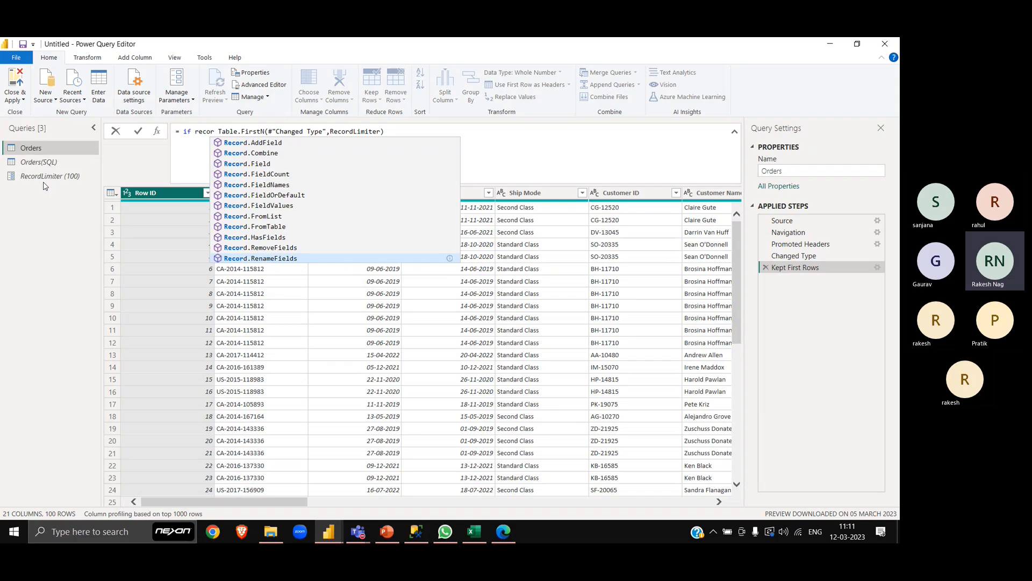
text(dLimiter)
key(Tab)
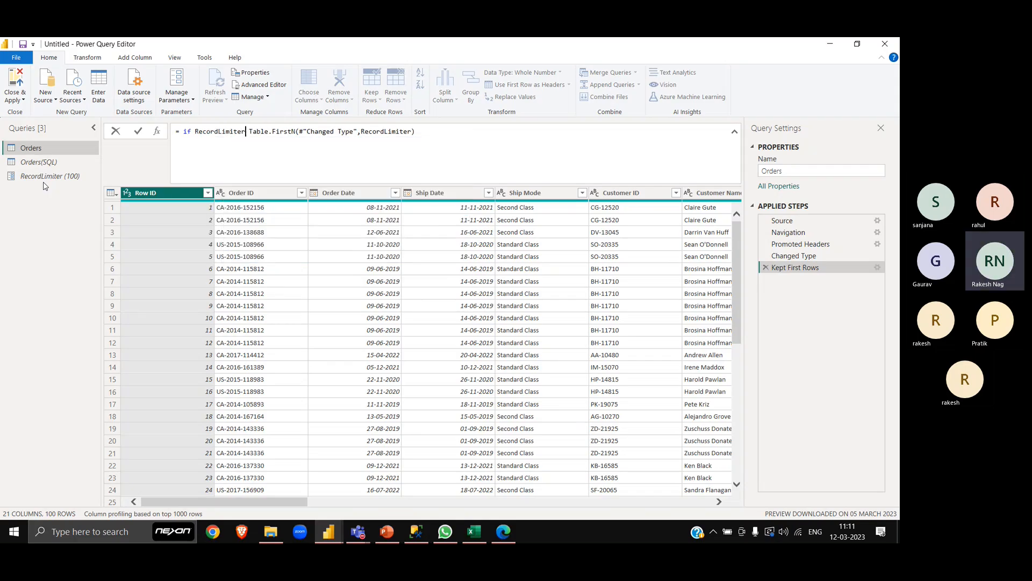
text(=)
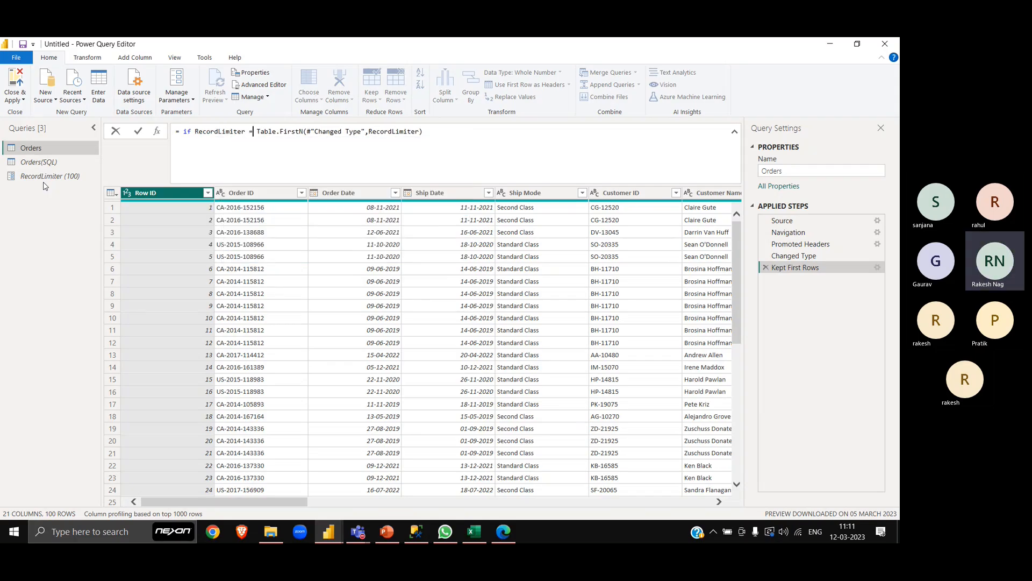
text(0)
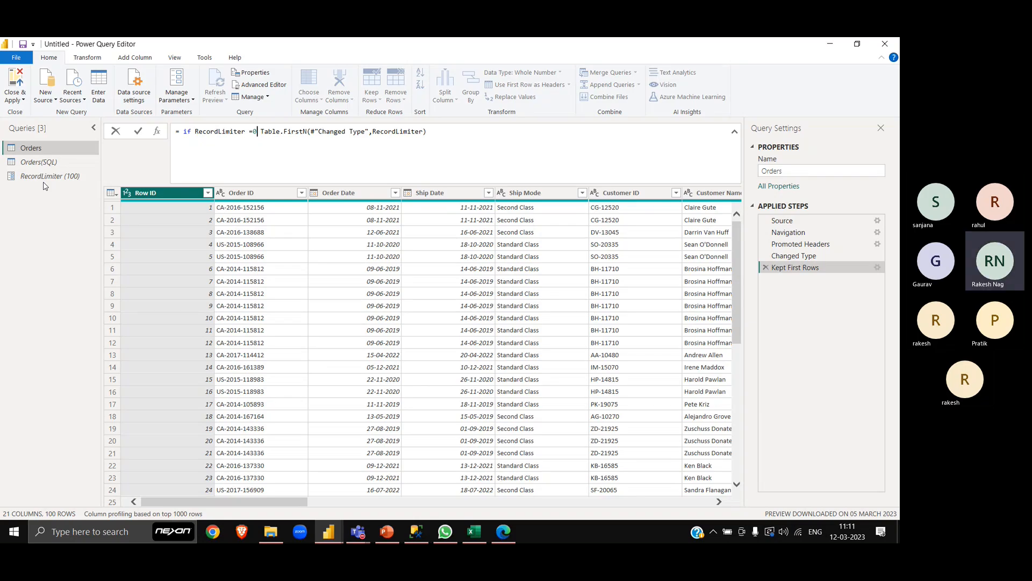
text( the)
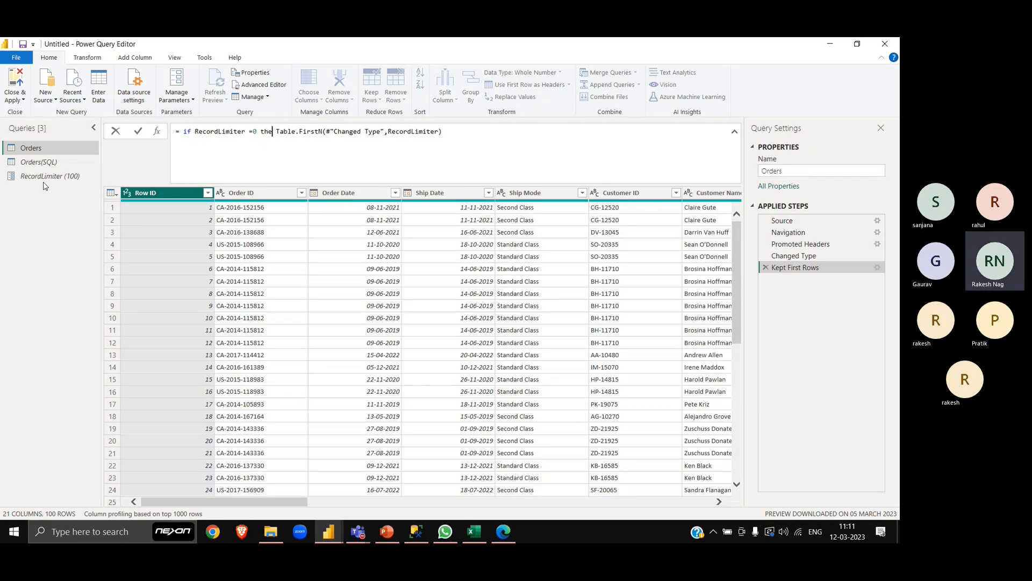
text(n)
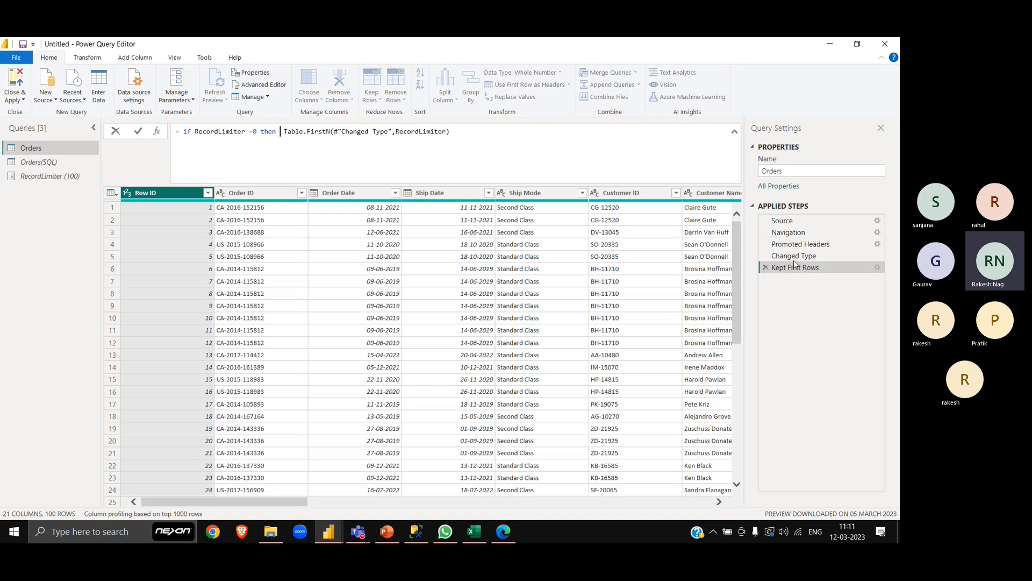
- Add then #"Changed Type" then between the condition and Table.FirstN, and commit the formula
text(#"Changed Type")
key(Tab)
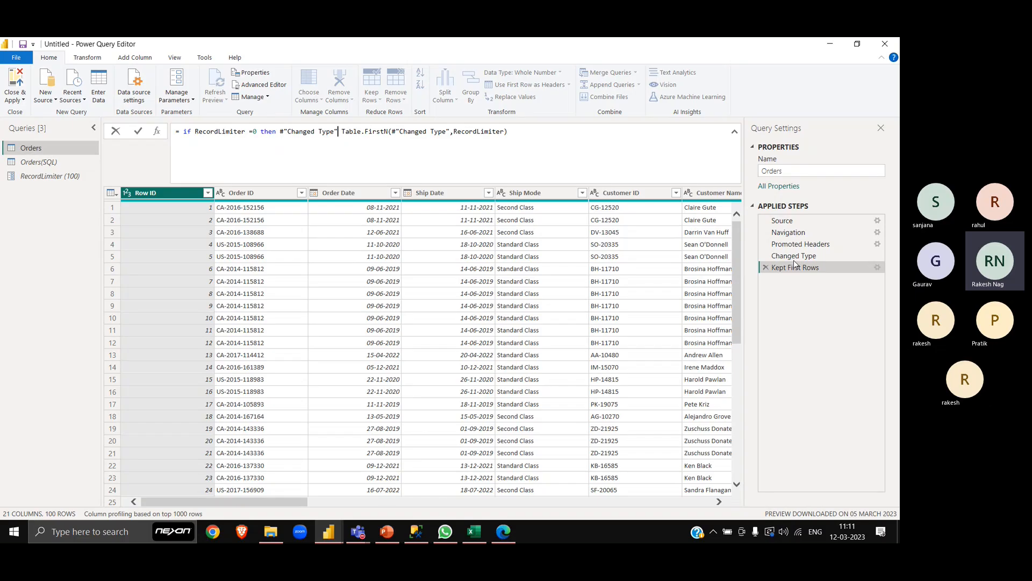
text(then)
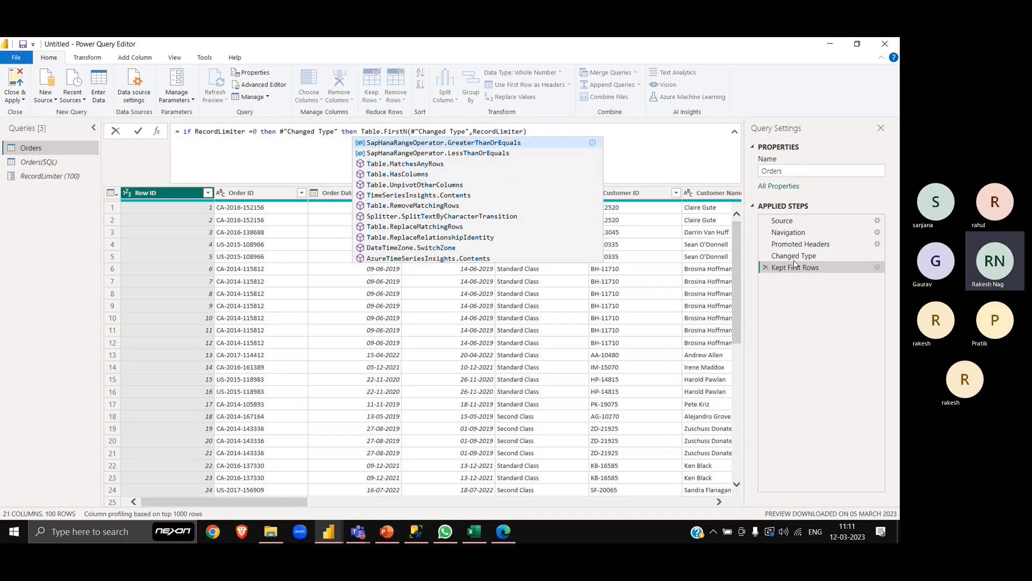
key(Escape)
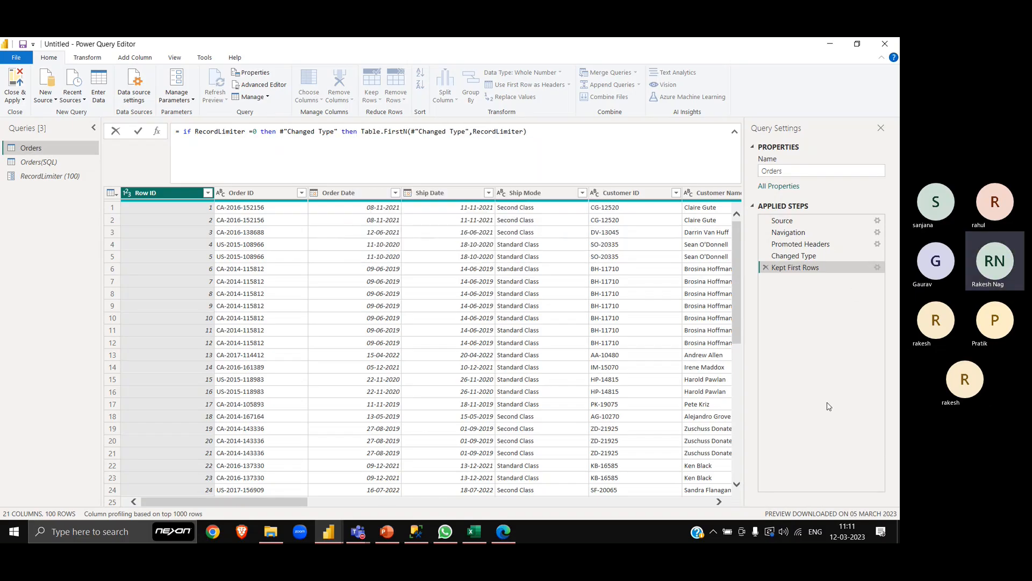
key(Return)
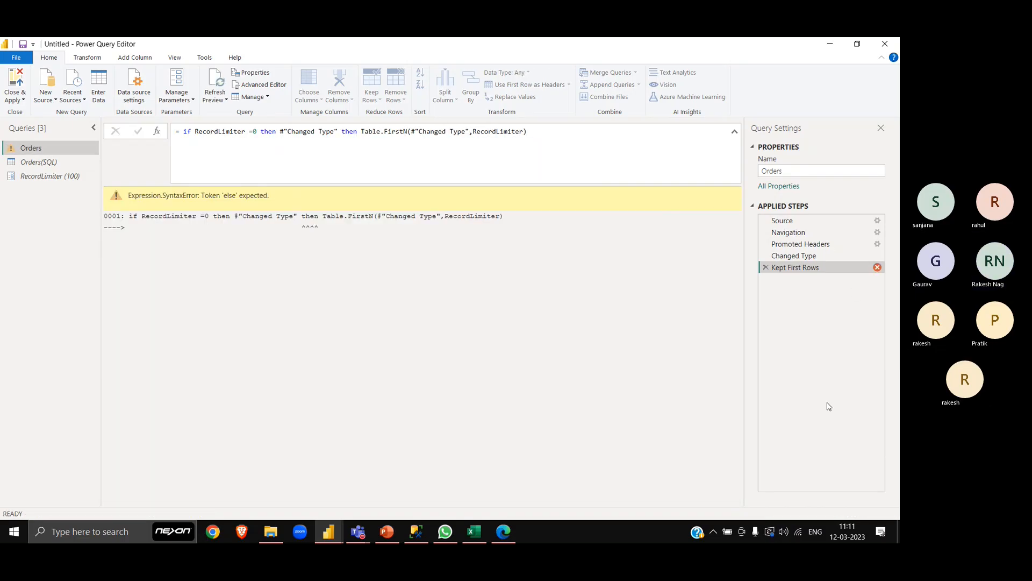
- Replace the second then with else before Table.FirstN, commit the formula, and review its RecordLimiter argument and zero condition
click(364, 132)
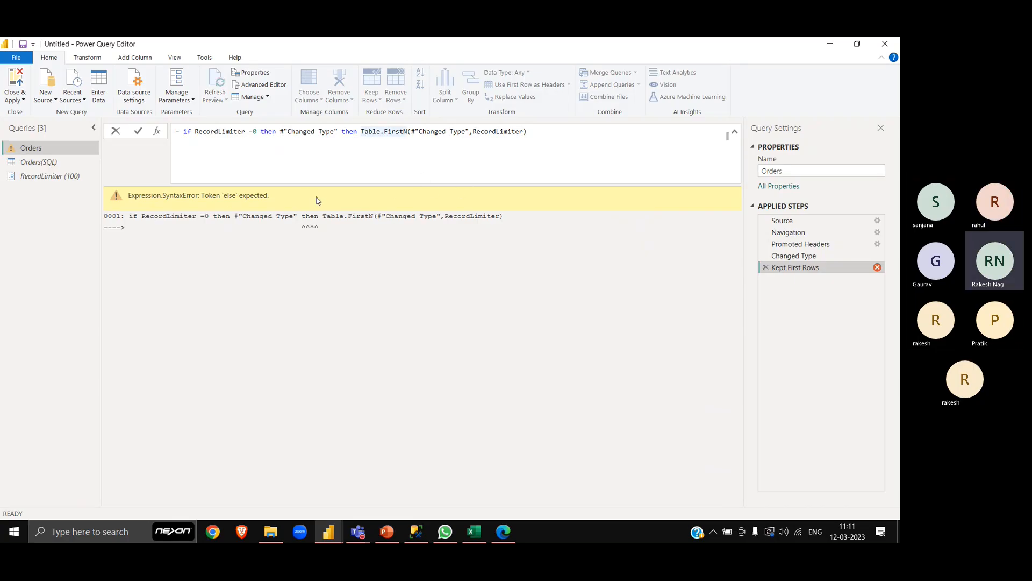
key(Left)
key(BackSpace)
key(BackSpace)
key(BackSpace)
key(BackSpace)
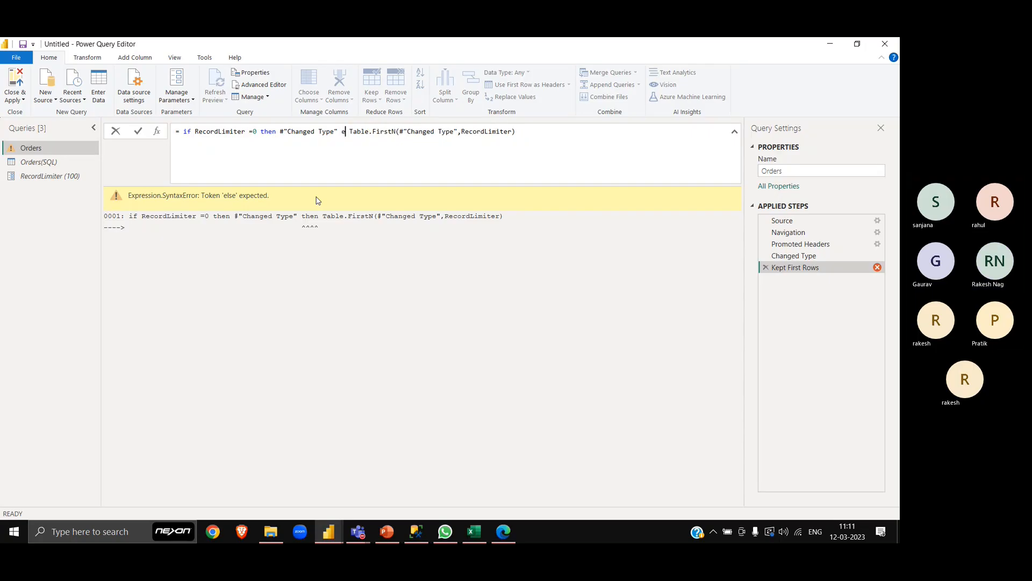
text(else)
click(315, 322)
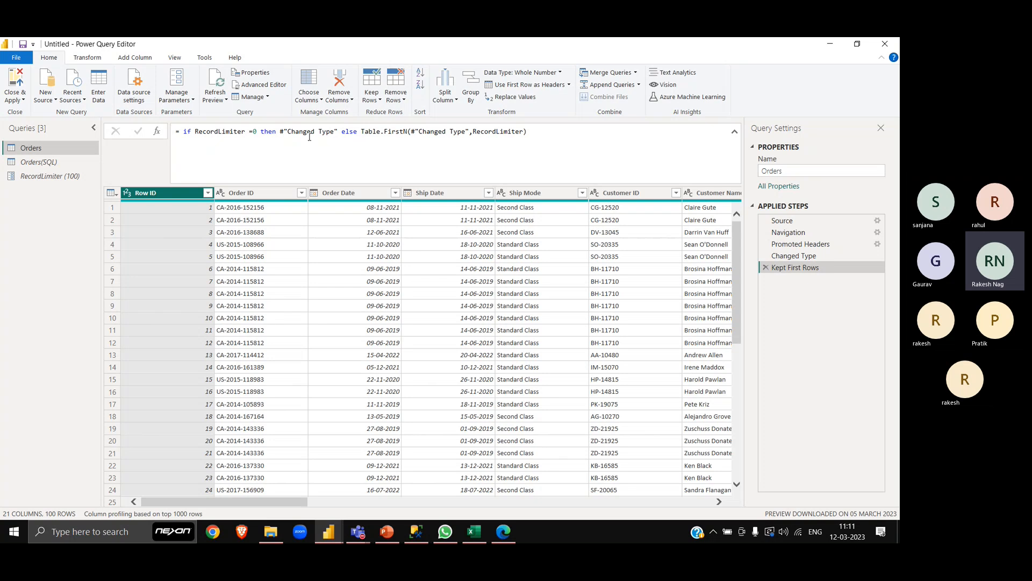
double_click(495, 132)
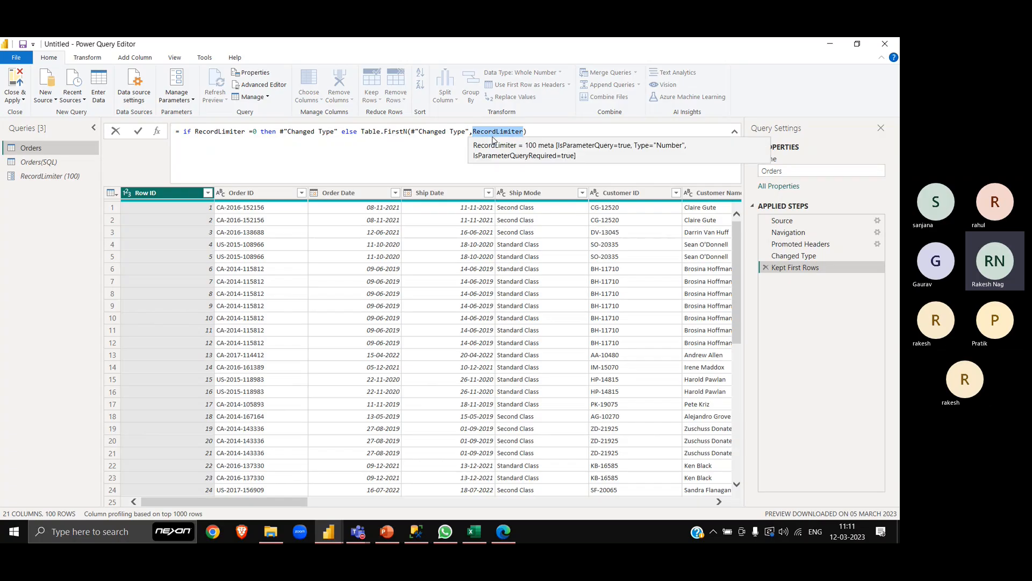
click(252, 132)
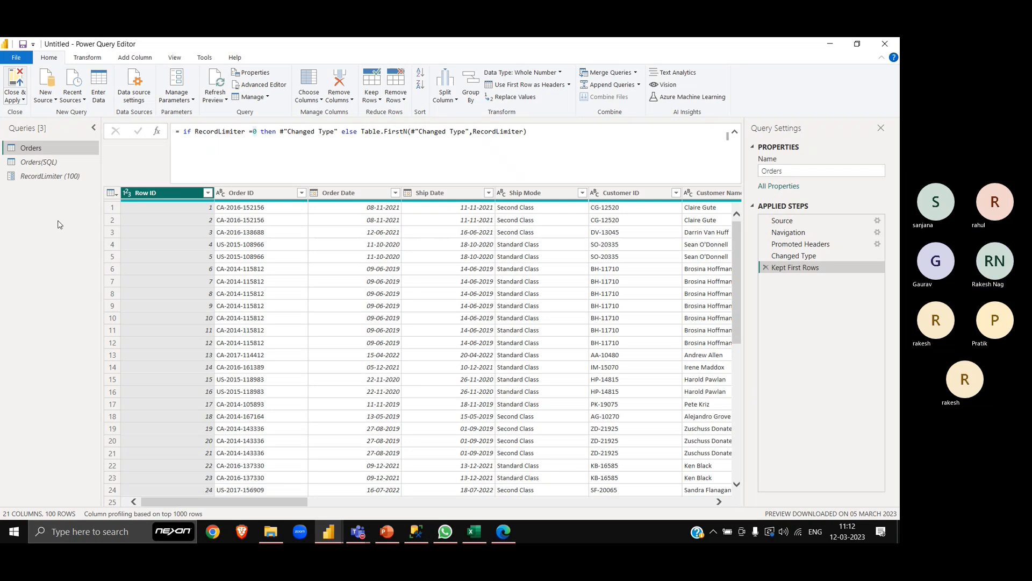
- Switch to the Power BI Desktop report window, set the RecordLimiter parameter to 0 and apply the pending changes
key(alt+Tab)
key(alt+Tab)
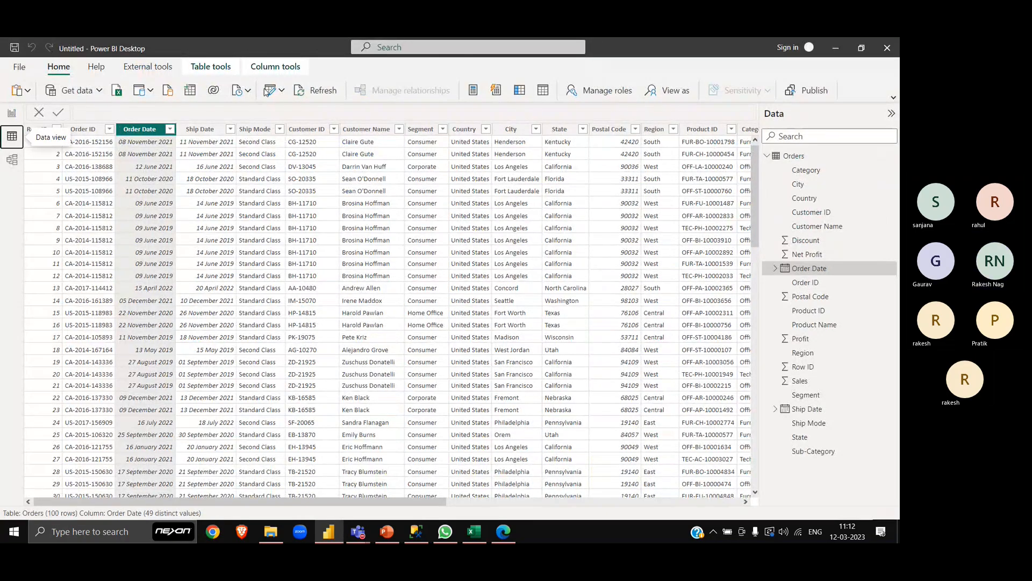
click(282, 91)
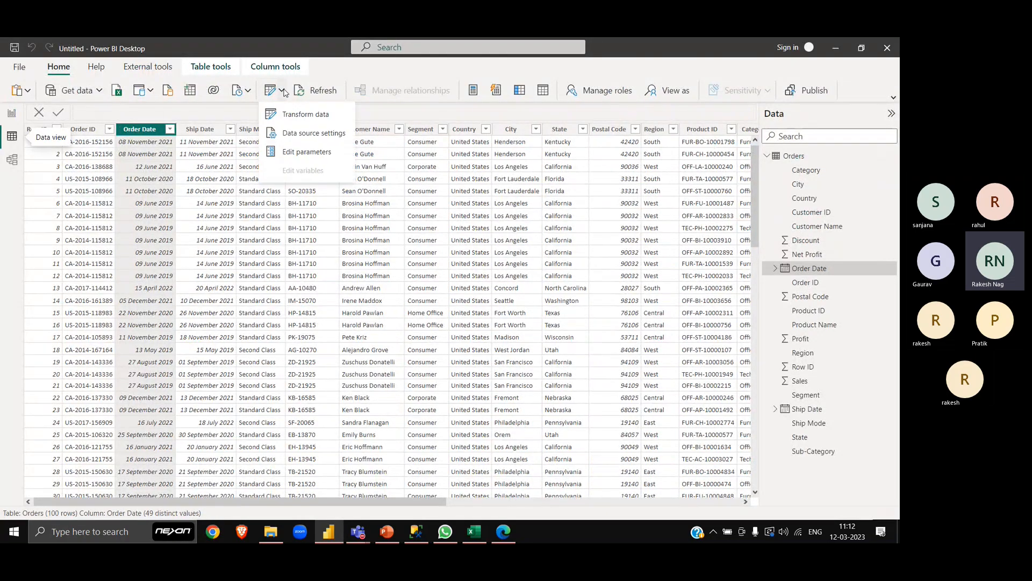
click(311, 155)
key(ctrl+a)
text(0)
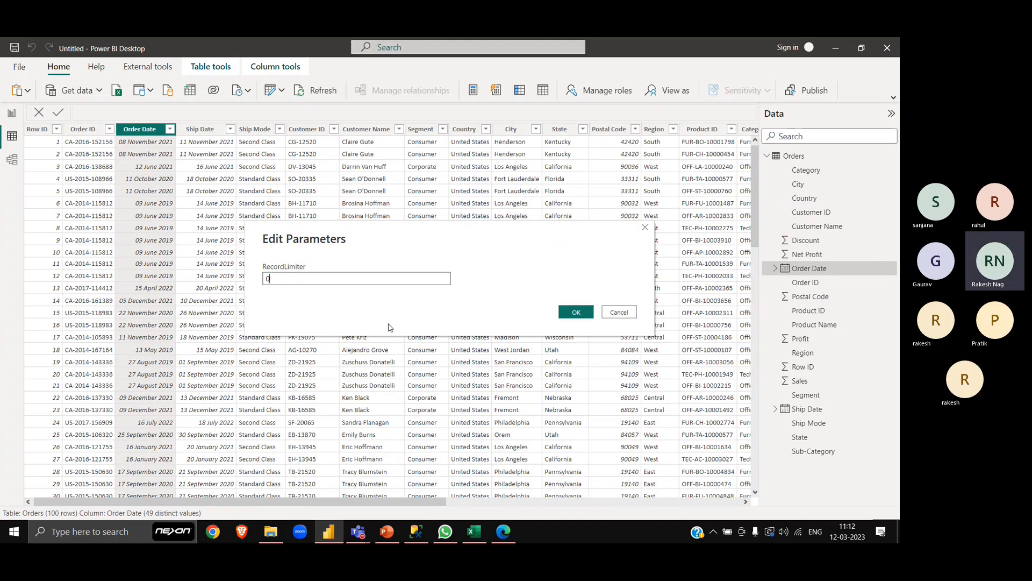
click(572, 313)
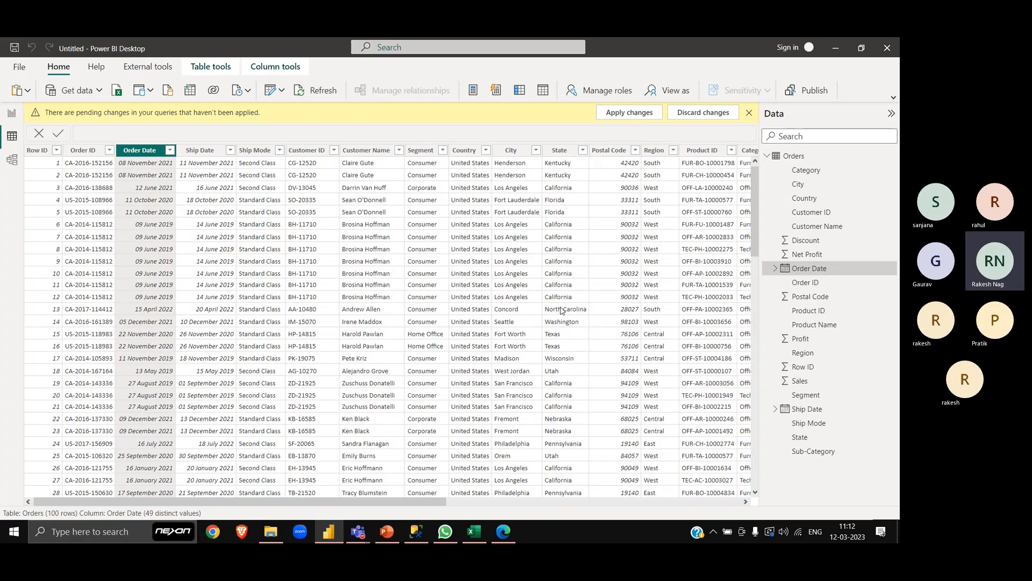
click(628, 114)
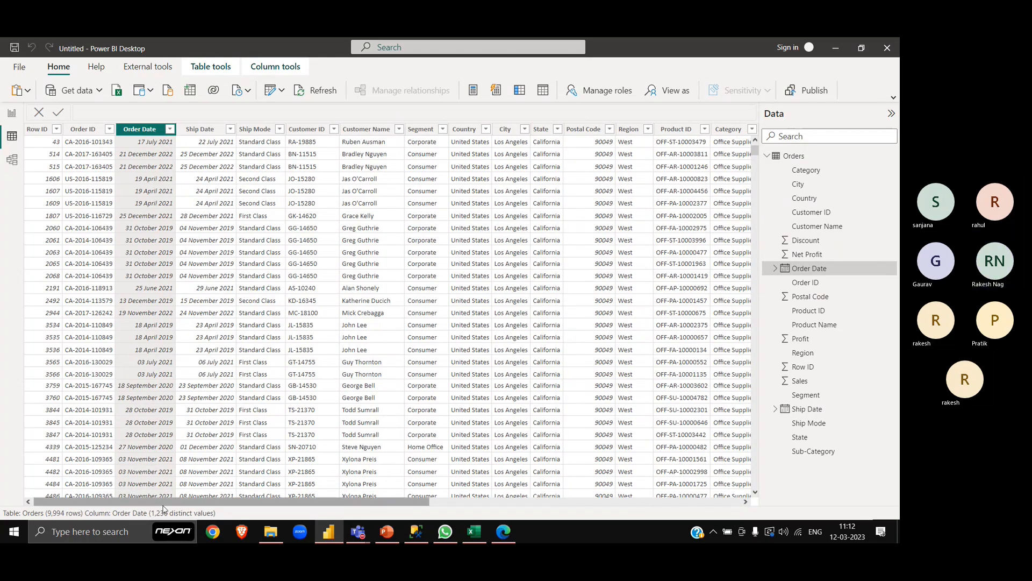
- Set the RecordLimiter parameter to 100 and apply the pending query changes
click(283, 90)
click(307, 151)
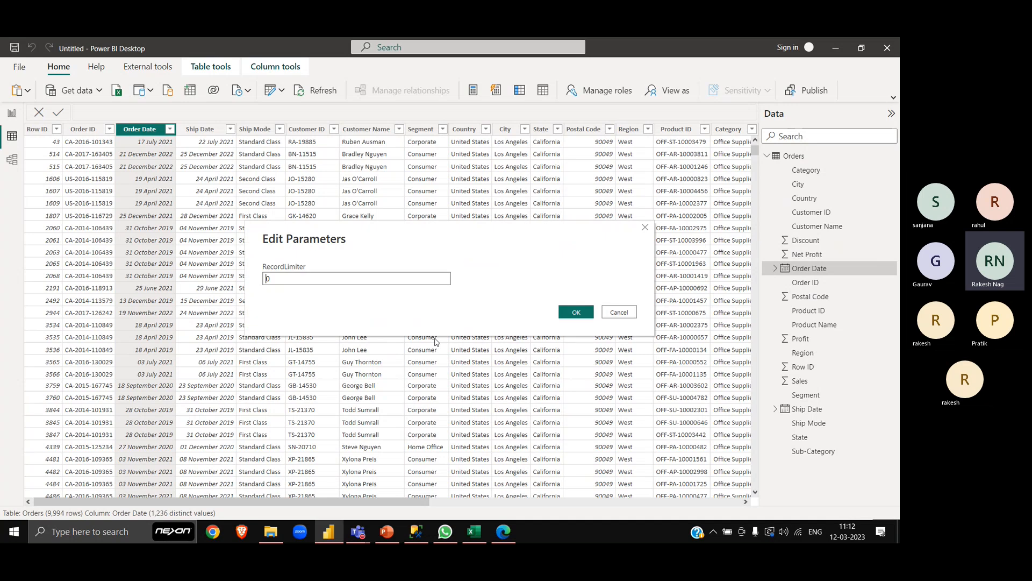
double_click(365, 277)
text(100)
click(576, 313)
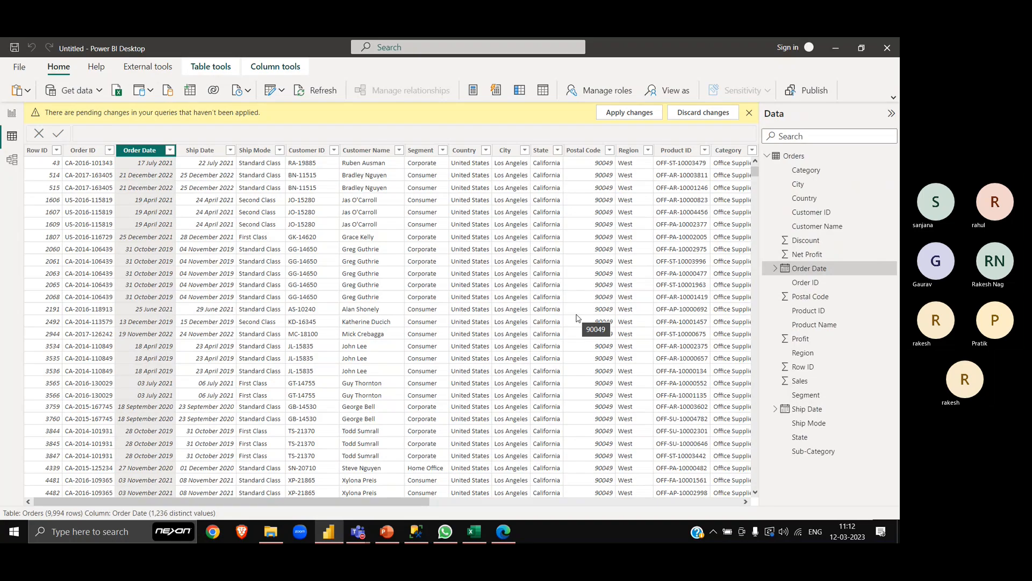
click(637, 114)
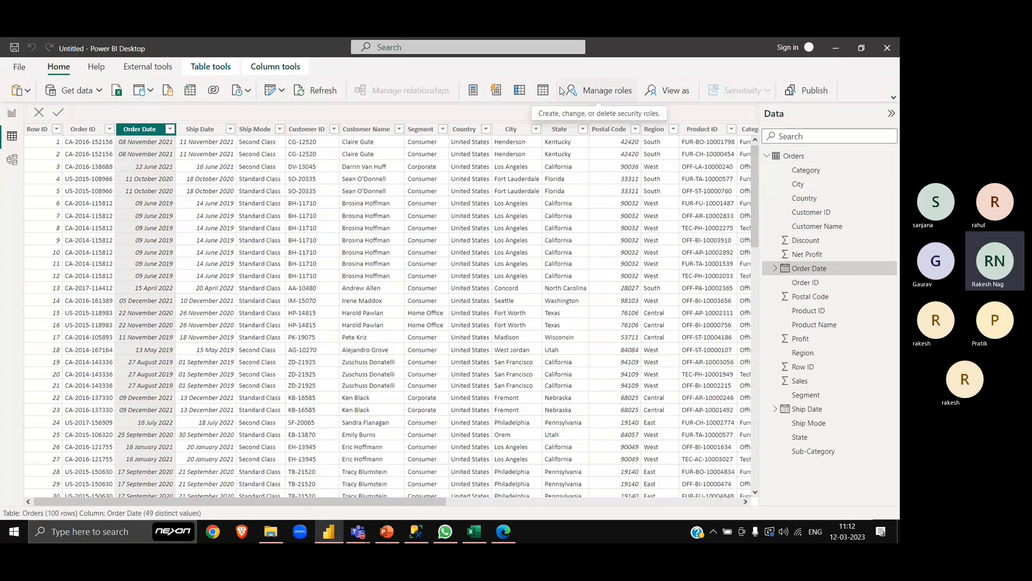
- Save the report to the Desktop folder as a Power BI file named Parameter Scanerio 2
key(ctrl+s)
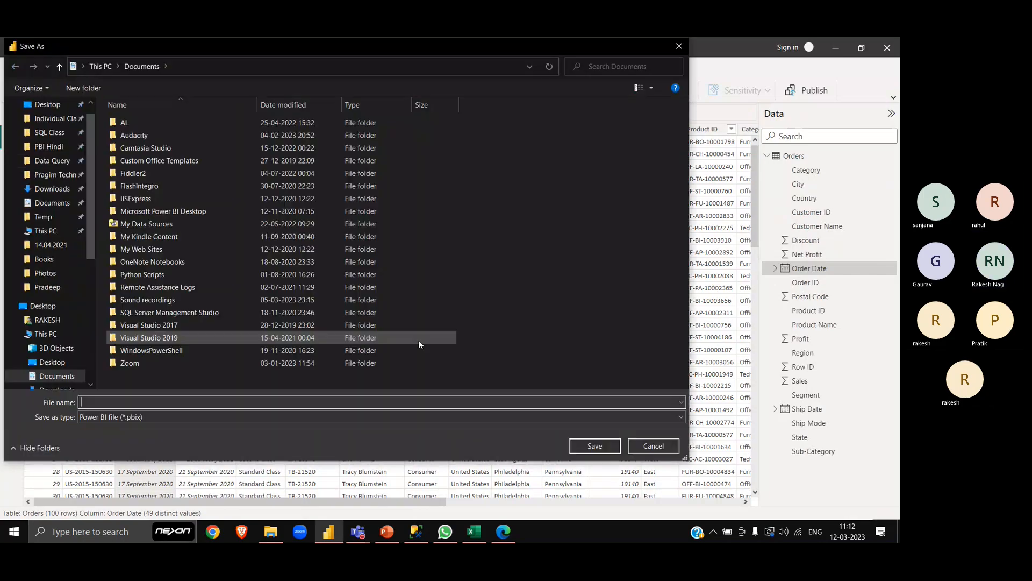
click(47, 105)
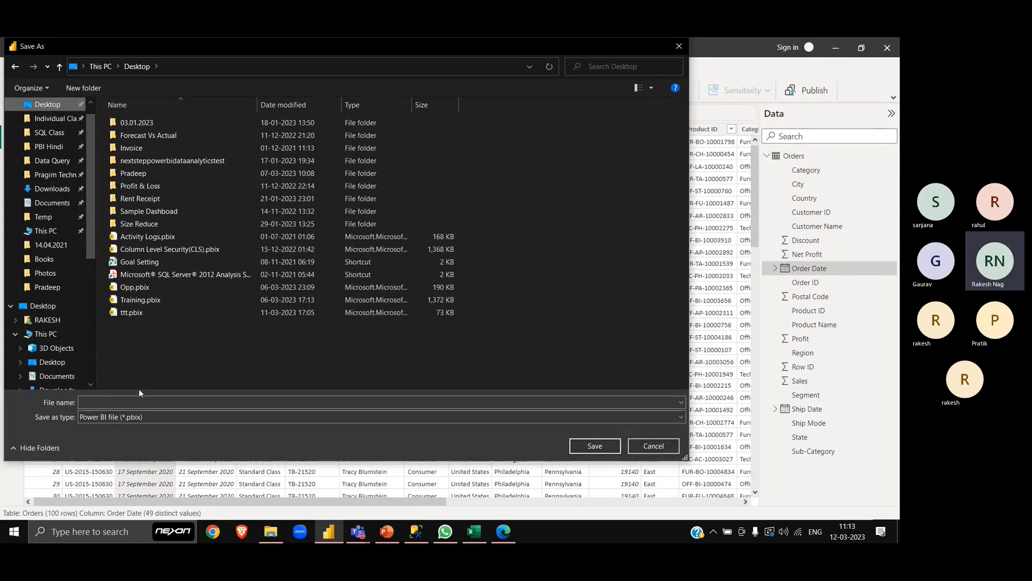
click(124, 402)
text(P)
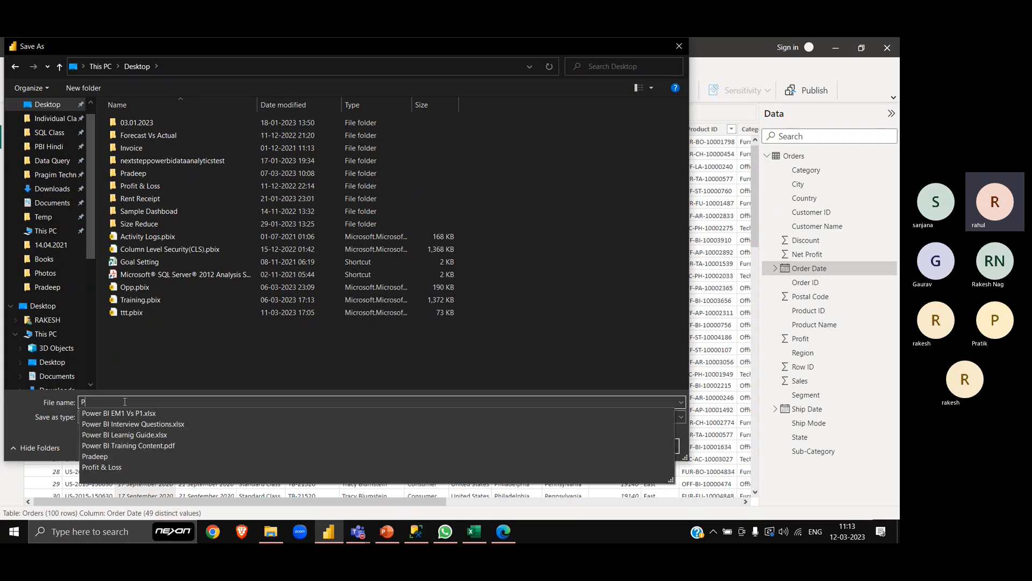
text(arameter )
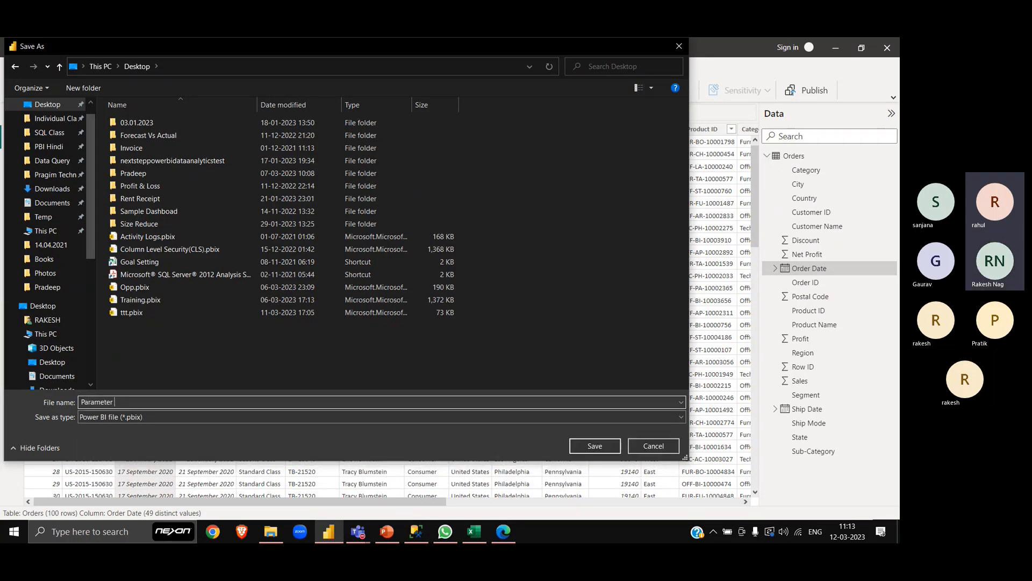
text(Scanerio)
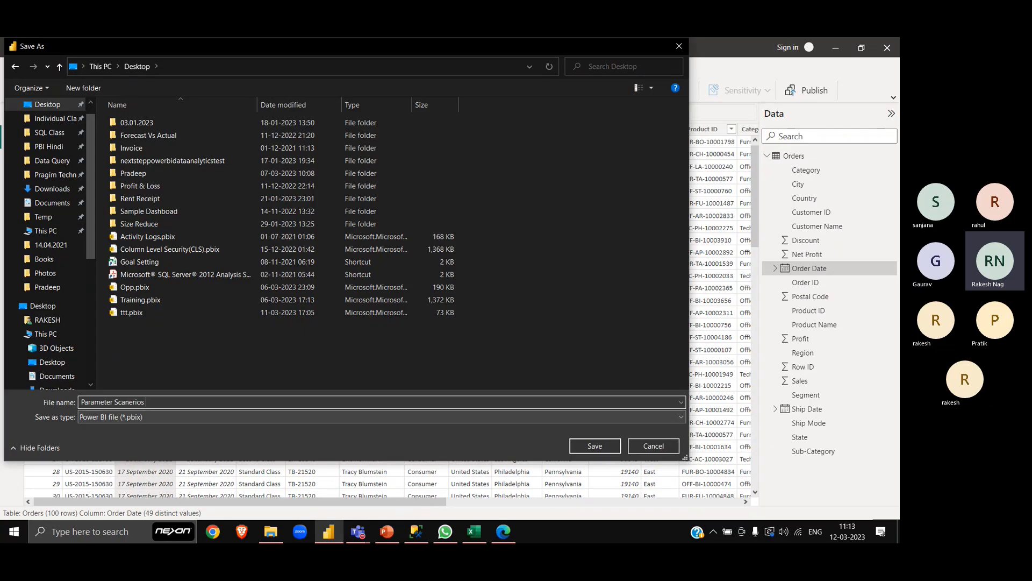
text(s)
key(BackSpace)
text(2)
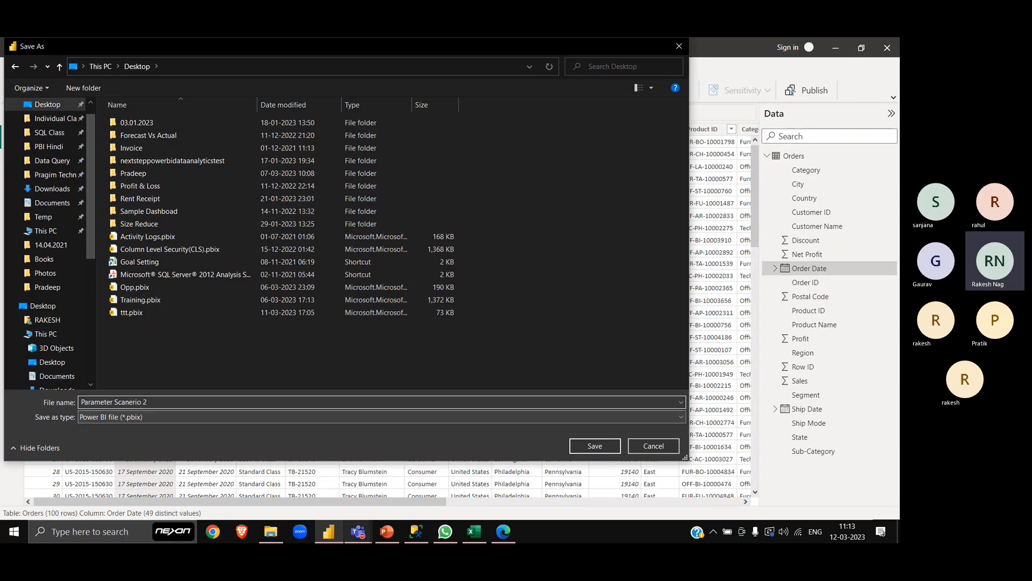
click(614, 448)
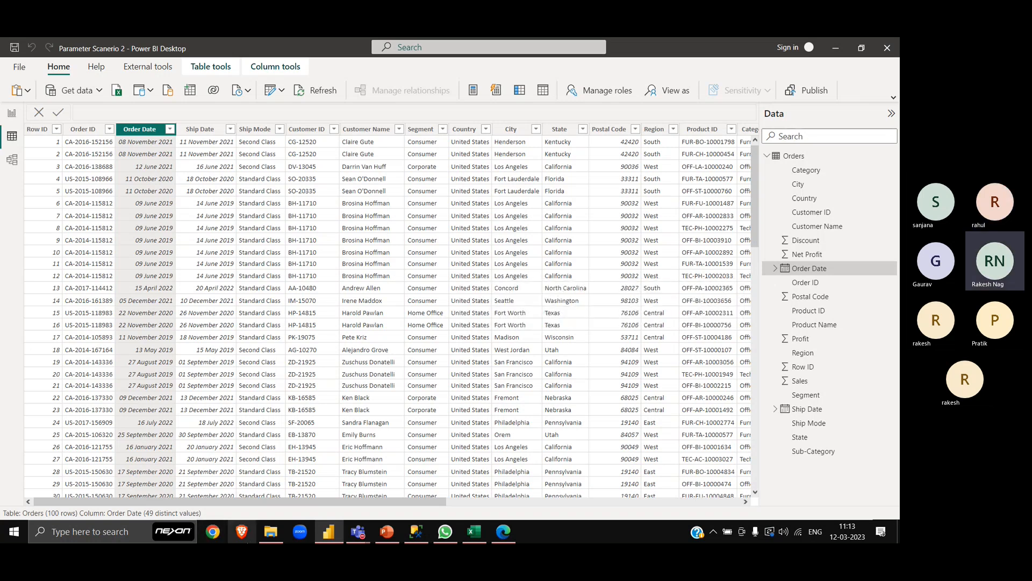
- Switch to the Power BI service in Edge, upload Parameter Scanerio 2.pbix from the Desktop to the test workspace, and dismiss the feedback survey
click(503, 532)
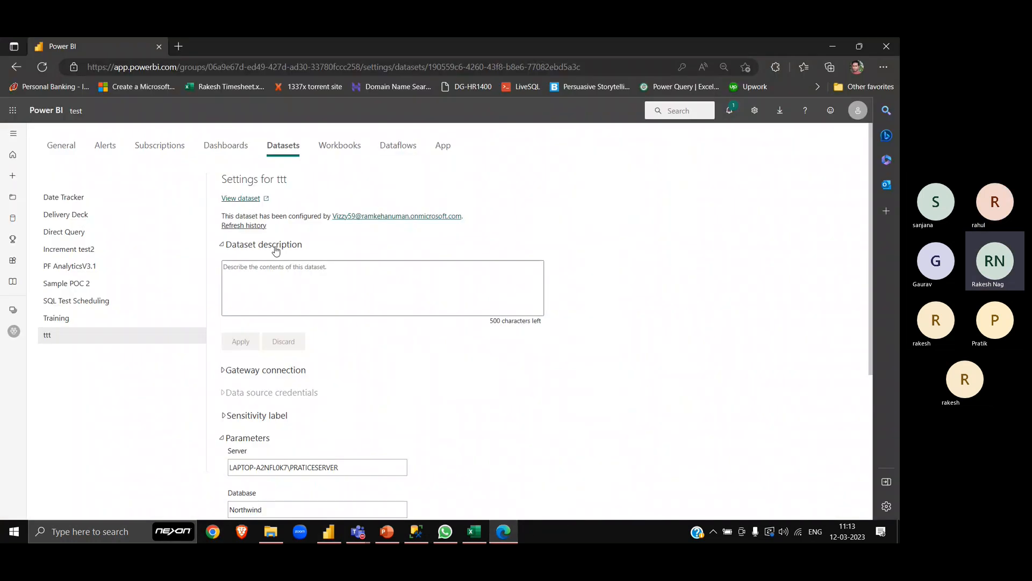
click(74, 110)
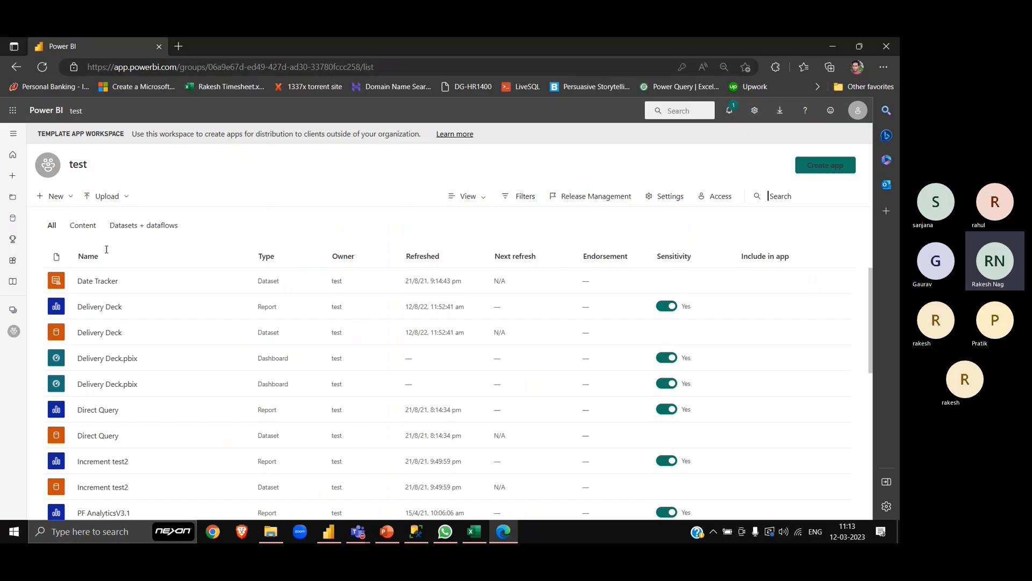
click(127, 197)
click(116, 284)
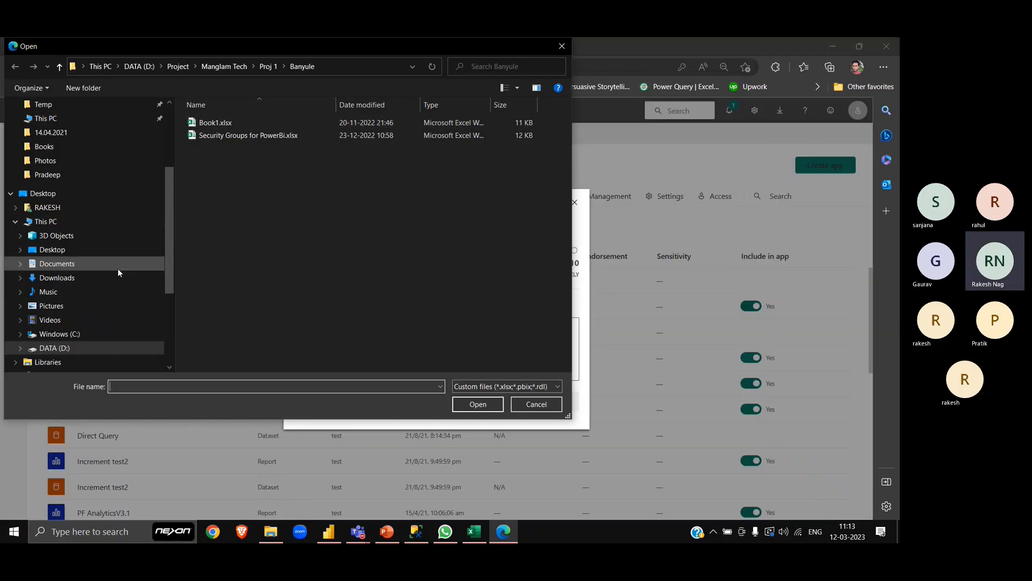
scroll(118, 269, up, 1)
click(53, 263)
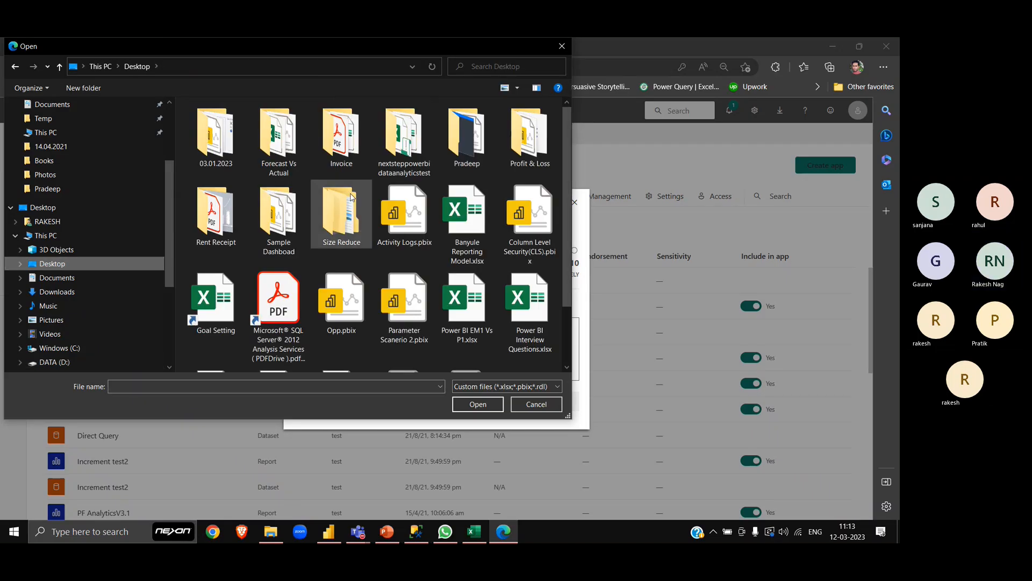
double_click(404, 317)
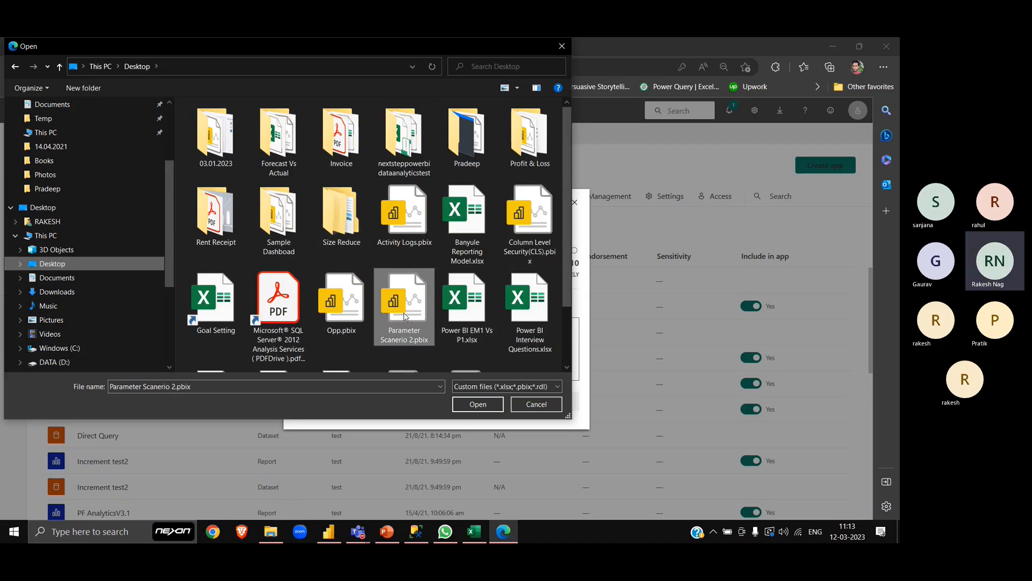
click(575, 203)
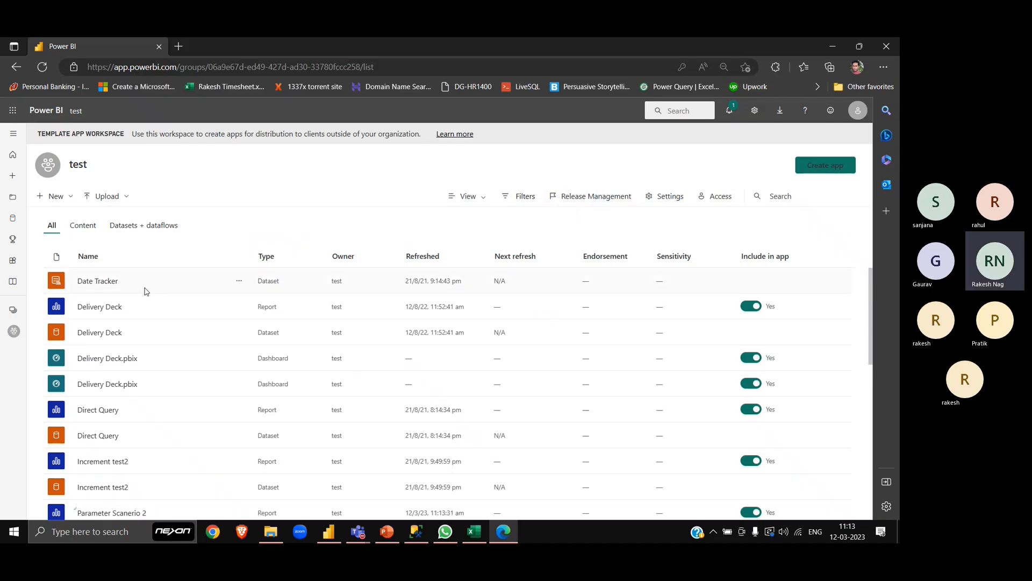
- Search the workspace for "para" and show the parameters in the Parameter Scanerio 2 dataset settings
click(818, 193)
text(para)
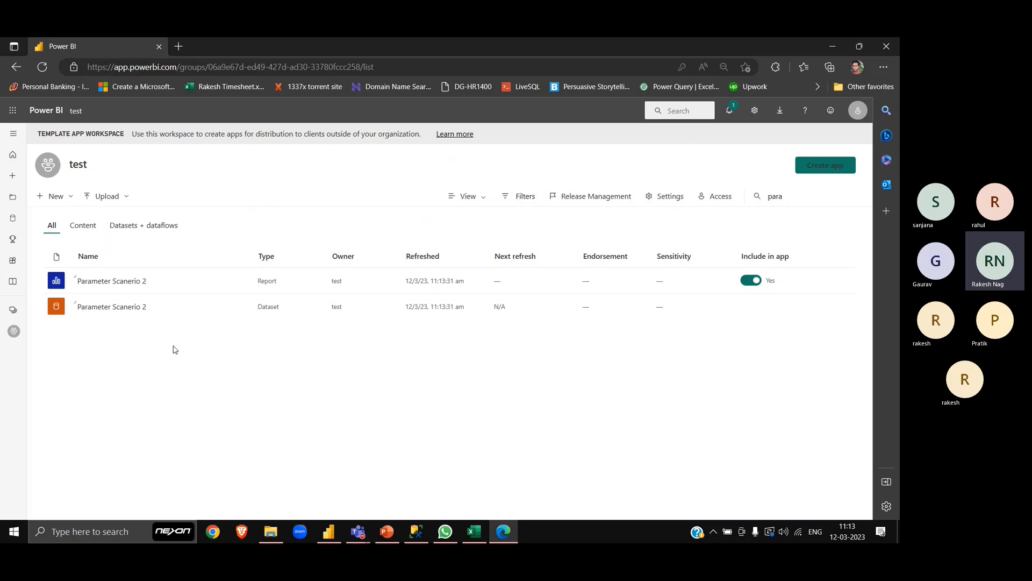
click(240, 306)
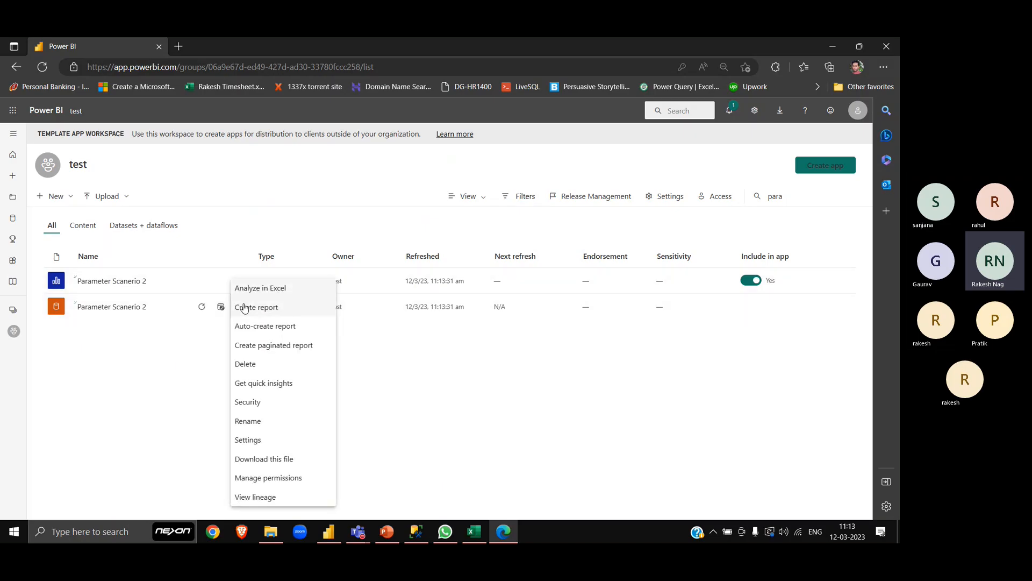
click(278, 436)
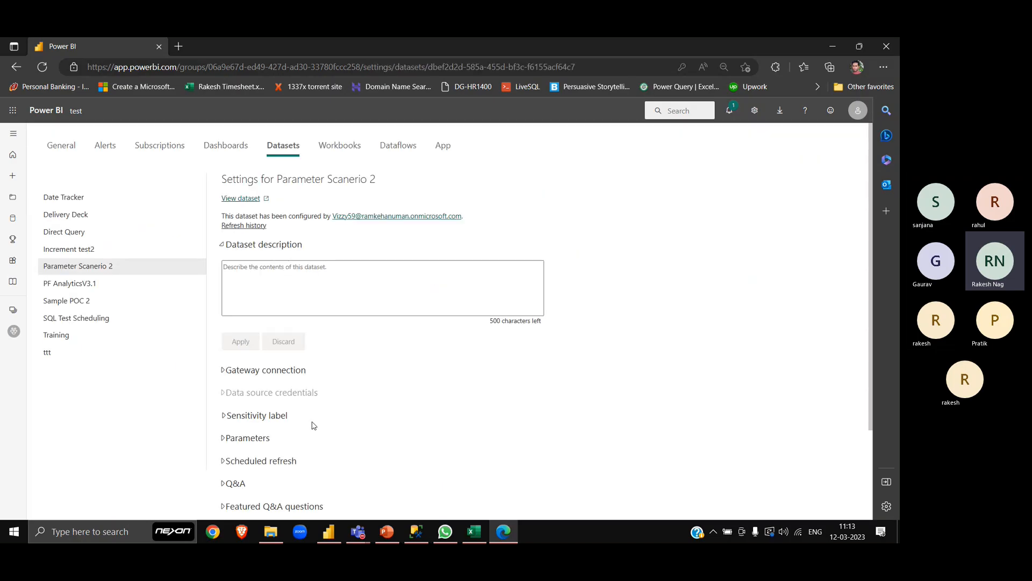
scroll(311, 424, down, 2)
click(260, 323)
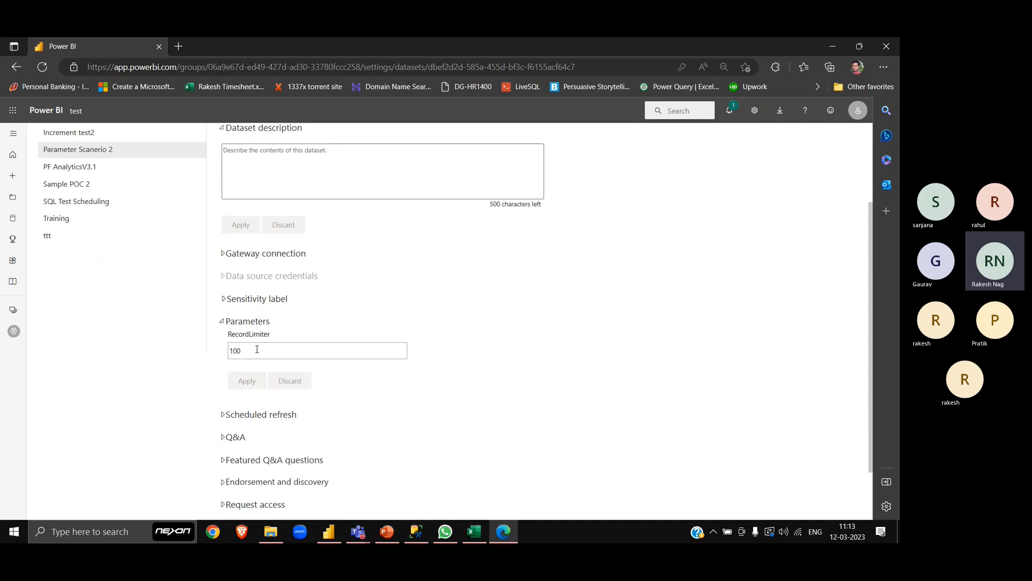
- Set the dataset's RecordLimiter parameter to 0 and apply the change
click(257, 350)
scroll(257, 349, up, 5)
scroll(257, 347, down, 1)
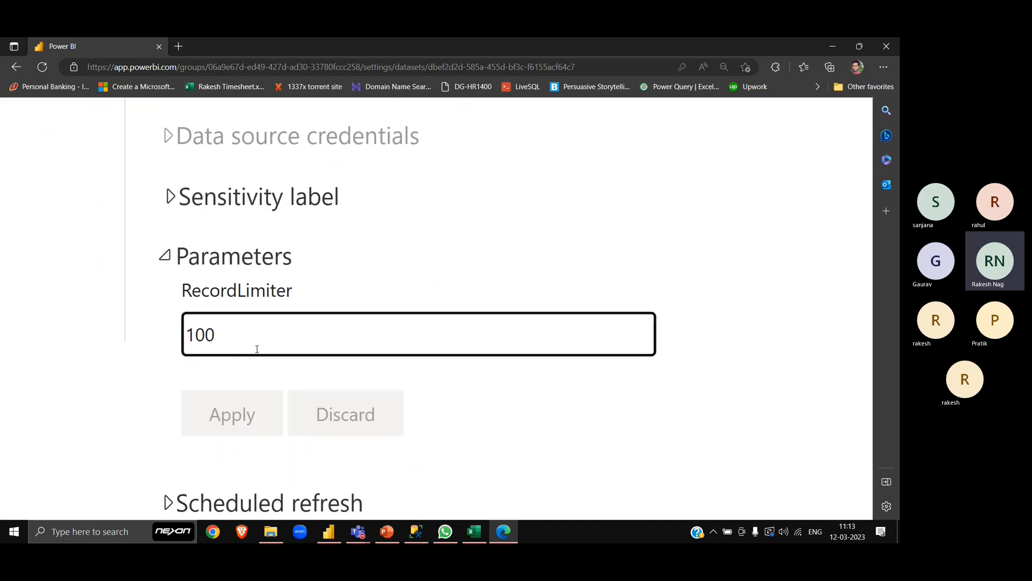
scroll(245, 316, down, 1)
double_click(245, 316)
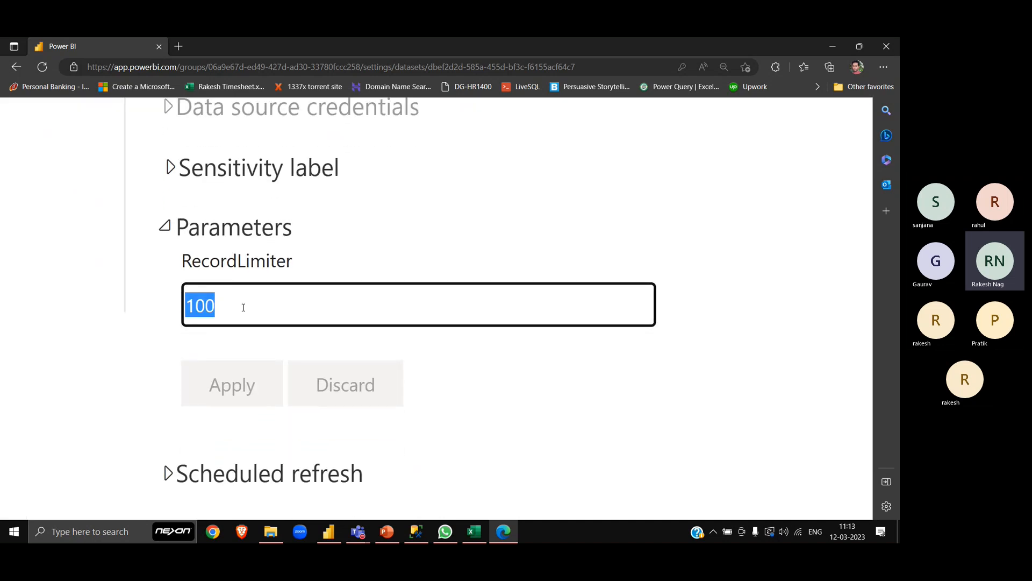
text(0)
click(437, 403)
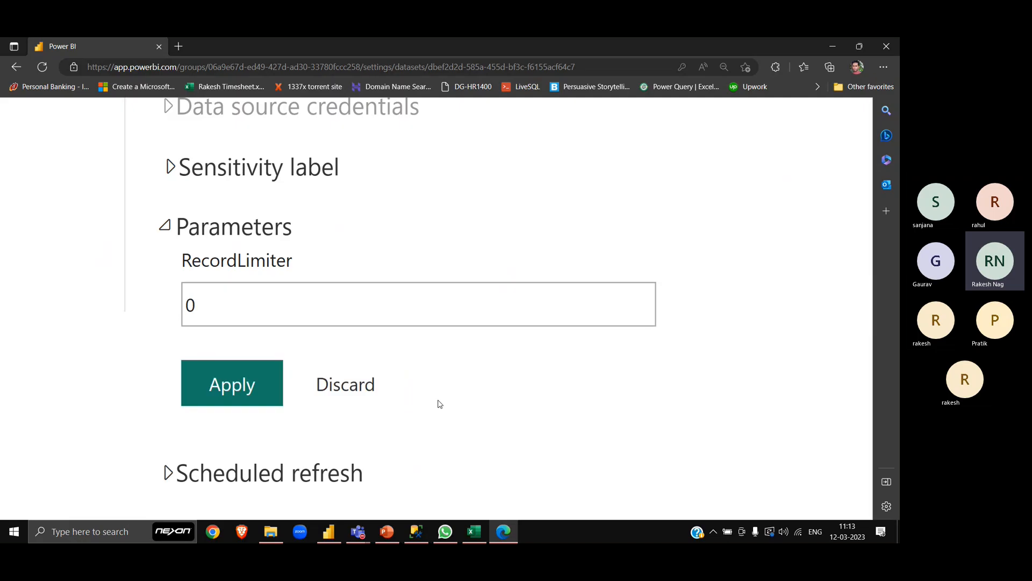
click(253, 385)
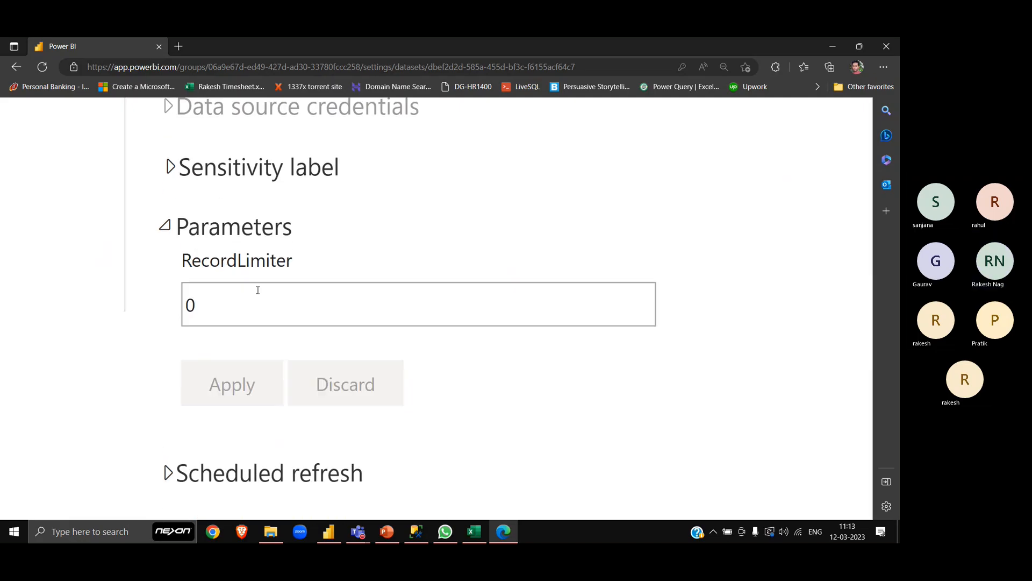
- Return to the test workspace and filter its contents by "para" to view the Parameter Scanerio 2 items
scroll(381, 300, down, 5)
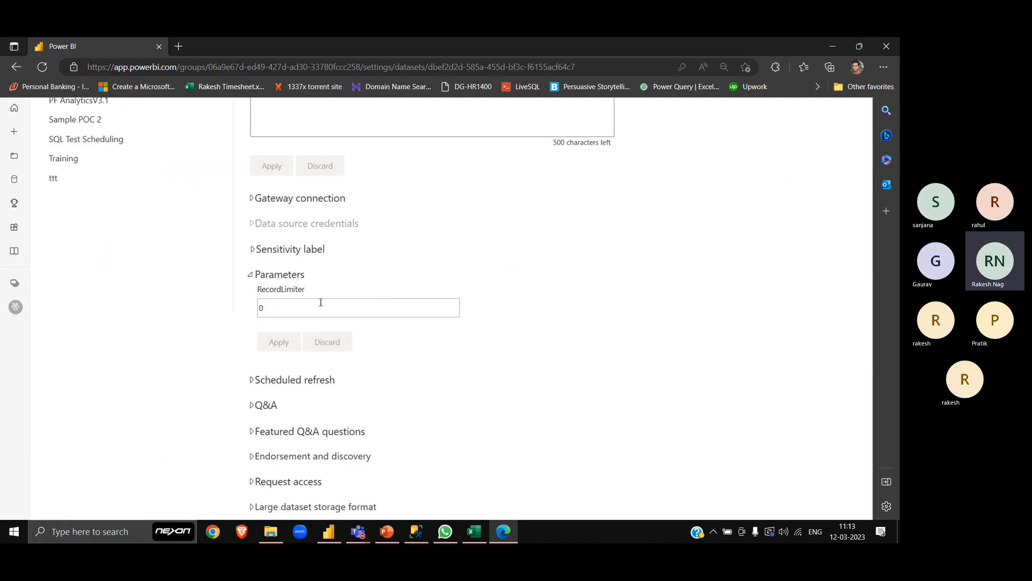
scroll(334, 308, up, 3)
scroll(327, 377, down, 3)
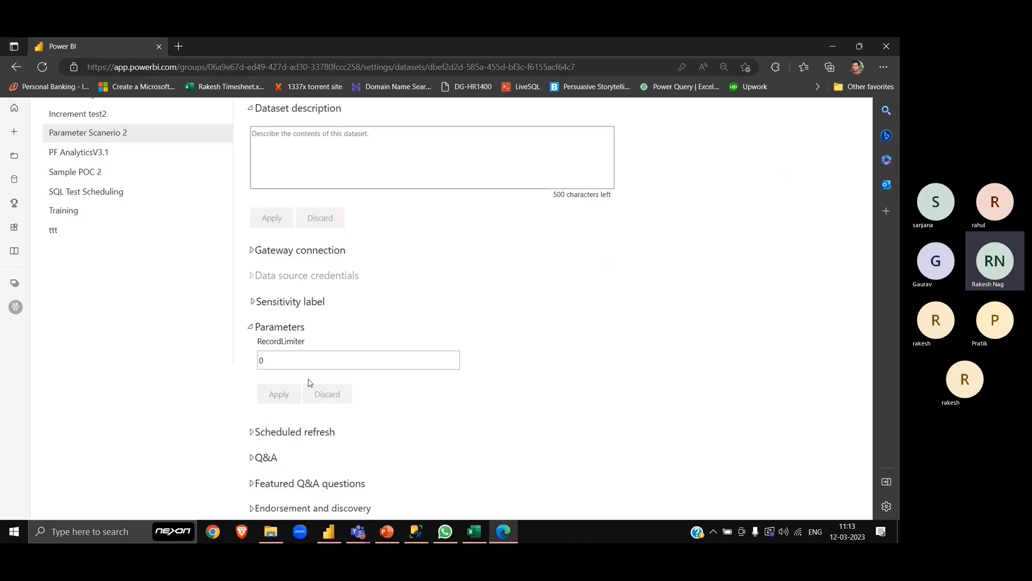
scroll(284, 340, up, 3)
scroll(310, 268, up, 1)
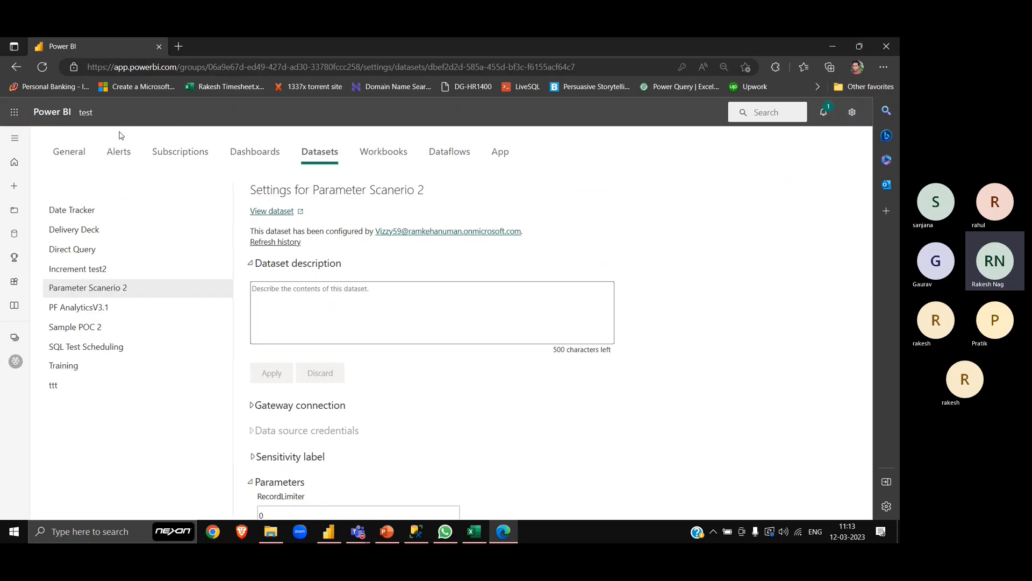
click(86, 112)
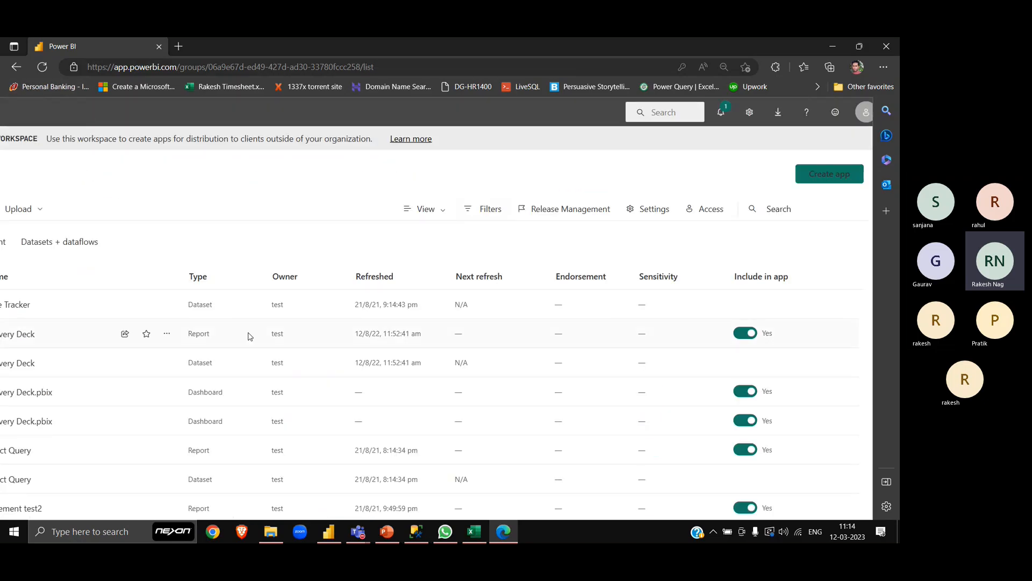
click(803, 196)
text(para)
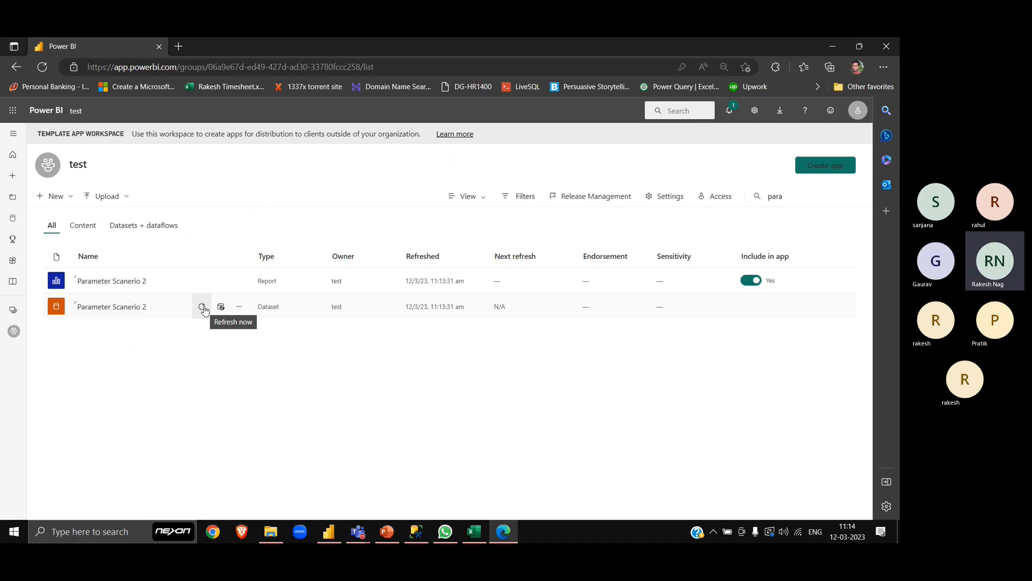
right_click(157, 411)
click(121, 438)
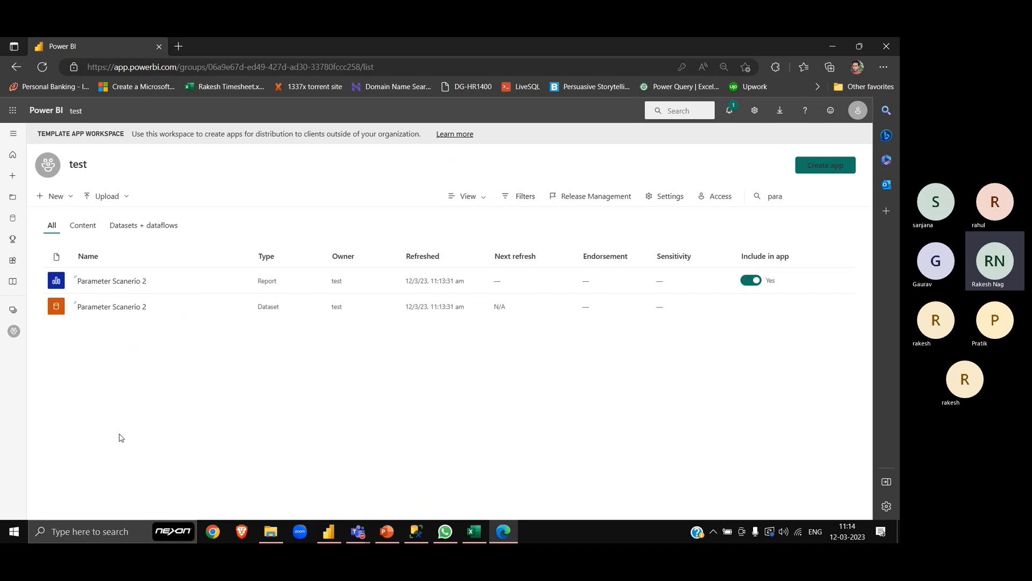
- Switch to the Power BI Training meeting window in Microsoft Teams and raise the system volume
key(alt+Tab)
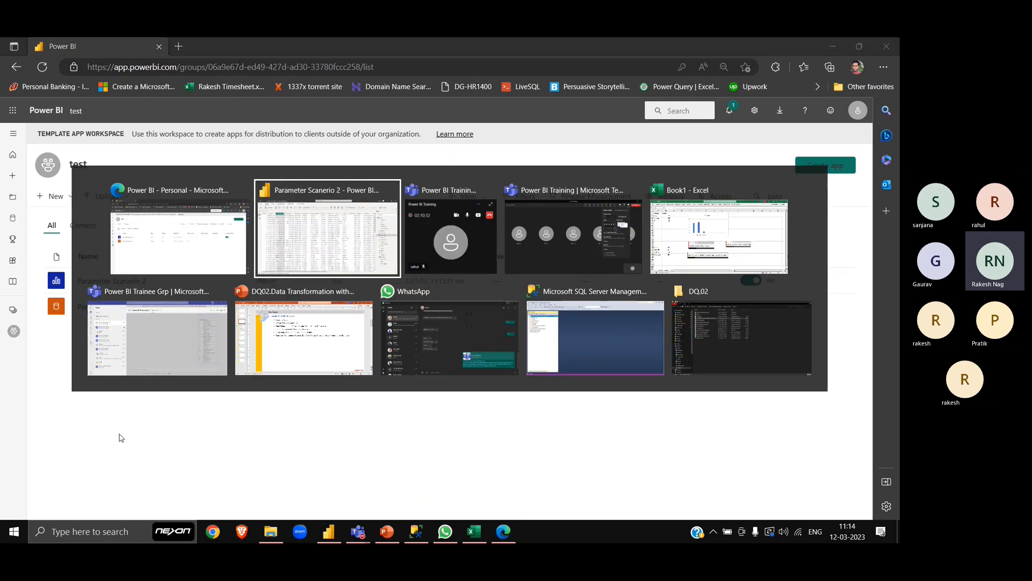
key(alt+shift+Tab)
key(alt+Tab)
key(alt+Tab)
key(alt+Tab)
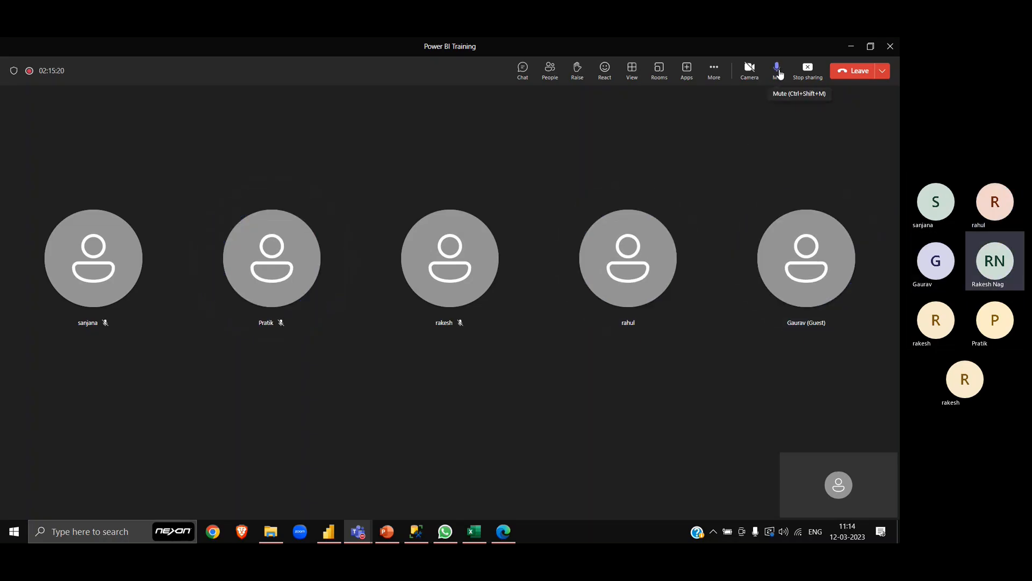
key(XF86AudioRaiseVolume)
key(XF86AudioRaiseVolume)
key(XF86AudioRaiseVolume)
key(XF86AudioRaiseVolume)
key(XF86AudioRaiseVolume)
key(XF86AudioRaiseVolume)
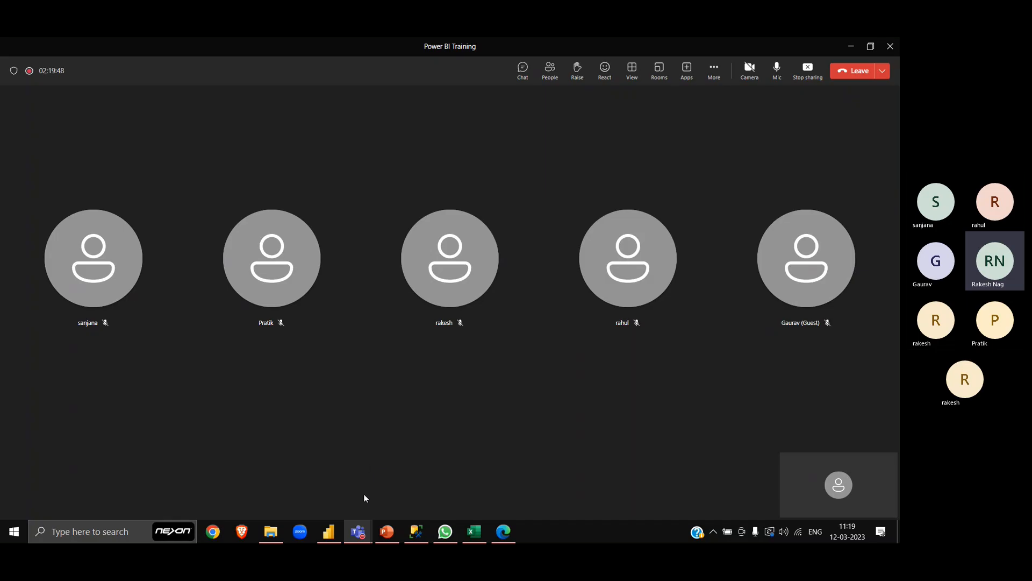
- Switch to Chrome, search Google for "odata adventureworks", and open the AdventureWorksV3 service page on services.odata.org
mouse_move(334, 533)
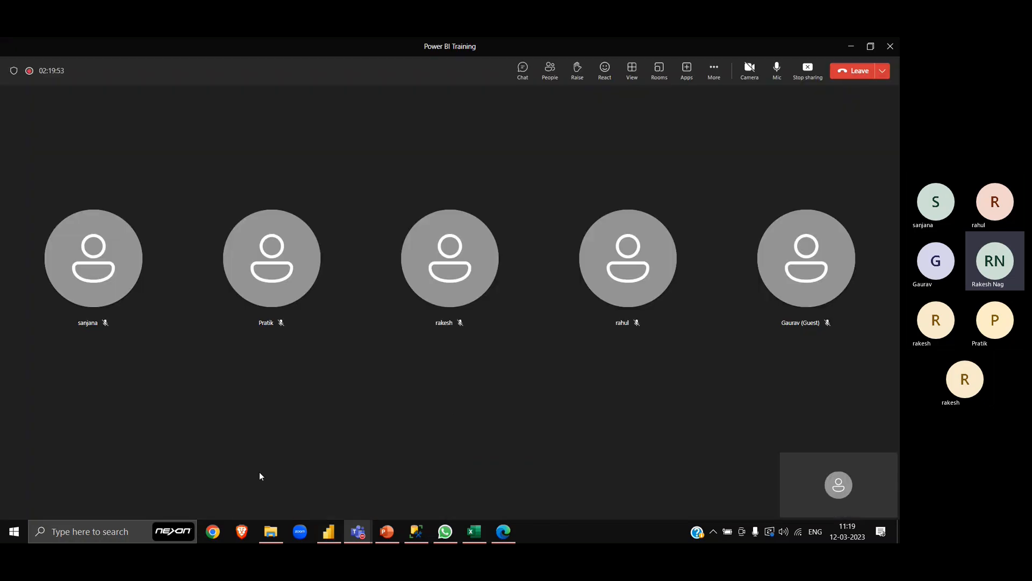
click(213, 536)
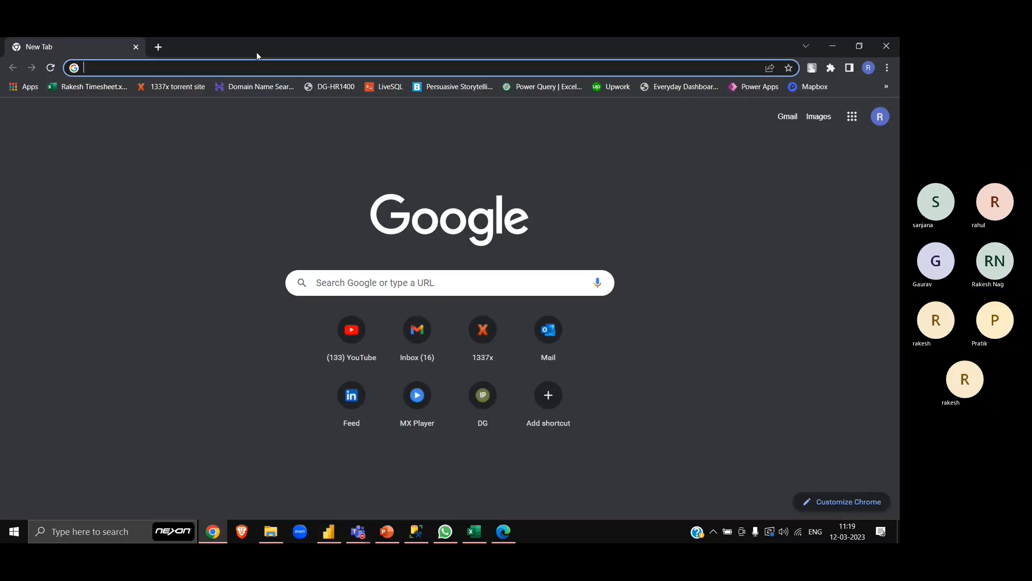
text(odata)
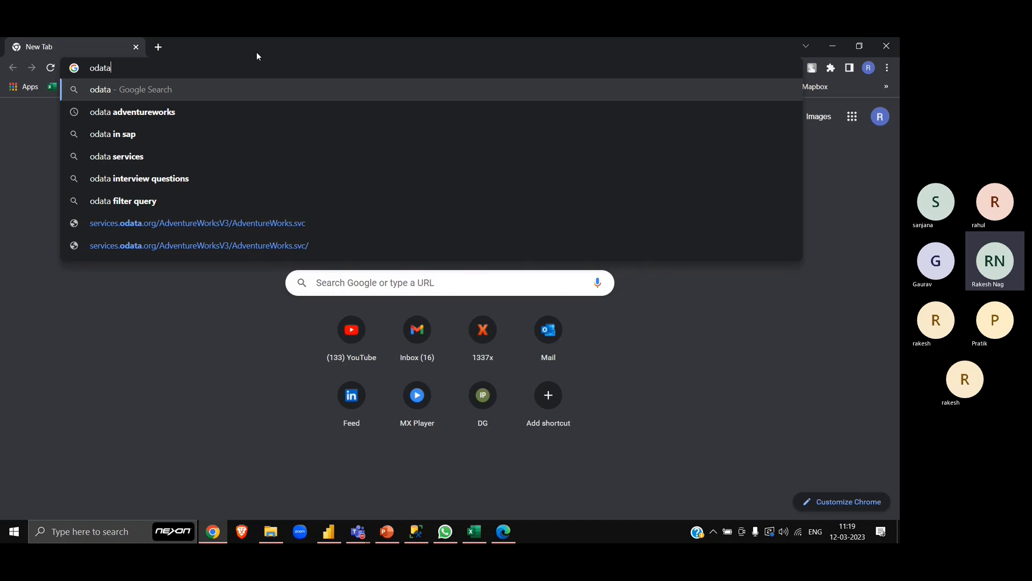
key(Down)
key(Return)
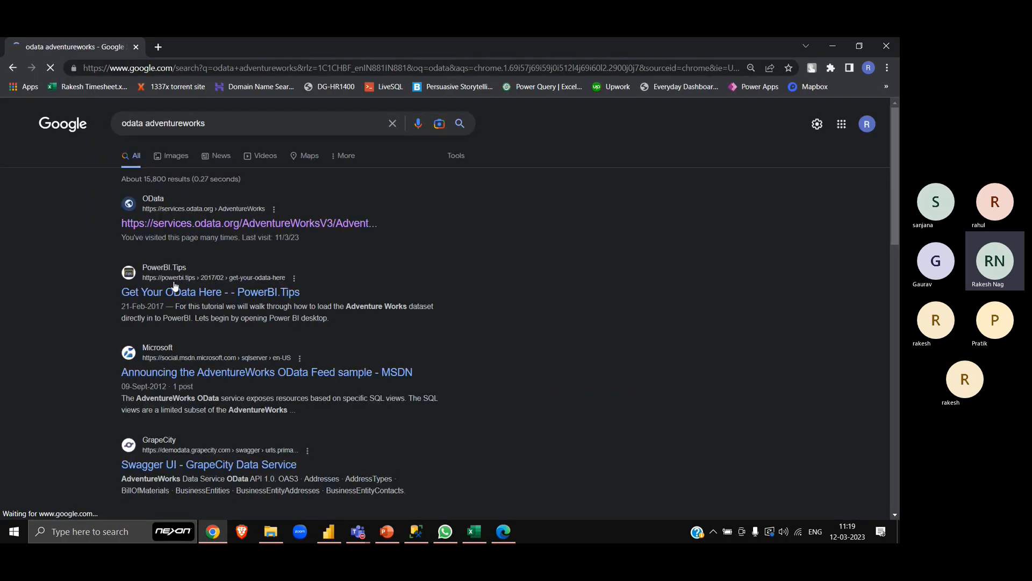
click(211, 226)
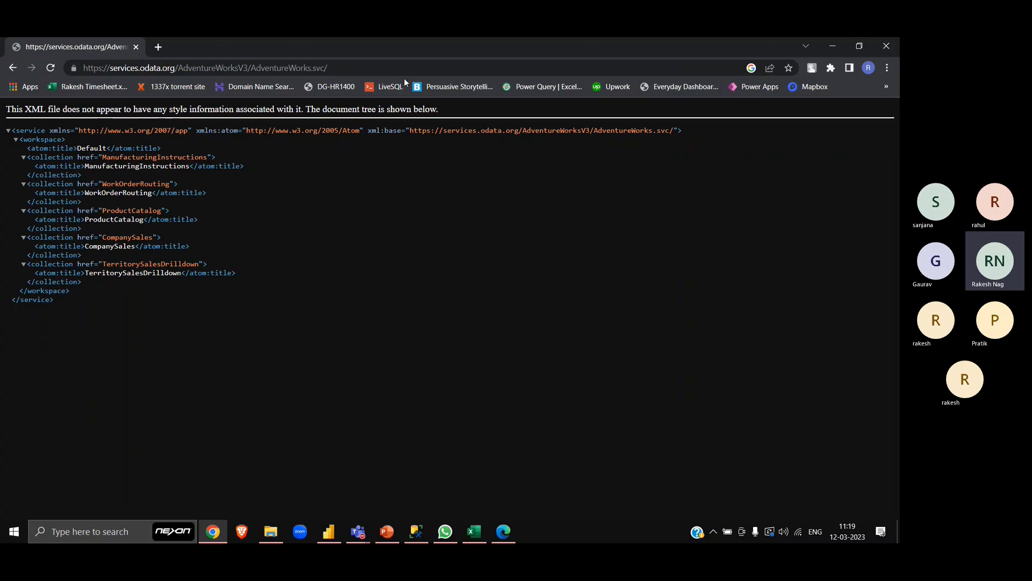
- Copy the AdventureWorksV3 service URL, switch to the Power BI service in Edge, and refresh the Parameter Scanerio 2 dataset
click(396, 71)
key(ctrl+c)
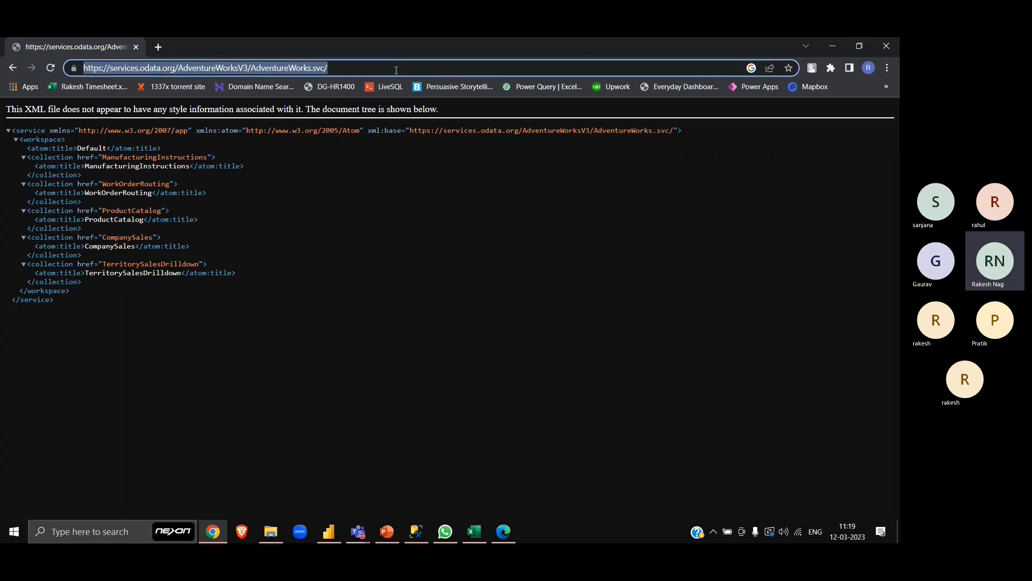
key(alt+Tab)
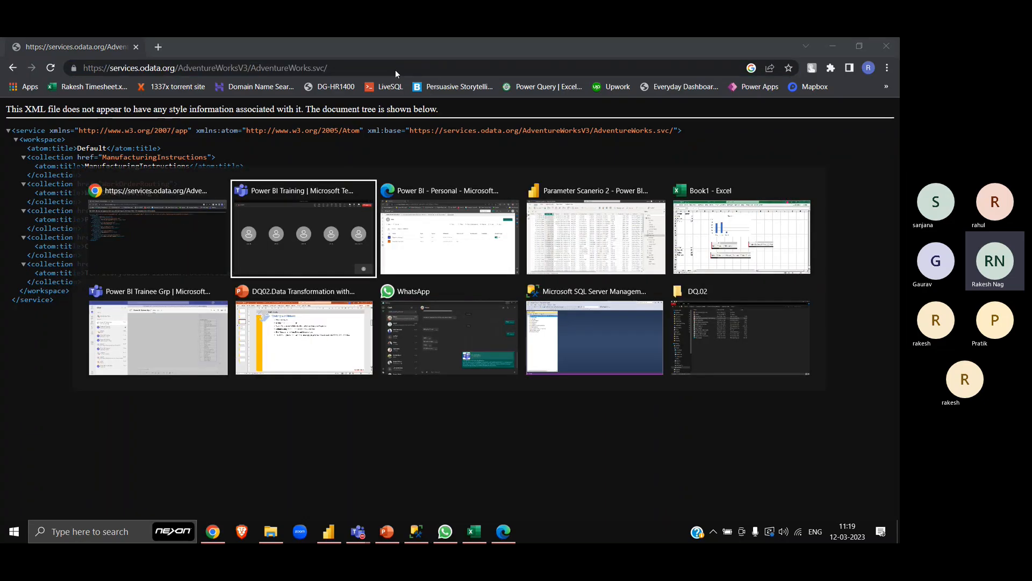
key(alt+Tab)
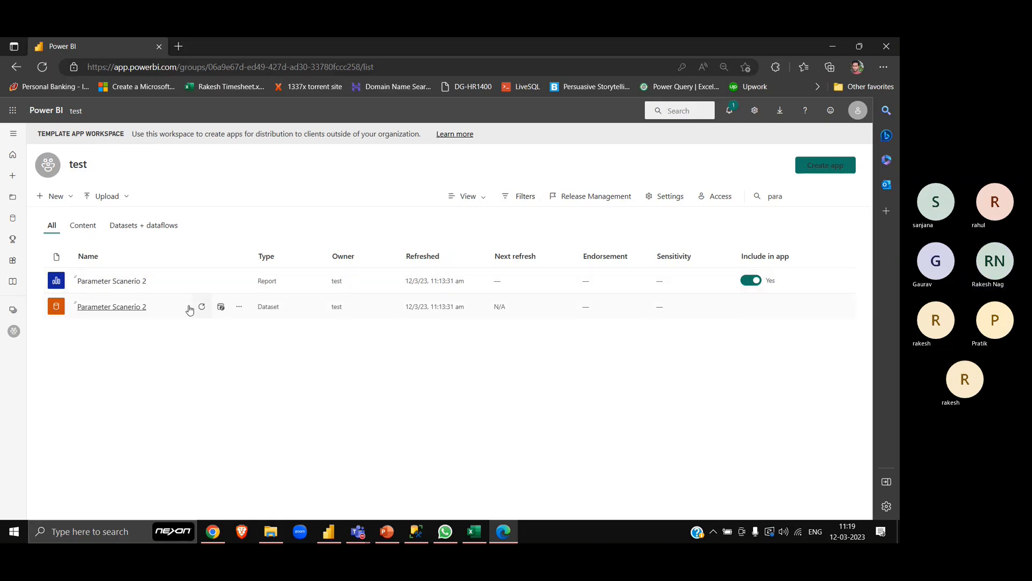
click(205, 310)
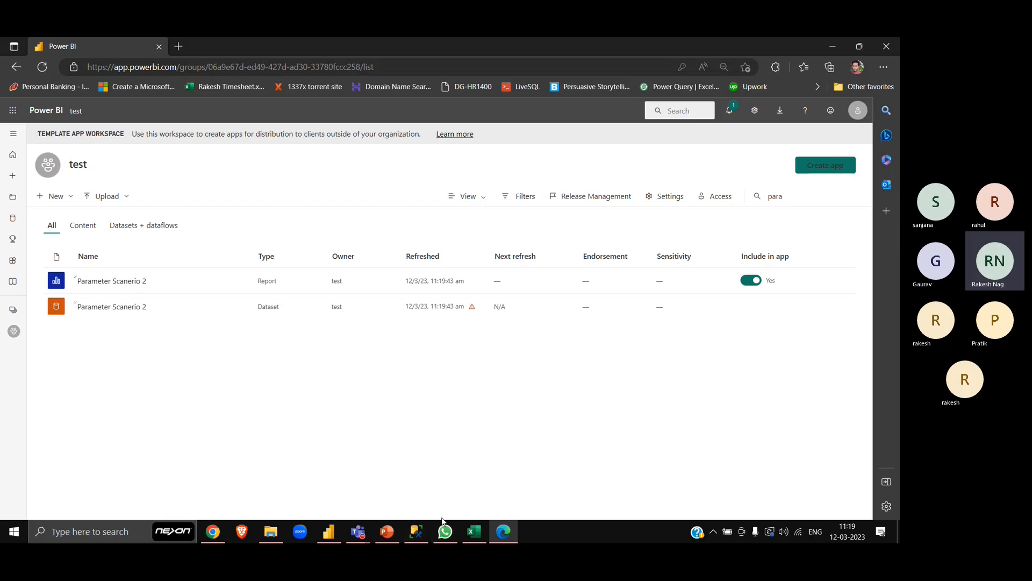
click(329, 534)
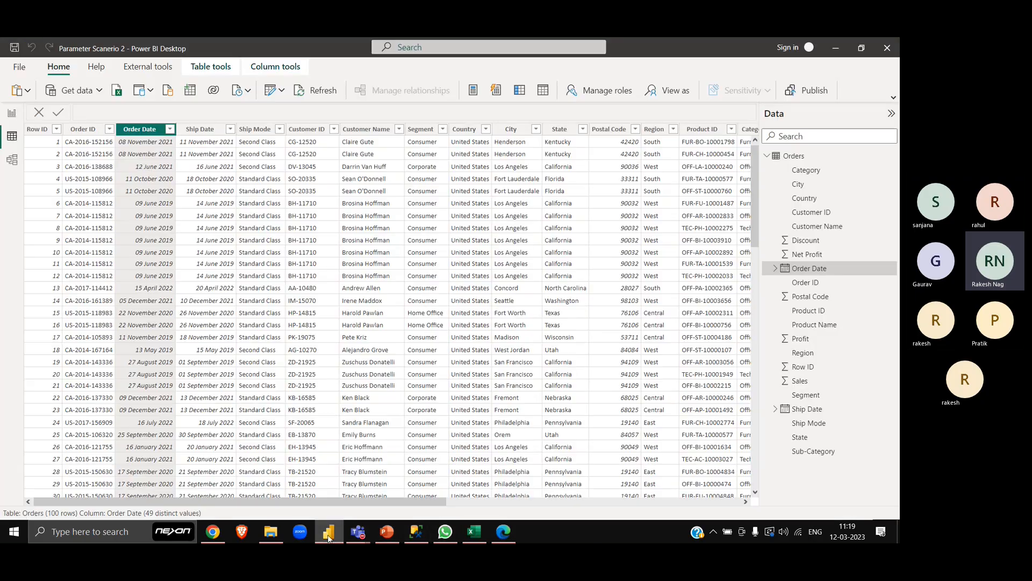
click(75, 92)
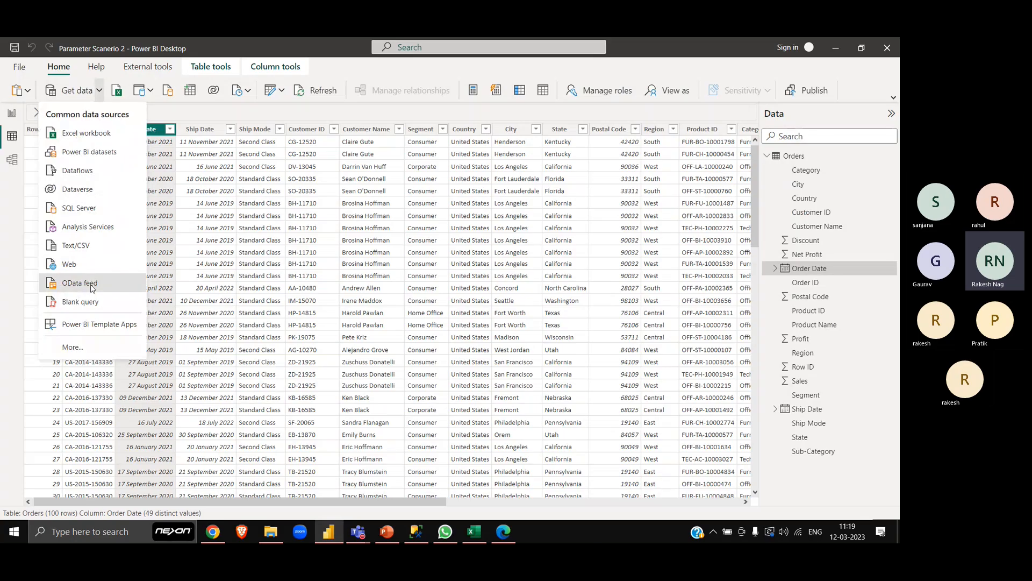
click(79, 283)
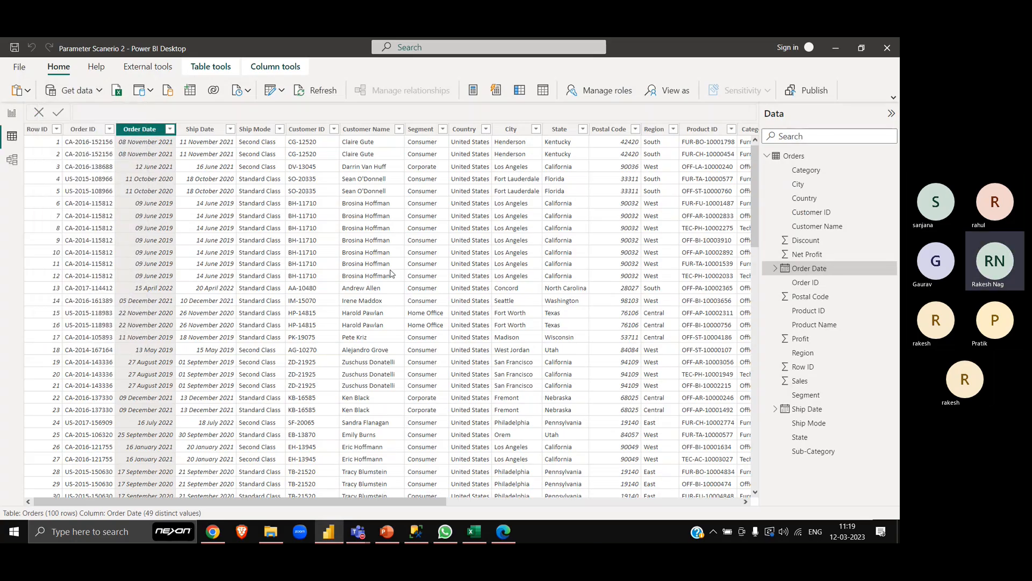
key(ctrl+v)
click(559, 316)
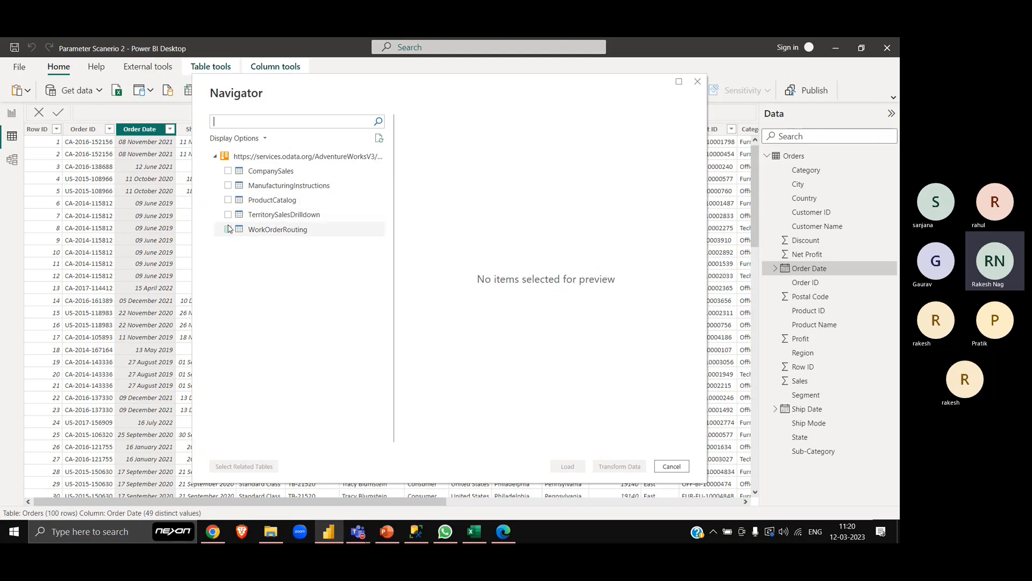
- Switch to the Power BI Training meeting in Teams, send the AdventureWorks.svc URL in the meeting chat, and stop sharing the screen
mouse_move(363, 537)
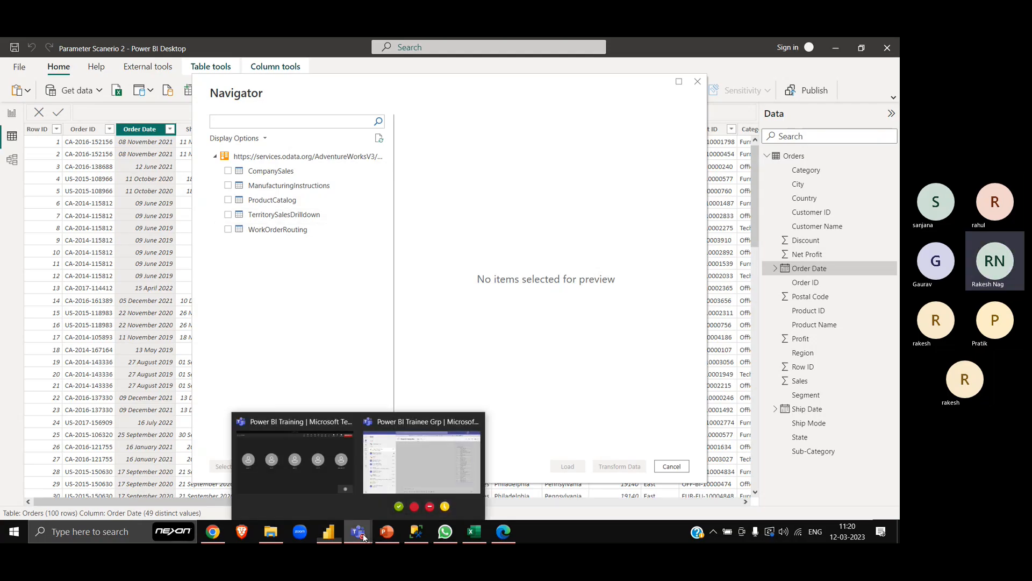
click(322, 462)
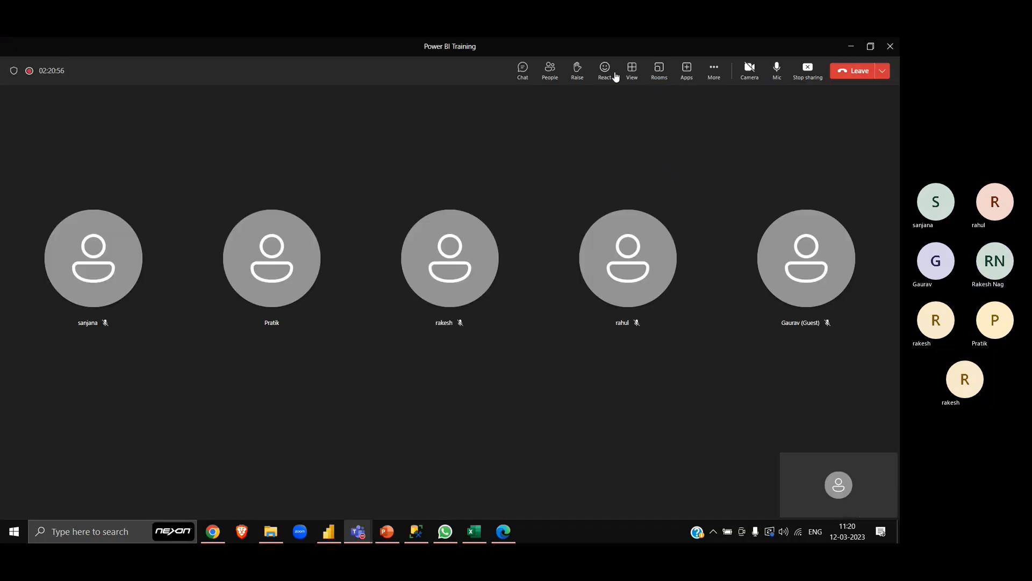
click(522, 69)
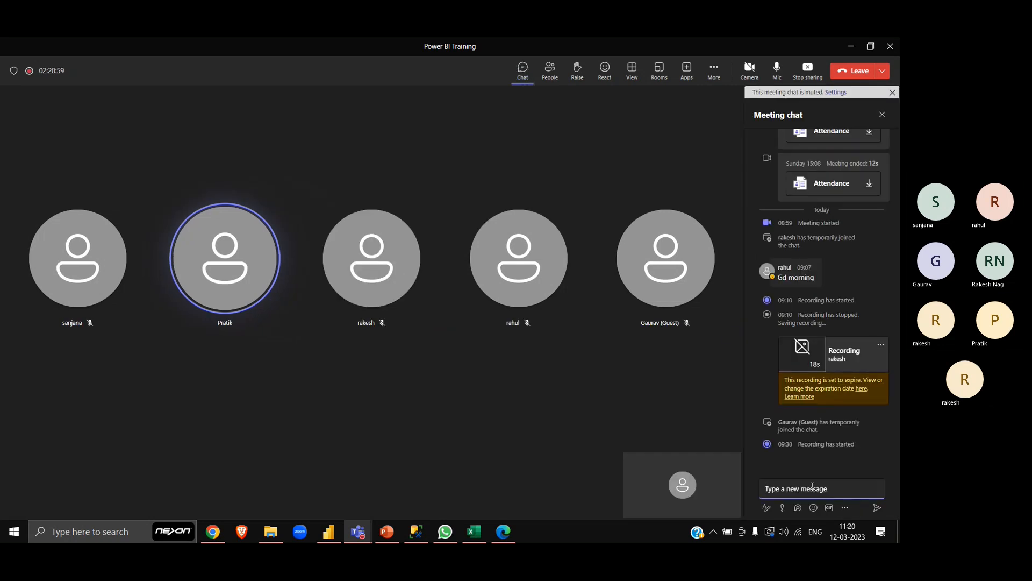
key(ctrl+v)
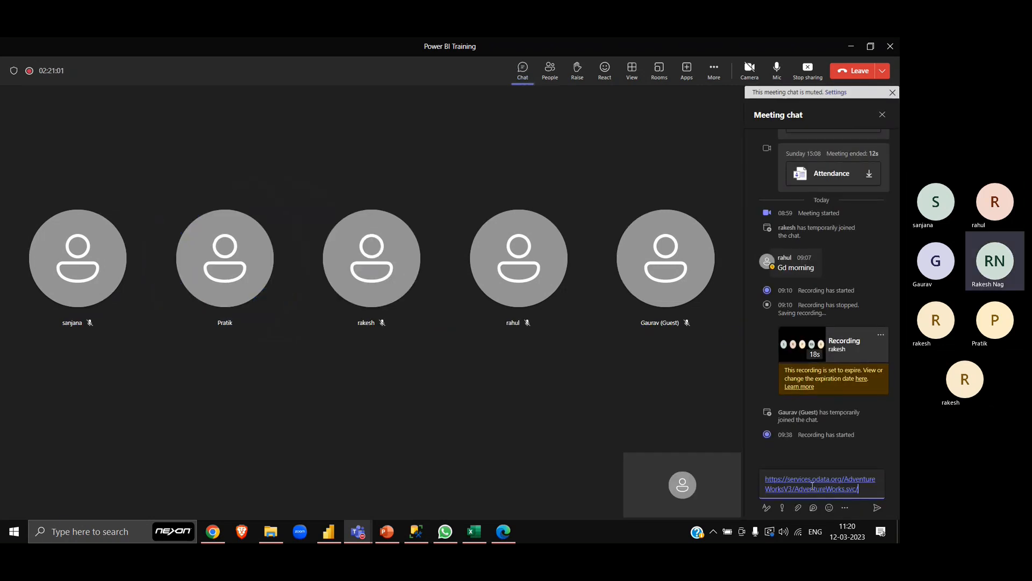
click(877, 509)
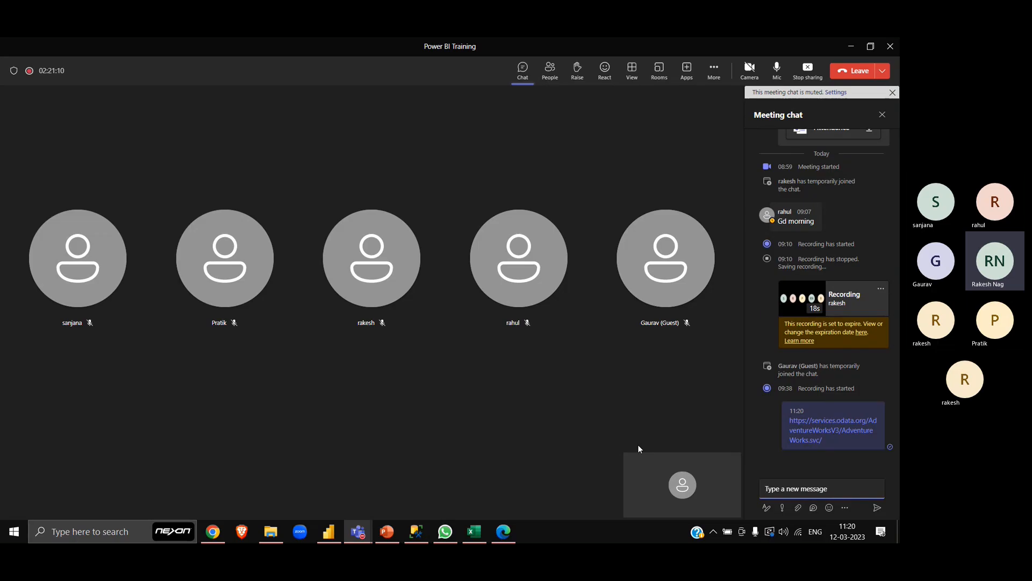
click(882, 116)
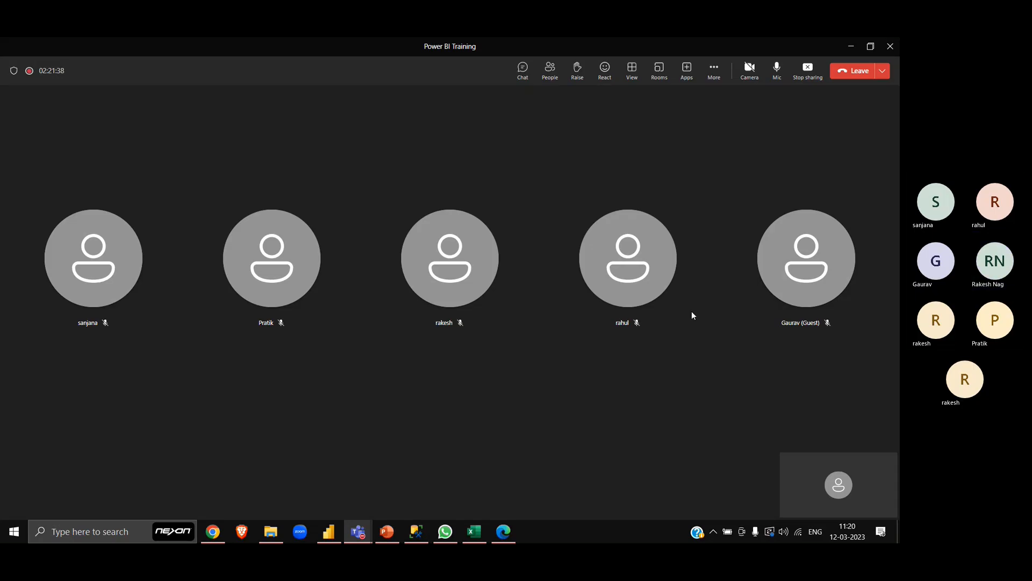
click(807, 70)
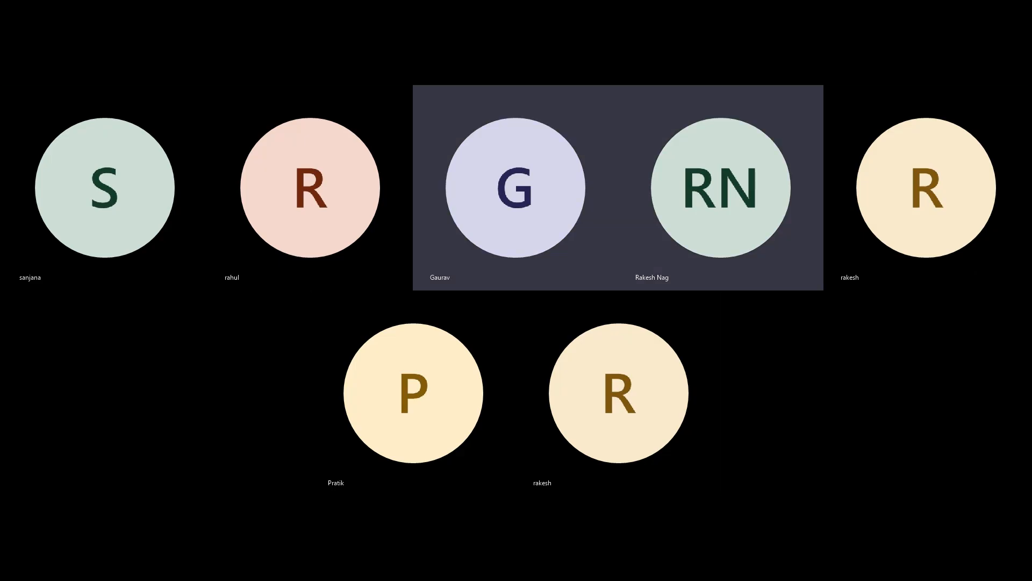